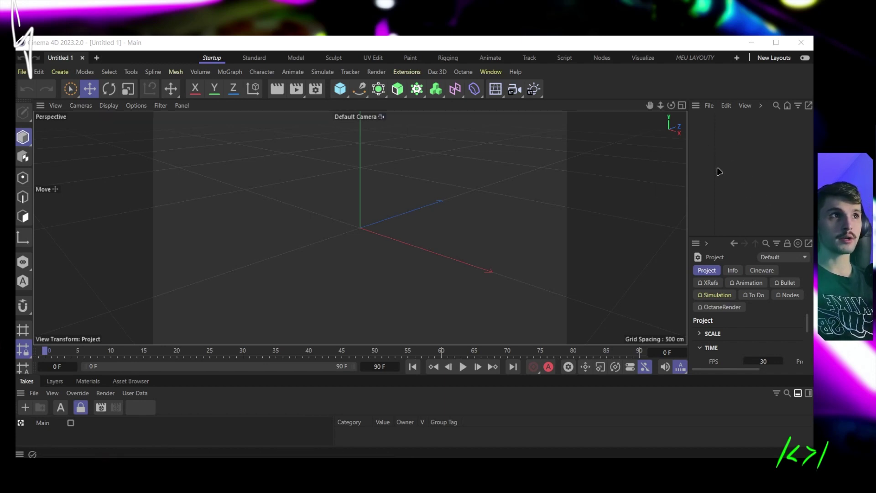
Step: Widen the object and attribute panels, then switch to the Animate layout with its Dope Sheet
drag(687, 151, 658, 151)
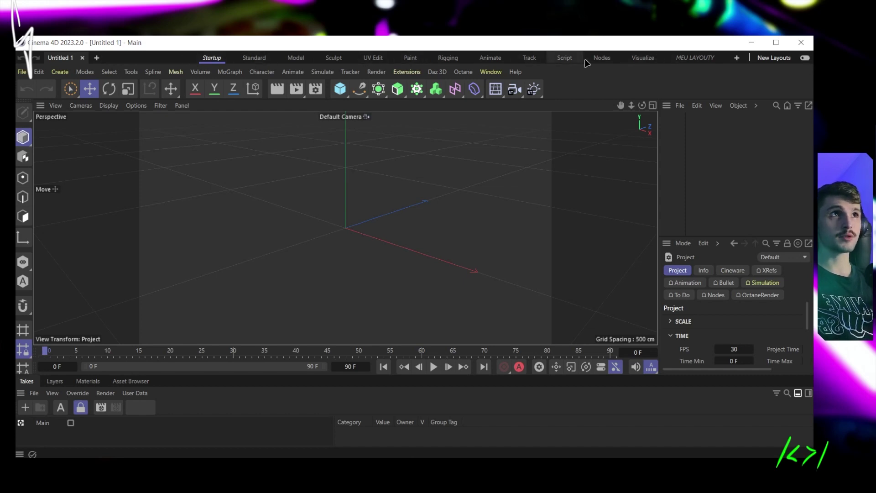
click(805, 58)
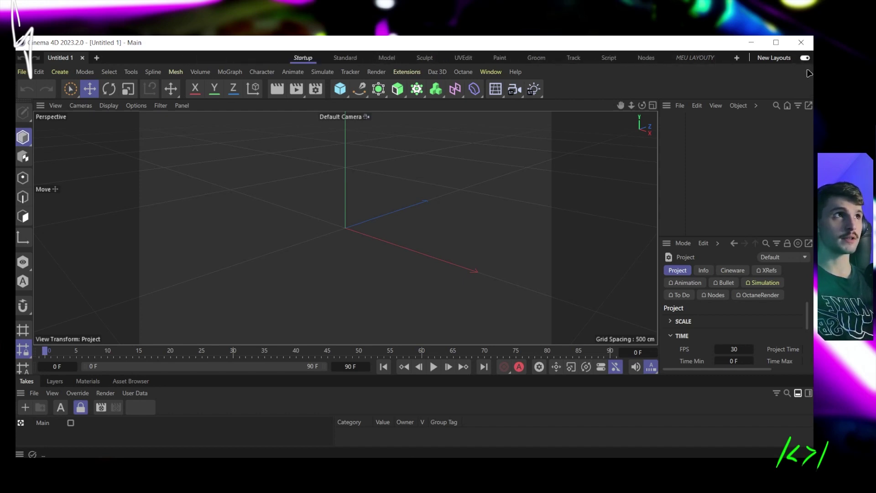
click(805, 58)
click(805, 58)
click(805, 58)
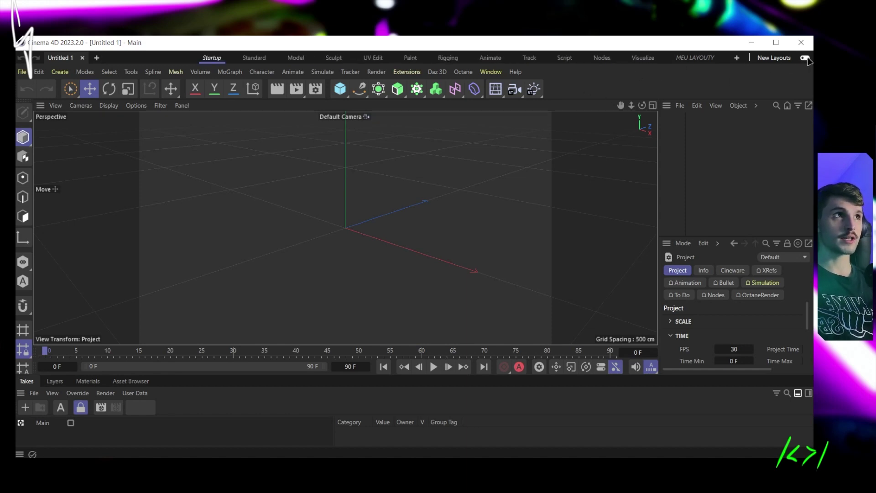
click(491, 57)
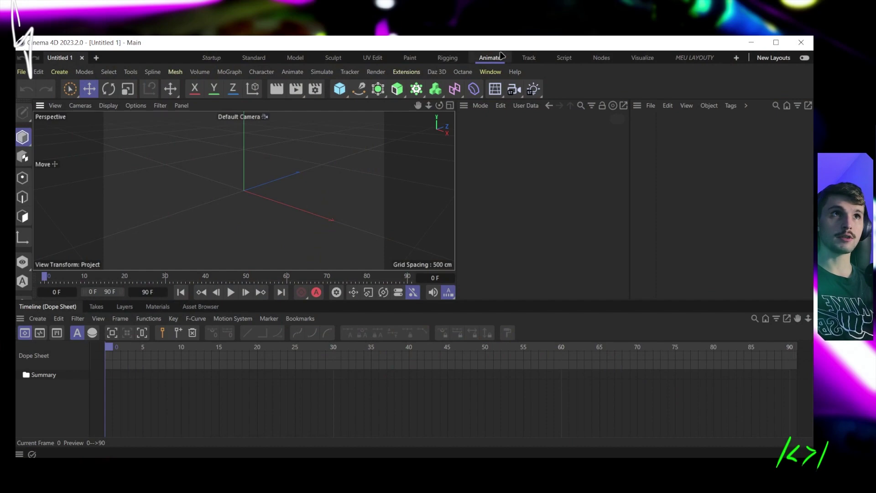
Step: Return to the Animate layout and dock the Attributes panel under the Object Manager
click(448, 58)
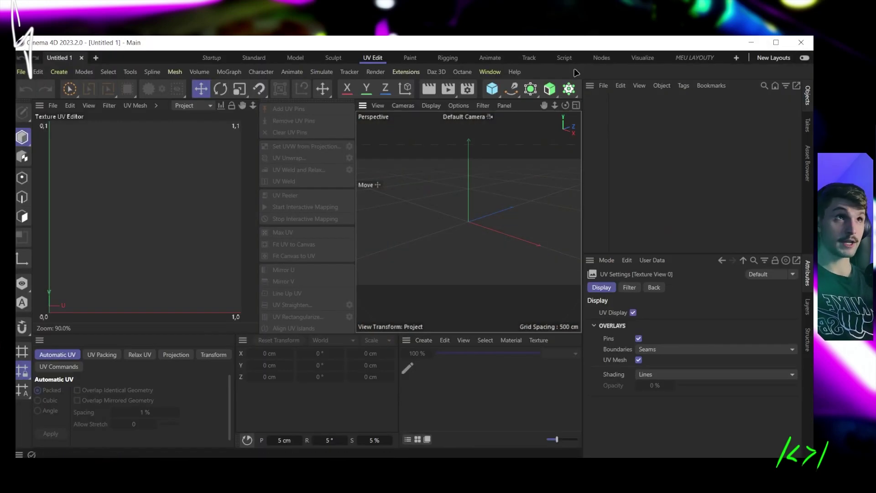
click(489, 58)
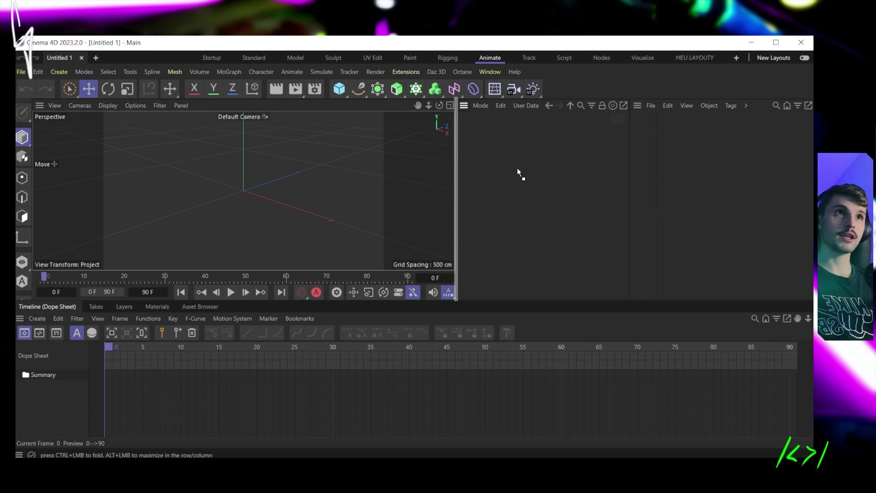
drag(464, 105, 720, 271)
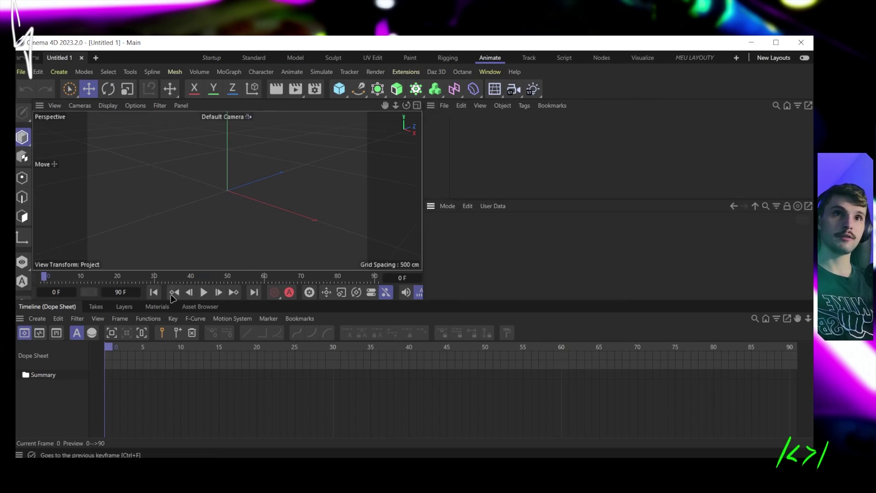
Step: Make the viewport taller and wider, then bring up the layout customization options
drag(172, 301, 170, 363)
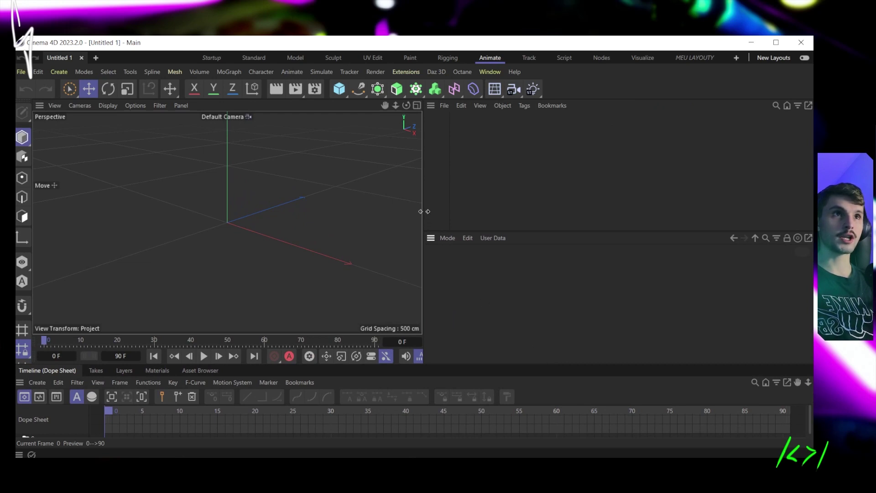
drag(420, 212, 683, 218)
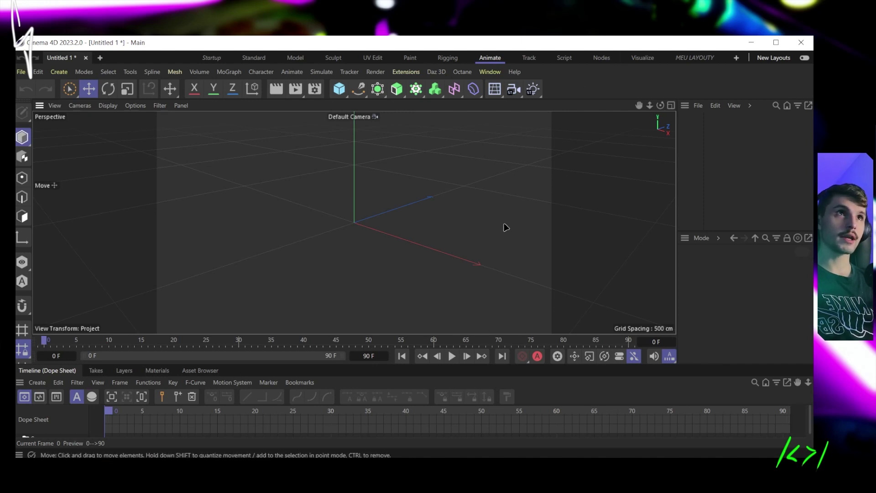
click(488, 73)
mouse_move(481, 71)
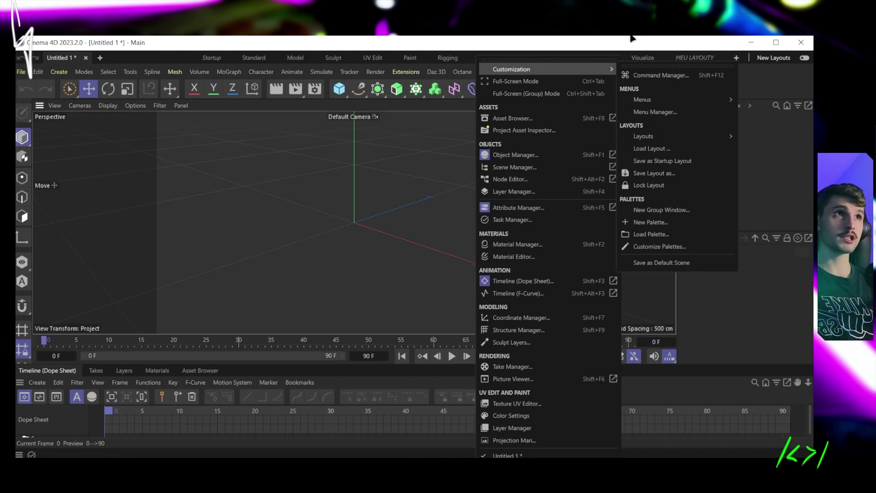
Step: Dismiss the open menus and flip between the MEU LAYOUTY and Animate workspaces
click(200, 72)
click(201, 71)
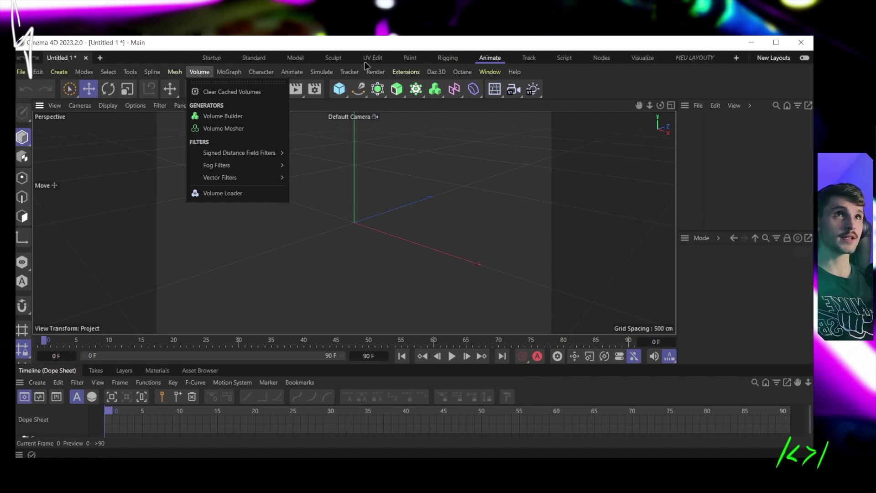
click(699, 73)
click(693, 58)
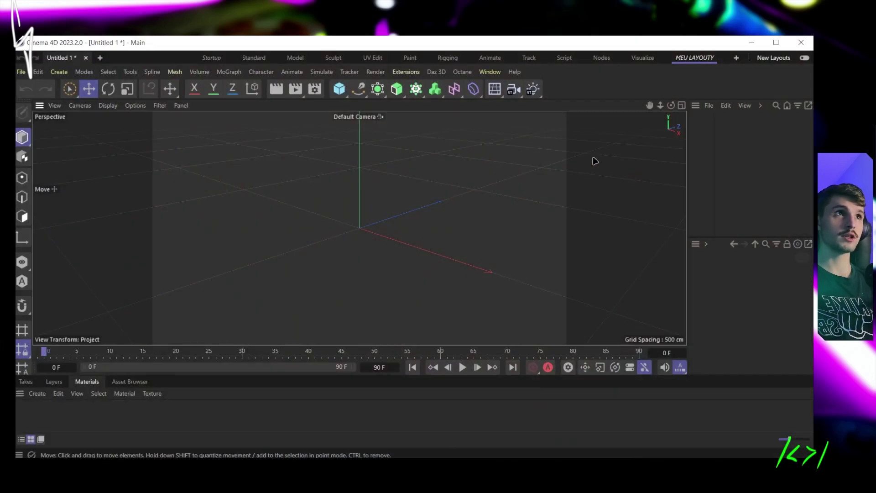
click(490, 58)
Step: Browse the Window menu's managers, then switch to MEU LAYOUTY and reopen the Window menu
click(489, 72)
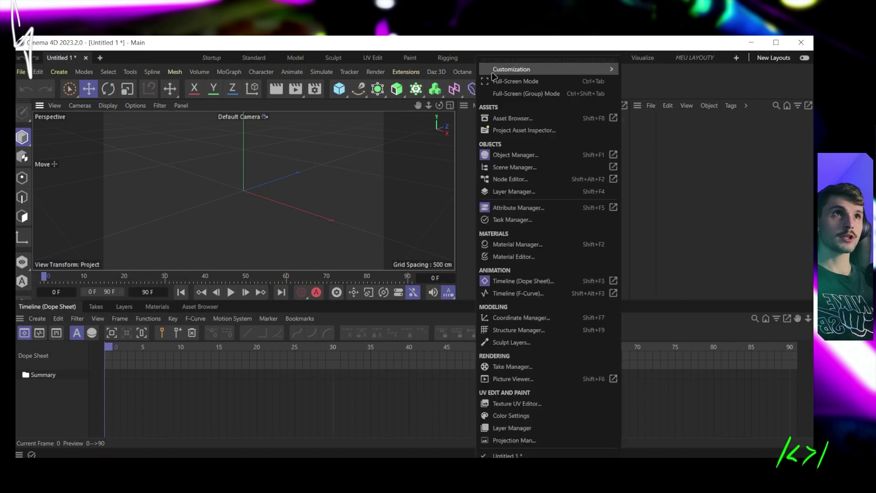
mouse_move(606, 69)
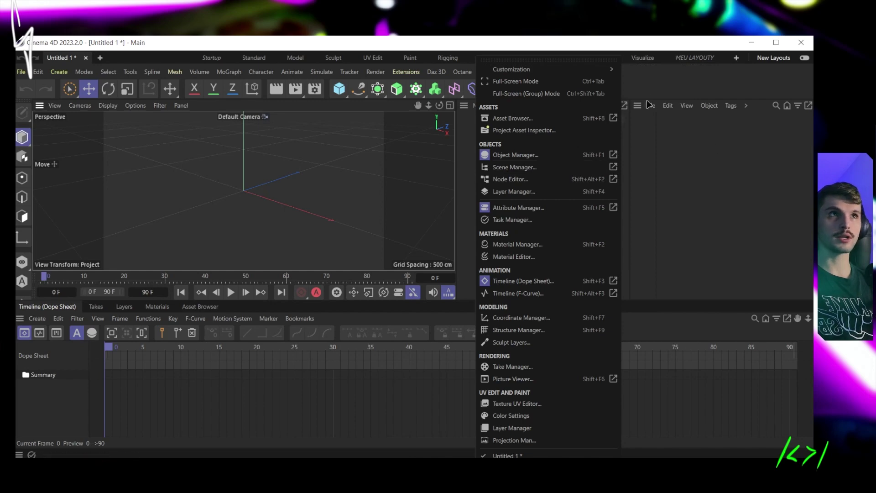
click(758, 165)
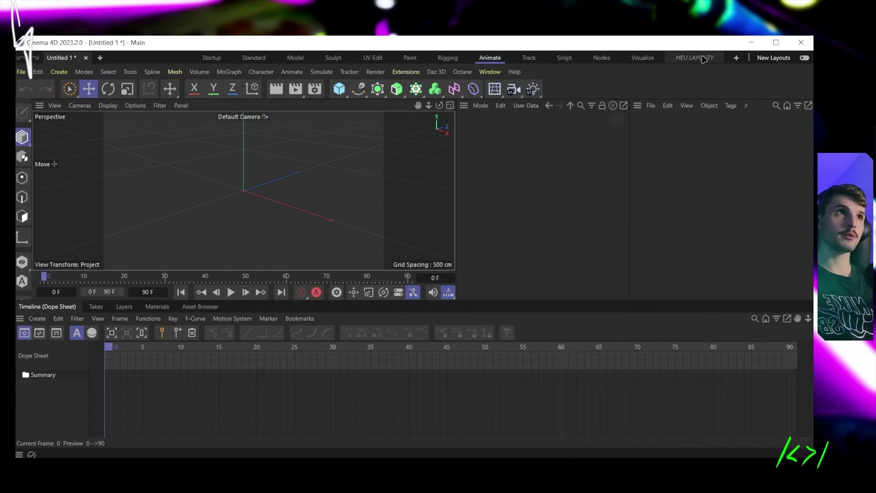
click(697, 58)
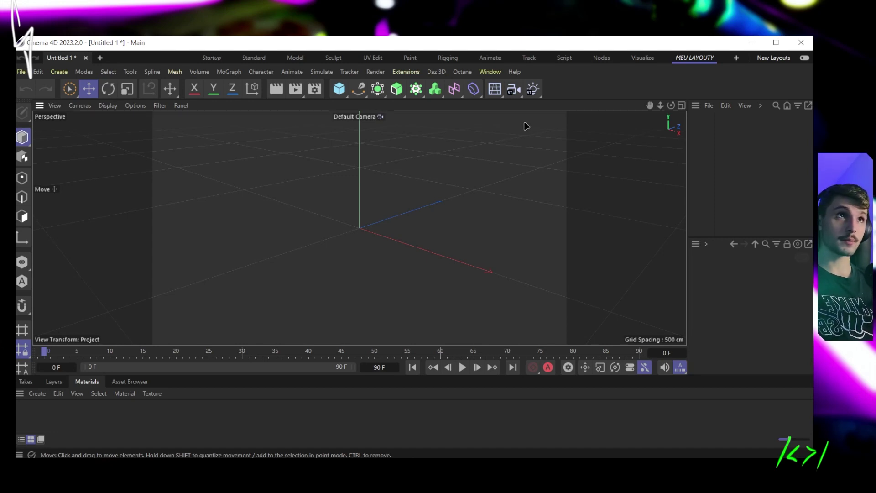
click(489, 71)
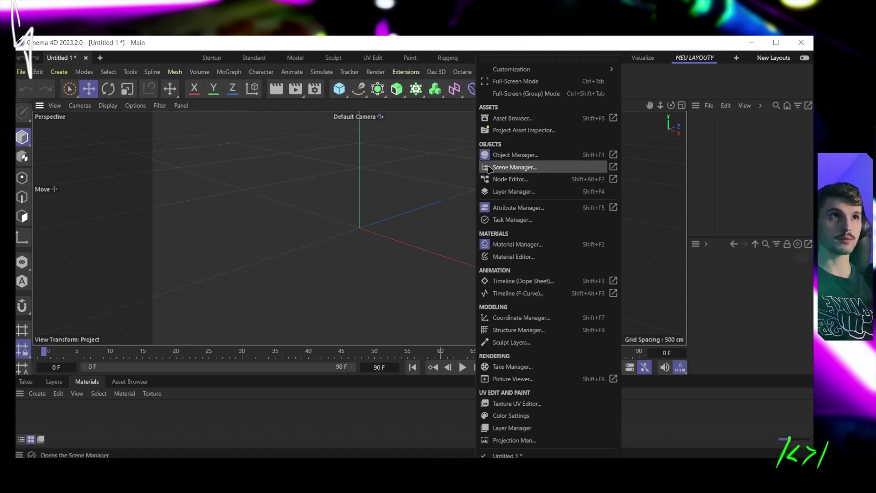
click(515, 167)
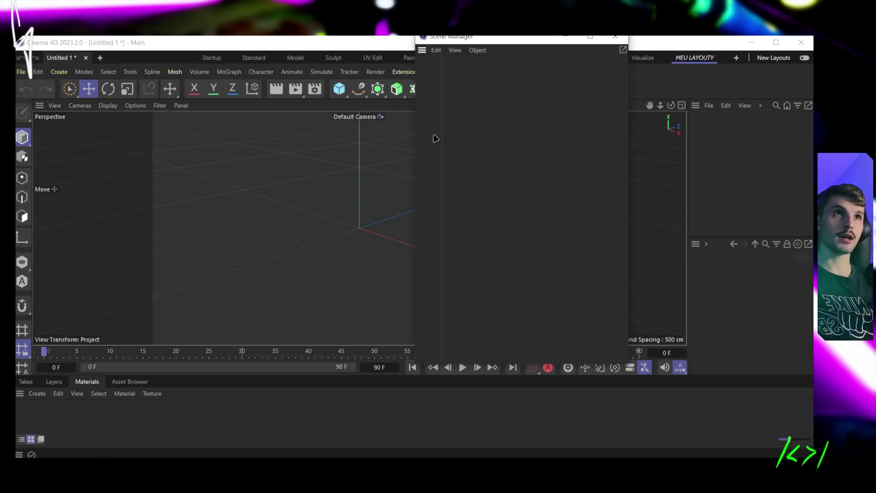
drag(499, 40, 492, 89)
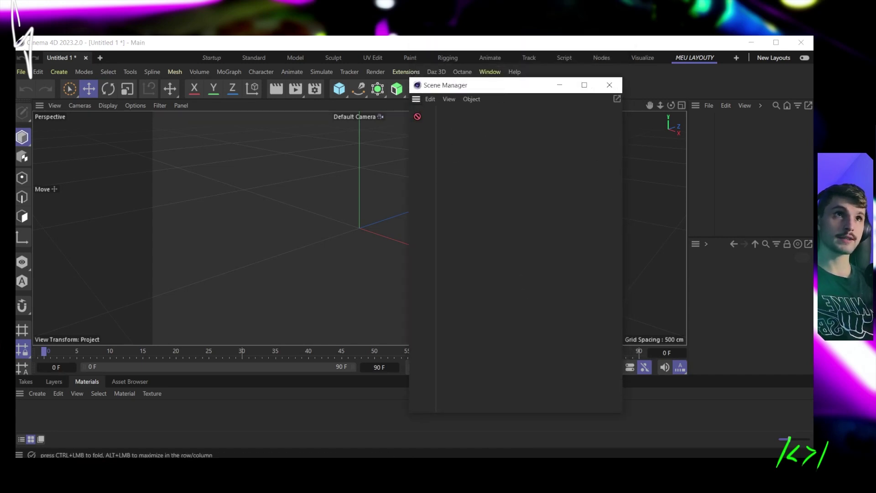
drag(417, 116, 714, 192)
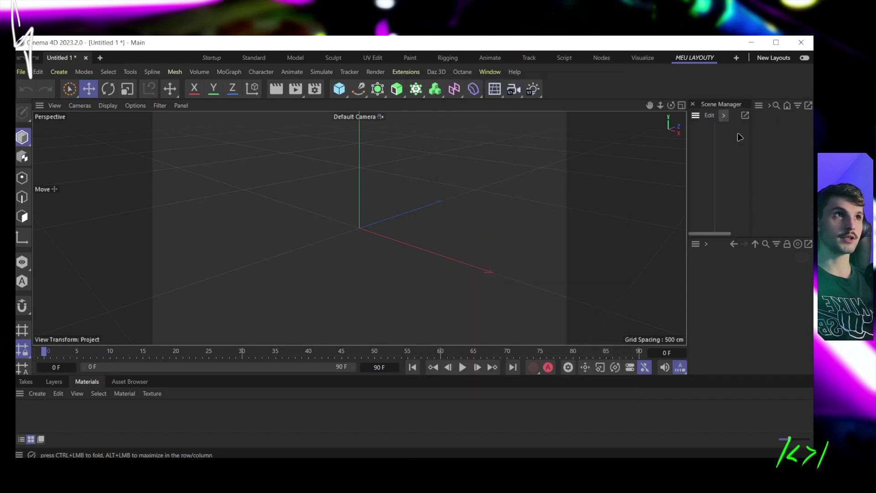
click(693, 105)
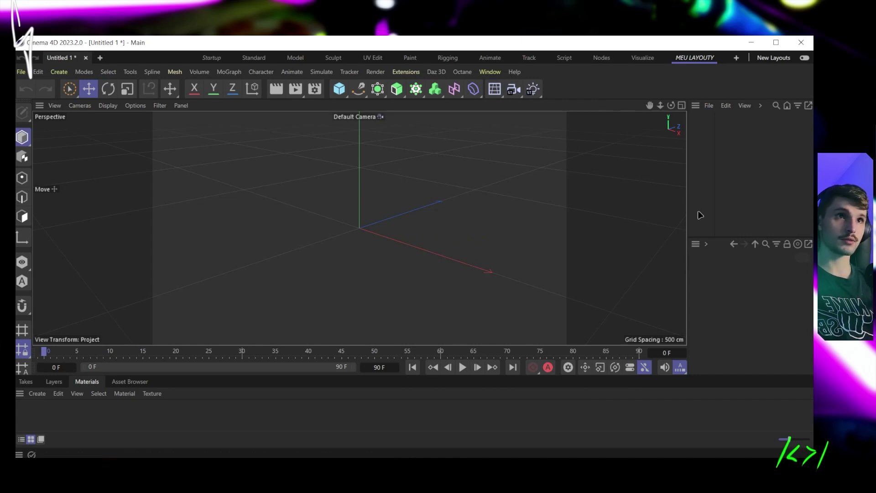
click(130, 382)
click(86, 382)
click(54, 382)
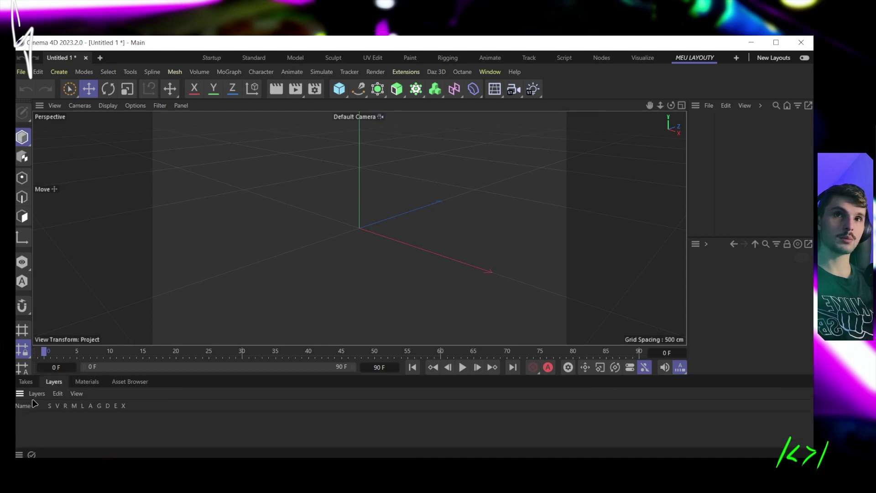
click(26, 381)
click(54, 382)
click(87, 382)
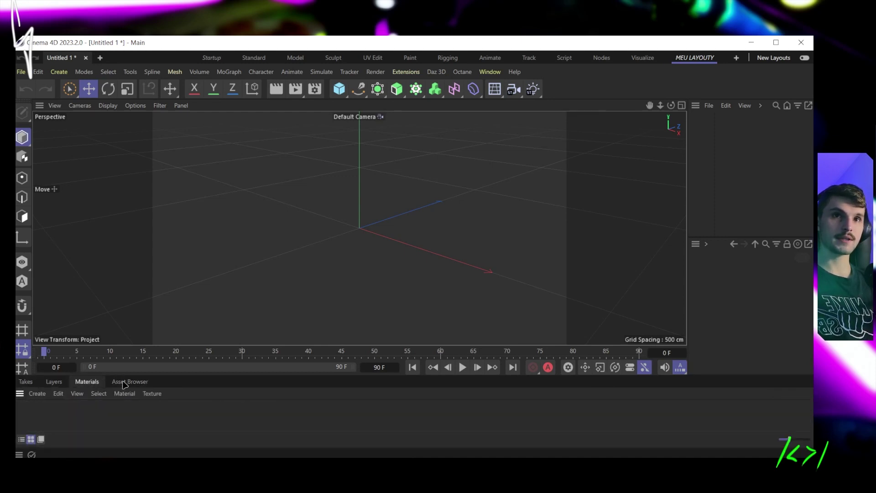
click(125, 383)
click(87, 381)
click(130, 382)
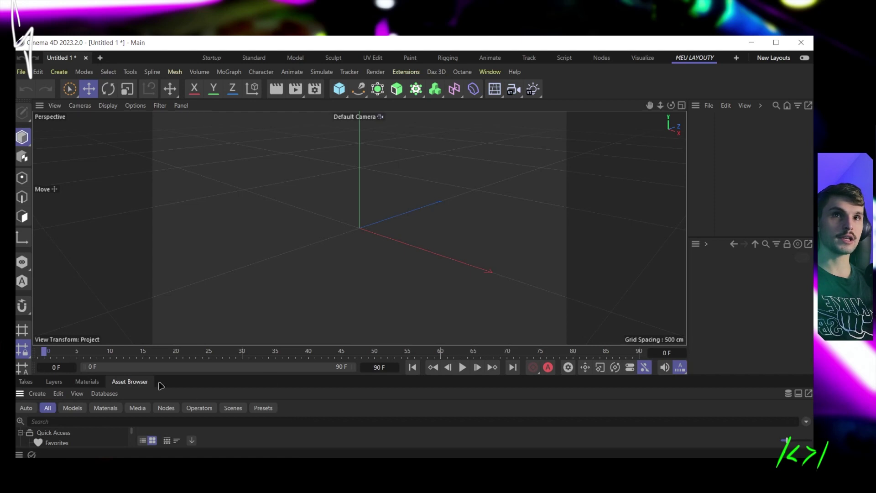
click(87, 382)
click(54, 382)
click(25, 381)
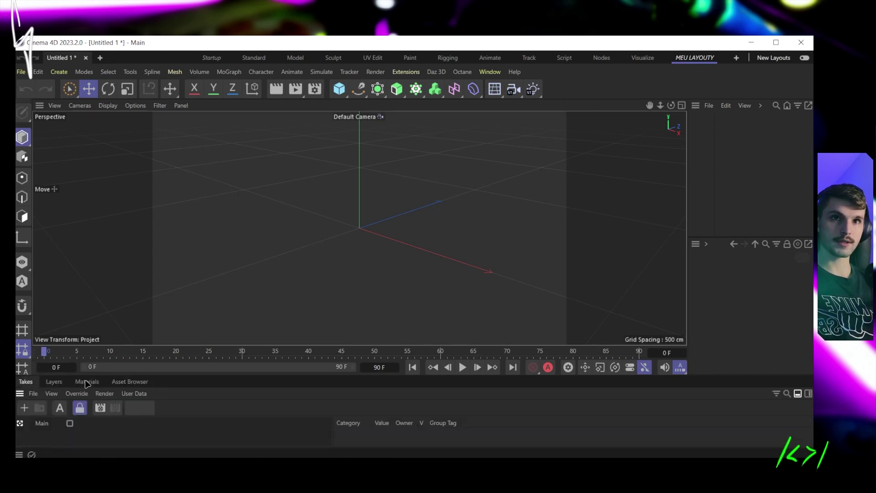
click(86, 382)
click(130, 381)
click(87, 382)
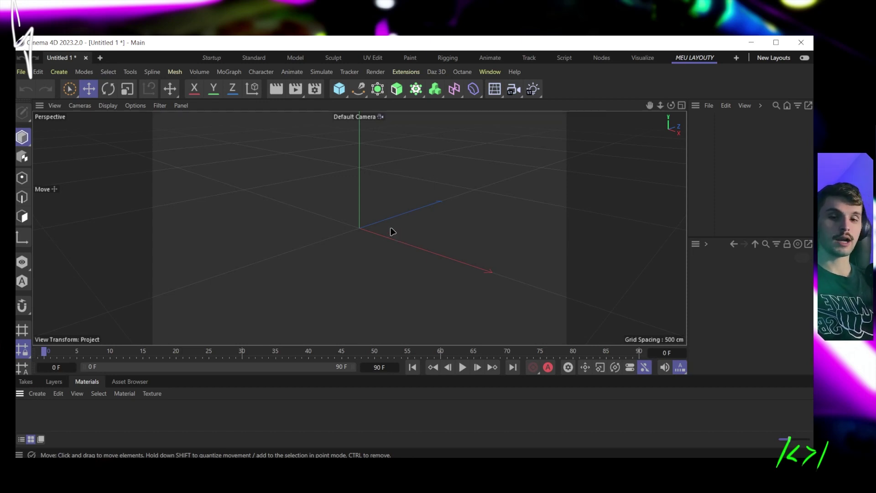
alt+drag(387, 223, 360, 245)
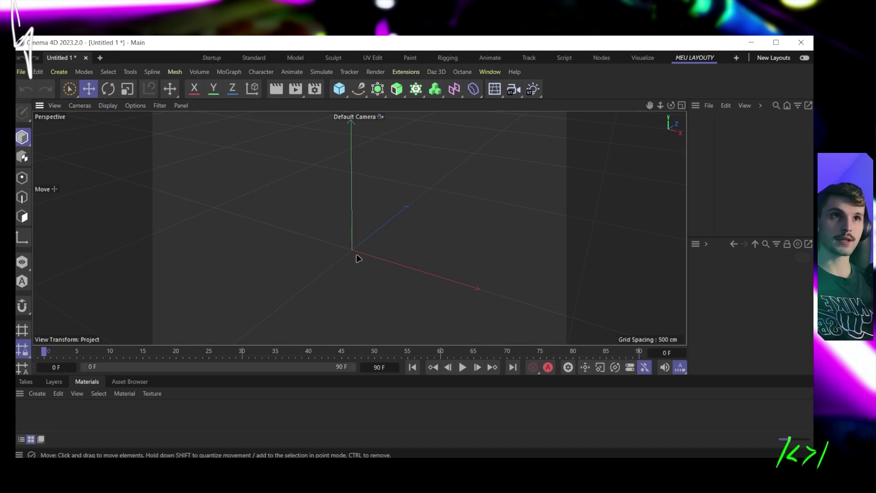
alt+right_drag(355, 254, 352, 211)
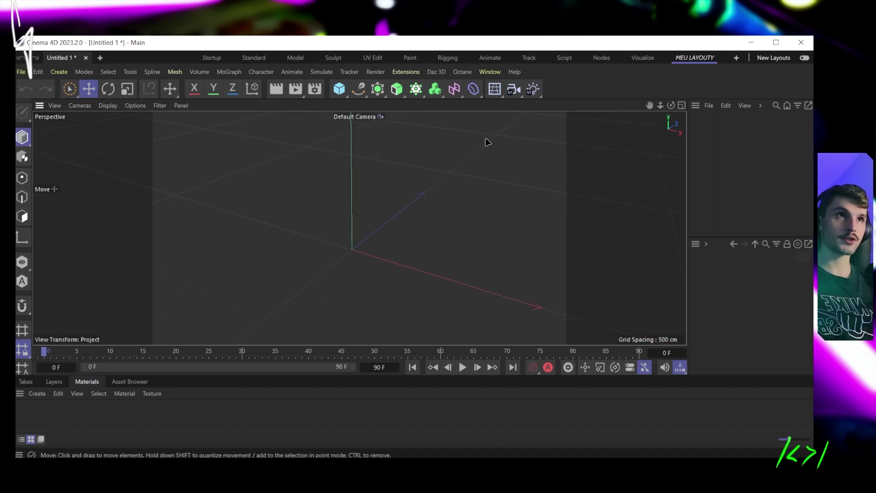
scroll(486, 139, up, 5)
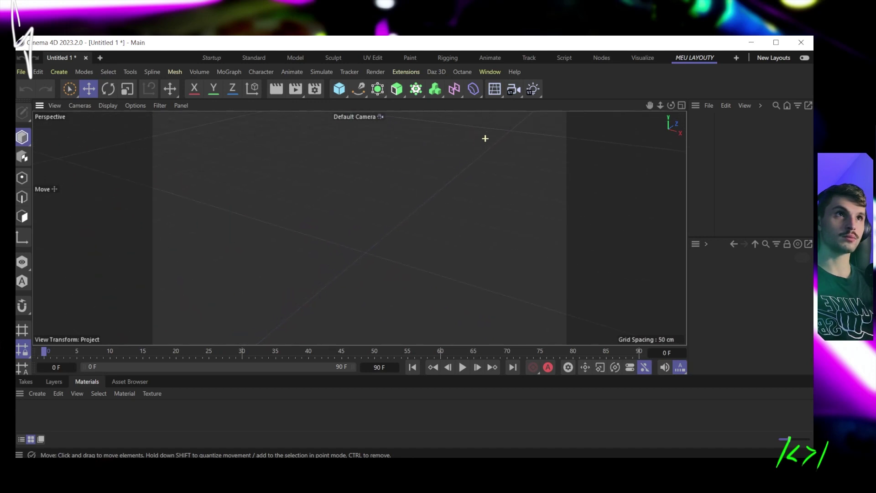
scroll(484, 138, down, 5)
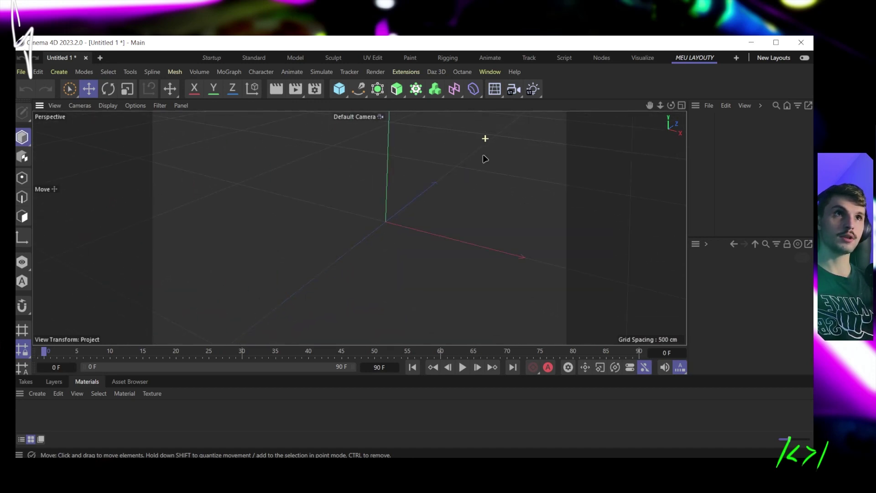
alt+drag(386, 208, 359, 228)
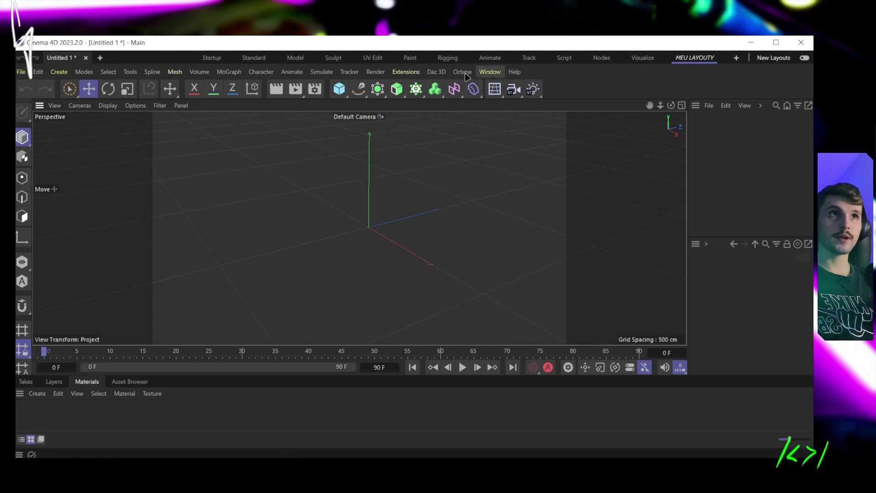
click(22, 72)
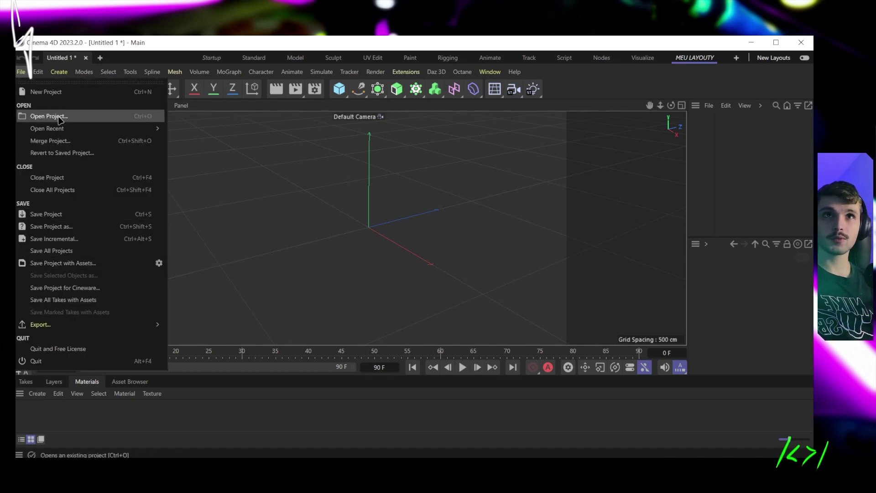
mouse_move(64, 128)
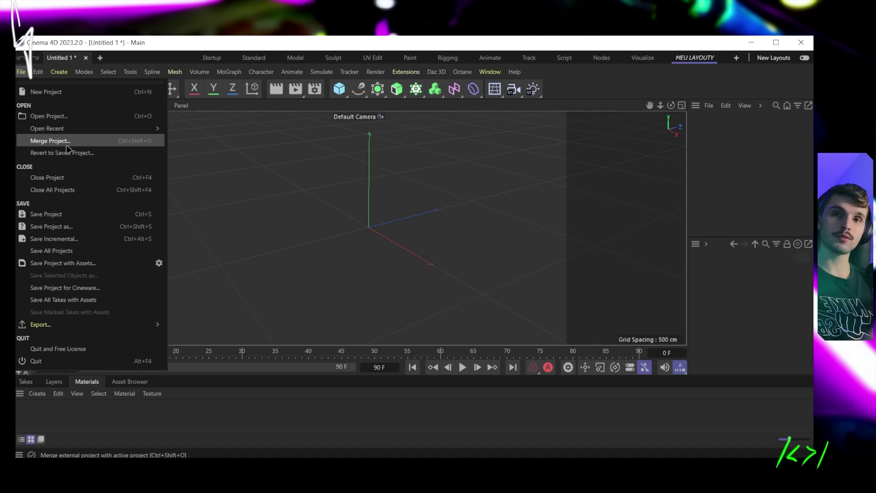
click(276, 152)
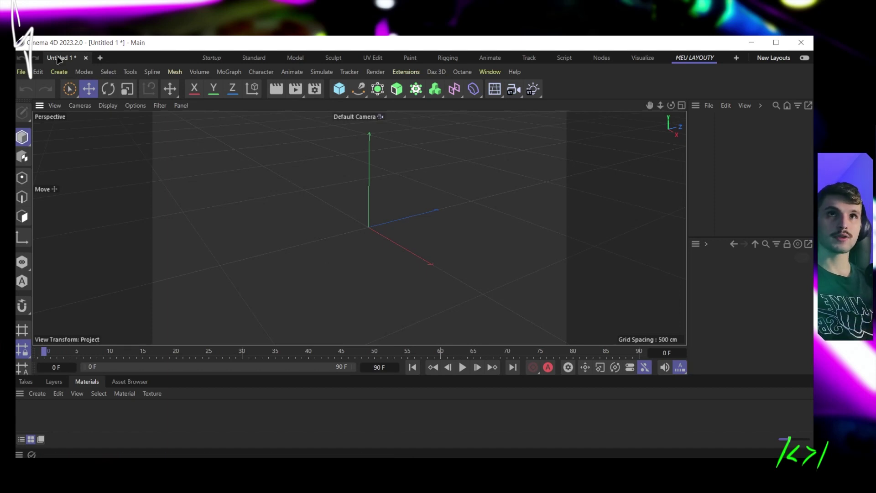
Step: Create several new empty projects from the File menu and the project tabs
click(100, 57)
click(21, 71)
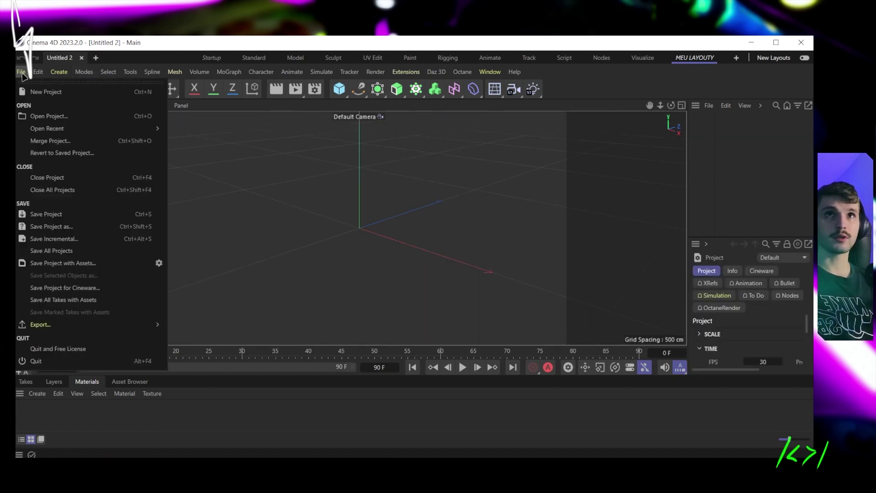
click(44, 92)
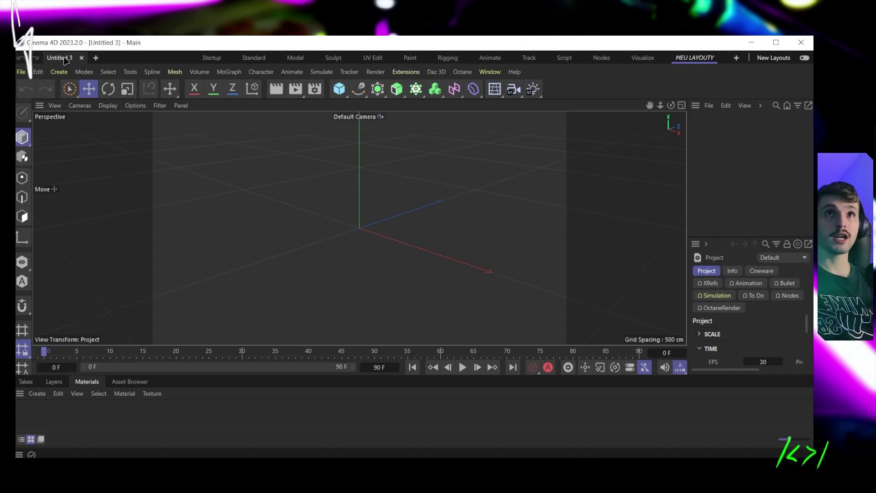
click(96, 58)
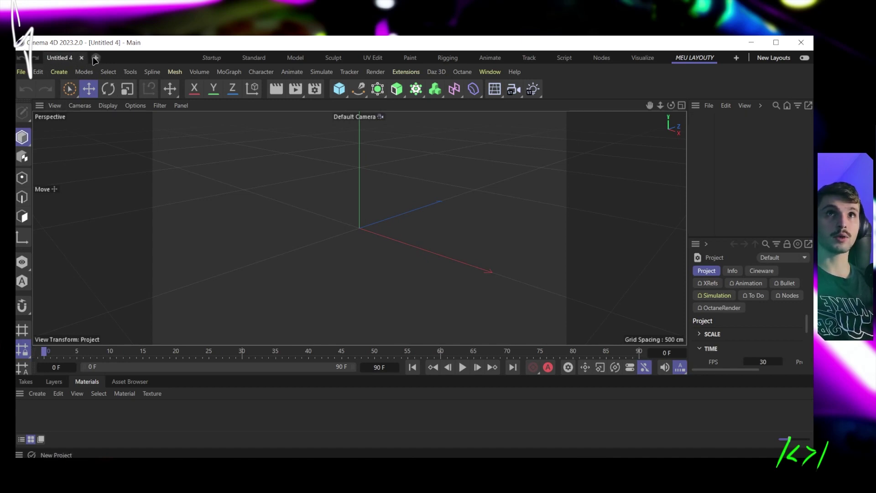
click(96, 58)
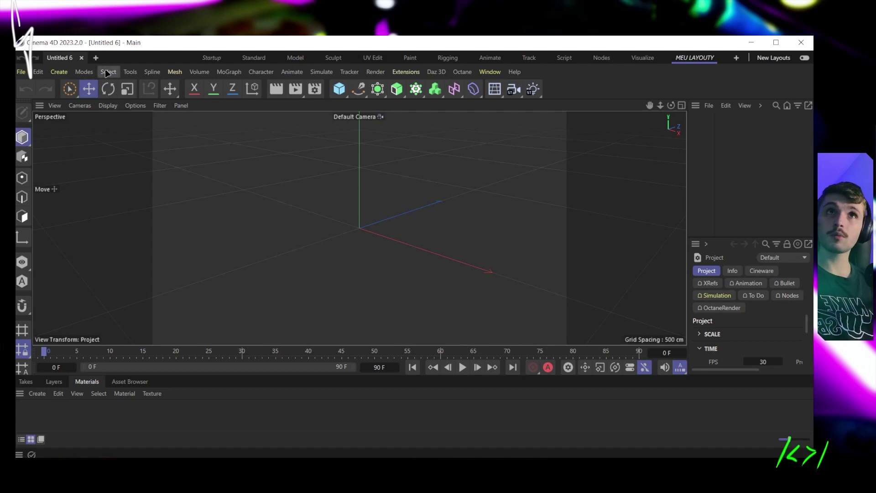
Step: Add a Cube to Untitled 6 and open a separate empty Untitled 7 project
click(341, 90)
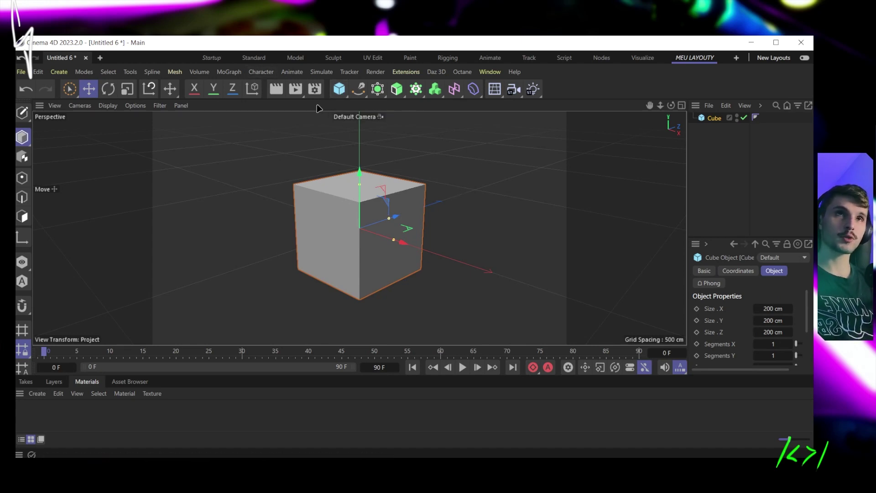
click(100, 58)
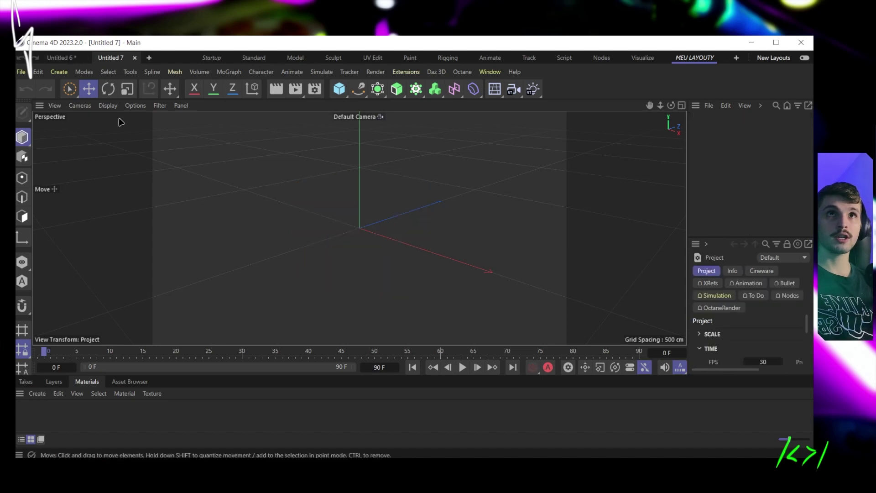
click(67, 58)
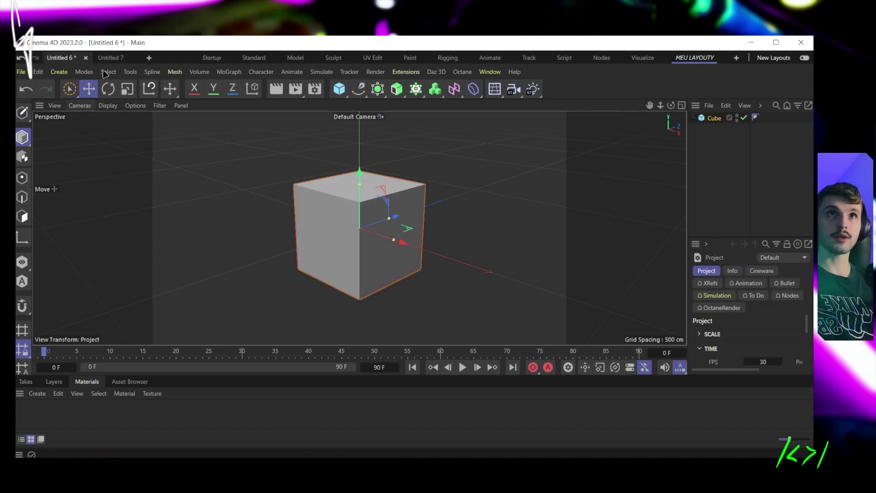
click(113, 58)
click(68, 58)
click(114, 59)
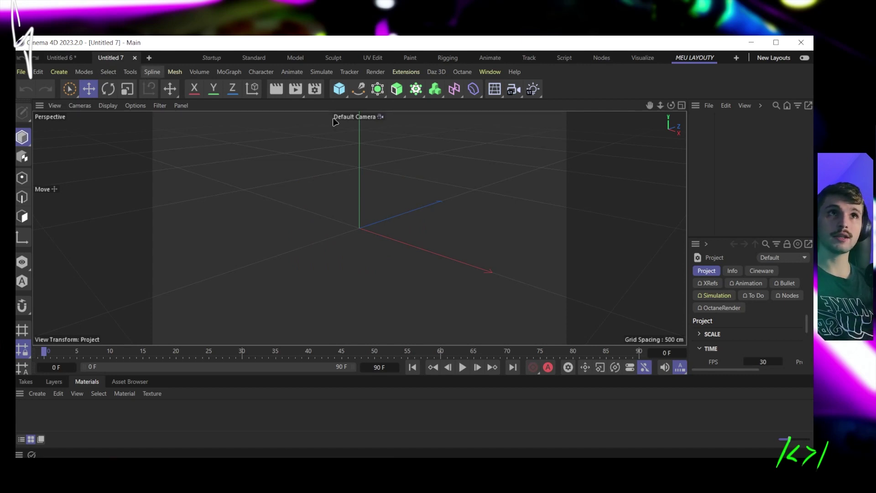
Step: Add a Cone to the empty Untitled 7 scene and deselect it
click(339, 90)
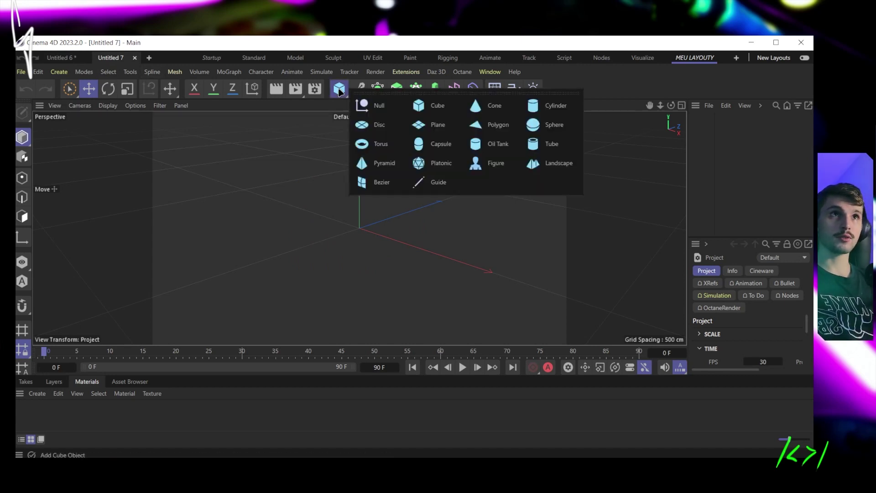
click(491, 106)
click(483, 187)
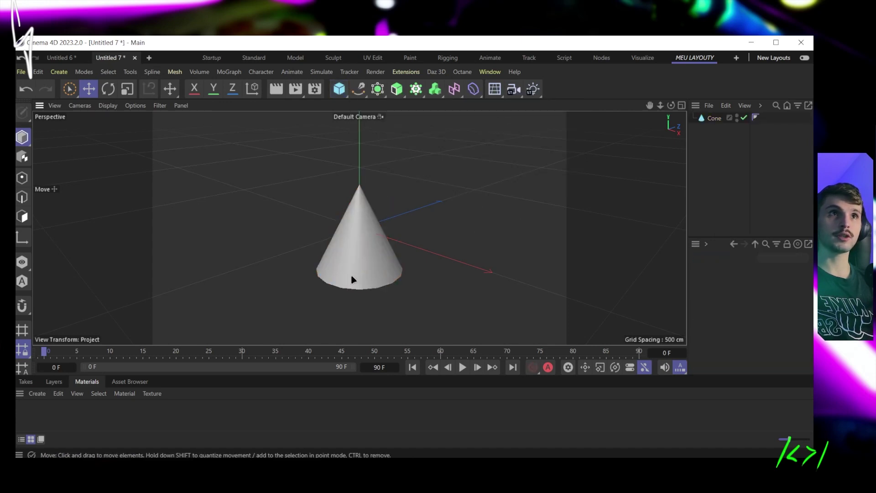
Step: Save the cube project as cubo.c4d and start saving the cone project
click(56, 59)
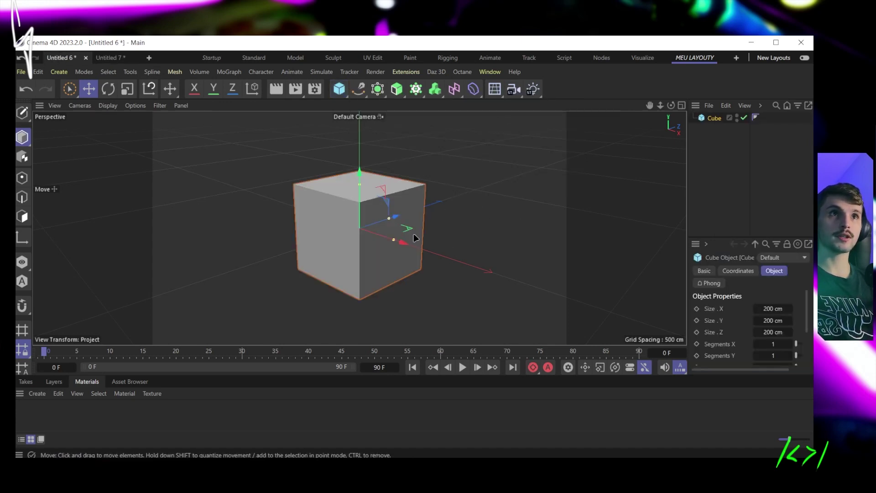
key(ctrl+s)
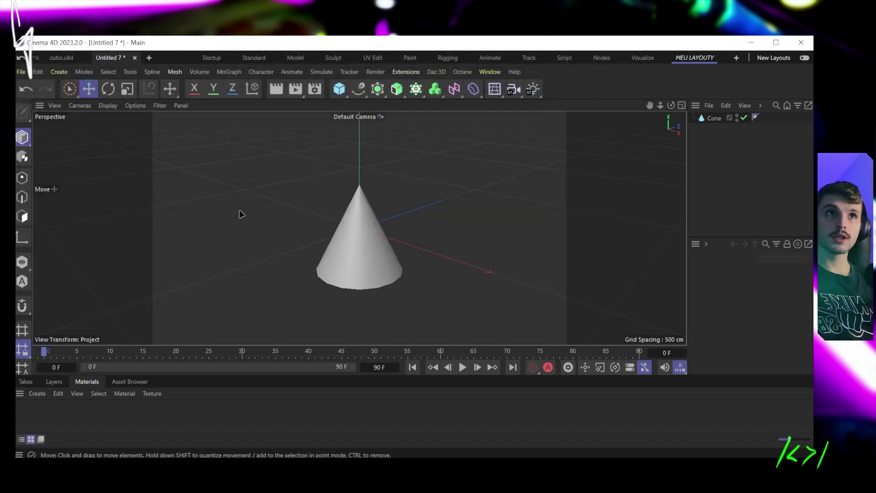
key(ctrl+s)
Step: Save the cone scene as cone.c4d, then return to cubo.c4d and choose File > Open Project
text(cone)
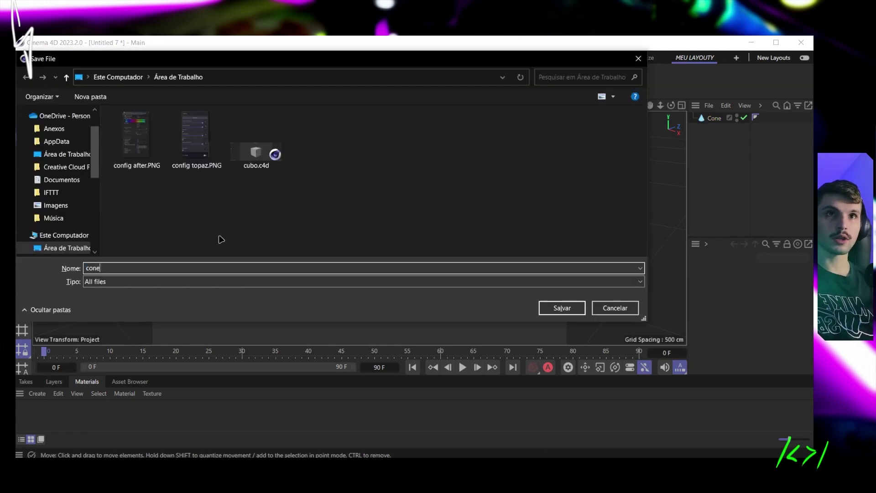
key(Return)
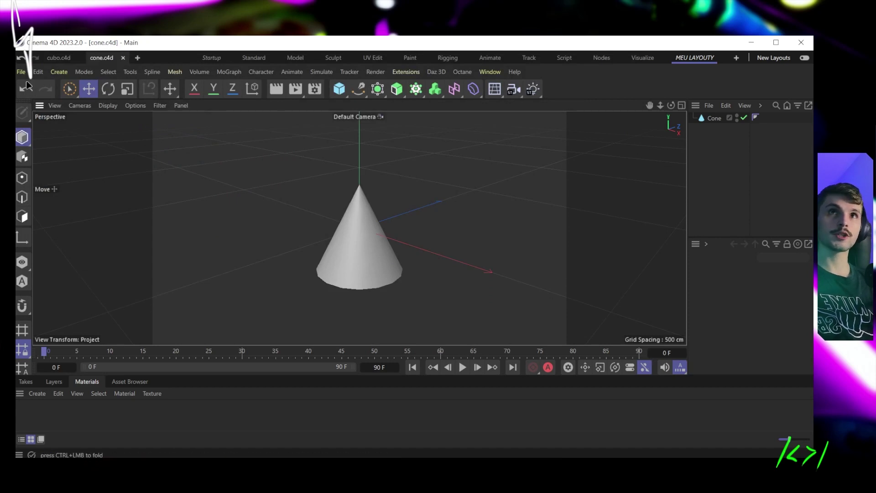
click(54, 60)
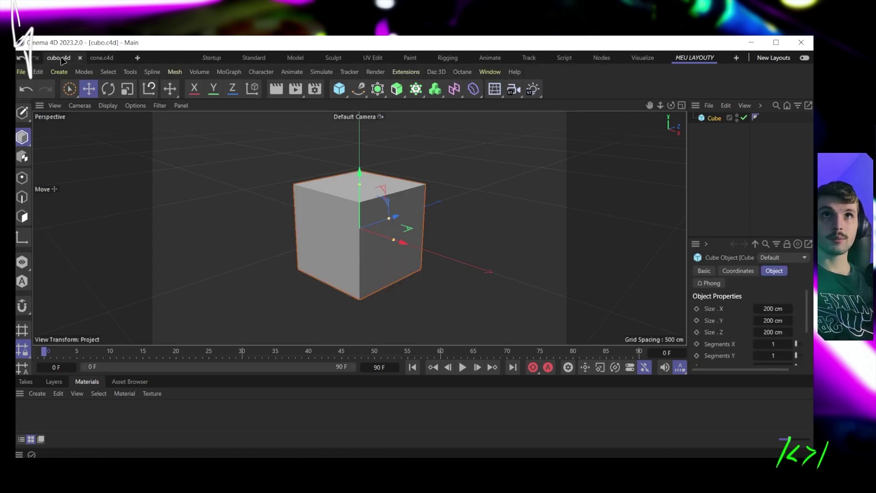
click(21, 71)
click(55, 116)
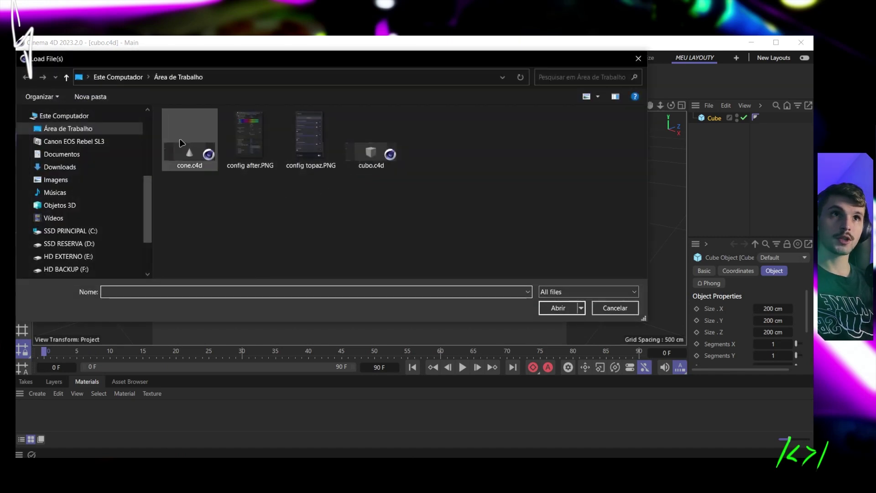
Step: Load cone.c4d into the cube scene and move the cone to the cube's right
click(183, 141)
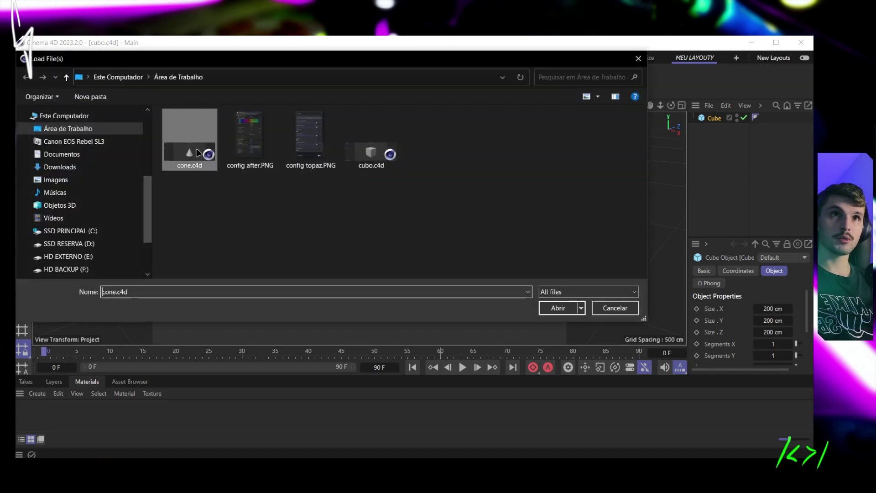
click(565, 309)
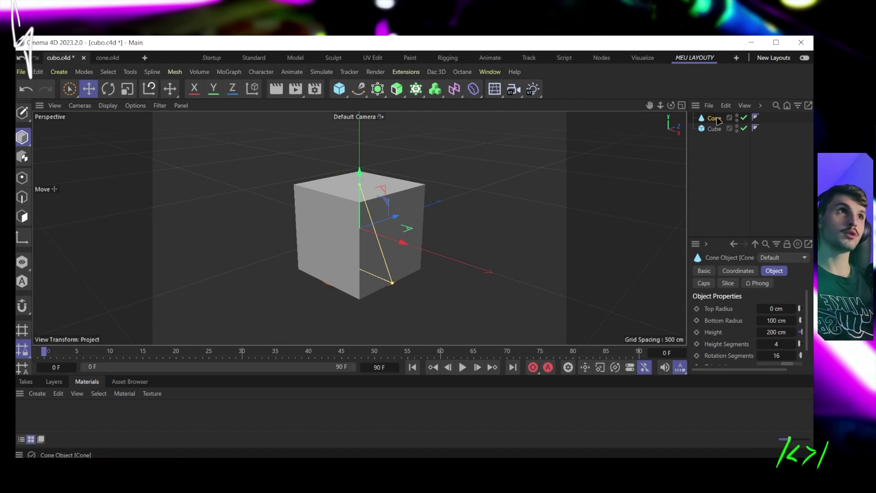
drag(418, 245, 479, 202)
scroll(397, 218, down, 2)
scroll(397, 218, up, 3)
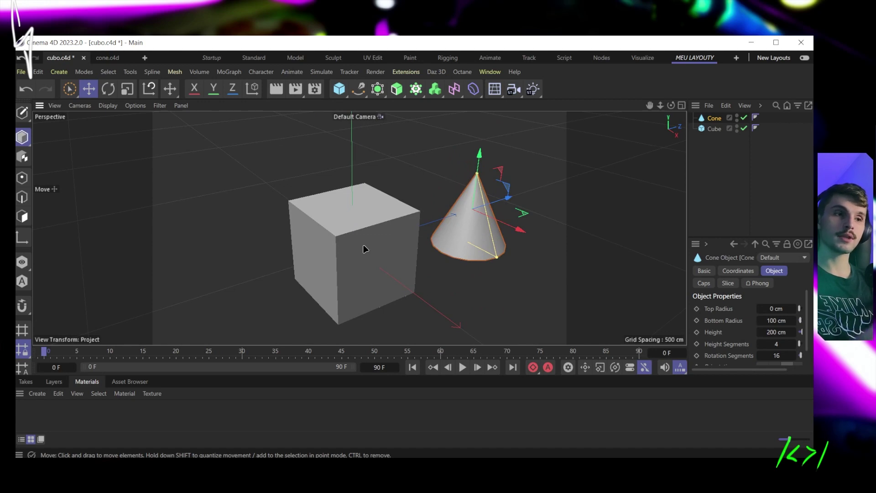
Step: Undo the cone move, close the cone.c4d project, and select the cube
key(ctrl+z)
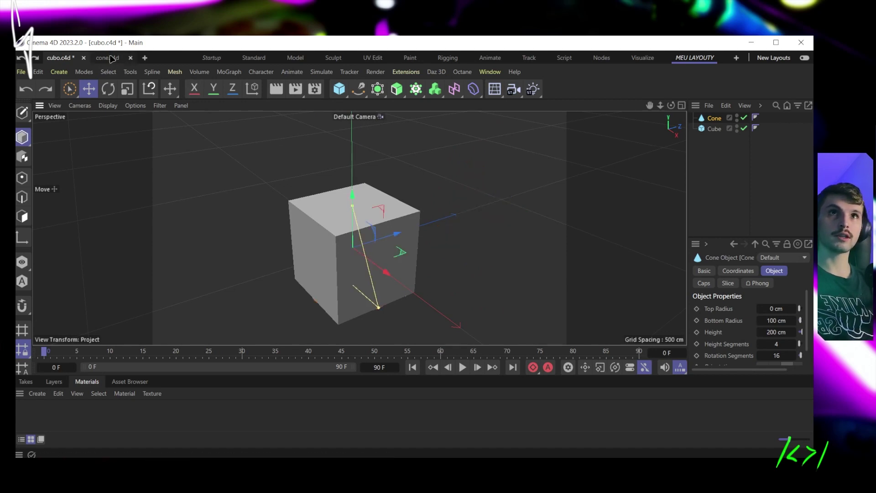
key(ctrl+Tab)
key(ctrl+Tab)
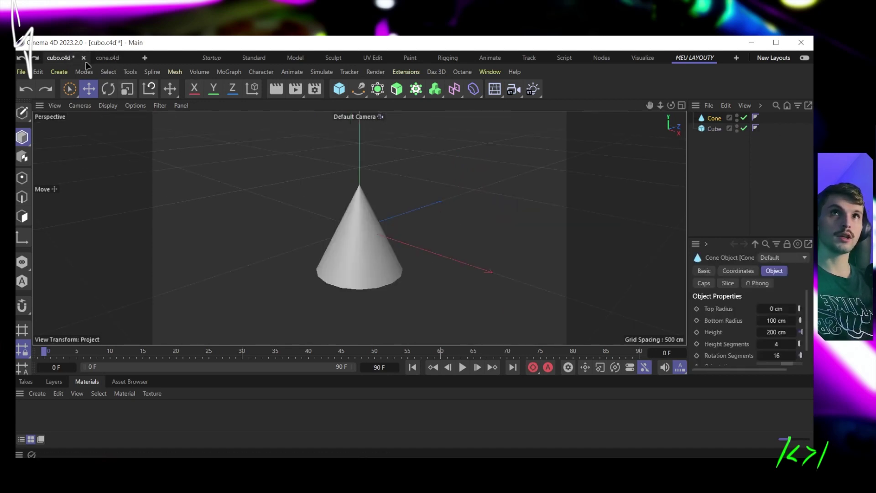
click(131, 57)
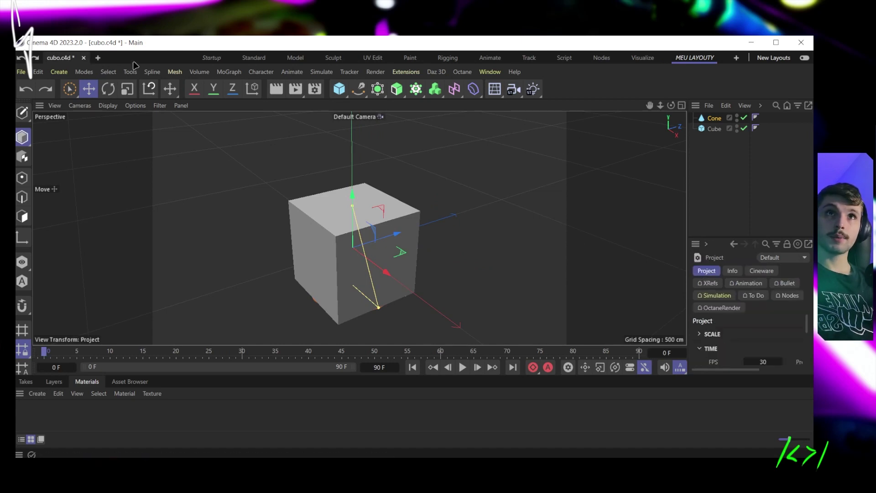
click(377, 221)
Step: Delete the selected objects and open the Project settings from the Edit menu
key(Delete)
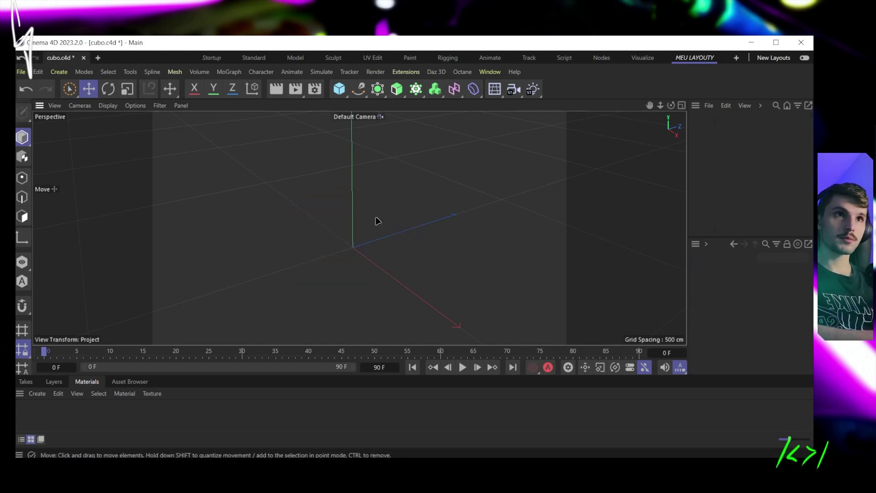
click(38, 71)
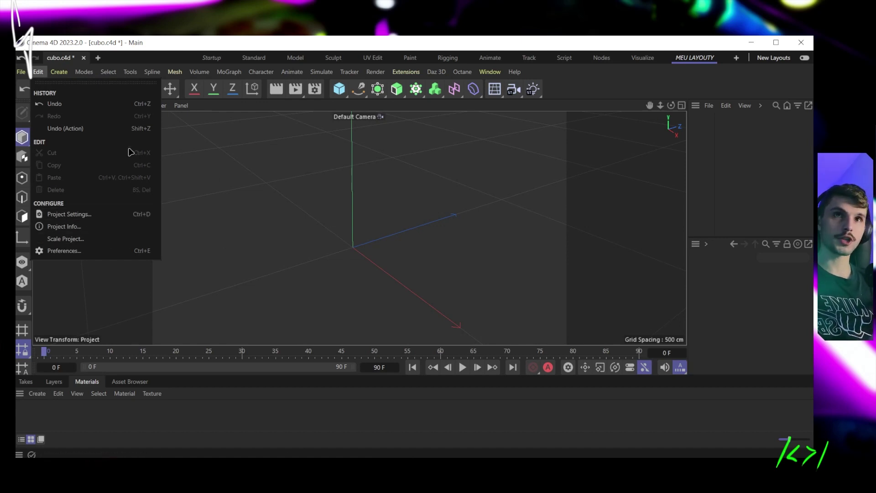
click(89, 216)
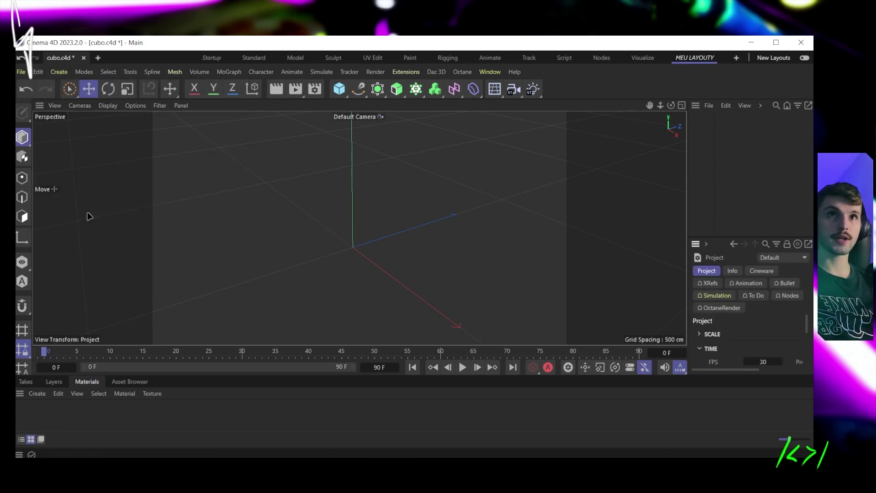
Step: Enlarge the settings panel, expand the SCALE section, and open the Scale Project dialog
drag(689, 194, 583, 189)
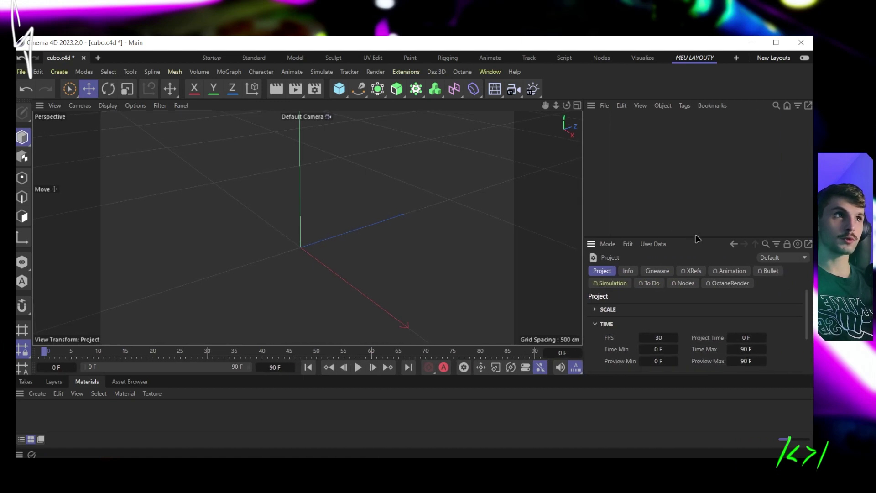
drag(699, 235, 709, 169)
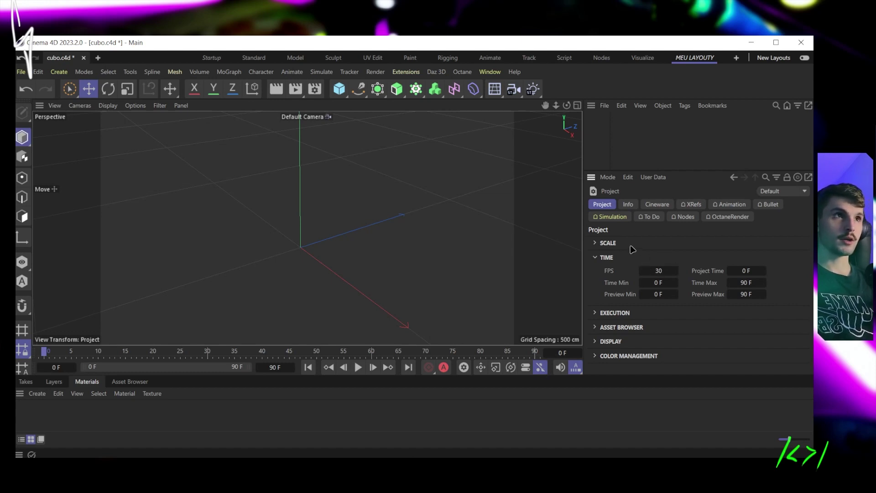
click(599, 245)
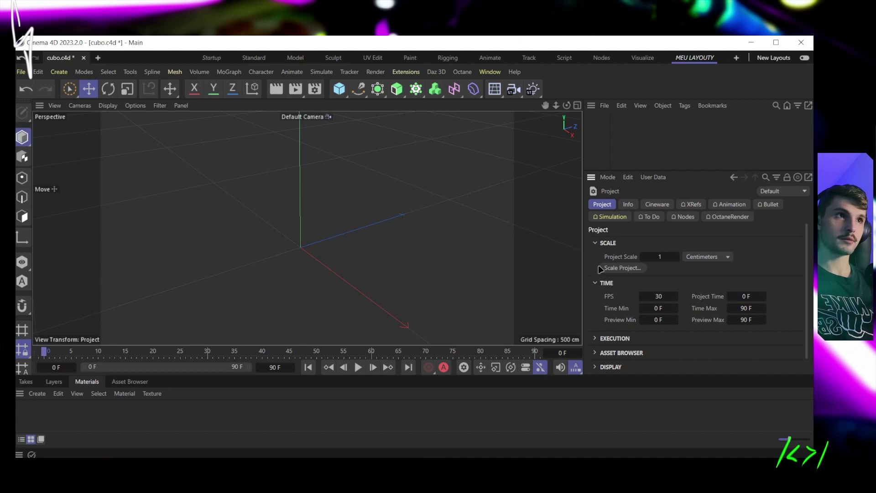
click(637, 269)
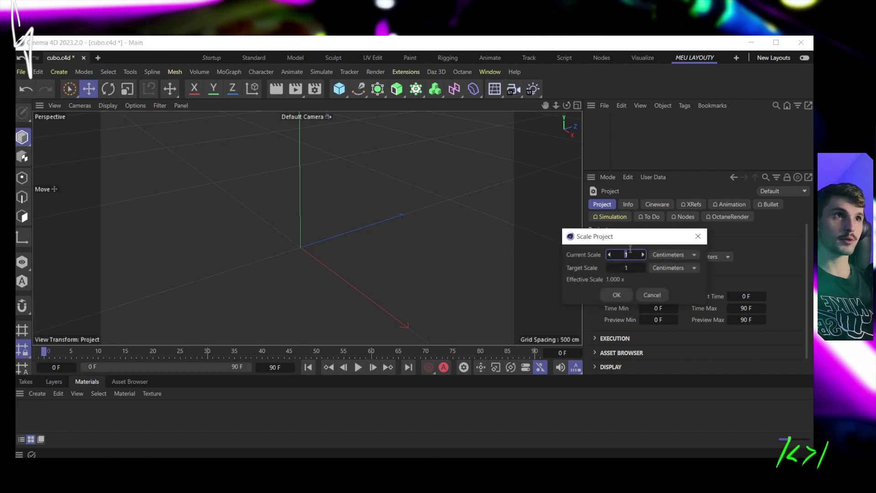
Step: Move the Scale Project dialog up and left and click into the Target Scale field
drag(641, 238, 620, 184)
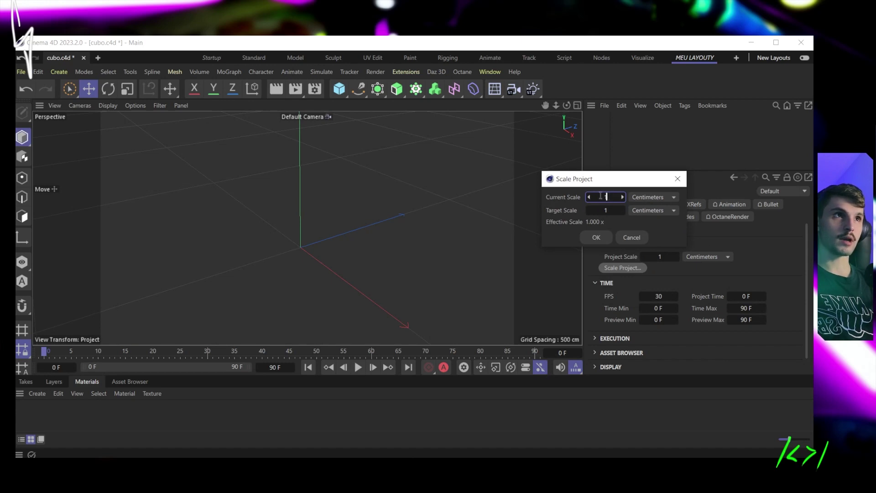
click(603, 209)
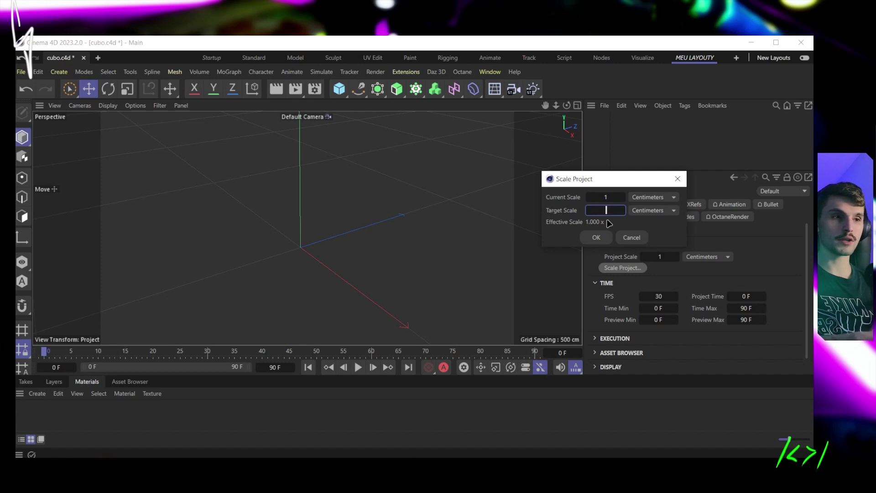
click(633, 239)
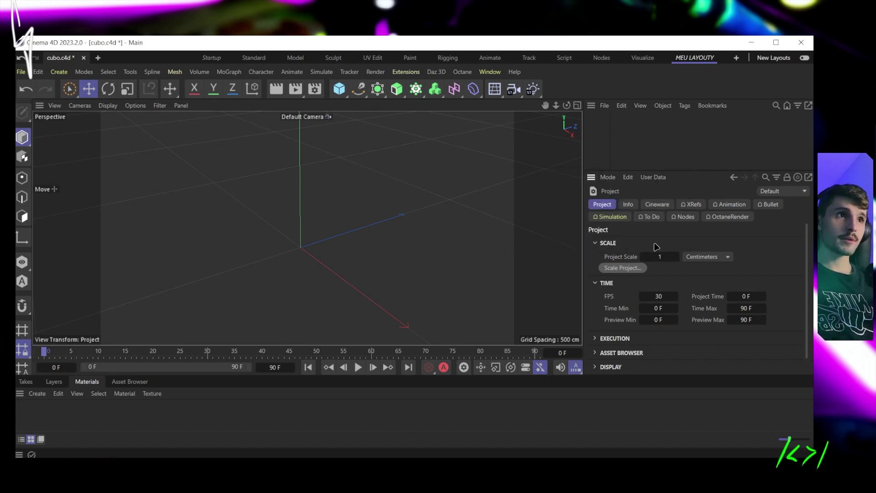
scroll(651, 364, down, 1)
scroll(651, 364, up, 1)
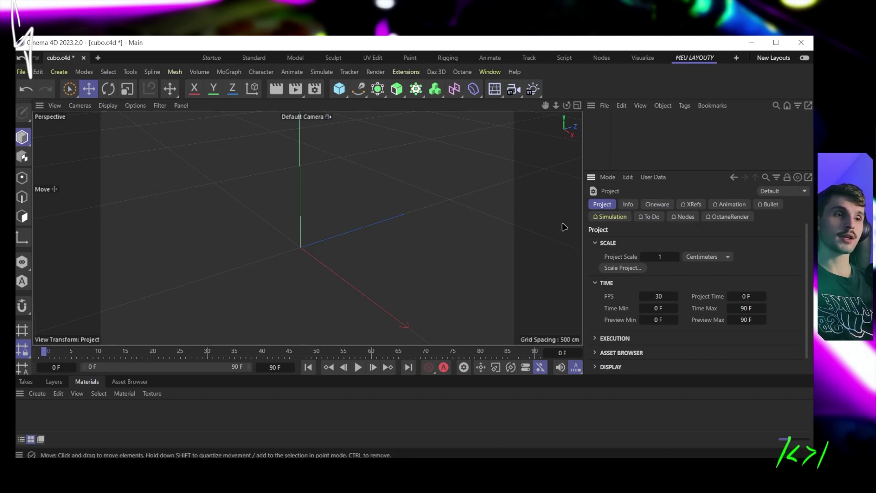
click(628, 204)
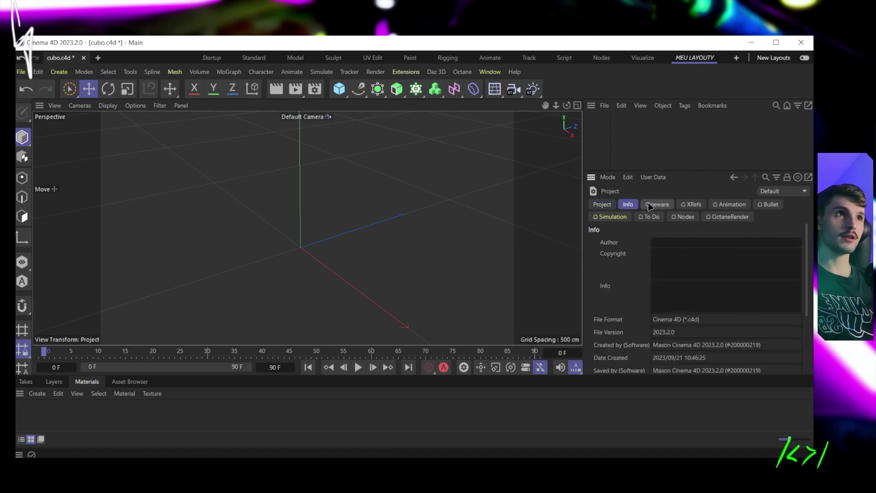
click(650, 206)
click(694, 208)
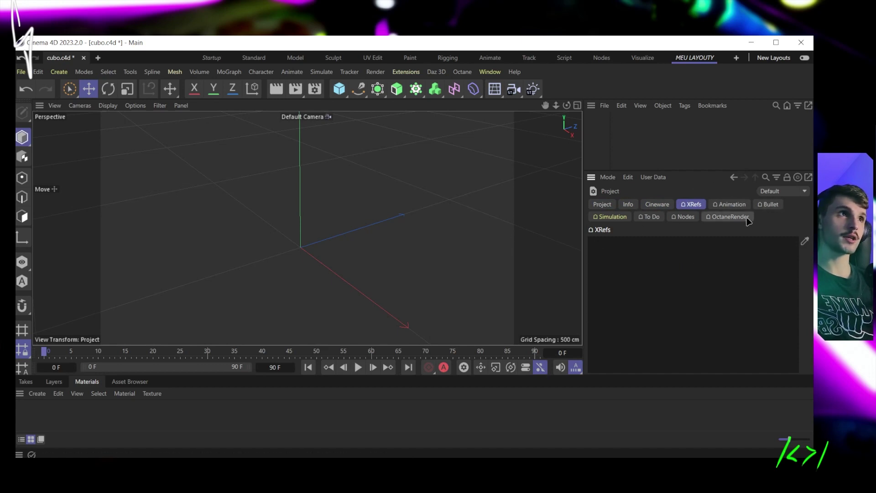
click(729, 205)
click(612, 205)
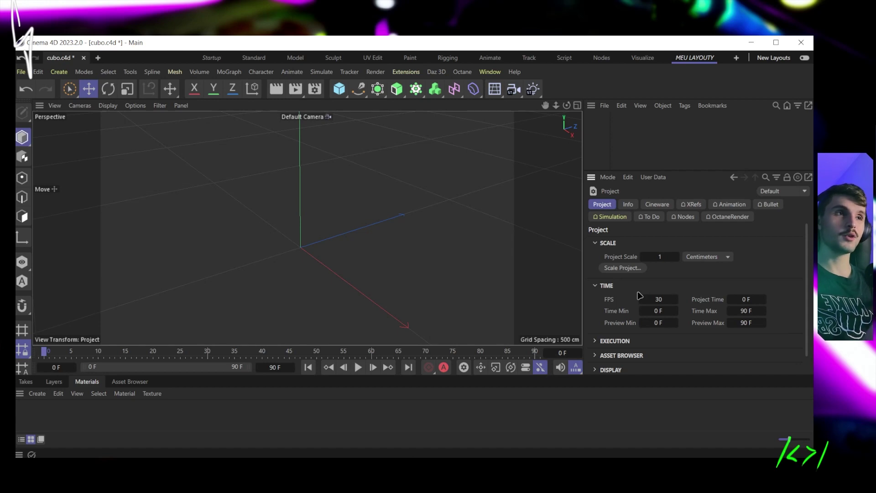
Step: Open the help page for the FPS setting and read its description
right_click(612, 303)
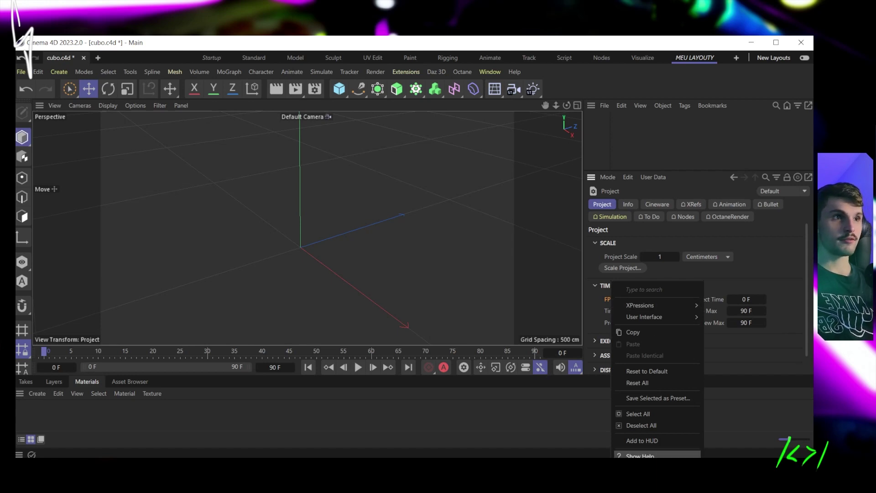
click(648, 455)
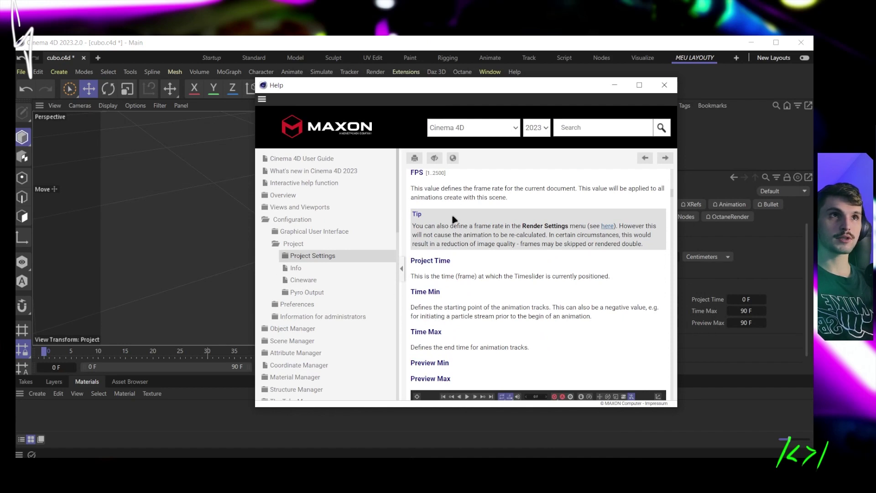
scroll(493, 288, up, 2)
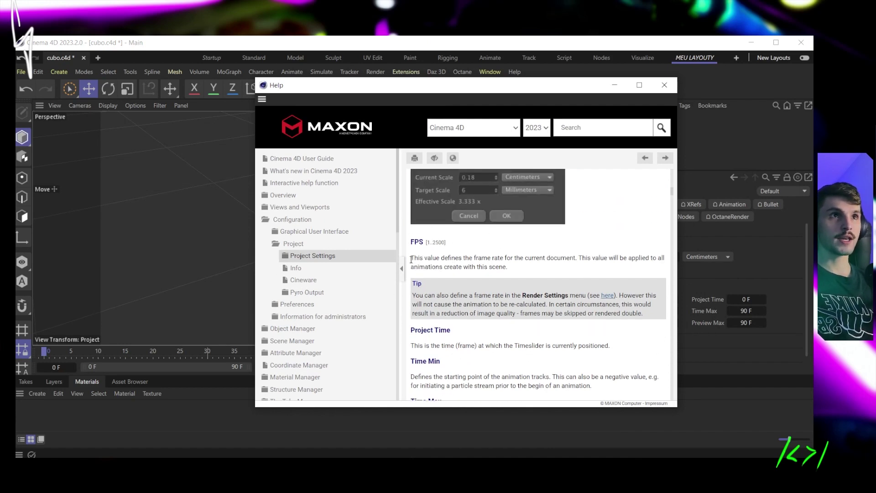
drag(411, 259, 576, 258)
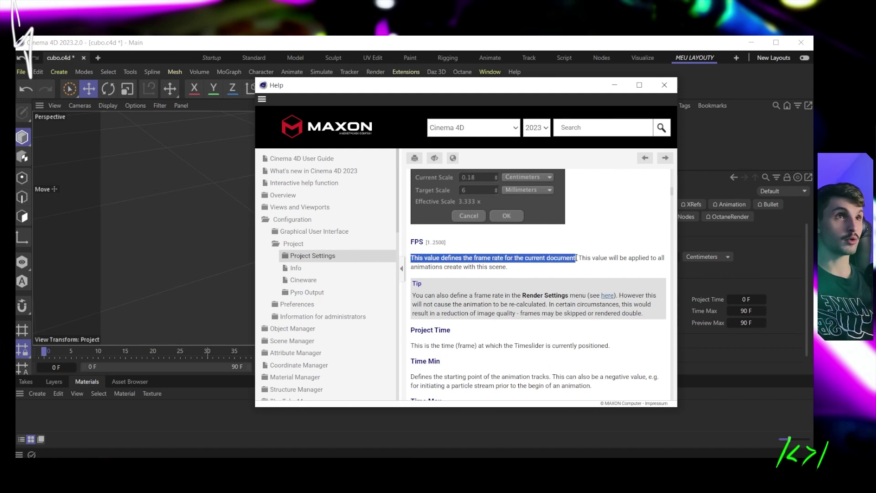
click(586, 270)
drag(582, 258, 640, 258)
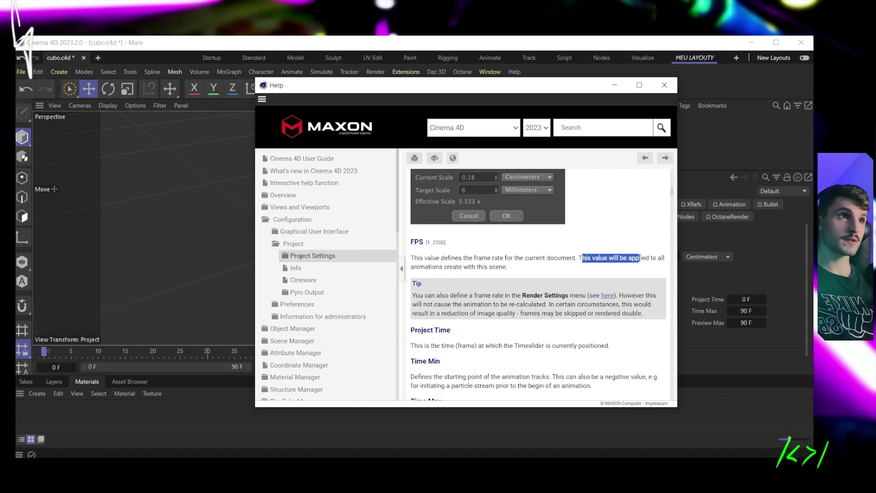
drag(415, 267, 518, 270)
click(547, 295)
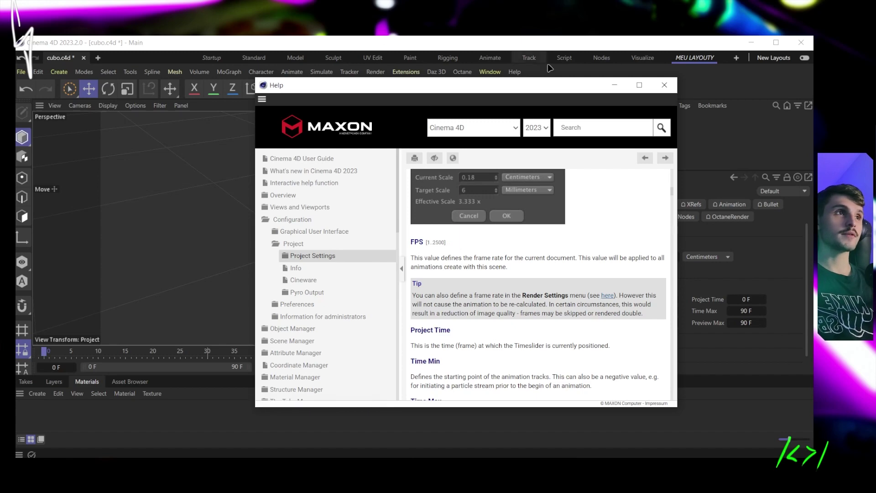
Step: Move and close the help window, then show the project's OctaneRender settings
drag(520, 85, 391, 68)
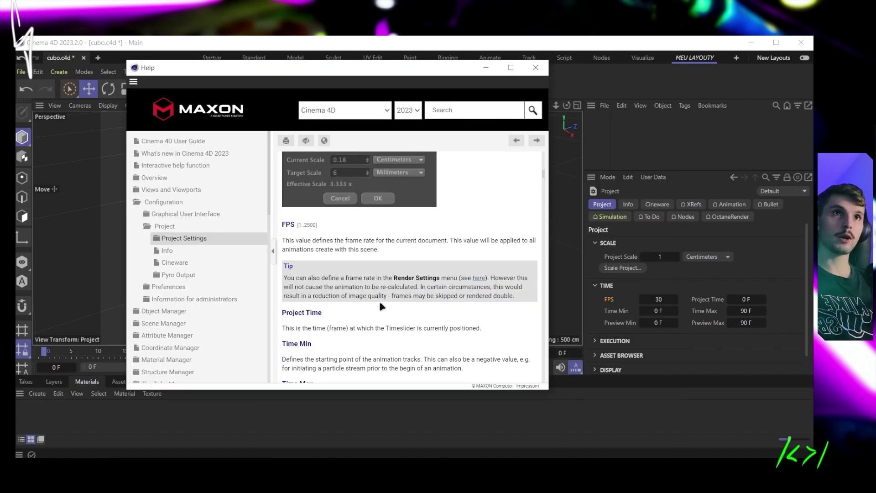
scroll(378, 319, down, 4)
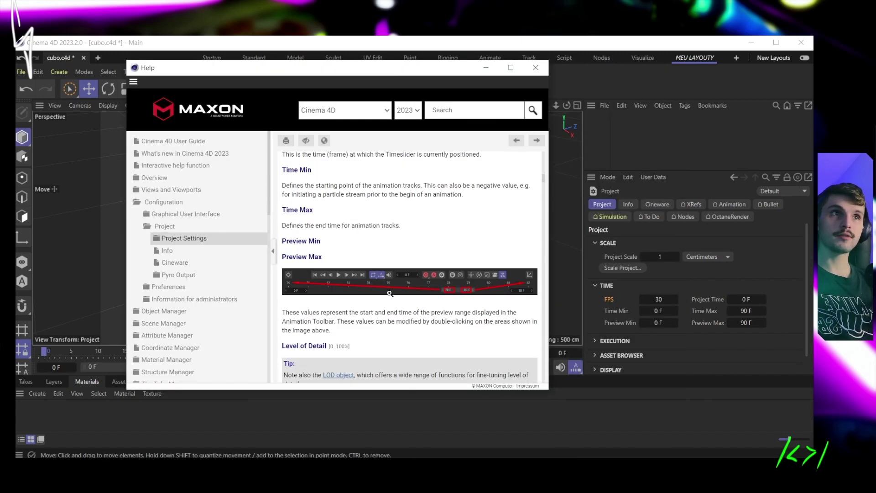
scroll(390, 294, down, 5)
scroll(401, 248, up, 6)
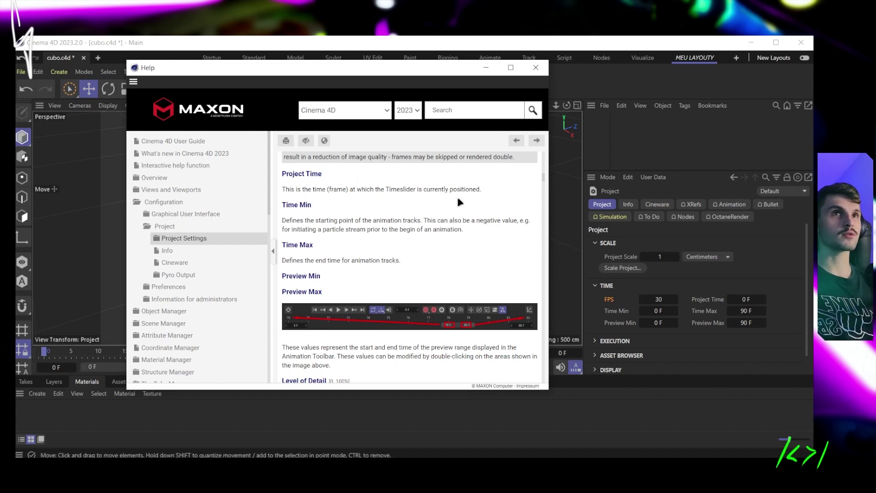
scroll(371, 249, down, 5)
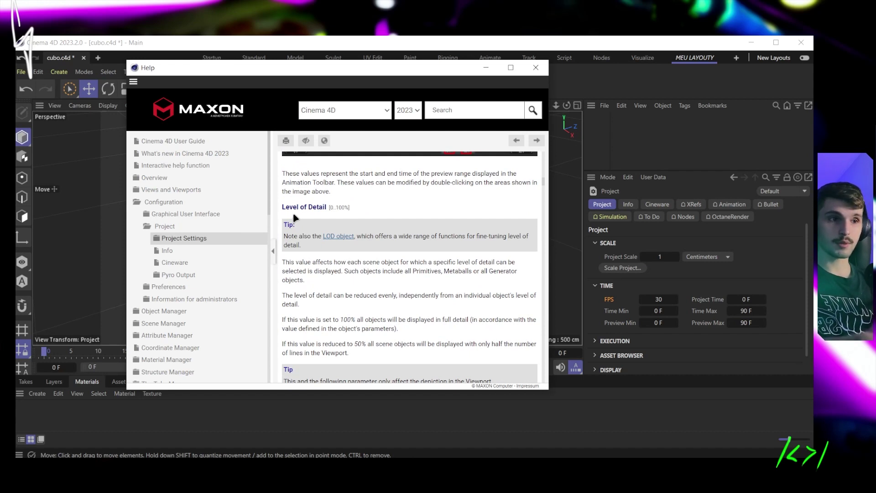
click(535, 67)
click(741, 218)
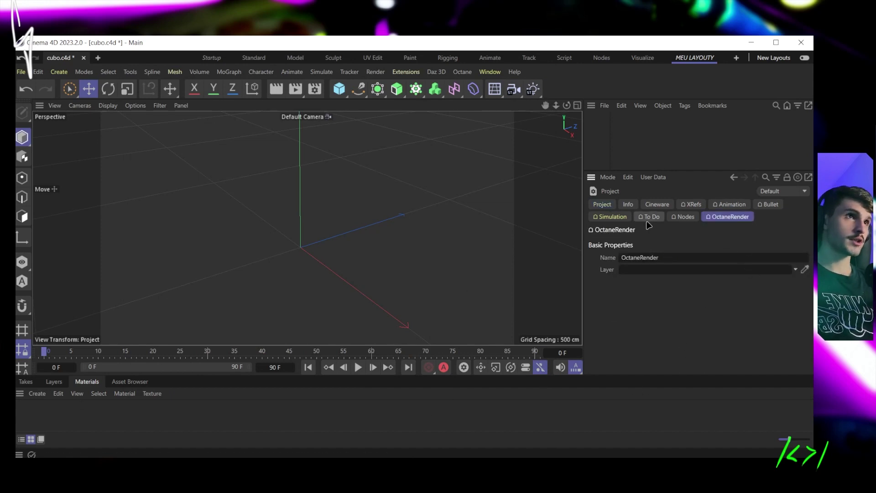
right_click(621, 234)
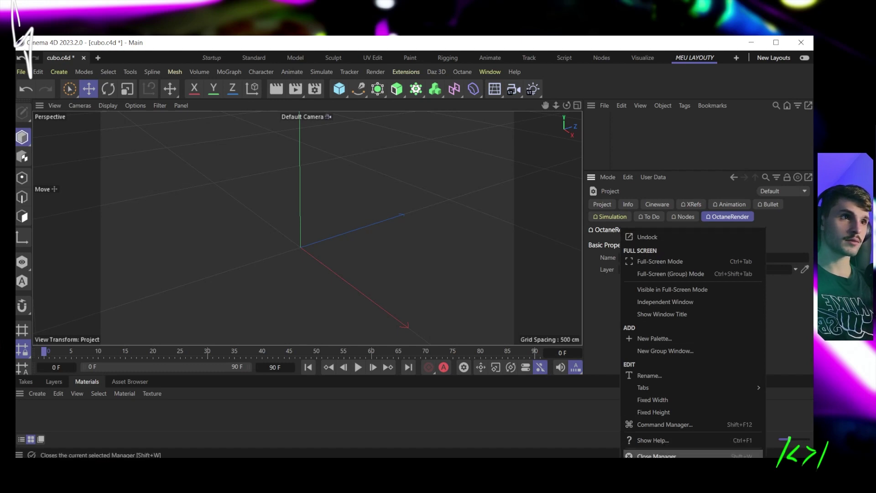
click(661, 442)
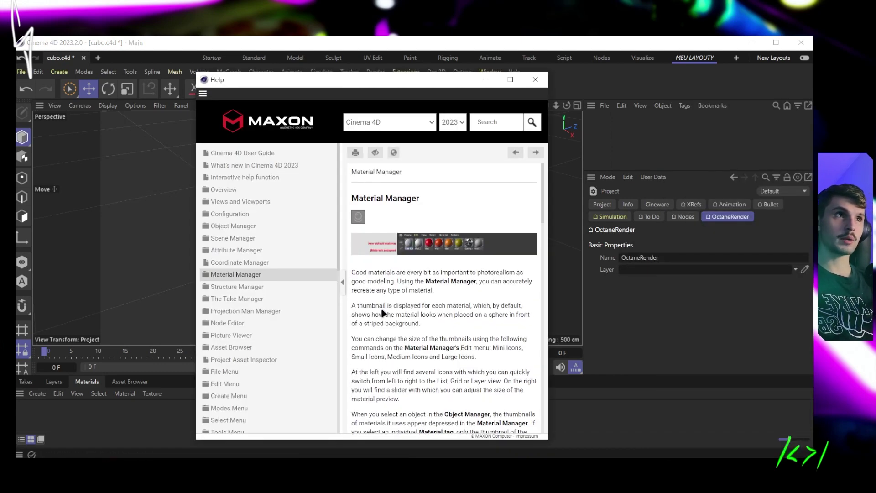
scroll(382, 313, down, 10)
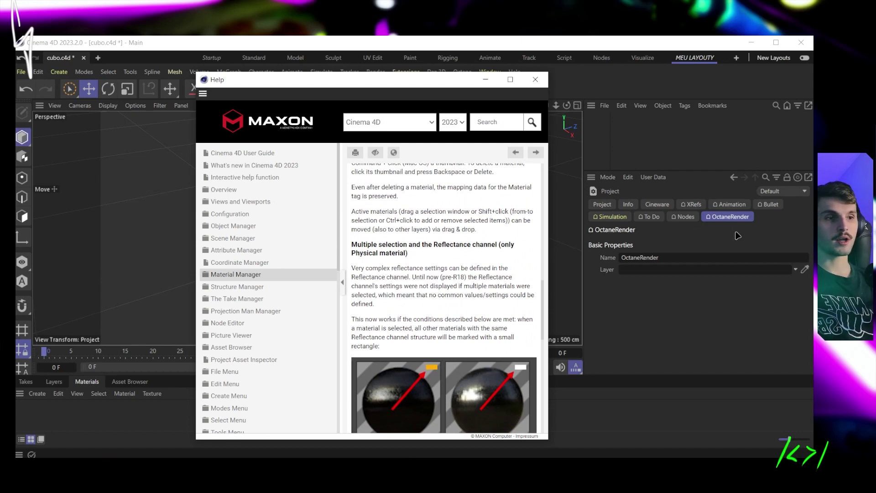
click(748, 224)
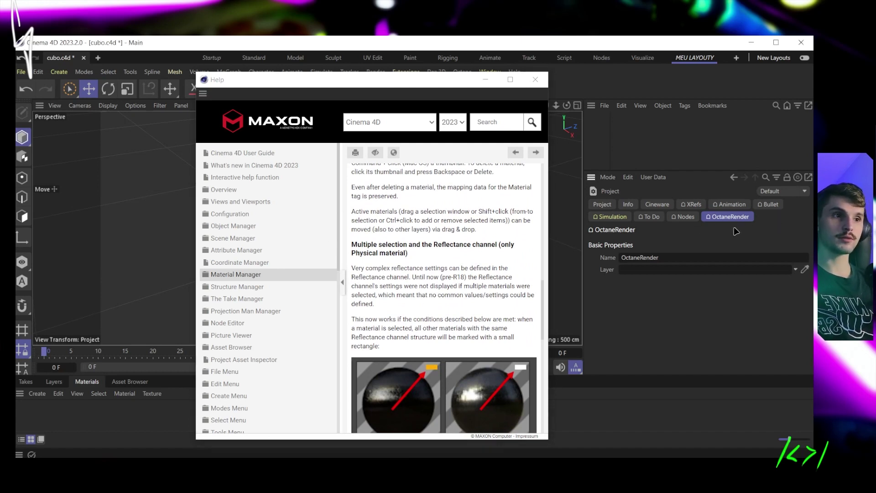
drag(383, 84, 375, 78)
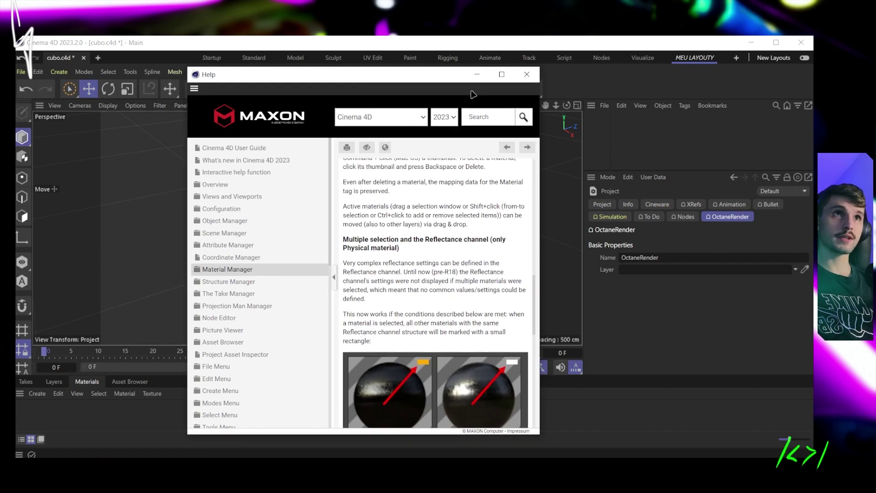
click(526, 74)
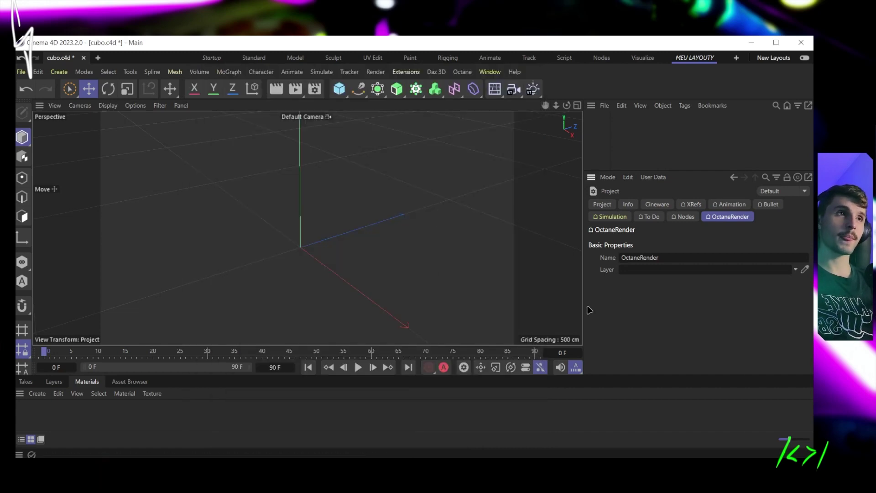
Step: Set the scene's start frame to -38 in the project time settings
click(603, 205)
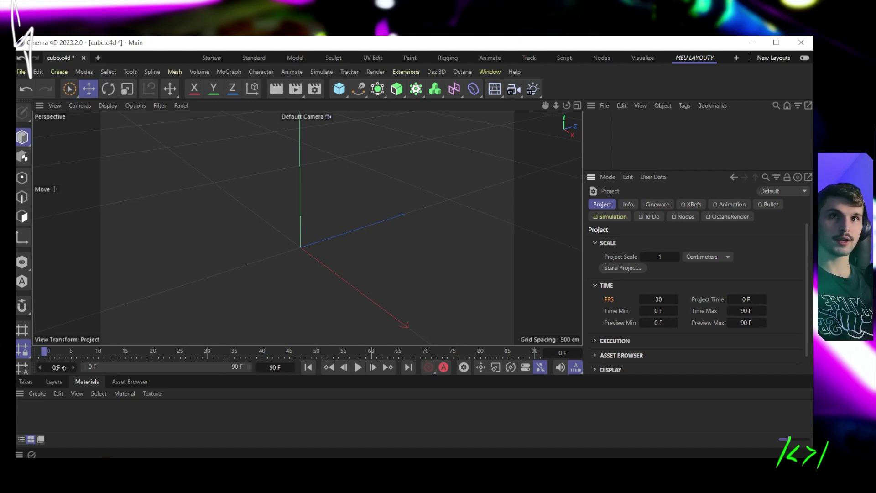
drag(63, 368, 58, 368)
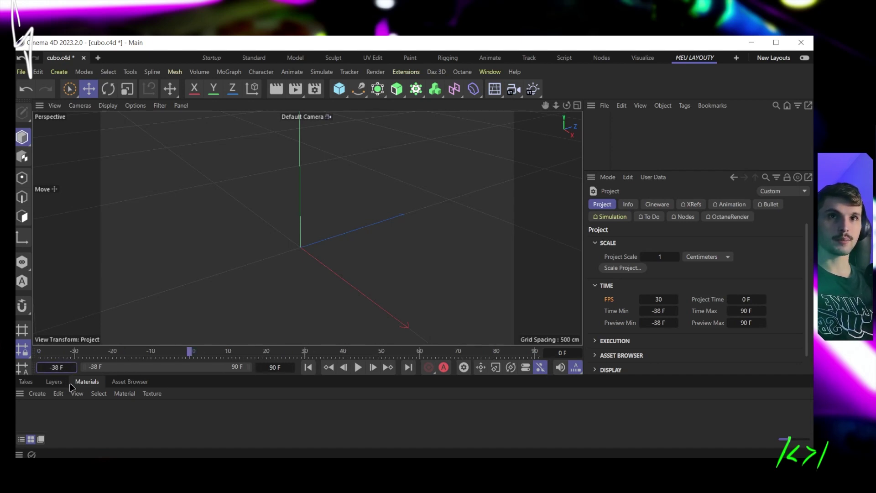
drag(70, 353, 41, 355)
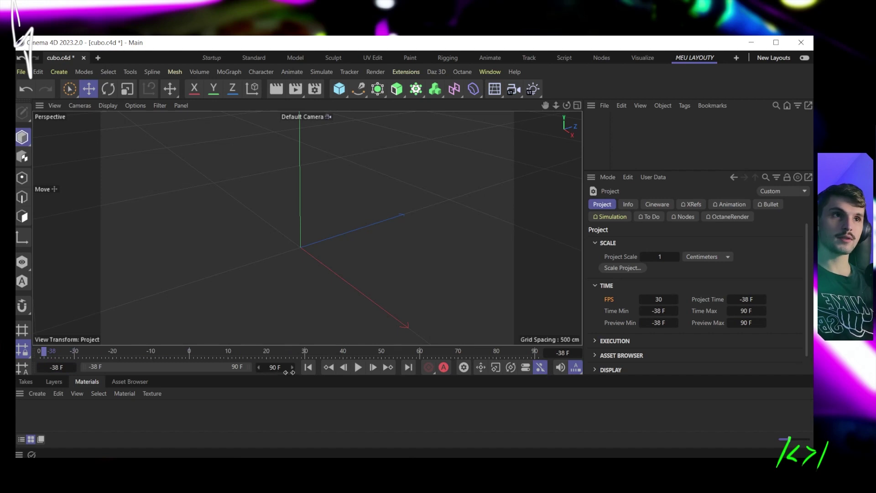
Step: Adjust the end frame (151, then 193), scrub to frame 183, and end the preview at 146 F
double_click(275, 368)
text(151)
key(Return)
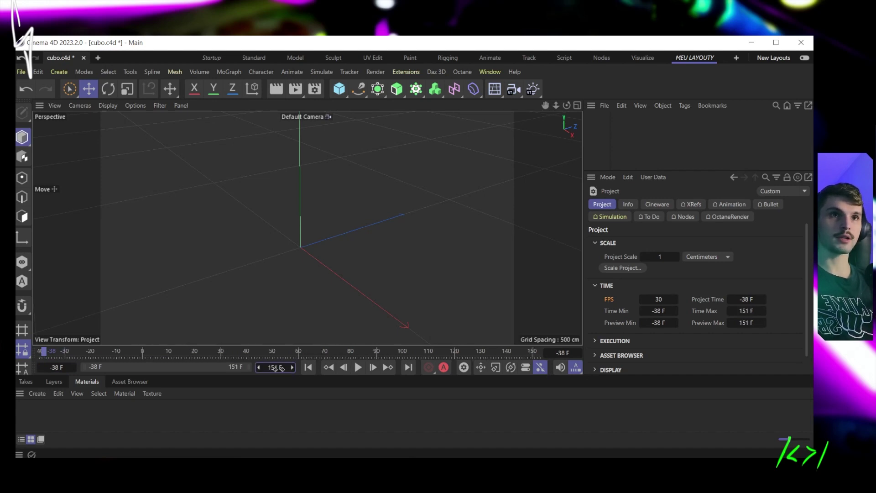
drag(276, 367, 290, 366)
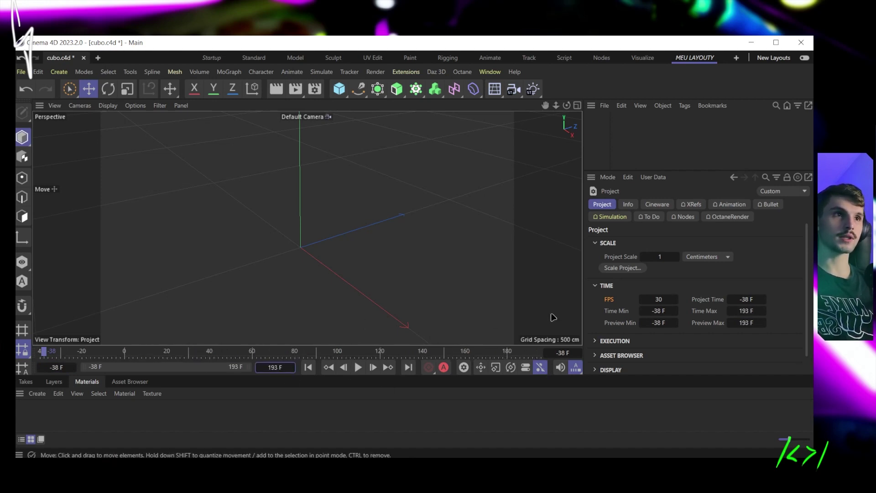
drag(415, 352, 510, 351)
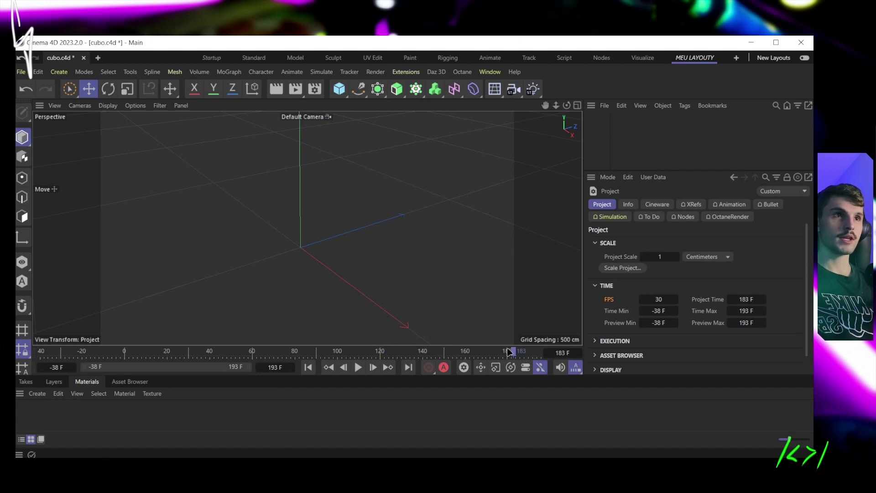
drag(279, 368, 306, 368)
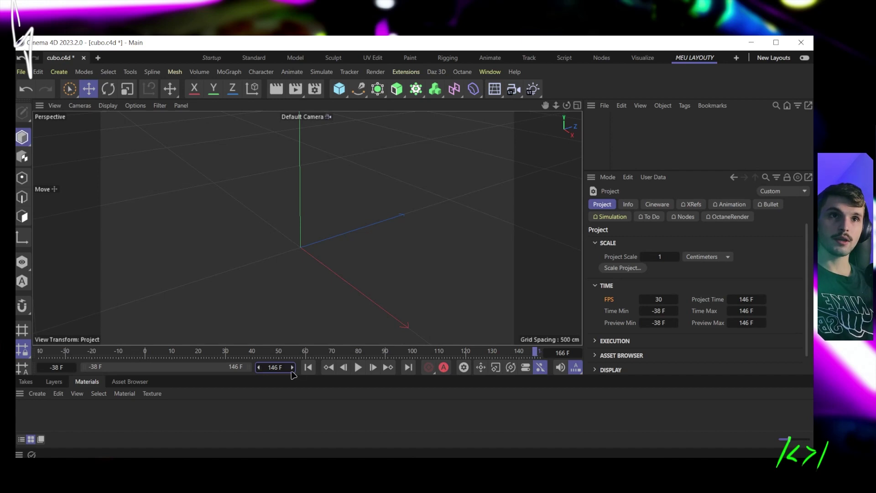
click(38, 72)
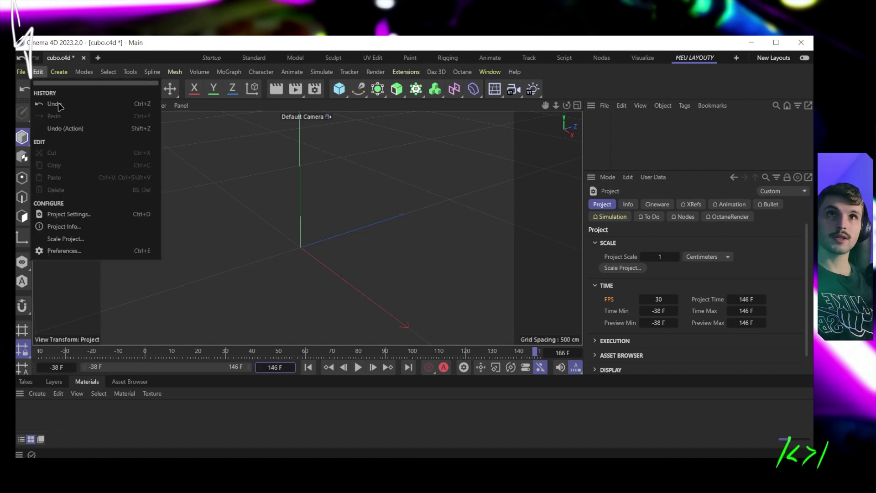
Step: Open Preferences, keep English as the interface language, and view the Units page (Centimeters, Frames)
click(64, 250)
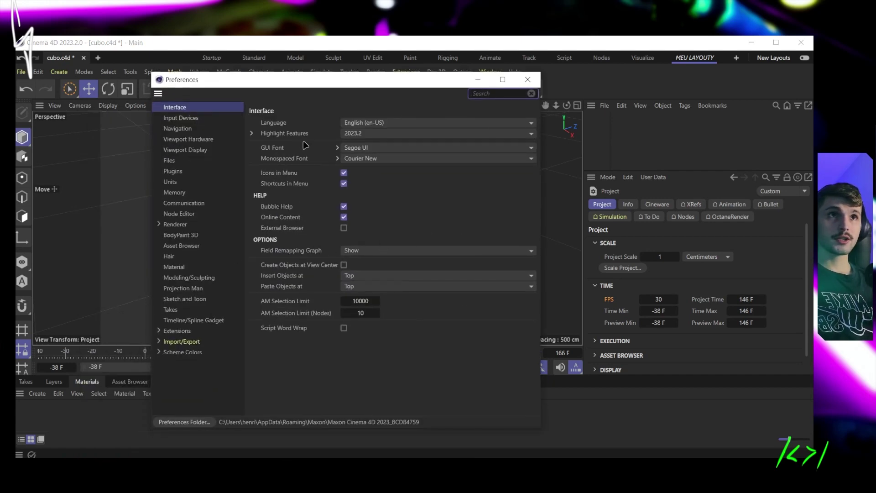
click(392, 124)
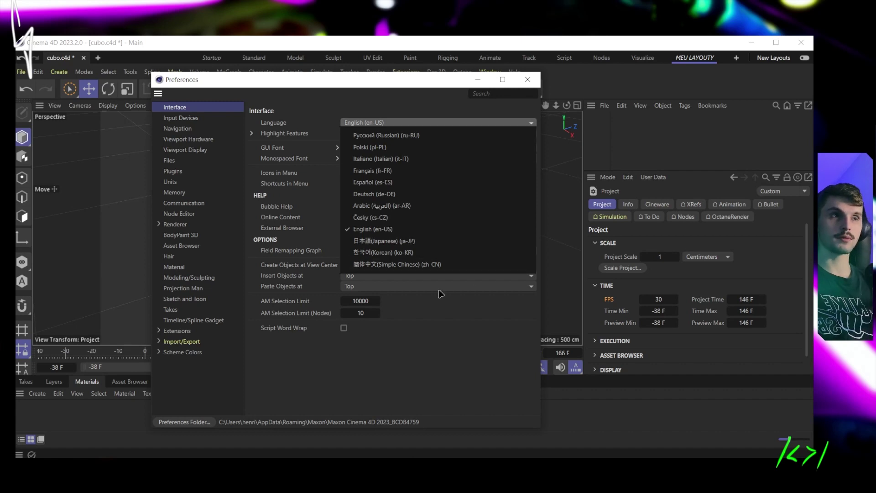
click(428, 346)
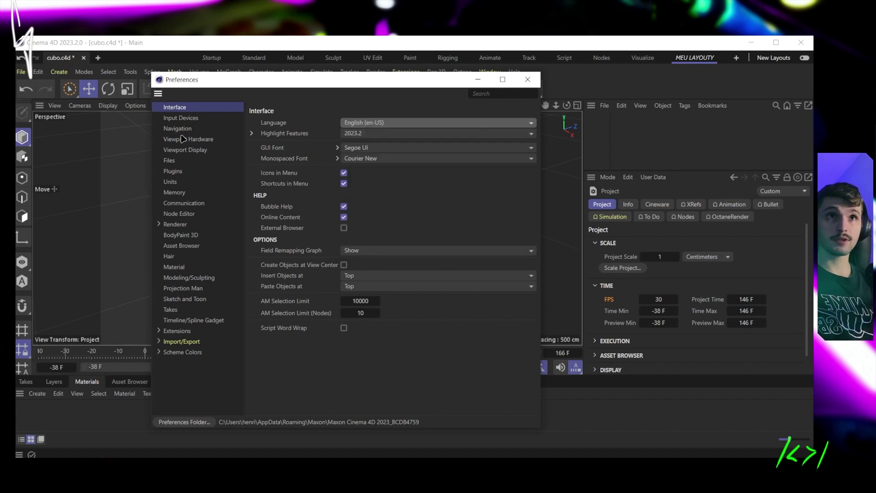
click(176, 183)
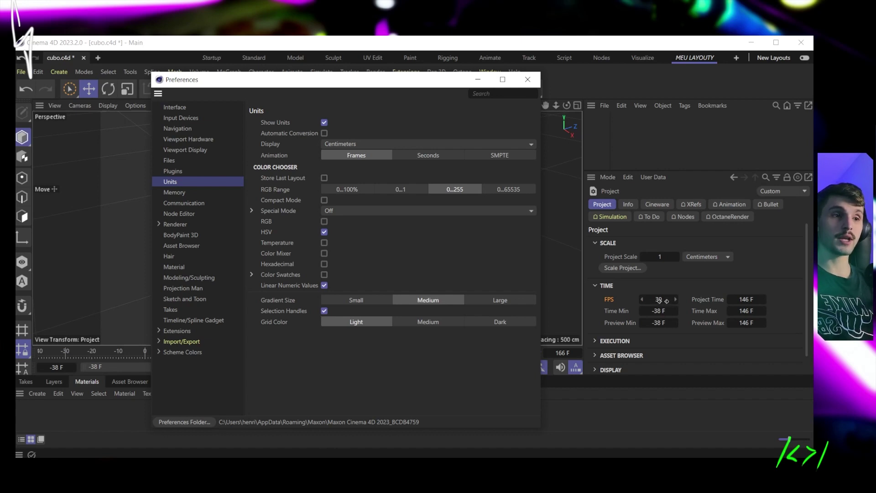
Step: Set the timeline start to 0 F and the preview end to 120 F
drag(325, 83, 812, 85)
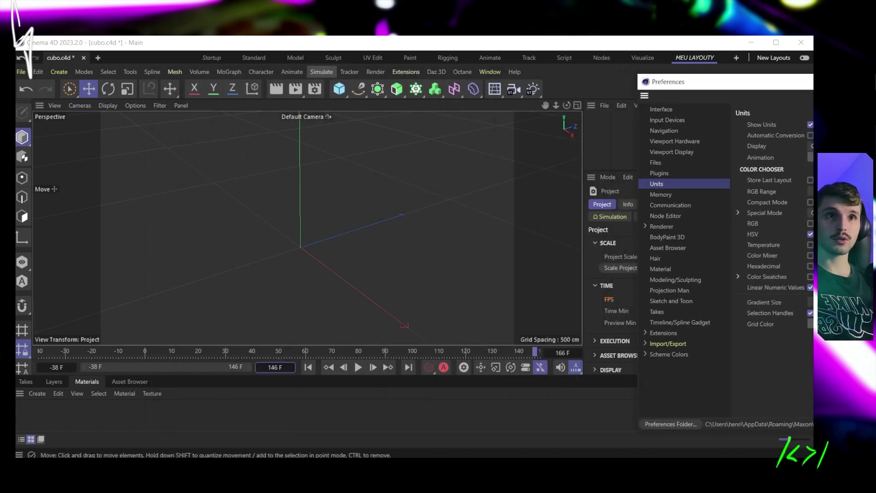
drag(53, 367, 54, 368)
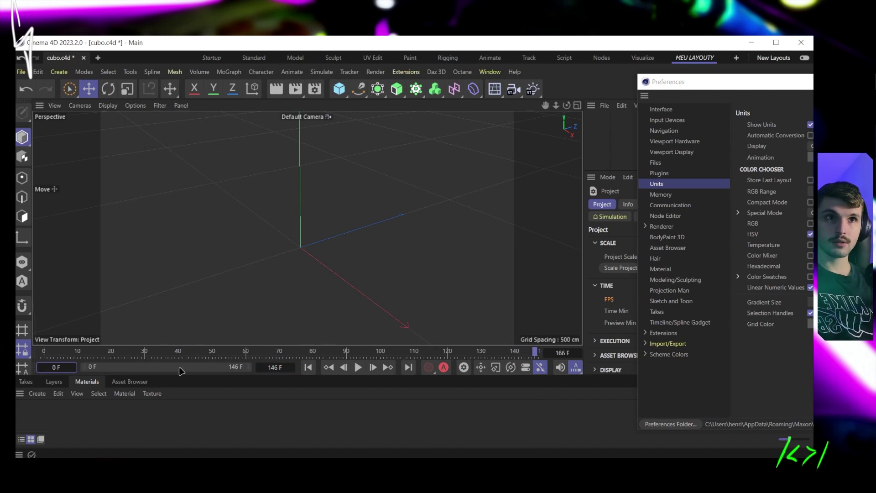
drag(272, 367, 272, 365)
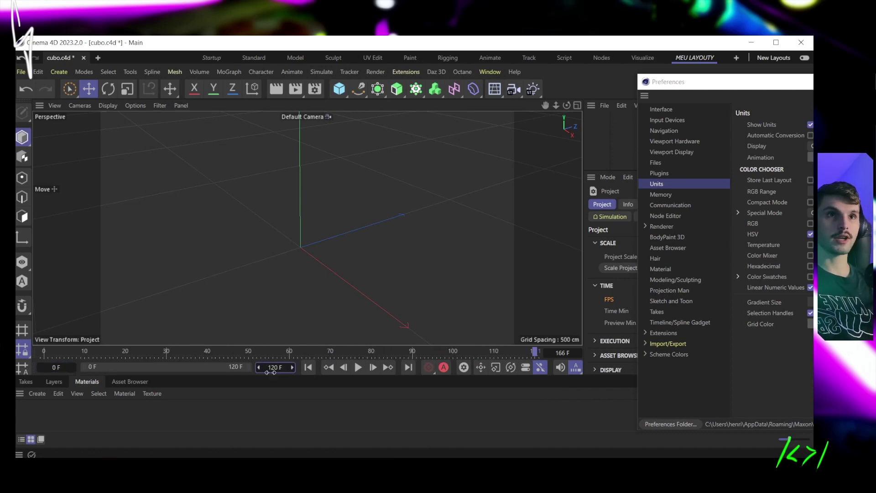
drag(724, 84, 808, 84)
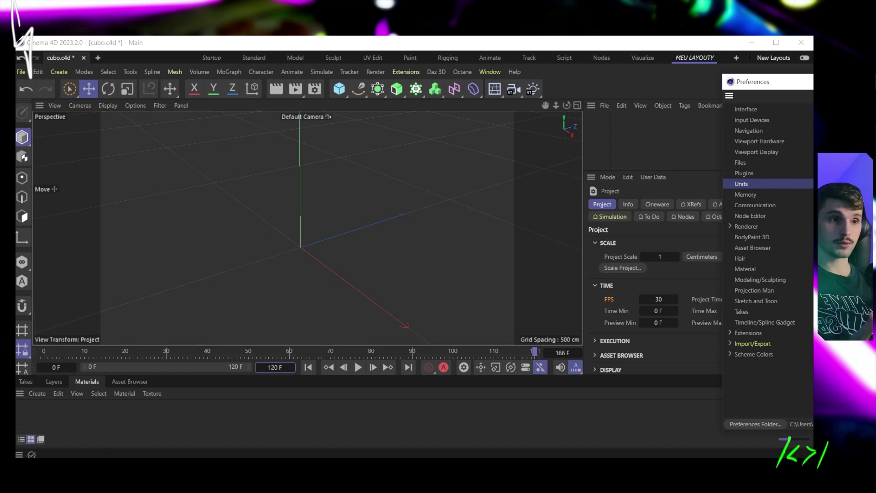
drag(775, 81, 416, 86)
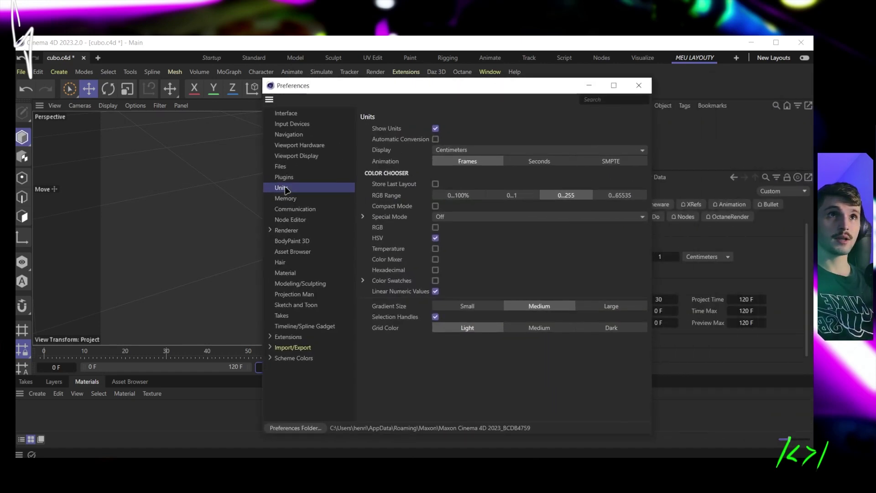
Step: Try Seconds for animation time but leave it in Frames, then show the Plugins page
click(546, 164)
drag(443, 86, 686, 66)
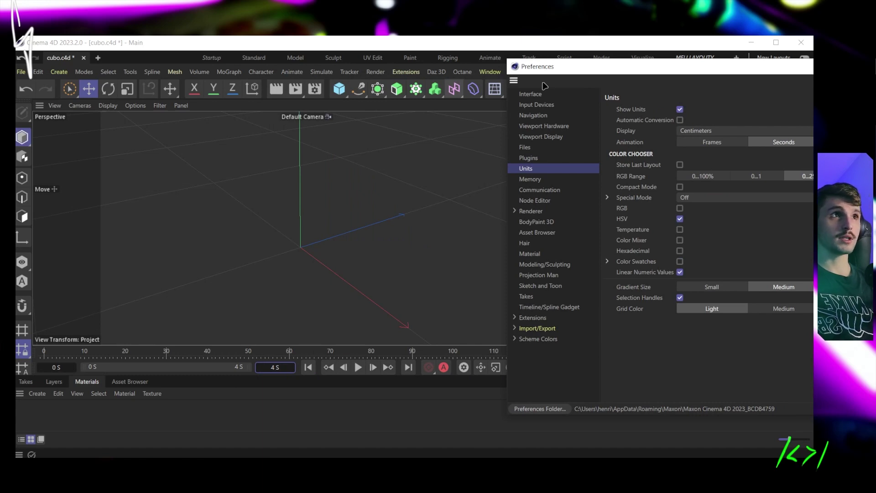
drag(593, 66, 274, 60)
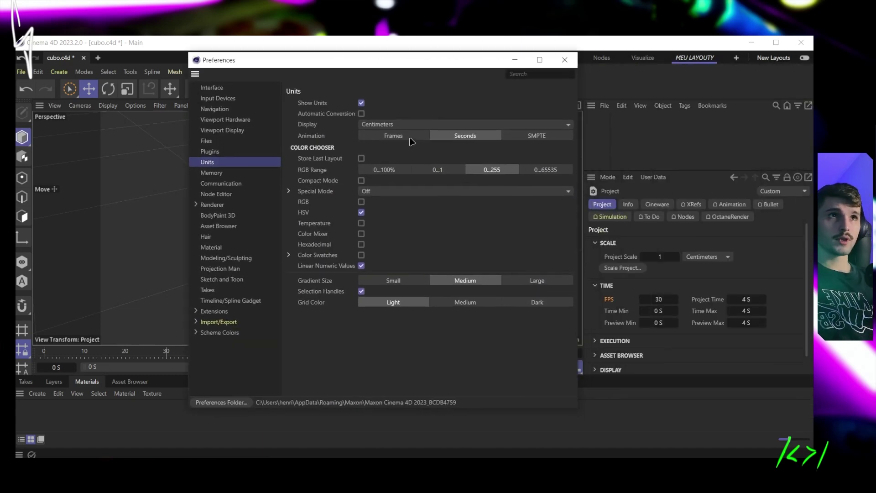
click(411, 139)
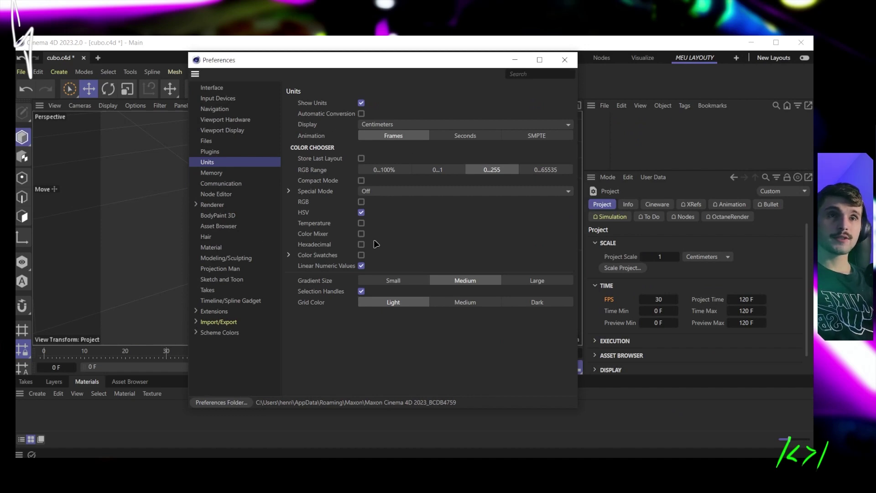
click(222, 153)
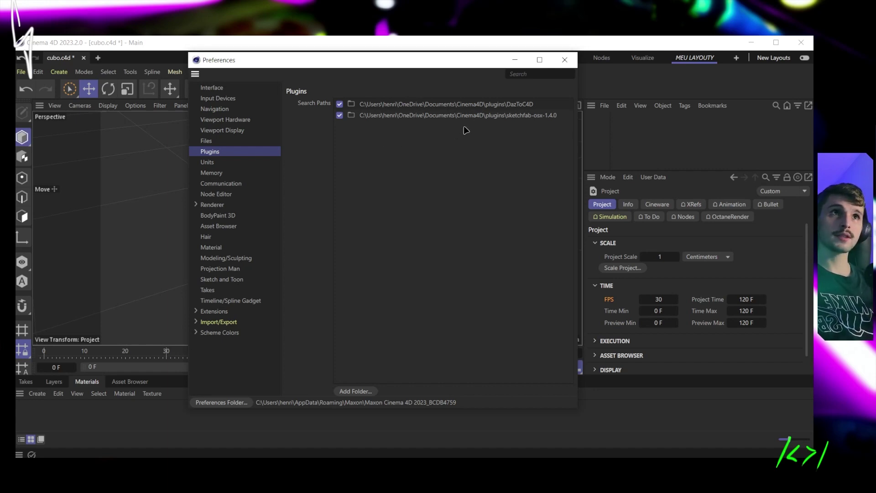
Step: Review the DazToC4D and sketchfab-osx-1.4.0 search paths and cancel adding a new plugin folder
click(441, 115)
click(455, 105)
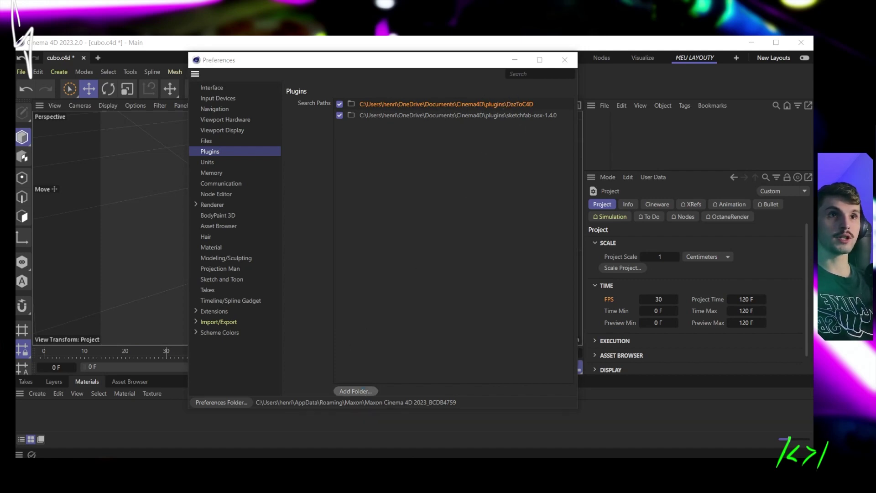
click(355, 391)
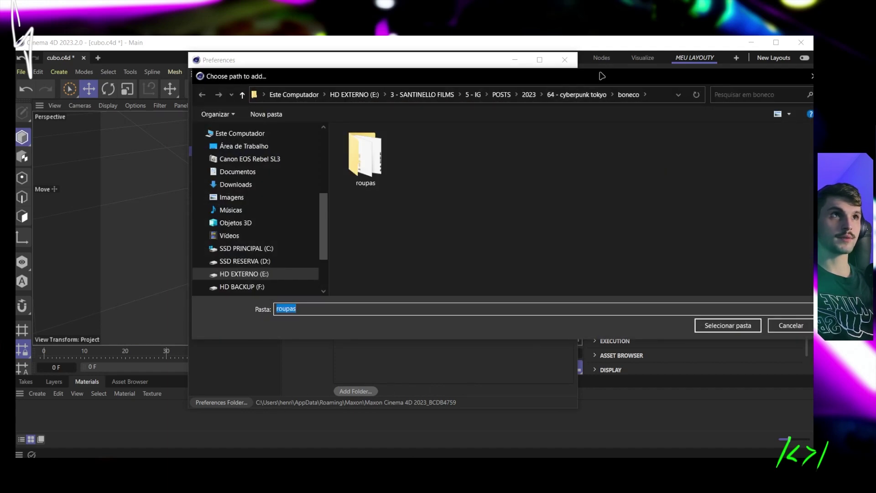
drag(598, 73, 435, 87)
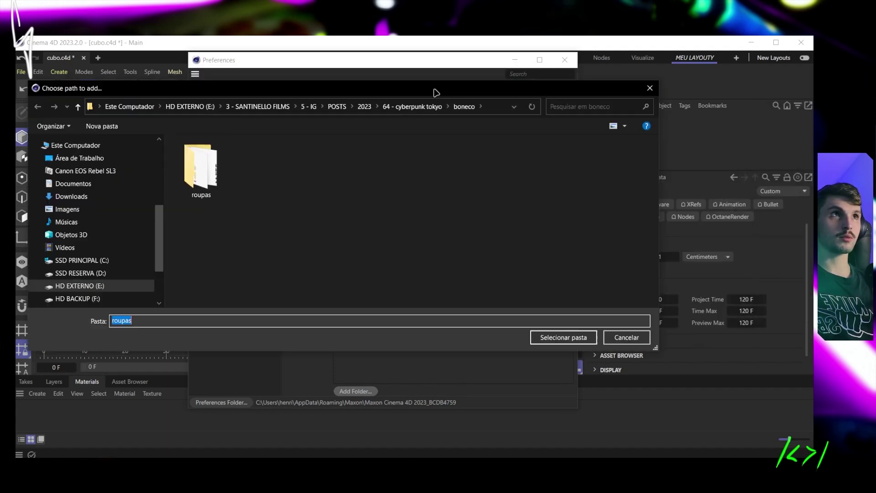
click(649, 91)
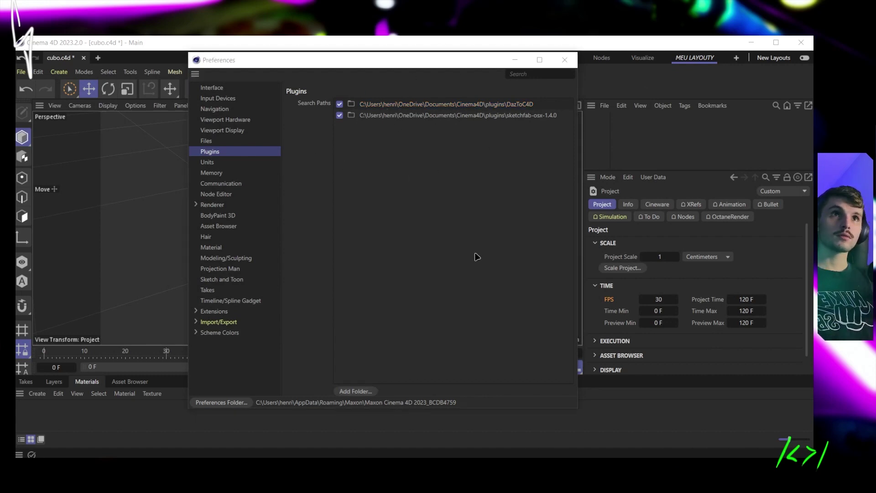
Step: Close Preferences and tear off the Create menu as a floating palette over the viewport
click(564, 60)
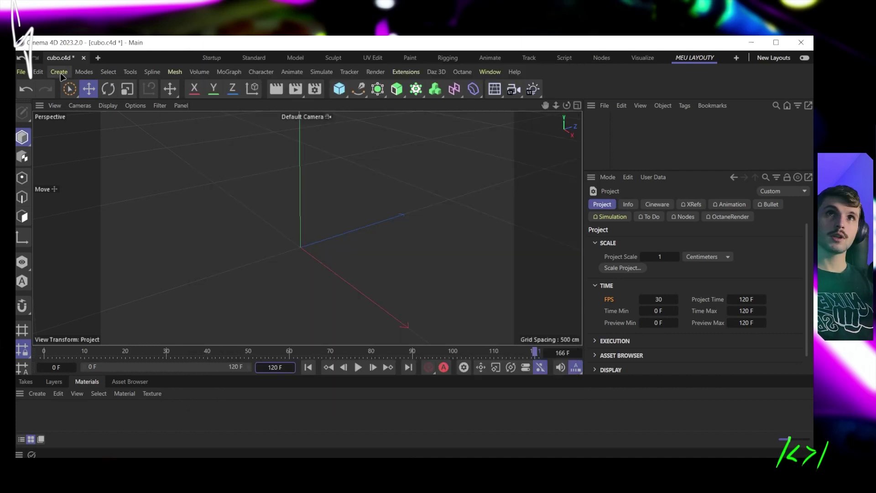
click(60, 73)
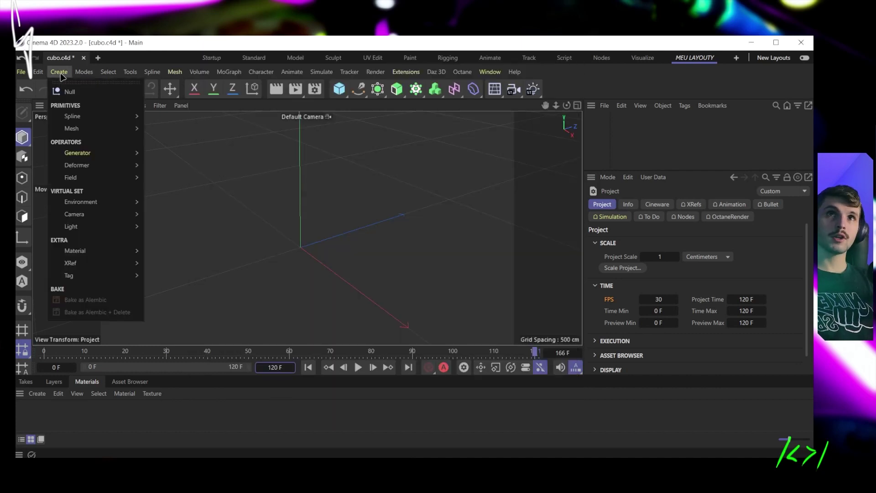
click(84, 71)
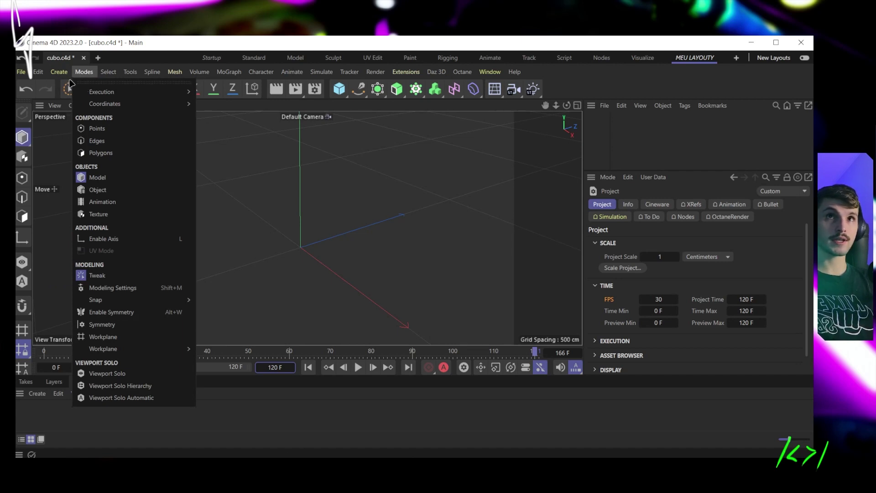
click(59, 72)
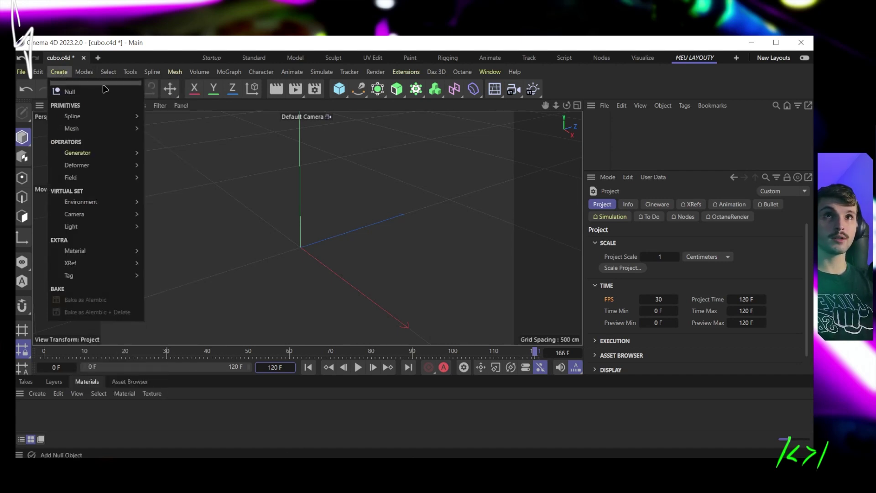
drag(103, 87, 54, 129)
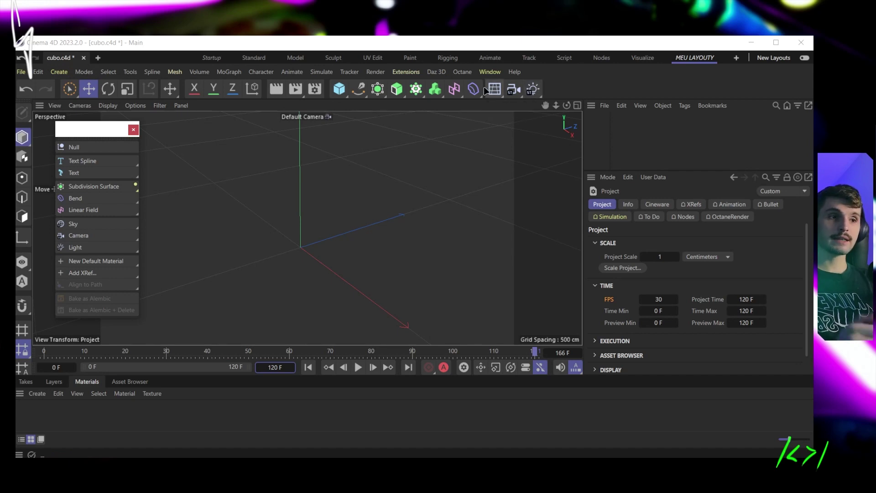
click(59, 72)
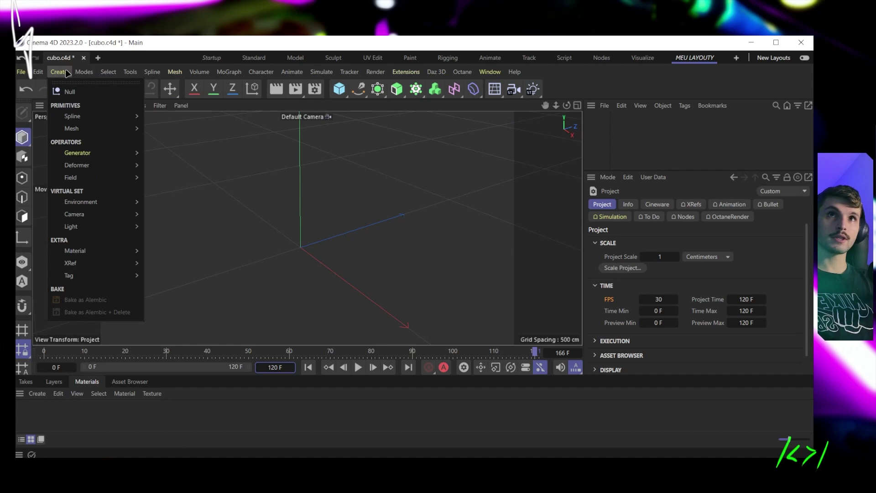
key(shift+c)
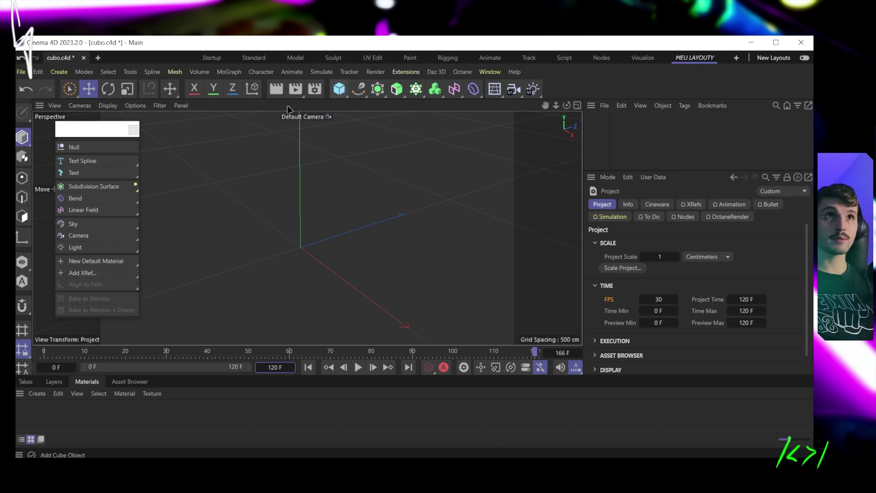
click(344, 95)
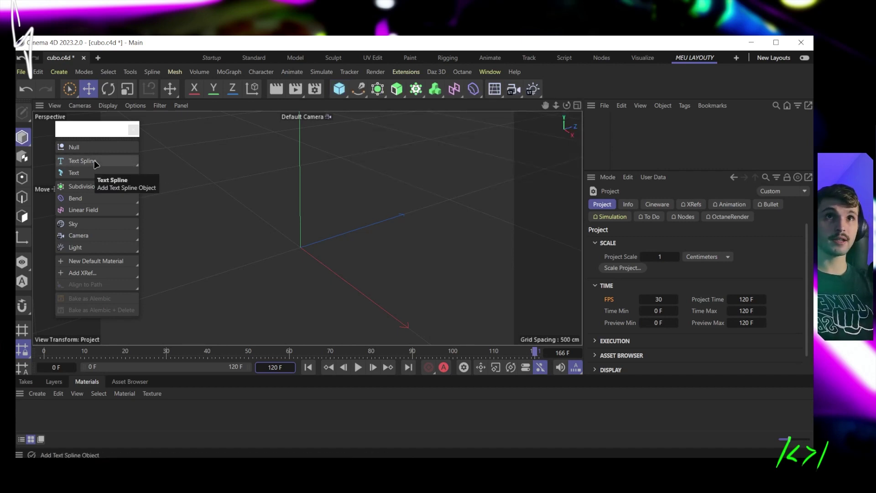
click(360, 92)
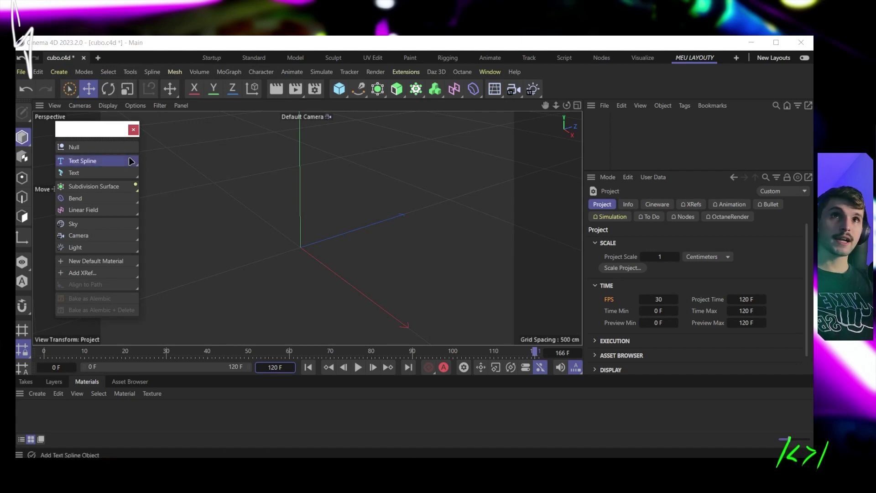
mouse_move(131, 161)
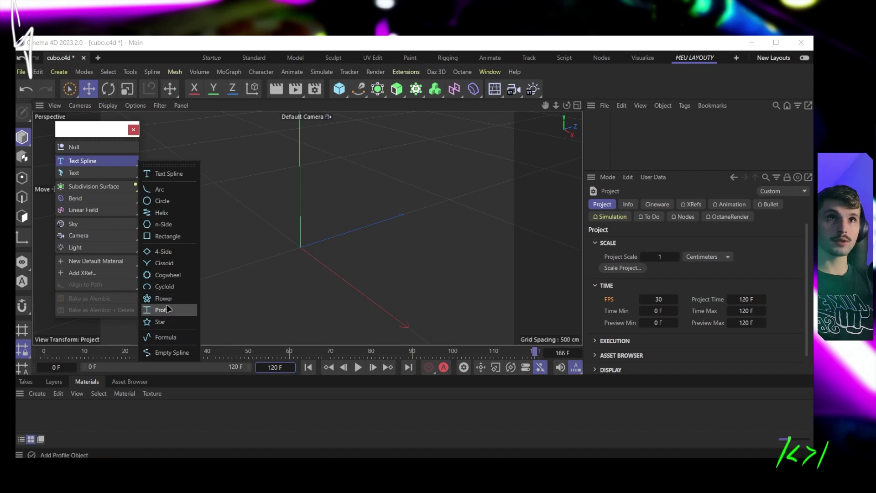
click(358, 89)
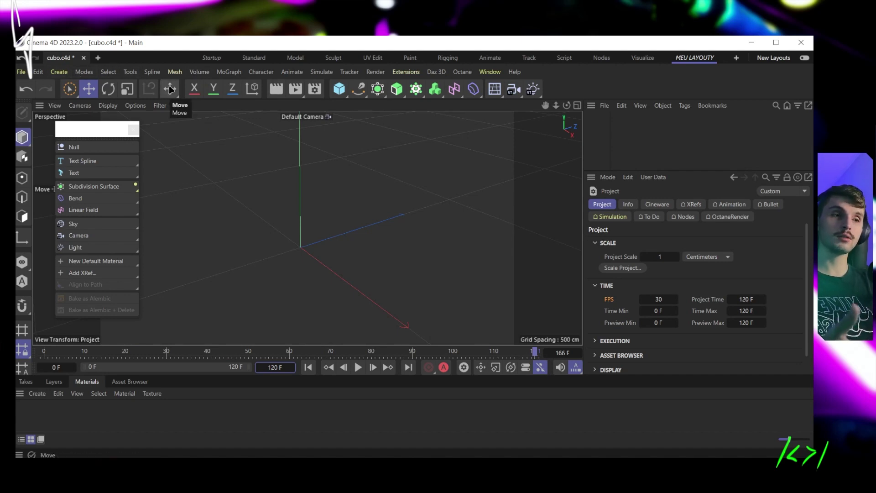
click(59, 72)
mouse_move(107, 134)
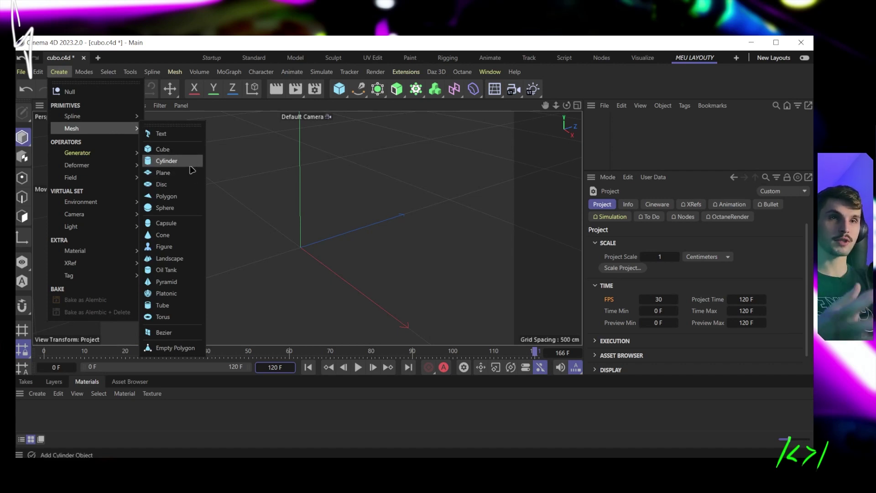
mouse_move(114, 117)
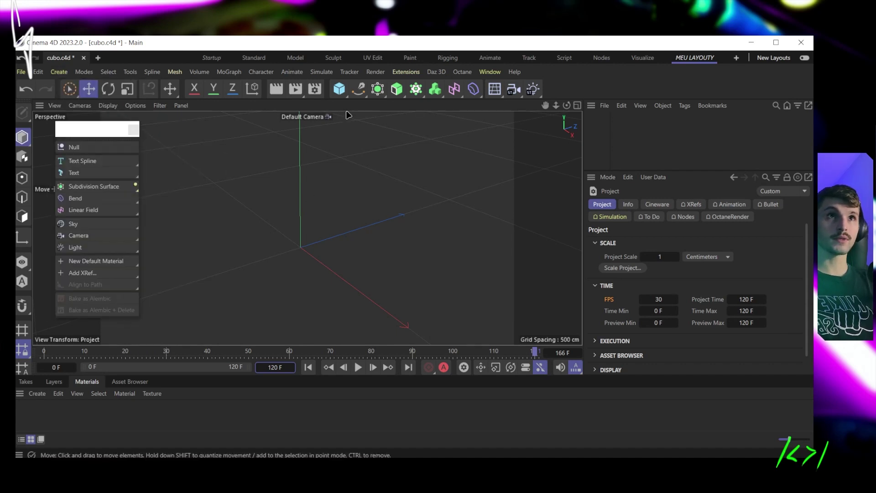
Step: Add a Cube and a Torus, dragging the torus beside the cube
click(341, 89)
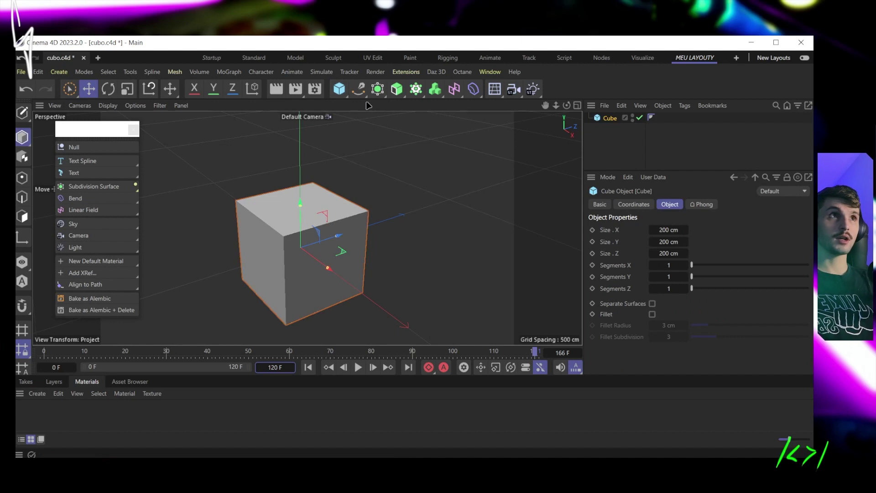
click(340, 90)
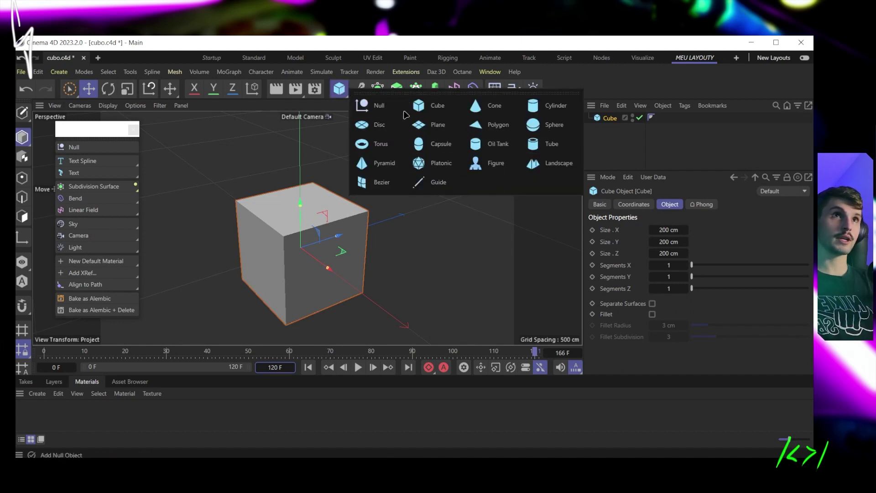
click(376, 147)
drag(337, 243, 456, 203)
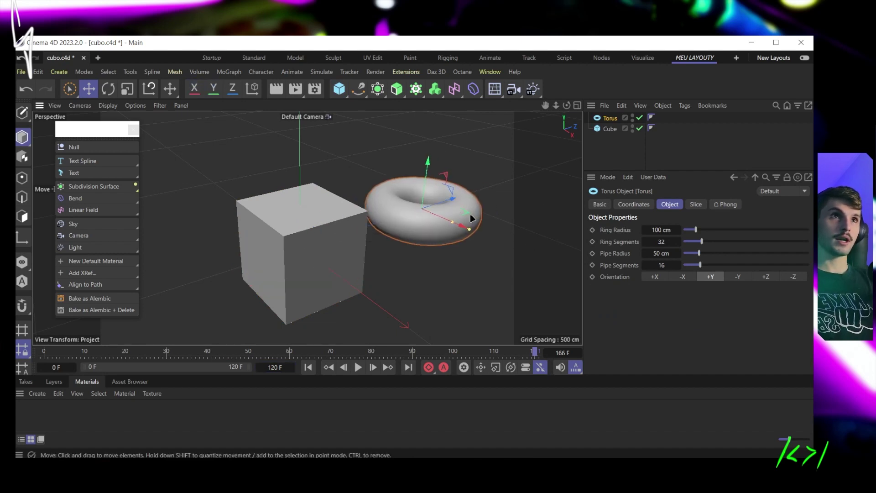
Step: Try Move, Rotate and Scale (about 117%) on the torus, then undo the transforms
click(92, 94)
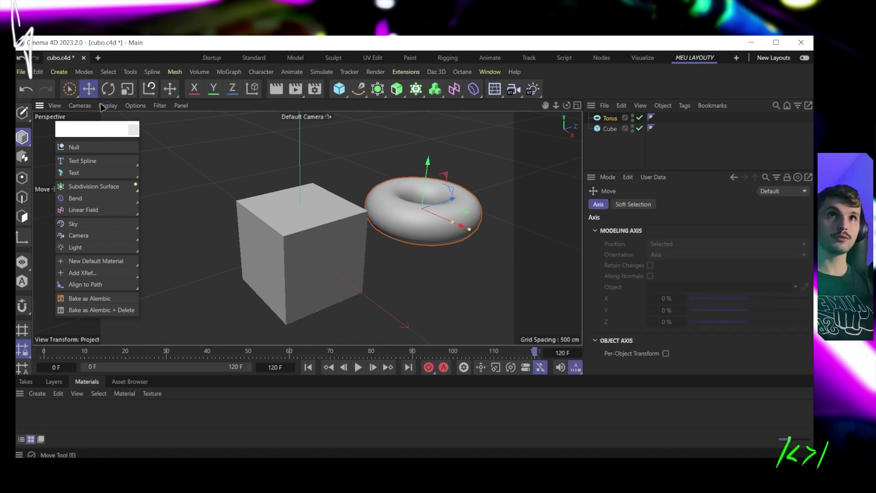
click(108, 88)
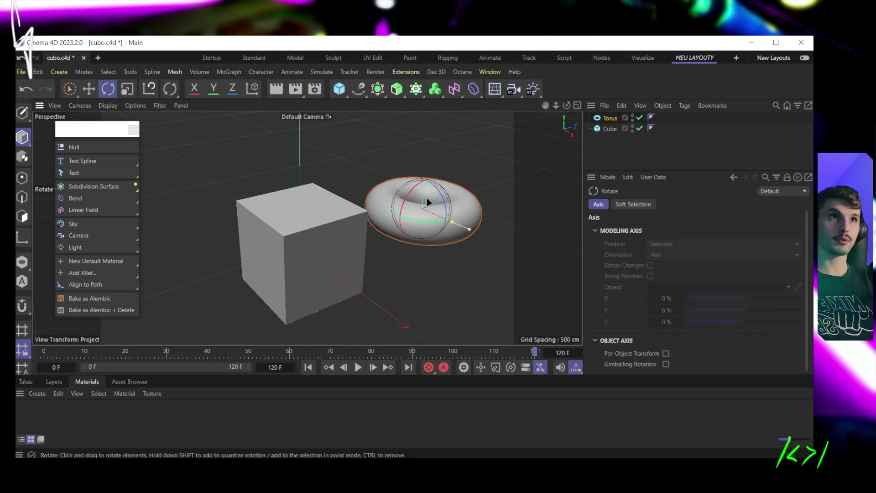
key(t)
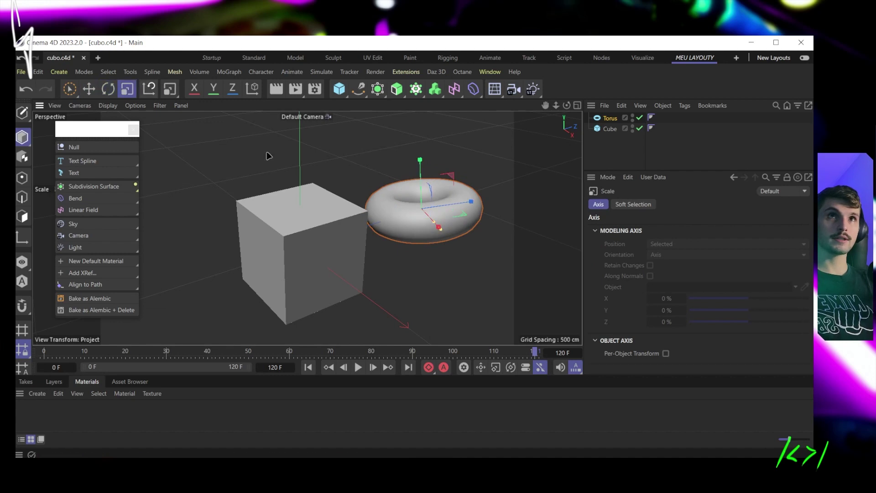
drag(456, 155, 475, 149)
key(e)
key(ctrl+z)
key(ctrl+z)
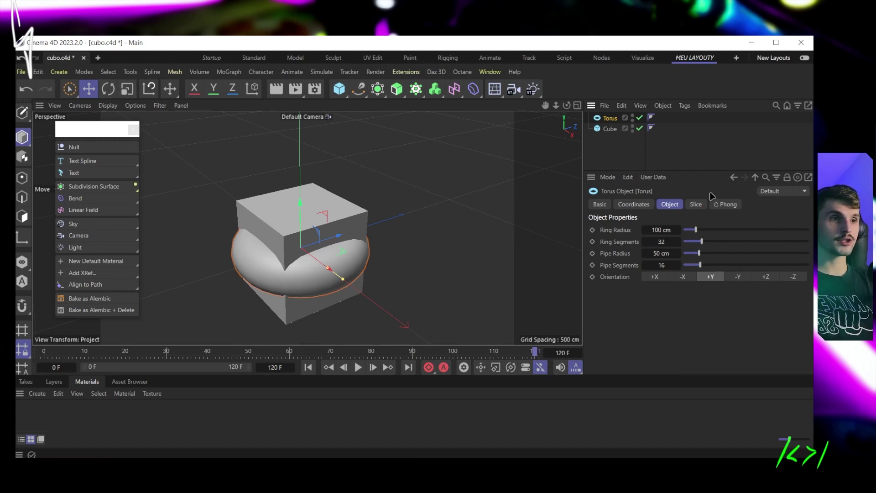
Step: Scrub the torus's position, rotation and scale values in the Coordinates tab
click(632, 204)
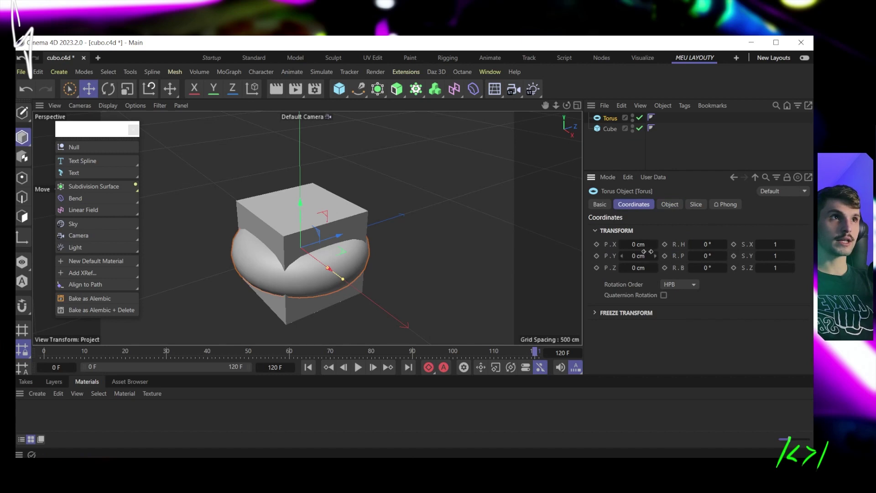
drag(638, 244, 645, 264)
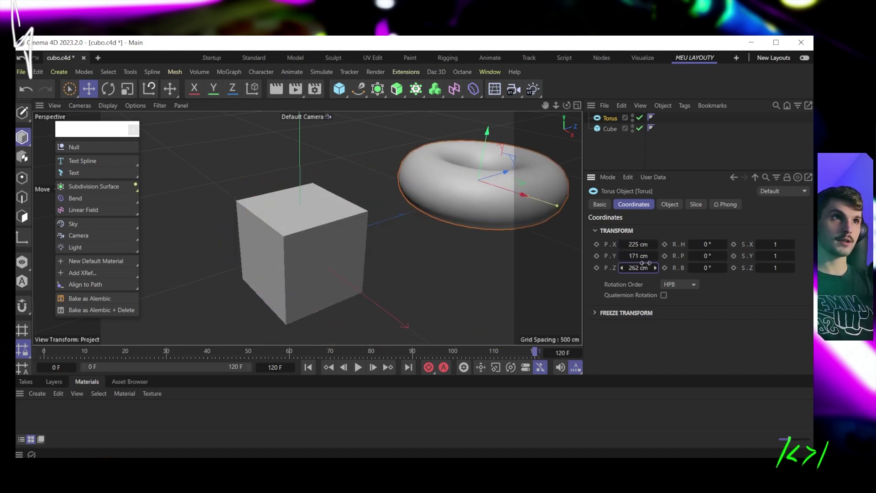
drag(702, 244, 723, 268)
mouse_move(775, 244)
mouse_down()
mouse_move(762, 244)
mouse_move(784, 244)
mouse_move(778, 256)
mouse_up()
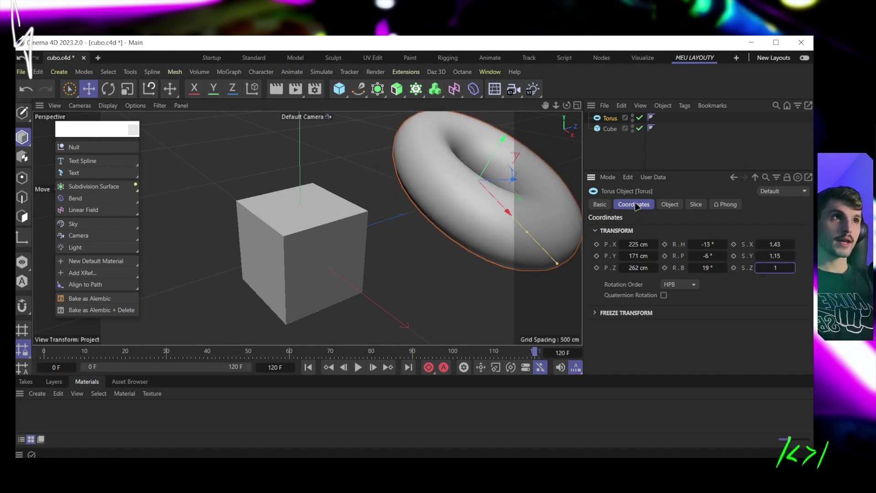
click(599, 205)
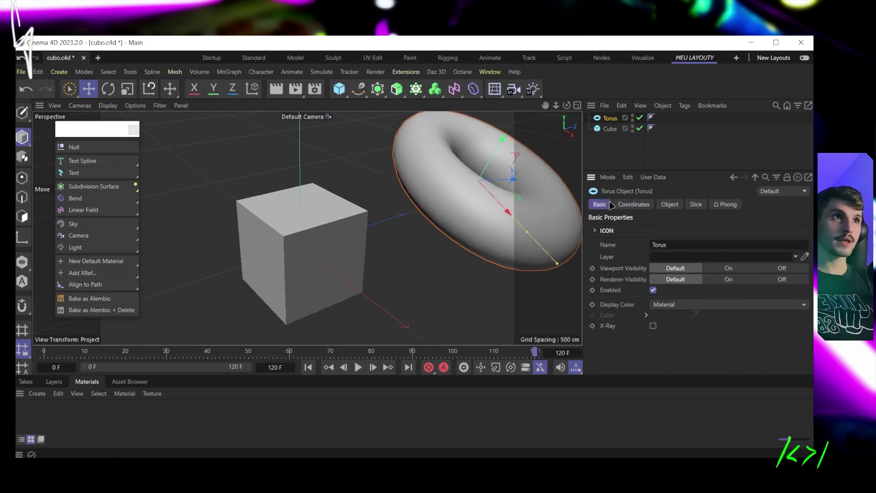
click(629, 206)
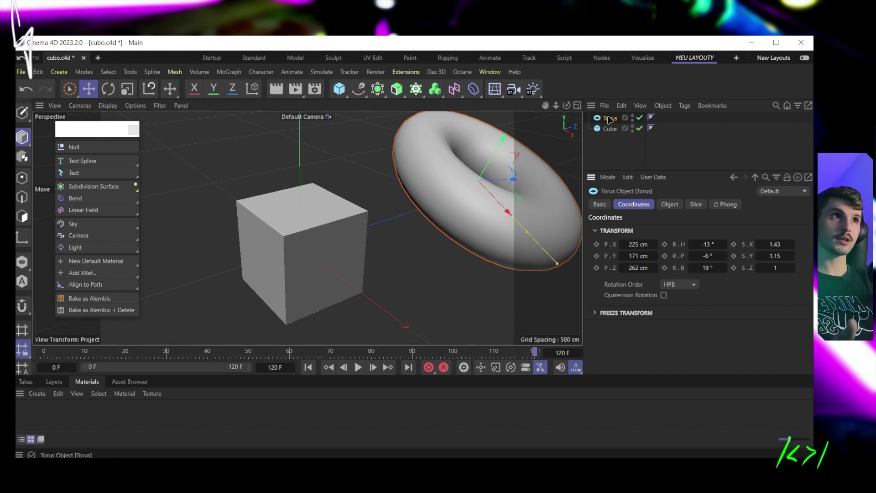
click(674, 206)
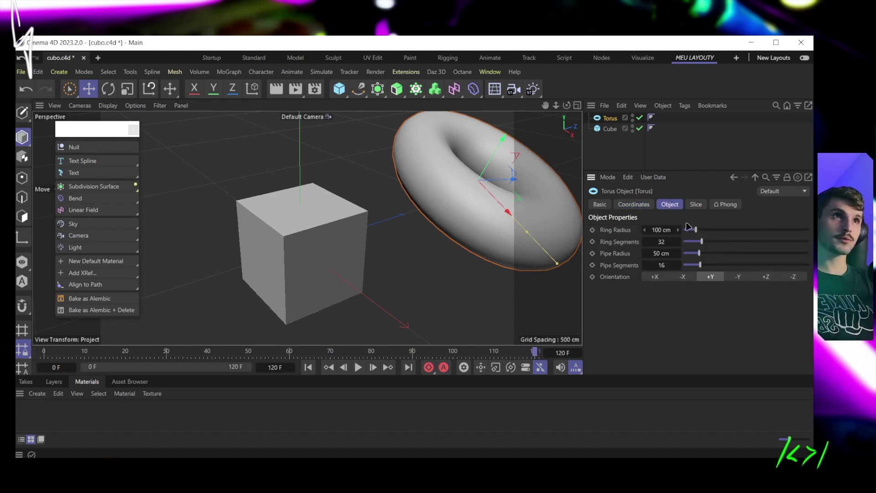
click(635, 205)
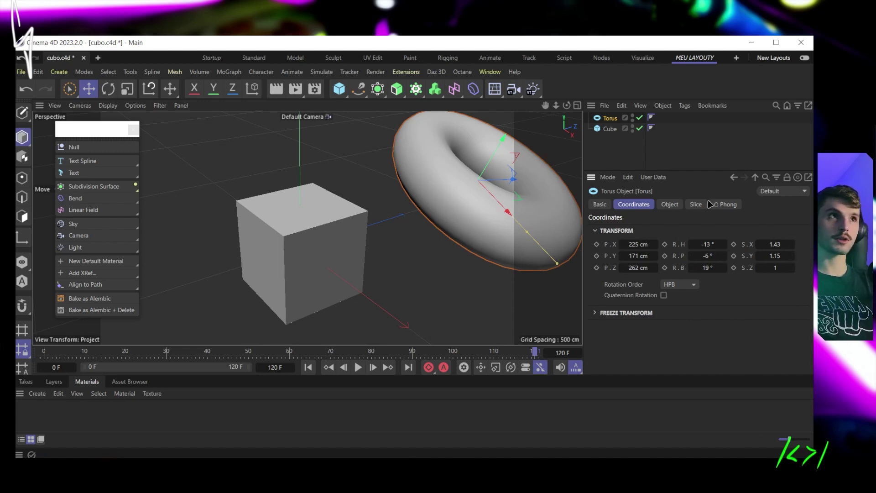
Step: Reset the torus transforms and move it along Z to about 348.25 cm
click(151, 91)
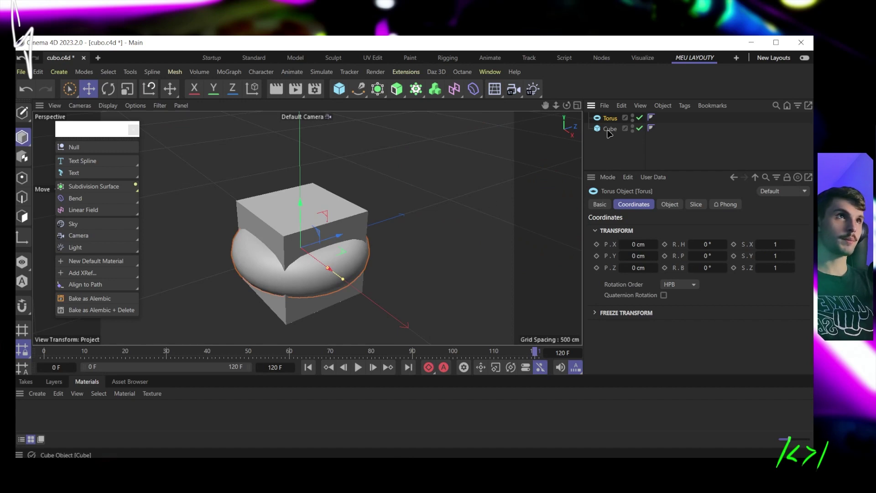
drag(330, 245, 307, 227)
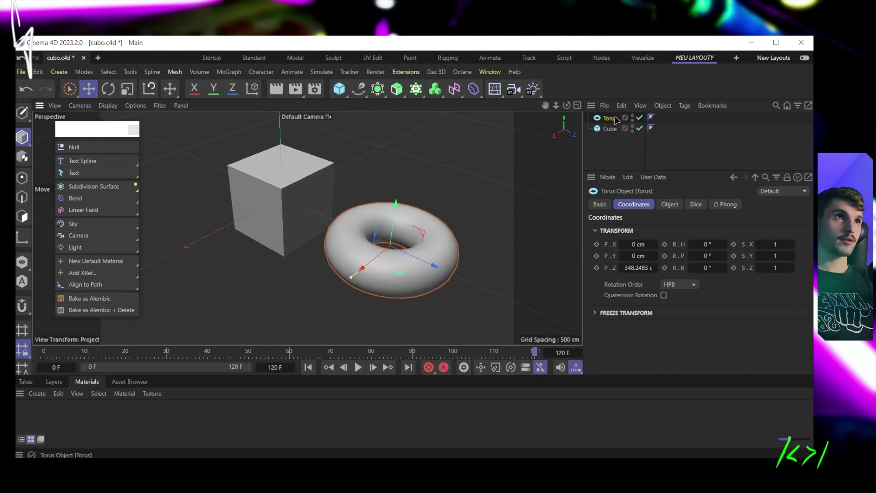
click(671, 206)
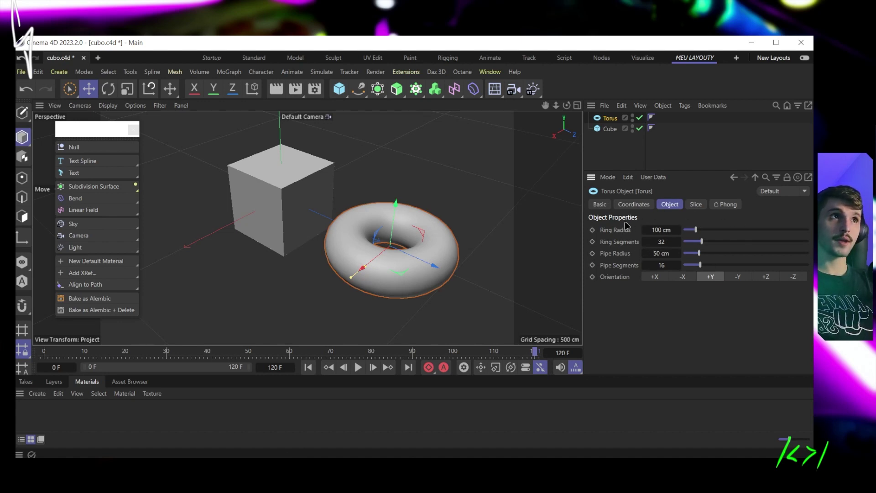
Step: Set the torus Ring Radius to 138 cm and Ring Segments to 72
drag(651, 231, 692, 282)
mouse_move(666, 242)
mouse_down()
mouse_move(643, 241)
mouse_move(689, 241)
mouse_move(678, 241)
mouse_up()
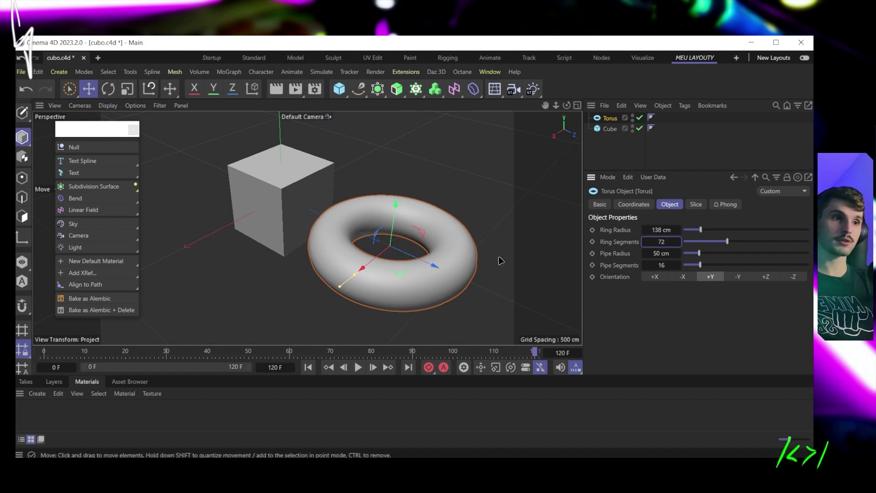
Step: Switch the viewport to Gouraud Shading (Lines) and set the torus ring segments to 77
click(108, 107)
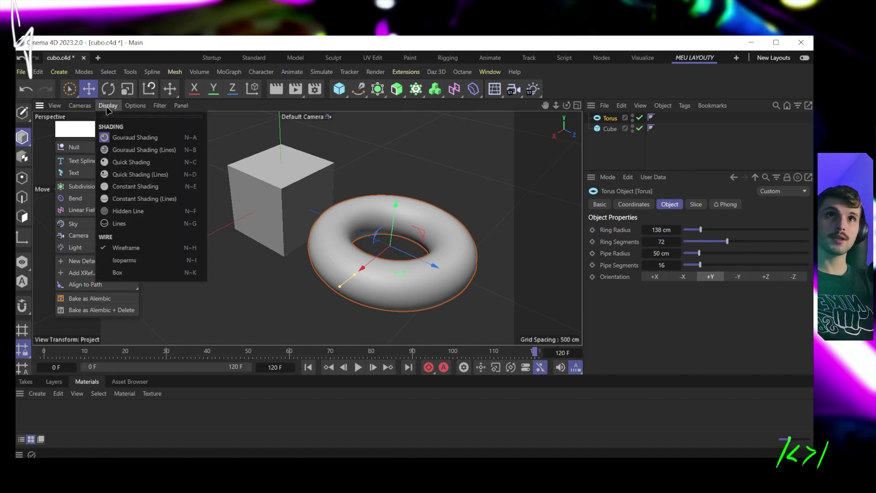
click(137, 150)
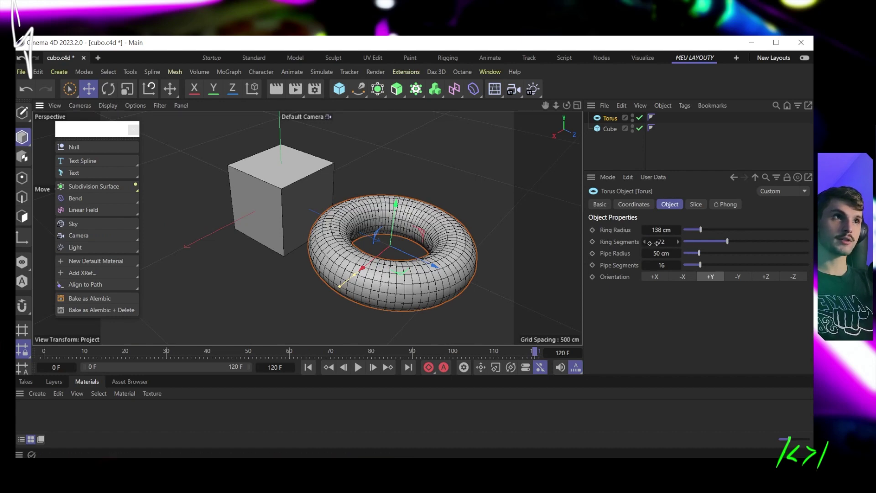
mouse_move(650, 242)
mouse_down()
mouse_move(875, 243)
mouse_move(731, 243)
mouse_up()
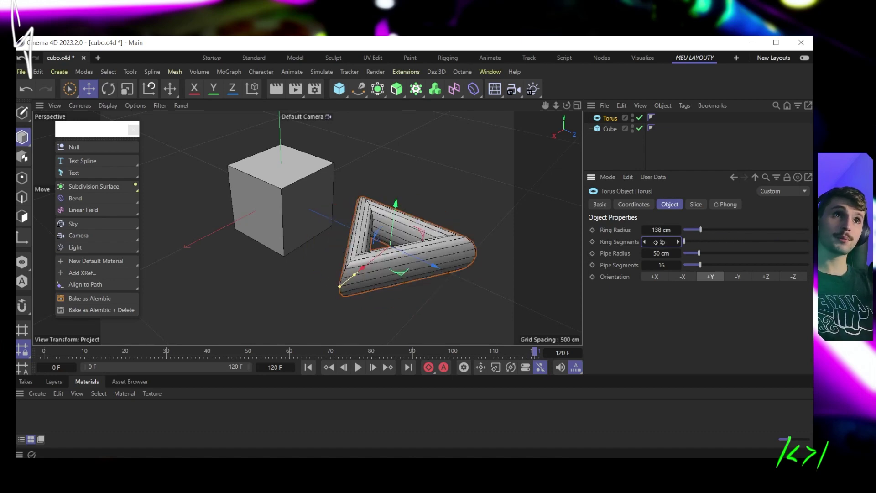
drag(661, 242, 662, 242)
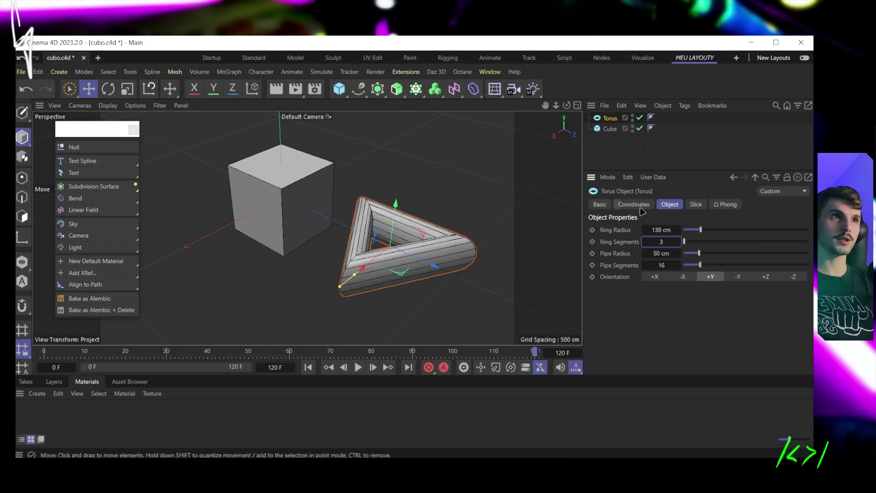
text(77)
key(Return)
Step: Set the torus Pipe Radius to 28 cm and Pipe Segments to 41, then select the Cube
mouse_move(667, 255)
mouse_down()
mouse_move(678, 254)
mouse_move(650, 254)
mouse_up()
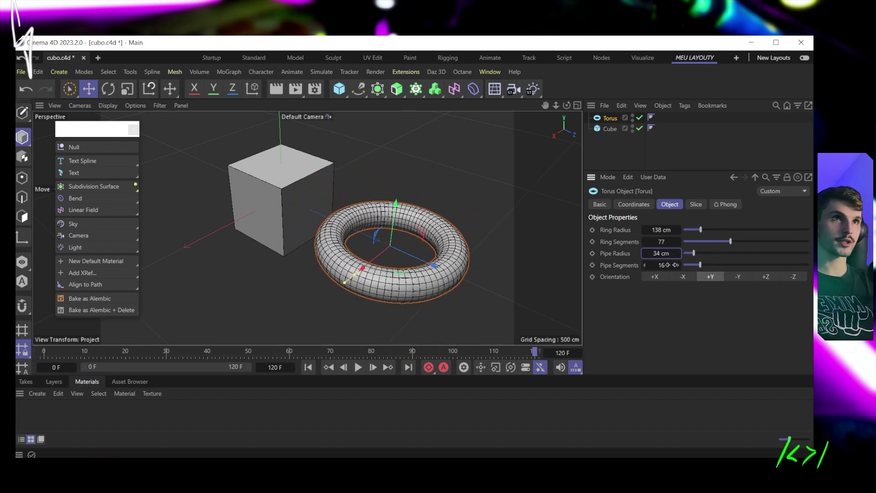
drag(670, 257, 664, 254)
mouse_move(662, 265)
mouse_down()
mouse_move(675, 265)
mouse_move(656, 265)
mouse_up()
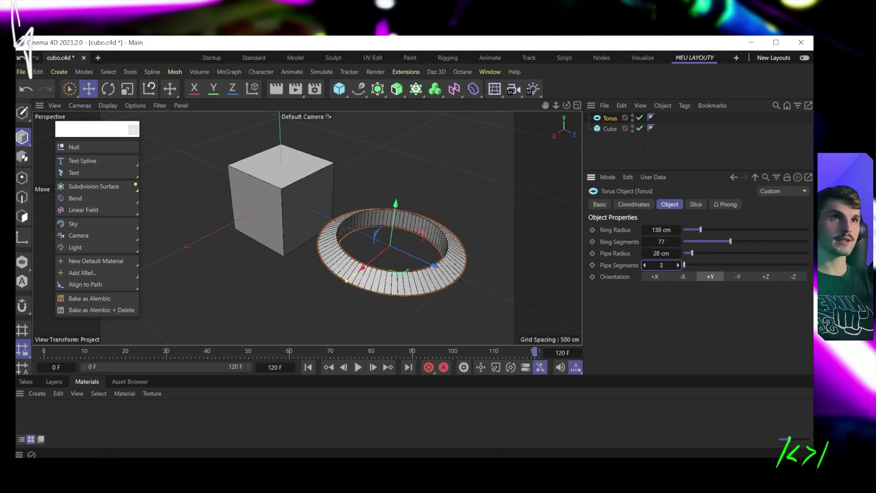
drag(661, 241, 679, 242)
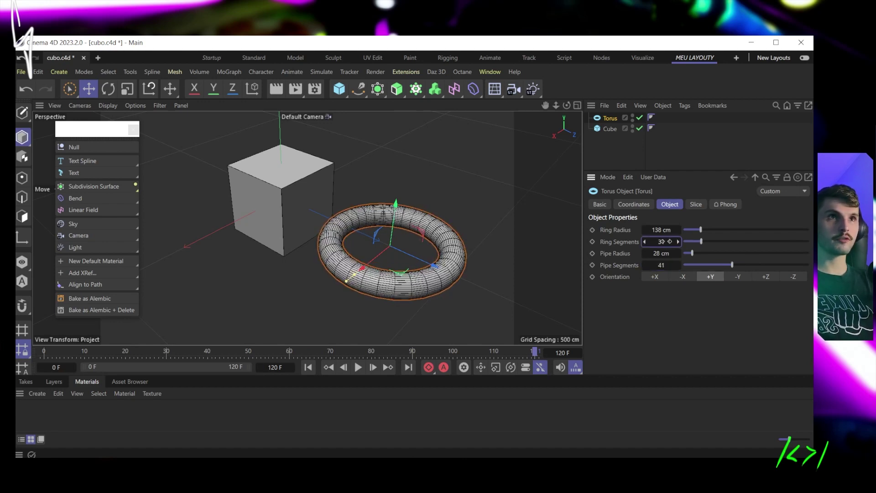
click(609, 129)
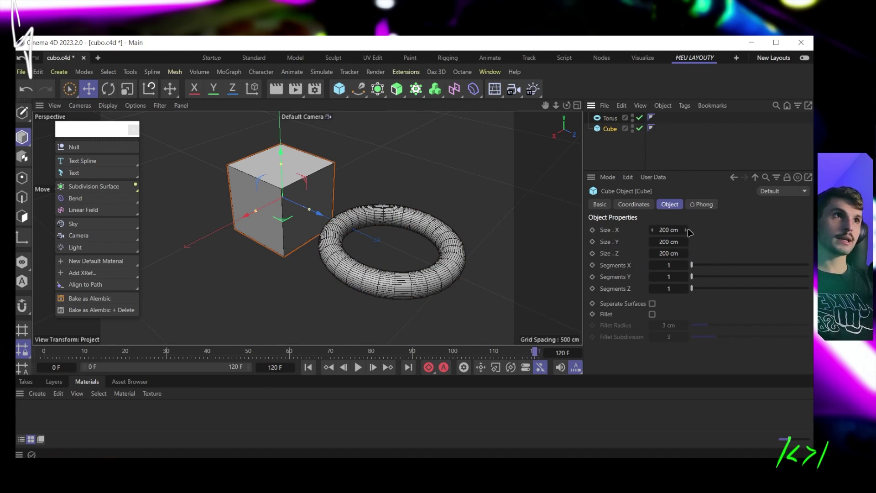
Step: Size the cube 182 × 278 × 251 cm with 11/24/20 segments and add a Light
drag(667, 231, 662, 288)
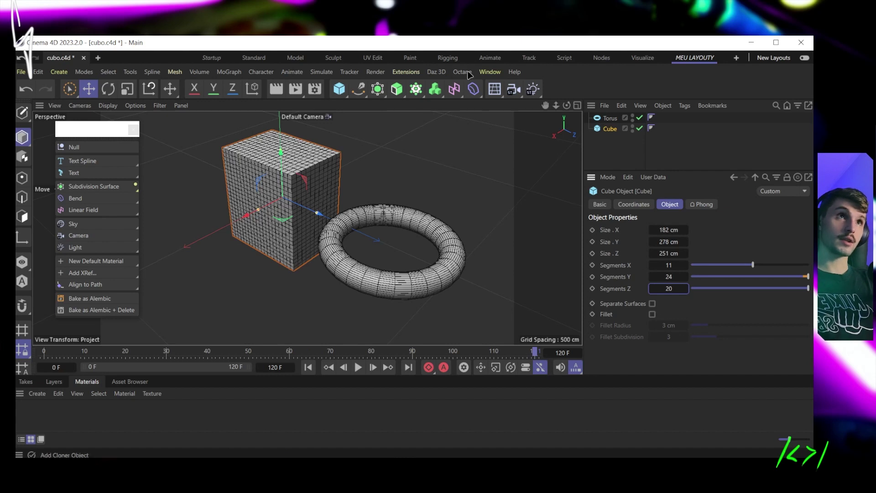
click(533, 89)
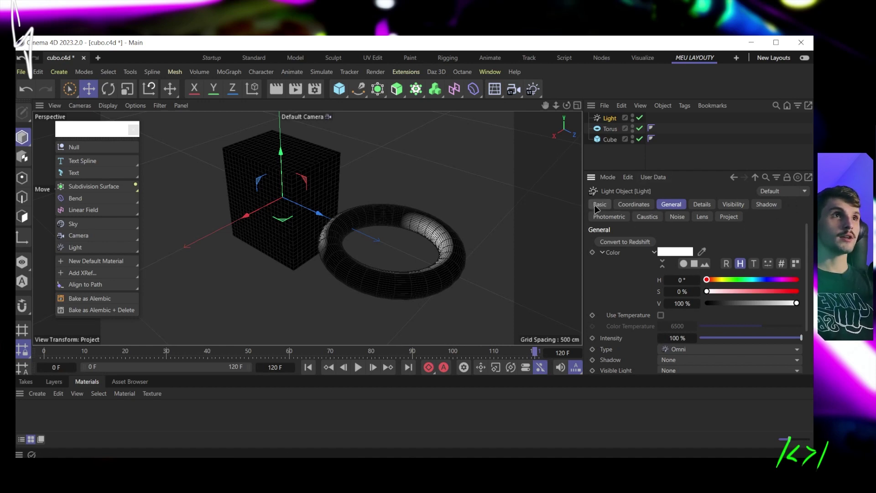
Step: Review the light's settings tabs, recolour it cyan and move it further along Z
click(625, 205)
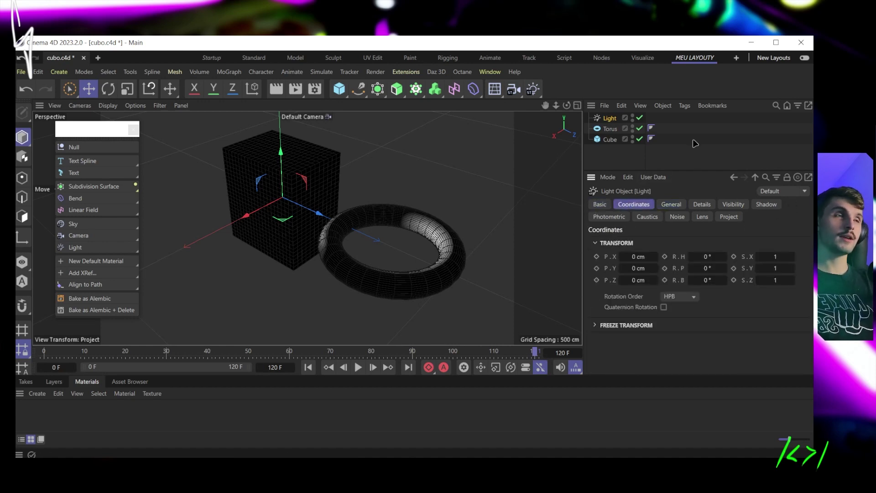
click(671, 205)
click(701, 205)
click(733, 205)
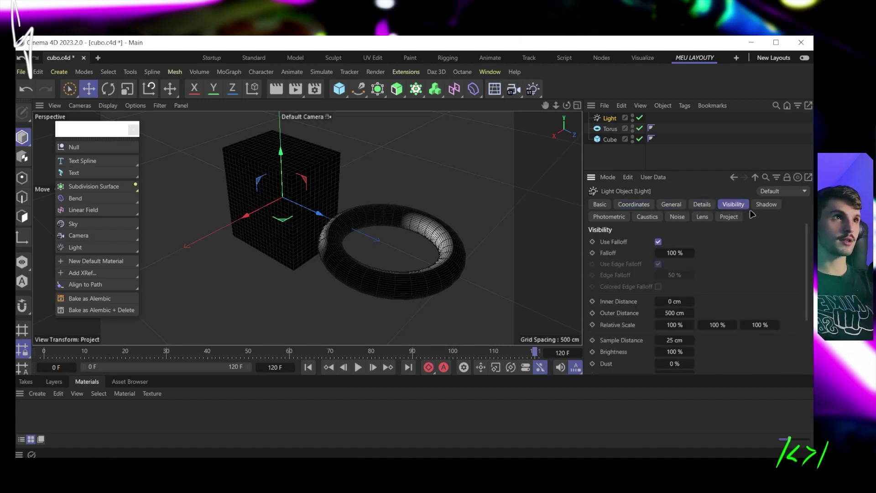
click(766, 205)
click(671, 205)
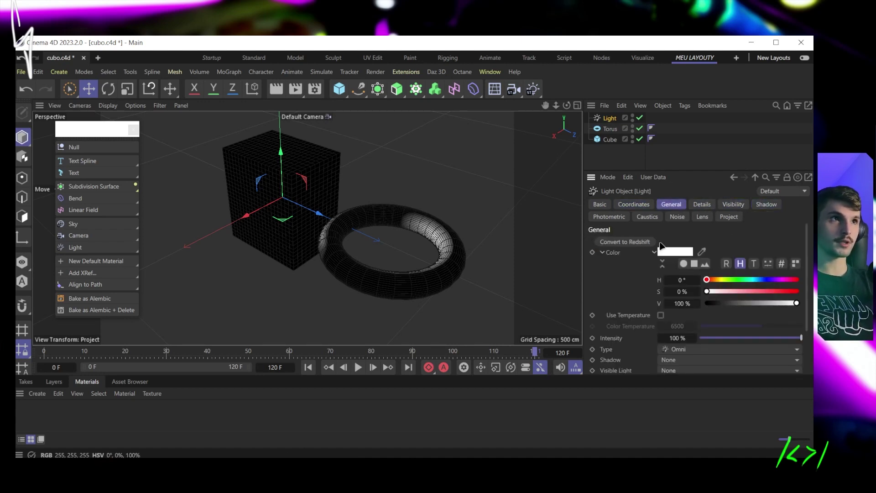
drag(327, 219, 404, 153)
drag(744, 282, 798, 291)
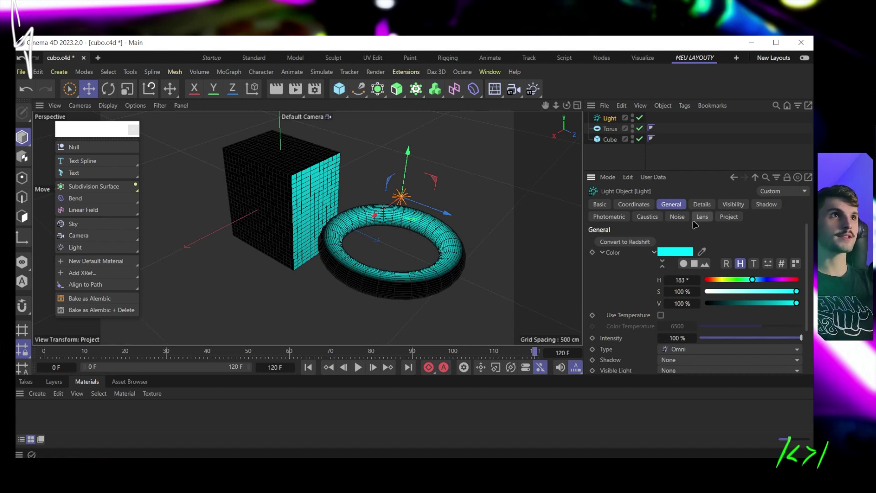
drag(431, 205, 508, 233)
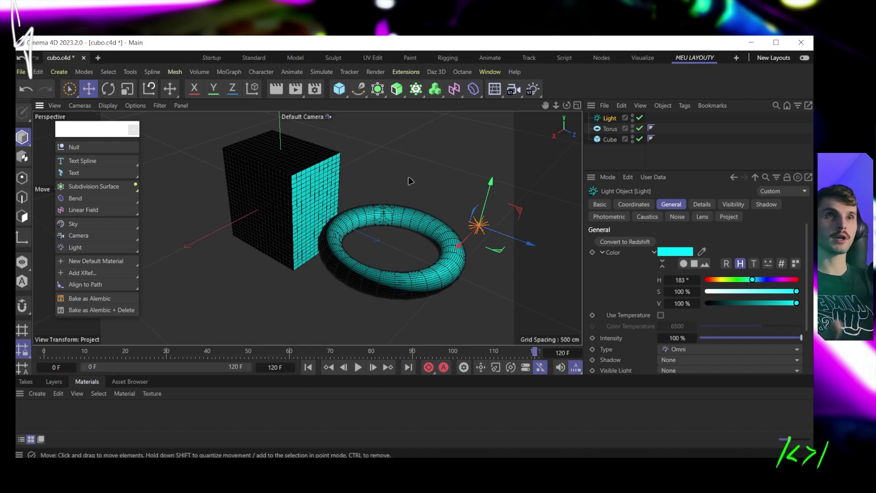
Step: Widen the cube along Size X, then delete the light and the torus
click(316, 182)
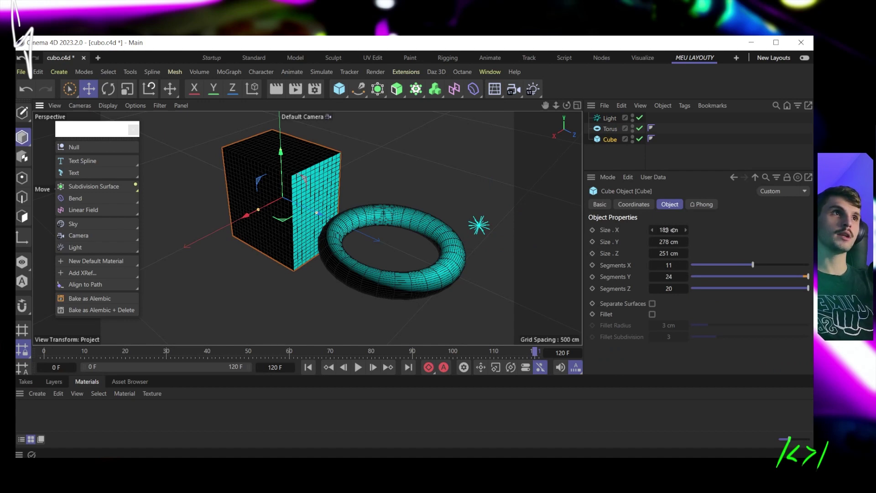
drag(672, 230, 698, 230)
click(609, 118)
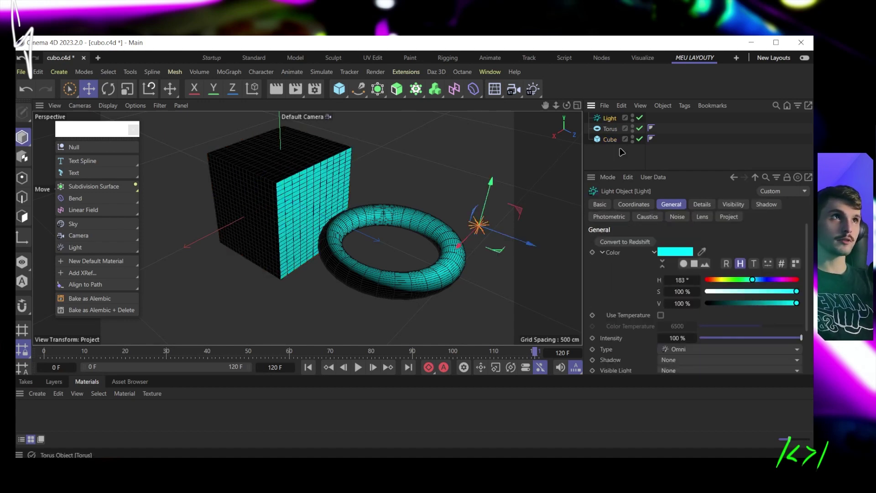
key(Delete)
click(456, 252)
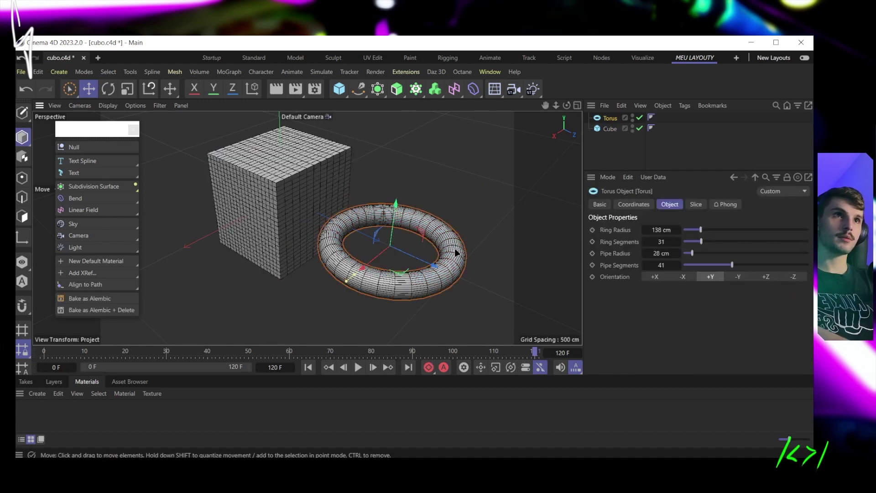
key(Delete)
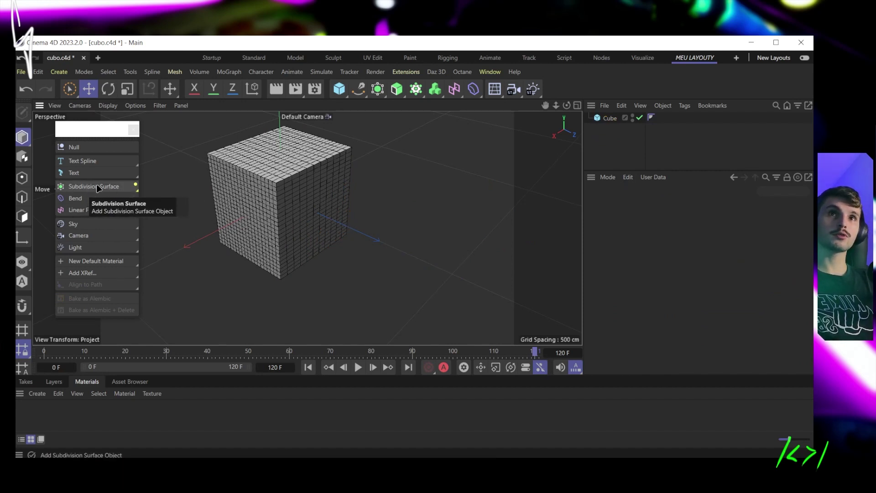
mouse_move(122, 190)
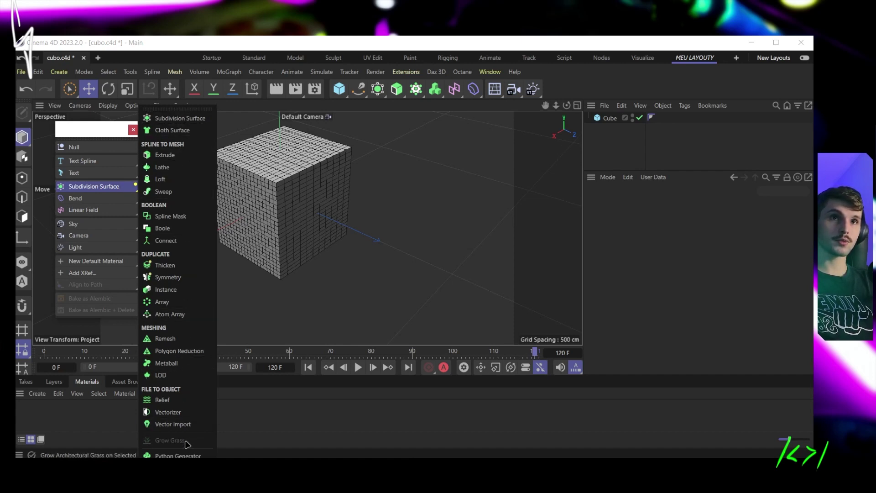
click(385, 95)
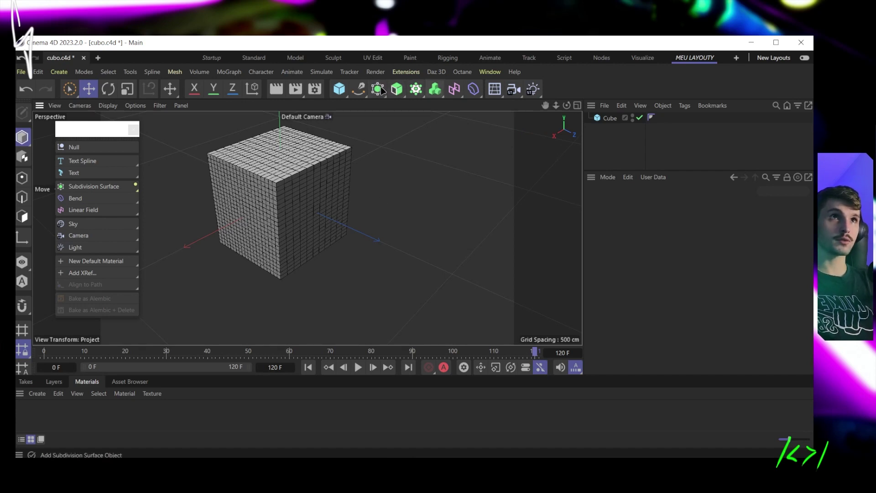
click(379, 92)
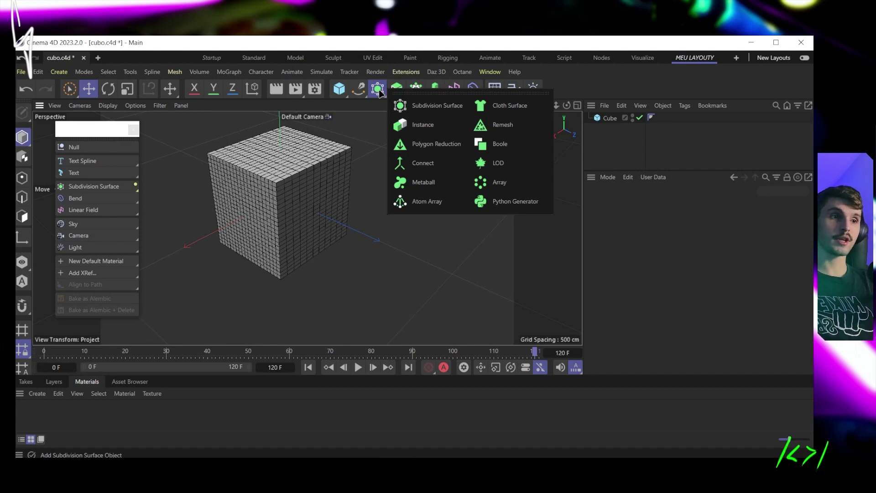
click(396, 89)
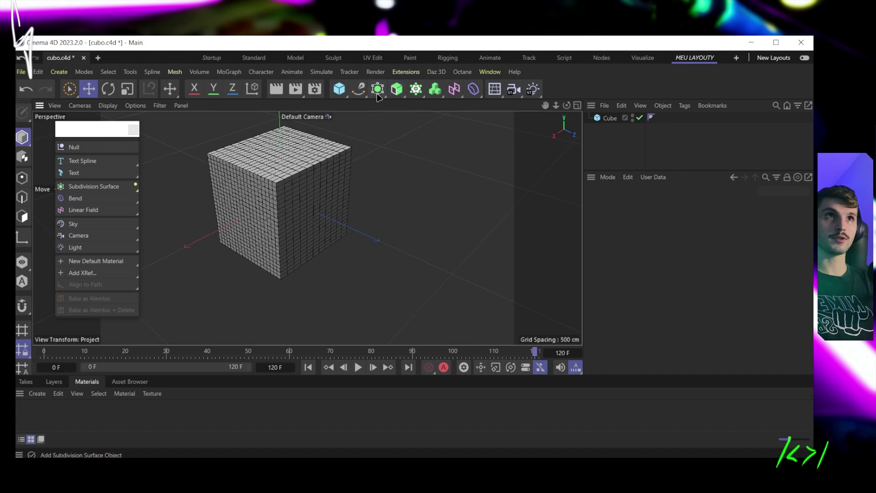
click(416, 90)
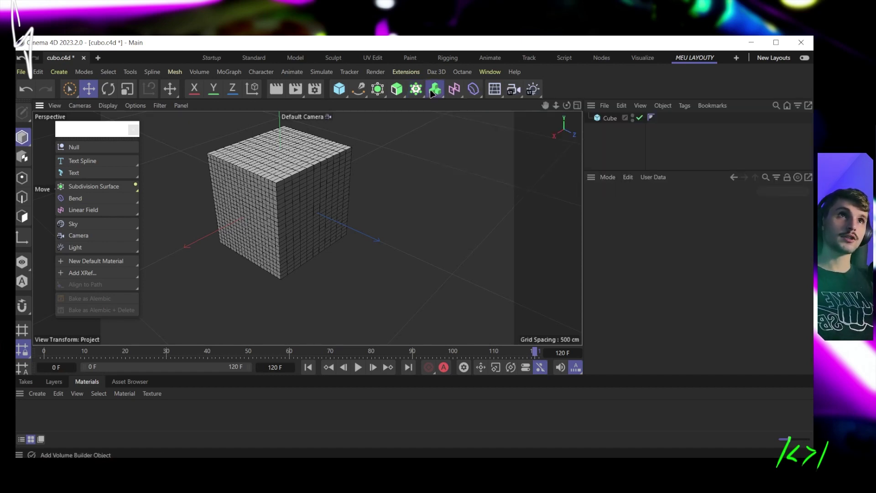
click(435, 89)
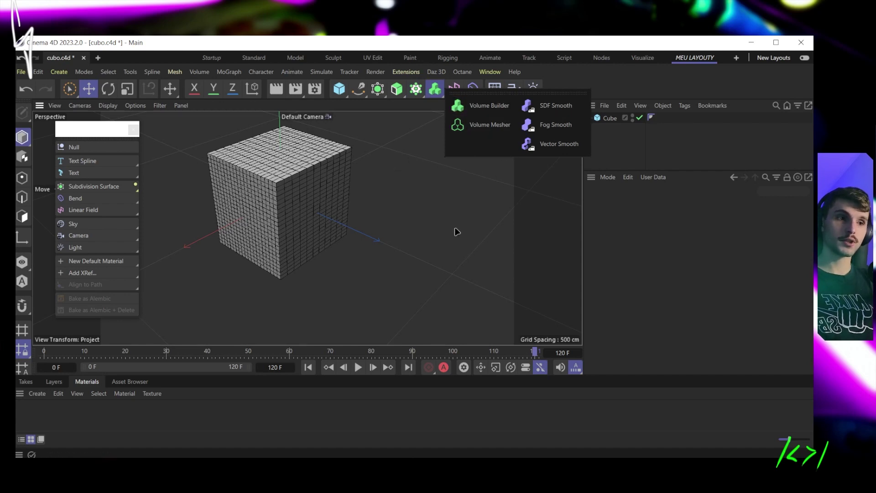
click(455, 88)
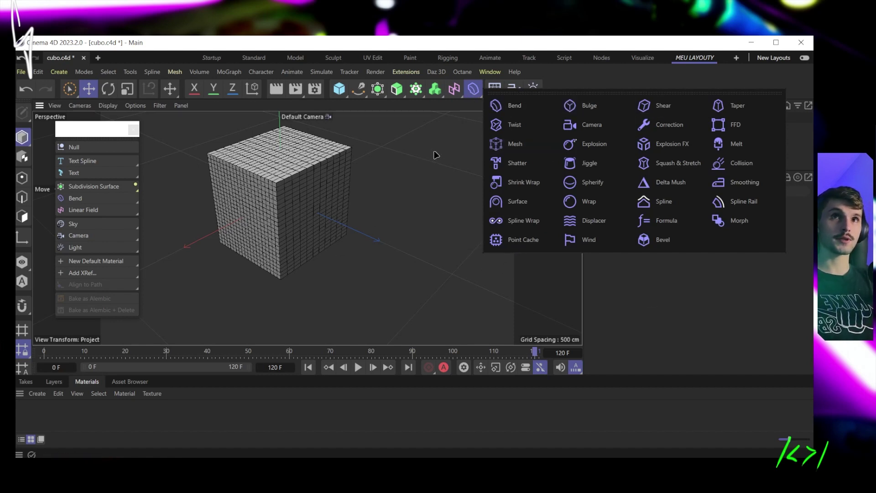
click(469, 127)
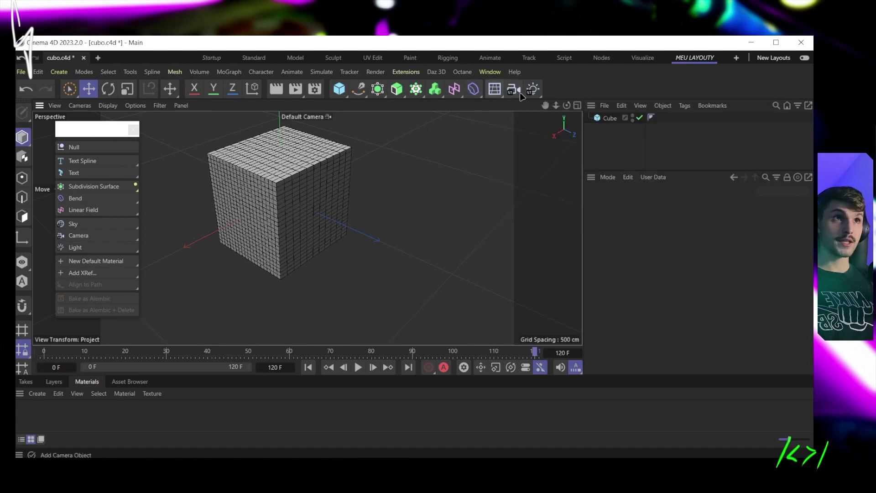
click(496, 92)
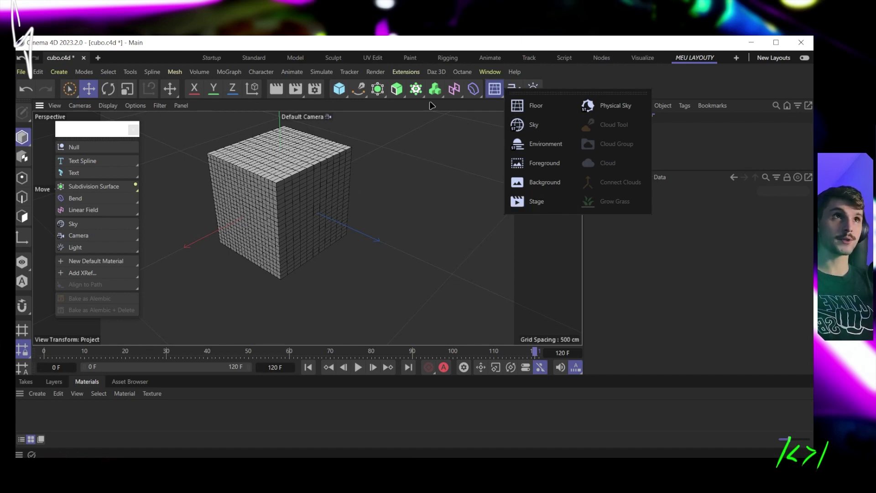
click(516, 88)
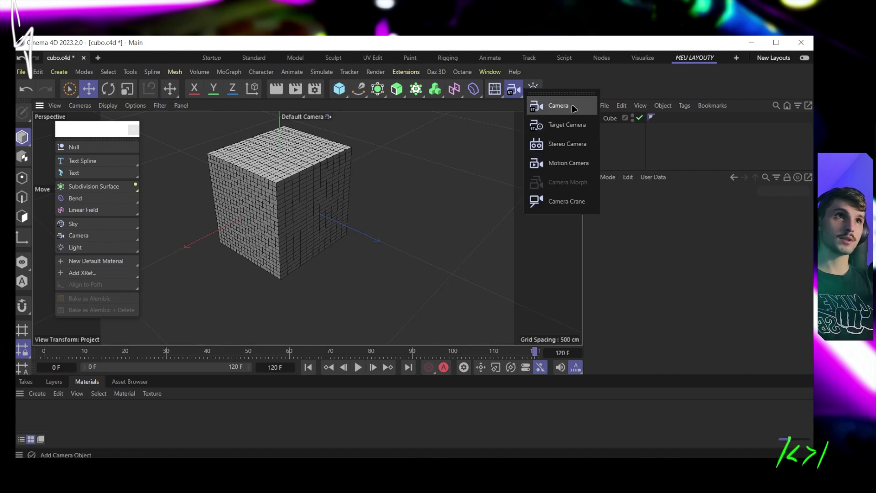
click(536, 90)
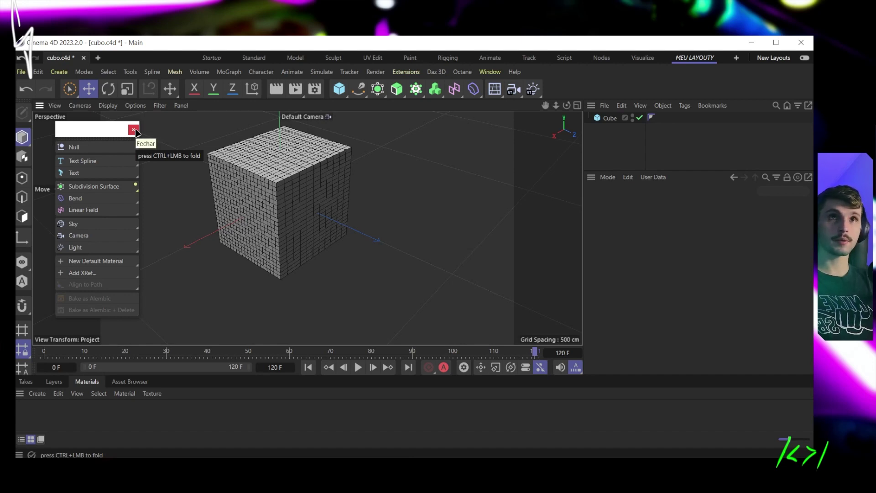
Step: Close the floating Create palette and look through the Modes, Tools and Mesh menus
click(134, 130)
click(79, 73)
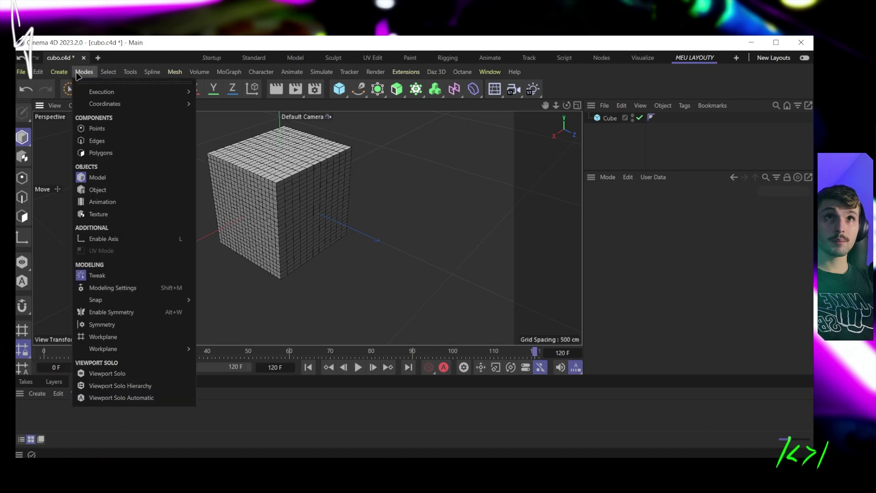
mouse_move(139, 74)
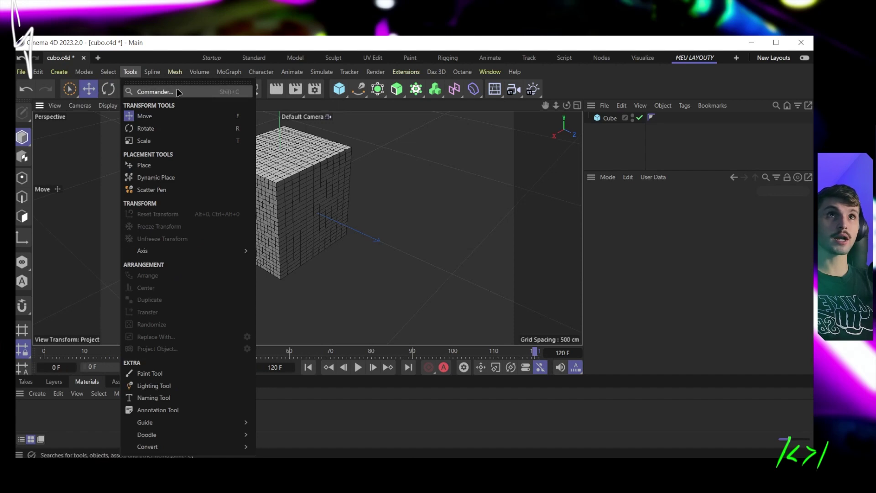
mouse_move(184, 75)
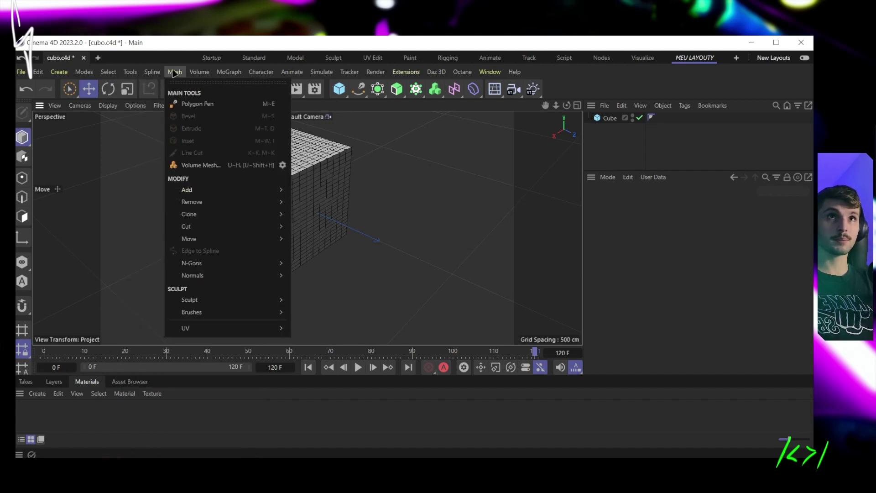
mouse_move(223, 74)
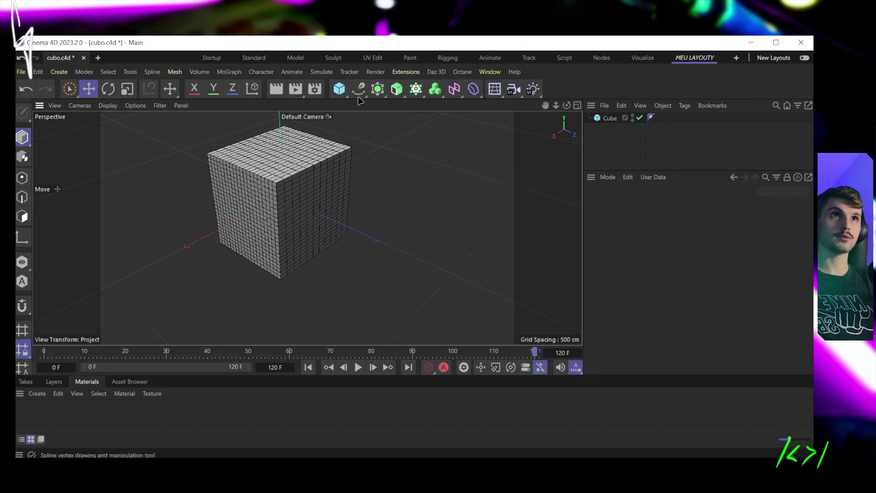
Step: Reset the viewport to its default view of the cube
alt+drag(292, 201, 309, 173)
scroll(376, 186, down, 5)
scroll(372, 205, up, 1)
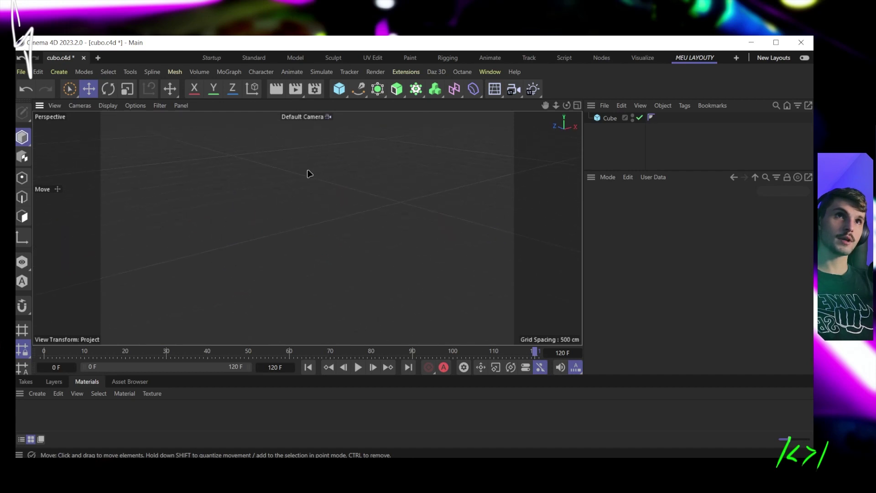
scroll(199, 251, down, 2)
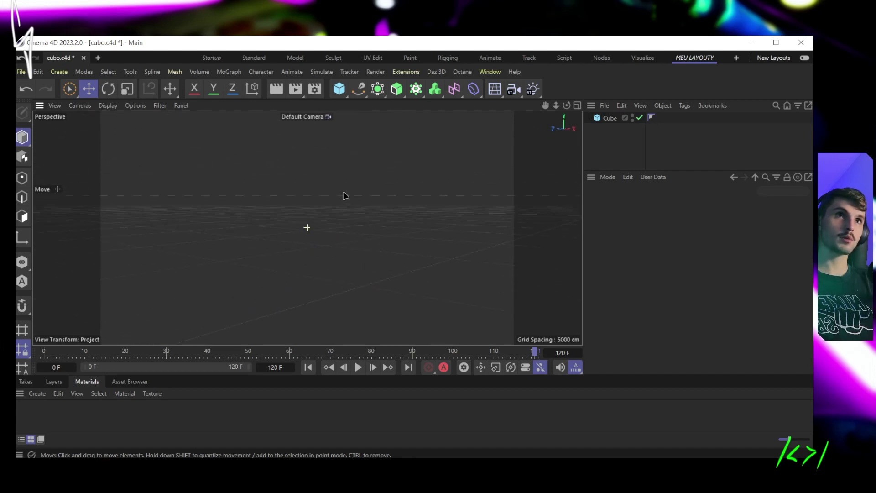
scroll(347, 195, down, 3)
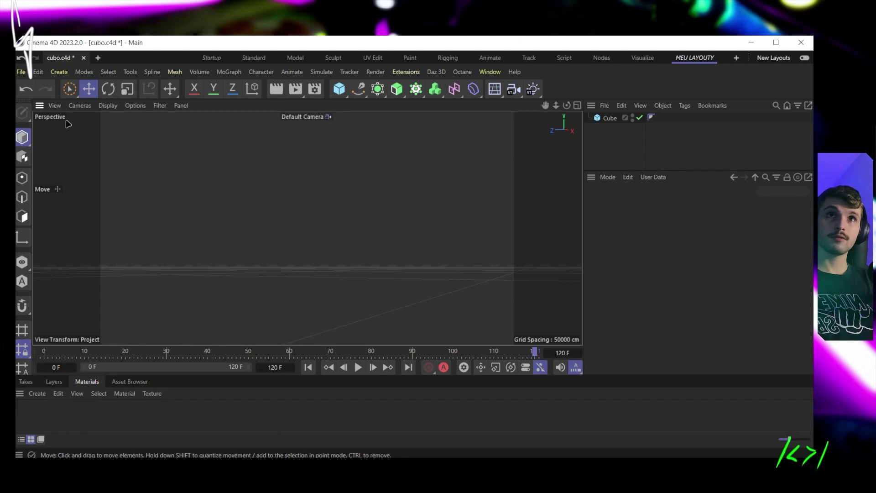
click(55, 106)
click(81, 252)
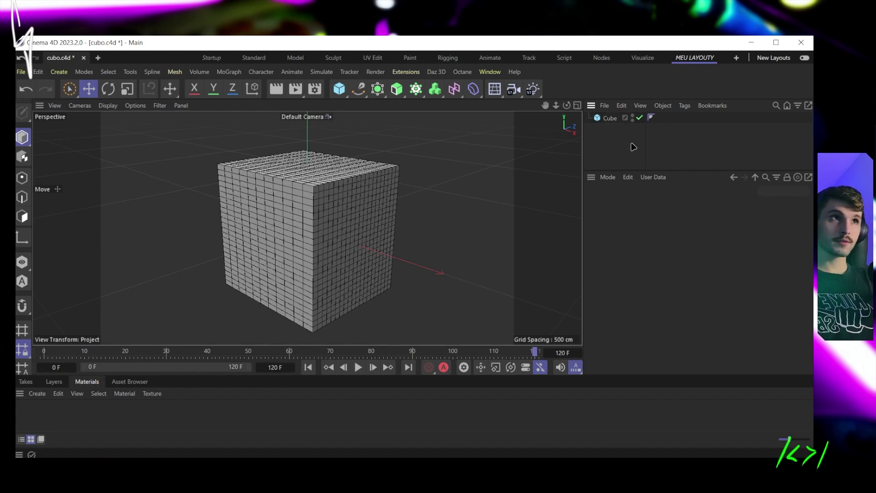
Step: Give the selected cube 11, 24 and 20 segments in X, Y, Z, then enter Polygon mode
click(610, 119)
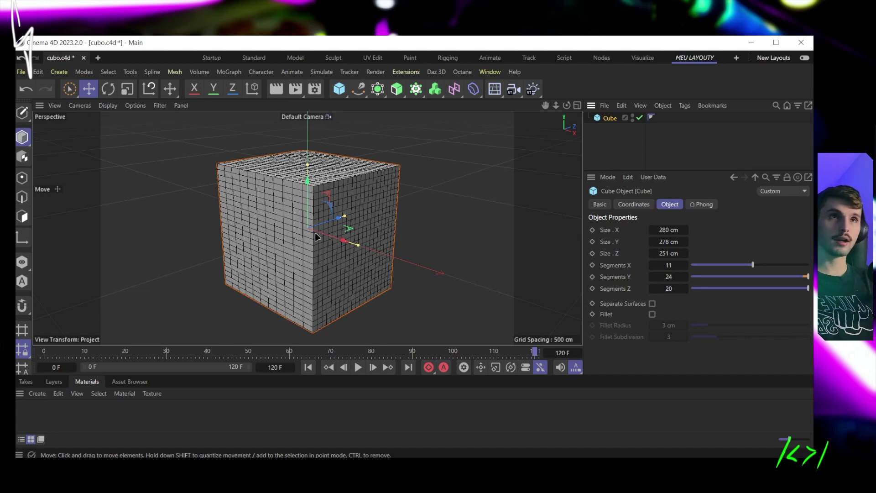
scroll(316, 218, up, 8)
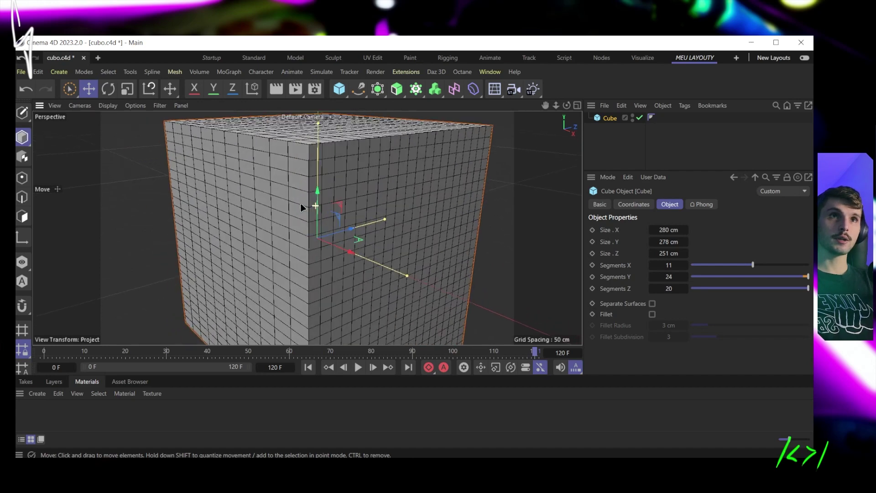
scroll(301, 208, up, 5)
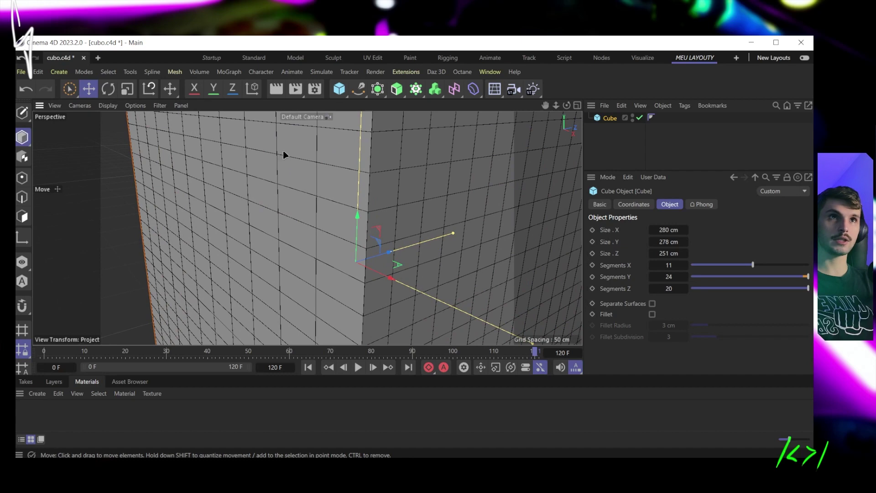
scroll(410, 219, down, 10)
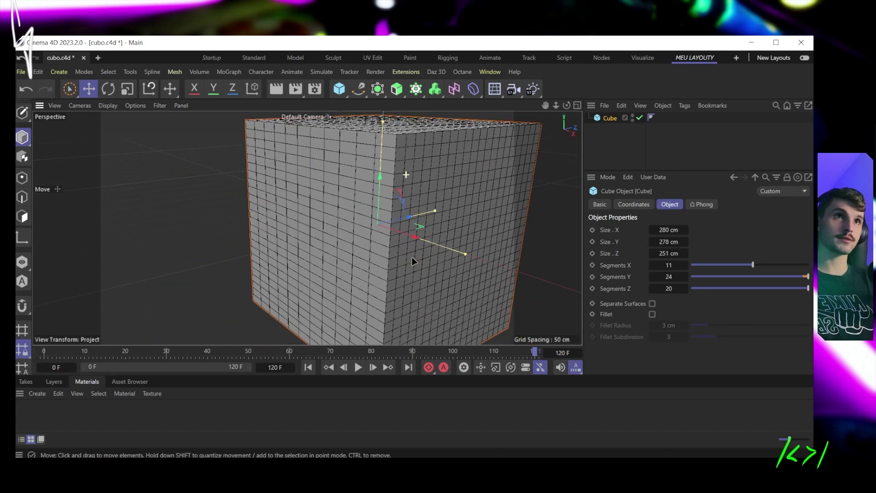
alt+drag(410, 256, 434, 121)
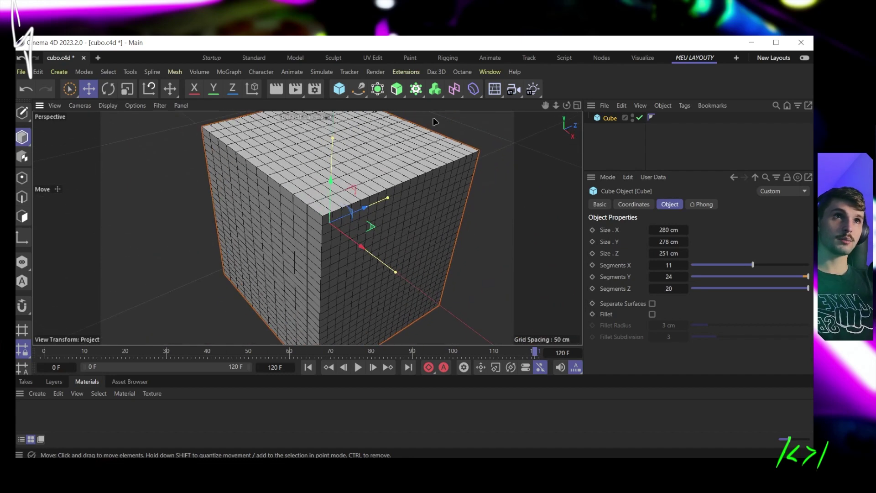
click(339, 89)
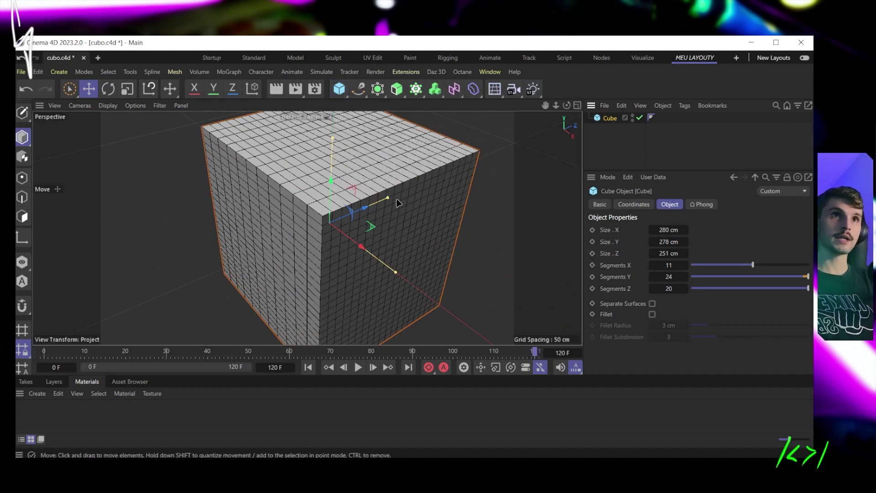
click(23, 218)
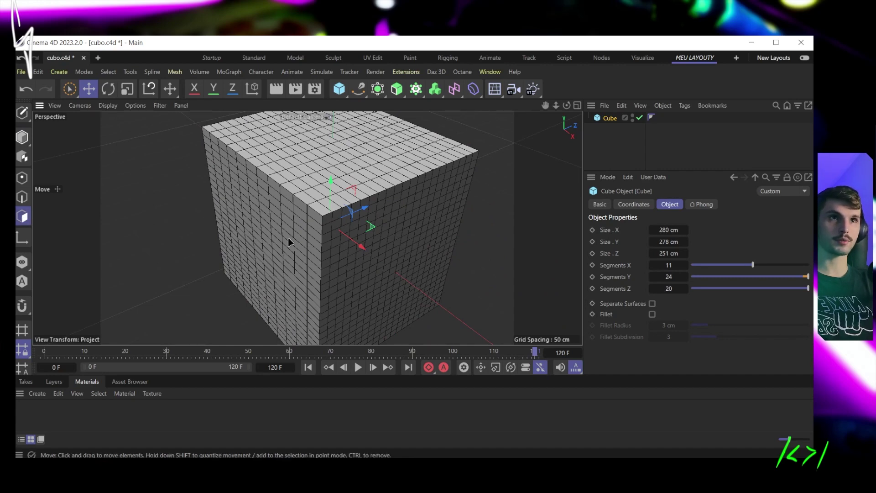
Step: Back in Model mode, make the cube an editable polygon object with Make Editable
alt+drag(293, 226, 294, 225)
key(ctrl+shift+z)
click(287, 270)
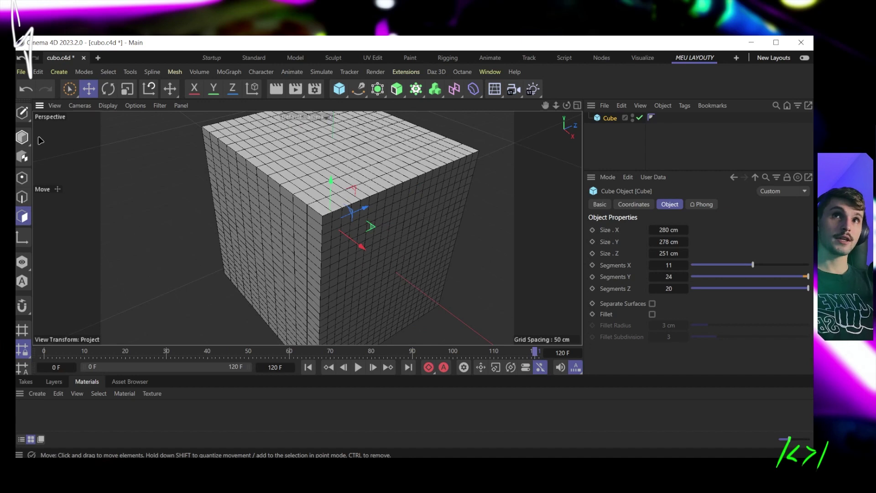
click(22, 137)
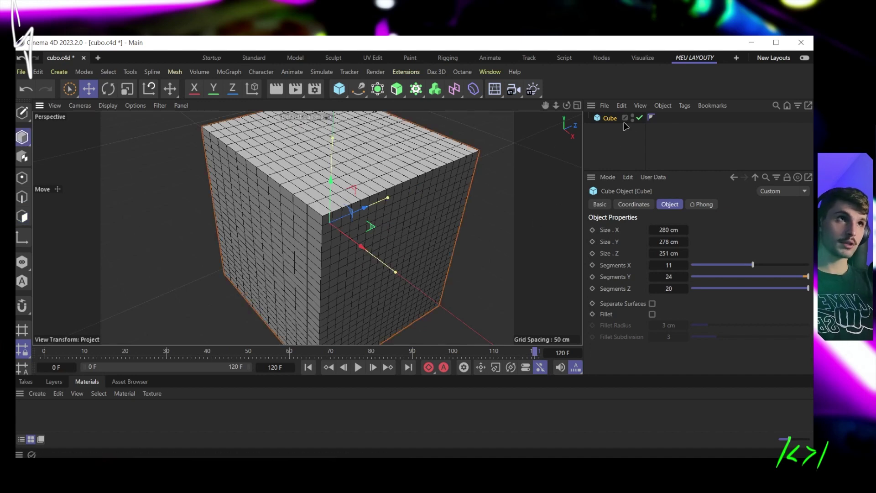
click(21, 114)
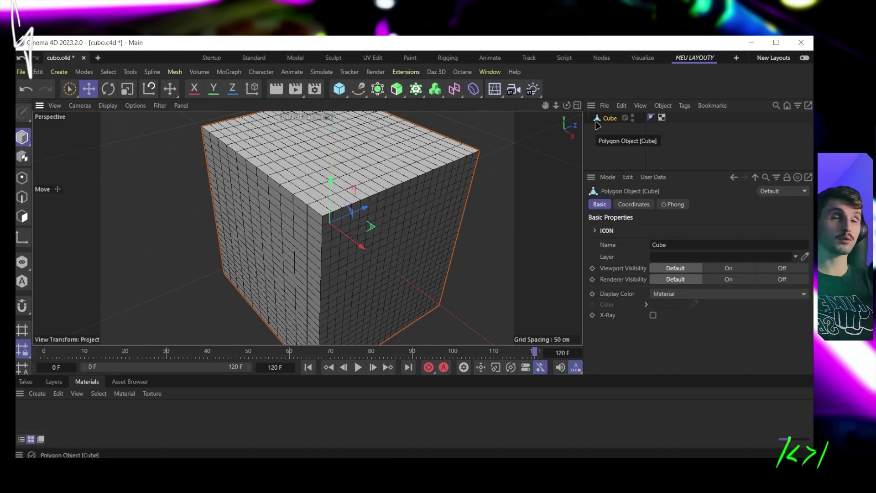
key(ctrl+z)
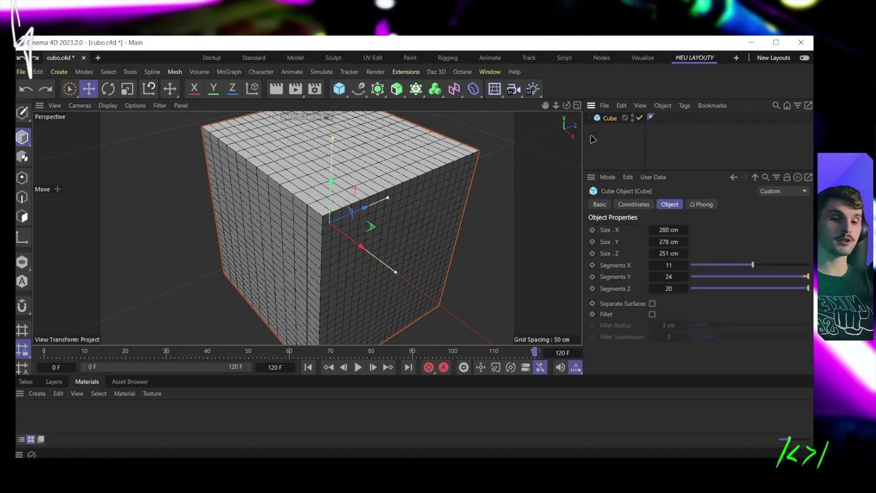
key(ctrl+y)
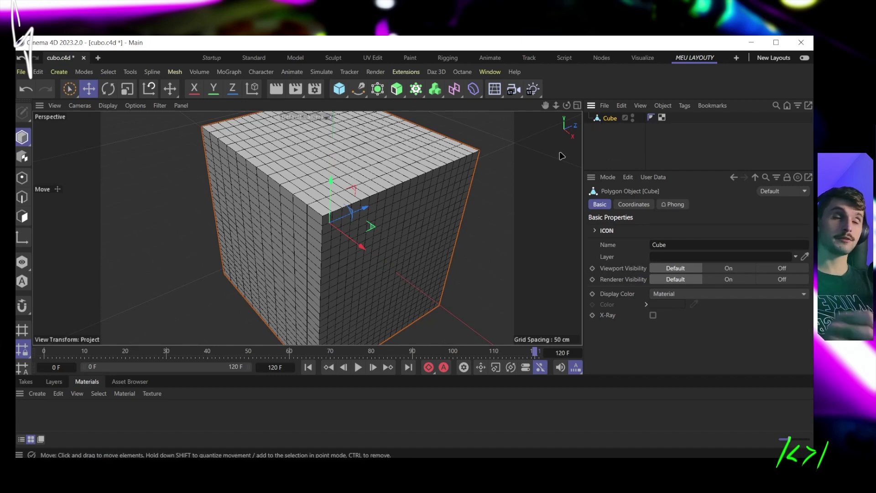
Step: In Polygons mode, pull one polygon on the cube's face sideways along X into a bump
click(22, 216)
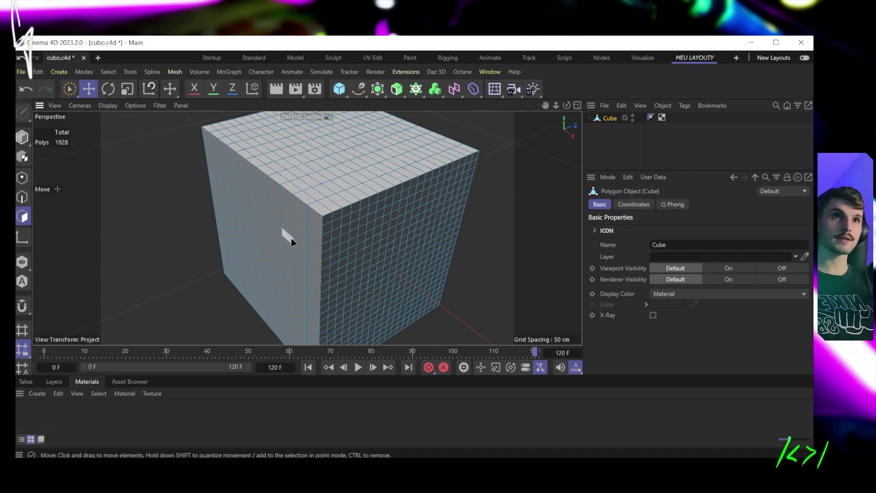
alt+drag(283, 234, 297, 195)
scroll(346, 209, up, 5)
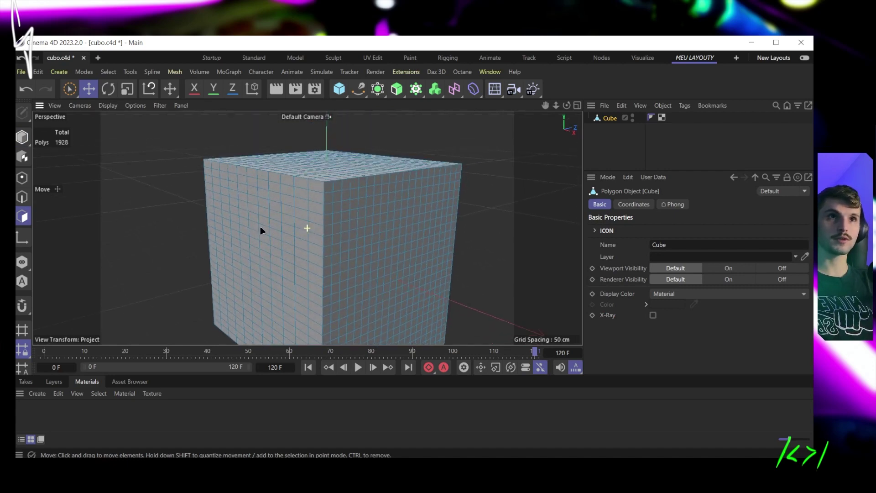
scroll(278, 201, up, 3)
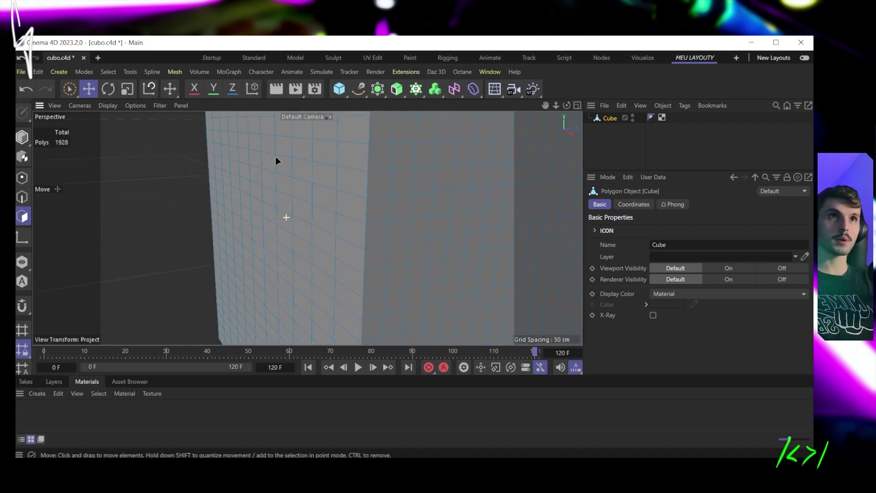
scroll(309, 218, up, 2)
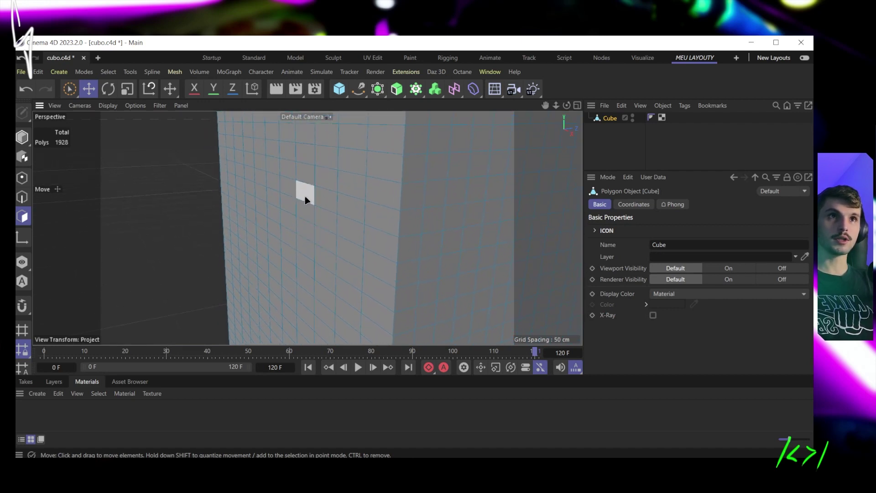
click(305, 199)
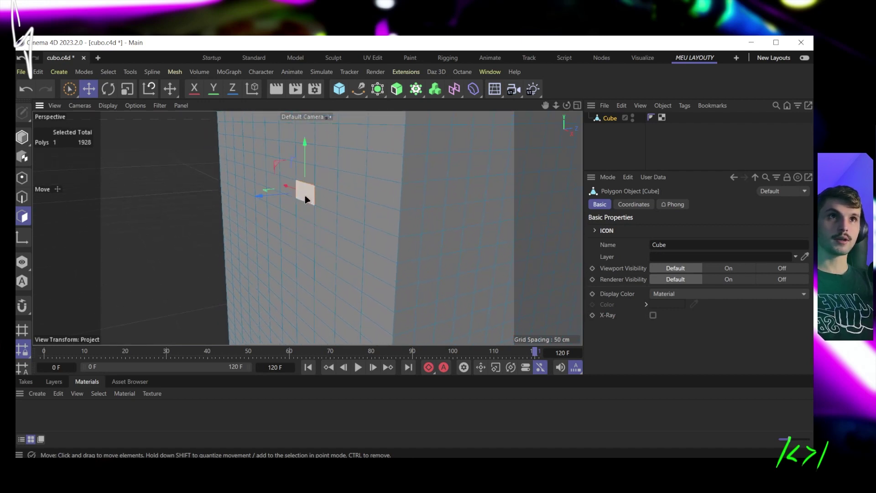
drag(258, 202, 244, 195)
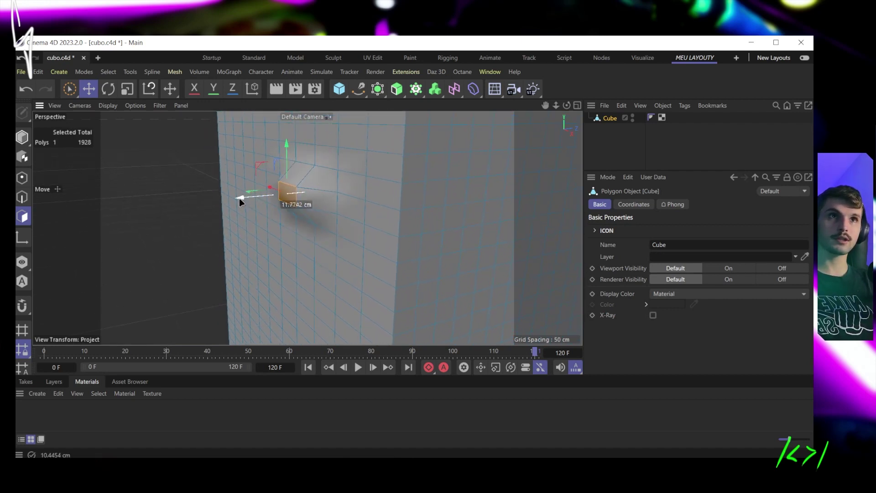
mouse_move(300, 206)
alt+mouse_down()
mouse_move(354, 260)
mouse_move(264, 237)
mouse_move(268, 215)
mouse_move(318, 198)
mouse_move(294, 220)
alt+mouse_up()
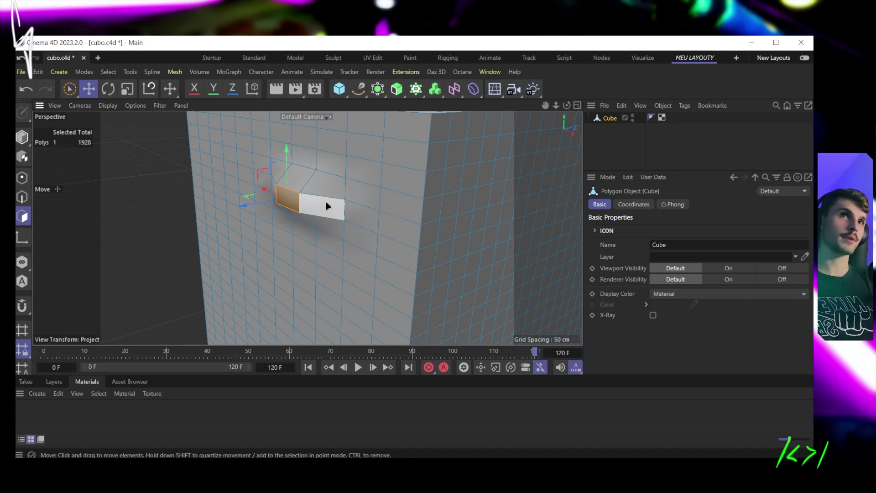
alt+drag(360, 175, 342, 230)
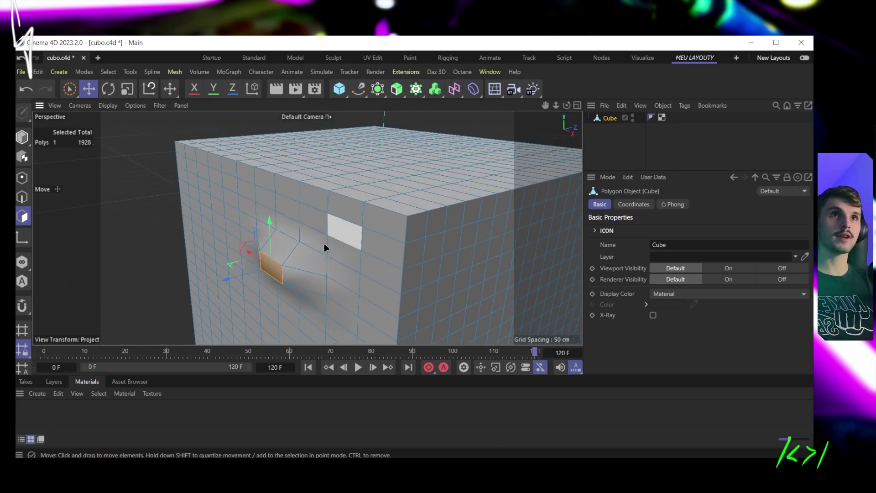
alt+drag(354, 195, 314, 242)
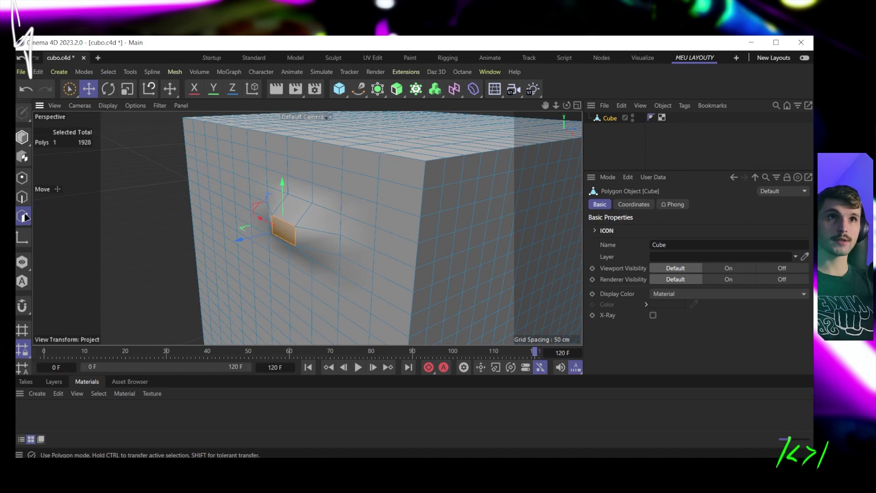
Step: Select an edge beside the dent, then move a nearby point about 7.57 cm along X
click(22, 197)
click(286, 221)
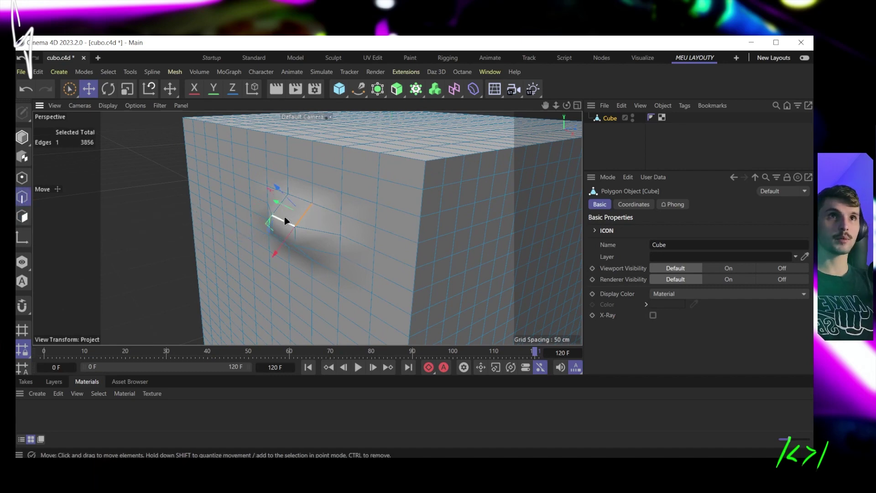
alt+drag(285, 221, 264, 214)
key(Return)
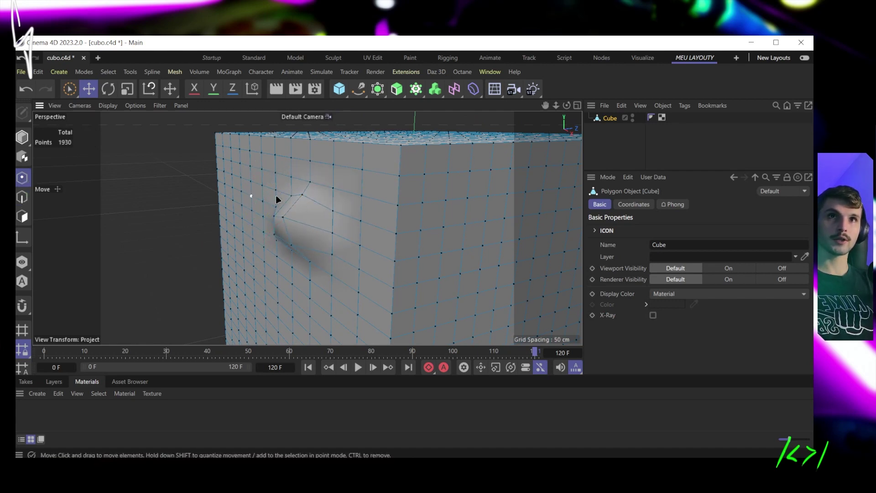
click(310, 182)
drag(345, 181, 334, 200)
Step: Undo the point and dent edits so the cube's face is flat again
key(ctrl+z)
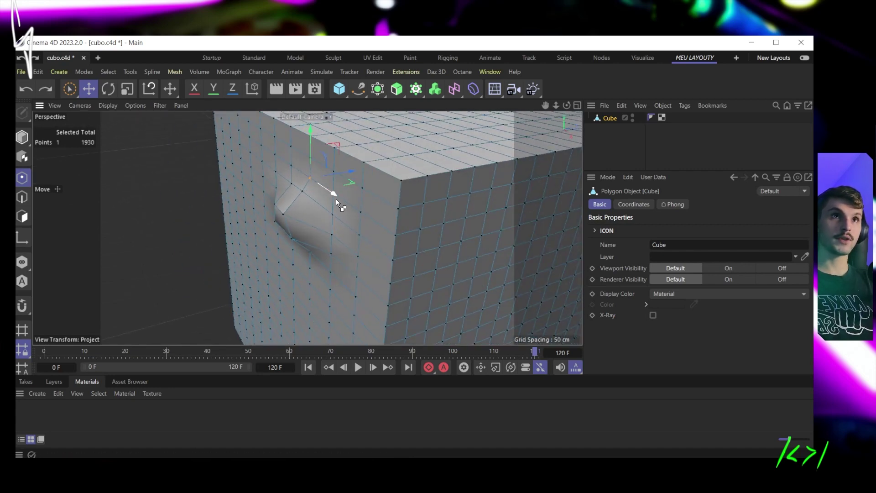
key(ctrl+z)
key(ctrl+z)
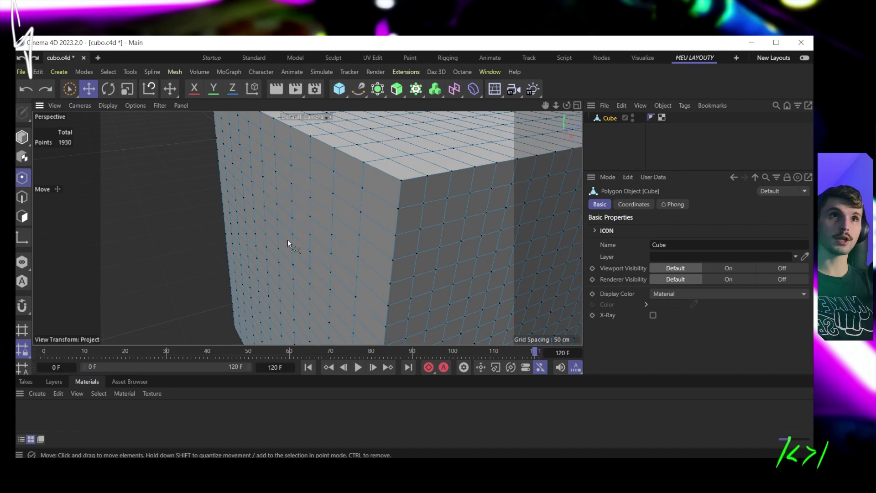
alt+drag(396, 195, 400, 208)
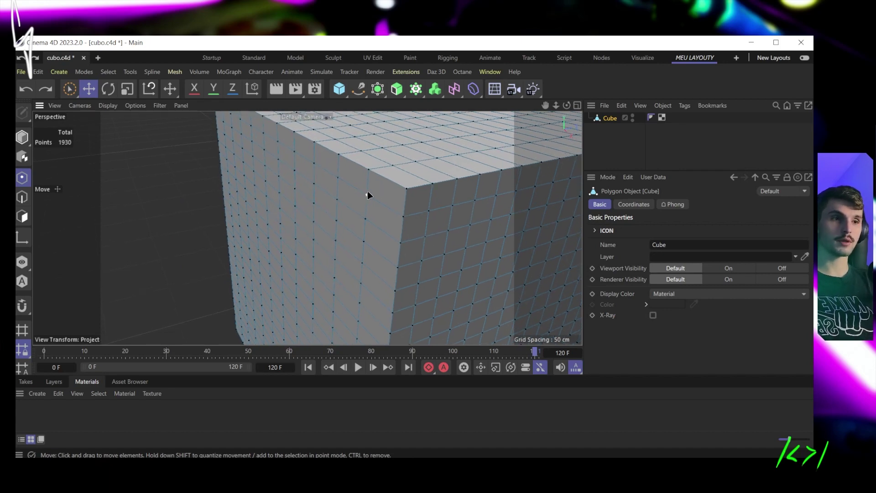
alt+drag(406, 245, 301, 218)
scroll(335, 234, up, 5)
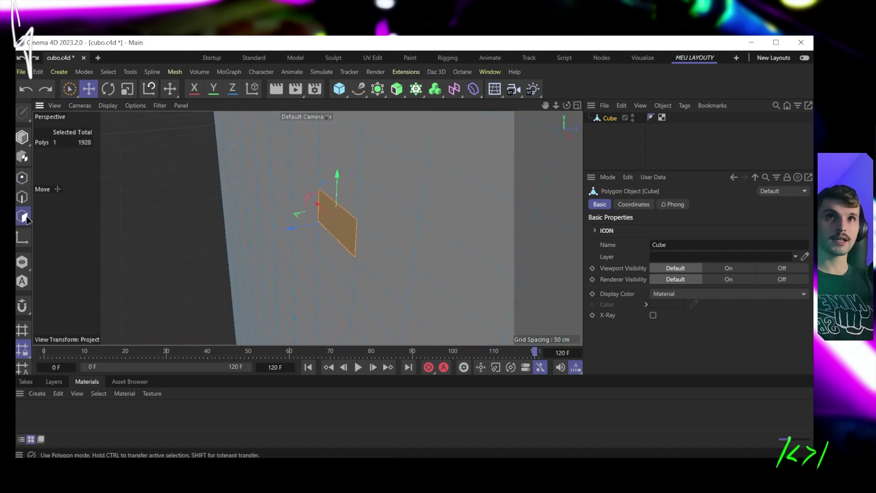
Step: Inset the selected polygon by about 2.24 cm using the context-menu Inset tool
right_click(345, 225)
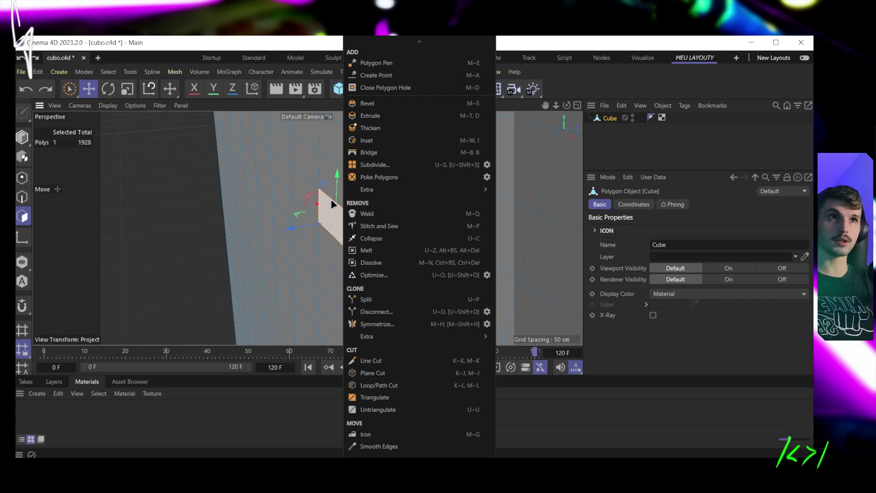
click(407, 141)
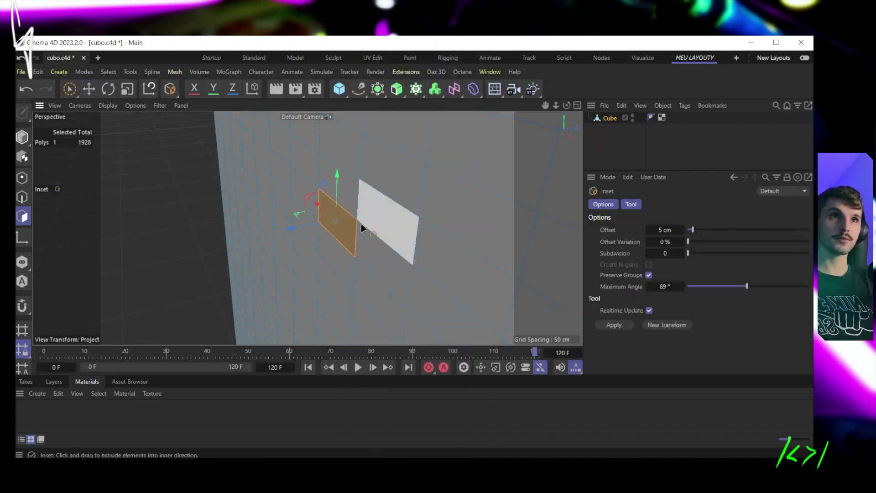
drag(360, 223, 336, 210)
scroll(340, 164, up, 3)
alt+drag(340, 164, 424, 142)
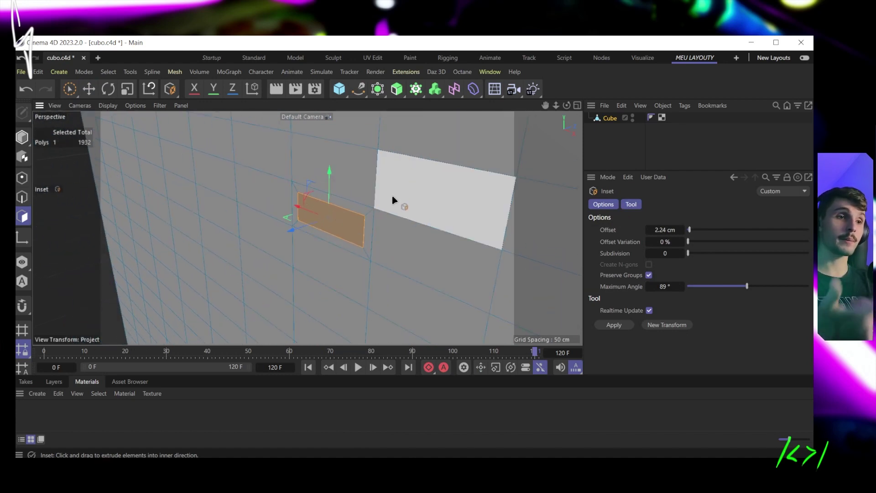
Step: Extrude the inset polygon 20.4 cm into a small box and poke its front into four polygons
right_click(346, 218)
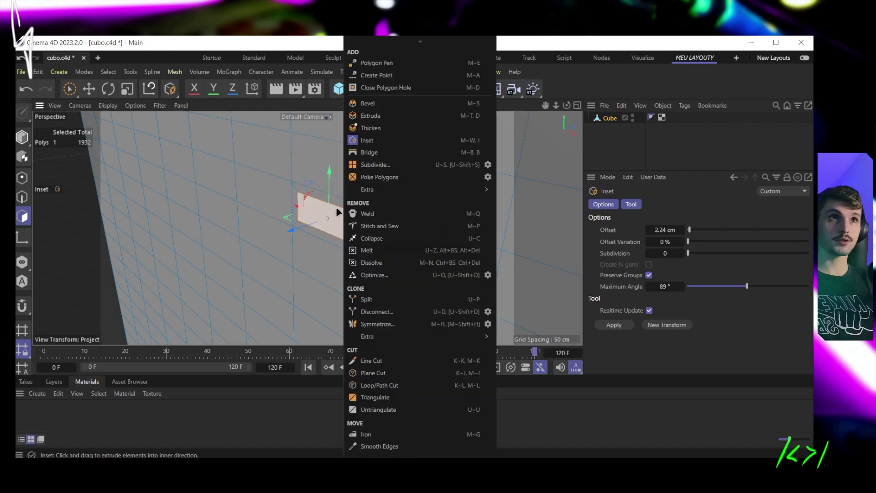
click(374, 117)
mouse_move(354, 223)
mouse_down()
mouse_move(320, 223)
mouse_move(348, 280)
mouse_move(307, 229)
mouse_move(337, 203)
mouse_move(371, 207)
mouse_move(366, 223)
mouse_up()
click(362, 222)
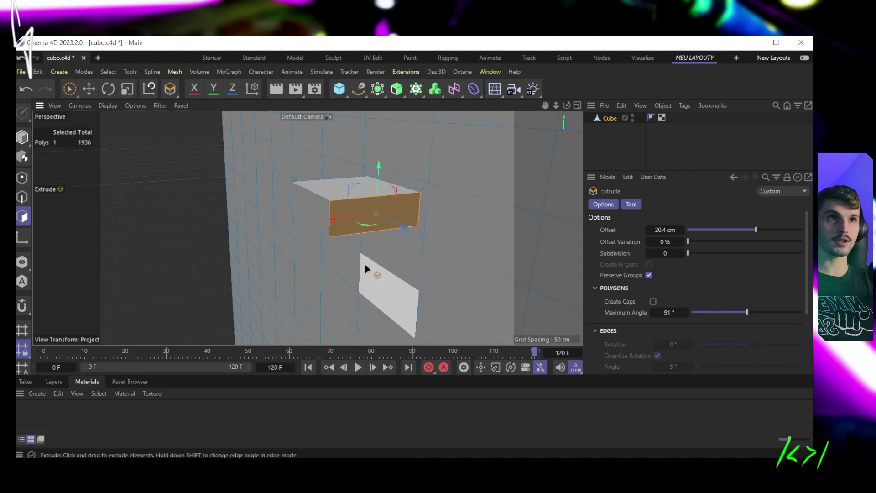
right_click(351, 211)
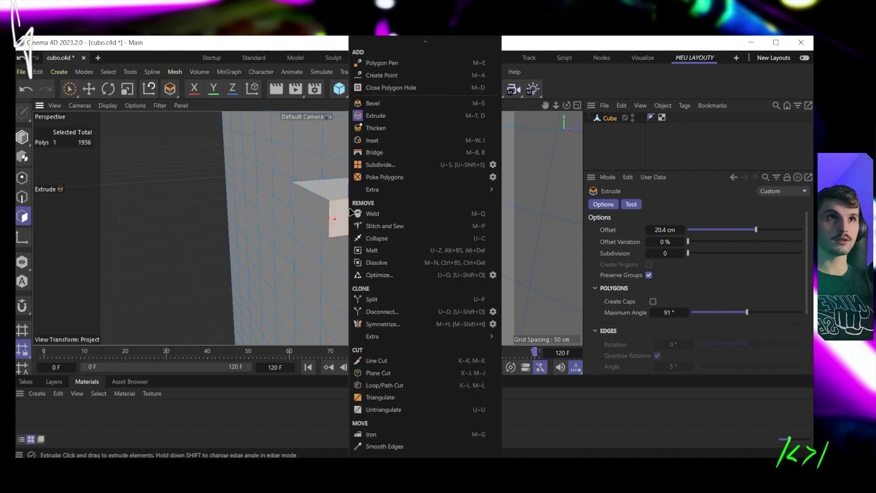
click(393, 167)
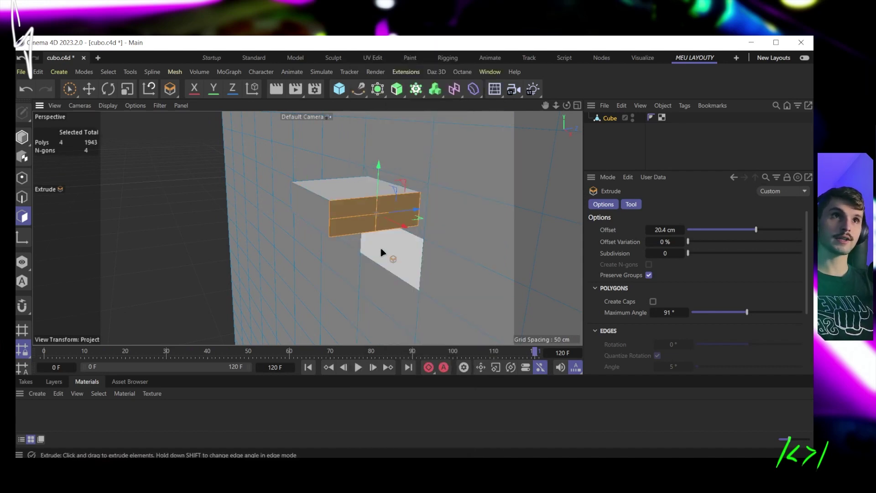
Step: Undo a stray flap, then select the box's upper-left front polygon and bring up the mesh commands
click(398, 205)
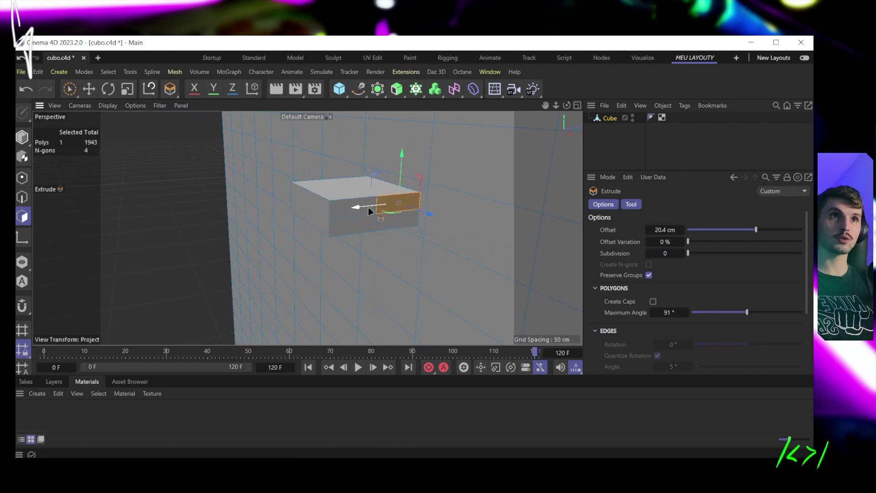
alt+drag(313, 207, 257, 206)
click(319, 215)
key(ctrl+z)
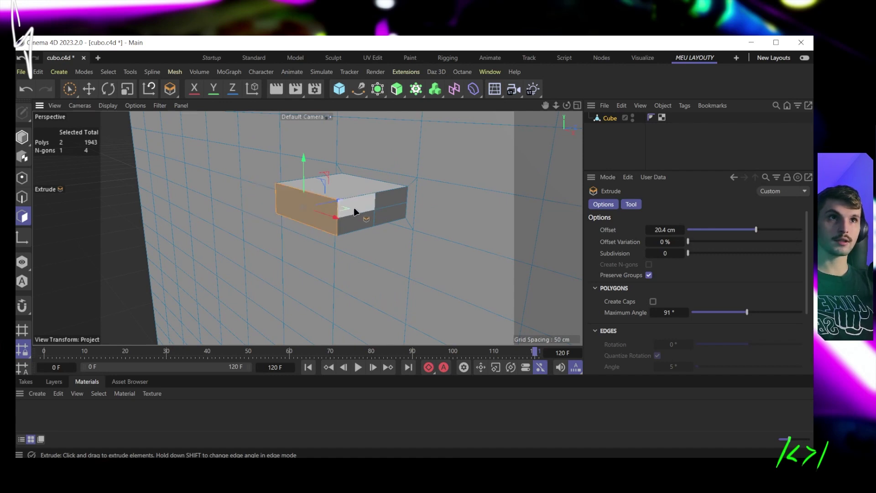
click(355, 211)
click(357, 225)
click(388, 201)
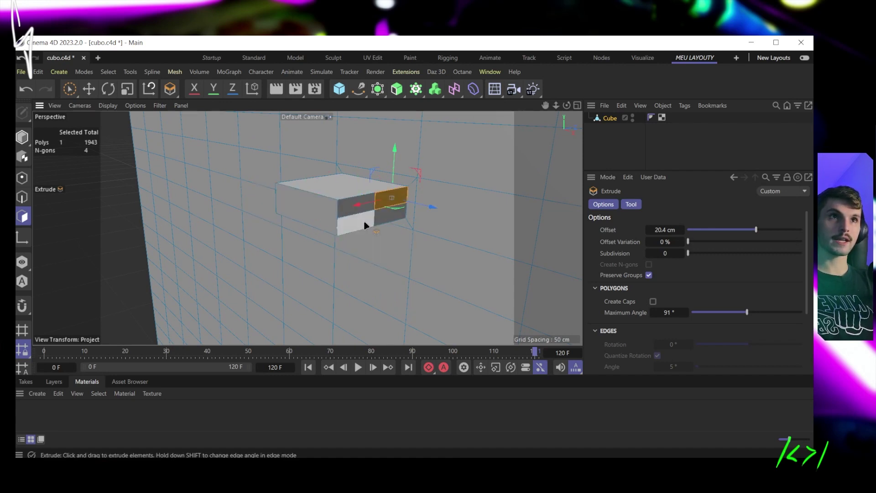
click(351, 208)
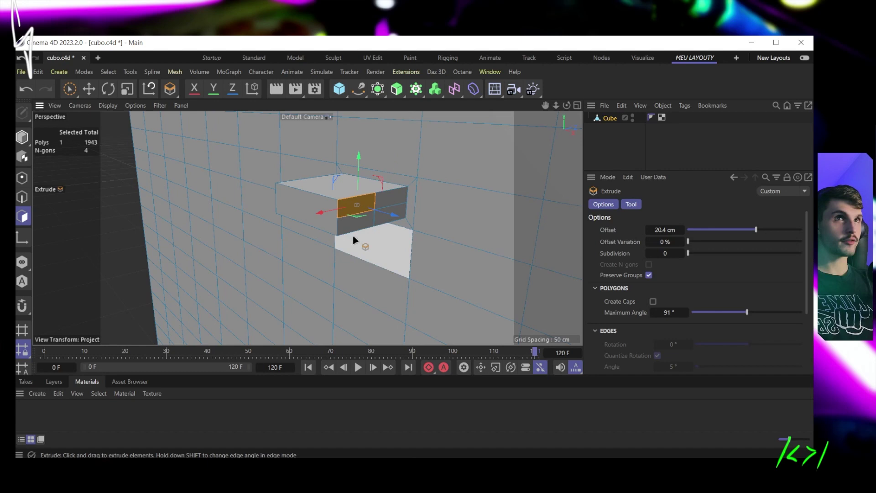
right_click(353, 205)
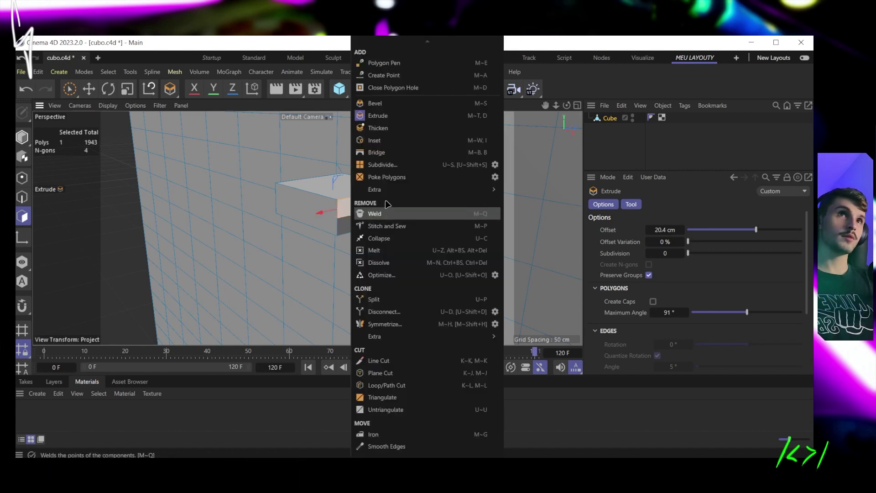
Step: Bevel the selected front polygon with 1.4073 cm offset and 1.1748 cm extrusion
click(375, 103)
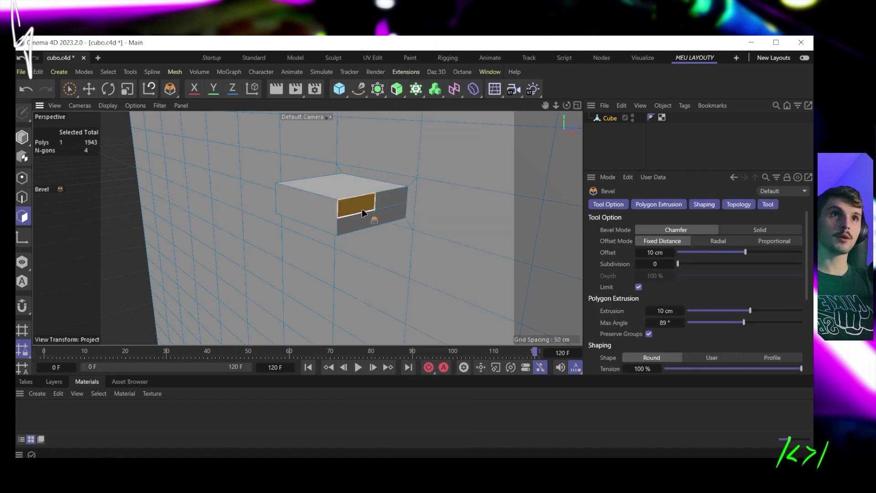
drag(357, 208, 385, 217)
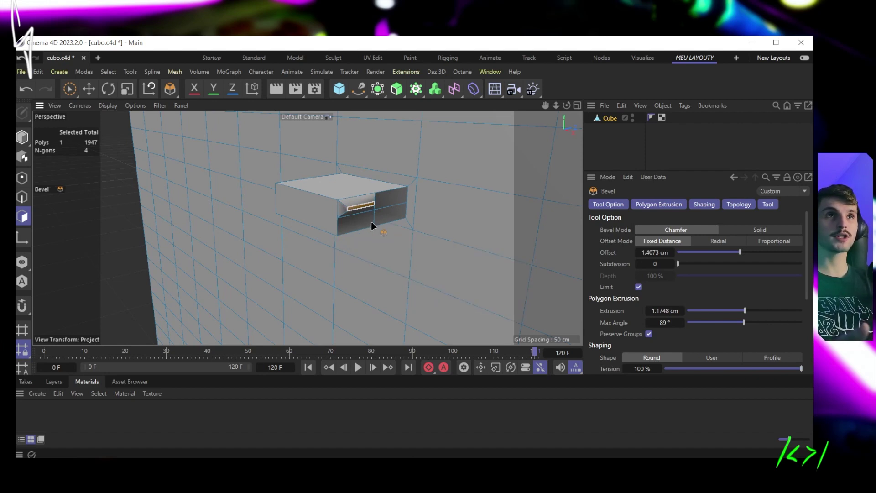
right_click(369, 208)
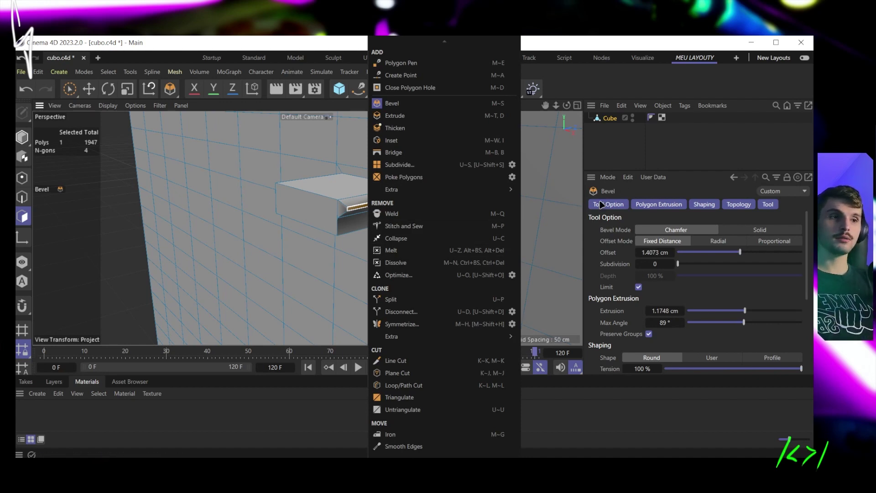
click(620, 144)
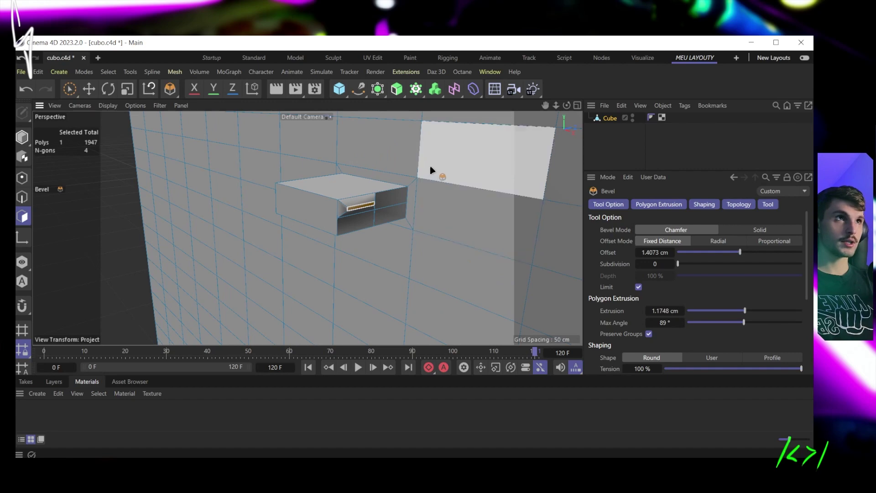
Step: Move the selected polygon 57.2 cm along X with the Move tool
scroll(416, 210, down, 2)
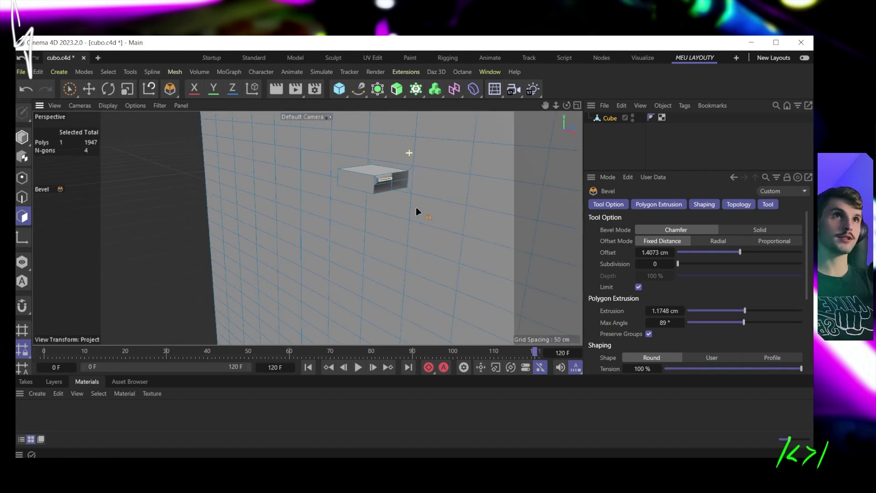
scroll(416, 211, down, 10)
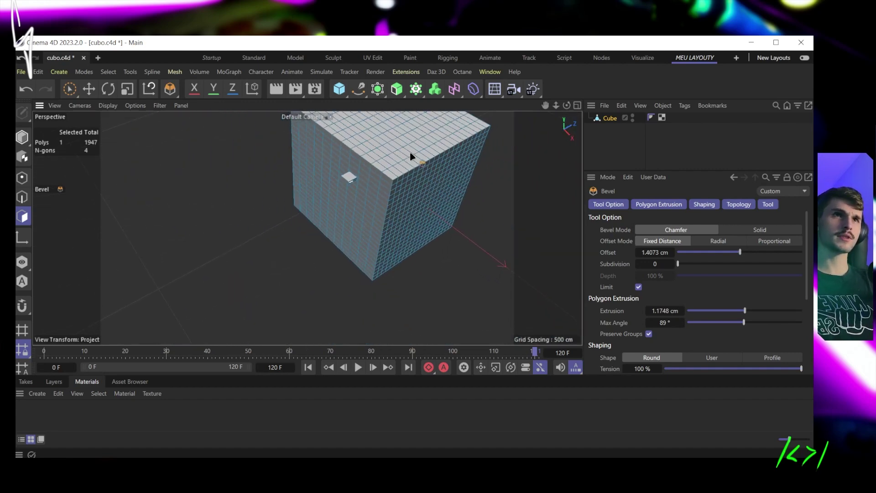
alt+drag(399, 207, 357, 169)
alt+drag(391, 195, 354, 169)
scroll(340, 168, up, 5)
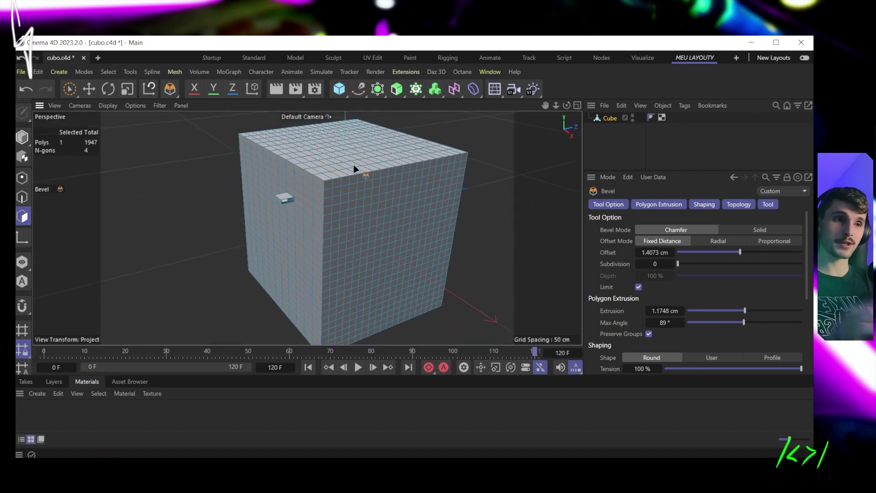
alt+drag(410, 159, 401, 165)
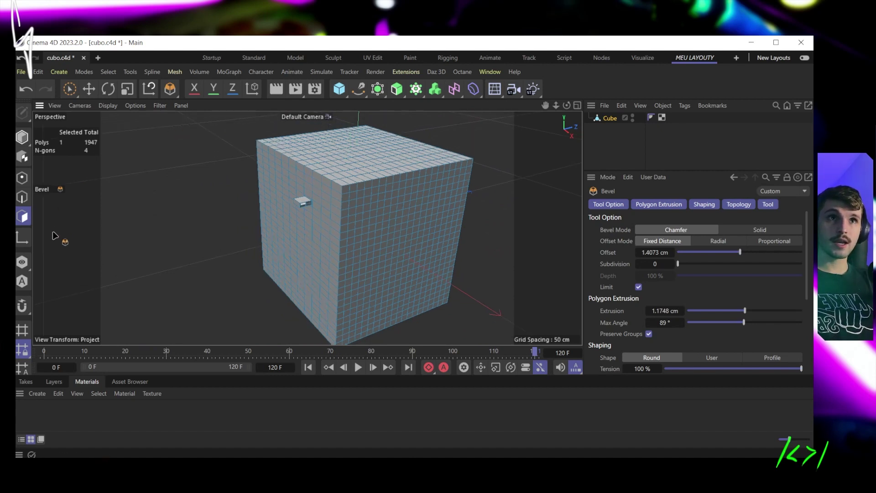
key(e)
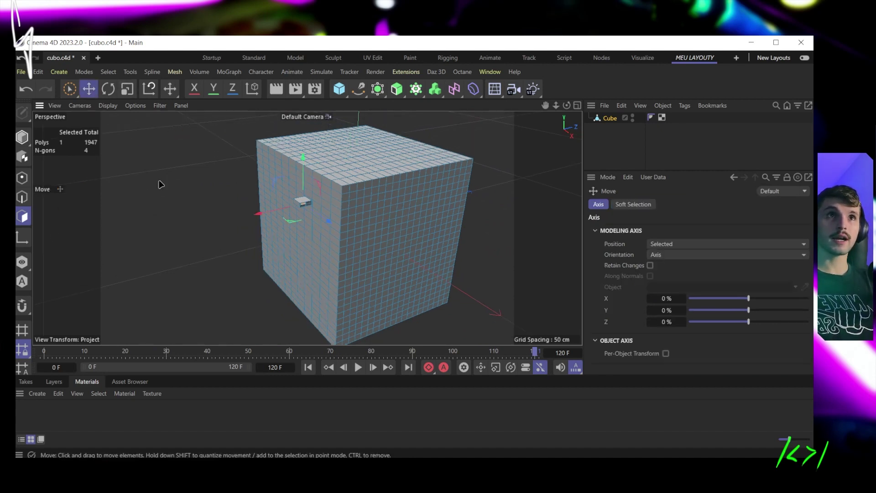
click(610, 118)
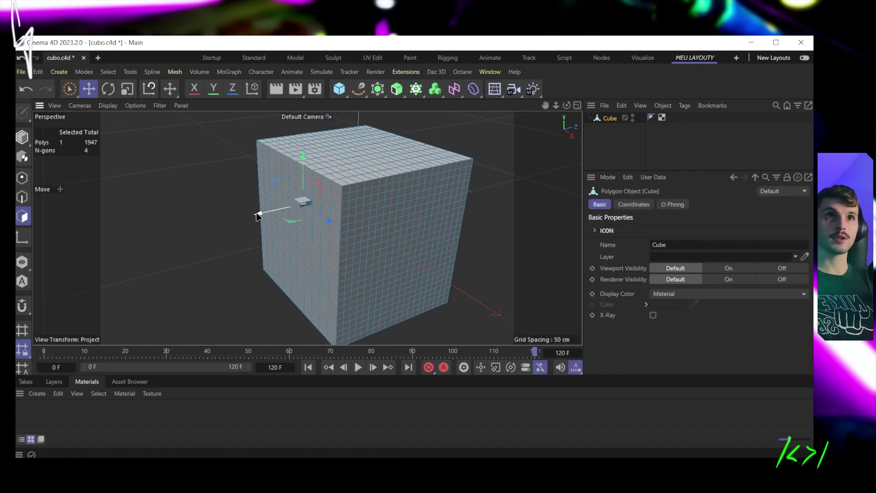
drag(261, 211, 307, 208)
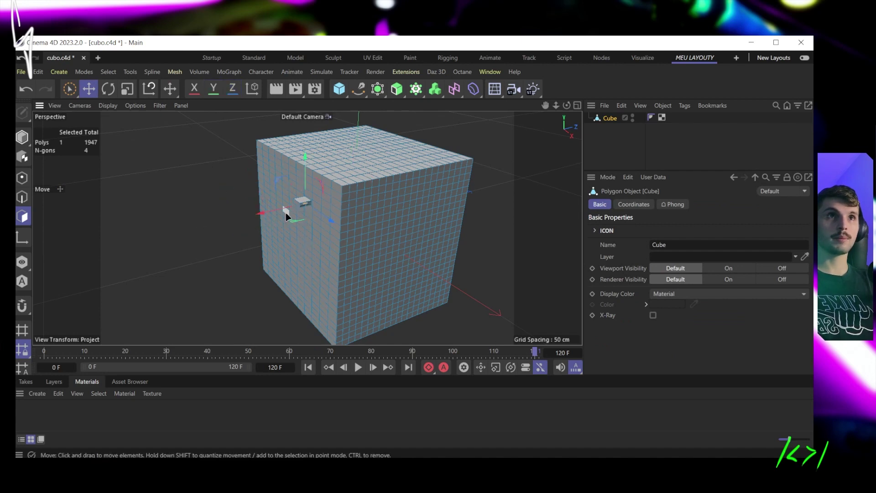
Step: Switch to Model mode and shift the whole cube about 21 cm sideways
scroll(286, 216, up, 6)
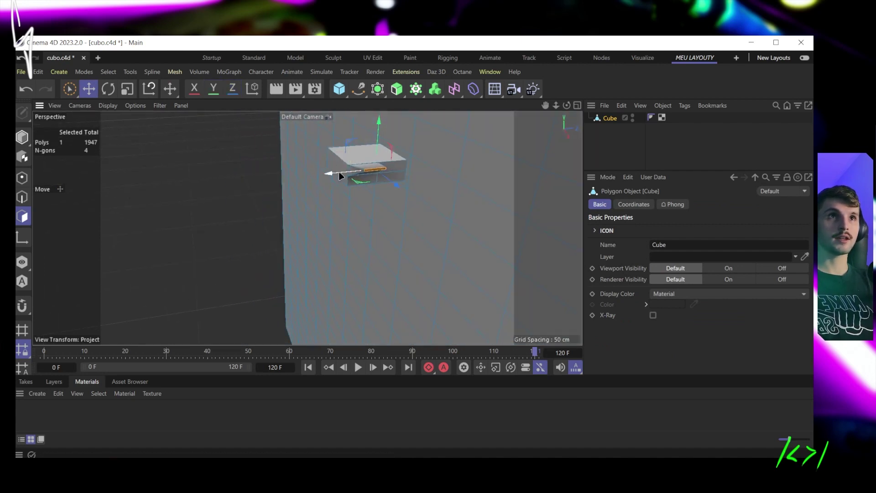
scroll(351, 267, down, 3)
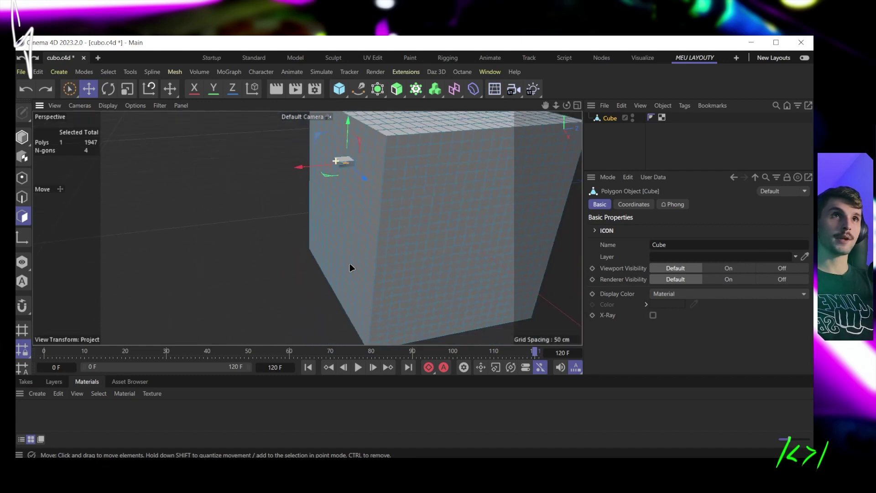
scroll(351, 268, down, 5)
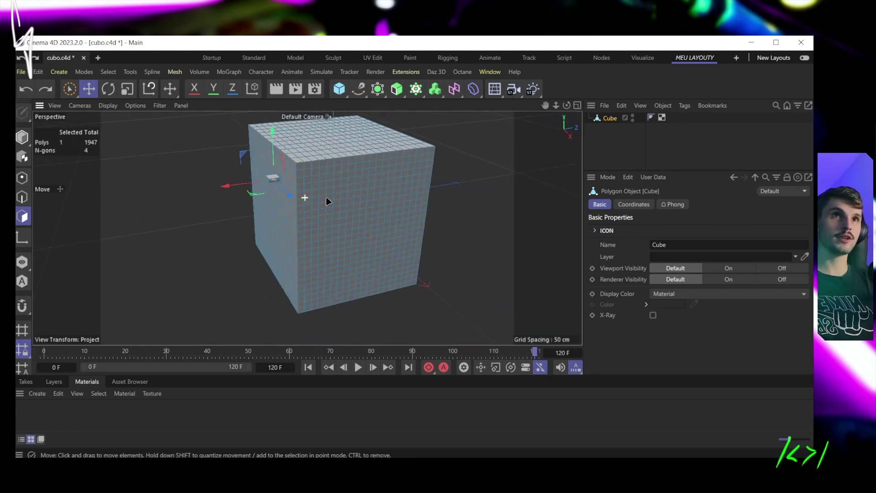
scroll(327, 200, down, 3)
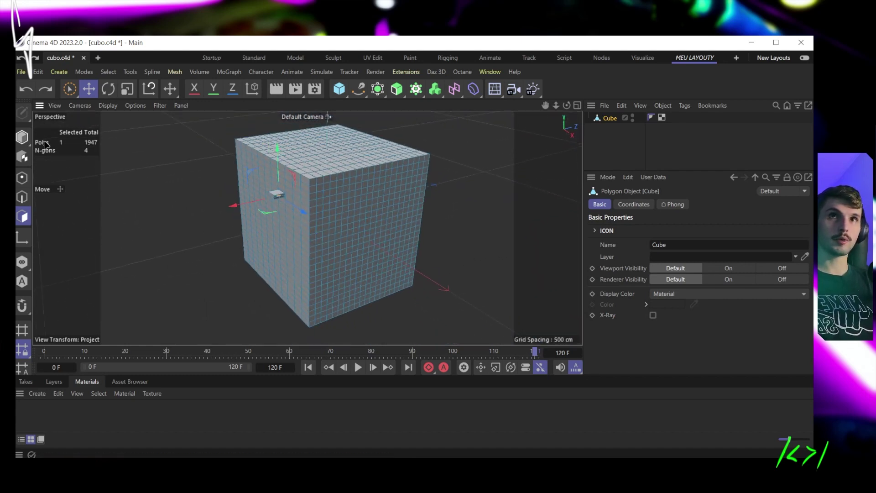
click(22, 137)
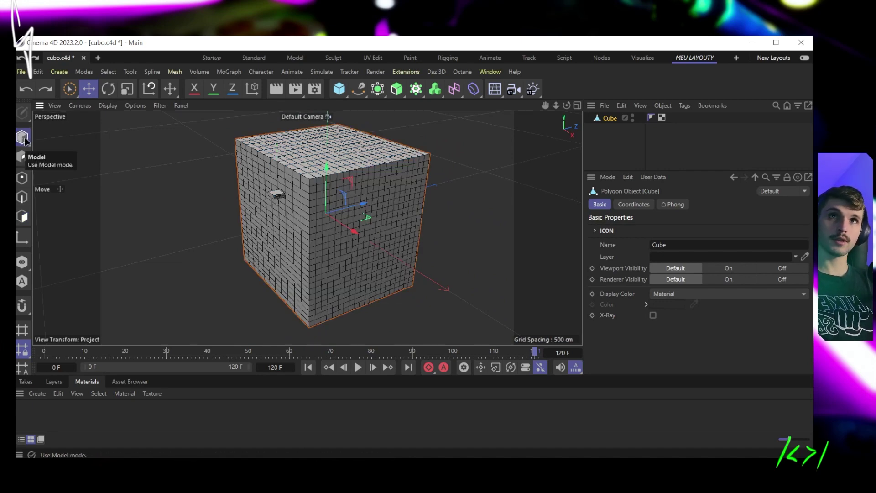
mouse_move(326, 208)
mouse_down()
mouse_move(336, 206)
mouse_move(297, 211)
mouse_move(326, 208)
mouse_up()
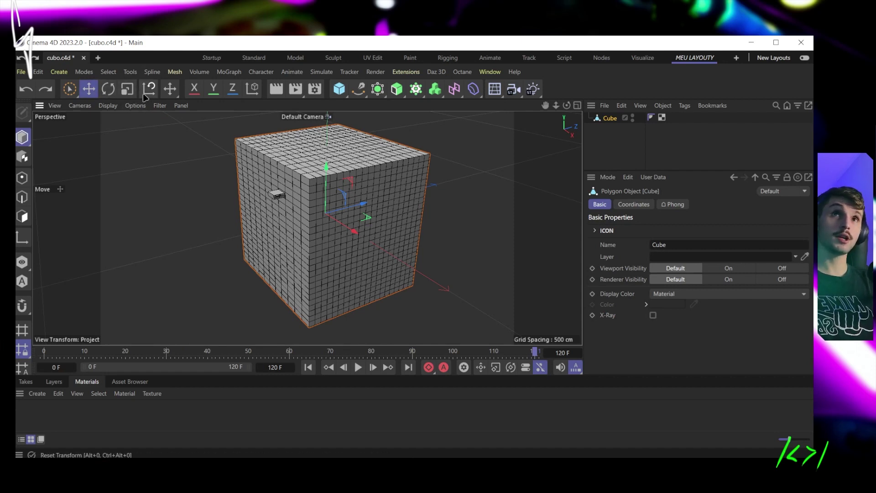
click(169, 88)
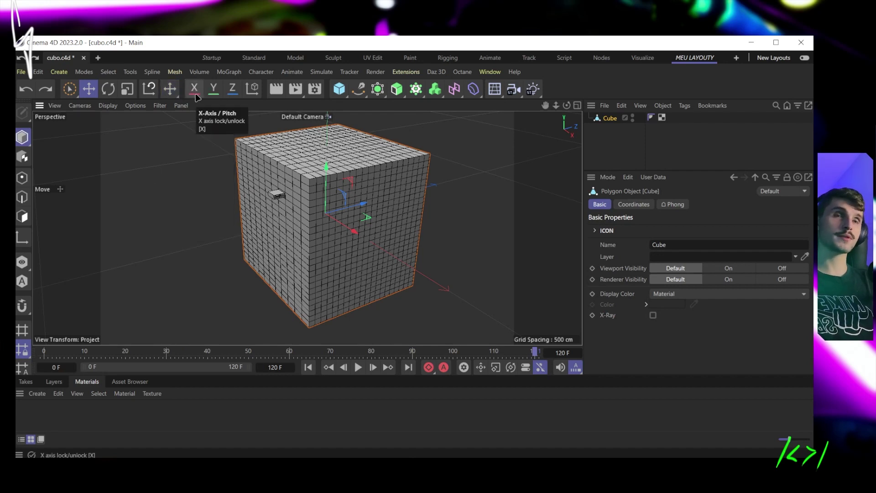
Step: Try two rotations of the cube and undo both
click(109, 89)
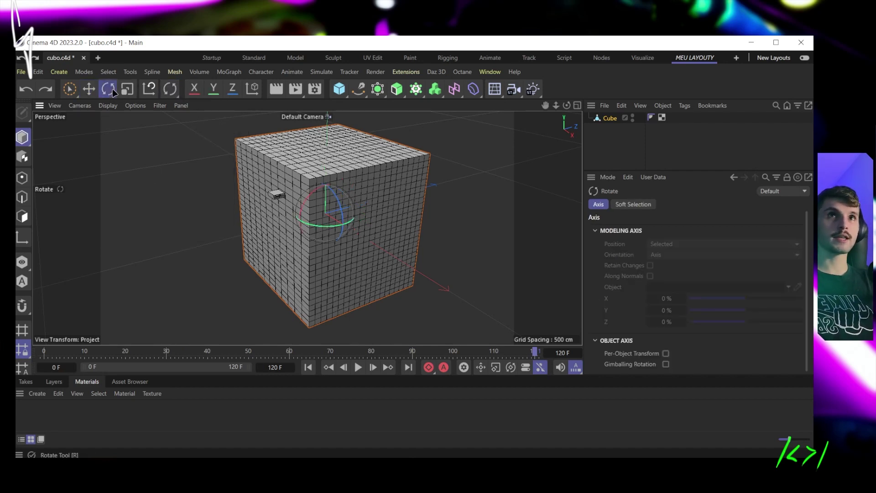
scroll(339, 212, up, 2)
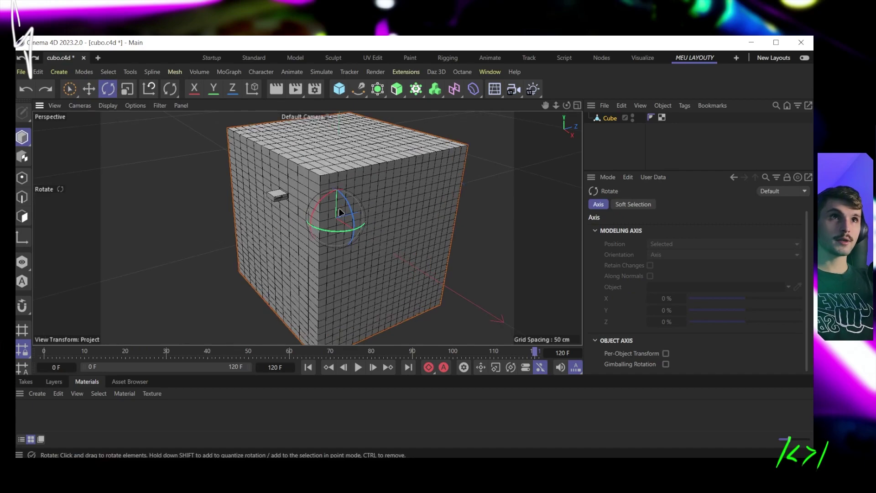
drag(332, 207, 334, 197)
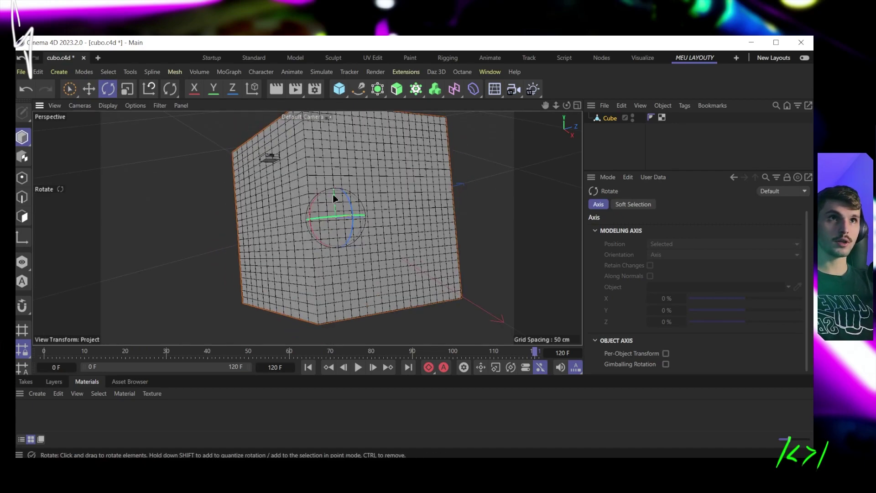
key(ctrl+z)
drag(463, 174, 359, 190)
key(ctrl+z)
Step: Slide the cube across the scene, enlarge it to about 113 %, then reposition it
click(89, 89)
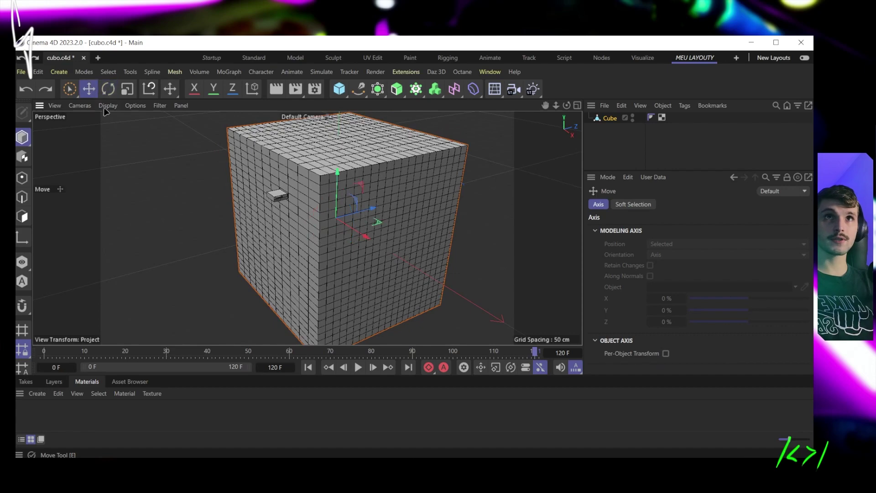
mouse_move(528, 166)
mouse_down()
mouse_move(467, 130)
mouse_move(551, 186)
mouse_move(539, 162)
mouse_move(497, 171)
mouse_move(541, 189)
mouse_move(538, 163)
mouse_up()
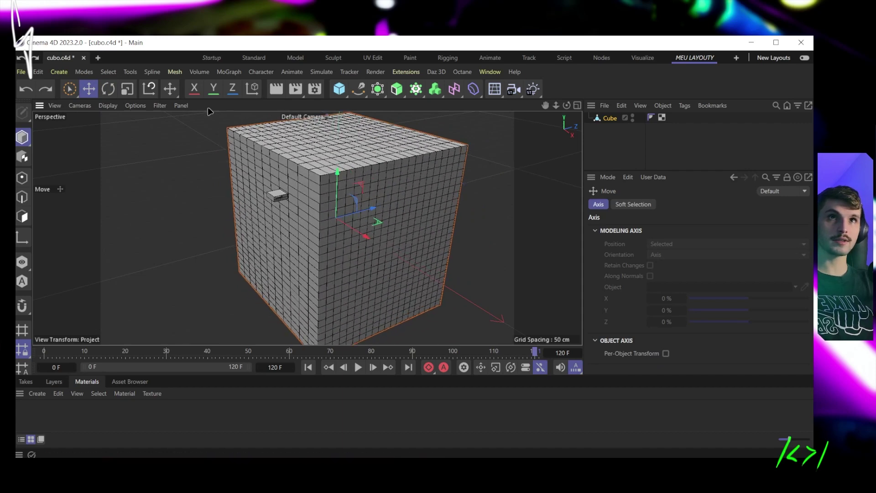
click(129, 90)
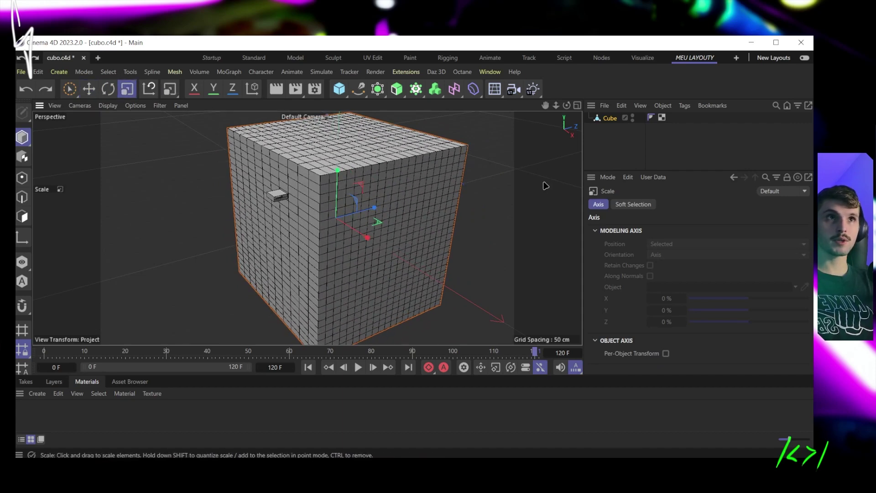
drag(543, 184, 496, 205)
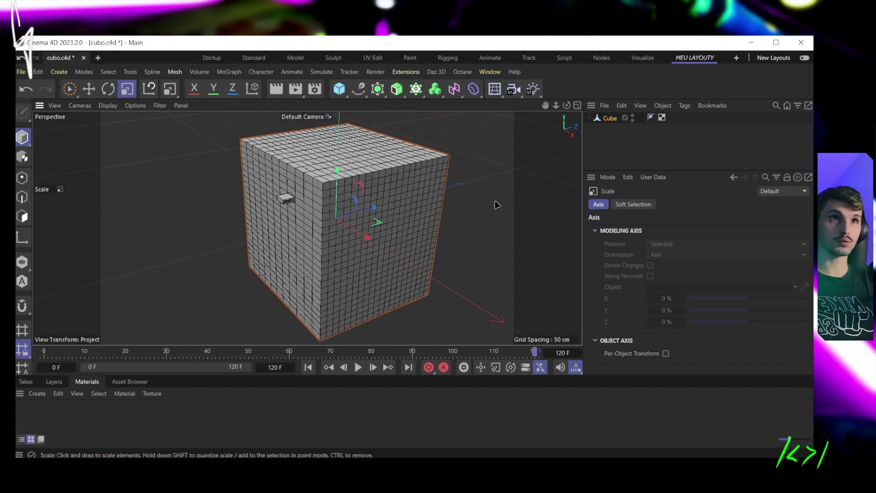
click(90, 90)
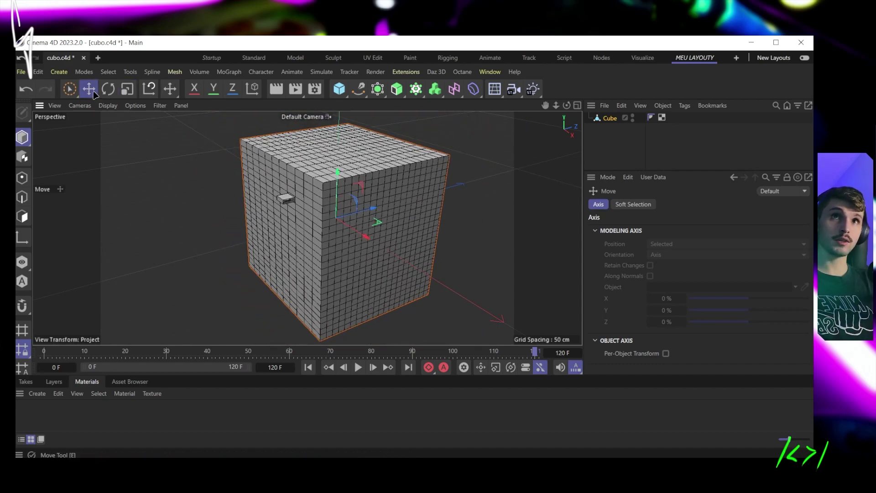
drag(372, 209, 354, 215)
drag(384, 197, 352, 182)
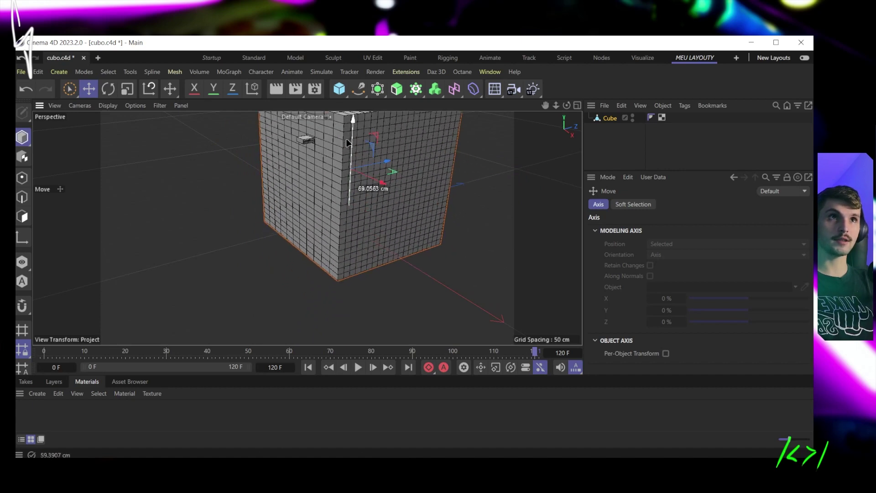
drag(347, 143, 295, 172)
Step: Squash the cube along one axis, then undo the squash
key(r)
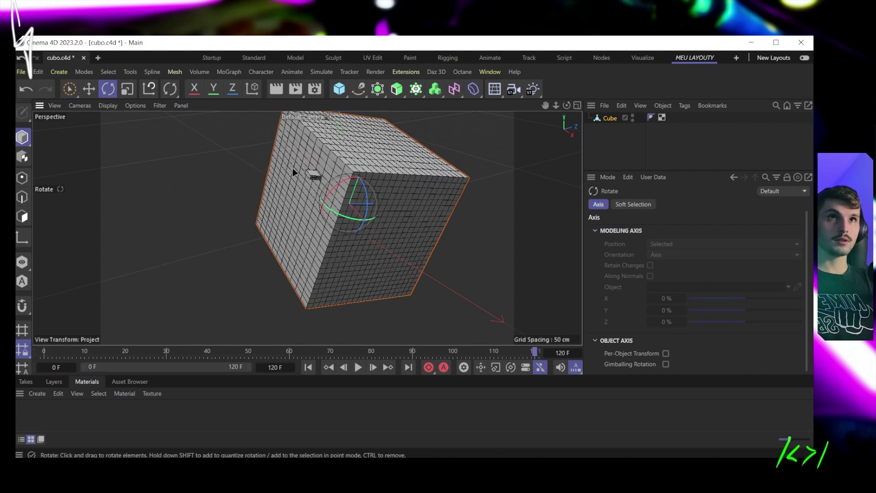
click(128, 90)
mouse_move(366, 143)
mouse_down()
mouse_move(344, 190)
mouse_move(356, 189)
mouse_move(367, 157)
mouse_up()
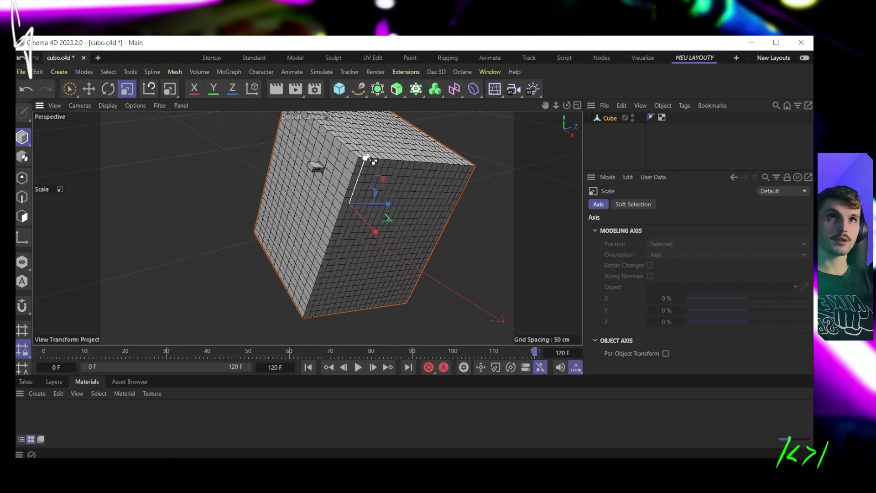
key(ctrl+z)
key(ctrl+z)
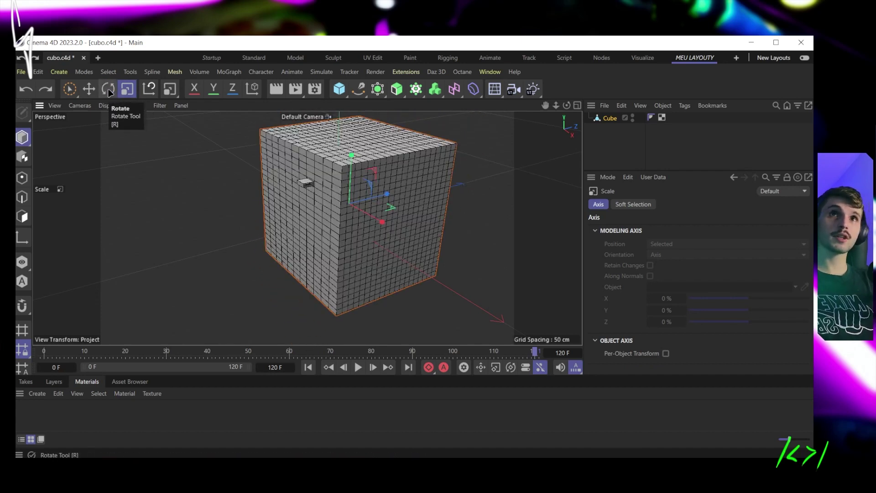
Step: Rotate the cube twice with the X axis locked, then unlock X
click(108, 90)
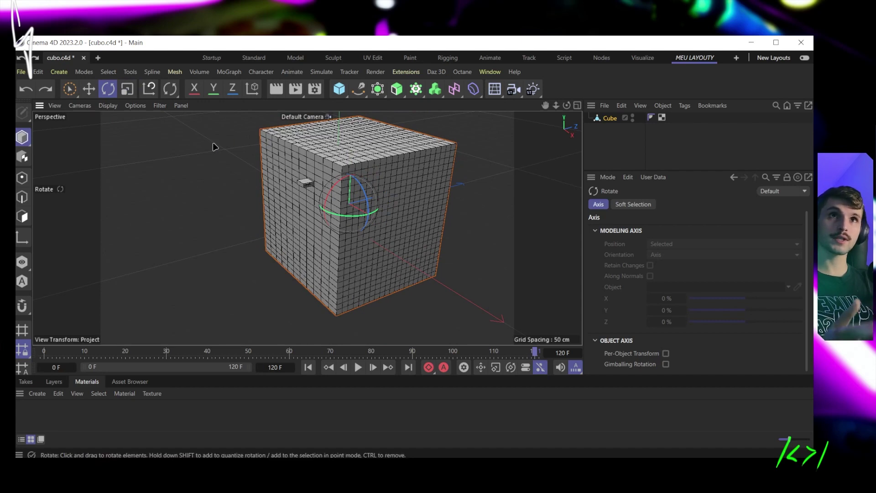
click(198, 97)
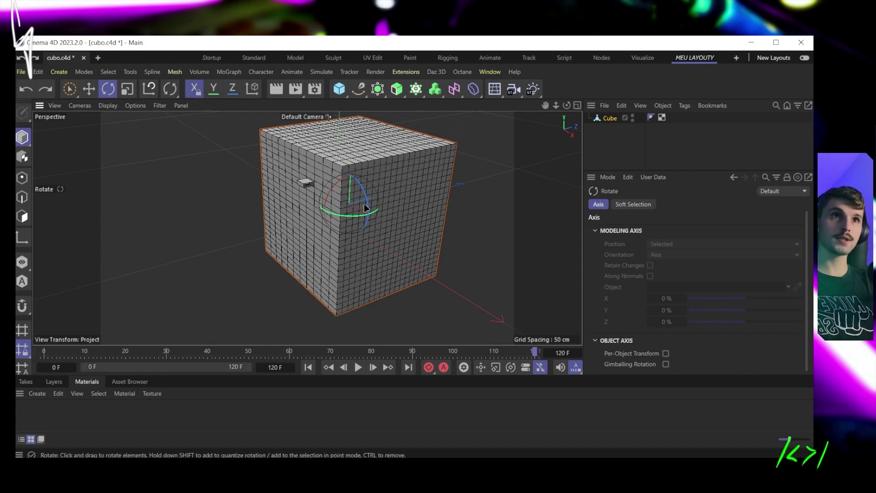
drag(410, 189, 450, 145)
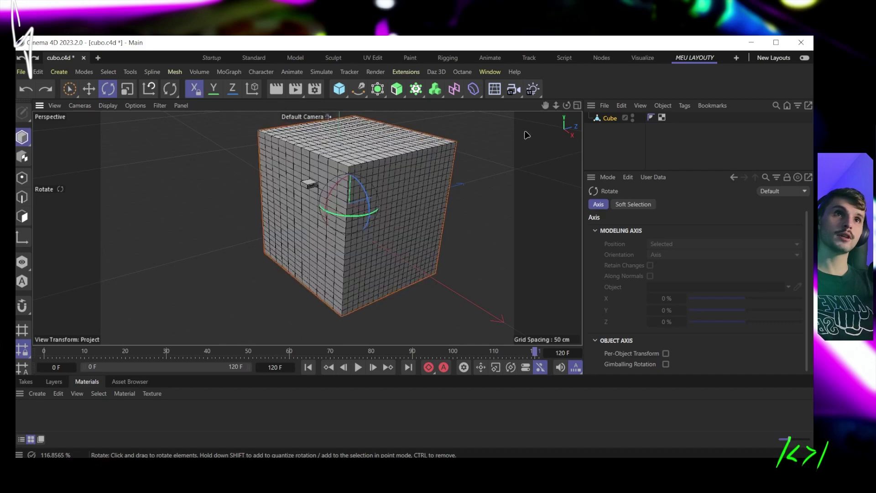
drag(524, 133, 340, 107)
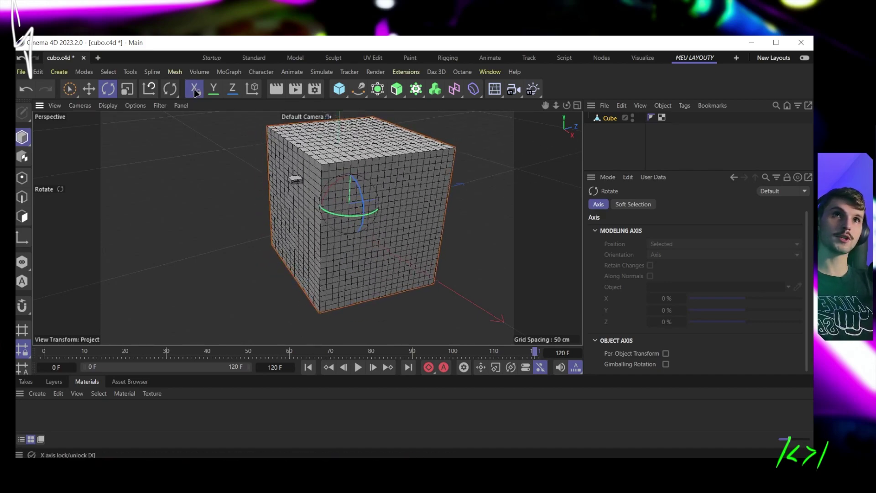
click(194, 89)
Step: Rotate the cube freely, re-lock X, undo, rotate again, and unlock X
drag(477, 172, 374, 201)
key(x)
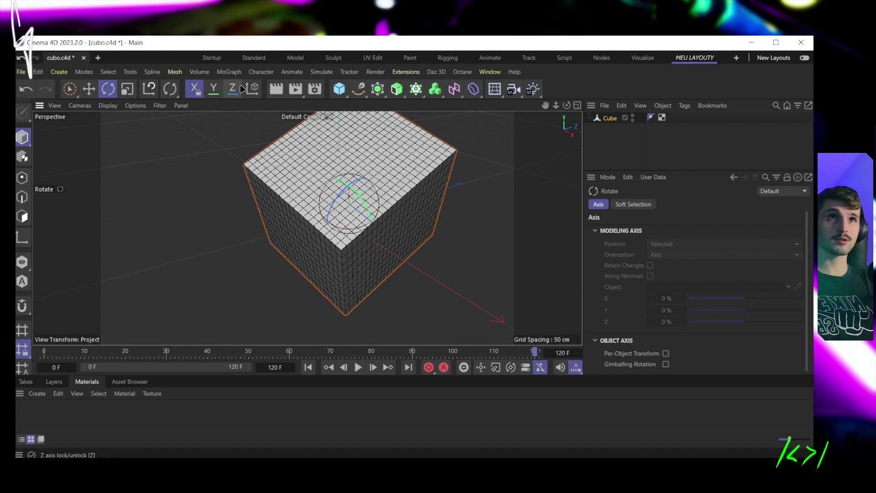
key(ctrl+z)
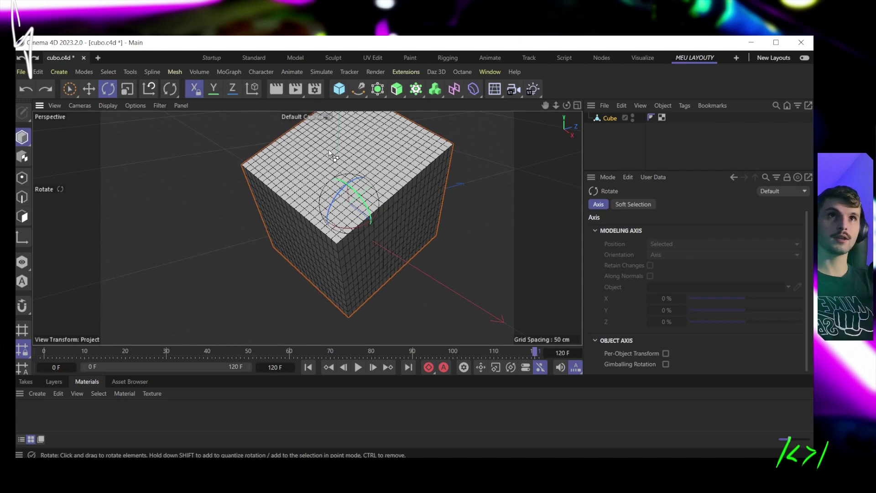
drag(329, 153, 352, 155)
drag(471, 152, 288, 121)
key(x)
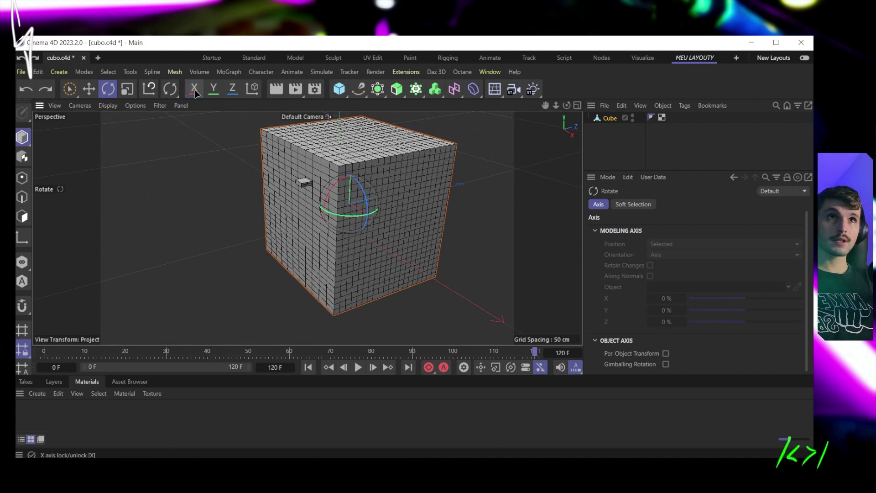
Step: Toggle between world and object coordinates, then orbit the view around the cube
click(256, 94)
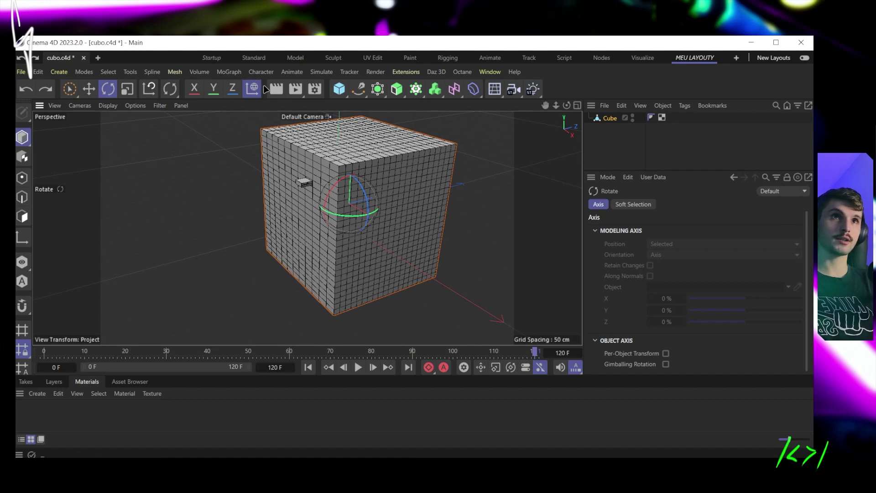
click(255, 94)
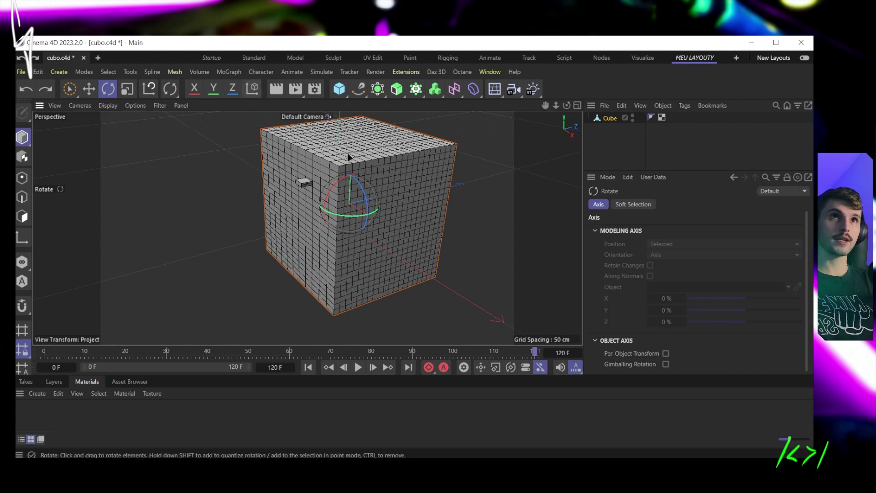
scroll(360, 201, up, 5)
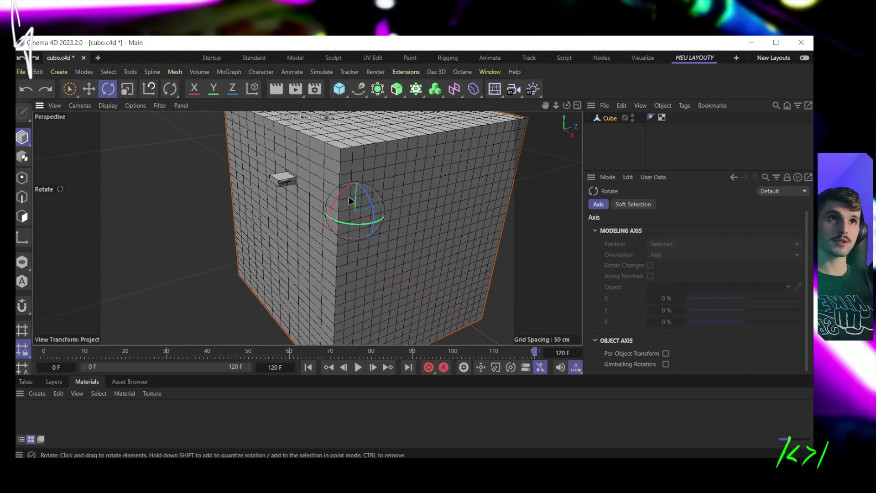
alt+drag(353, 206, 280, 155)
alt+drag(337, 147, 284, 171)
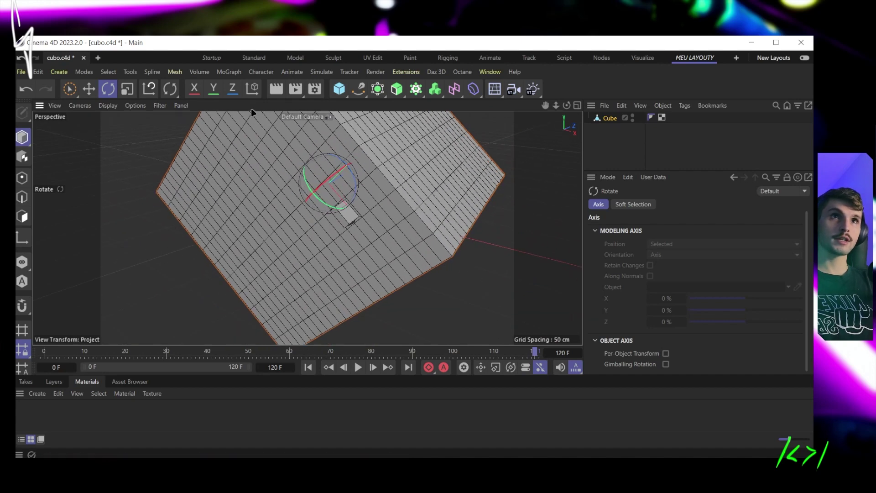
Step: Tilt the cube diagonally onto a corner in world coordinates, then return to object alignment
click(252, 89)
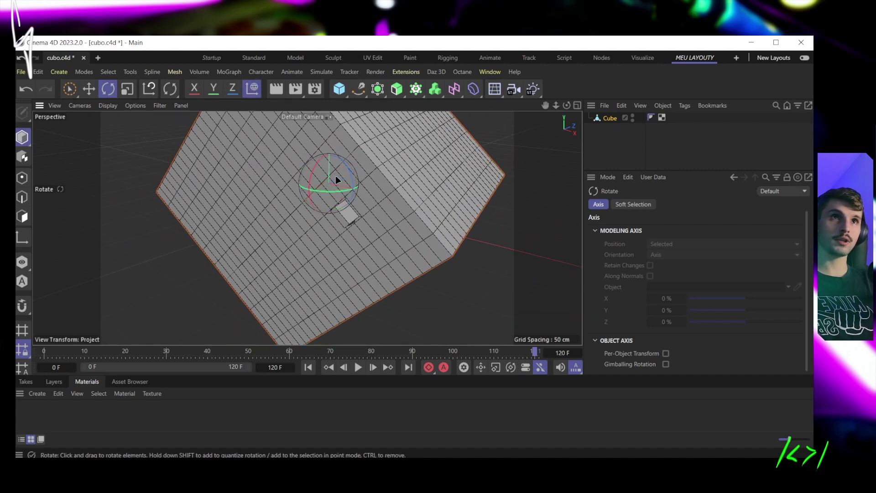
mouse_move(336, 171)
mouse_down()
mouse_move(317, 174)
mouse_move(348, 180)
mouse_move(332, 165)
mouse_move(318, 176)
mouse_move(334, 178)
mouse_up()
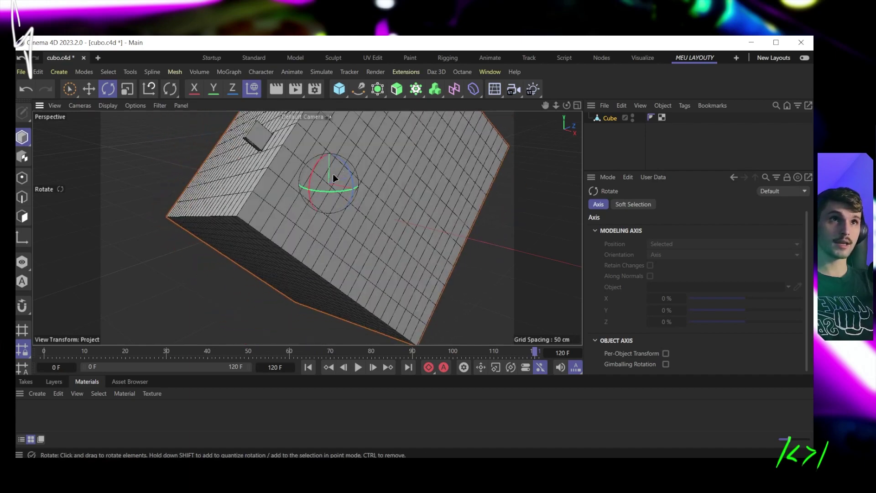
drag(384, 160, 283, 201)
click(250, 89)
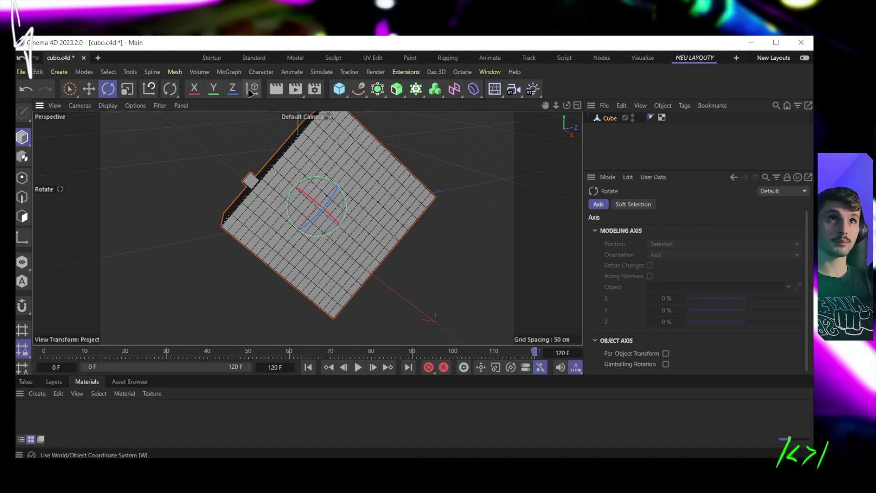
click(250, 90)
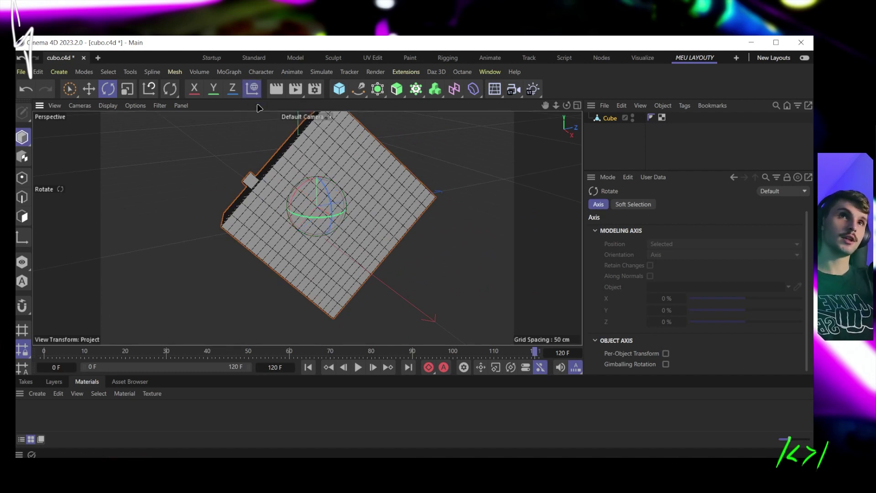
click(250, 90)
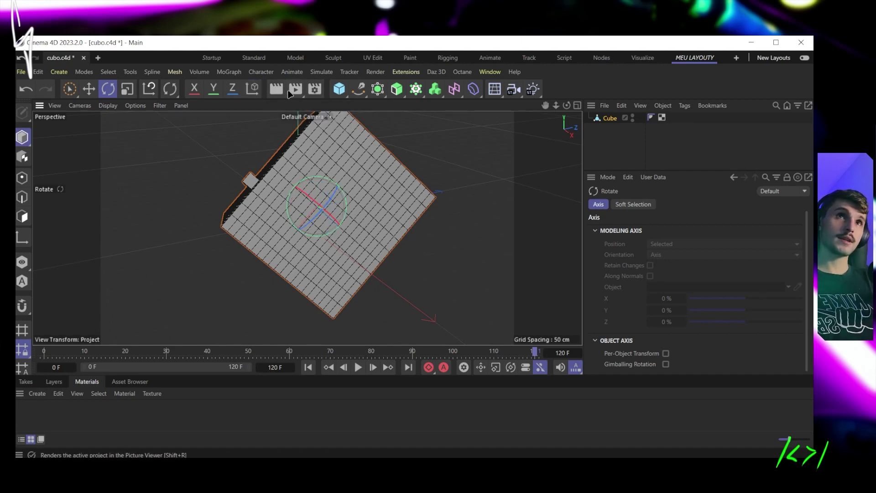
Step: Open Render Settings, keeping the current renderer and the HDTV (16:9) film aspect
click(315, 89)
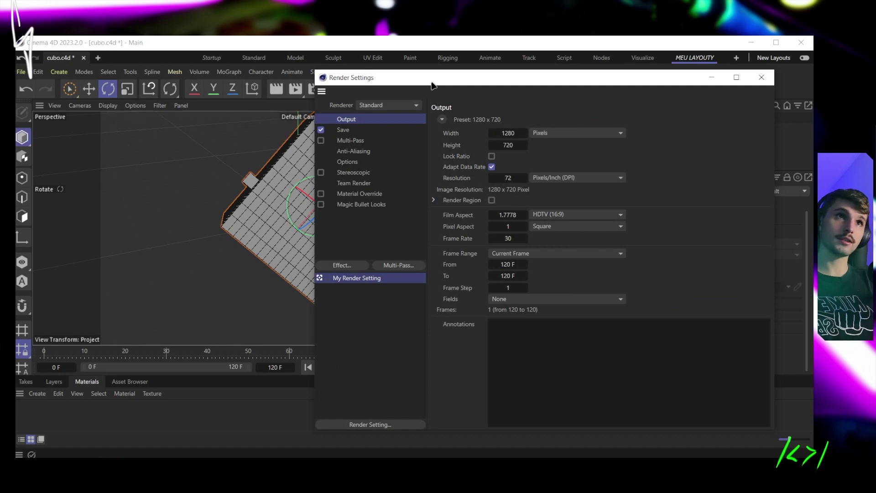
drag(432, 83, 355, 68)
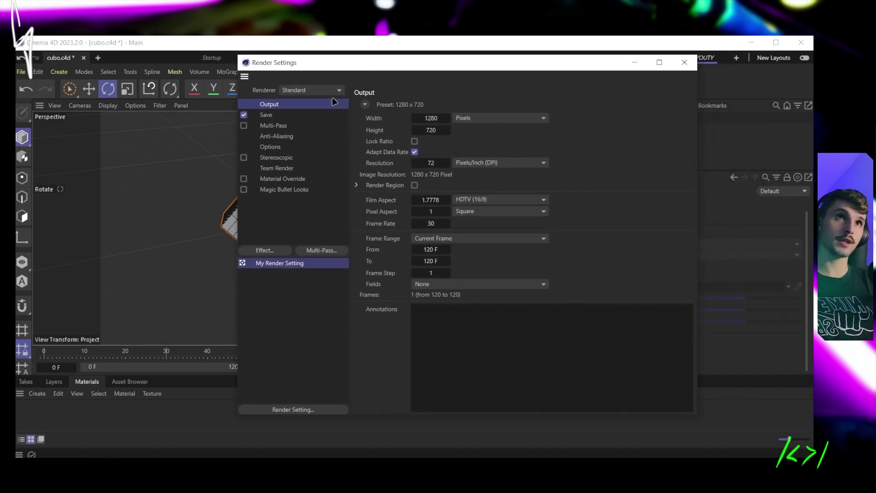
click(307, 91)
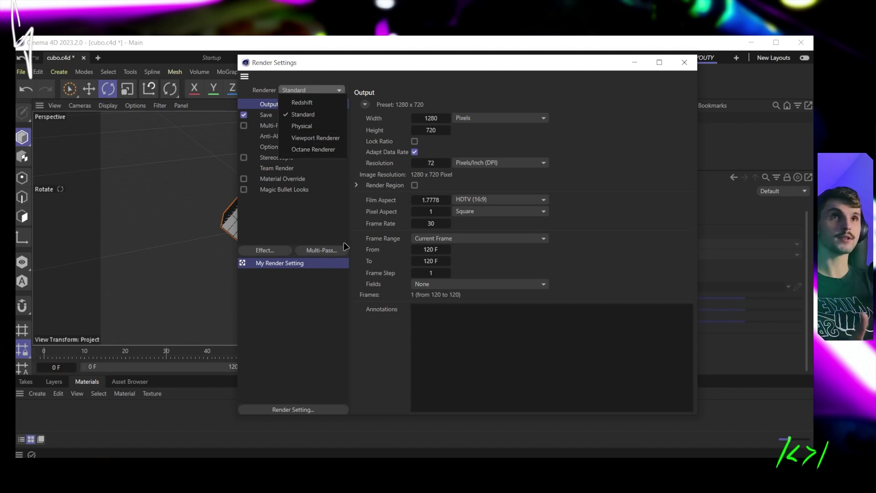
click(329, 223)
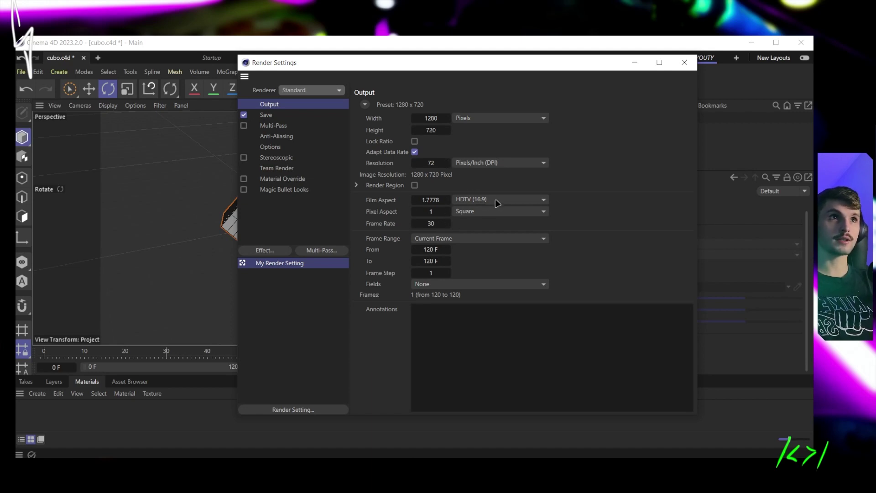
click(511, 201)
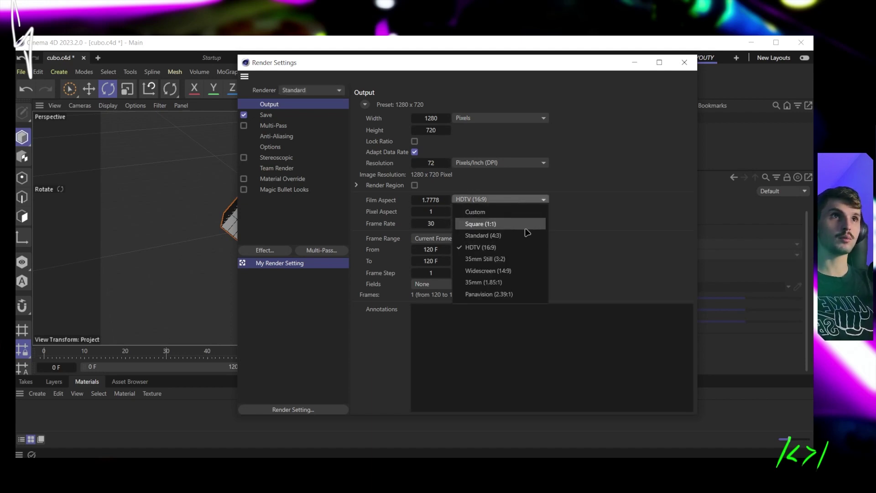
click(595, 212)
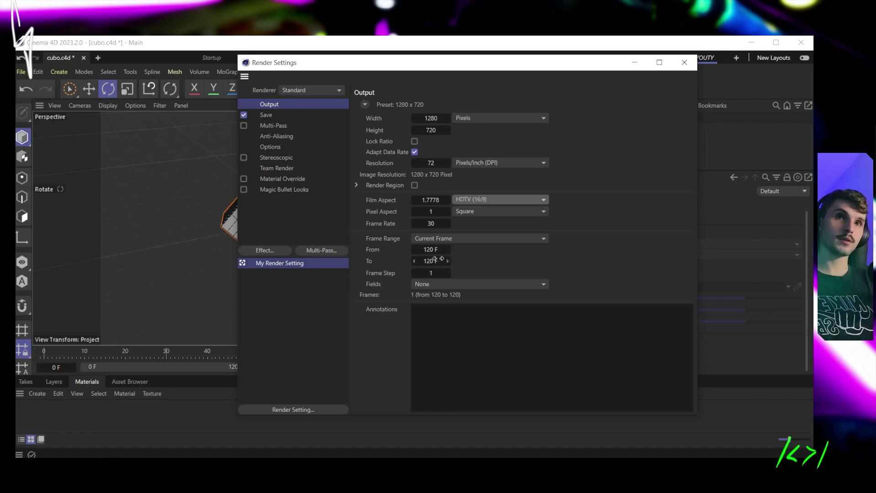
Step: Set the Frame Range to All Frames, 0 to 120
drag(414, 76, 783, 78)
drag(700, 66, 344, 57)
click(466, 233)
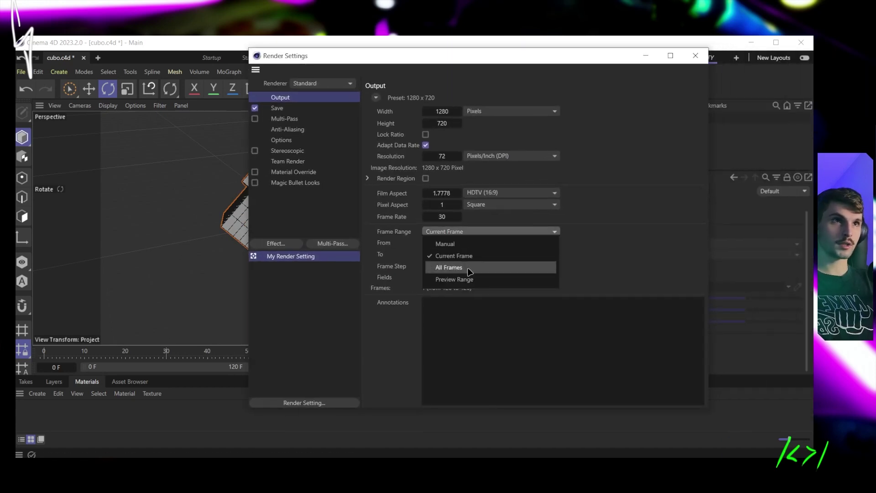
click(470, 268)
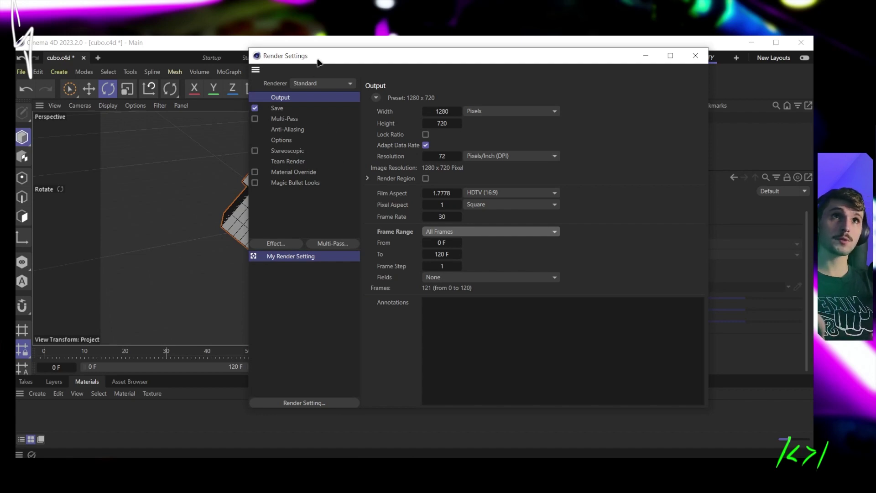
drag(319, 63, 300, 73)
Step: Show the Save options, keeping TIF as the output format, then bring up the renderer list
click(262, 119)
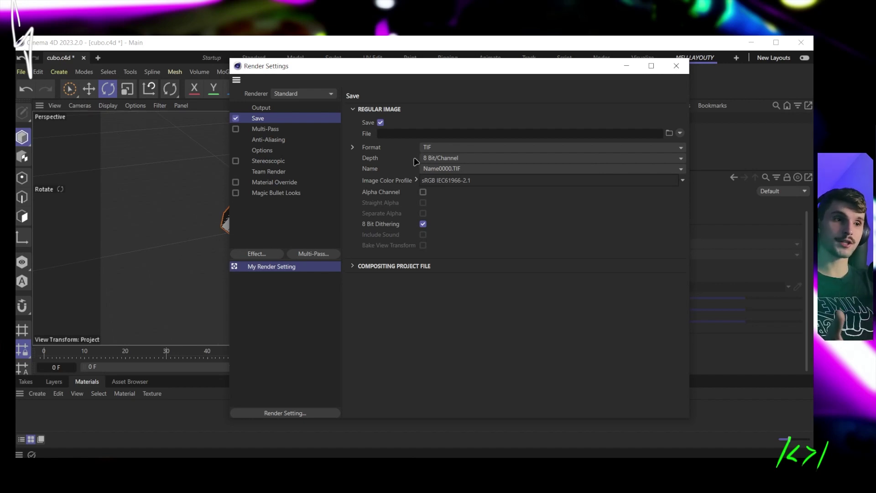
click(451, 148)
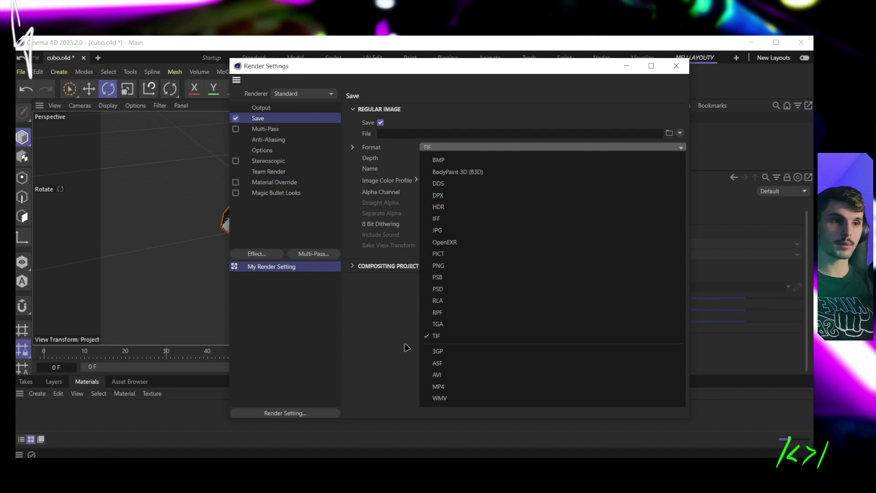
click(377, 363)
click(327, 97)
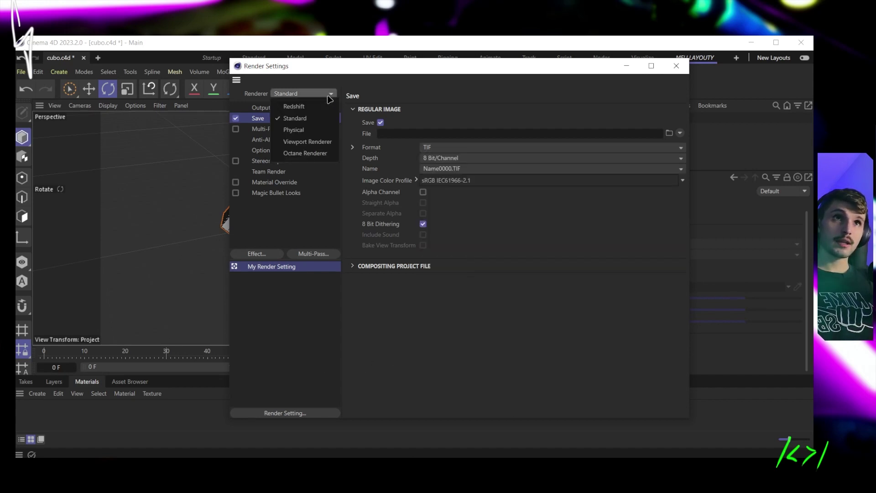
Step: Switch the renderer to Octane Renderer and view its main settings
click(318, 154)
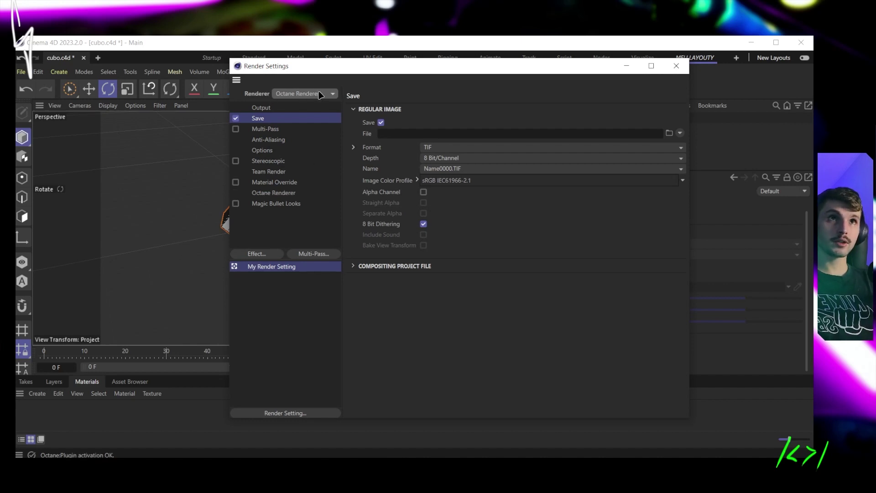
click(282, 193)
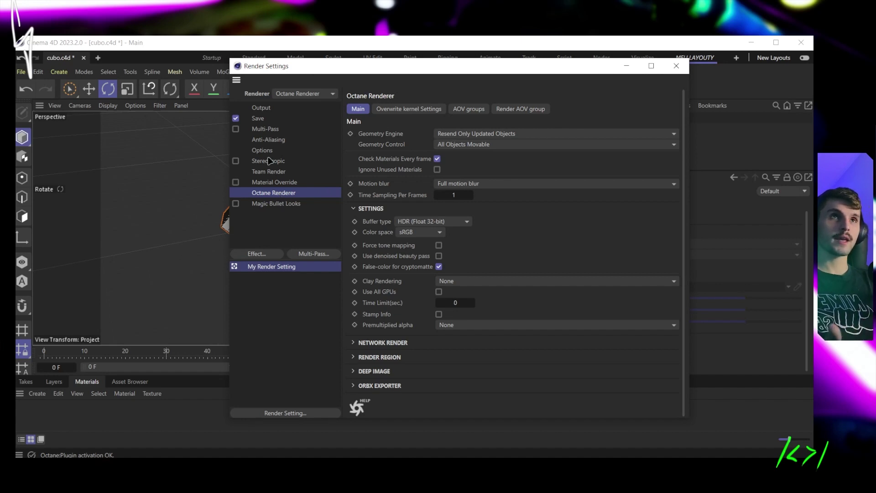
click(299, 94)
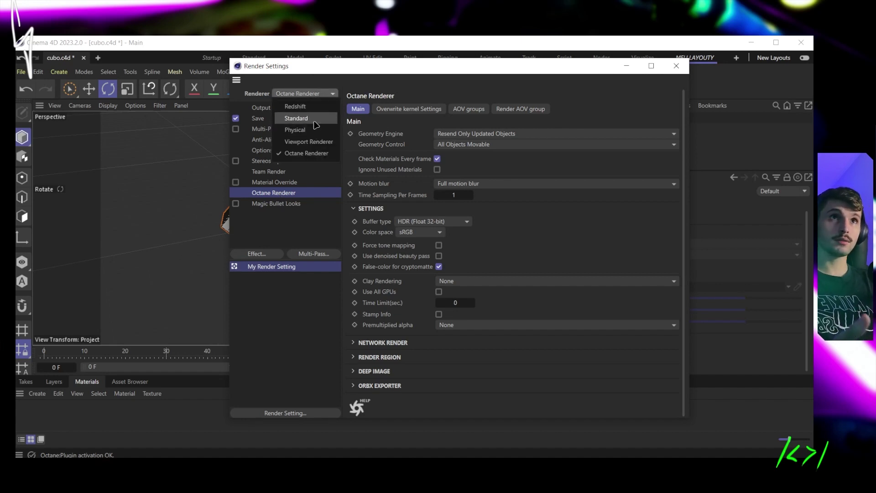
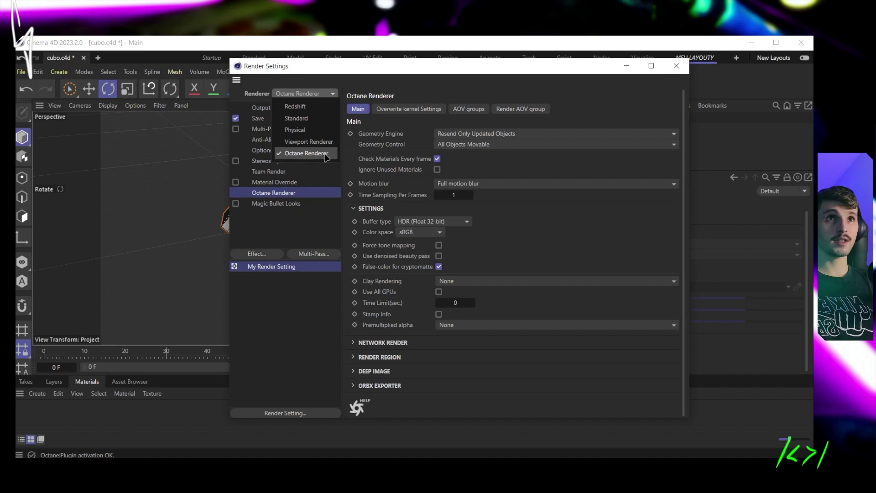
Step: Preview an Octane render of the cube in the viewport, then reopen Render Settings
click(676, 66)
click(676, 65)
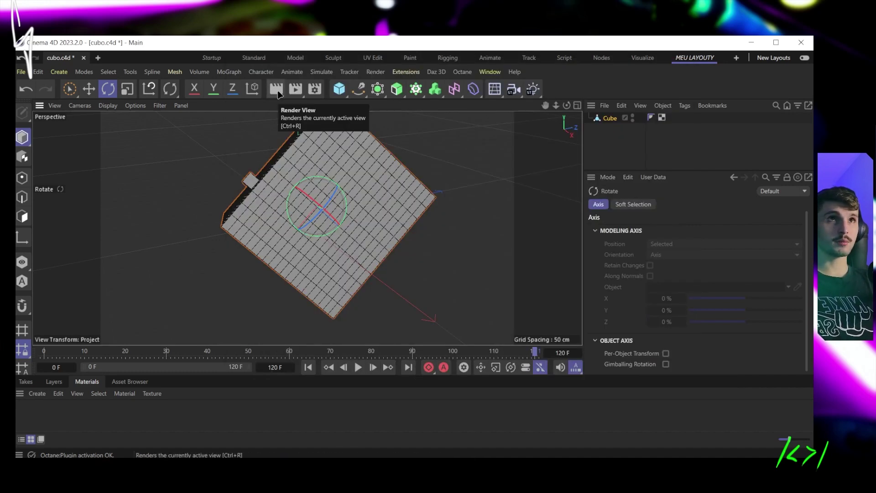
click(277, 90)
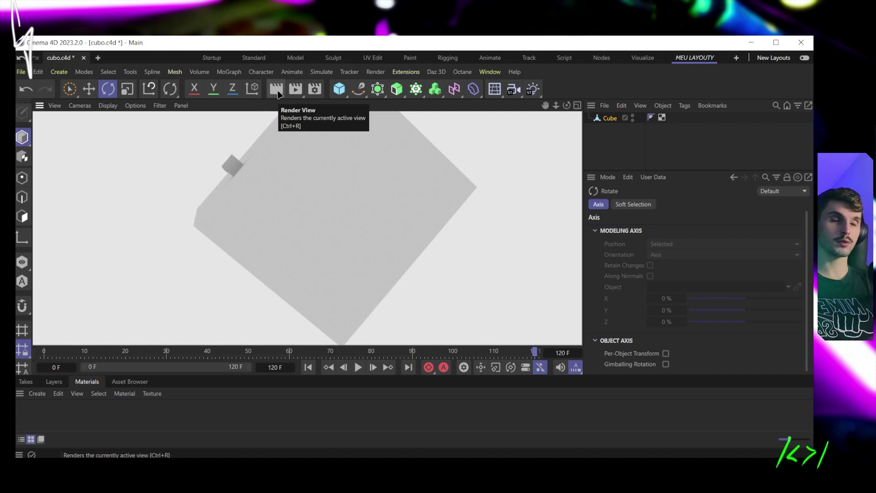
click(316, 89)
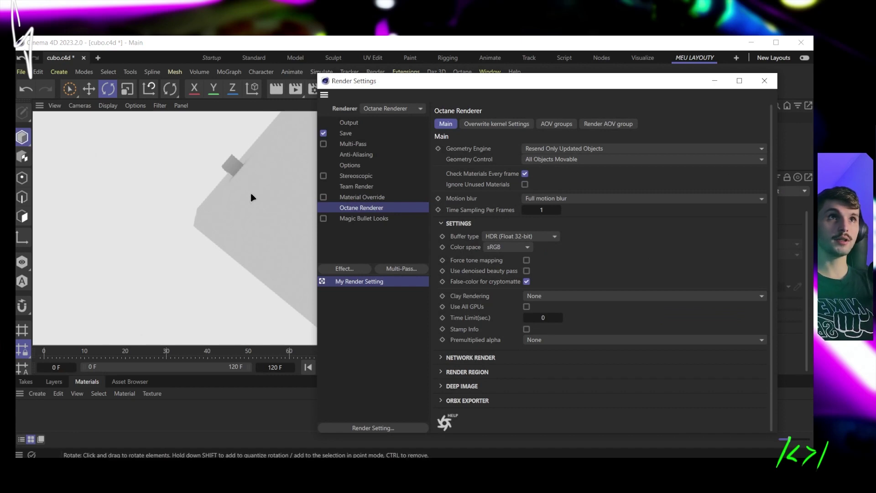
click(186, 209)
Step: Rotate the cube and switch the renderer to Standard
drag(226, 206, 264, 223)
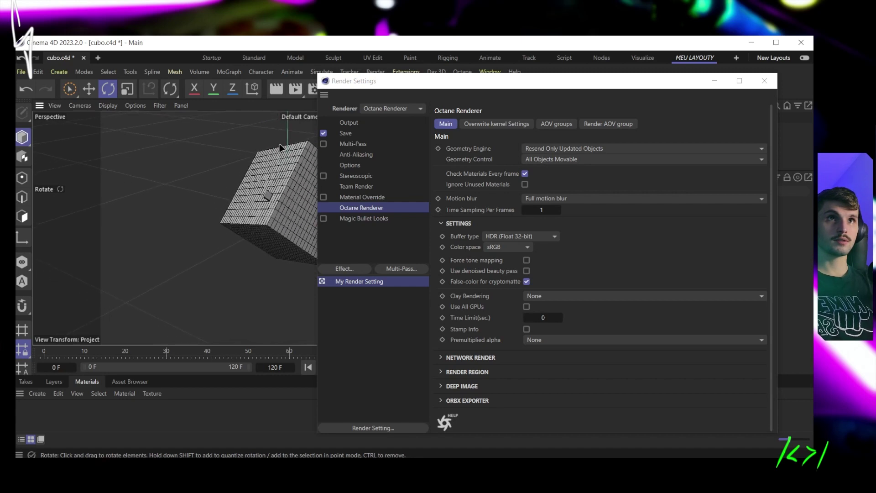
drag(458, 87, 667, 102)
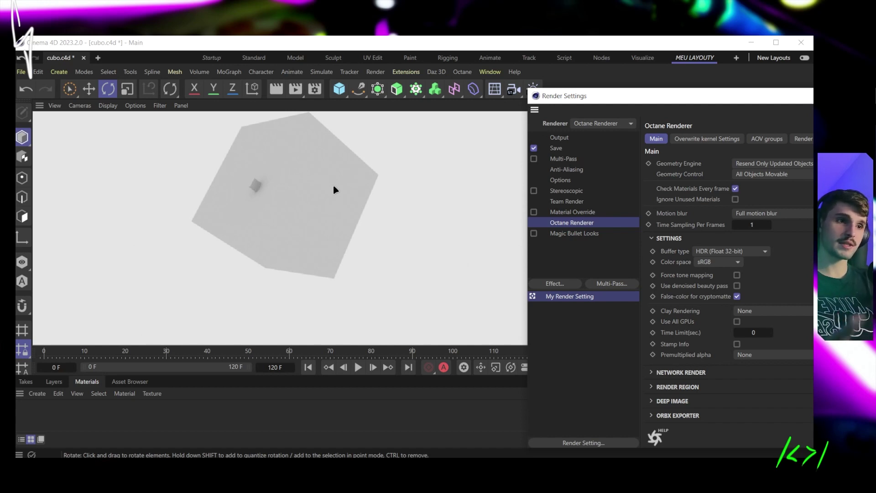
drag(720, 105, 527, 85)
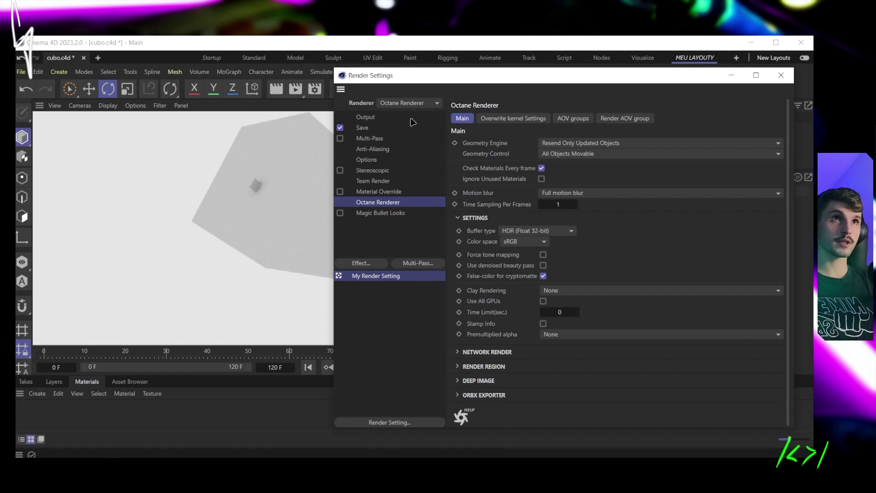
click(401, 104)
click(413, 130)
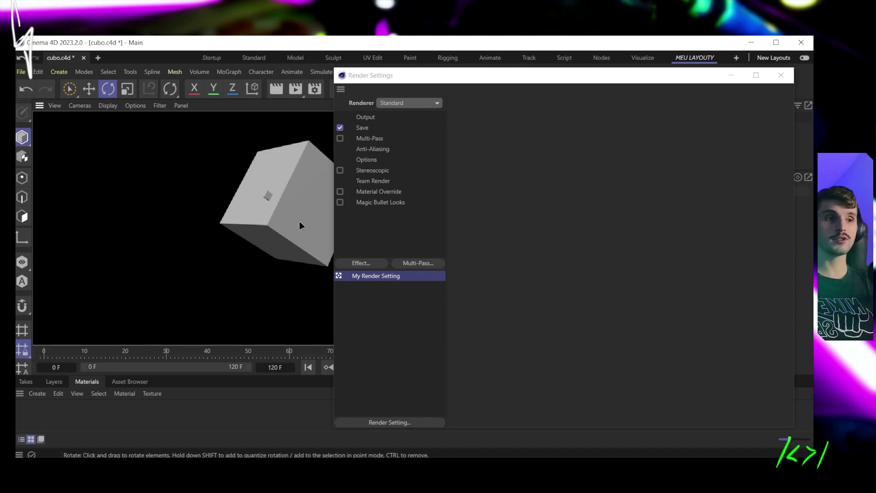
Step: Switch back to Octane for another viewport render, then set the renderer to Standard
click(411, 104)
click(417, 162)
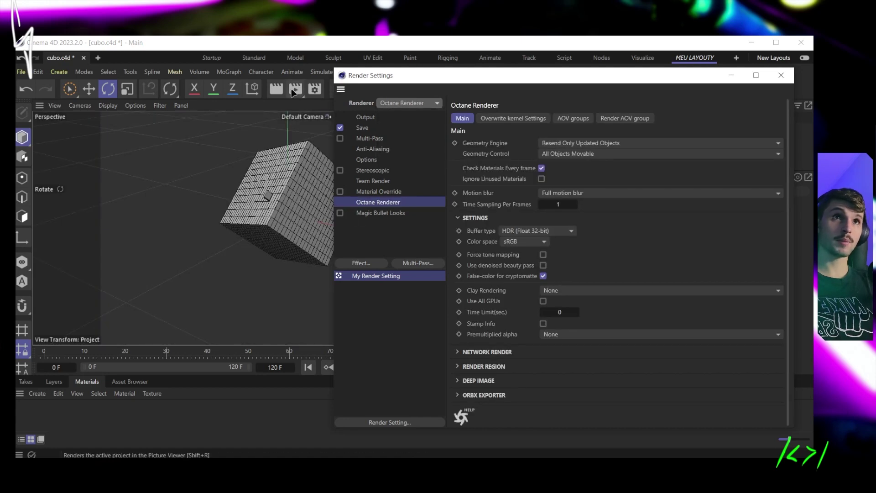
click(280, 91)
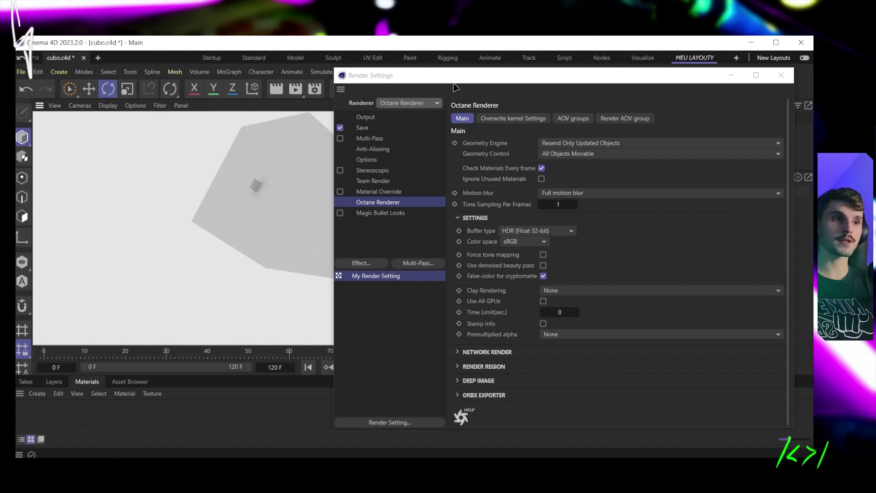
click(432, 106)
click(402, 114)
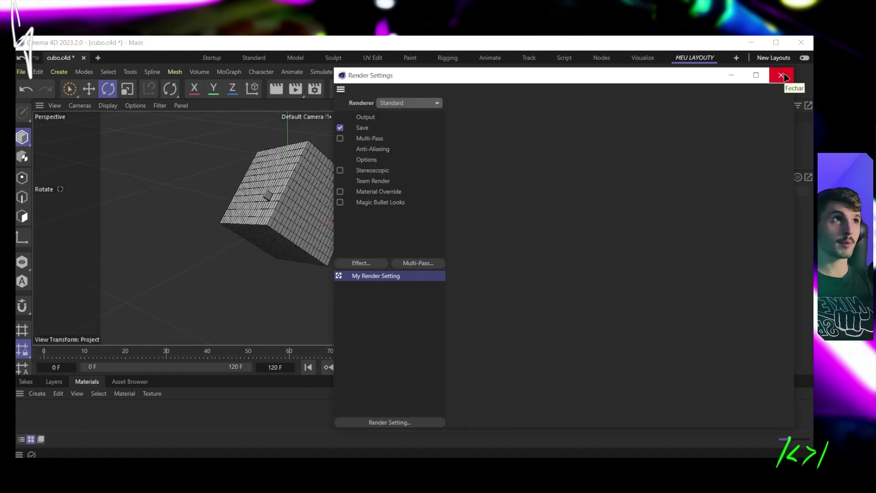
Step: Close Render Settings, then select and deselect the cube in the Object Manager
click(781, 77)
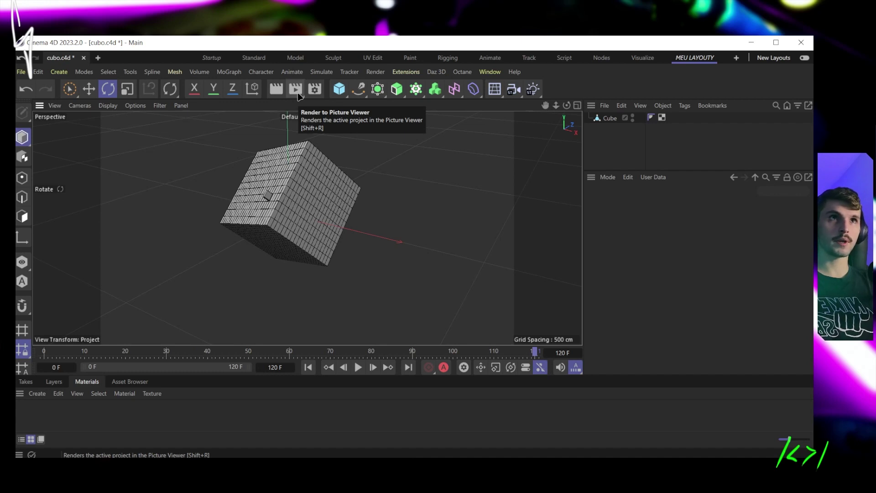
click(610, 118)
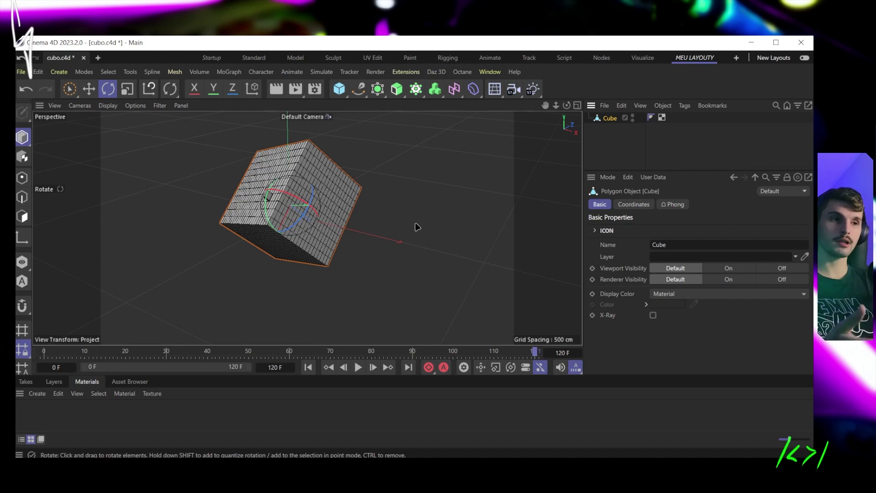
click(619, 157)
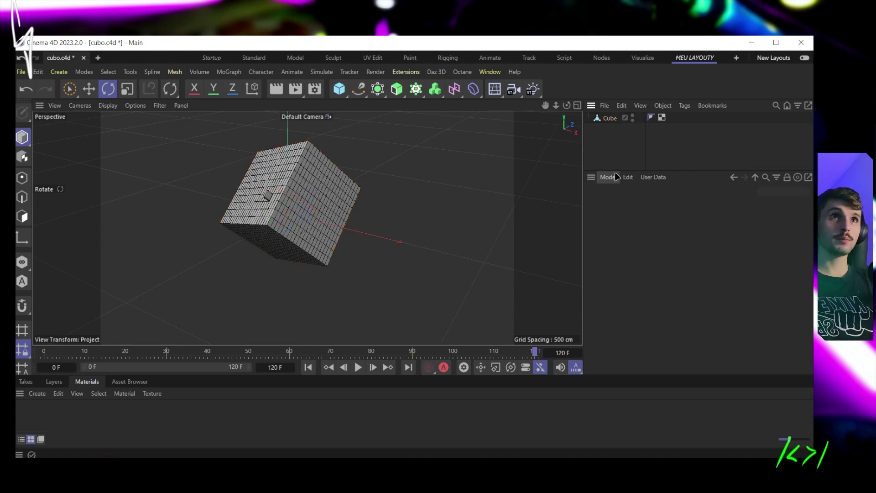
click(614, 118)
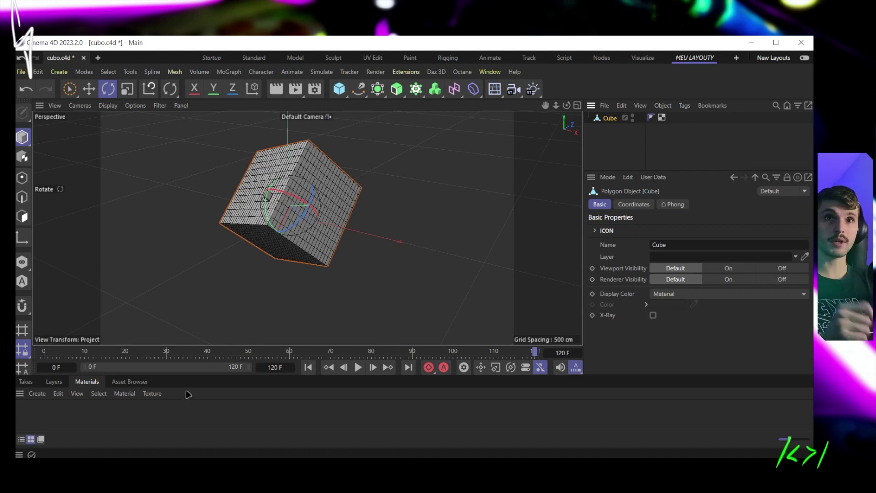
click(401, 269)
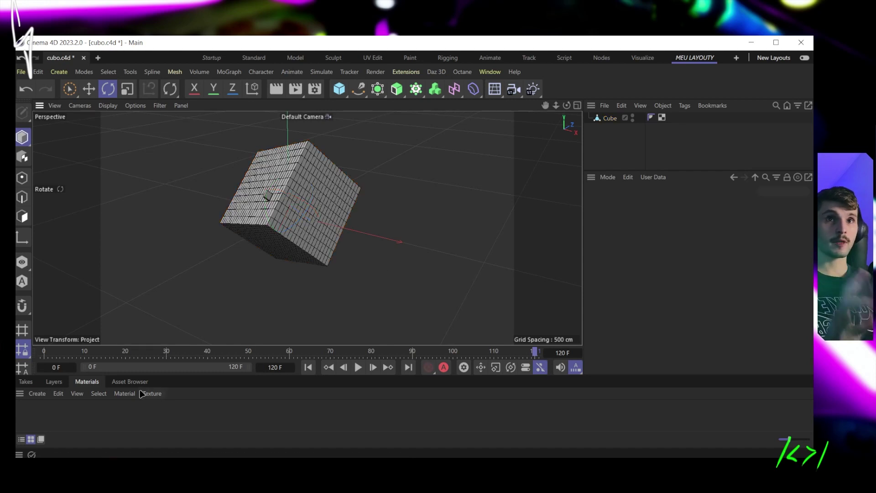
Step: Create the material Mat and set its hue to 65° and saturation to 100%
double_click(91, 416)
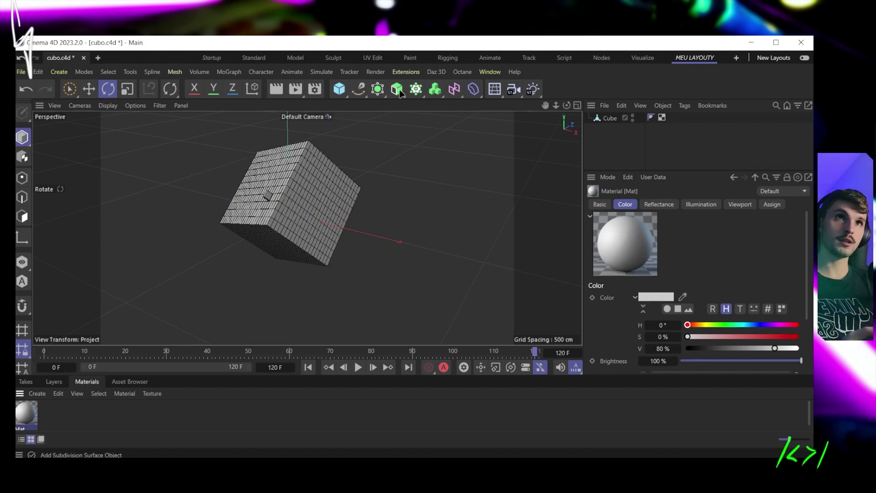
click(488, 72)
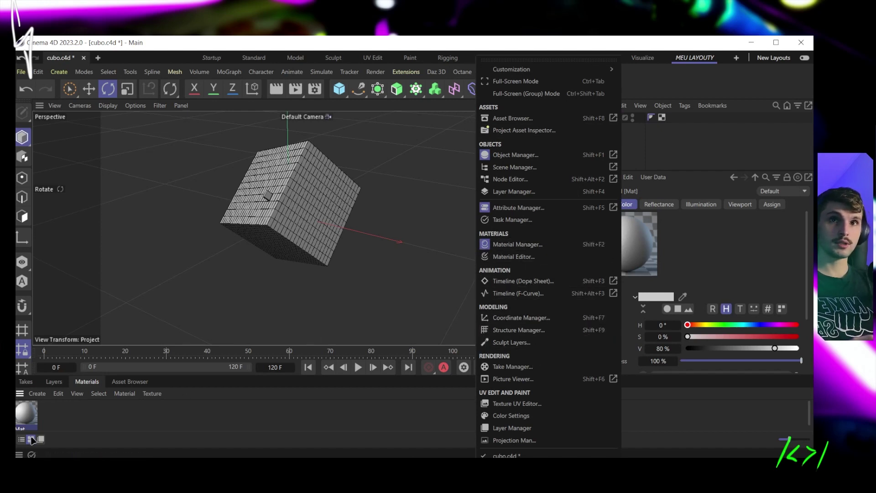
click(60, 420)
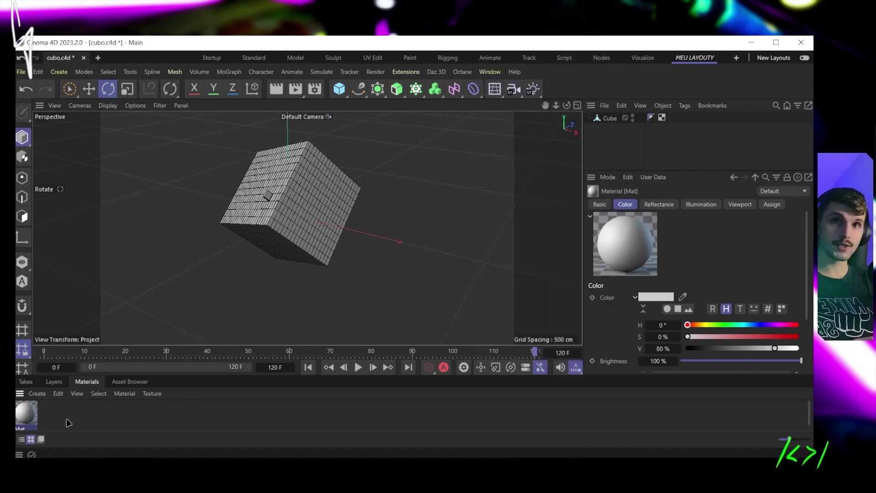
double_click(28, 427)
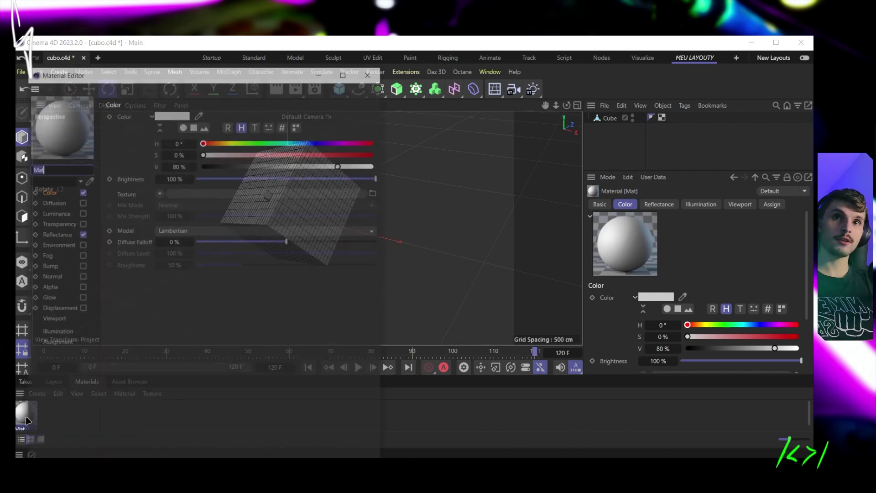
drag(162, 75, 197, 68)
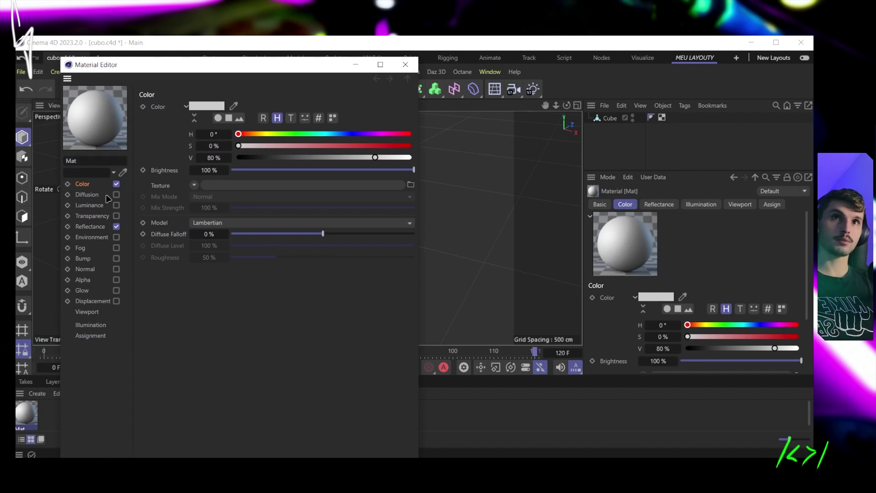
click(270, 134)
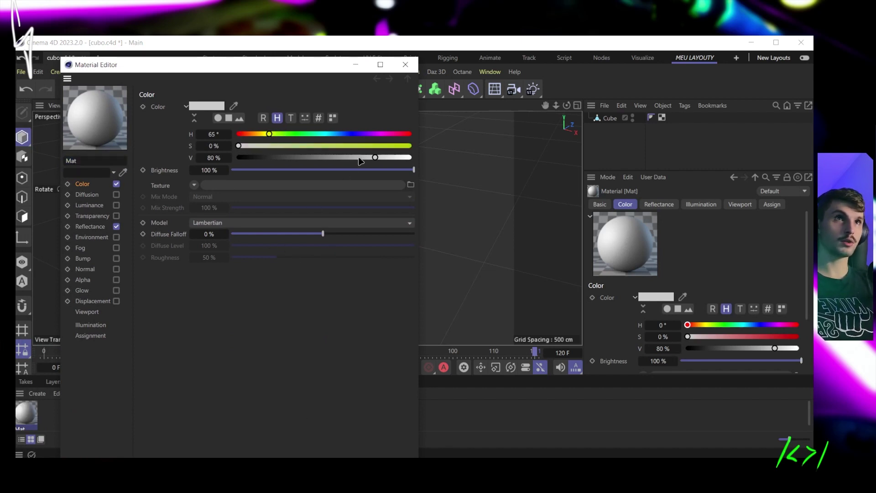
drag(365, 146, 411, 146)
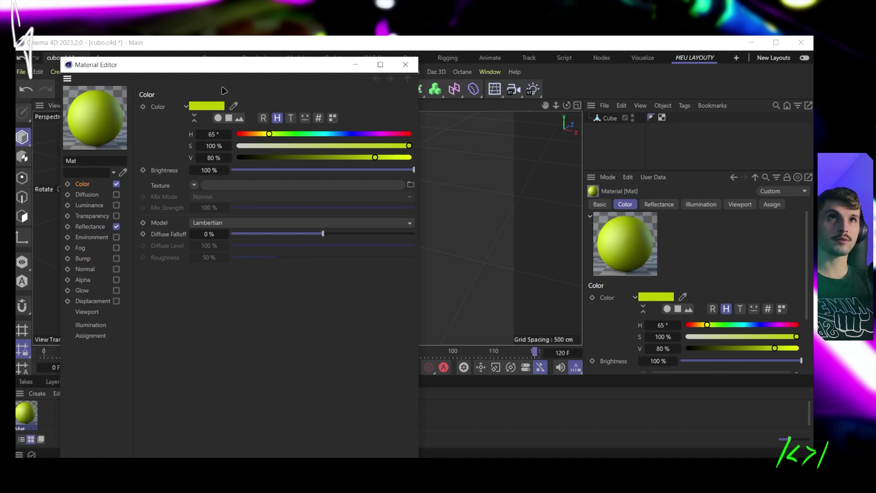
Step: Drag Mat onto the cube and deselect the new material tag
drag(200, 64, 874, 64)
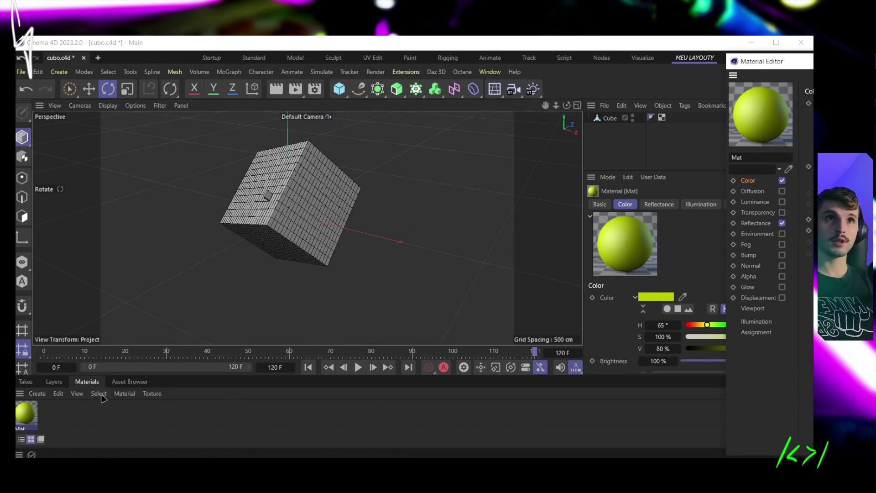
drag(31, 418, 316, 203)
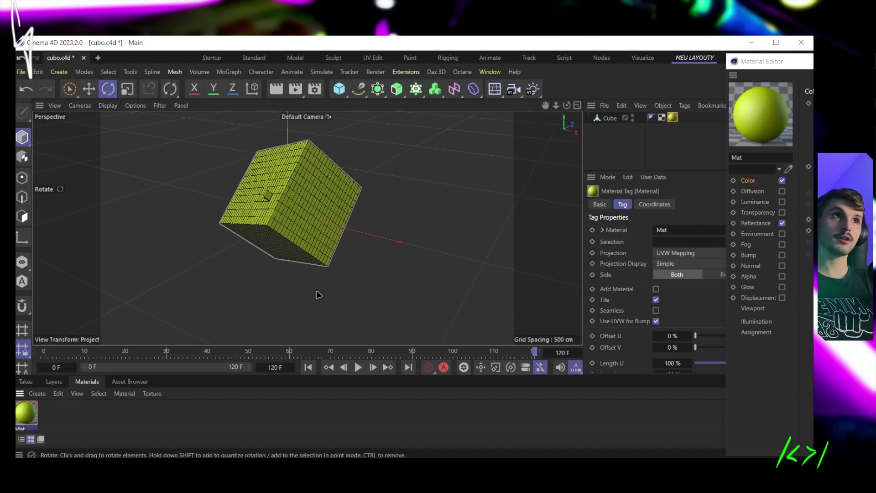
click(407, 285)
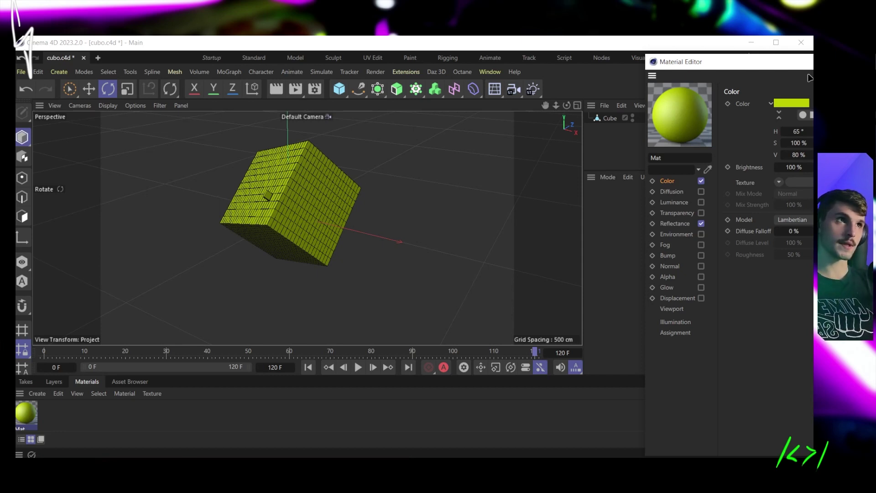
drag(750, 64, 245, 51)
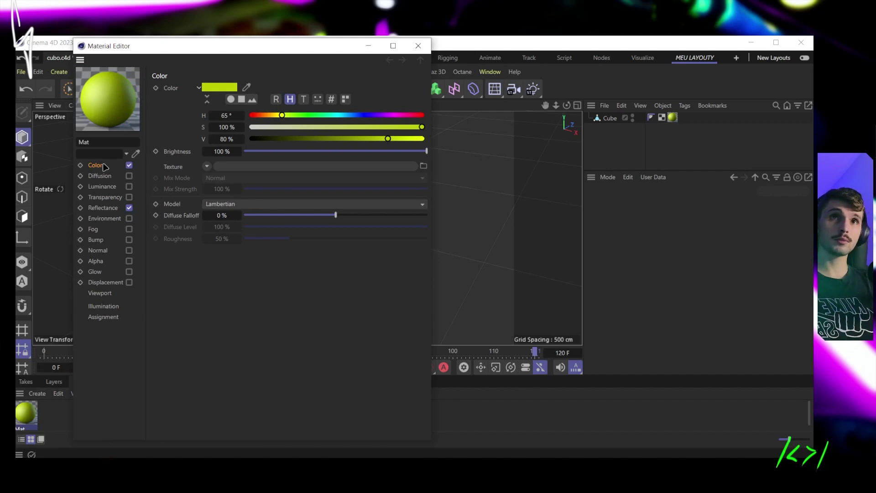
Step: Add a Beckmann reflection layer to Mat's Reflectance channel
click(99, 209)
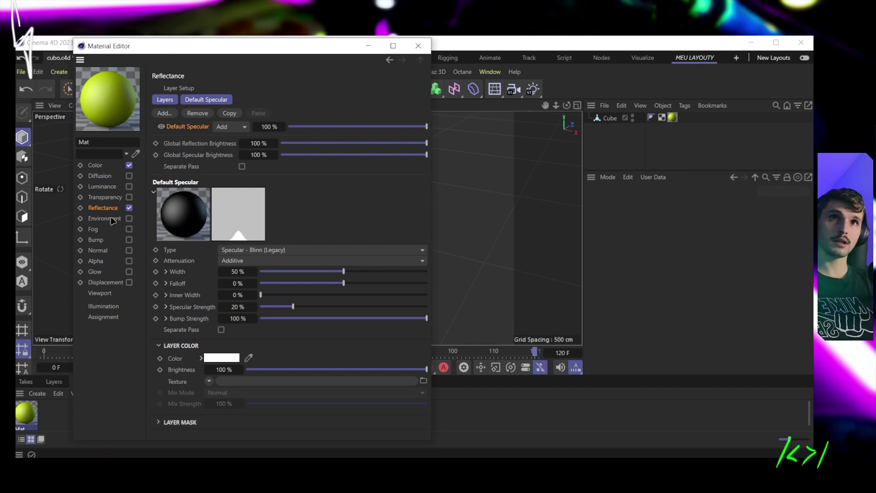
click(171, 114)
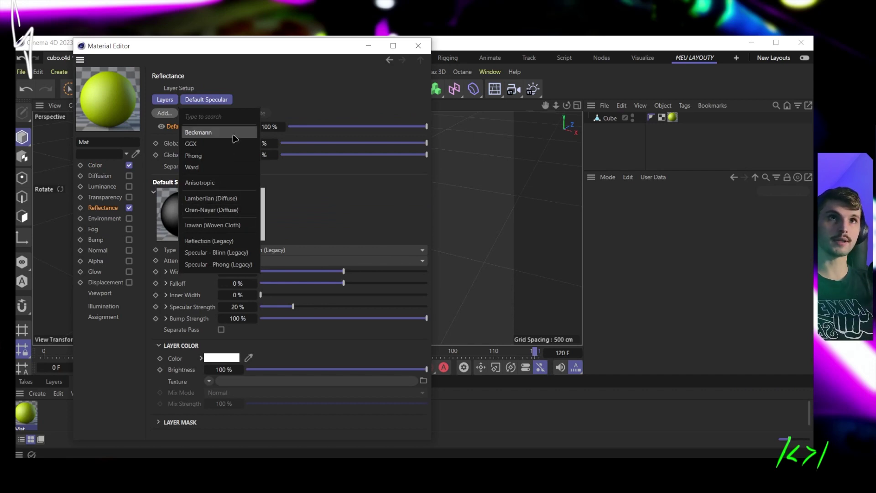
click(202, 136)
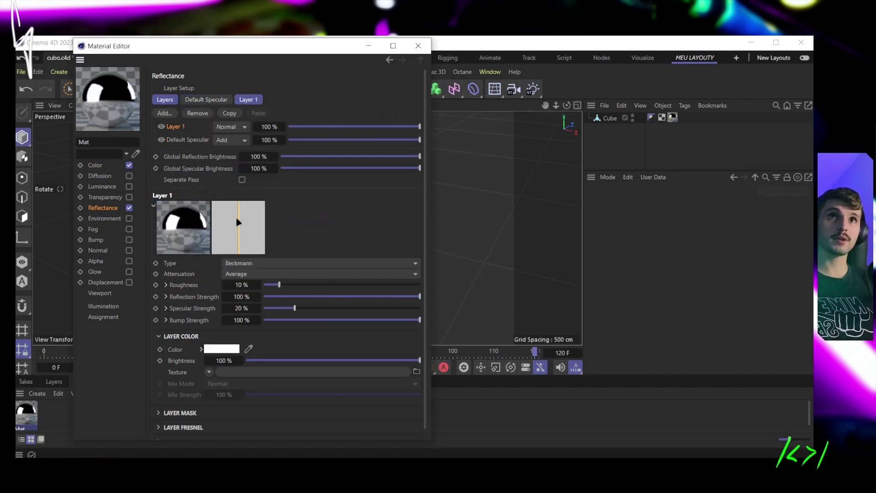
drag(264, 46, 630, 47)
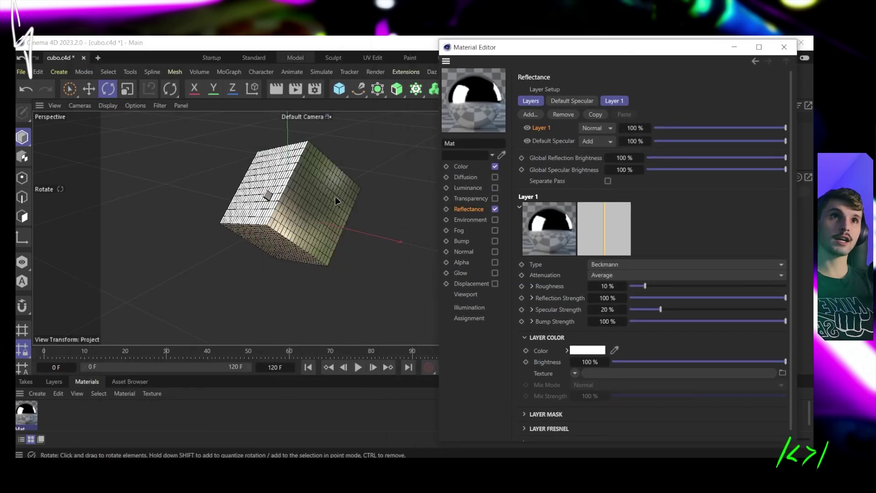
drag(618, 49, 242, 55)
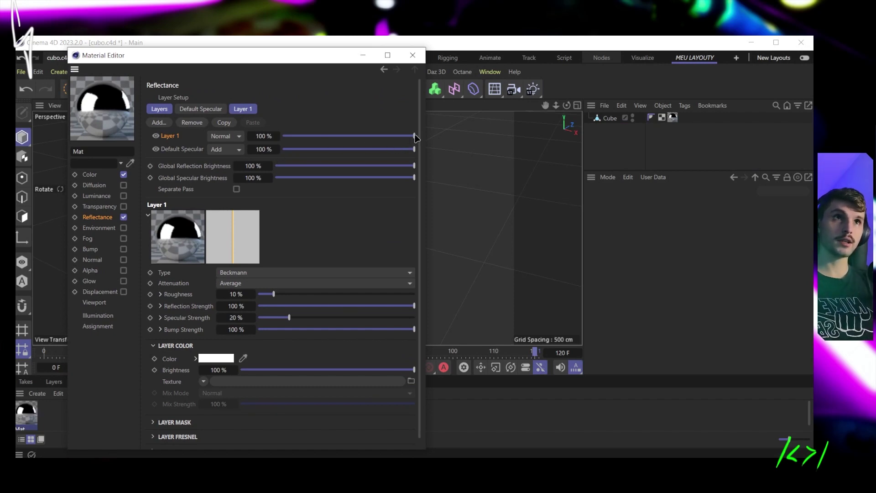
Step: Lower Layer 1's strength to 26%, preview the glossy cube, and close the Material Editor
drag(414, 135, 317, 138)
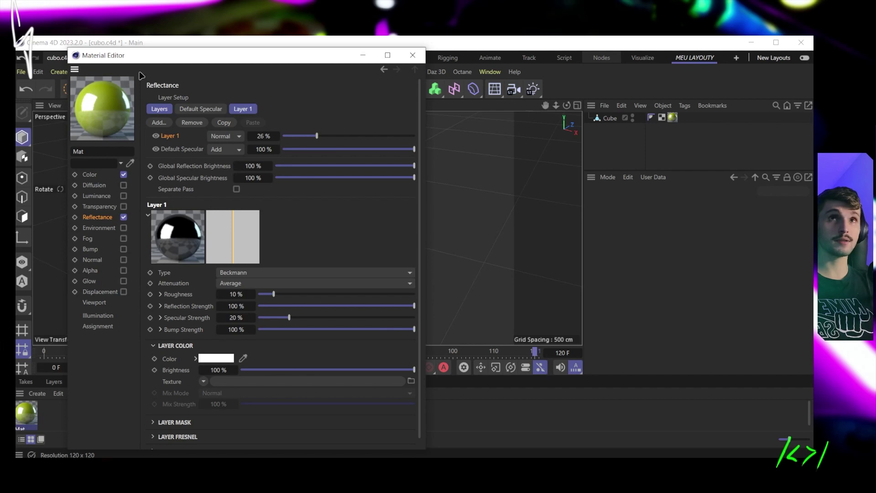
drag(142, 56, 531, 57)
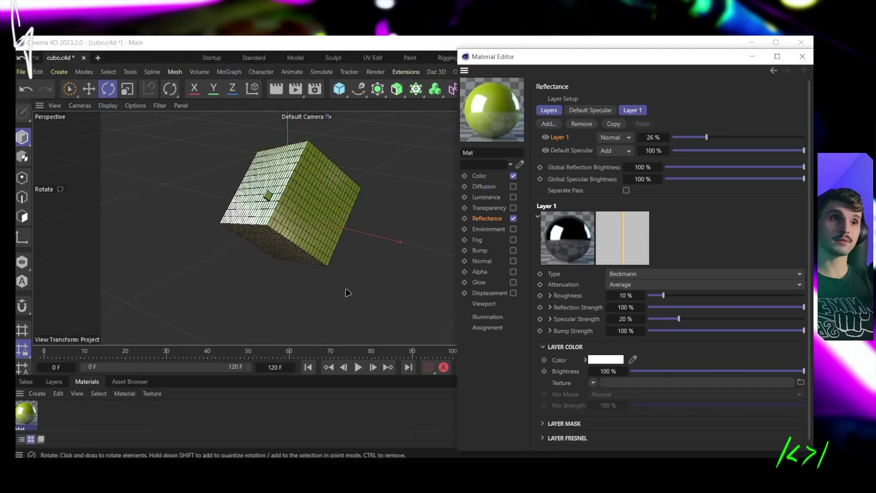
click(275, 88)
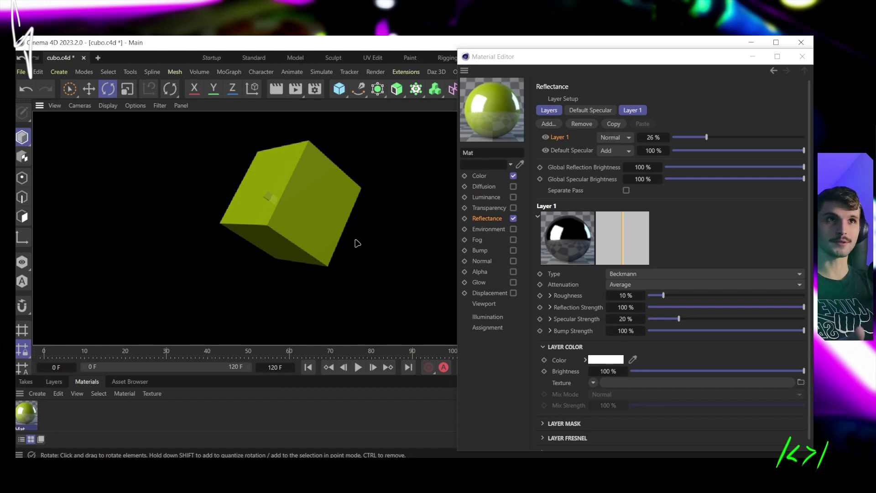
click(365, 233)
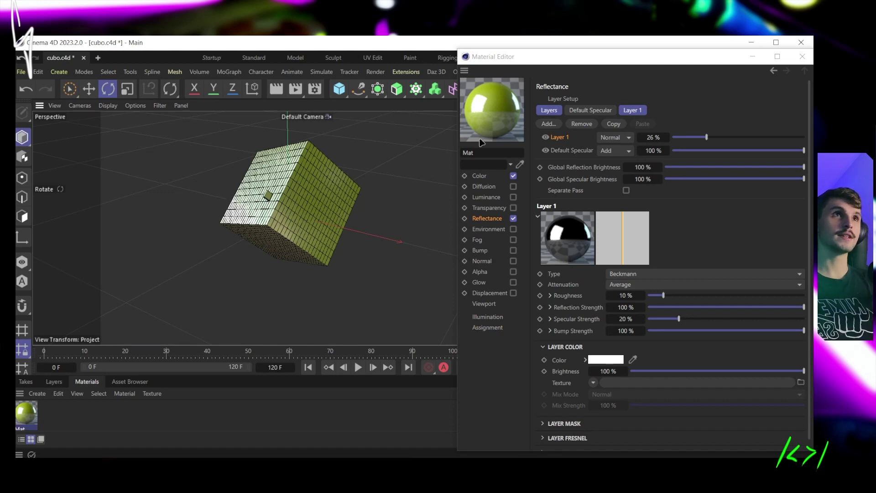
click(752, 56)
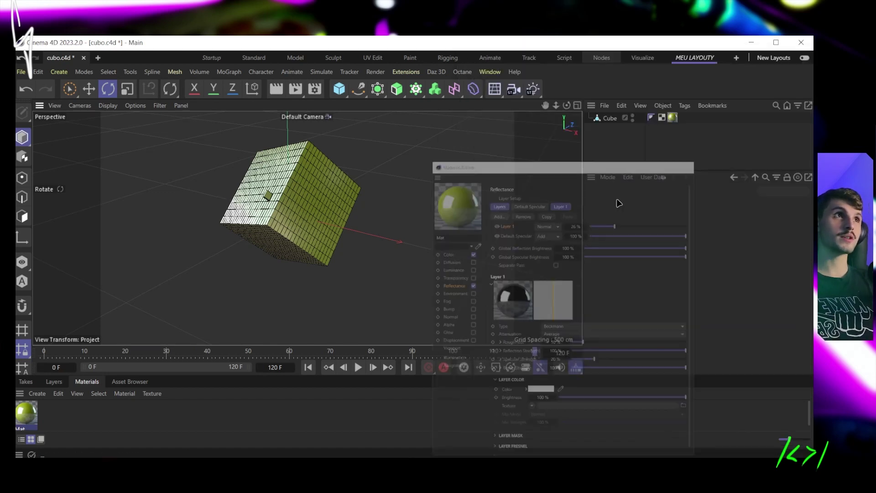
Step: Add a Sky object from the environment objects list and preview the render
click(494, 89)
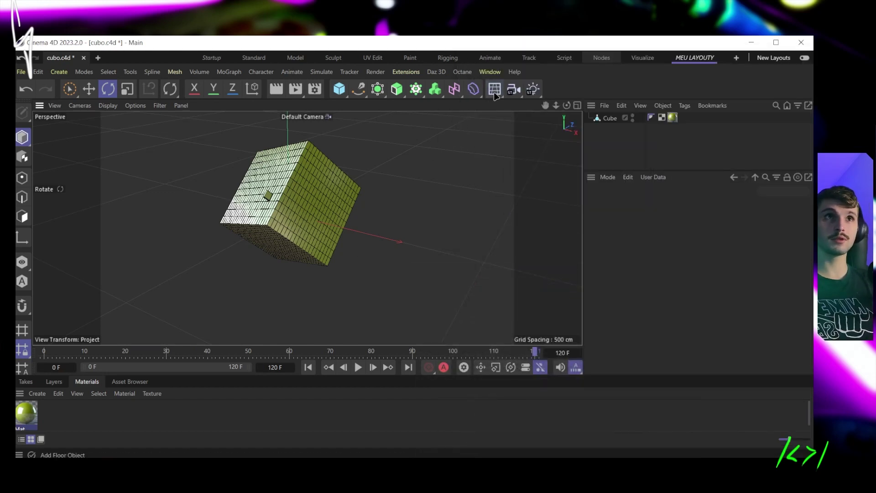
click(495, 94)
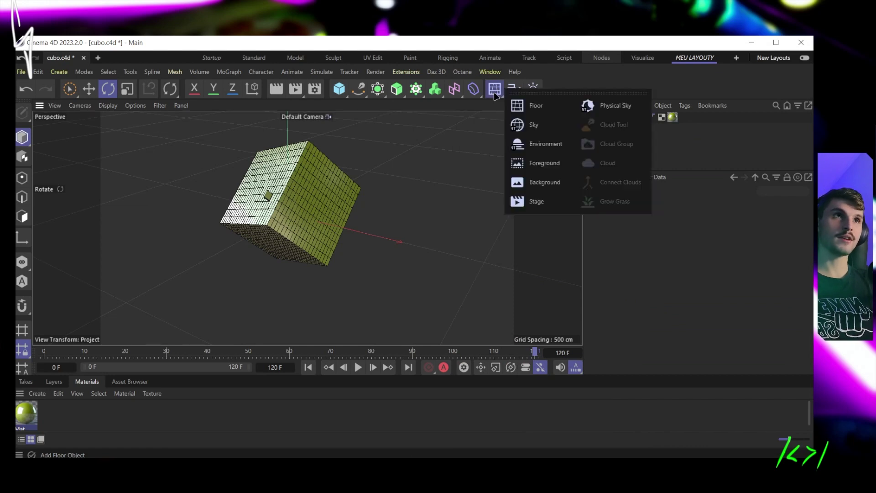
click(542, 124)
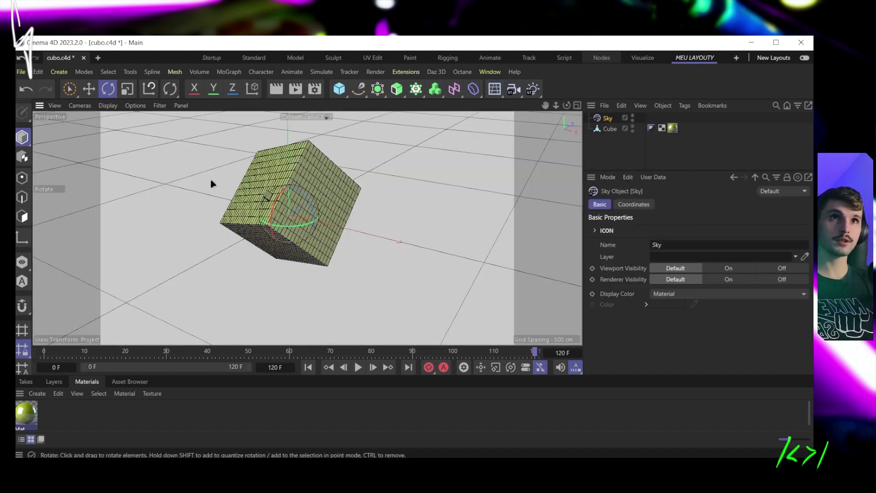
click(272, 90)
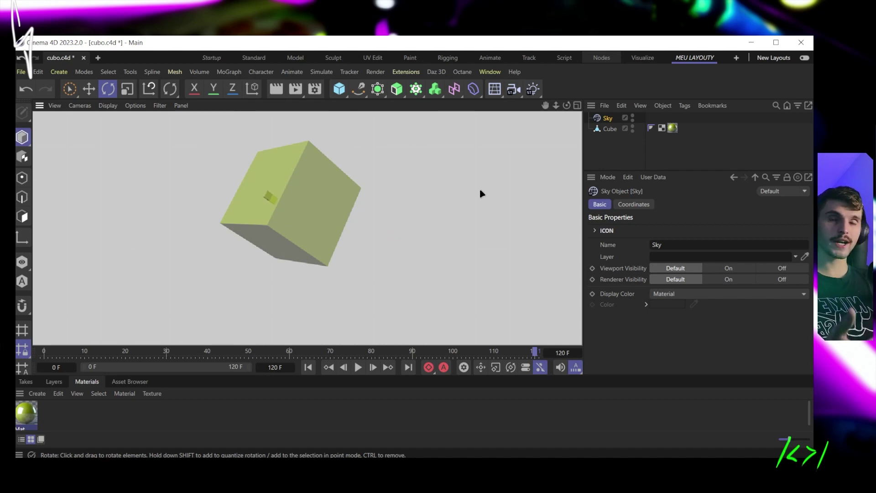
click(417, 303)
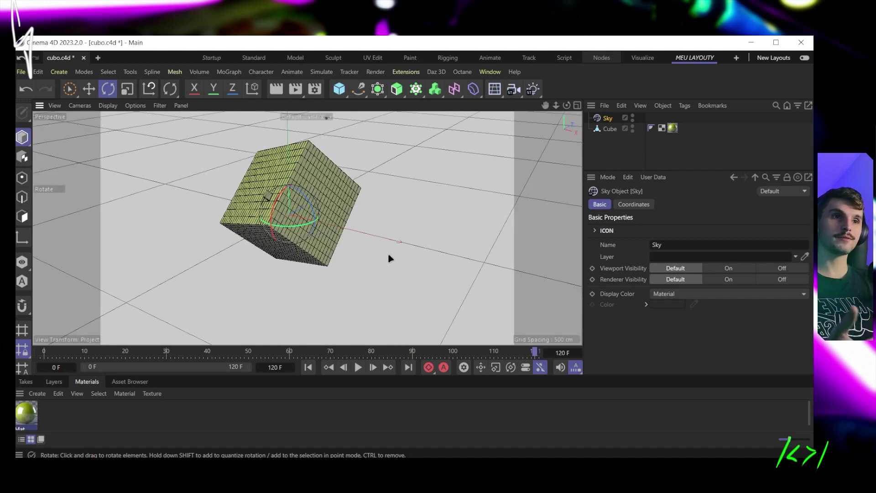
Step: Create a new material Mat.1, apply it to the Sky, and open it for editing
double_click(112, 423)
drag(26, 416, 610, 120)
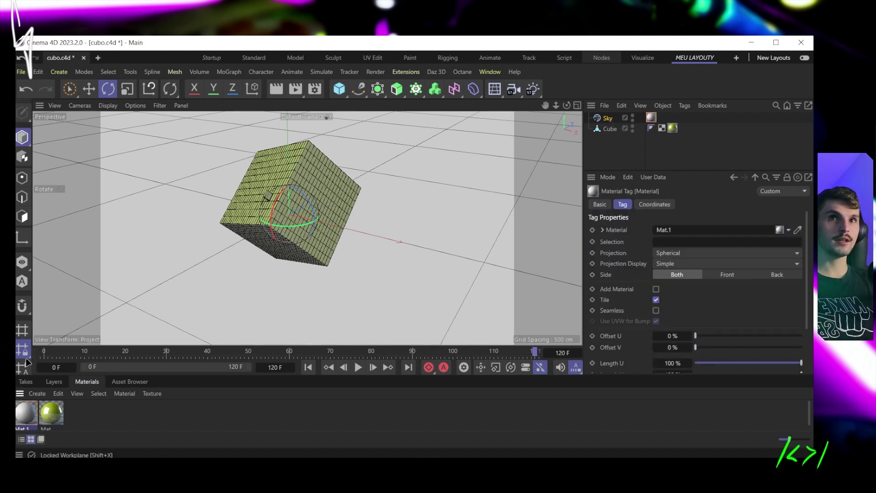
click(29, 416)
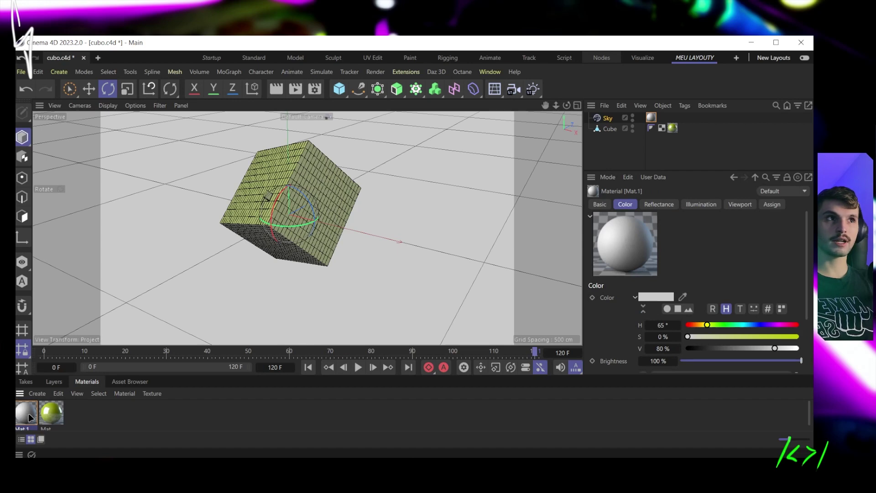
double_click(29, 416)
Step: Make Mat.1's colour a fully saturated green (H 147°, S 100%), then switch to File Explorer
drag(552, 54, 442, 53)
click(373, 169)
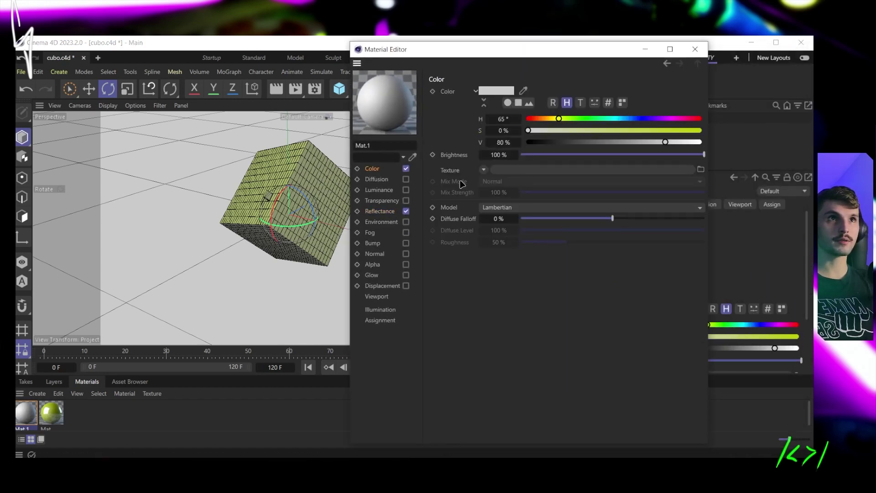
click(598, 119)
drag(634, 131, 702, 131)
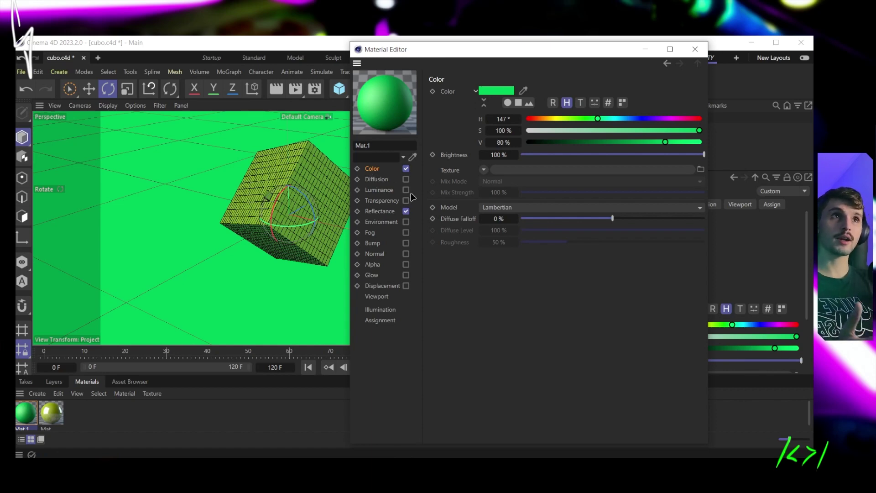
key(alt+Tab)
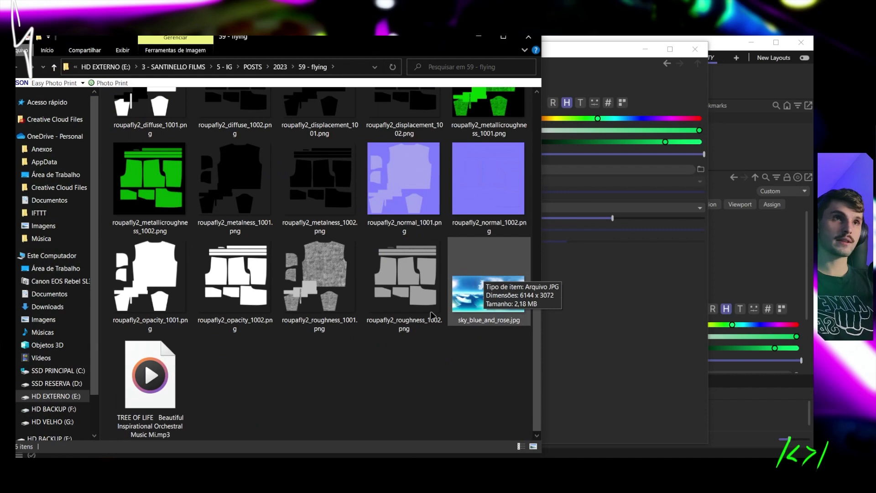
Step: Open sky_blue_and_rose.jpg from the 59 - flying folder in Photos
click(488, 308)
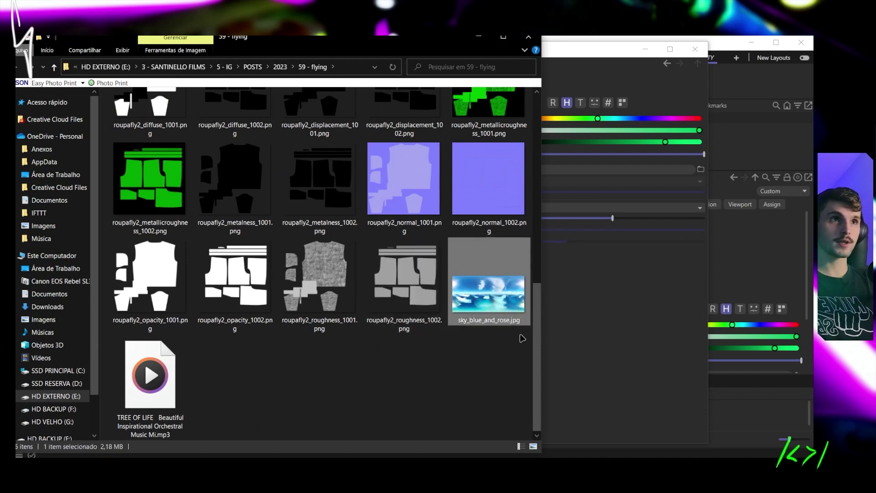
drag(481, 287, 601, 346)
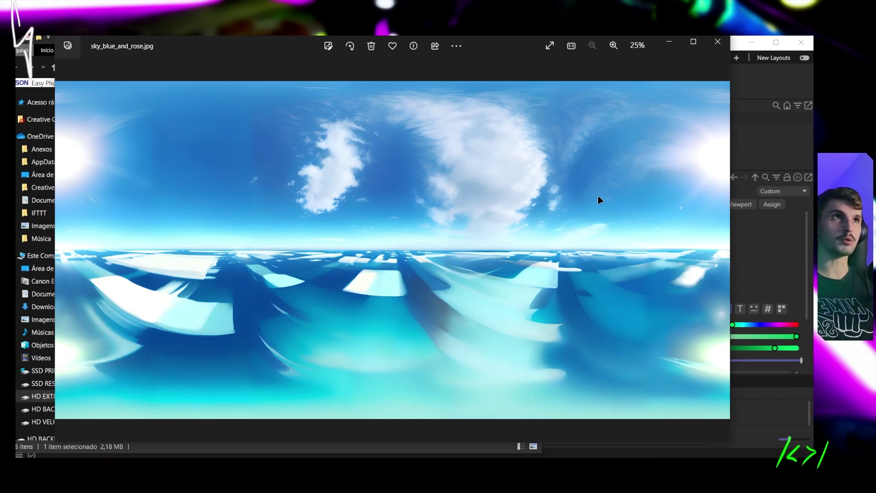
Step: Close the Photos preview and select the folder's full path in Explorer's address bar
click(716, 42)
click(354, 69)
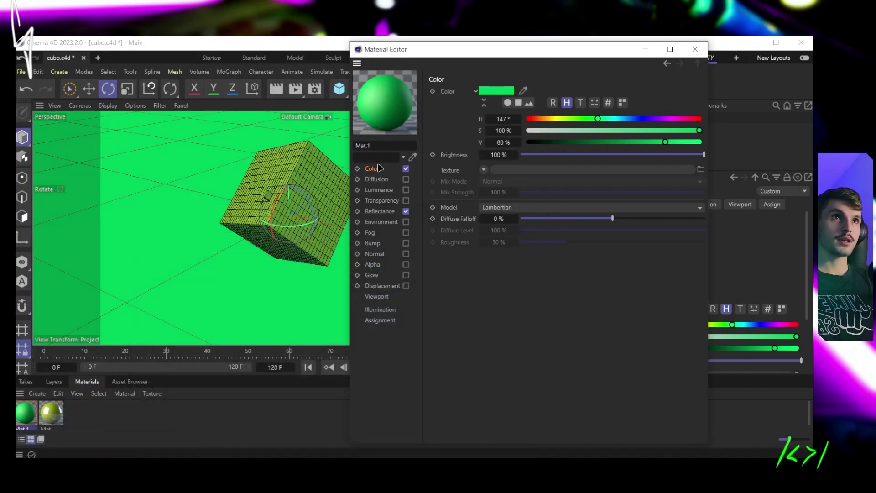
Step: Load sky_blue_and_rose.jpg from the 59 - flying folder as Mat.1's Color texture, without copying it
click(700, 170)
click(792, 91)
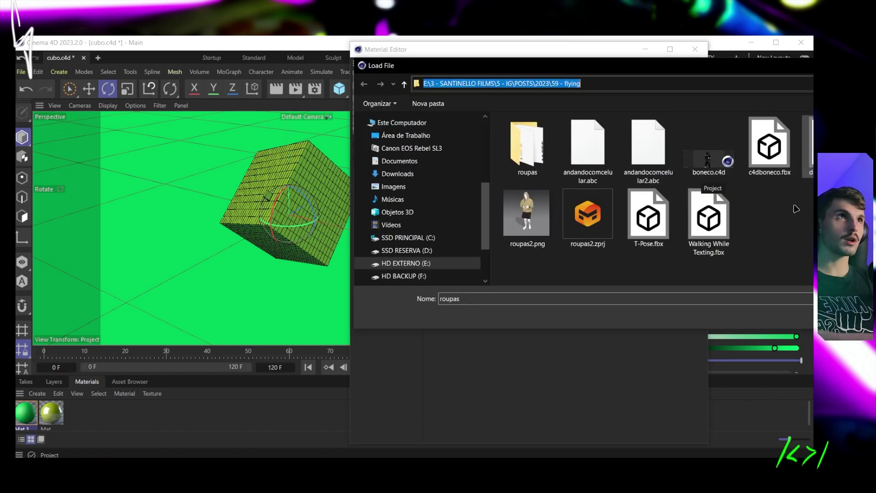
key(ctrl+v)
key(Return)
scroll(760, 237, down, 4)
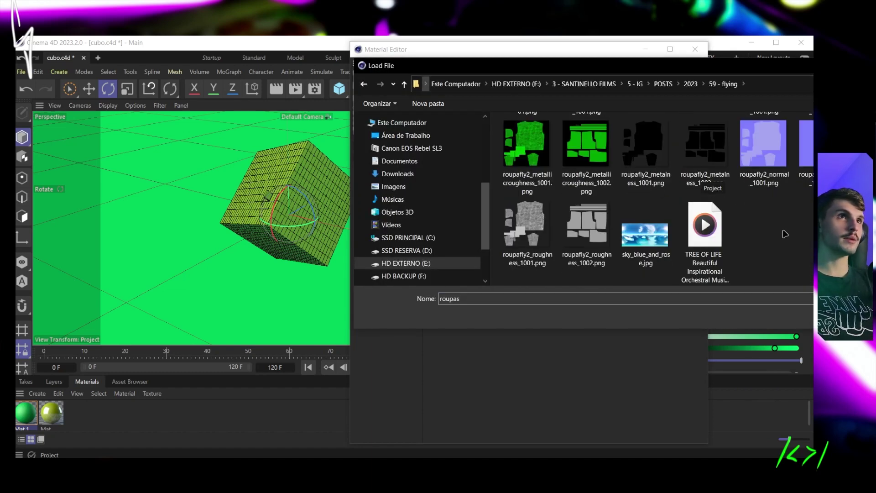
scroll(759, 237, up, 3)
scroll(757, 237, down, 3)
double_click(660, 239)
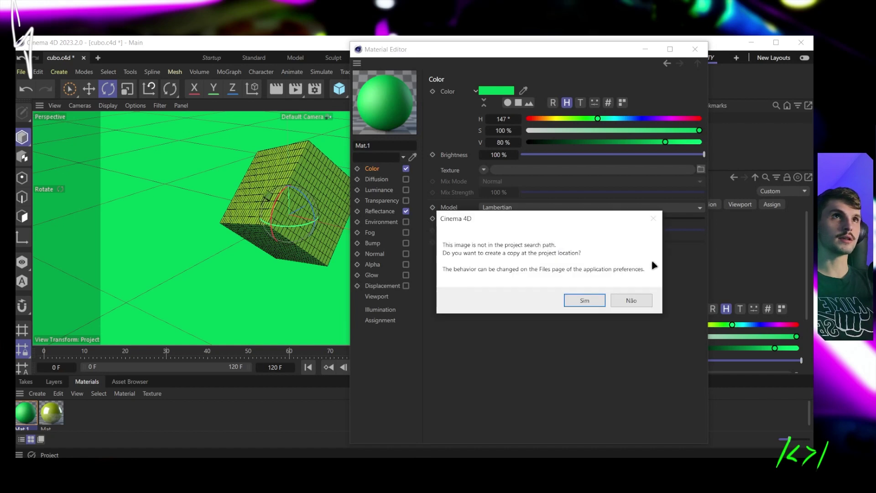
click(628, 300)
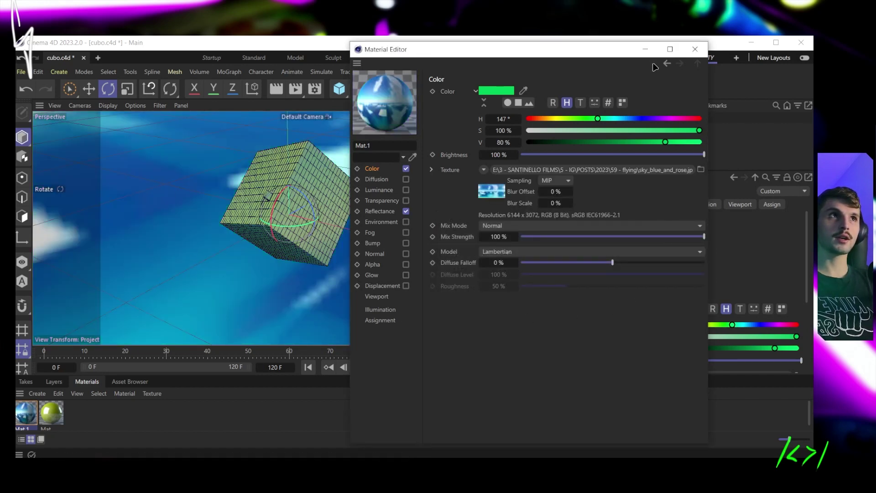
click(648, 50)
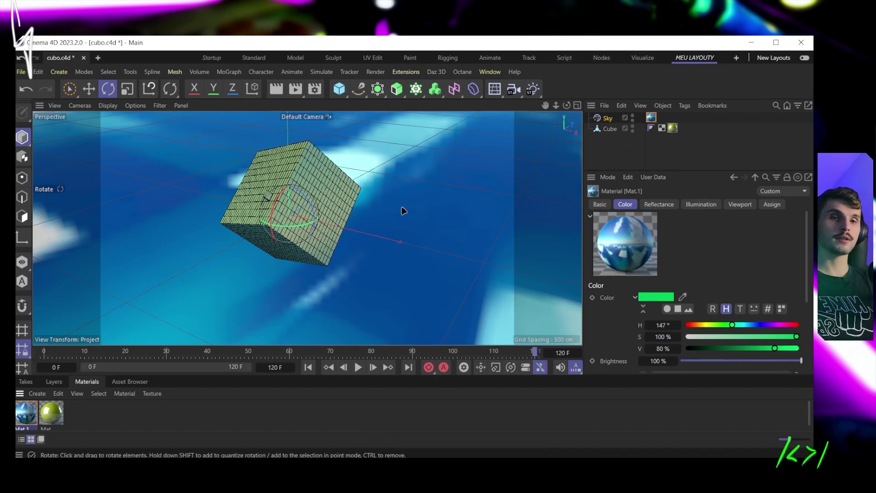
mouse_move(369, 220)
alt+mouse_down()
mouse_move(272, 160)
mouse_move(306, 139)
mouse_move(430, 211)
mouse_move(483, 183)
mouse_move(361, 219)
mouse_move(285, 216)
mouse_move(351, 218)
mouse_move(461, 199)
mouse_move(428, 221)
mouse_move(384, 218)
alt+mouse_up()
key(ctrl+r)
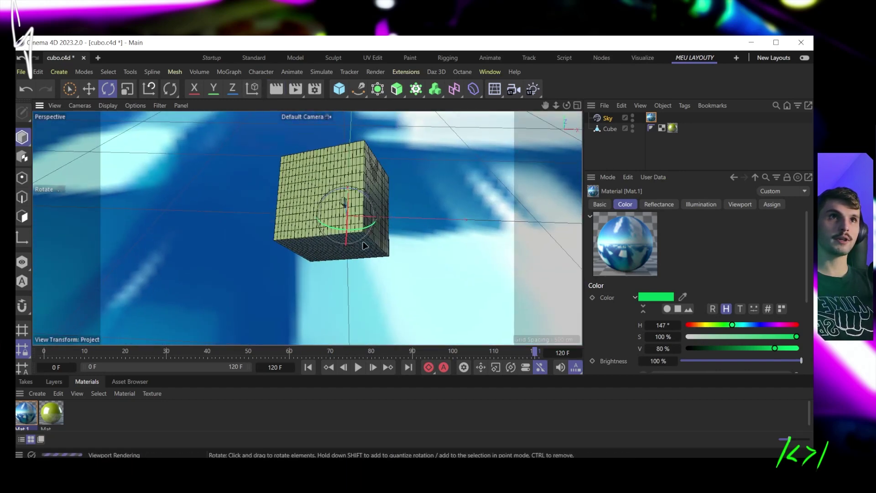
alt+drag(375, 223, 496, 178)
click(282, 89)
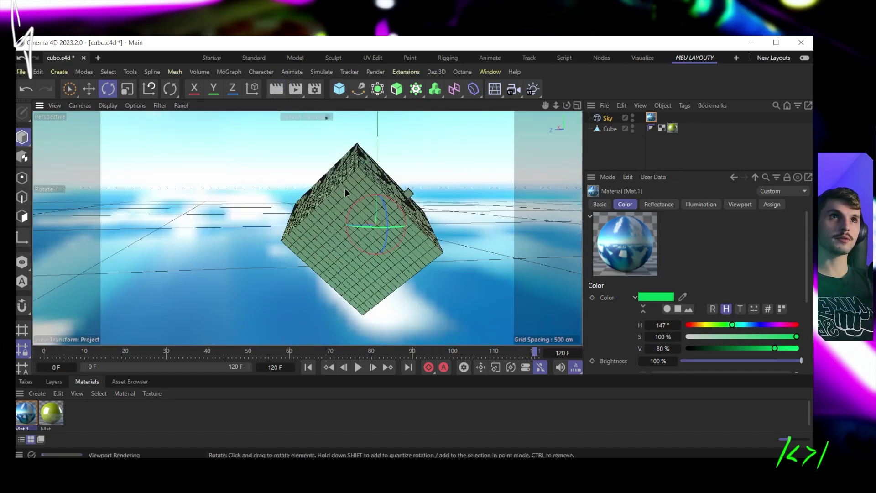
click(371, 244)
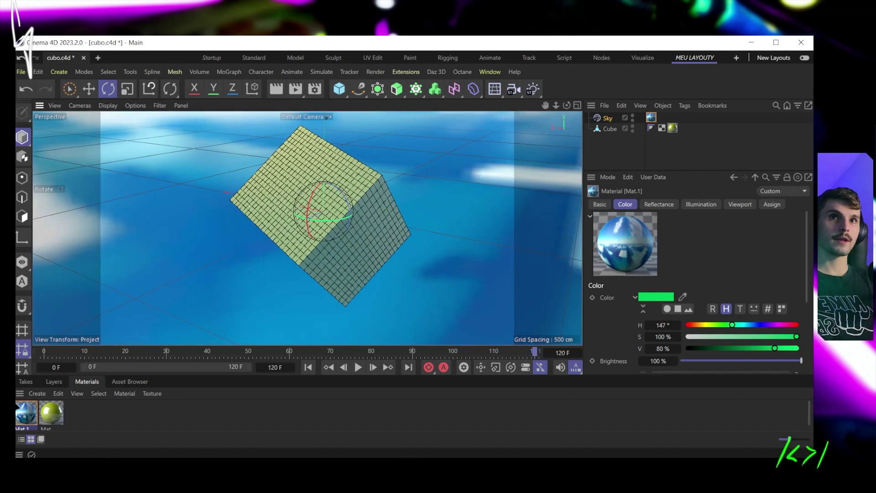
double_click(43, 417)
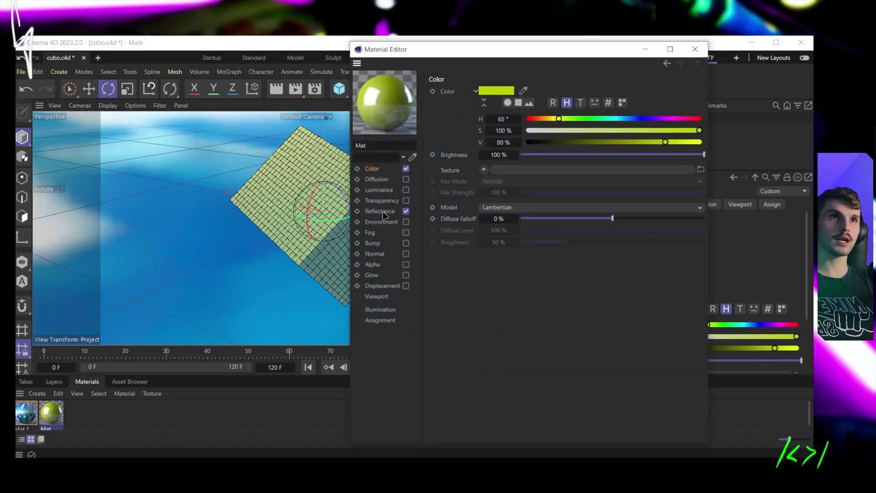
Step: Raise Mat's Layer 1 reflection to 61%, preview the reflective cube, and close the Material Editor
click(380, 212)
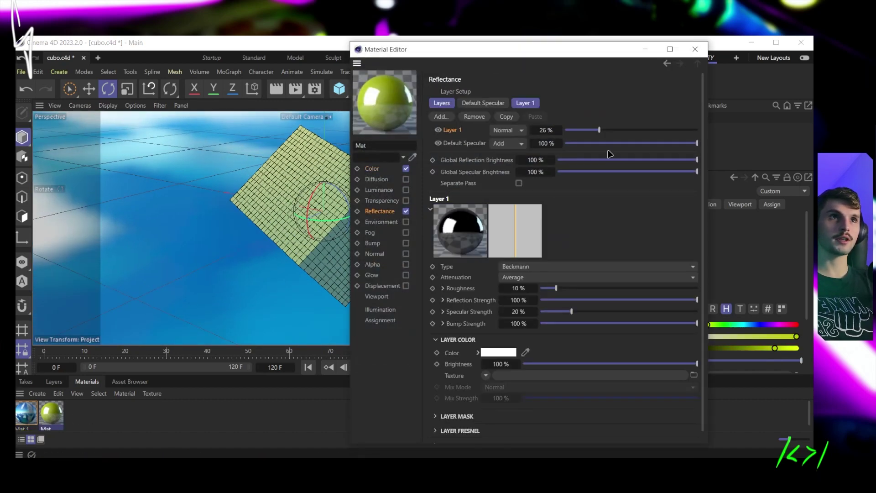
drag(599, 132, 646, 132)
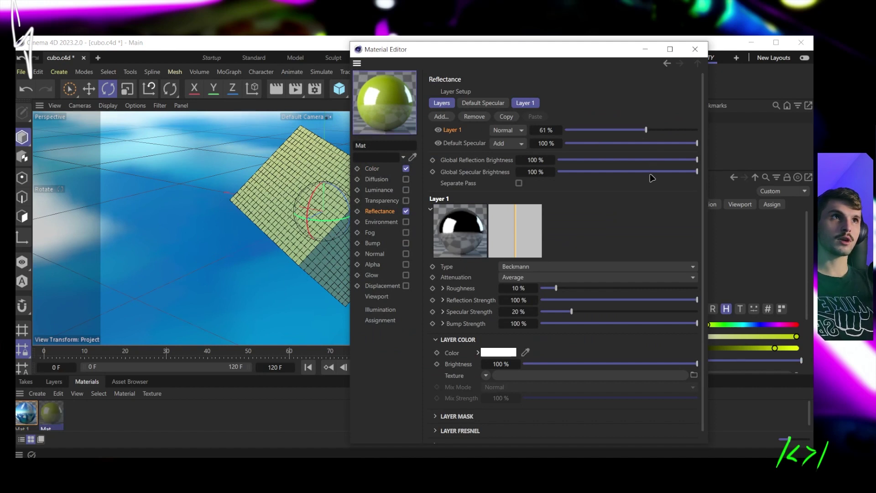
click(276, 91)
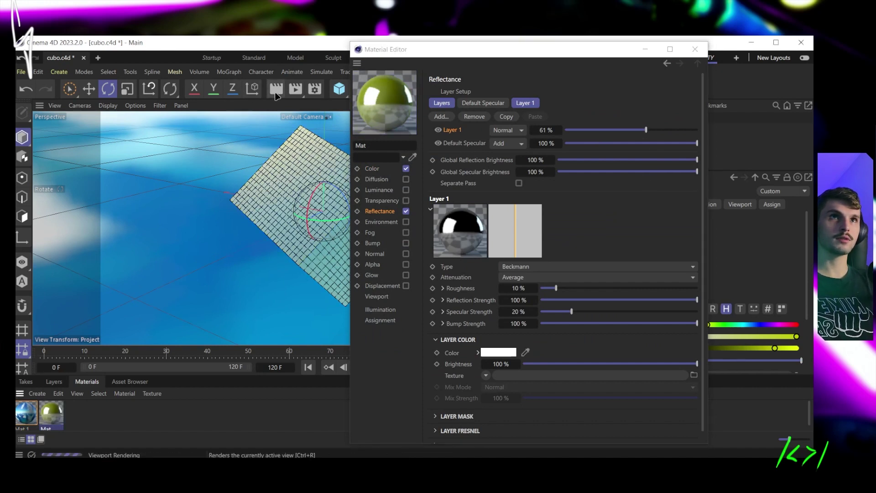
mouse_move(309, 235)
alt+mouse_down()
mouse_move(322, 231)
mouse_move(319, 224)
alt+mouse_up()
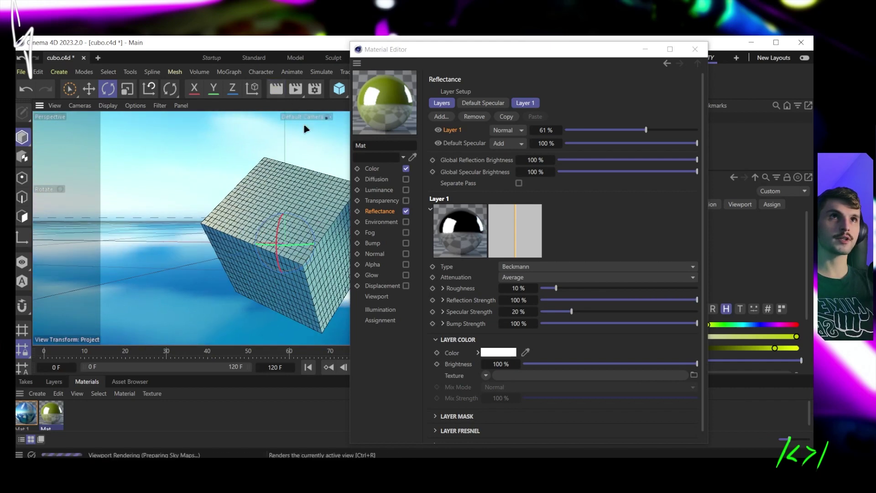
click(276, 90)
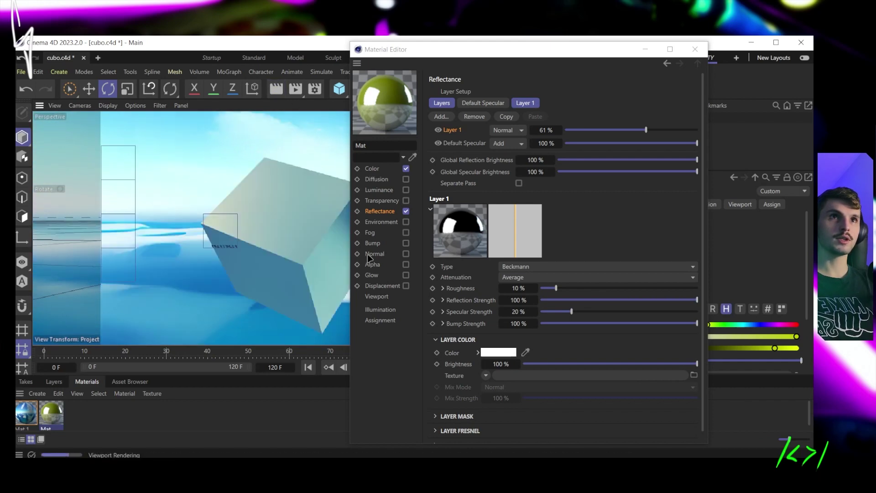
click(695, 49)
Step: In Mat.1, turn off the Color channel and enable the Luminance channel
click(43, 432)
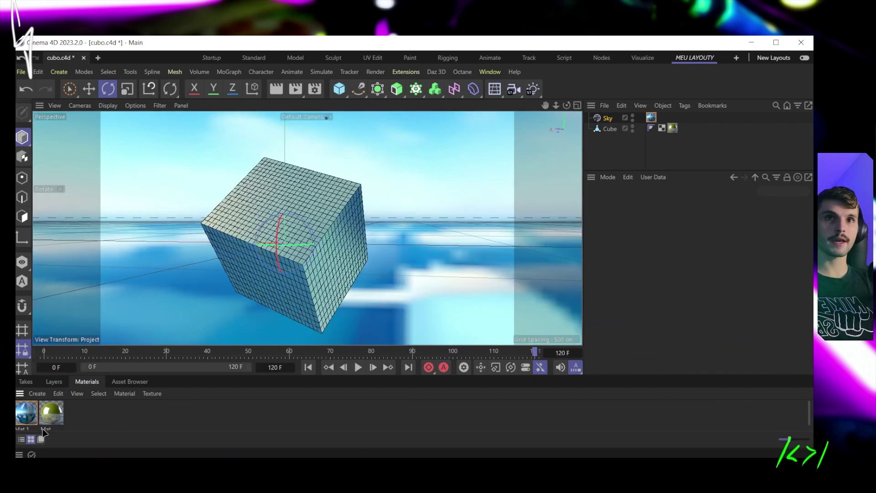
double_click(23, 417)
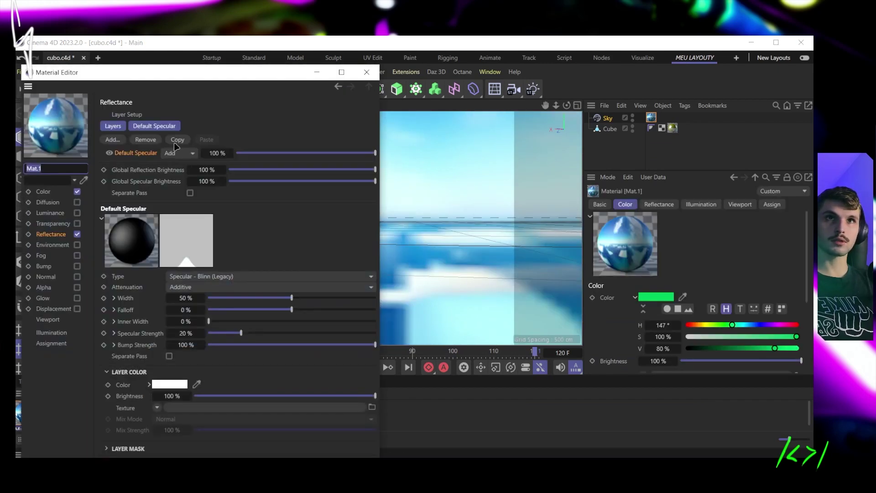
drag(207, 82, 573, 73)
drag(490, 73, 505, 71)
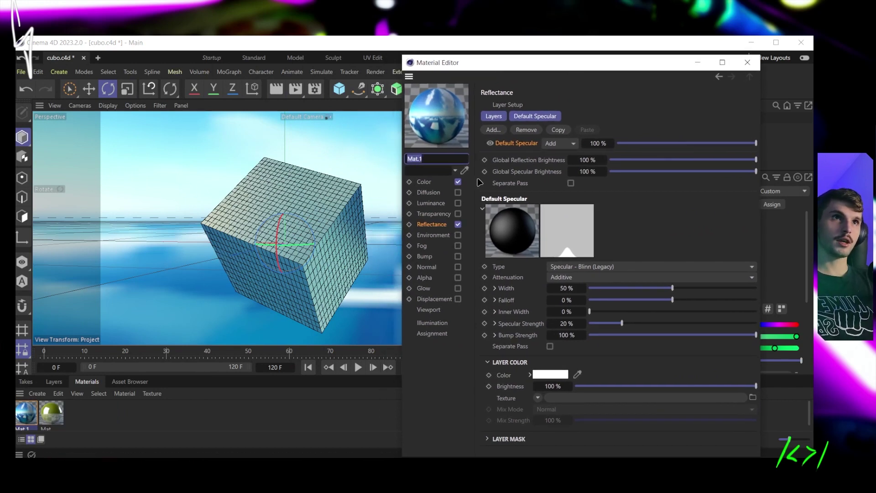
click(425, 182)
click(458, 182)
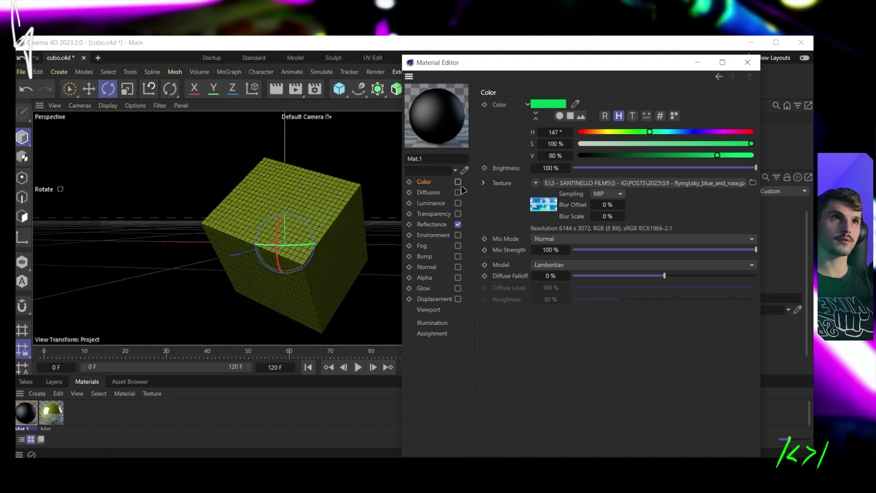
click(430, 203)
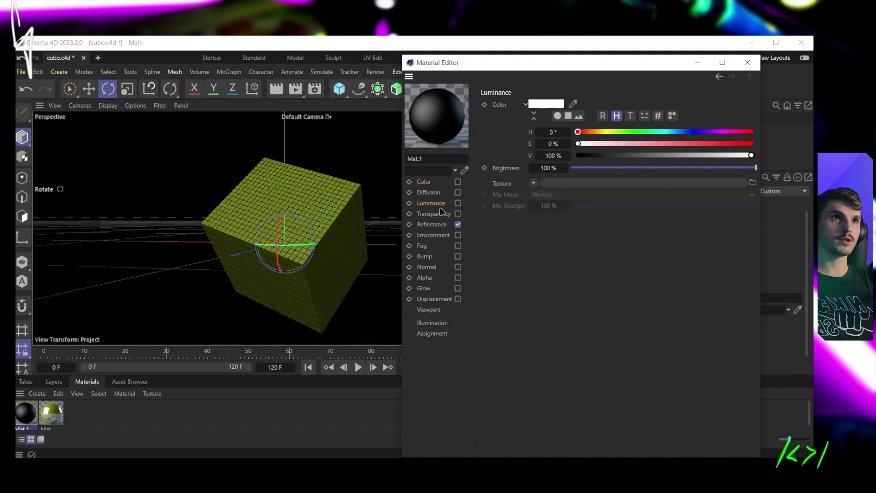
click(457, 203)
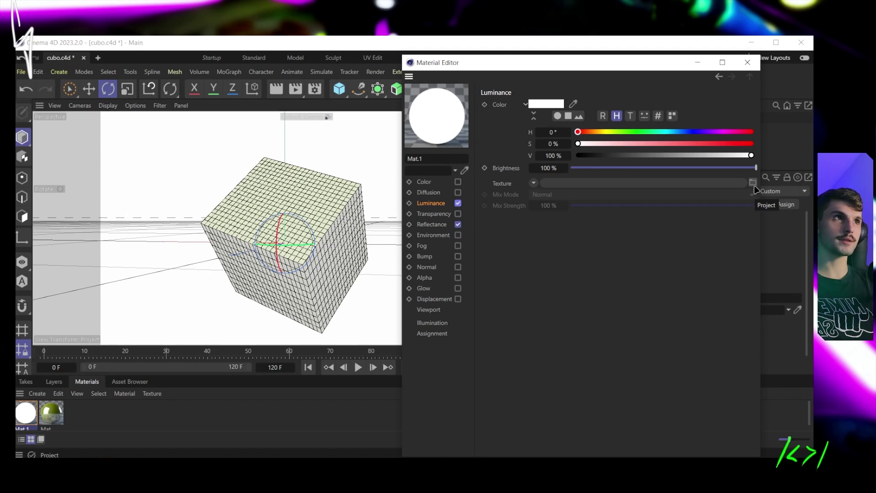
Step: Load sky_blue_and_rose.jpg as the Luminance texture and render a preview of the viewport
click(753, 182)
click(798, 96)
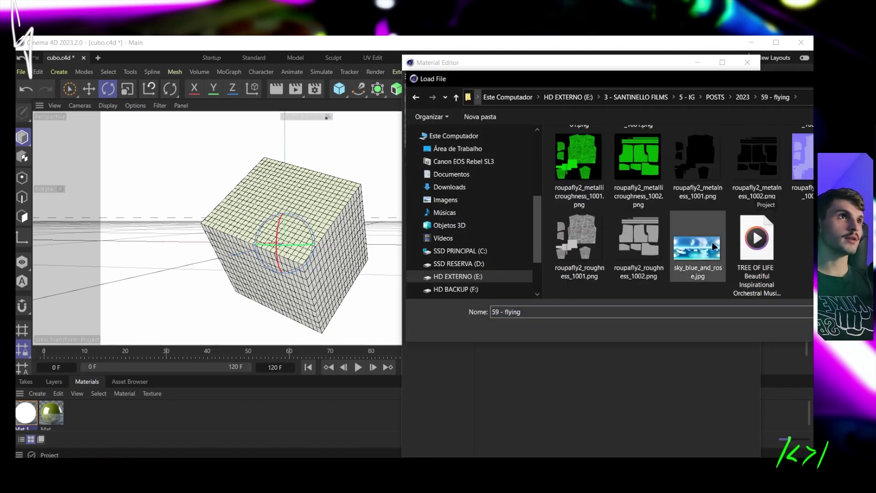
double_click(714, 247)
click(629, 300)
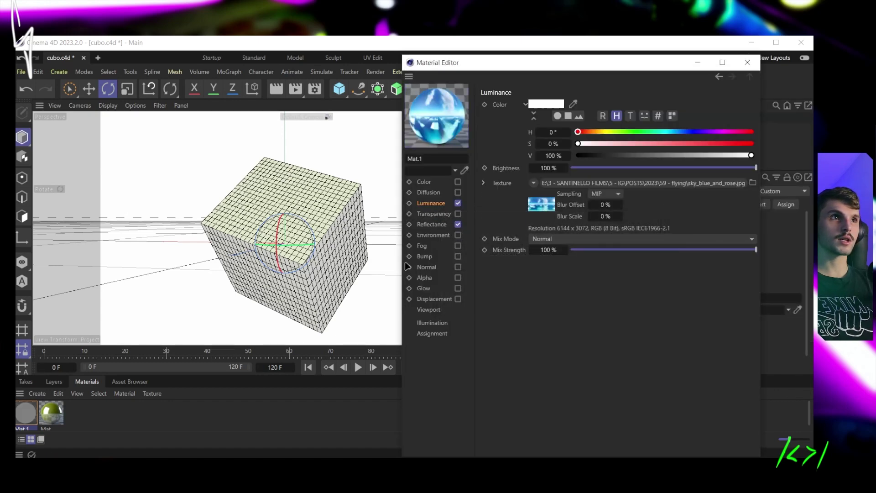
click(277, 88)
click(276, 88)
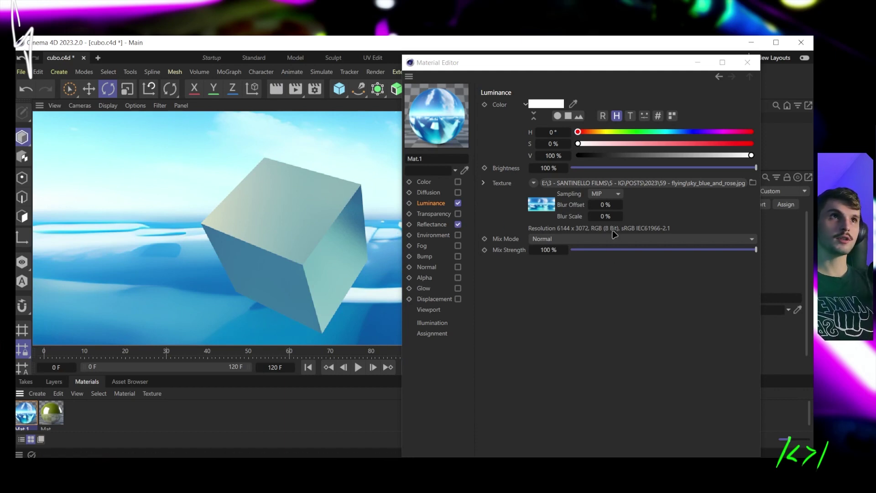
Step: Glance at the Mat material, then close the Material Editor and orbit around the cube
drag(617, 68, 550, 68)
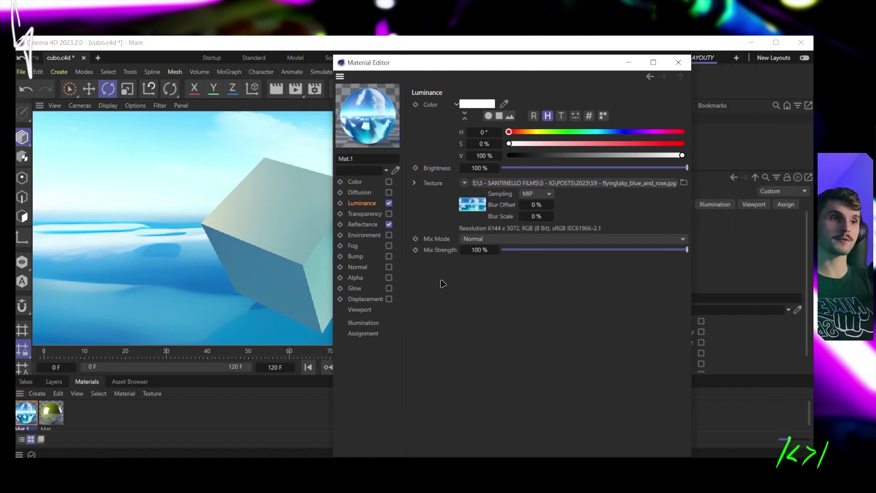
click(56, 420)
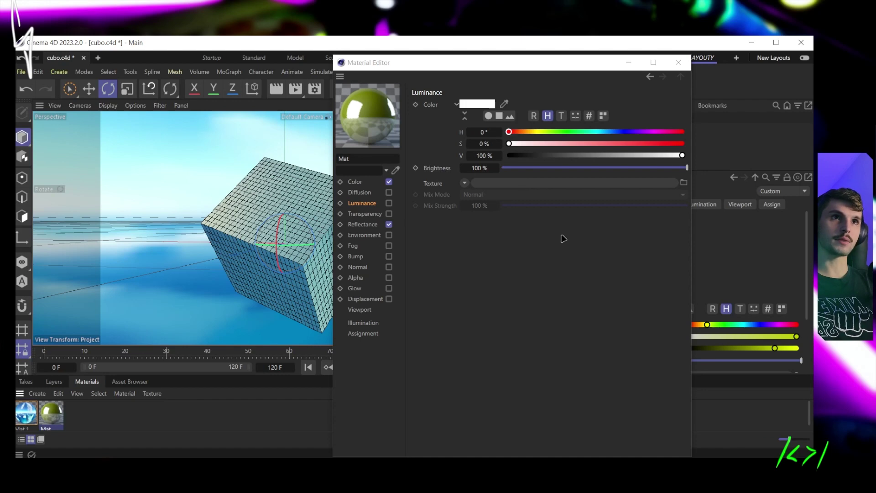
click(678, 62)
alt+drag(352, 244, 437, 248)
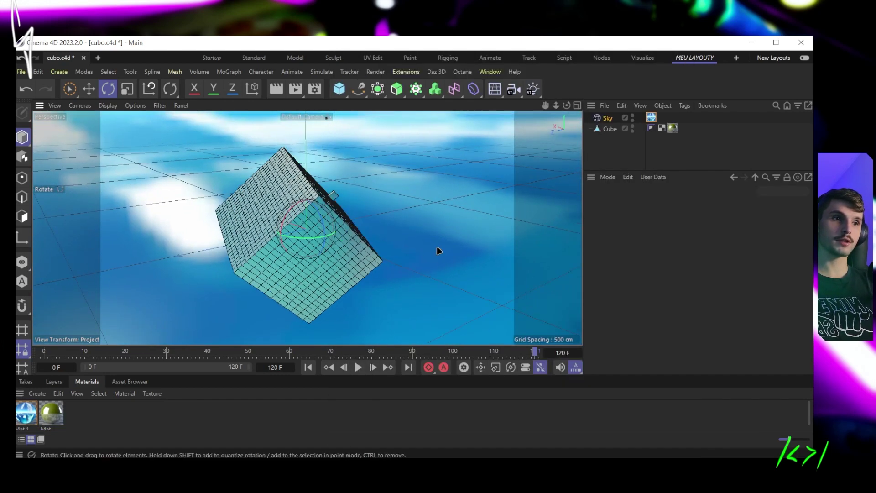
Step: Add a cone and move it to the right of the cube
click(336, 97)
click(493, 107)
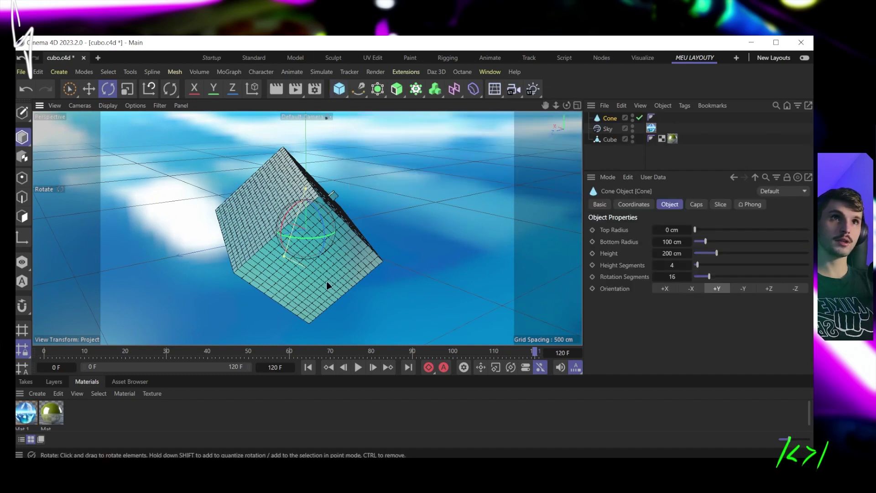
key(e)
drag(274, 245, 387, 219)
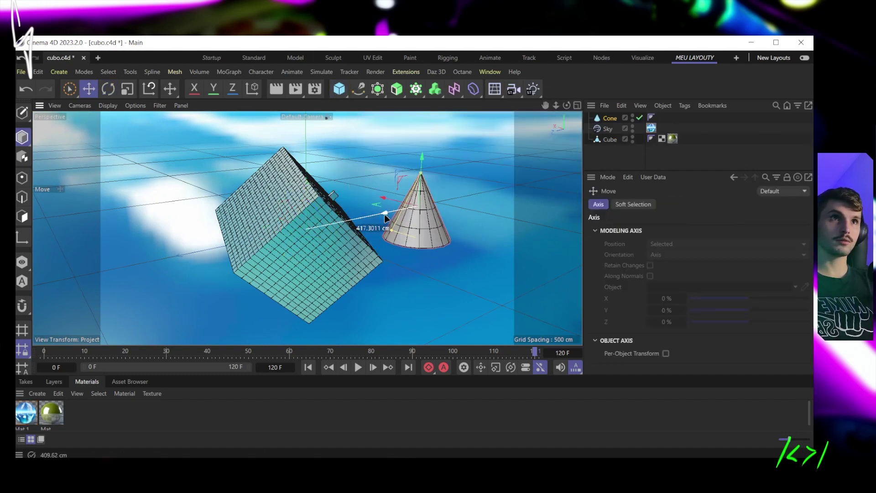
alt+drag(454, 206, 431, 216)
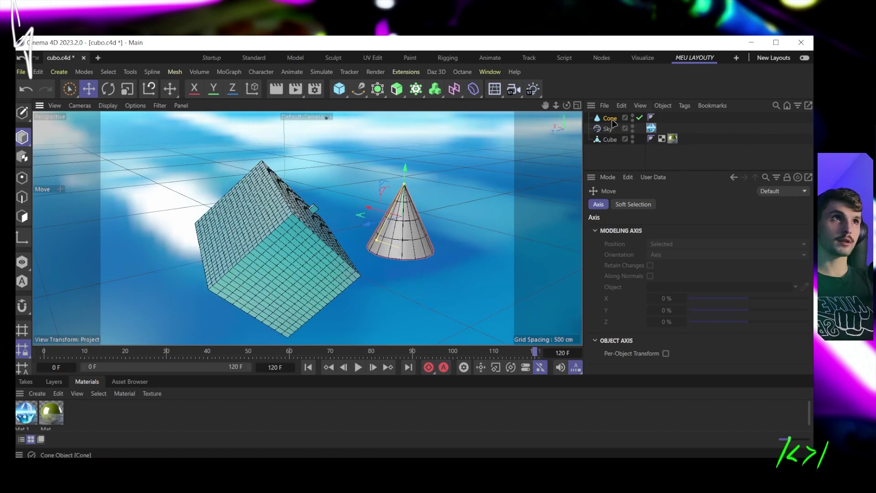
Step: Copy the cube's Mat material tag onto the cone and open Mat for editing
click(673, 139)
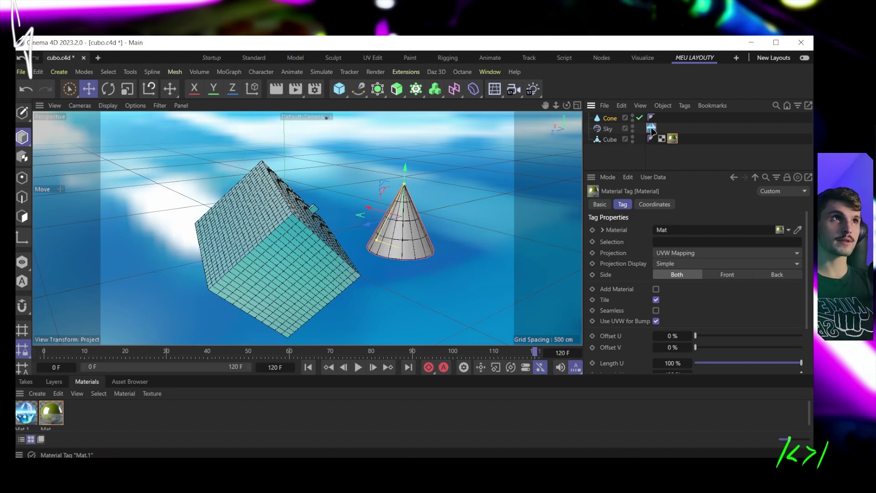
click(672, 144)
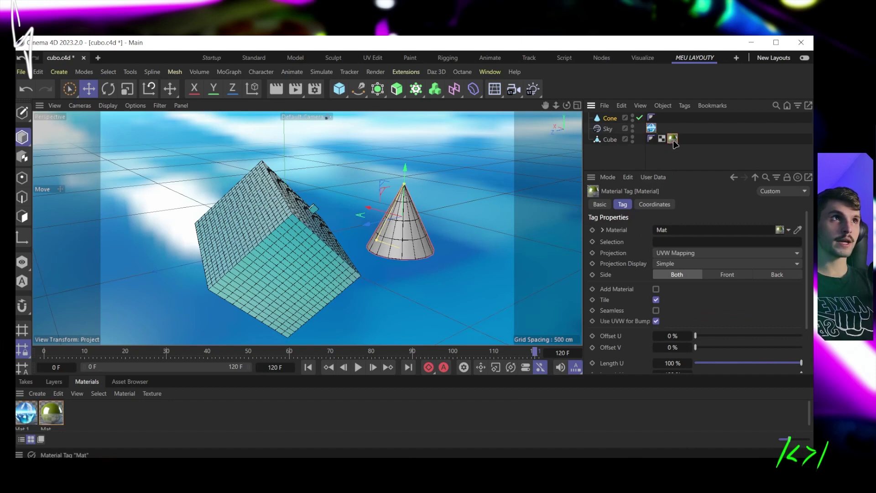
ctrl+drag(674, 129, 662, 118)
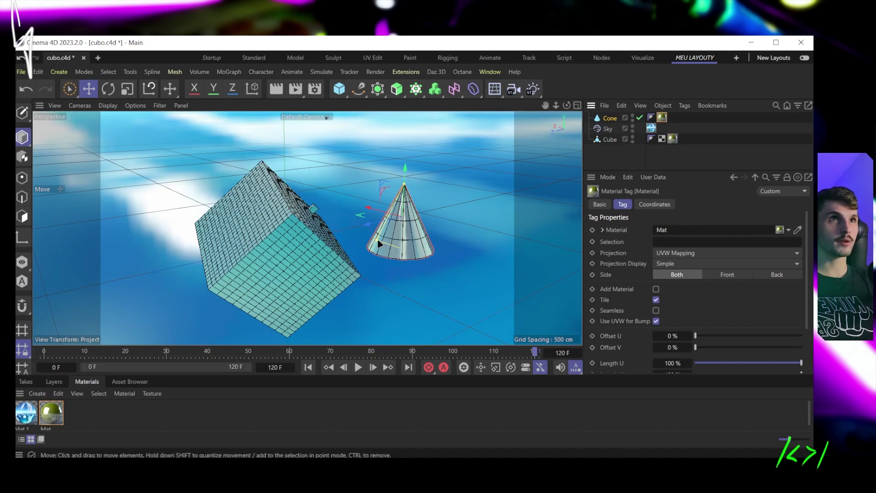
alt+drag(318, 247, 389, 254)
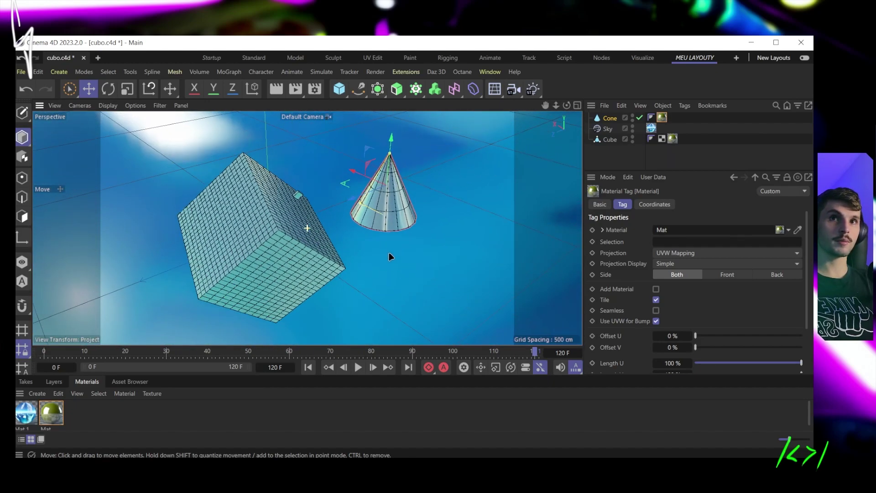
double_click(52, 420)
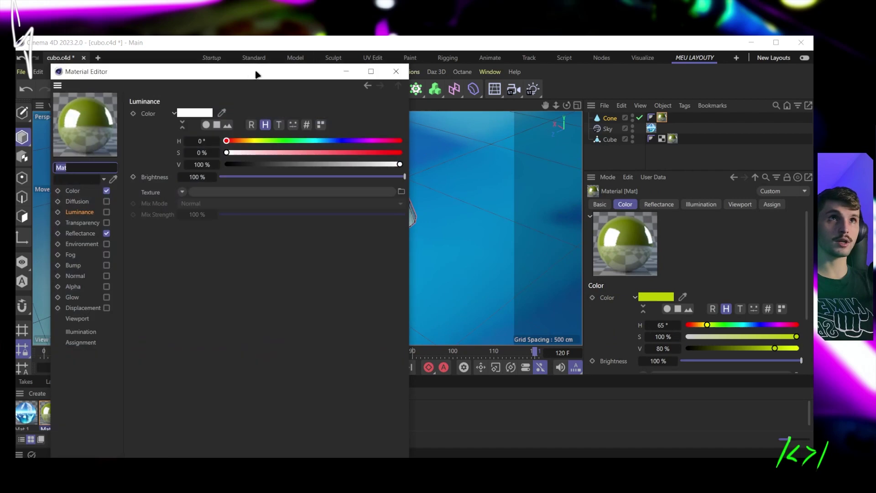
Step: Leave Mat's colour value at 78% after trying 48%, then close the Material Editor
drag(253, 75, 643, 64)
click(468, 181)
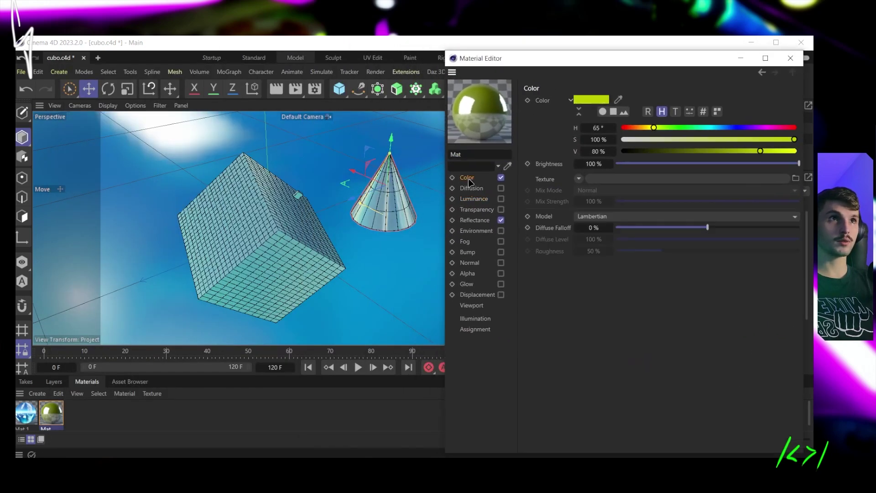
click(707, 151)
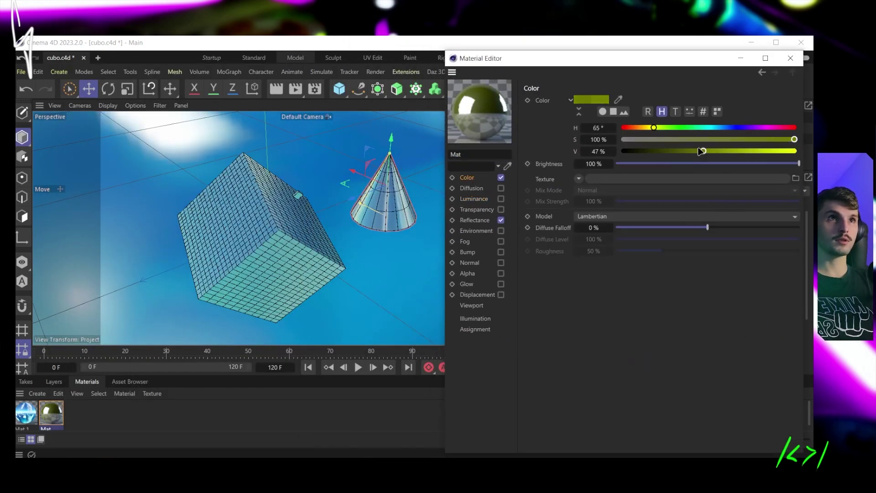
click(756, 151)
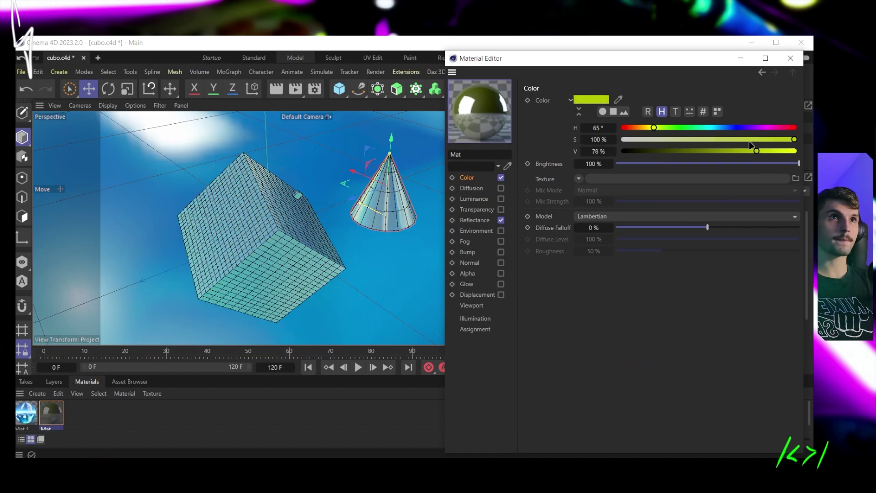
click(790, 61)
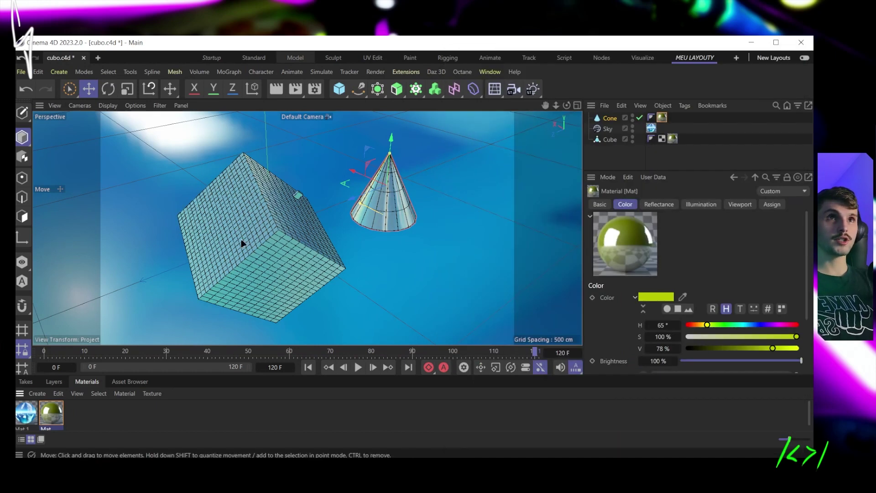
alt+middle_drag(244, 245, 284, 219)
alt+drag(283, 220, 349, 205)
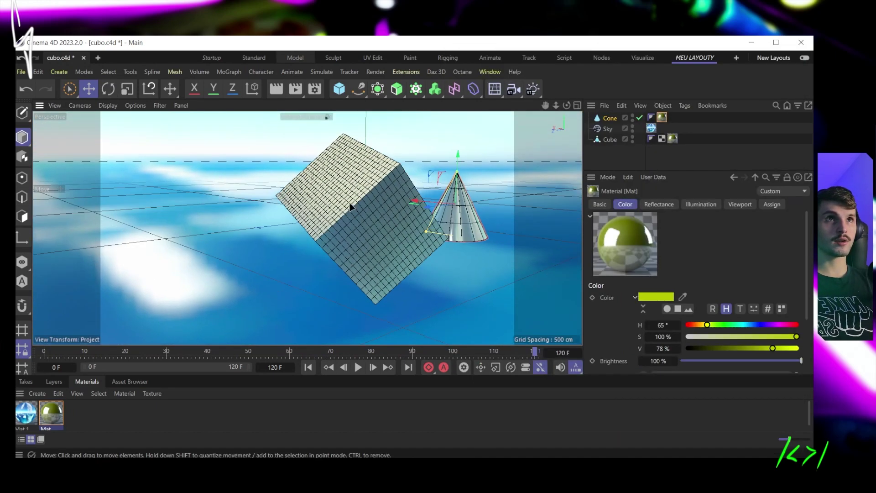
Step: Zoom in on the cube's inset hole, select Cube, and switch to Polygon mode
scroll(354, 158, up, 5)
alt+drag(354, 158, 353, 260)
scroll(354, 260, up, 5)
alt+drag(381, 176, 410, 263)
alt+drag(385, 217, 390, 191)
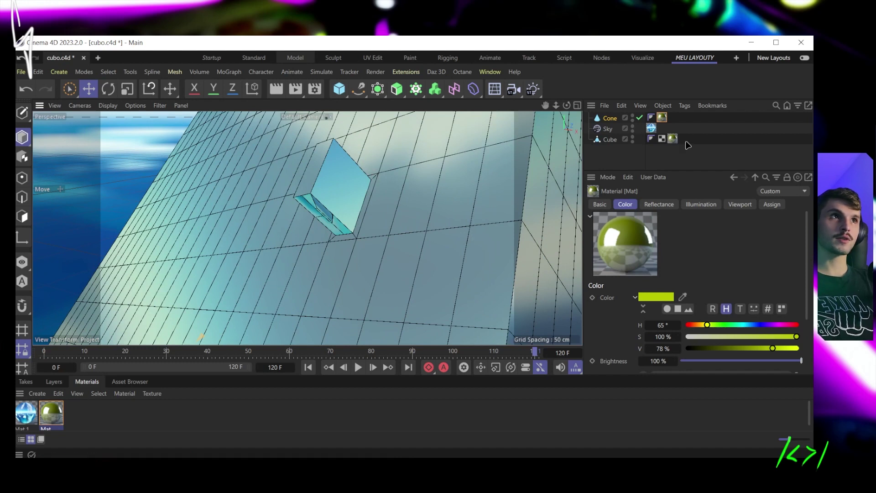
click(609, 139)
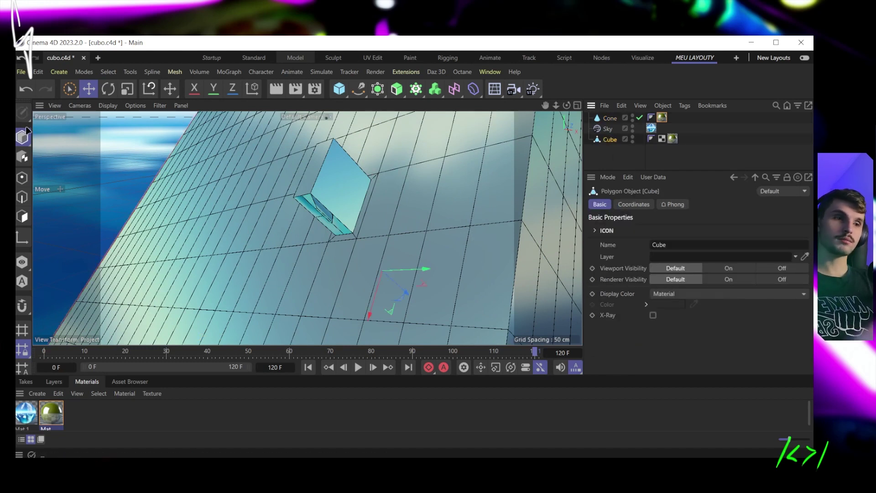
click(22, 218)
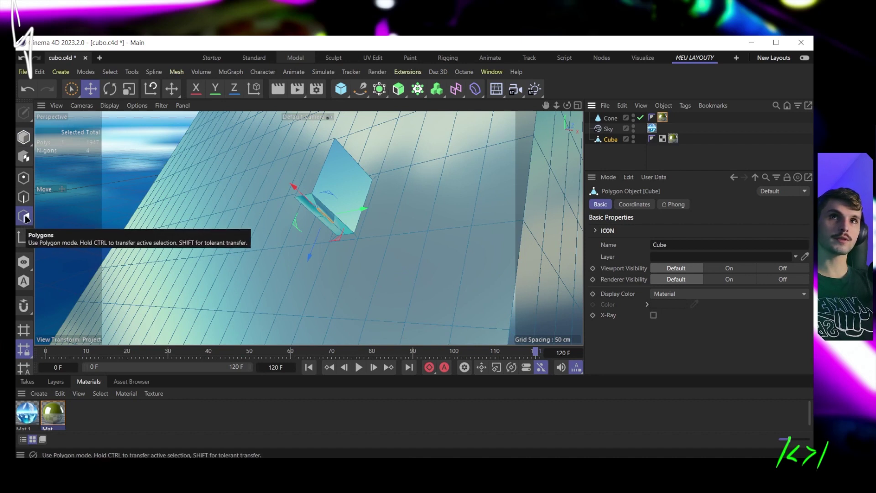
Step: Brush-select the inset's front face and store it as a Polygon Selection tag
click(71, 88)
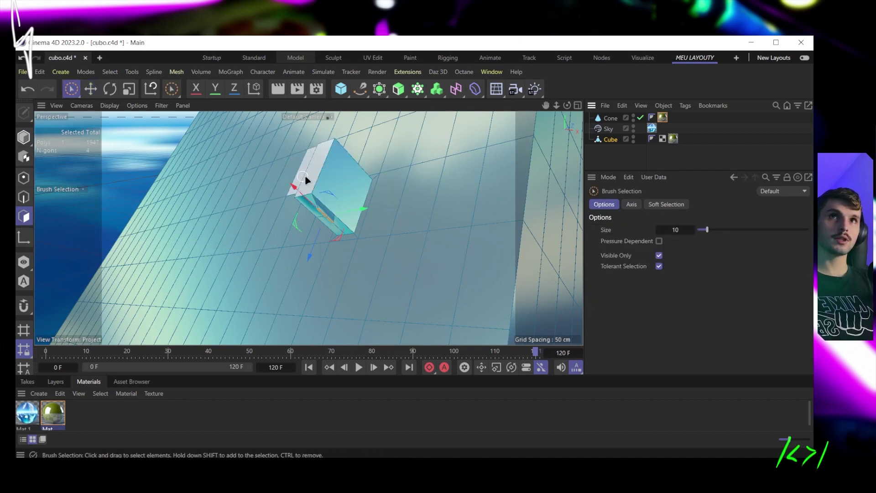
shift+click(323, 178)
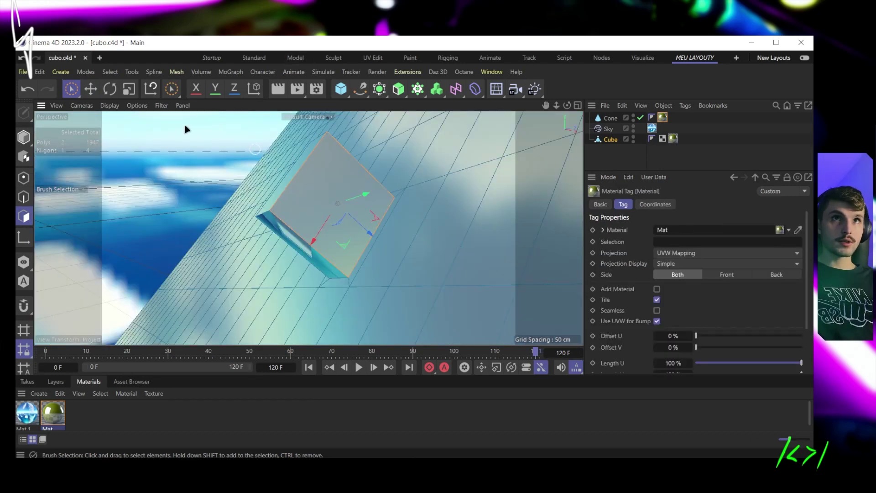
click(110, 72)
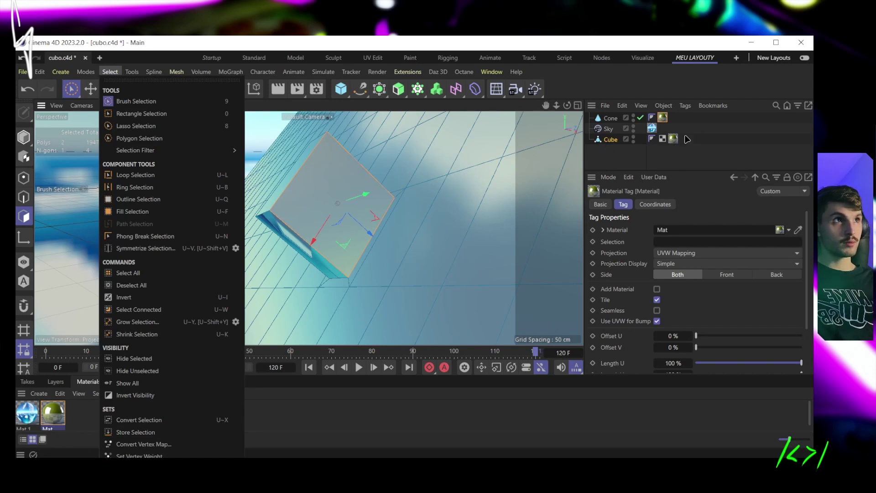
click(139, 435)
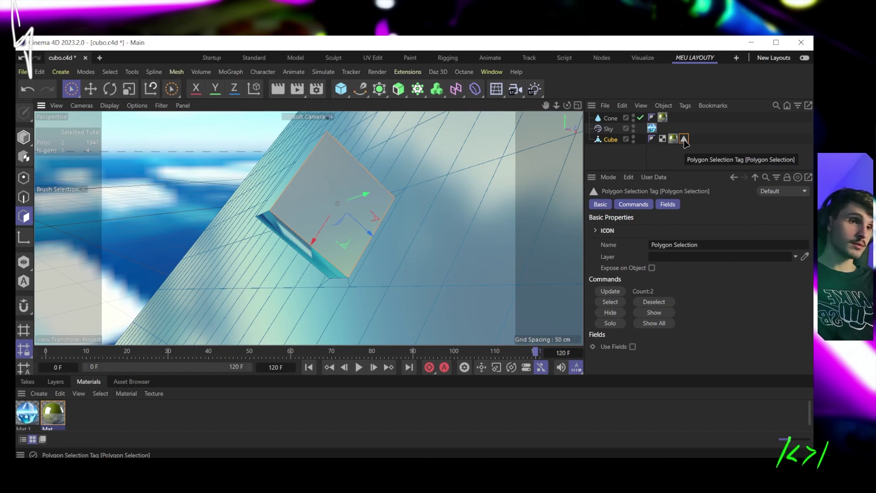
Step: Create Mat.2 with Color value 0% (black) and apply it to the Cube
click(156, 158)
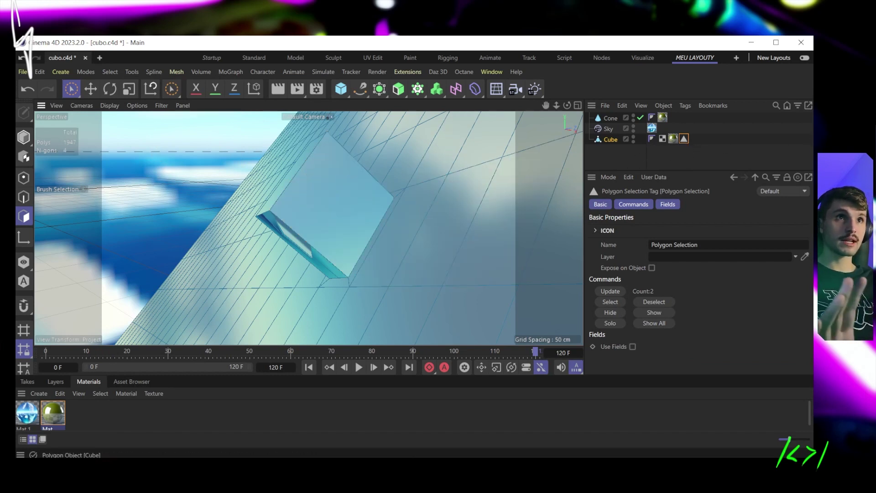
double_click(683, 139)
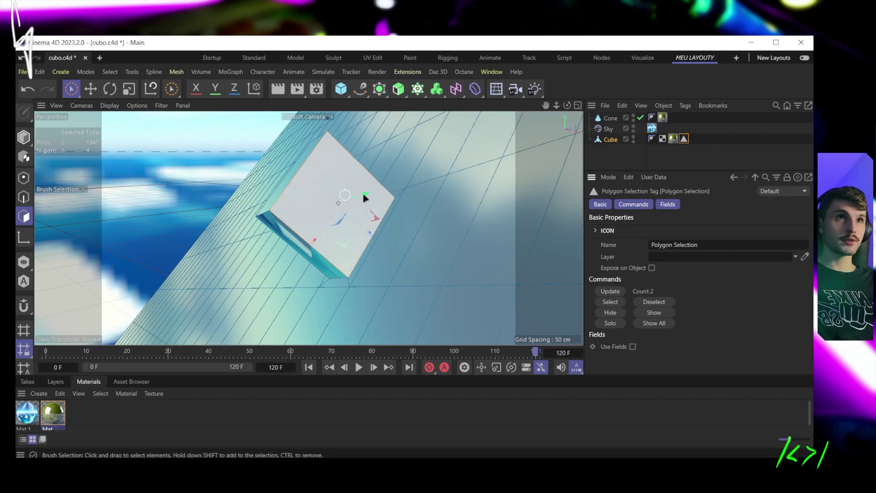
double_click(135, 418)
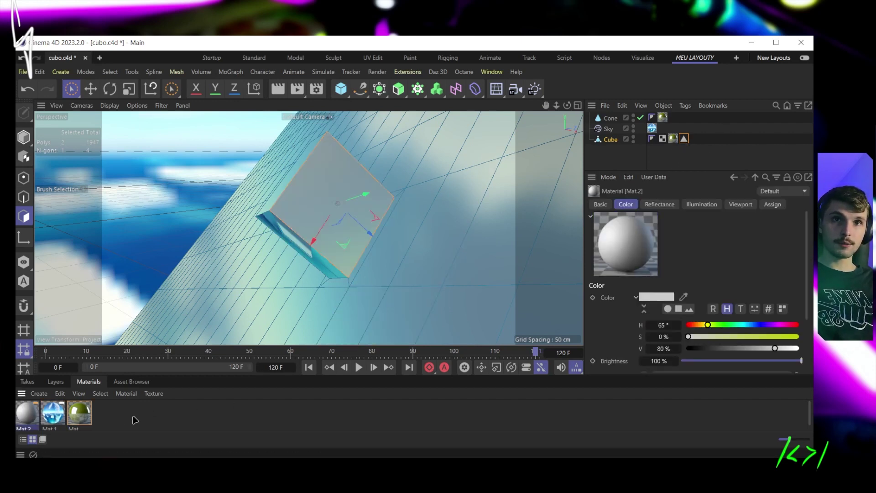
double_click(32, 414)
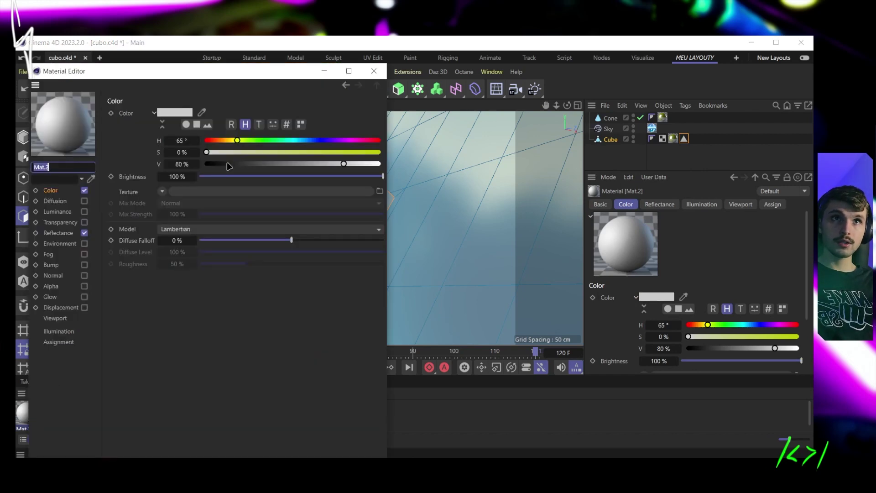
drag(229, 166, 203, 164)
click(374, 71)
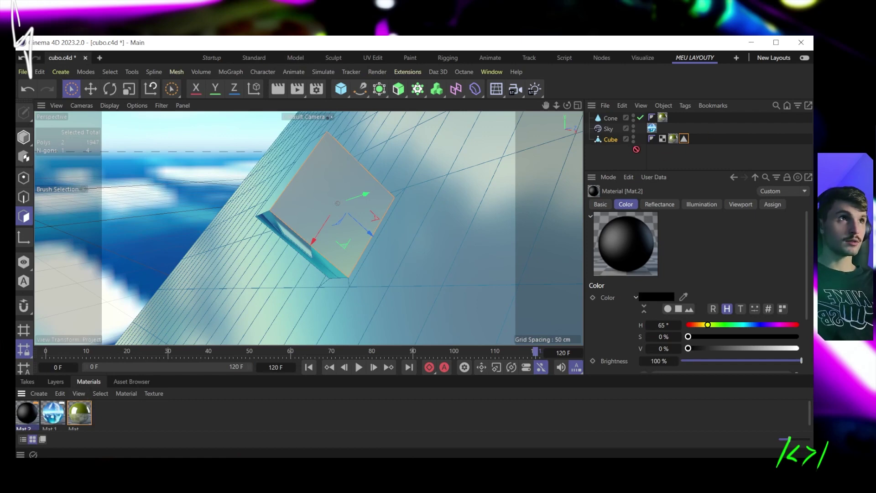
drag(614, 141, 612, 140)
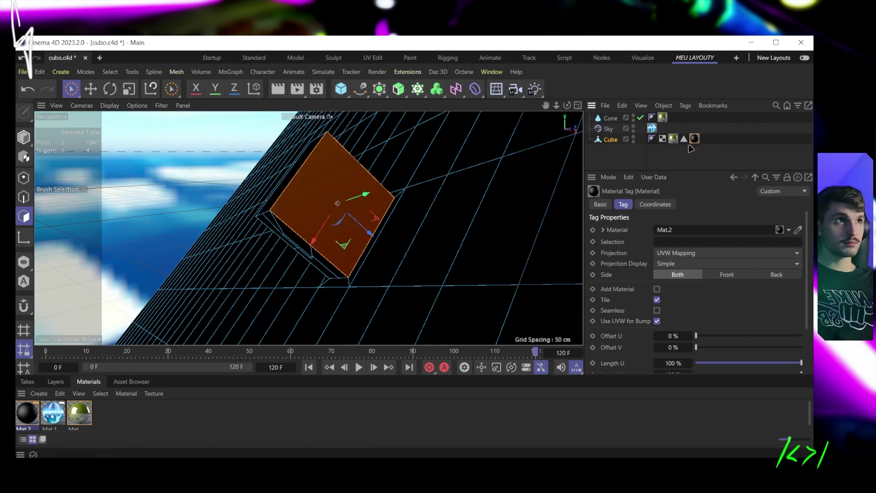
Step: Put the Polygon Selection tag in Mat.2's Selection field so only the inset face is black
drag(691, 186, 697, 245)
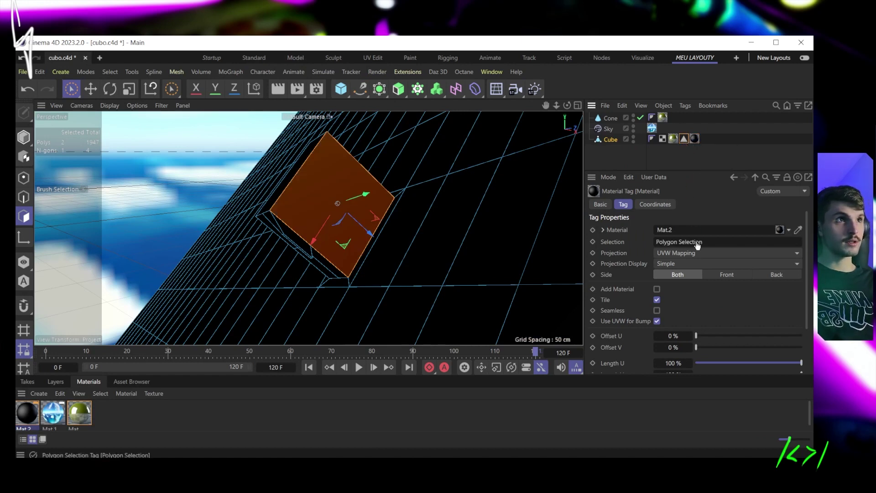
click(137, 179)
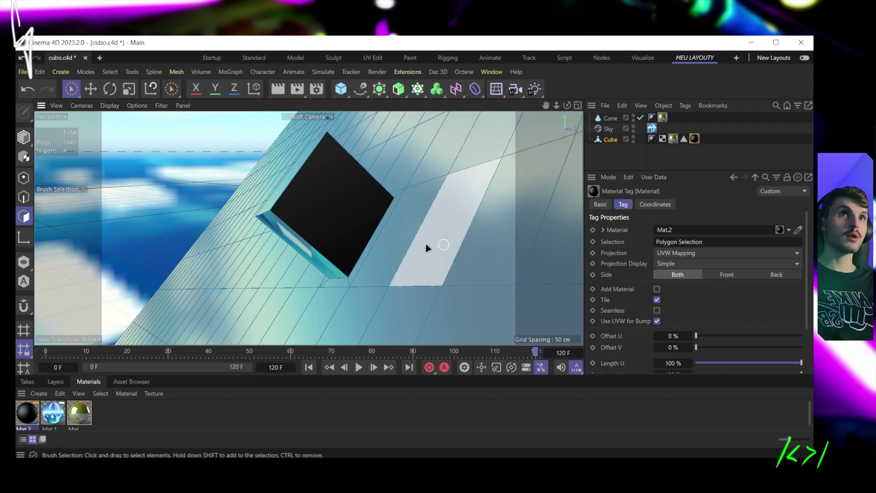
click(673, 139)
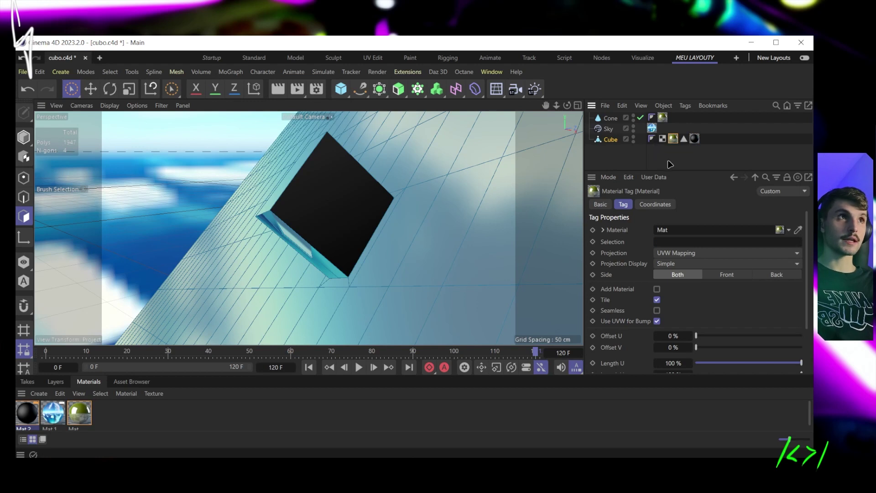
Step: Review the Polygon Selection and Mat.2 tags, restoring the stored face selection
click(684, 138)
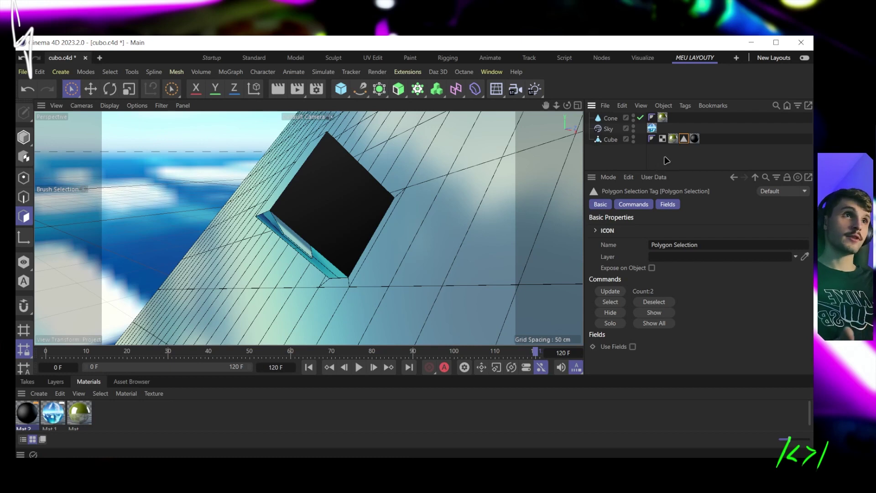
double_click(683, 139)
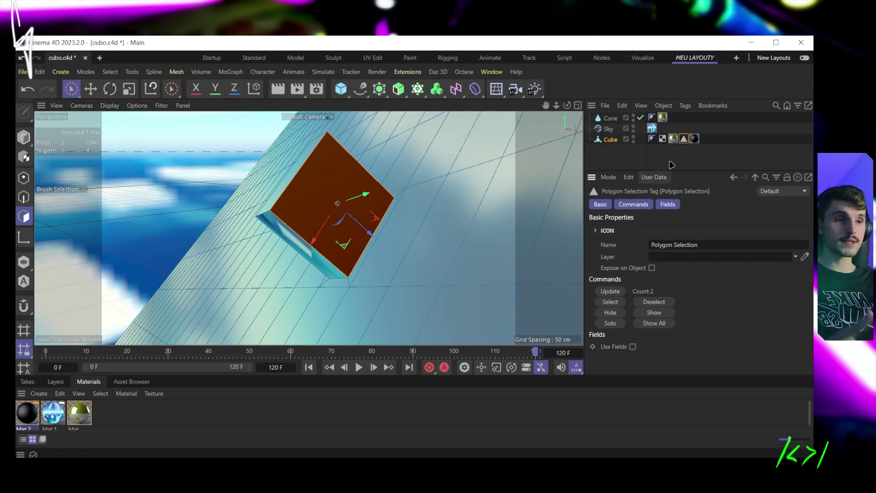
click(693, 138)
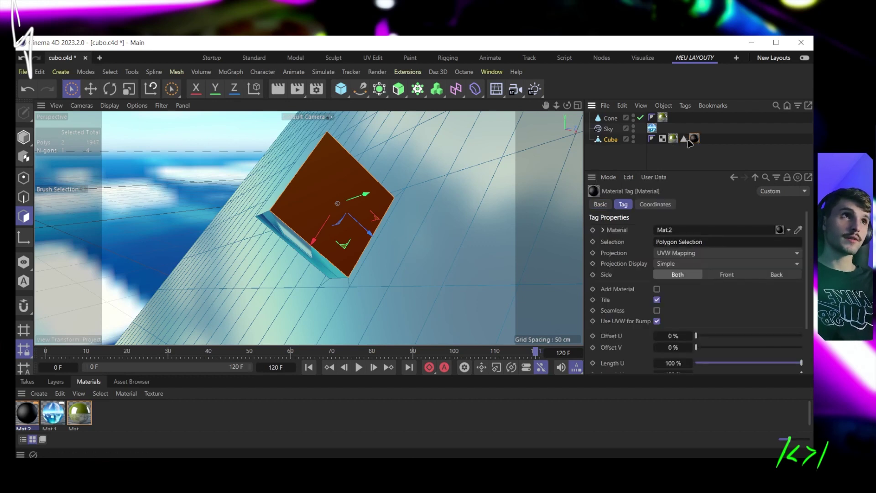
click(683, 138)
click(695, 139)
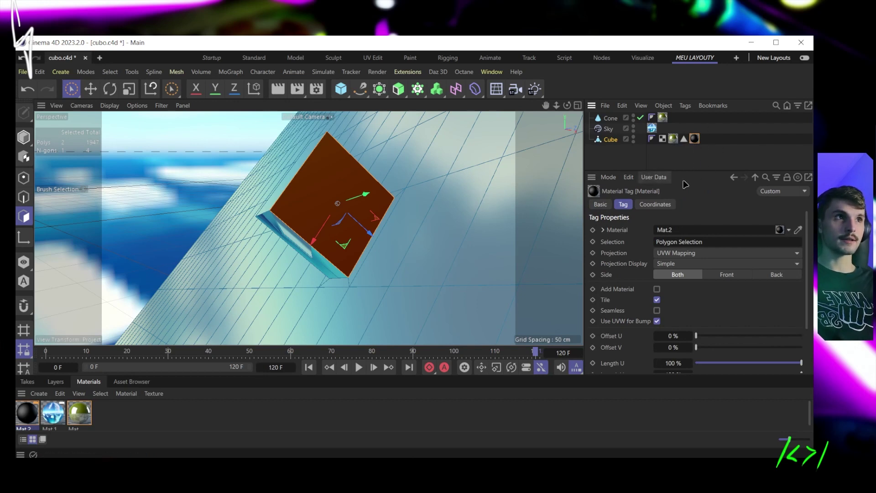
click(654, 166)
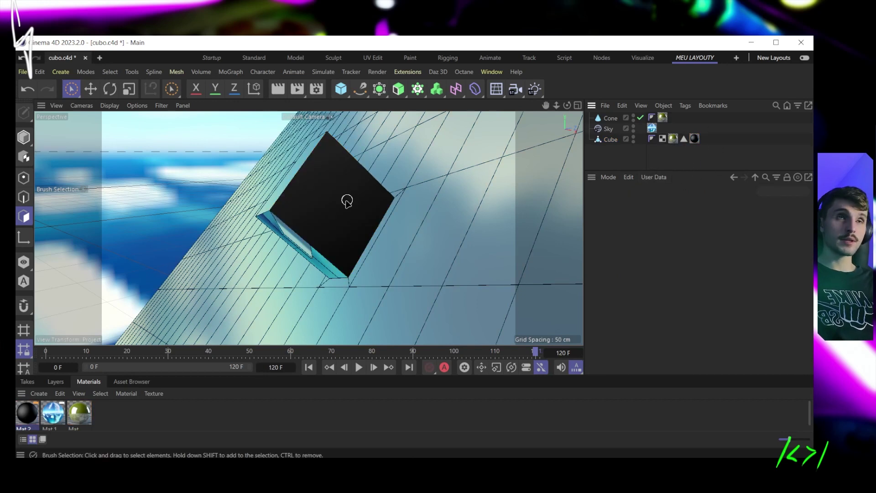
Step: Delete the Polygon Selection and Mat.2 tags from the Cube and reselect the inset face
click(686, 141)
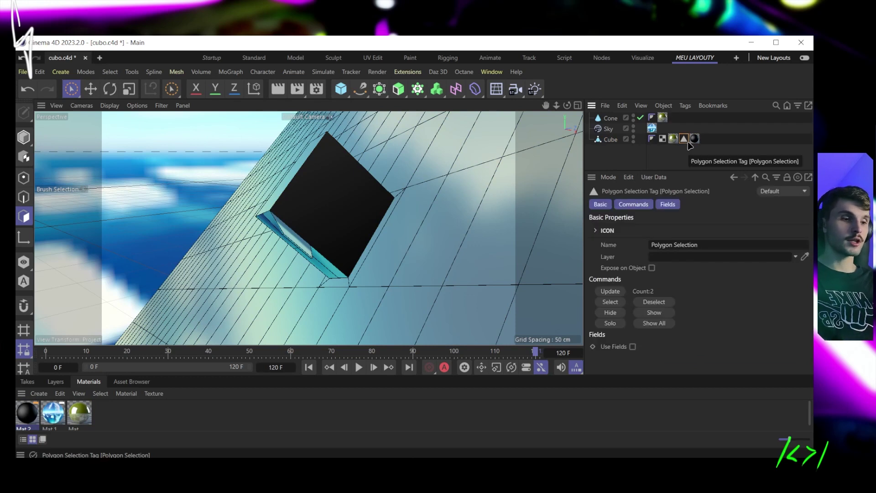
key(Delete)
click(685, 139)
key(Delete)
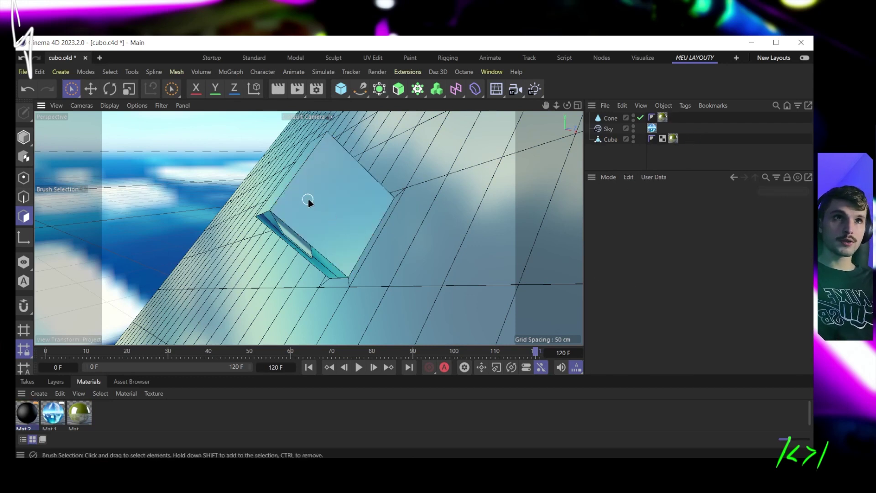
click(374, 219)
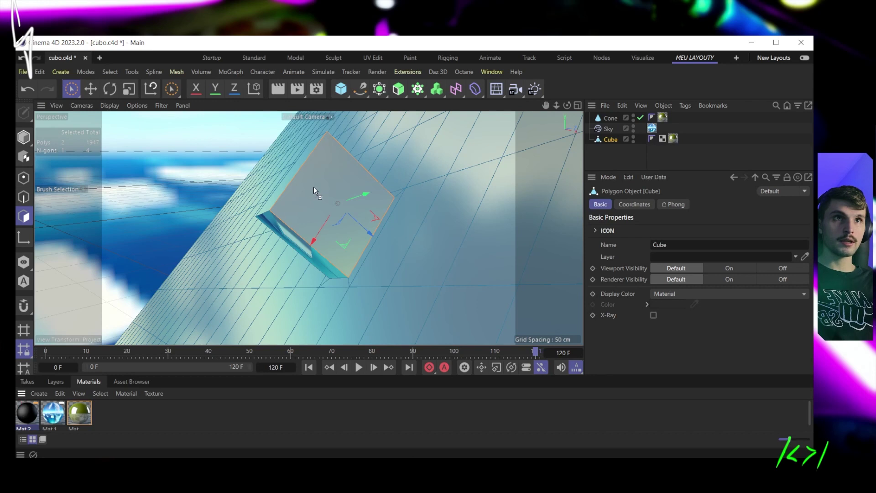
Step: Drop Mat.2 onto the selected inset face, deselect, and pull back to view the cube
drag(313, 187, 314, 188)
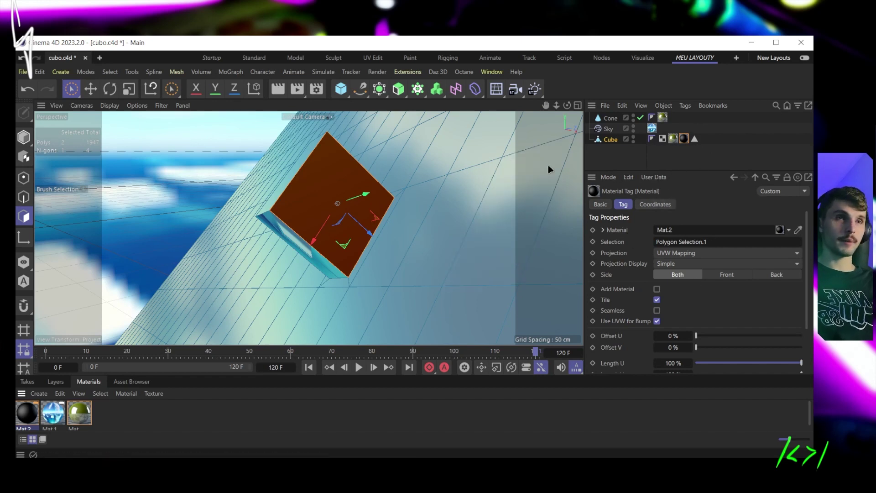
click(713, 150)
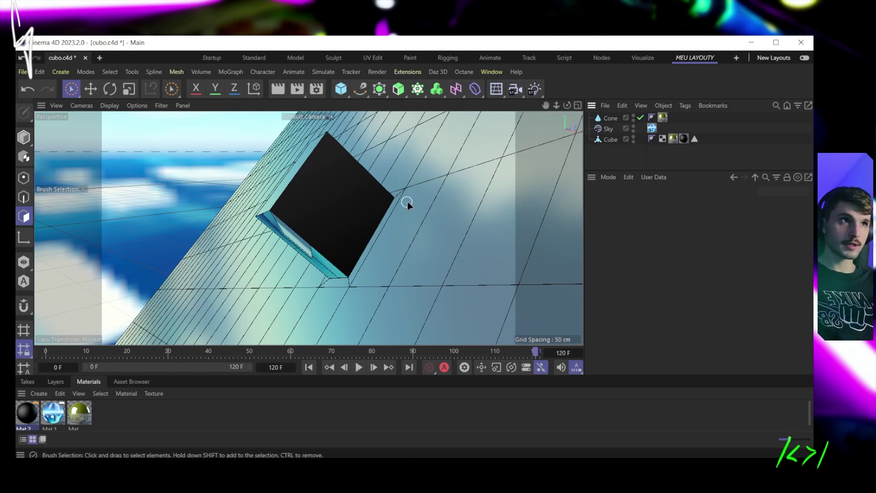
mouse_move(407, 204)
alt+mouse_down()
mouse_move(410, 297)
mouse_move(390, 228)
mouse_move(413, 231)
mouse_move(397, 171)
mouse_move(411, 221)
alt+mouse_up()
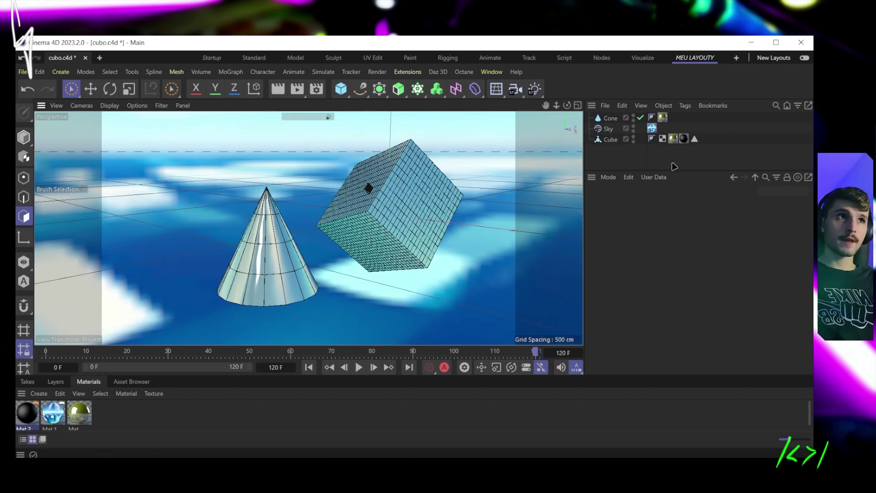
Step: Select all objects and delete the cone, sky and cube, leaving an empty grid
key(ctrl+a)
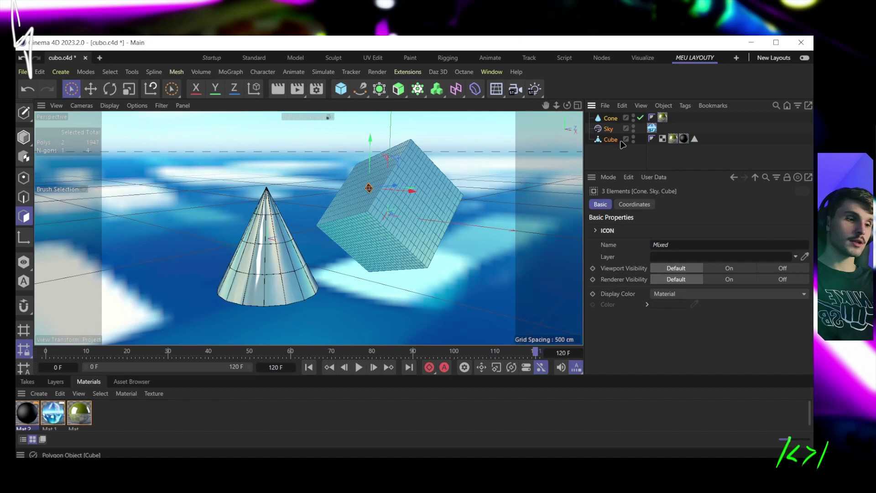
key(Delete)
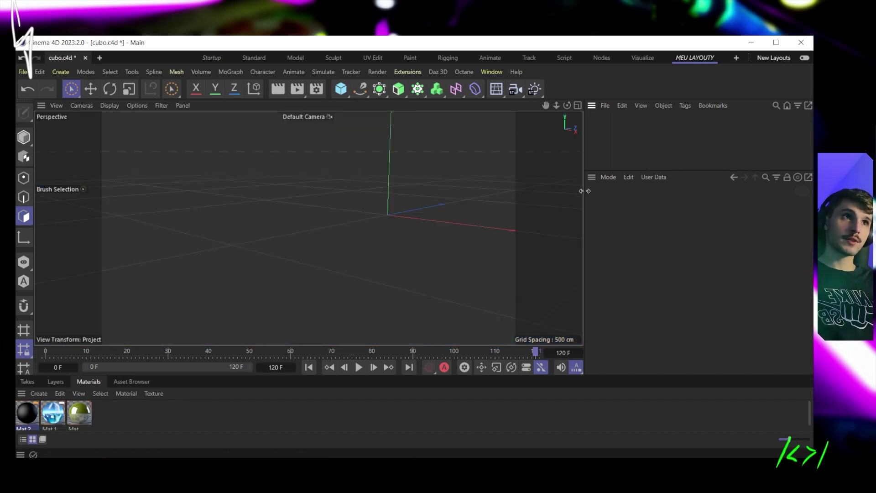
drag(585, 122, 662, 121)
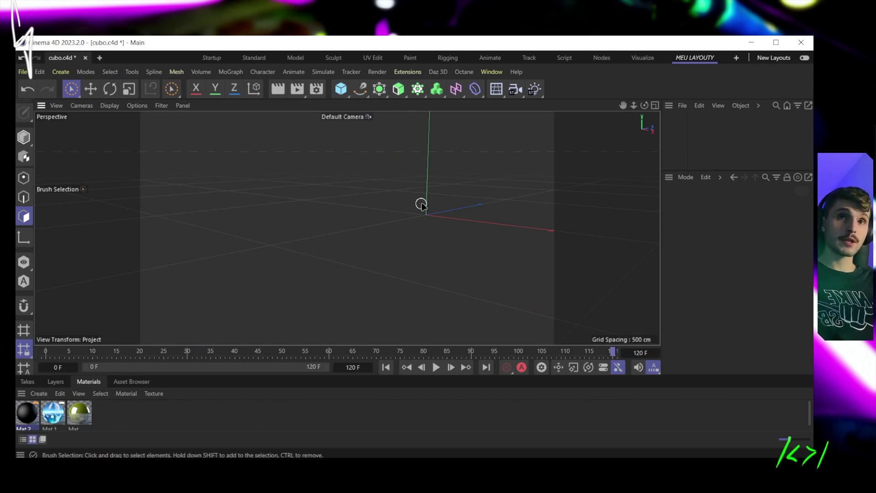
alt+drag(420, 205, 426, 236)
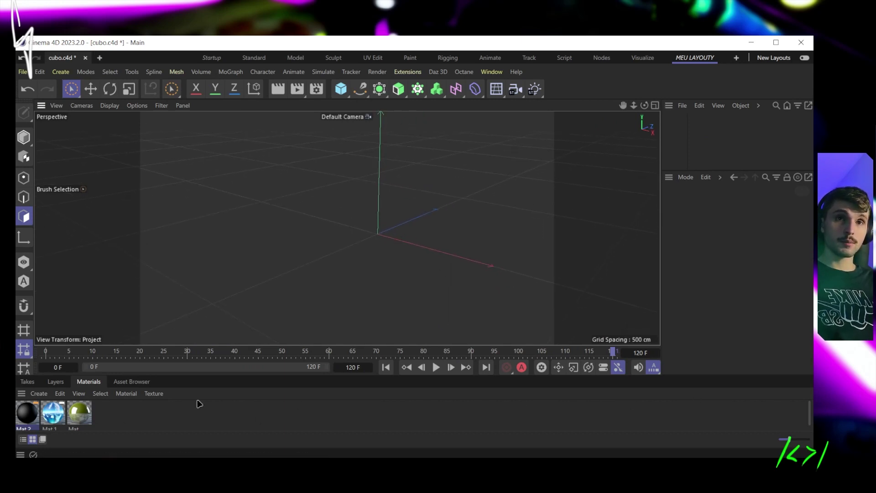
Step: Remove all unused materials from the Material Manager and return to Model mode
click(60, 393)
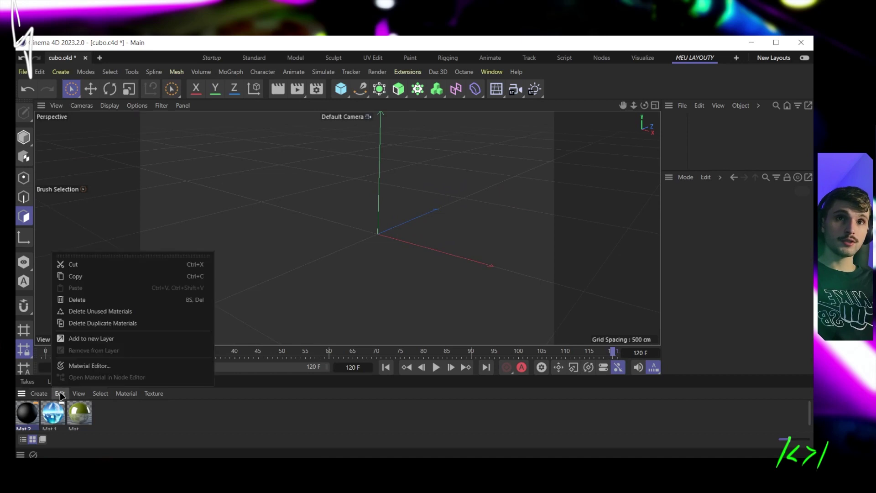
click(105, 312)
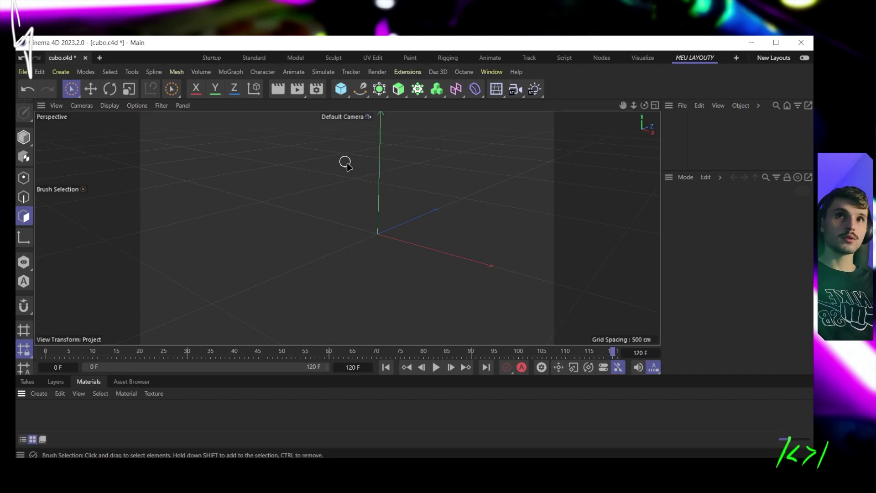
click(23, 137)
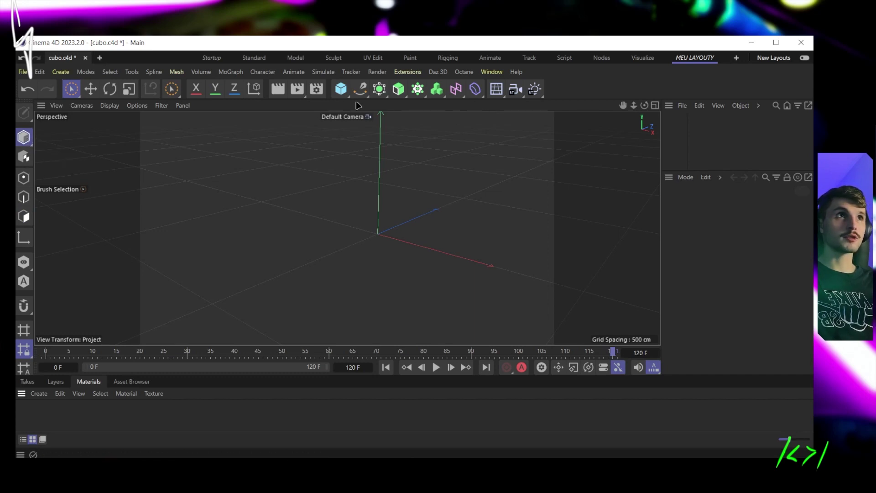
Step: Add a default 200 cm Cube at the origin, undo a trial X move, and reselect it
click(342, 92)
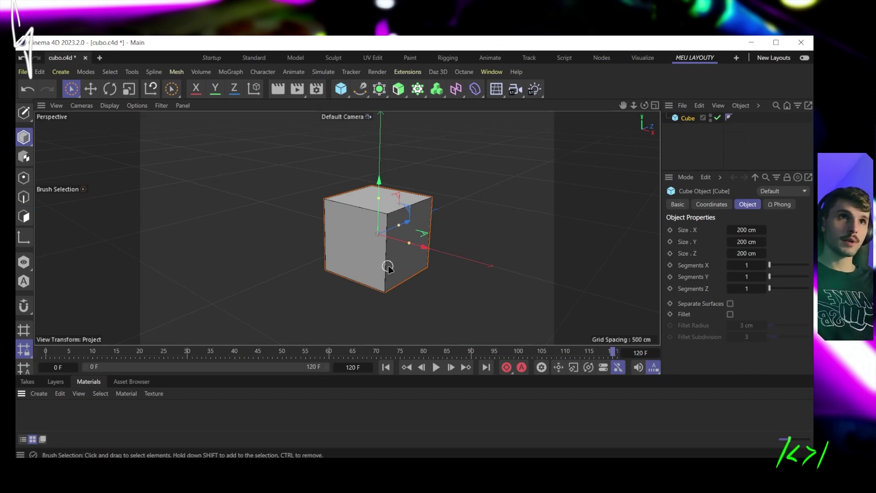
drag(408, 230, 474, 203)
key(ctrl+z)
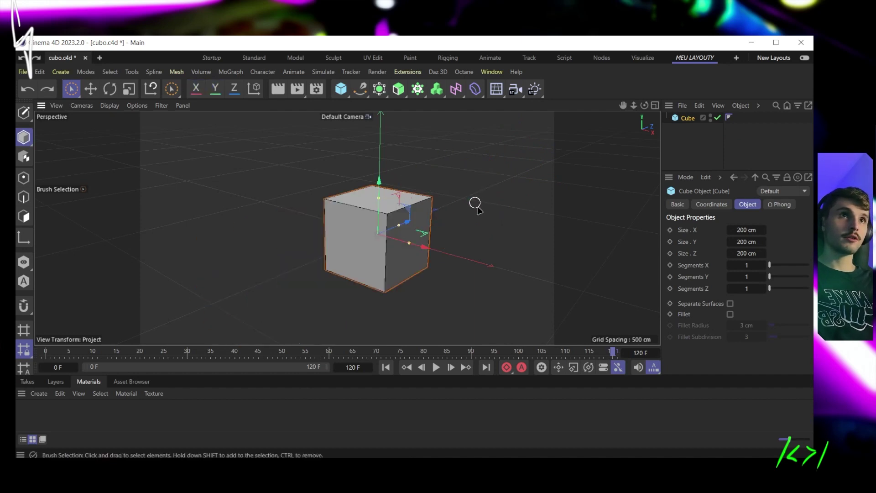
click(522, 296)
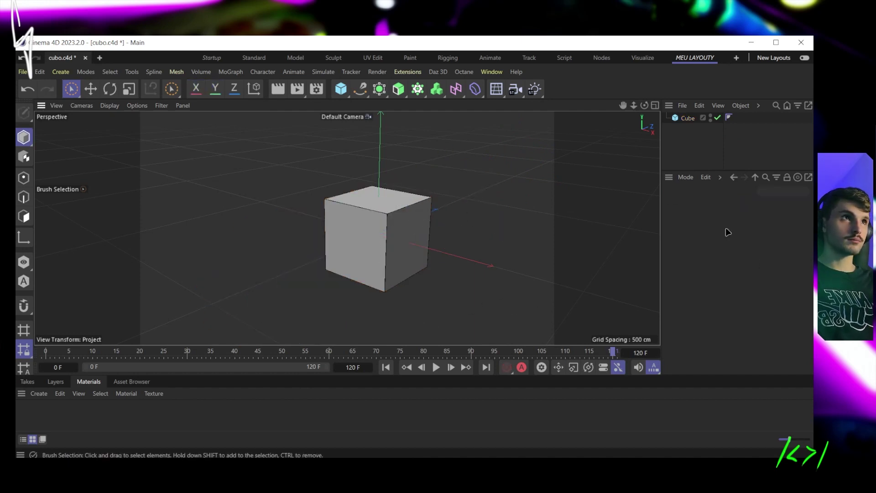
click(411, 236)
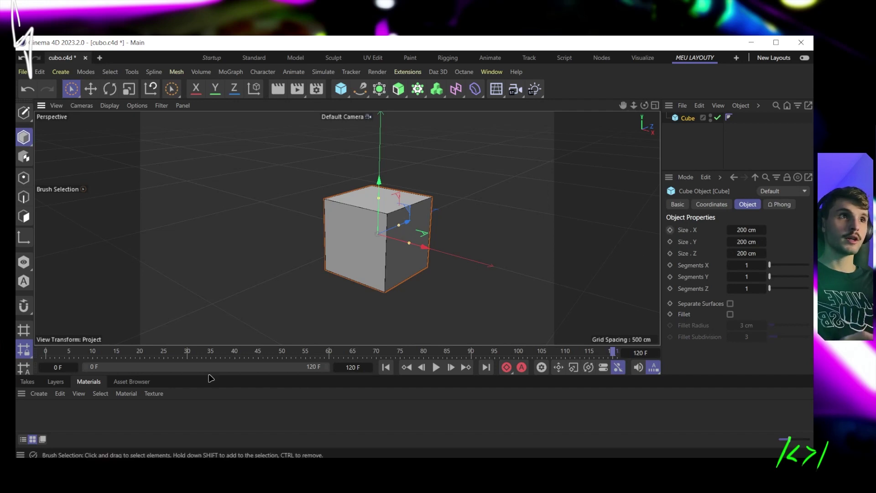
Step: At frame 0, keyframe the cube's X position at 0 cm
click(46, 354)
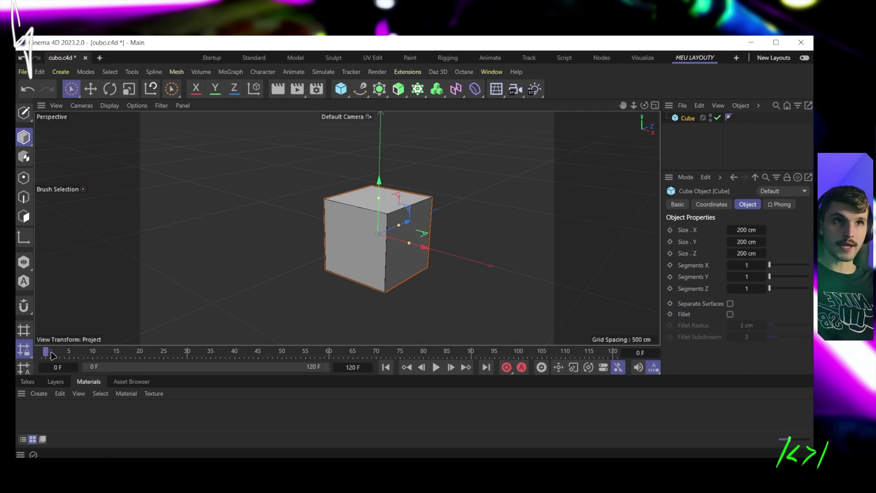
click(711, 205)
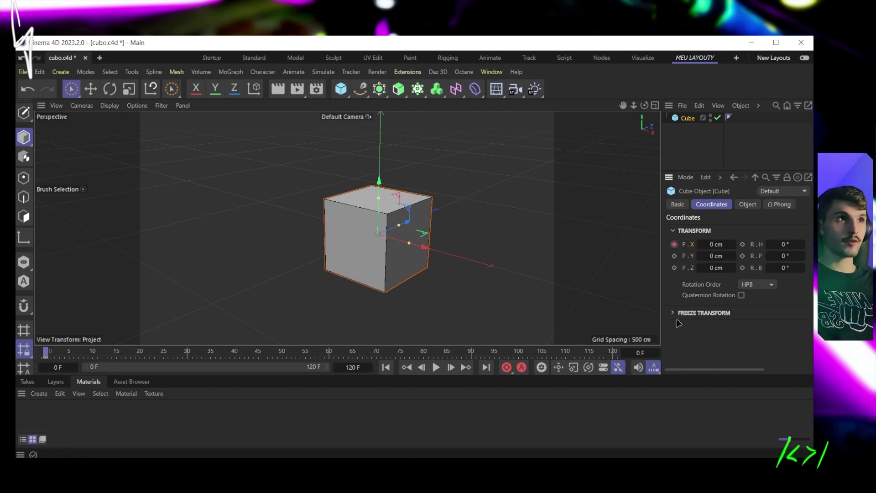
click(674, 244)
Step: Go to frame 30 and set the cube's X position to 500 cm
drag(46, 351, 187, 352)
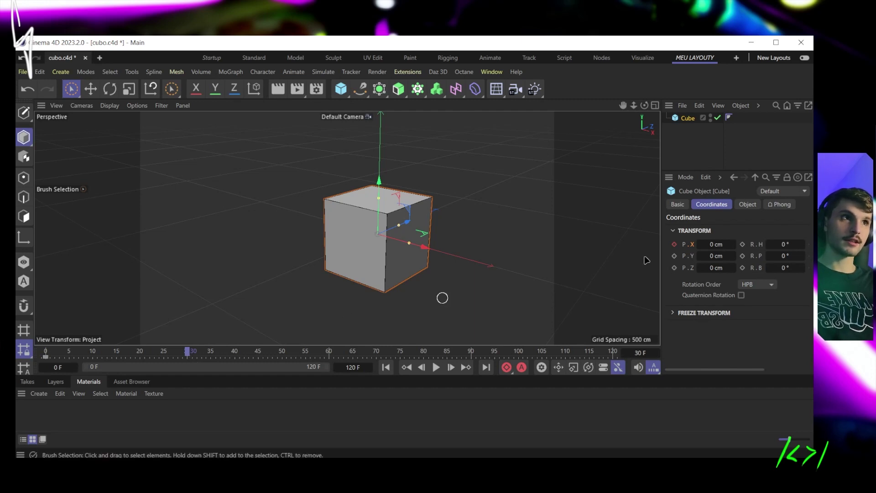
drag(713, 246, 797, 246)
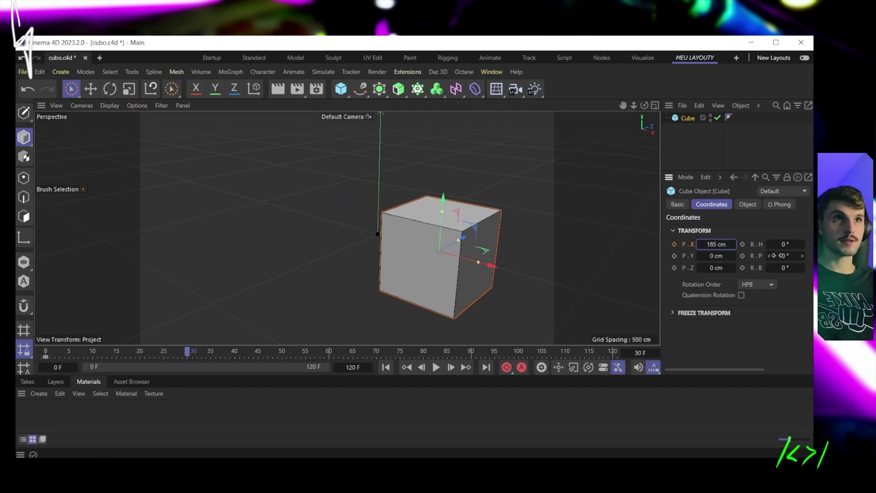
drag(716, 246, 748, 246)
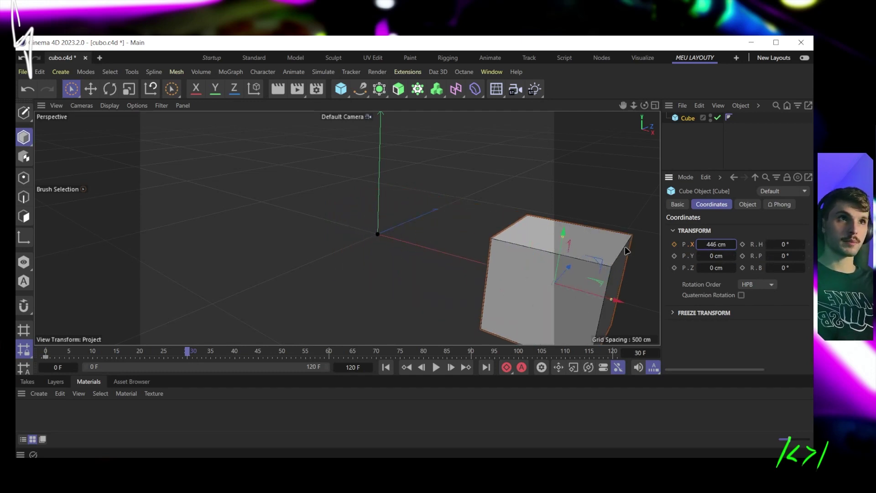
scroll(430, 225, down, 2)
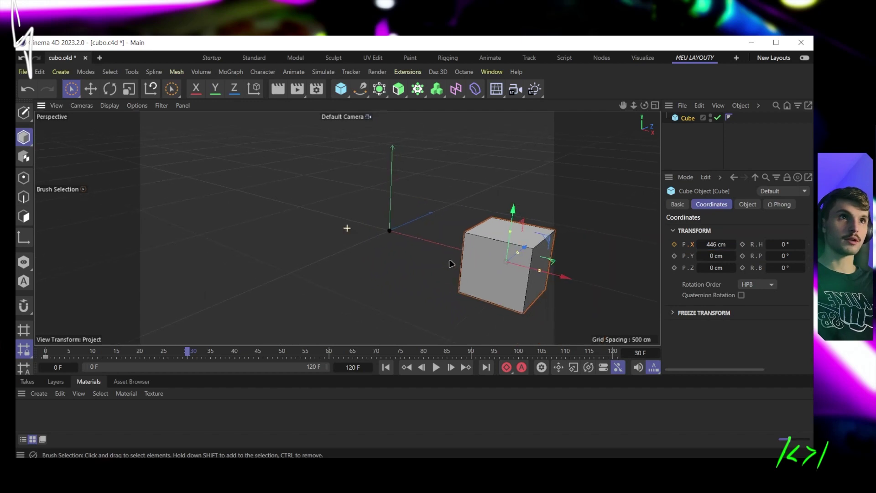
click(716, 245)
text(500)
key(Return)
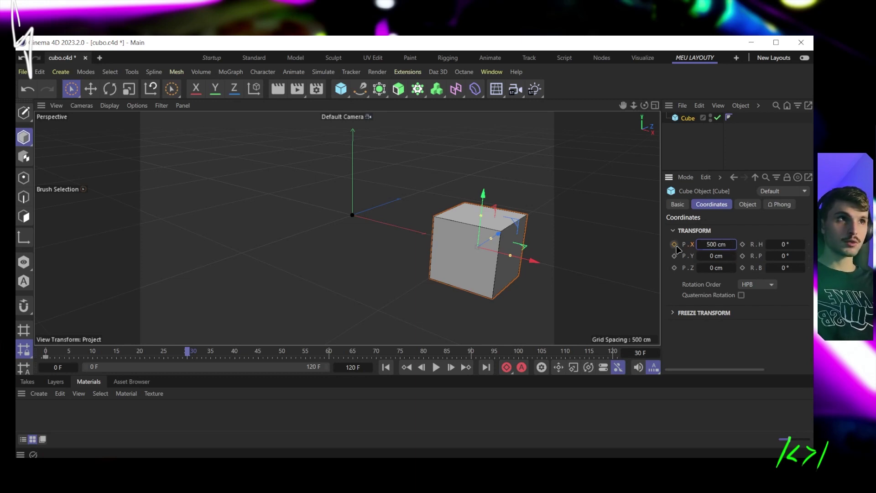
Step: Re-enter 500 cm for P.X, keyframe it at frame 30, and inspect the motion path
drag(132, 352, 188, 350)
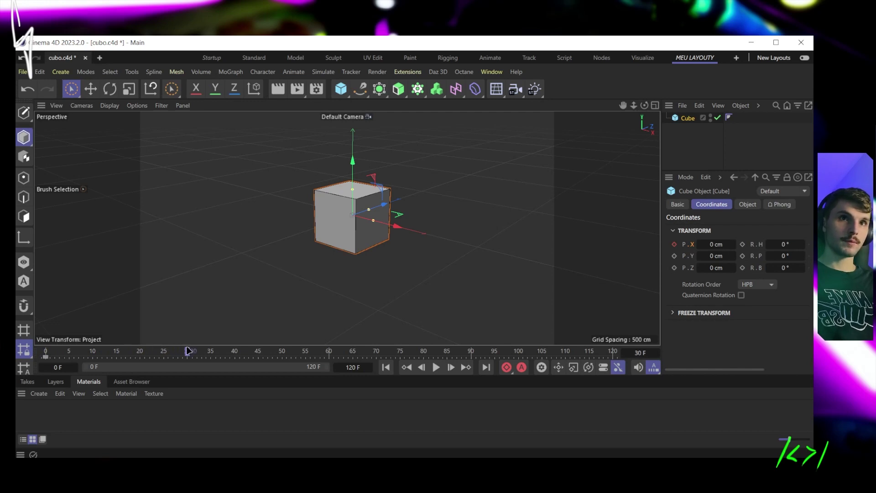
drag(713, 245, 714, 245)
click(713, 244)
text(500)
key(Return)
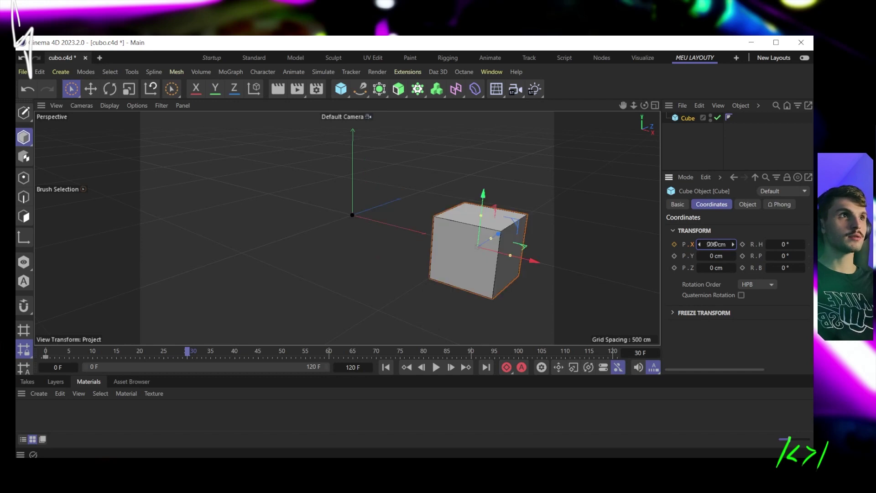
click(674, 244)
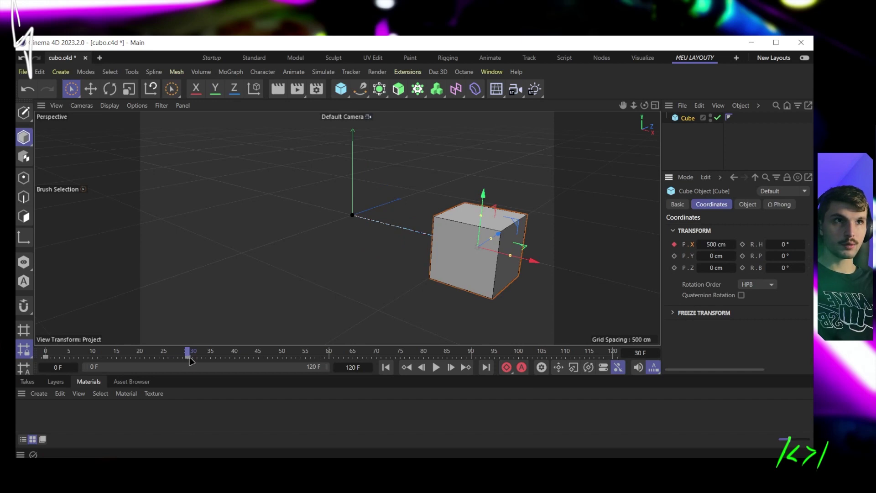
alt+drag(352, 279, 312, 231)
click(293, 222)
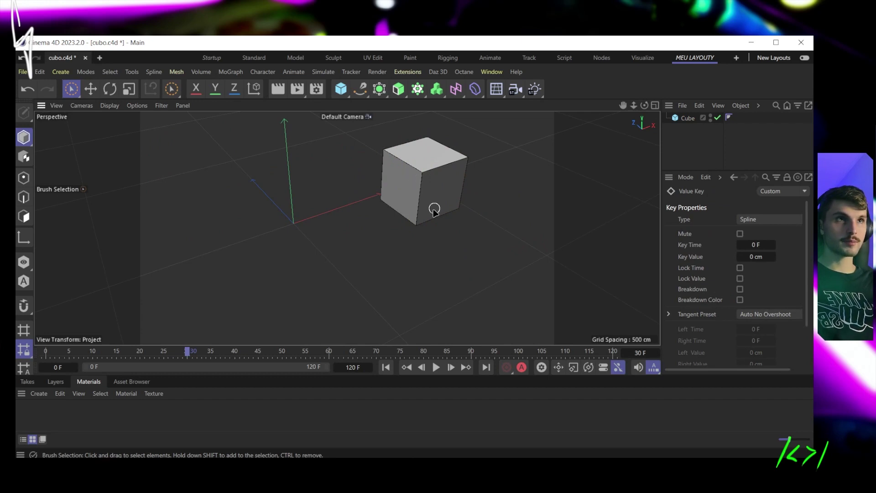
alt+drag(433, 208, 483, 229)
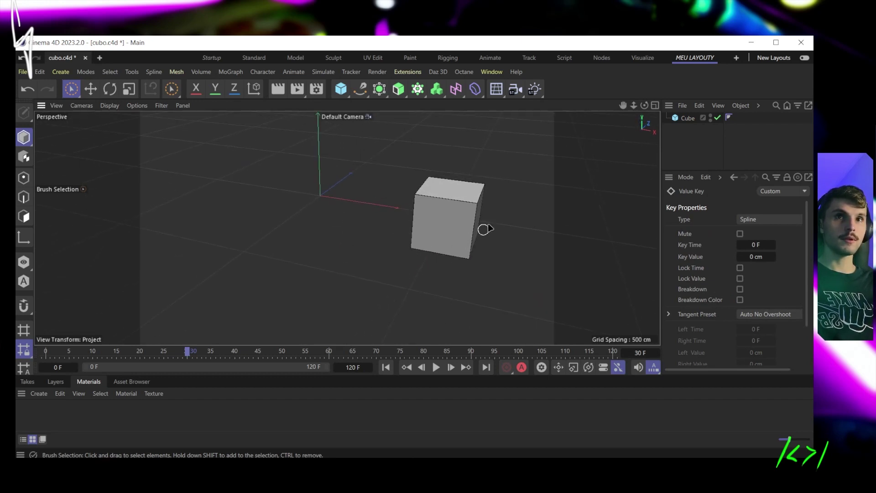
click(457, 221)
scroll(386, 208, up, 3)
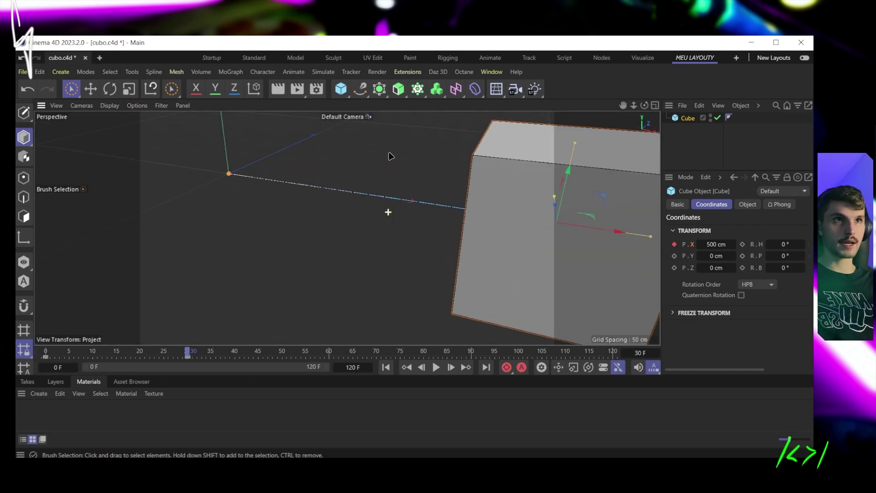
scroll(386, 206, down, 2)
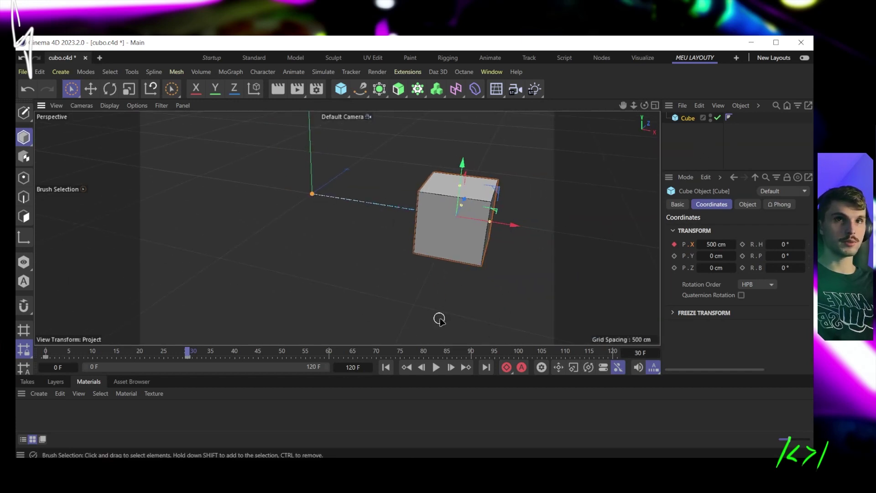
drag(187, 351, 60, 352)
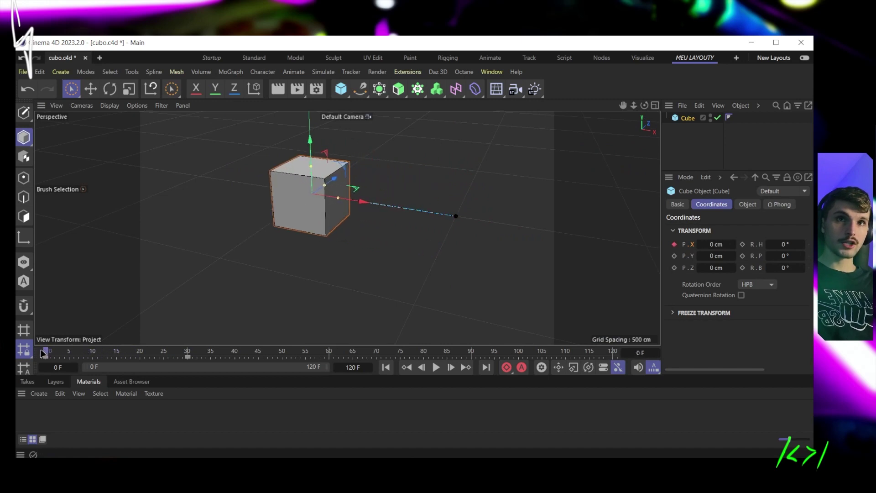
click(436, 367)
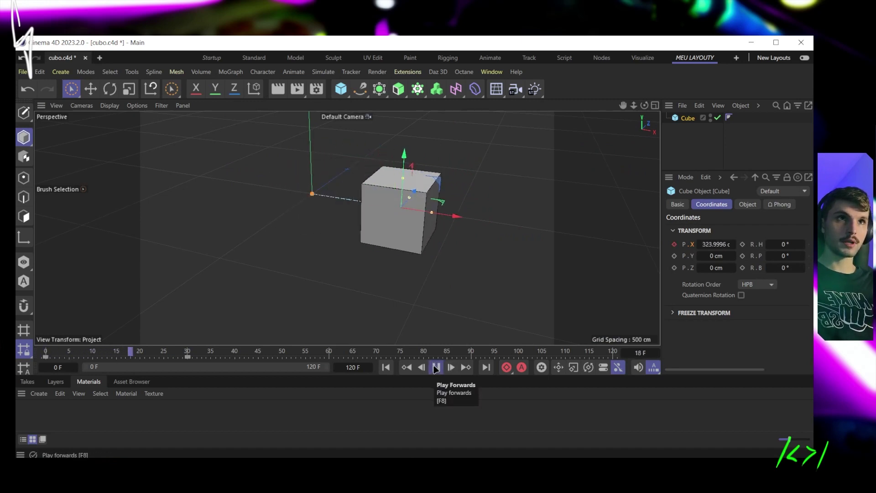
click(436, 367)
drag(224, 355, 46, 353)
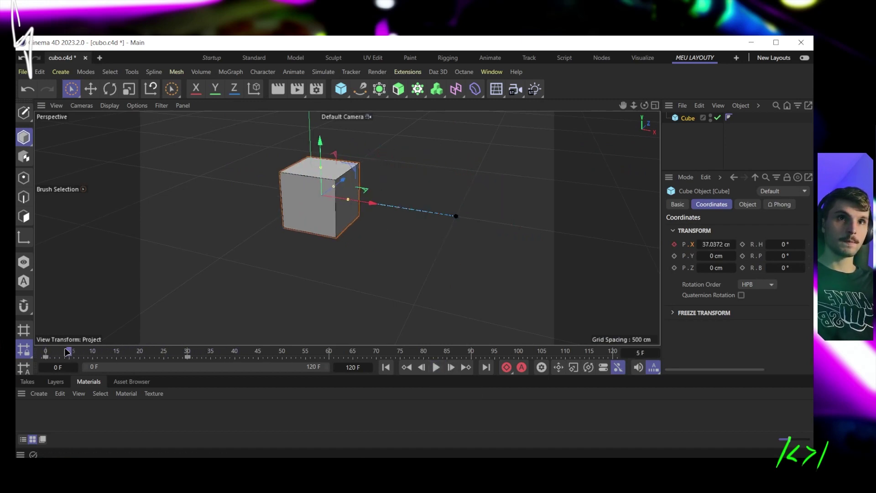
click(435, 368)
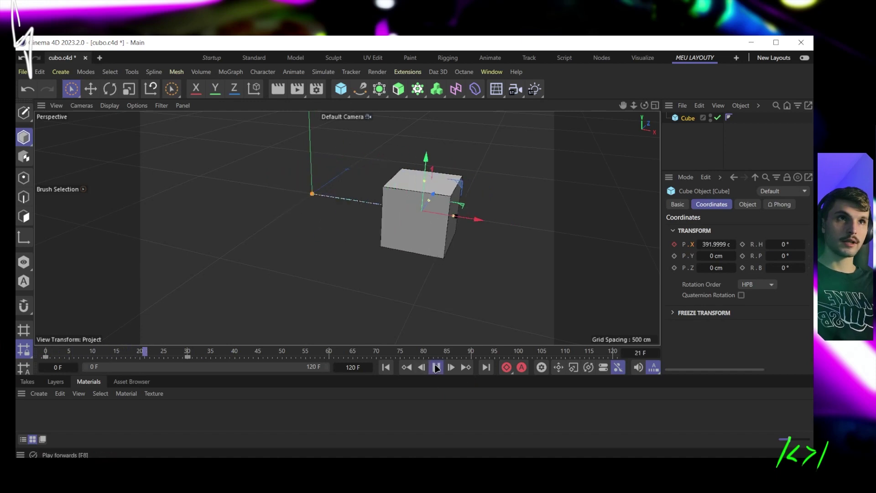
click(435, 367)
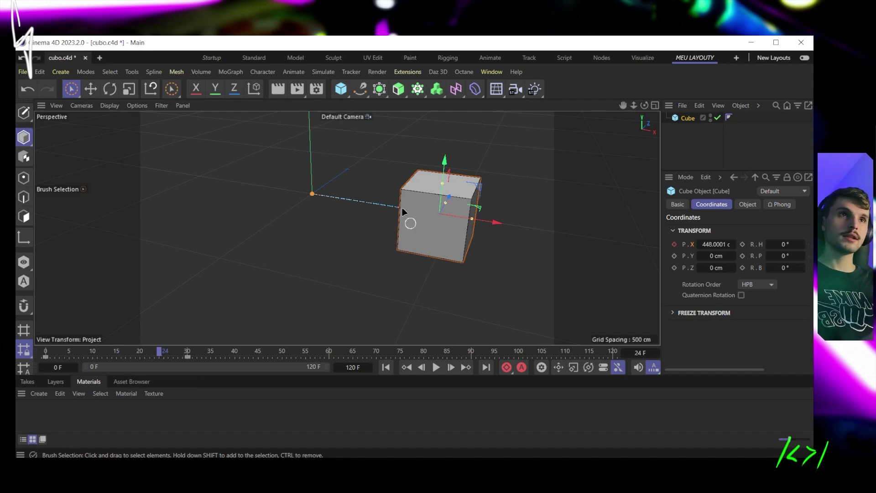
drag(120, 351, 45, 352)
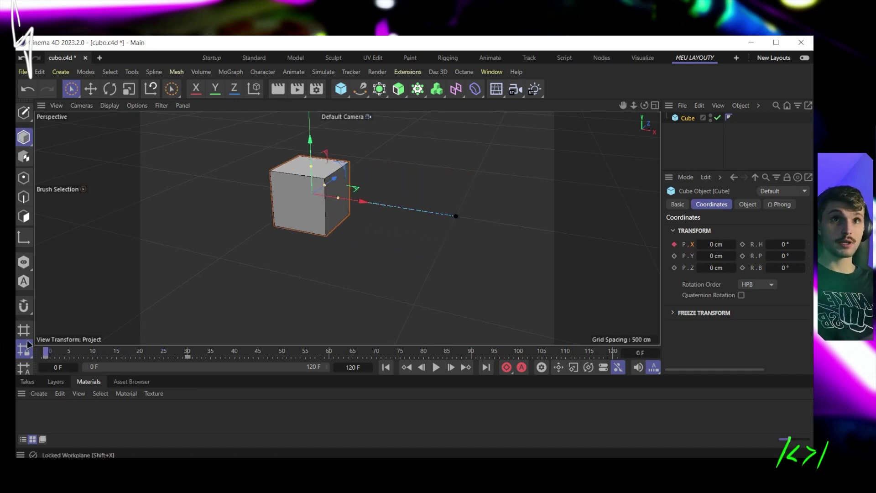
click(436, 368)
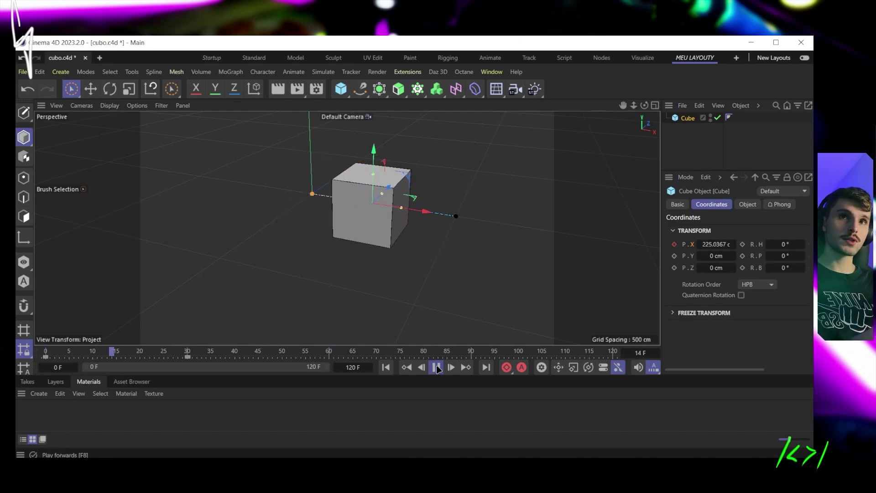
click(436, 367)
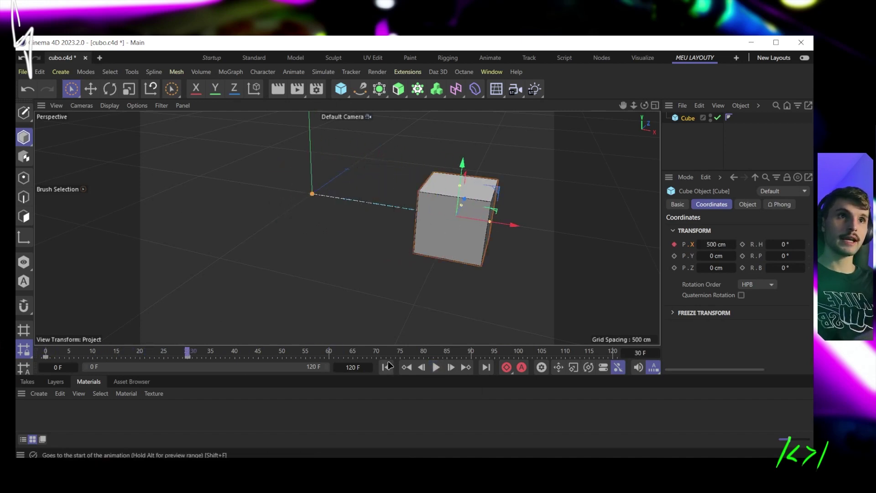
click(386, 368)
click(435, 368)
click(436, 367)
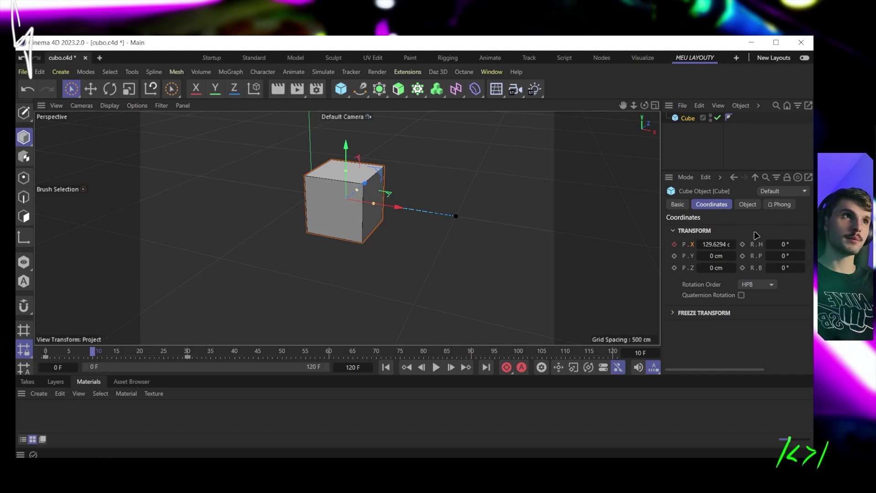
key(shift+f)
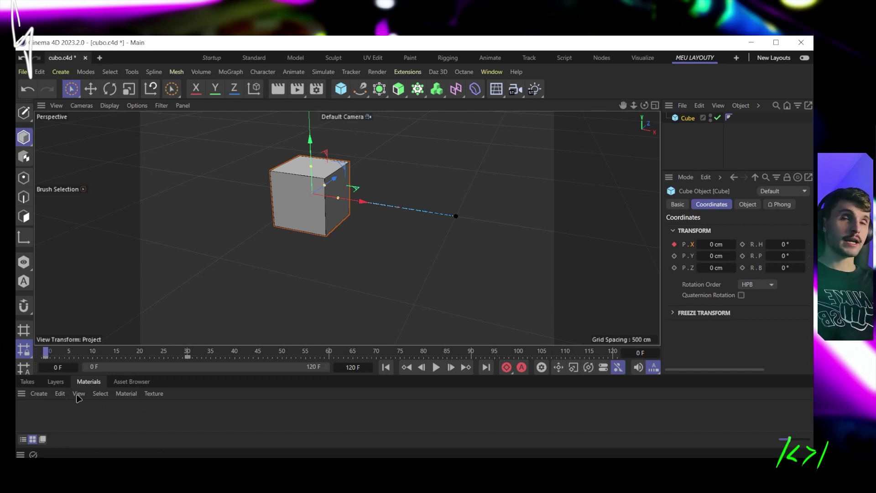
Step: Keyframe the cube's bank rotation at 0° on frame 0
mouse_move(58, 359)
mouse_down()
mouse_move(112, 351)
mouse_move(60, 350)
mouse_move(130, 351)
mouse_move(45, 351)
mouse_up()
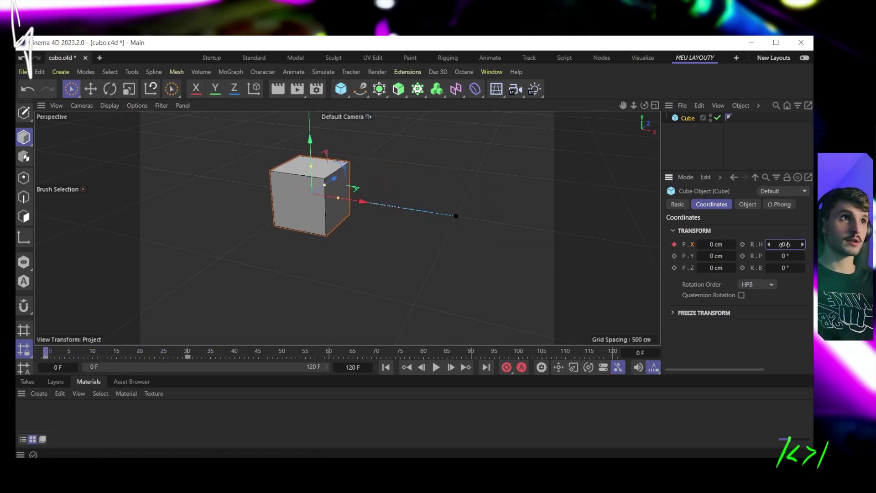
drag(771, 245, 774, 283)
click(742, 268)
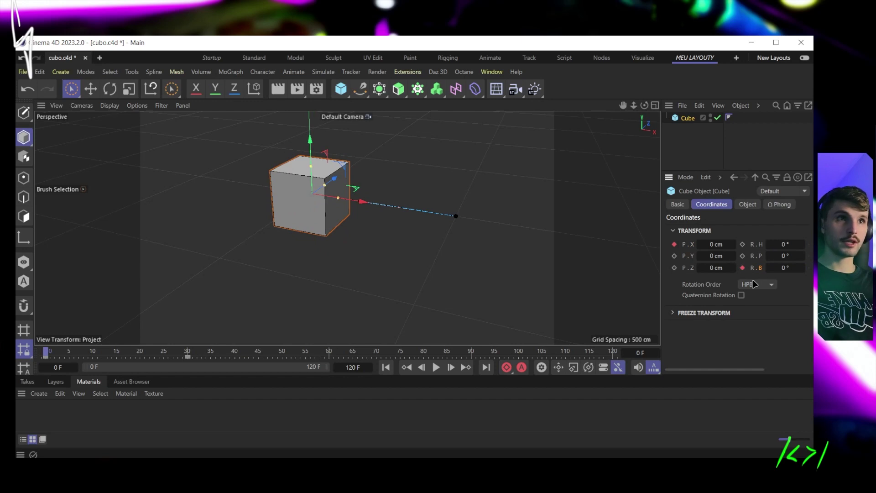
Step: At frame 30, set the cube's bank rotation to 90°
click(144, 351)
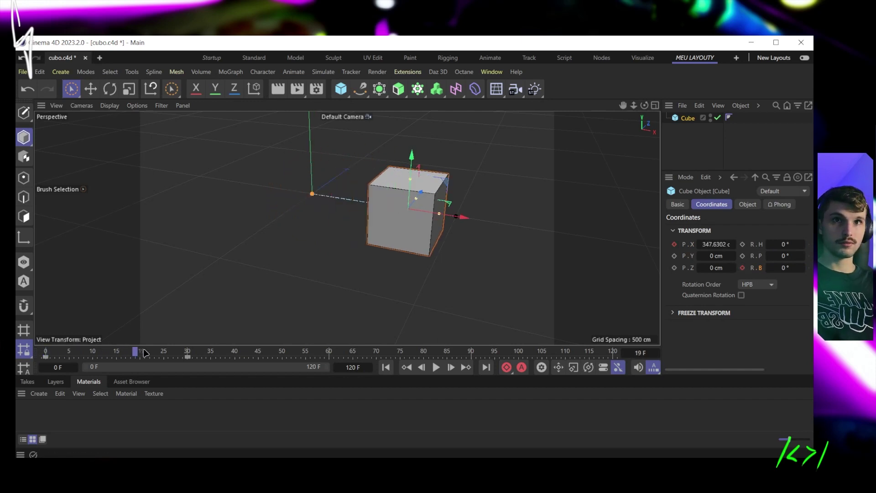
drag(144, 352, 187, 352)
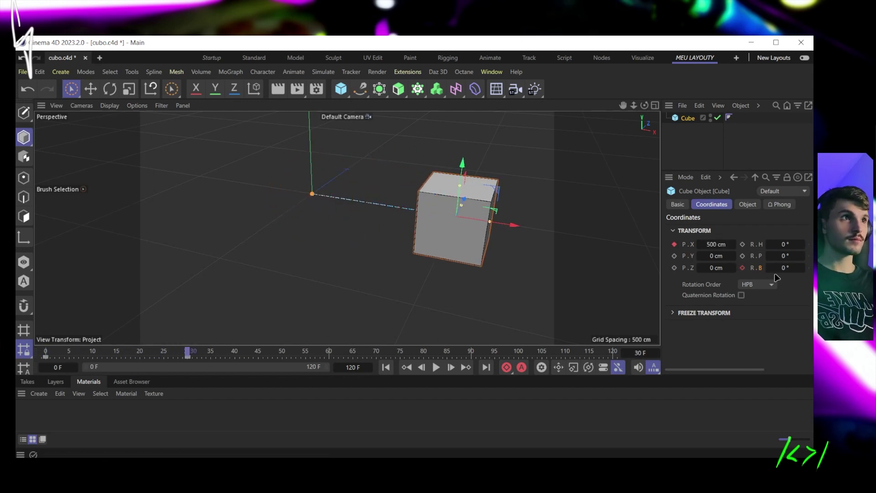
click(782, 268)
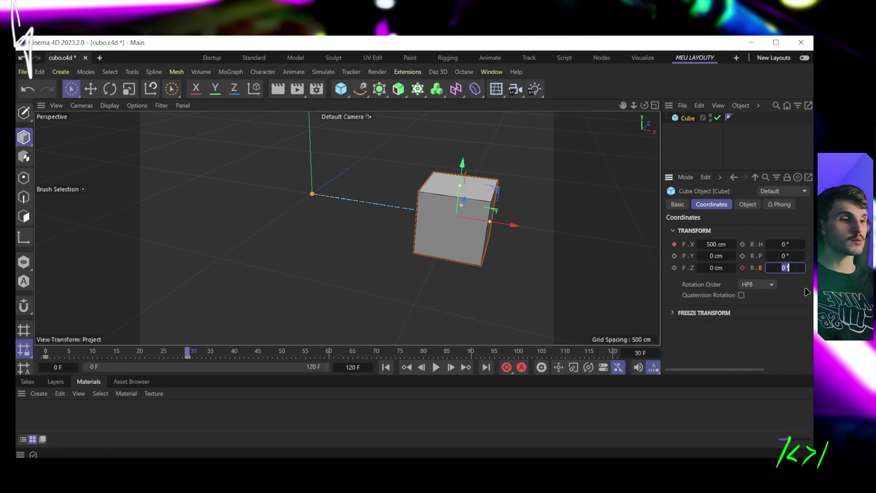
text(45)
key(Return)
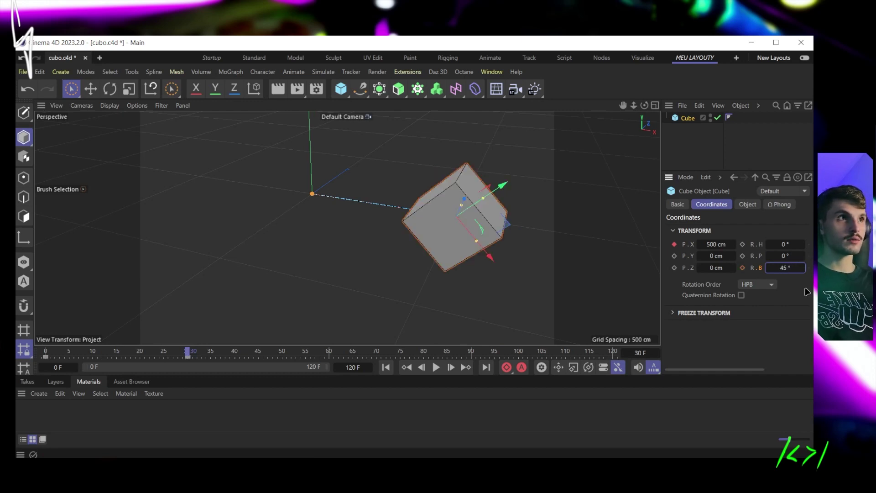
text(90)
key(Return)
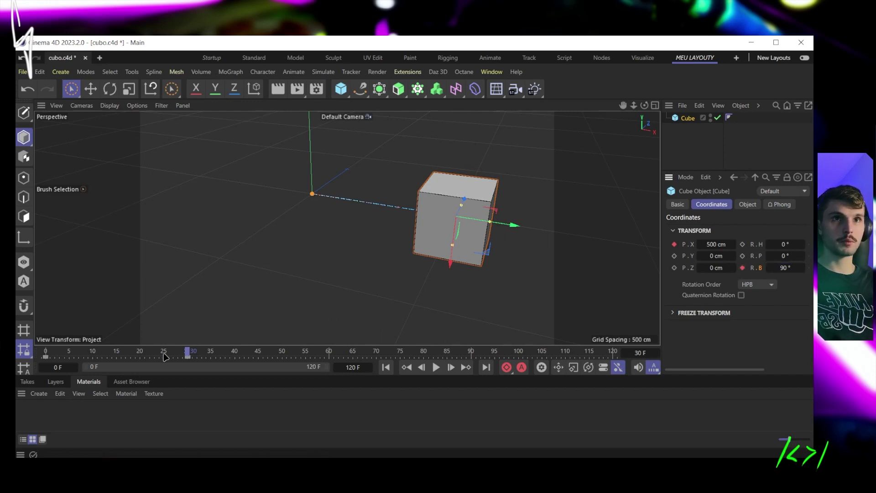
Step: Play the combined slide and roll from frame 0 several times to check it
click(123, 351)
drag(123, 351, 45, 351)
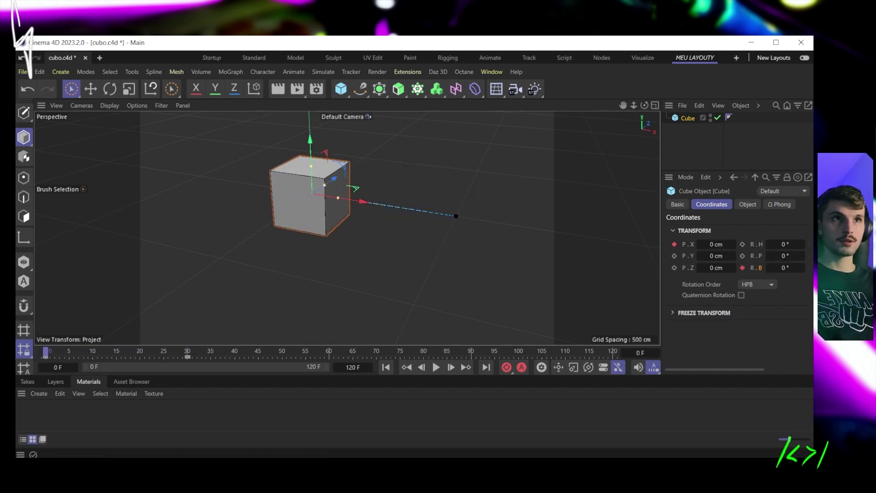
click(434, 368)
click(435, 367)
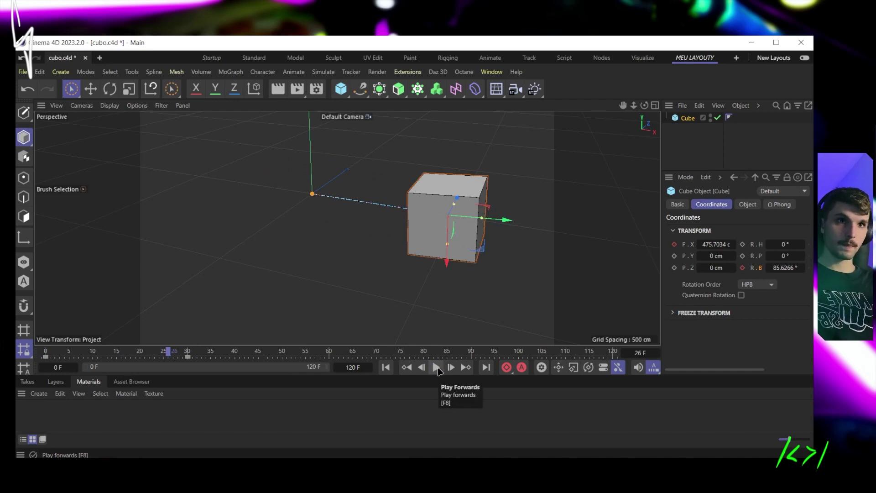
click(437, 368)
click(385, 368)
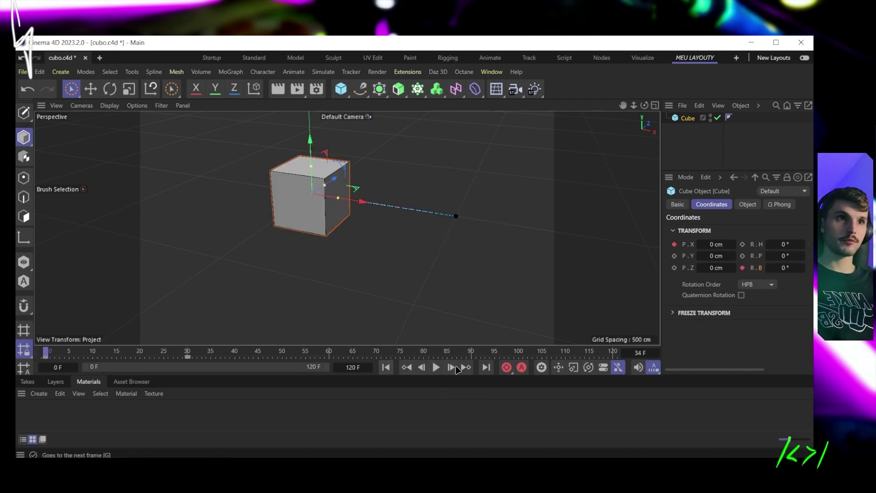
click(436, 367)
click(436, 368)
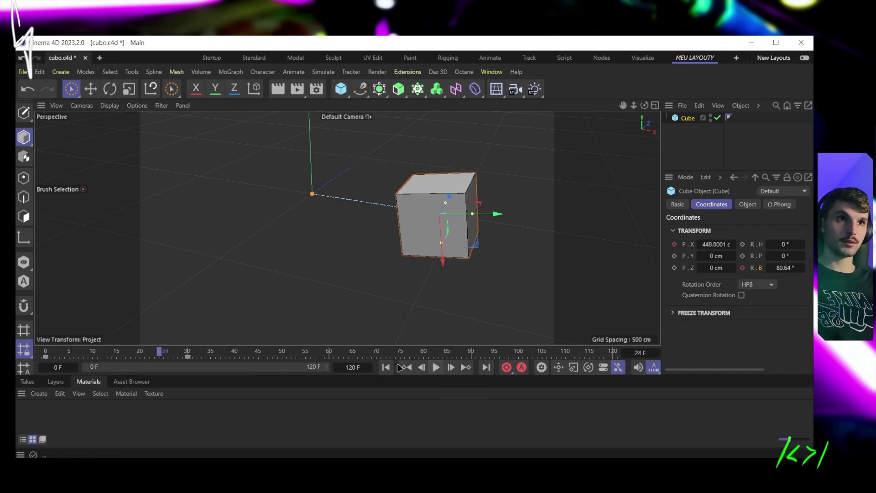
click(386, 367)
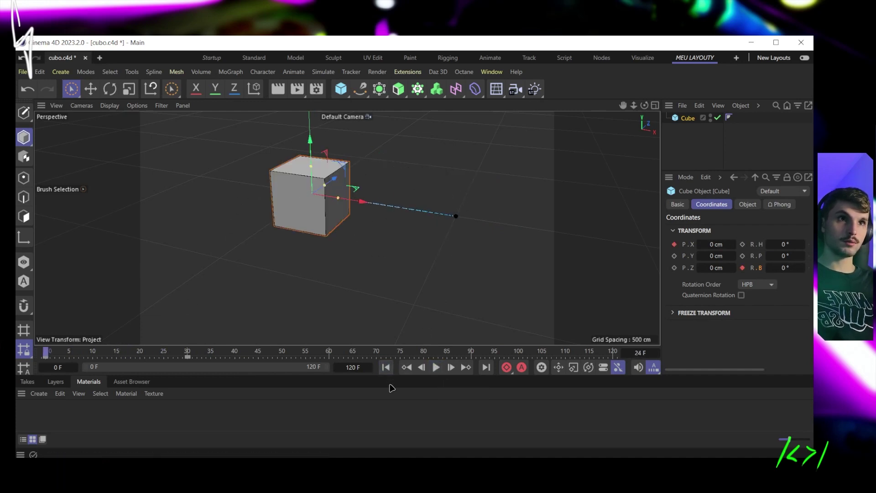
click(436, 367)
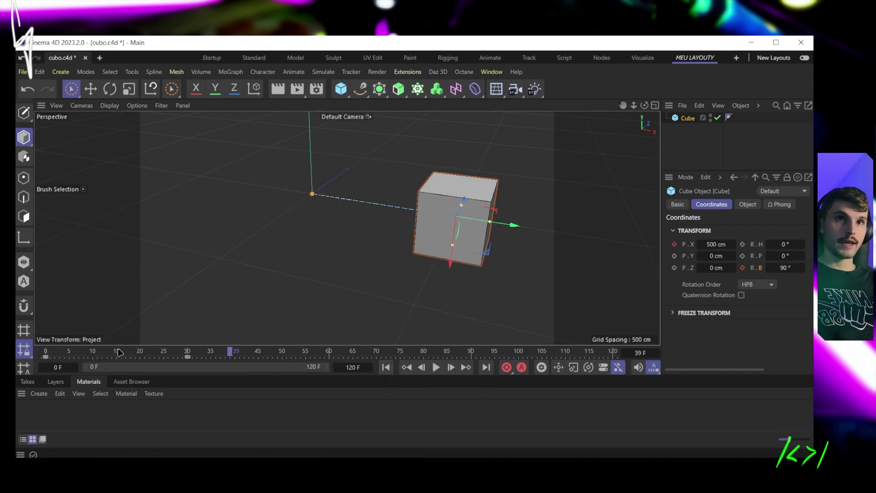
drag(116, 352, 45, 359)
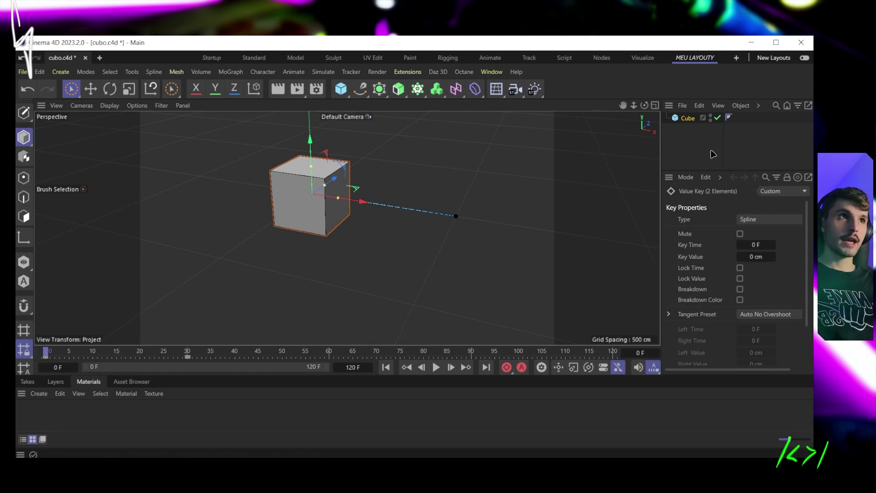
Step: Select the cube and browse the primitive objects palette
click(689, 121)
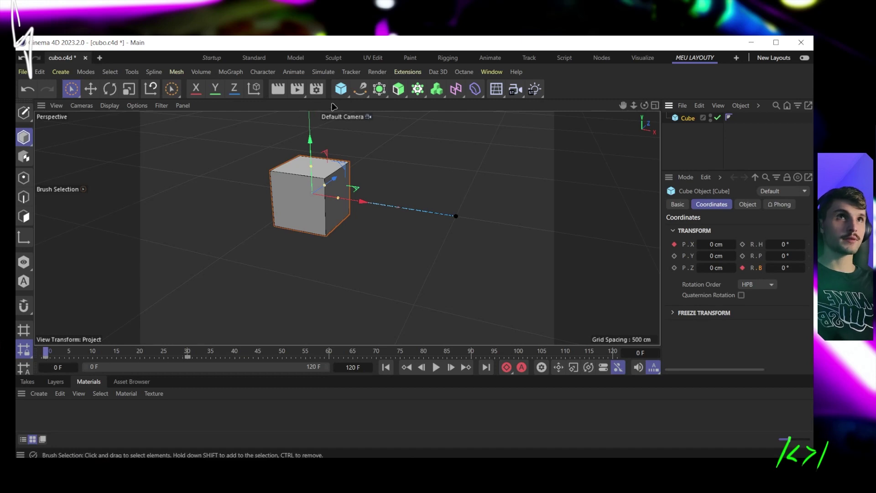
click(342, 90)
key(Escape)
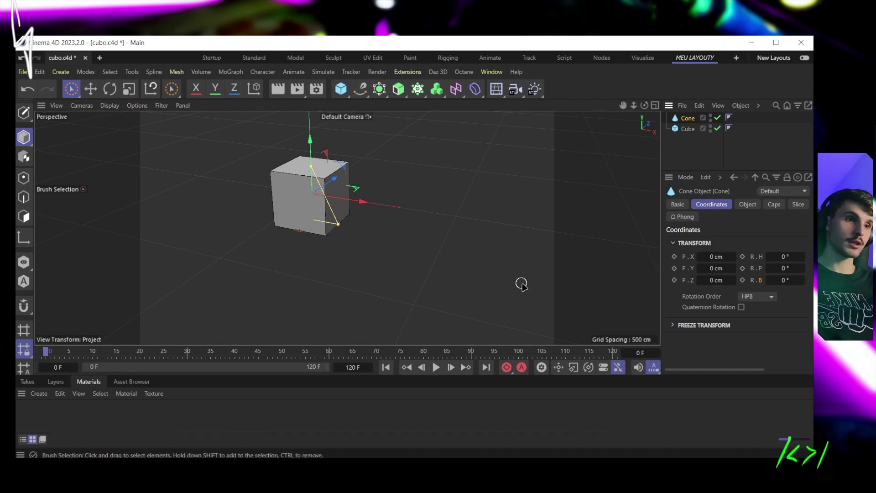
click(687, 130)
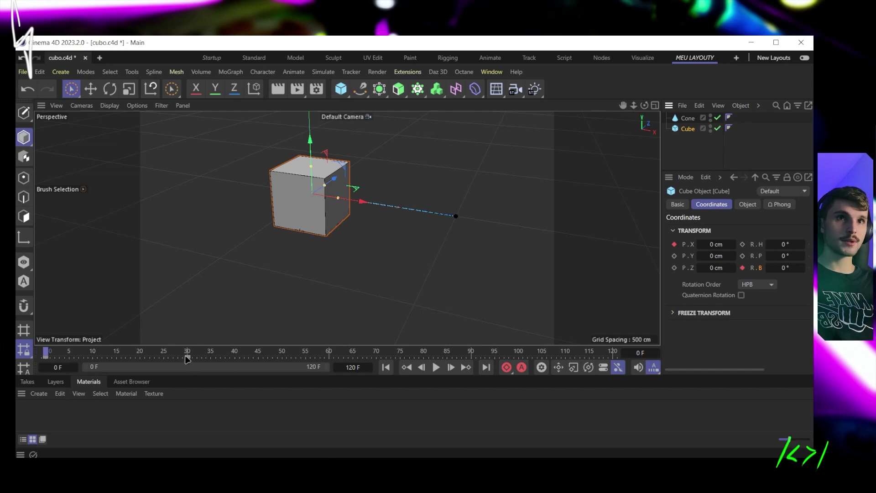
Step: Drag the cube's end keyframe out to frames 48 and 66 and preview the retimed slide
drag(187, 356, 275, 355)
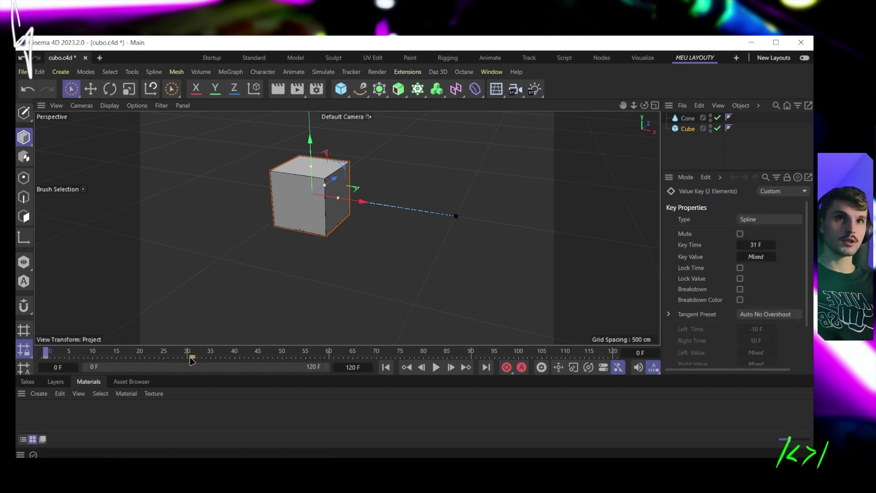
drag(185, 360, 359, 347)
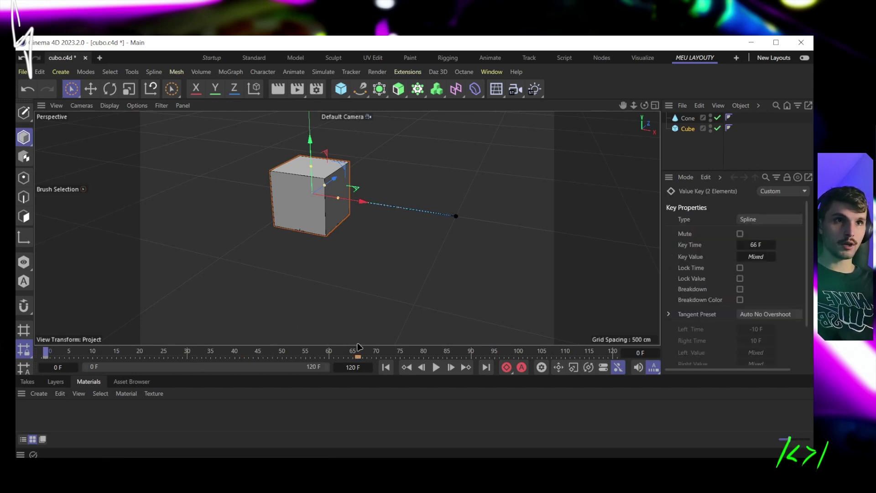
mouse_move(50, 352)
mouse_down()
mouse_move(361, 352)
mouse_move(45, 351)
mouse_up()
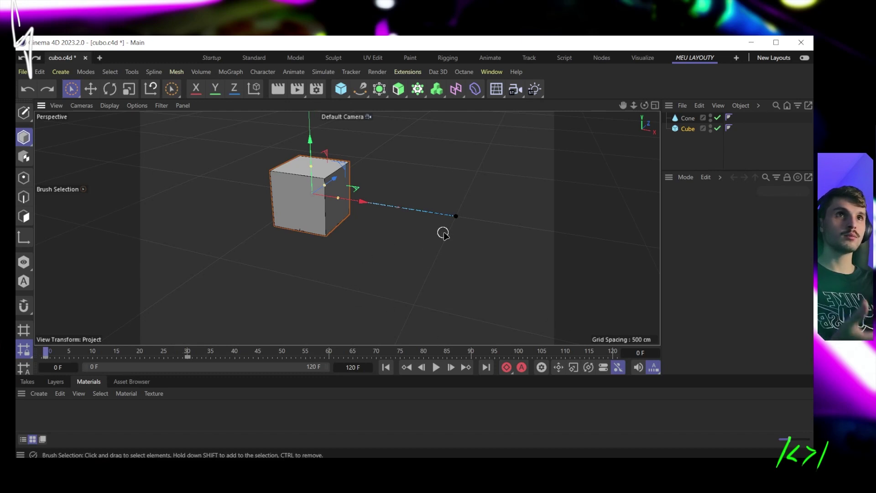
click(688, 129)
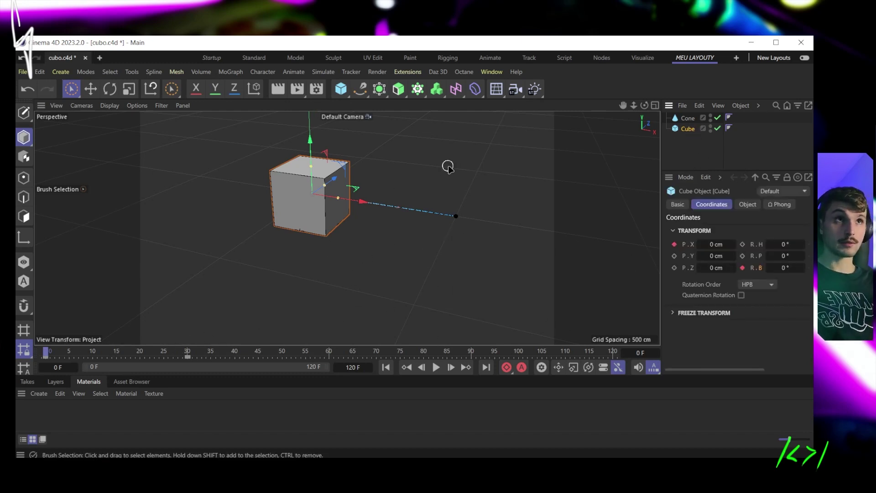
click(491, 72)
mouse_move(497, 75)
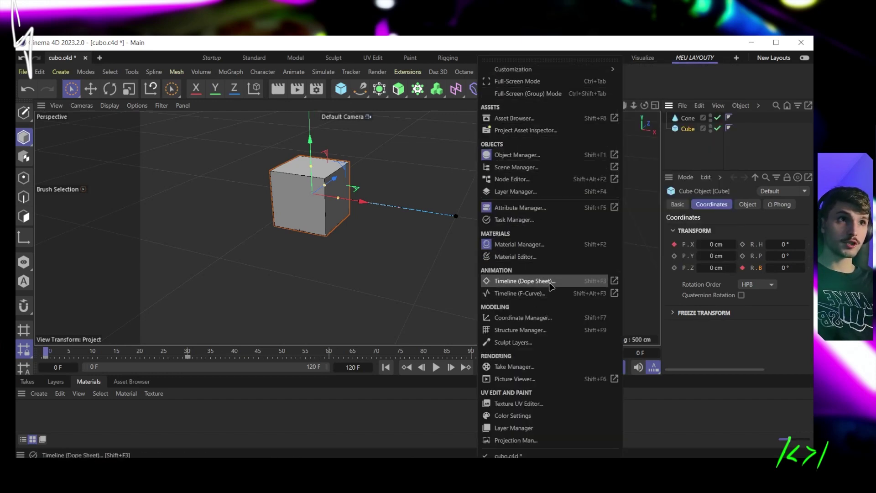
Step: Open the Dope Sheet and expand the Cube's Position and Rotation tracks
click(550, 283)
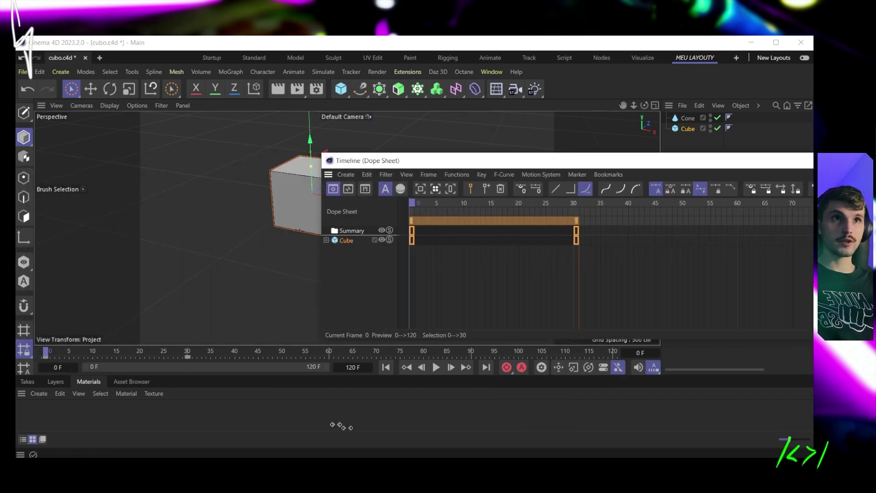
click(401, 242)
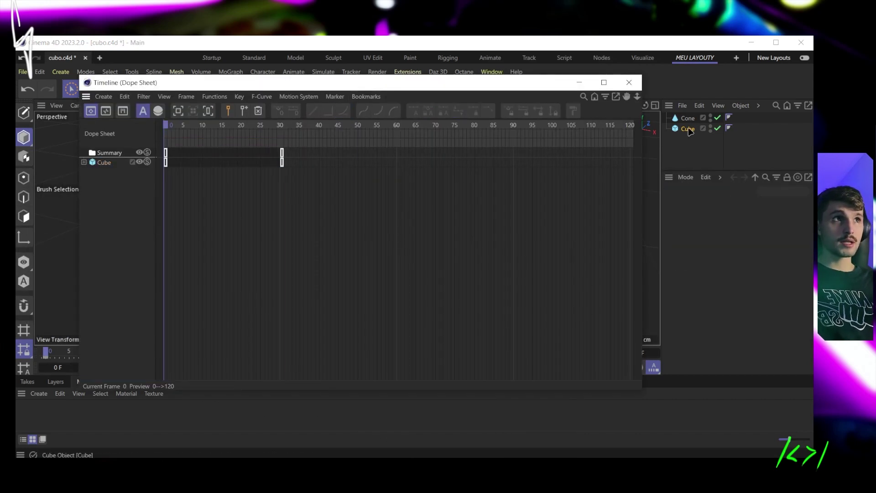
click(84, 162)
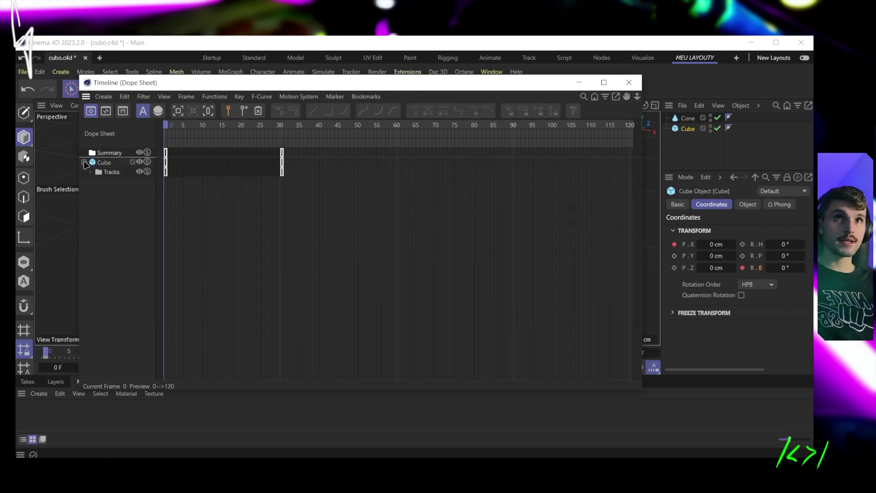
click(91, 172)
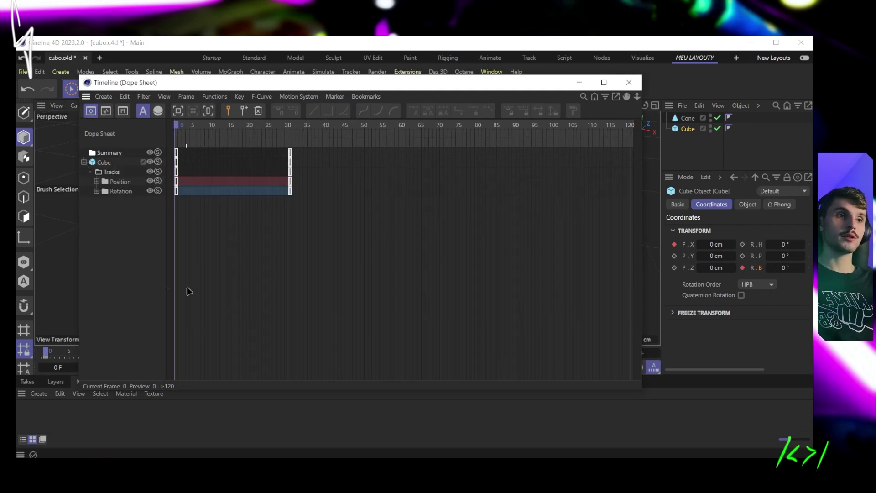
mouse_move(291, 184)
mouse_down()
mouse_move(231, 184)
mouse_move(290, 185)
mouse_up()
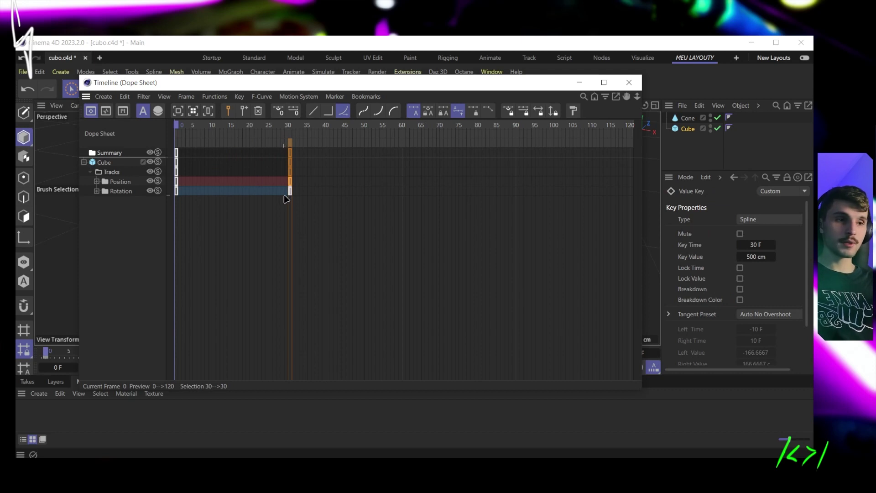
Step: Delete the cube's rotation keys at frames 0 and 30, then move the Dope Sheet aside
alt+right_drag(300, 227, 313, 227)
mouse_move(250, 224)
alt+right_down()
mouse_move(242, 224)
mouse_move(257, 224)
alt+right_up()
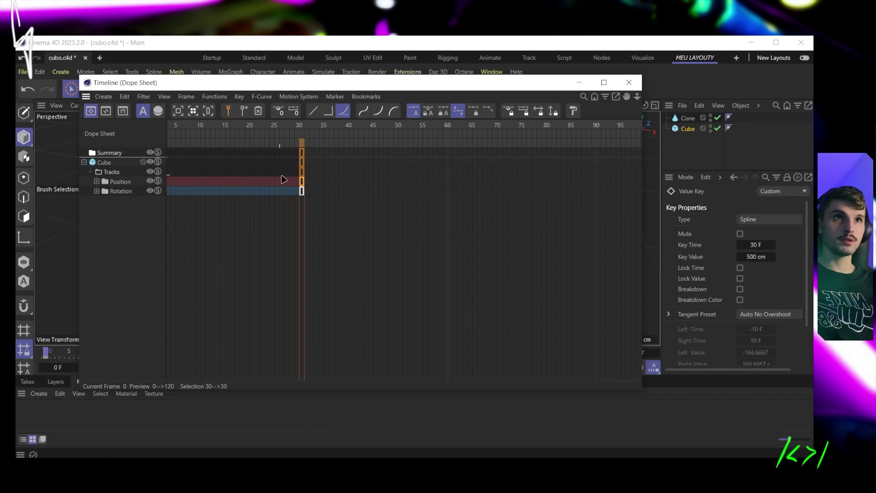
alt+middle_drag(260, 218, 371, 210)
click(265, 222)
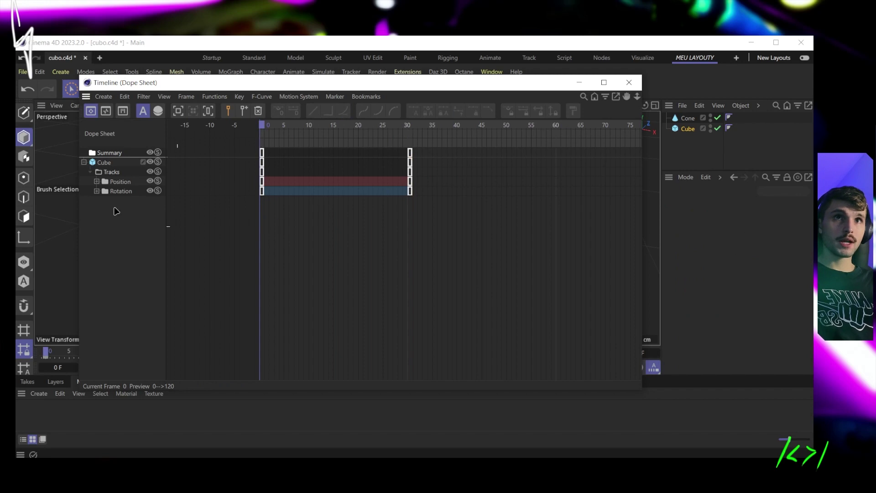
drag(436, 215, 215, 184)
key(Delete)
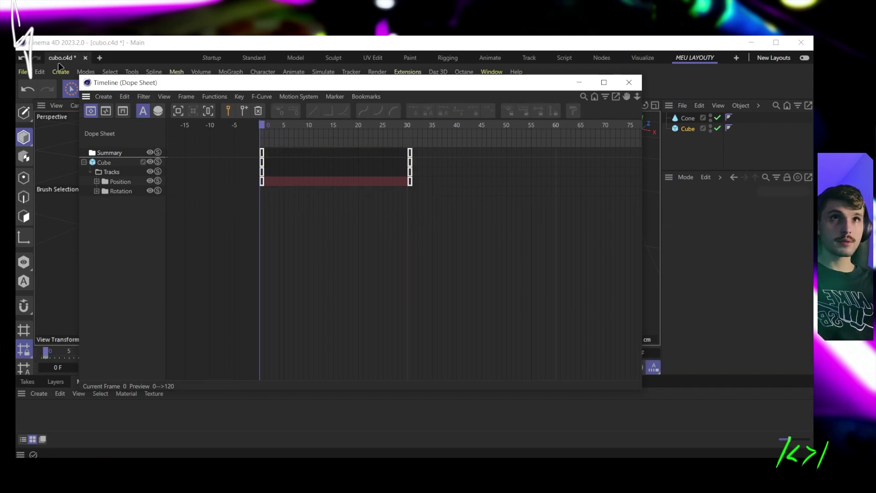
drag(98, 86, 706, 114)
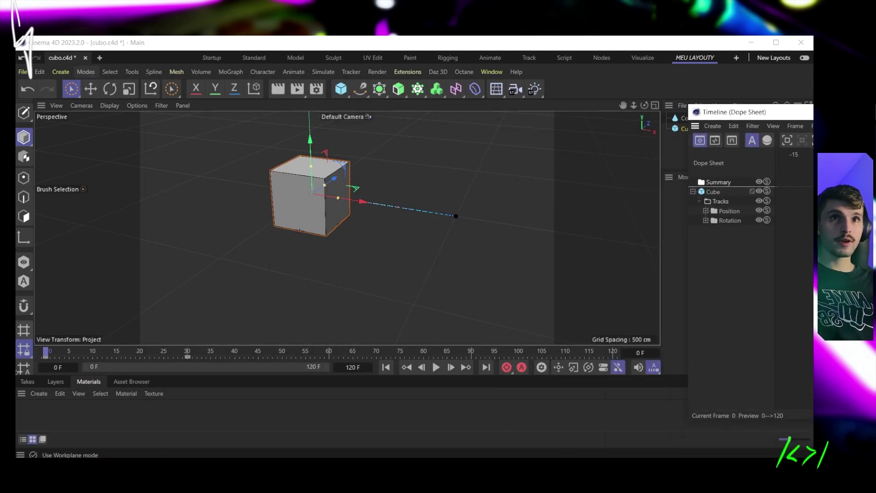
Step: Play the cube animation with F8 and set the playhead to frame 30
key(F8)
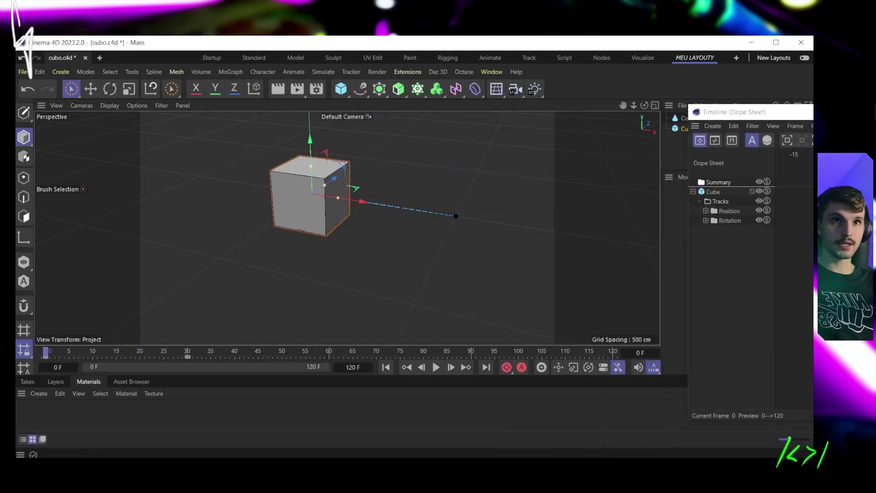
drag(224, 351, 46, 352)
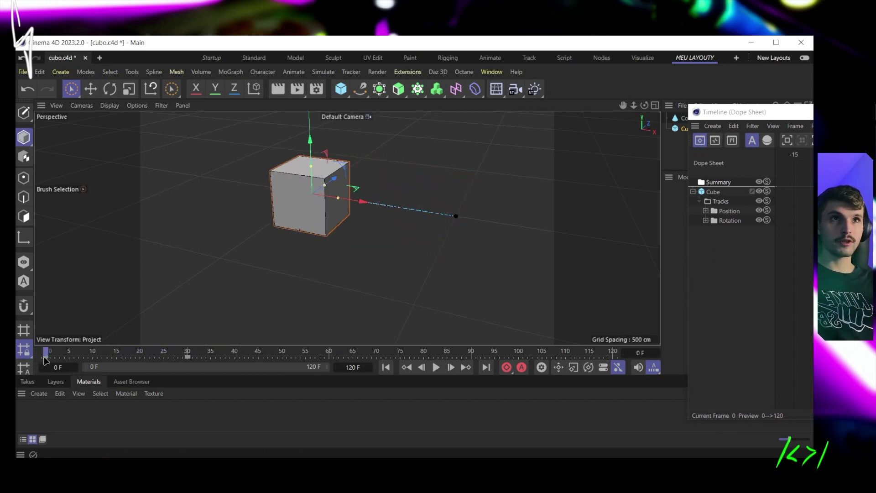
click(181, 352)
drag(182, 354, 190, 352)
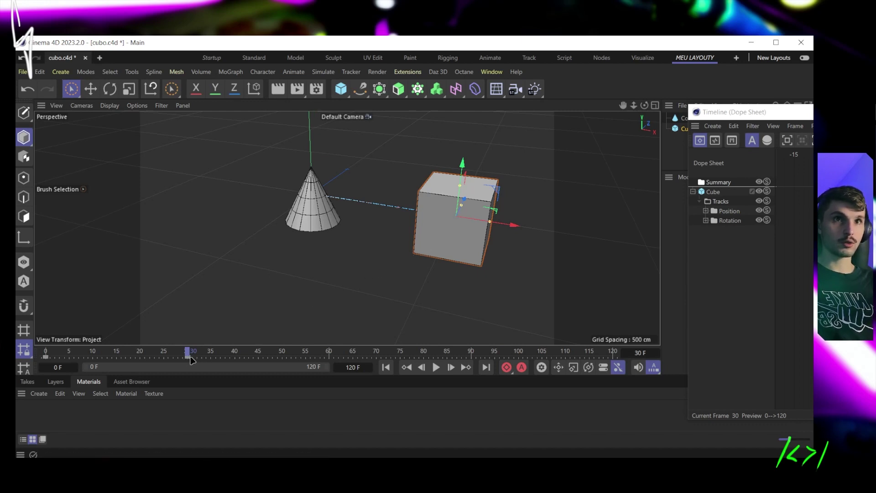
Step: Move the cube's 500 cm end key to frame 60 and preview the slower slide
drag(190, 359, 115, 360)
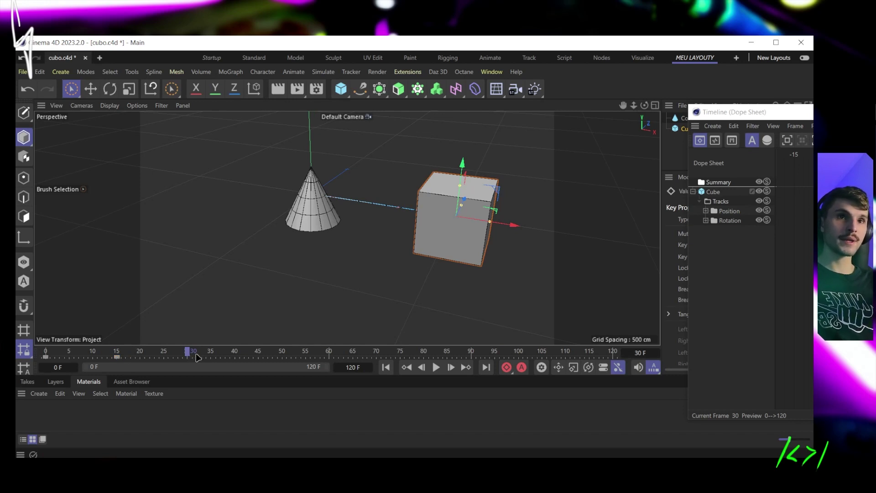
key(F8)
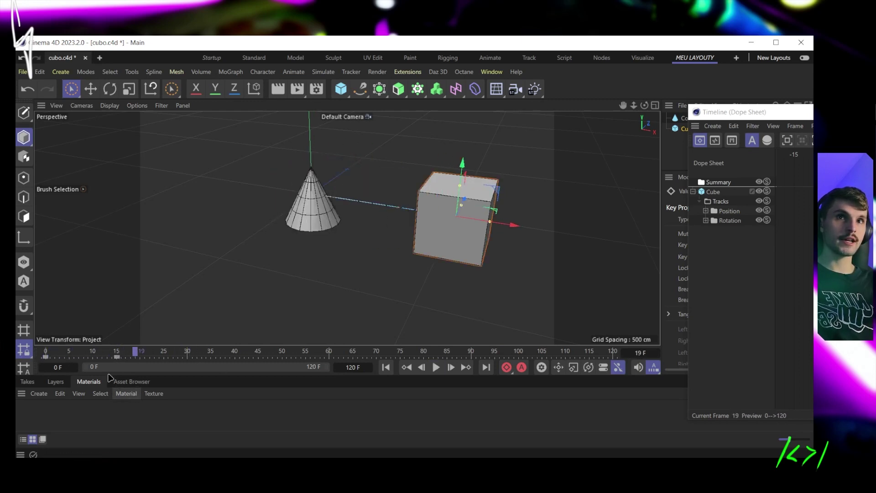
key(F8)
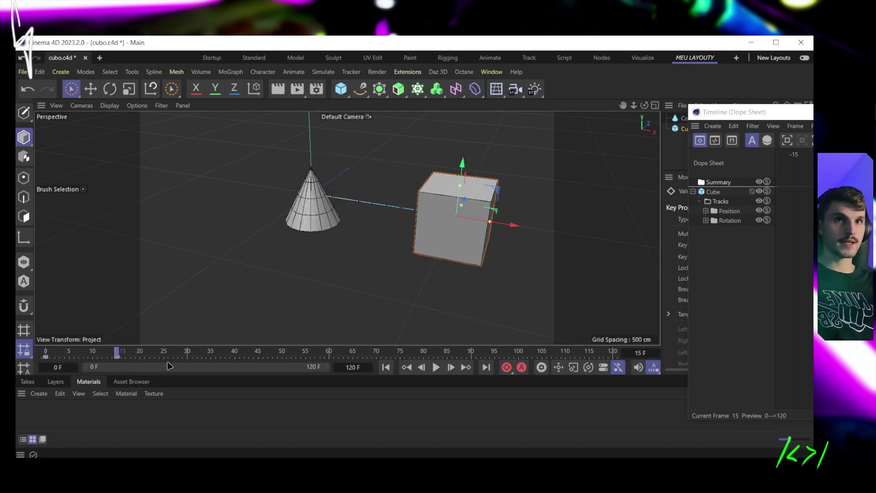
mouse_move(117, 359)
mouse_down()
mouse_move(168, 351)
mouse_move(330, 359)
mouse_up()
key(F8)
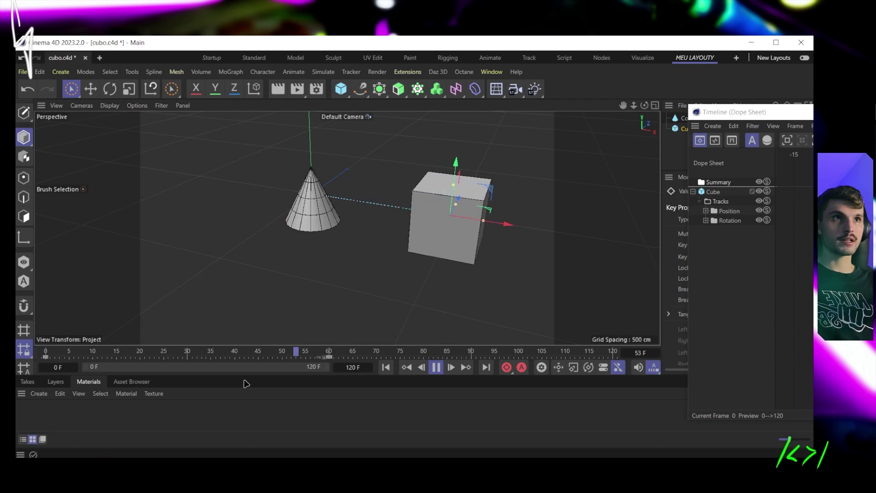
key(F8)
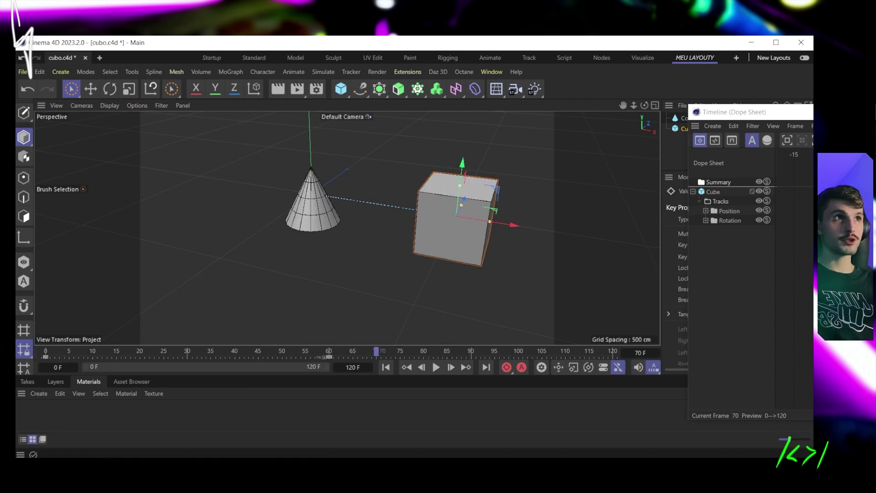
drag(748, 111, 205, 92)
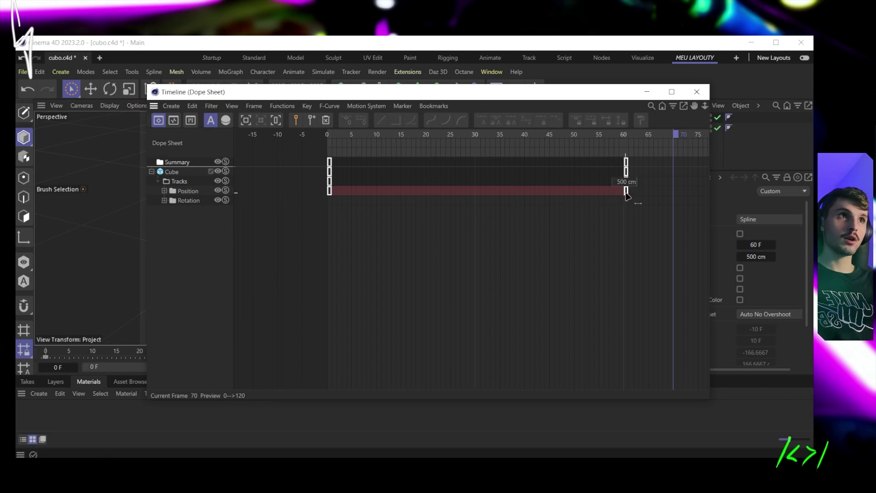
Step: Move the cube's end keys from frame 60 to 44, play it, and switch to F-Curve mode
drag(625, 190, 538, 196)
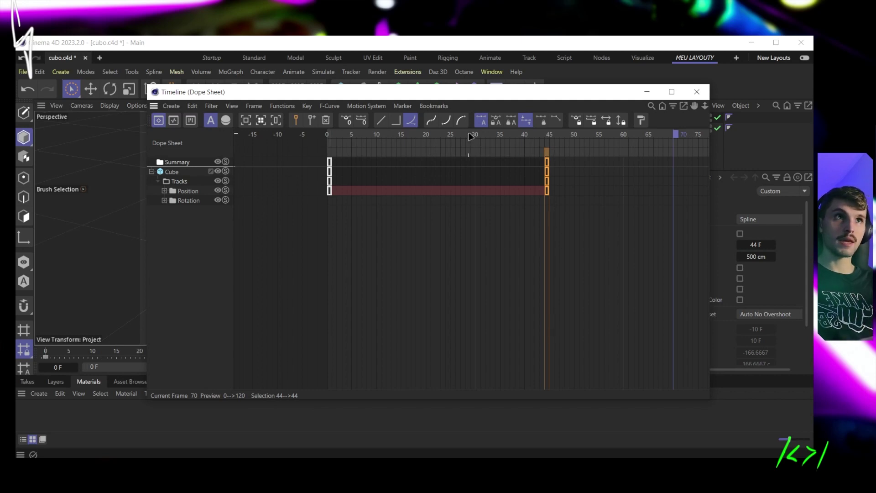
key(F8)
drag(411, 92, 381, 92)
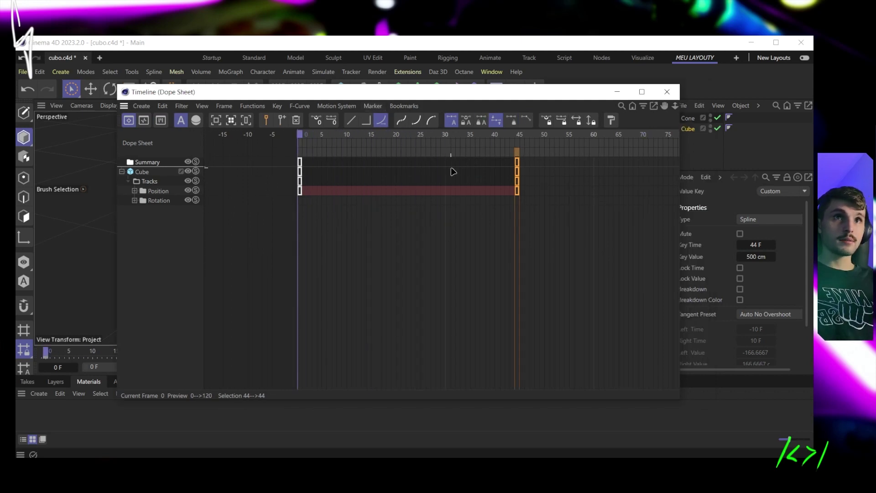
click(524, 192)
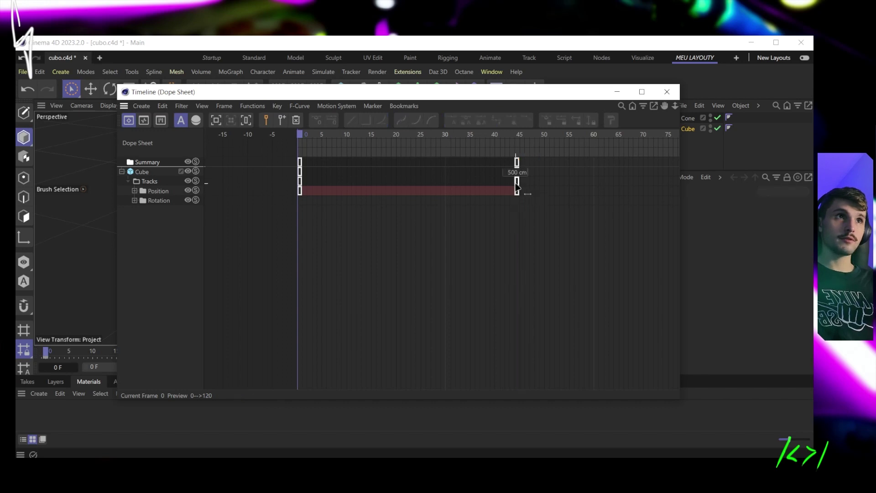
click(518, 190)
click(420, 258)
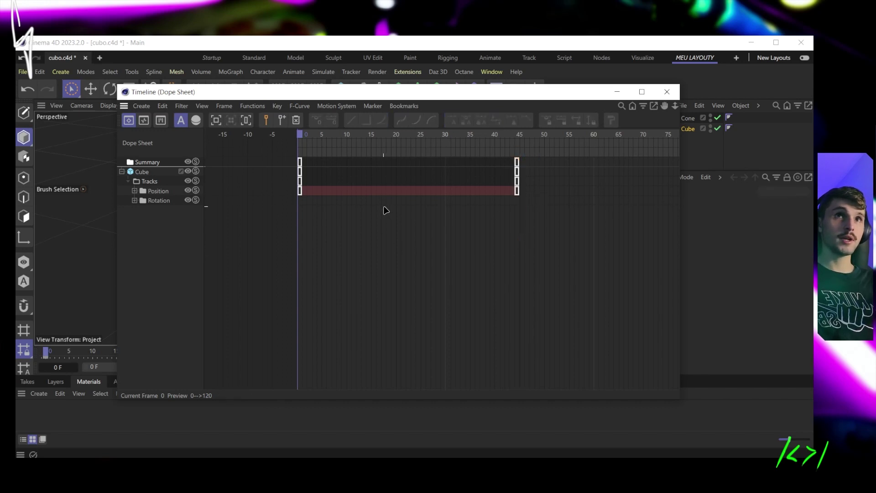
click(145, 121)
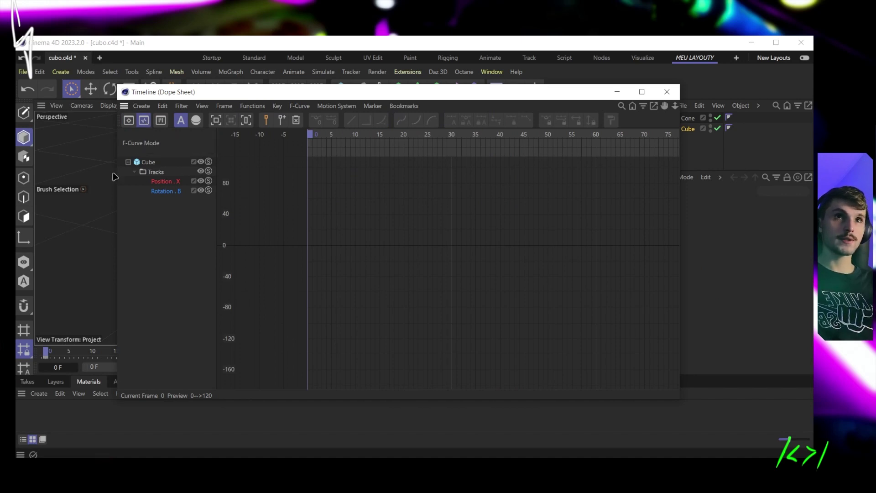
Step: Display the cube's Position.X F-curve framed in the graph, moving the timeline off the cube
click(160, 173)
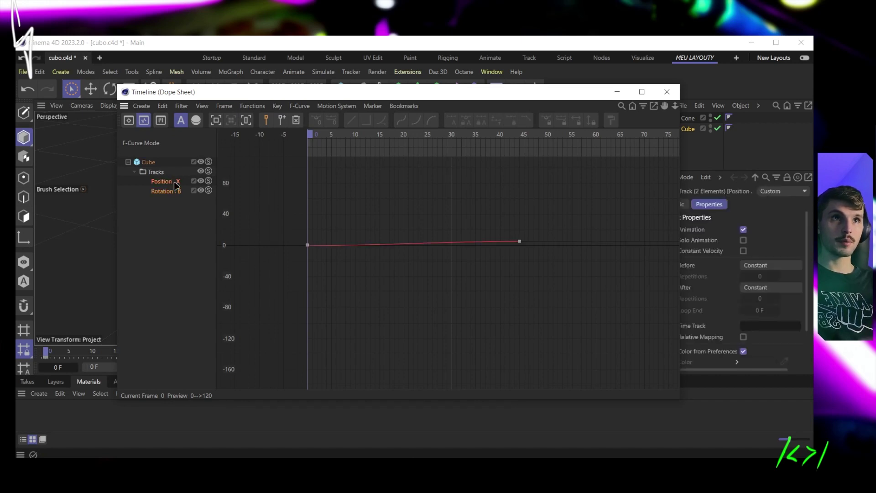
key(h)
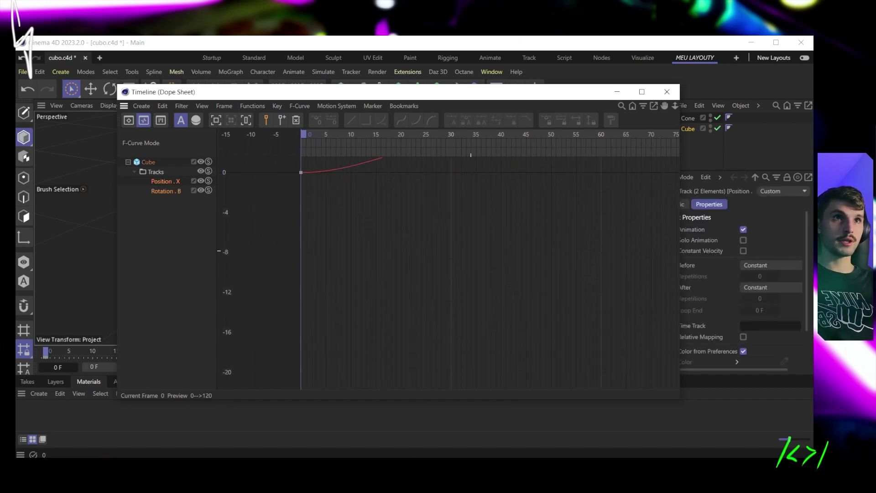
scroll(460, 248, up, 2)
scroll(460, 248, down, 3)
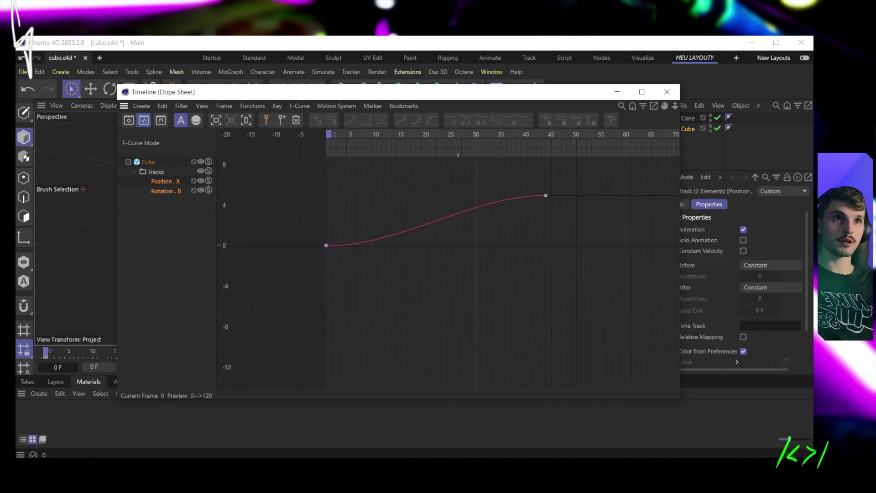
ctrl+scroll(461, 249, up, 2)
scroll(472, 264, up, 5)
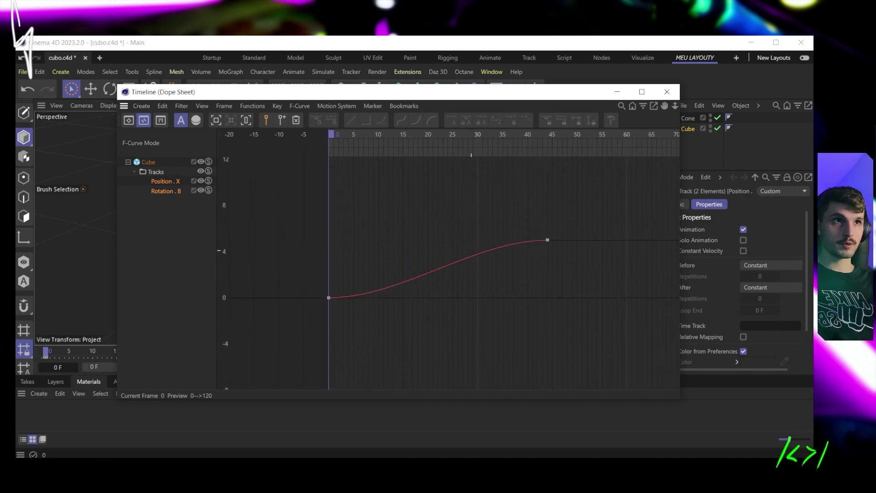
middle_drag(492, 359, 502, 317)
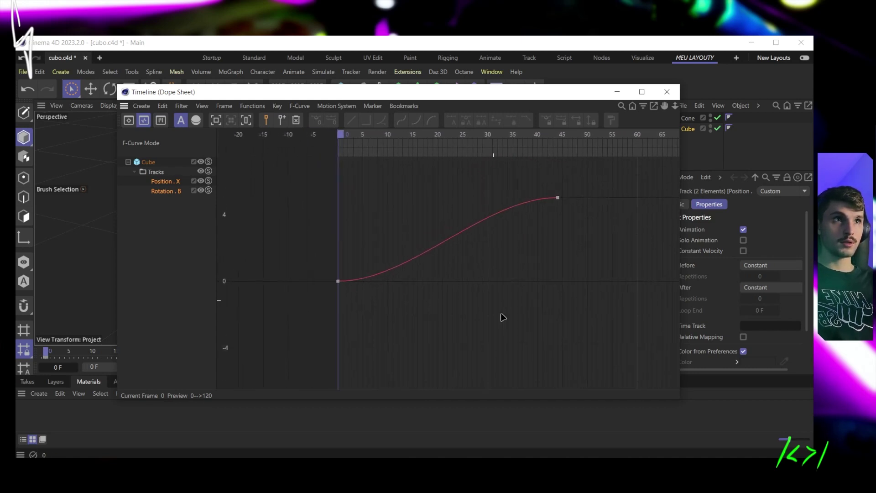
drag(373, 94, 563, 73)
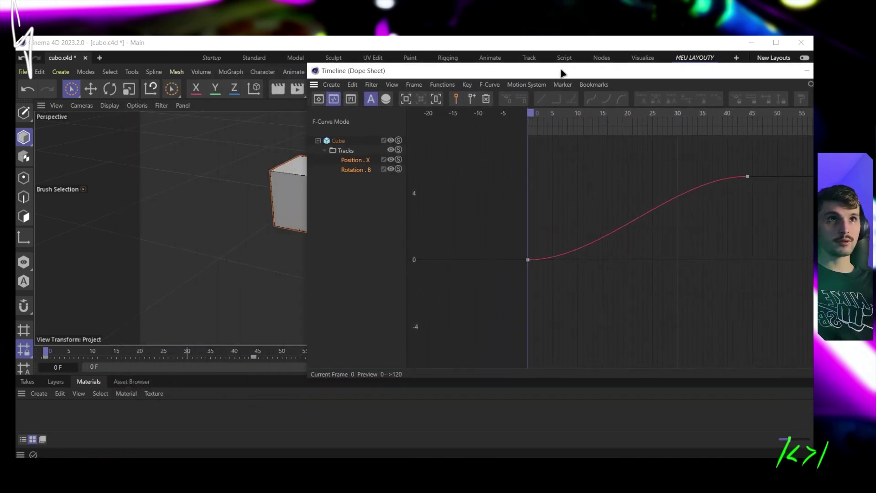
click(318, 99)
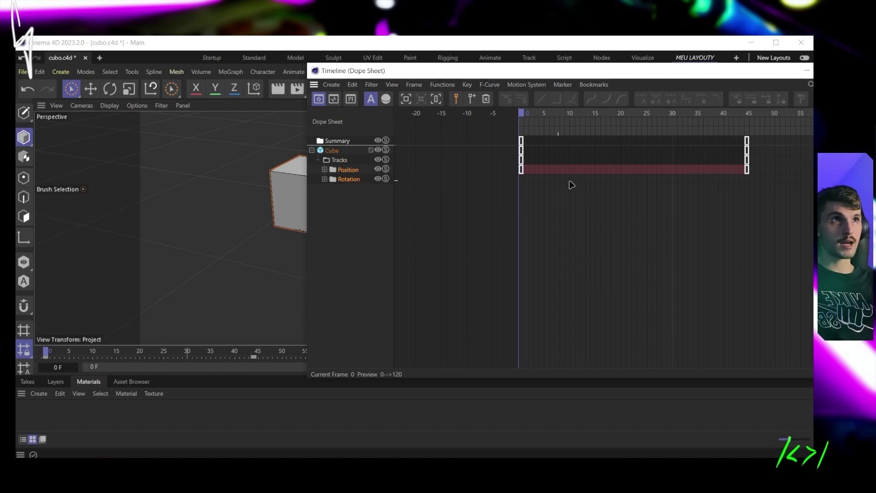
click(336, 101)
Step: Lengthen the frame-44 key's left tangent for a strong ease-in and scrub to preview
drag(759, 167, 729, 132)
drag(674, 151, 504, 156)
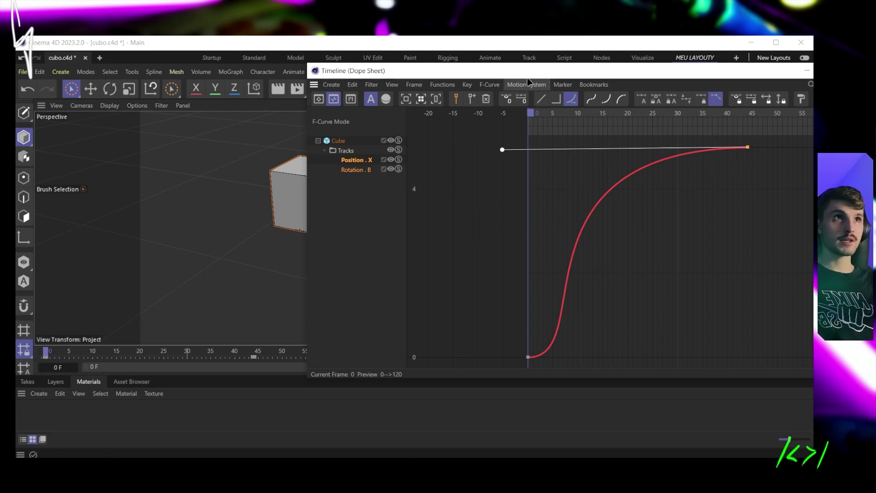
drag(531, 71, 628, 68)
mouse_move(630, 120)
mouse_down()
mouse_move(728, 120)
mouse_move(618, 112)
mouse_up()
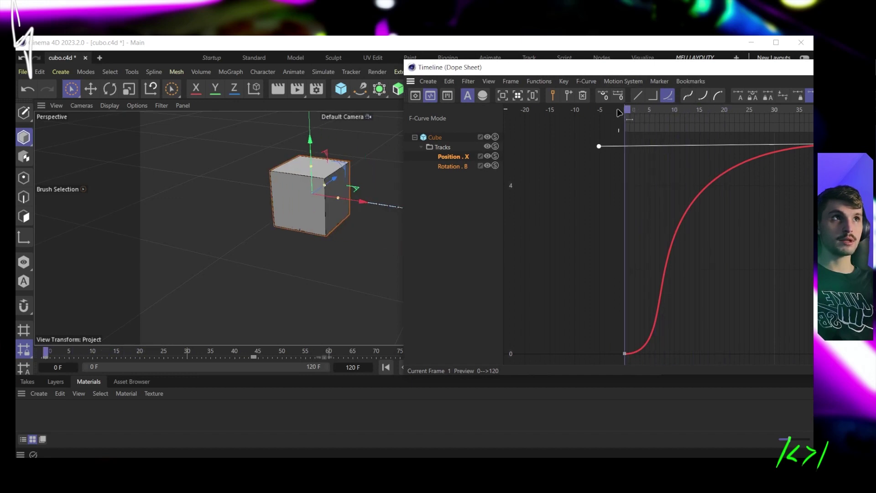
drag(628, 69, 624, 55)
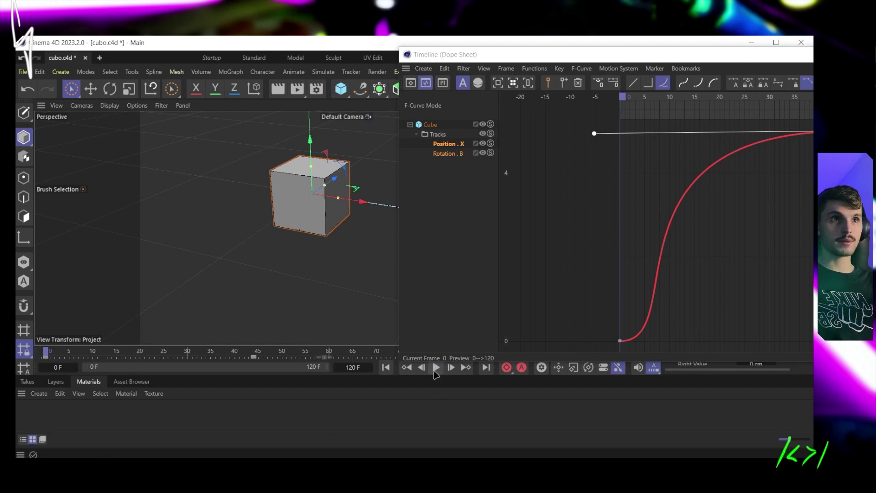
Step: Replay the eased slide past the cone from frame 0 several times, timeline moved right
click(436, 368)
click(437, 368)
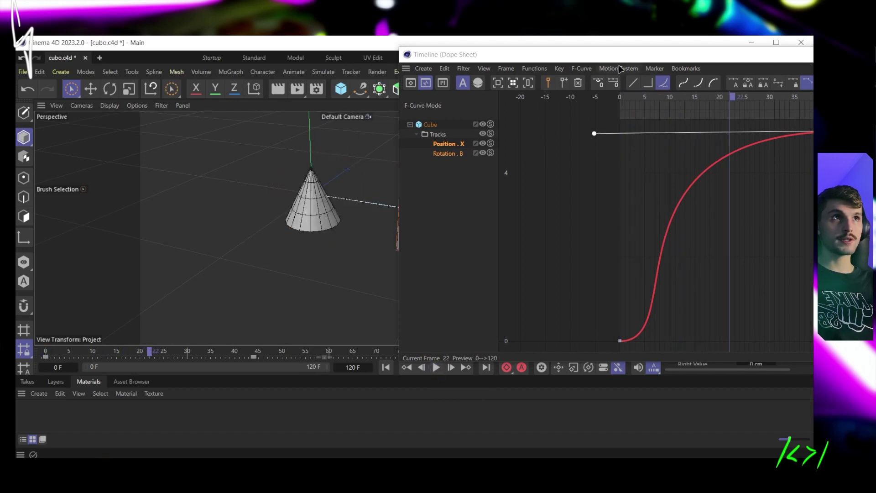
drag(618, 59, 823, 82)
click(386, 367)
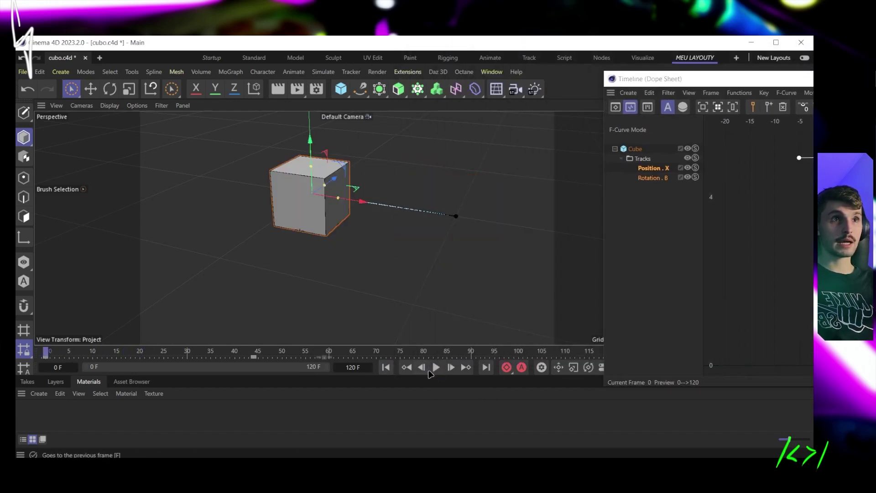
click(436, 367)
click(436, 371)
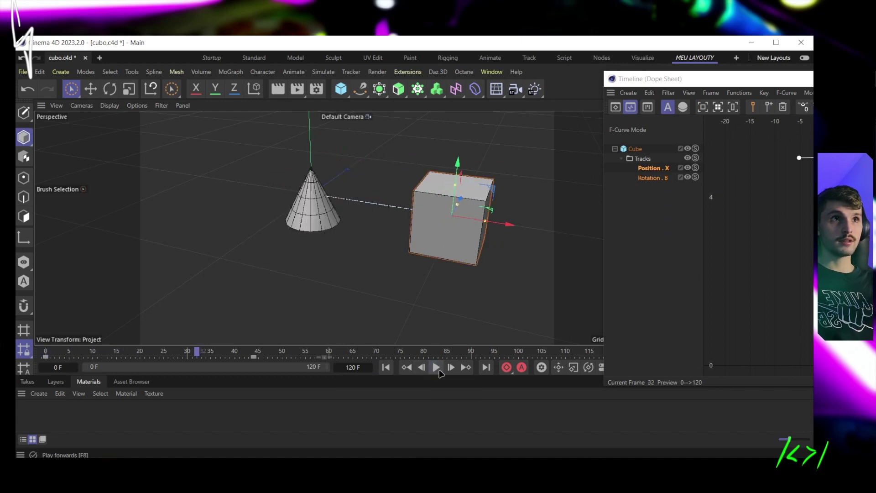
click(386, 368)
click(435, 367)
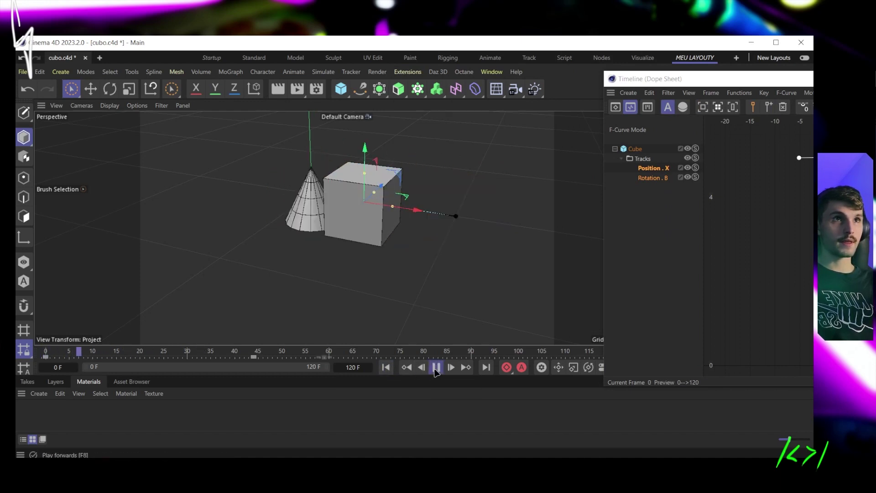
click(436, 368)
click(386, 368)
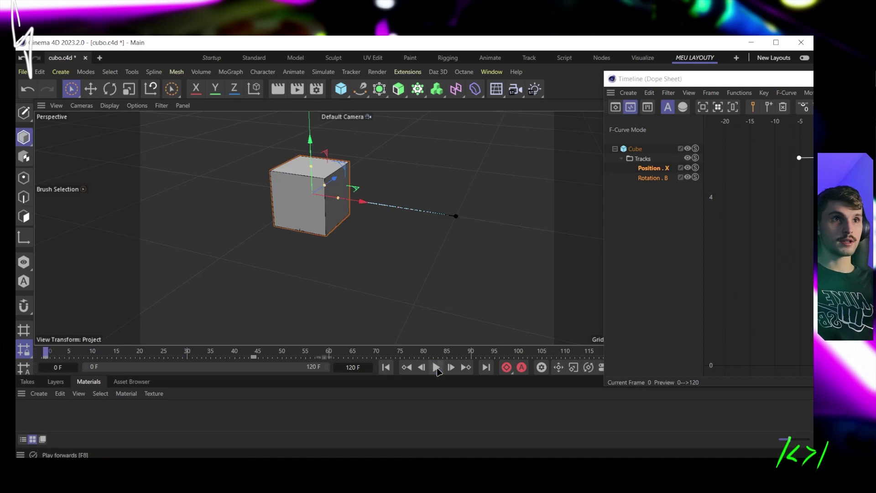
click(436, 367)
double_click(737, 79)
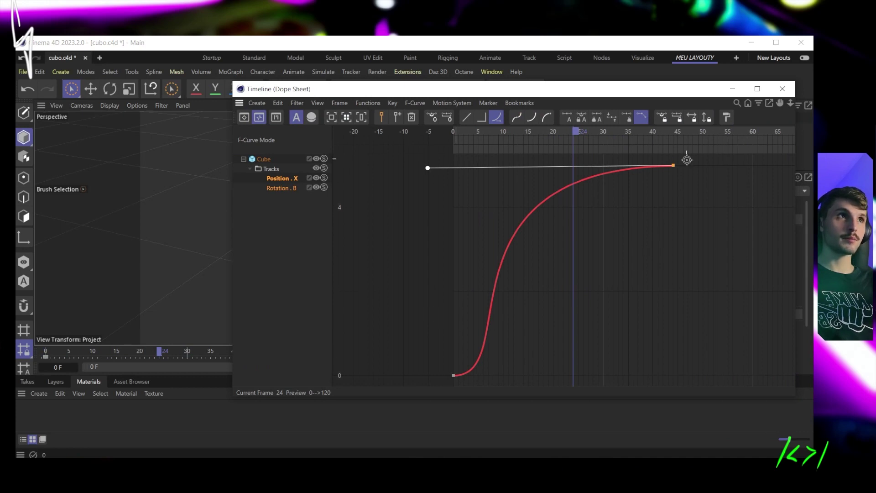
Step: Select the 500 cm end key, drag its incoming tangent longer, and frame the whole curve
drag(686, 159, 446, 386)
click(601, 323)
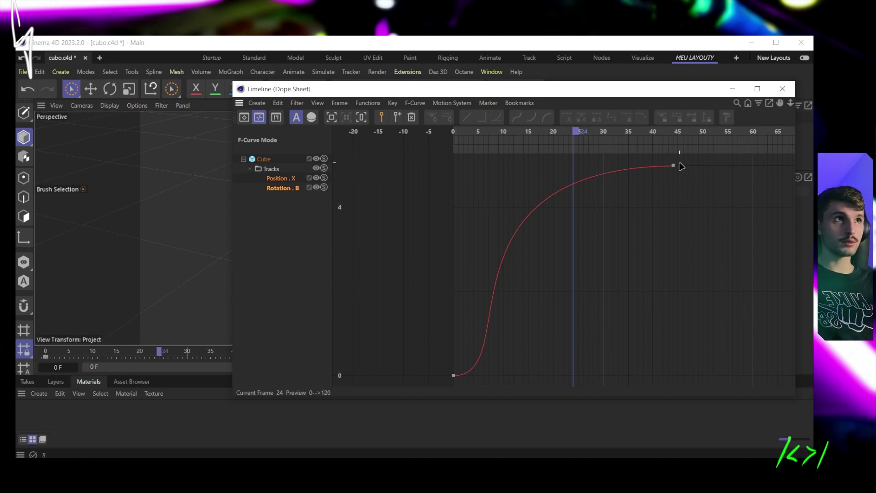
mouse_move(673, 169)
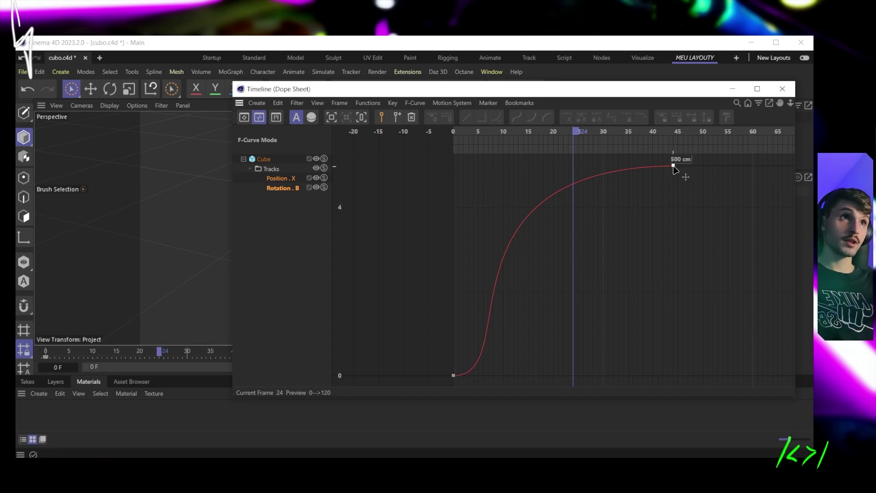
mouse_move(454, 376)
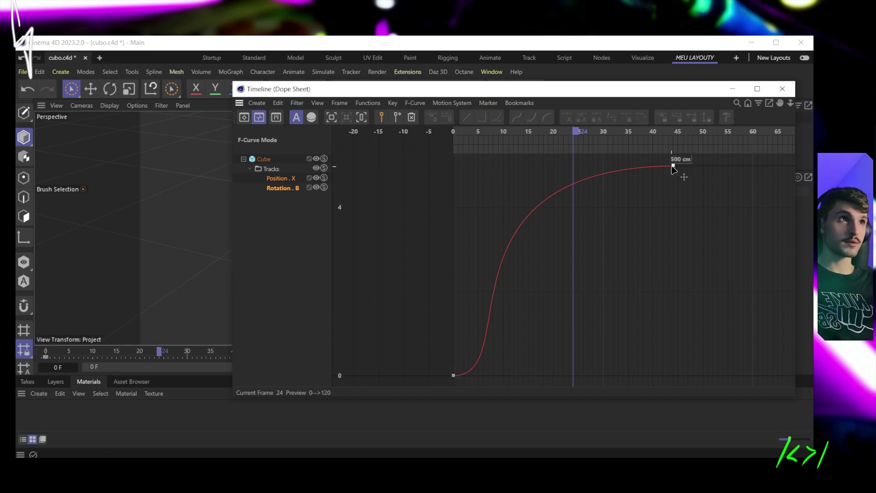
drag(628, 196, 681, 155)
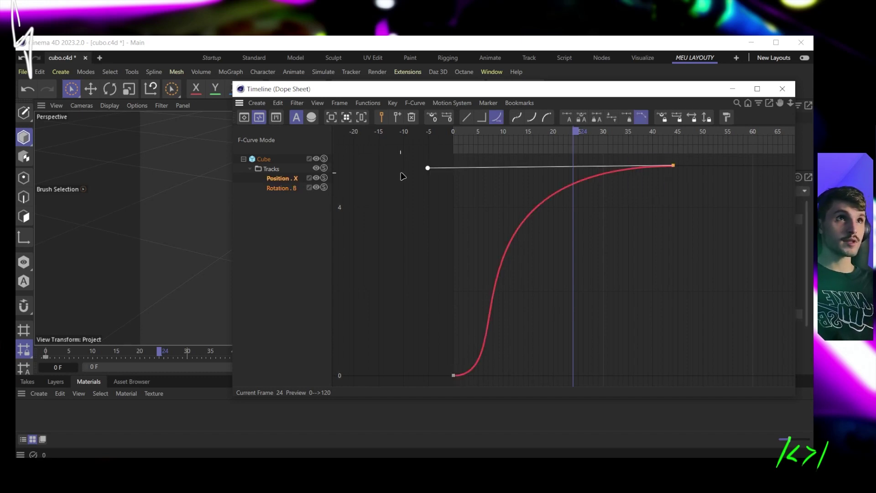
drag(429, 169, 480, 172)
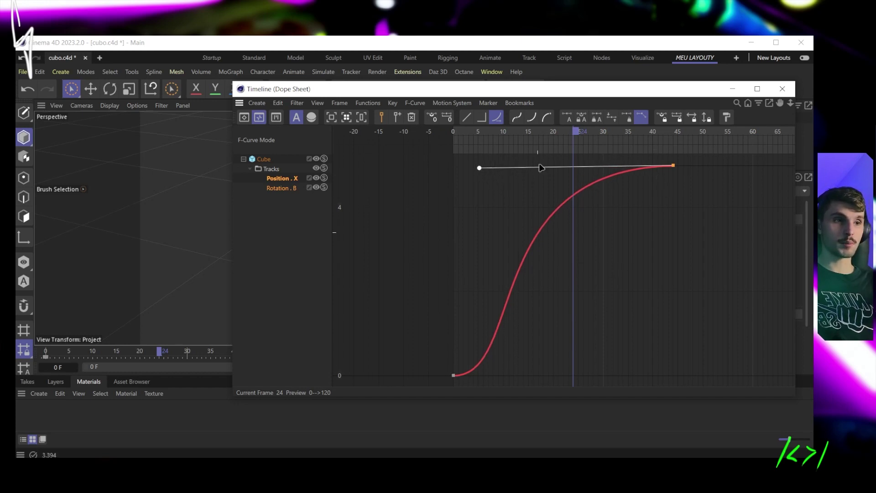
key(h)
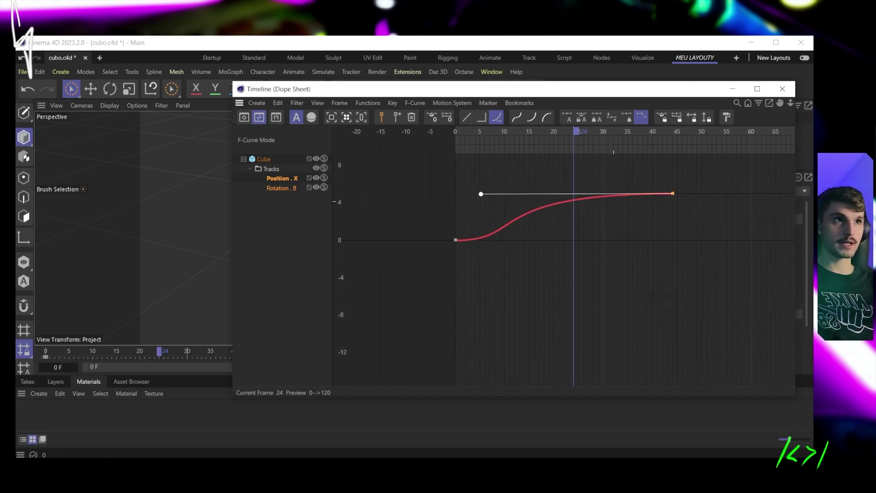
click(244, 118)
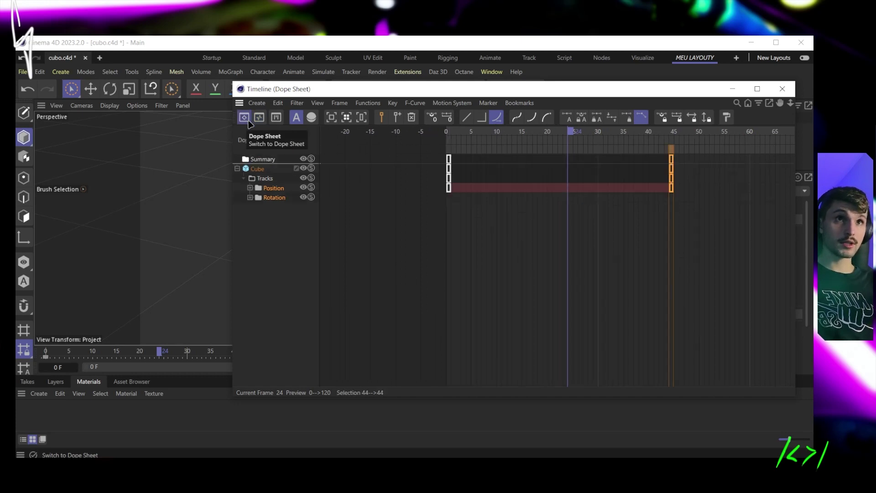
Step: Inspect the Position . X track in the Dope Sheet, then return to the F-Curve graph
click(251, 188)
click(257, 199)
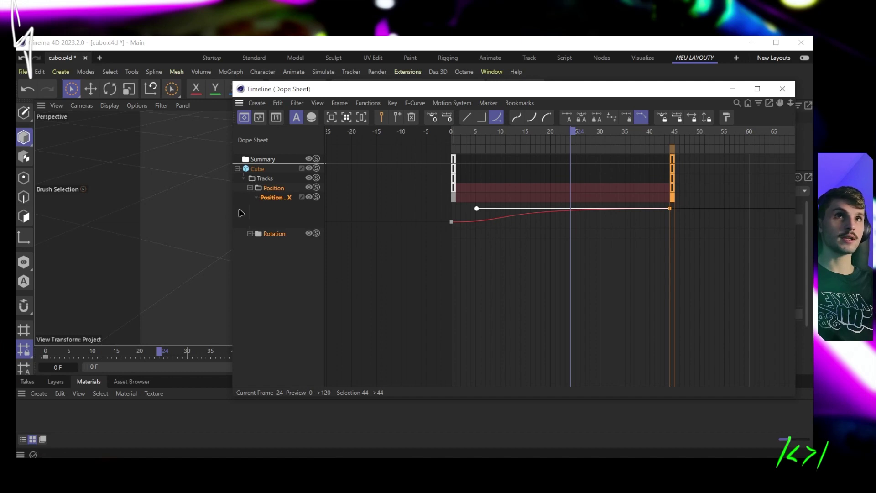
click(250, 188)
click(259, 119)
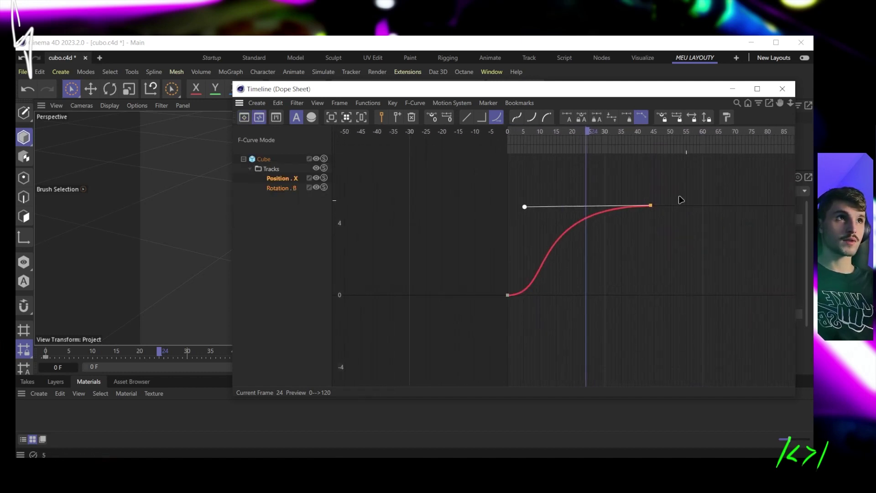
Step: Set both Position . X keys to Linear tangents and dock the Timeline aside
drag(659, 185, 571, 280)
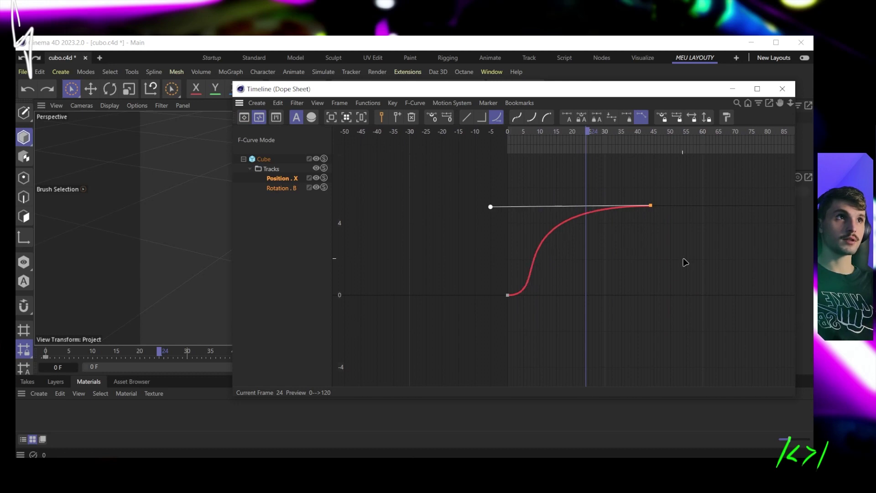
click(685, 262)
key(ctrl+a)
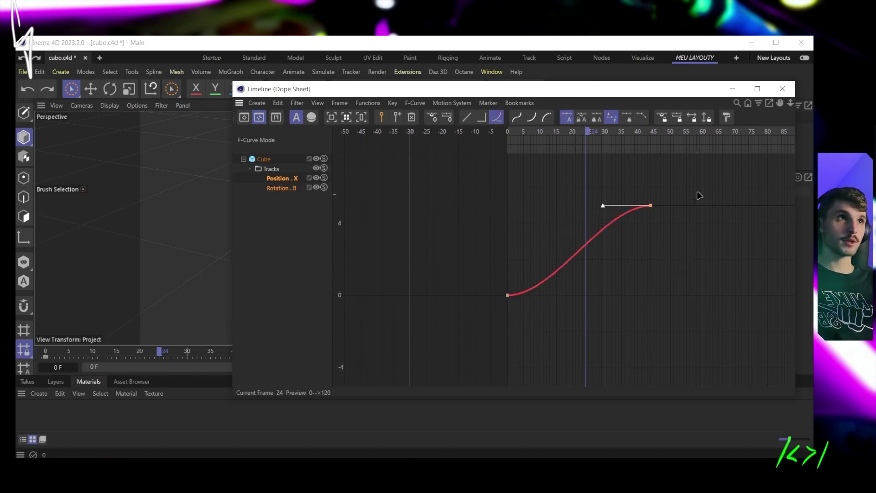
drag(696, 189, 662, 256)
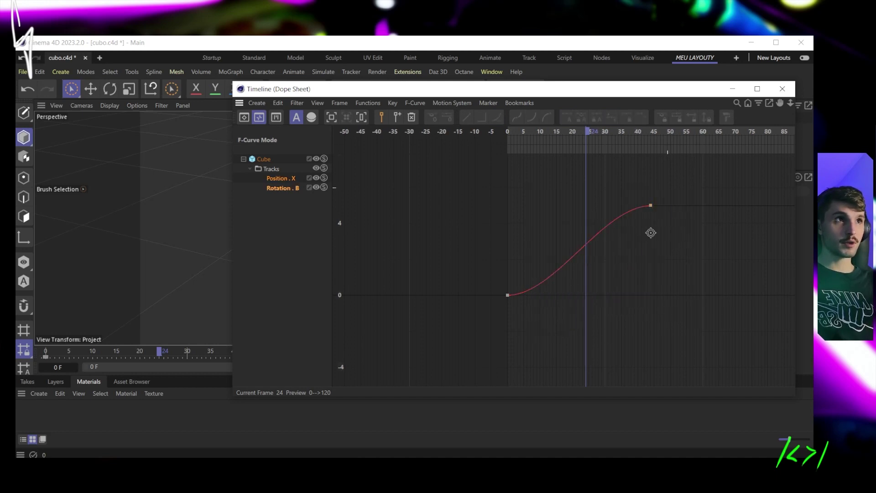
drag(666, 191, 470, 341)
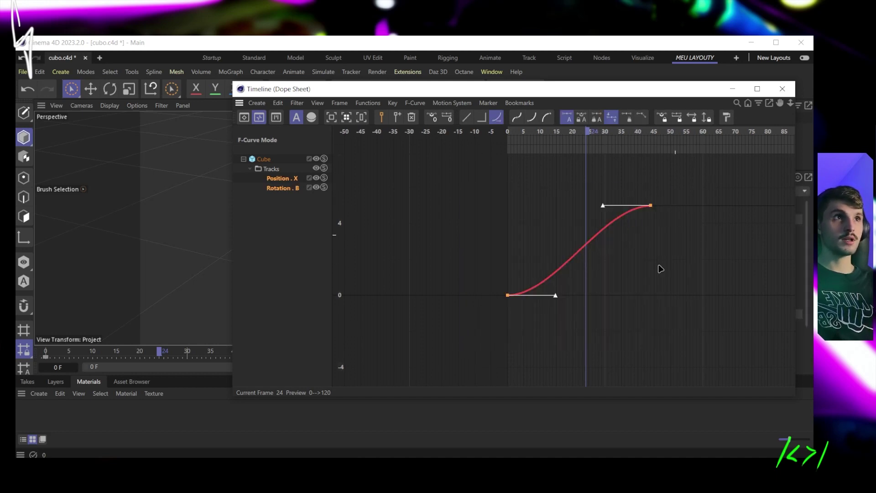
click(466, 118)
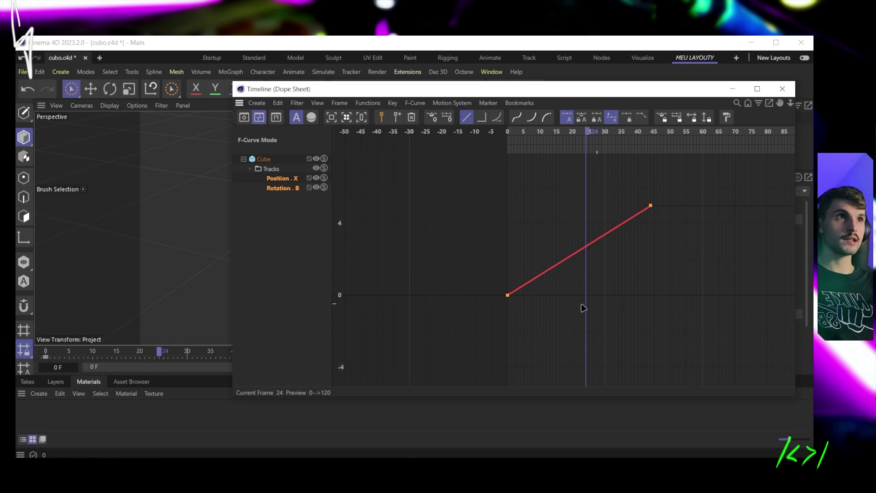
drag(602, 94, 729, 87)
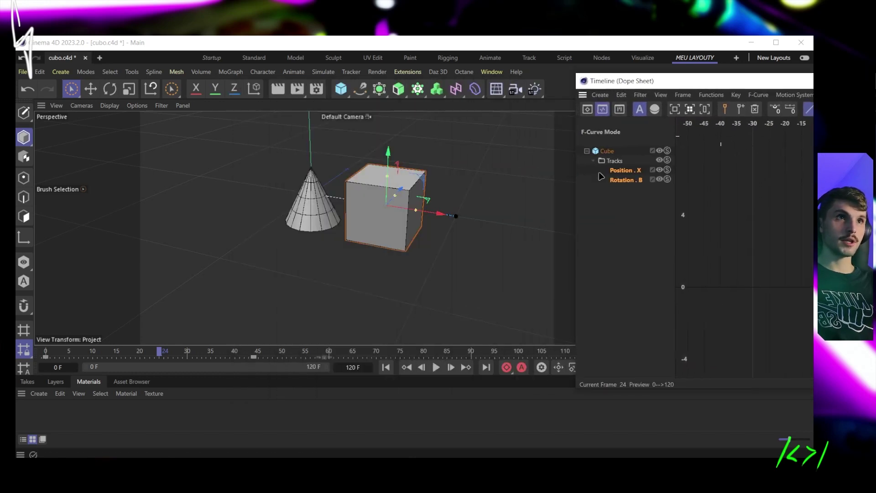
Step: Play the animation from an early frame to check the constant speed
click(54, 352)
key(F8)
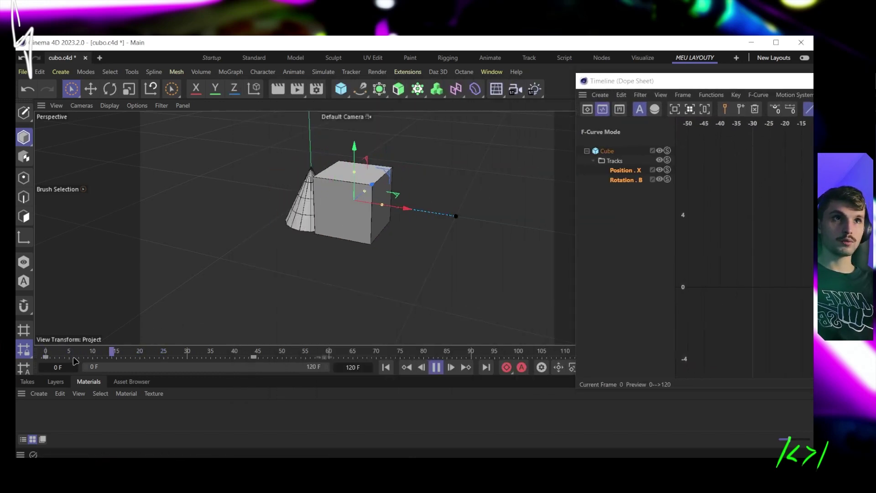
key(F8)
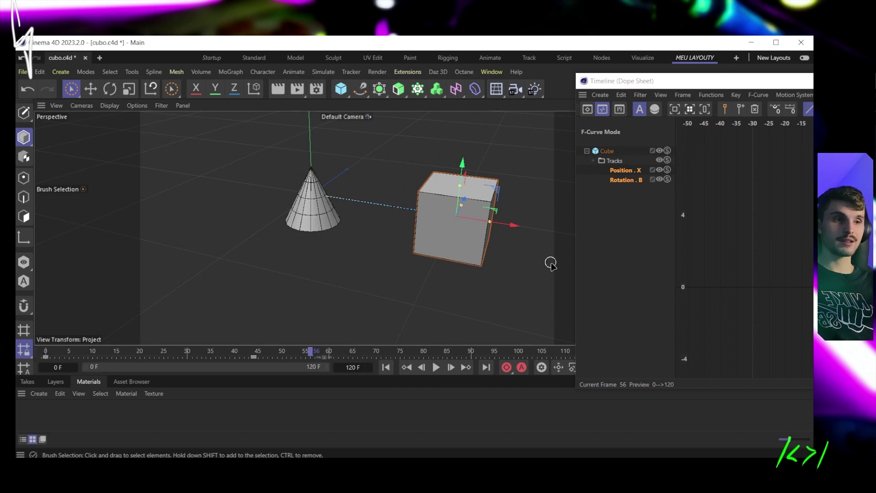
key(ctrl+Tab)
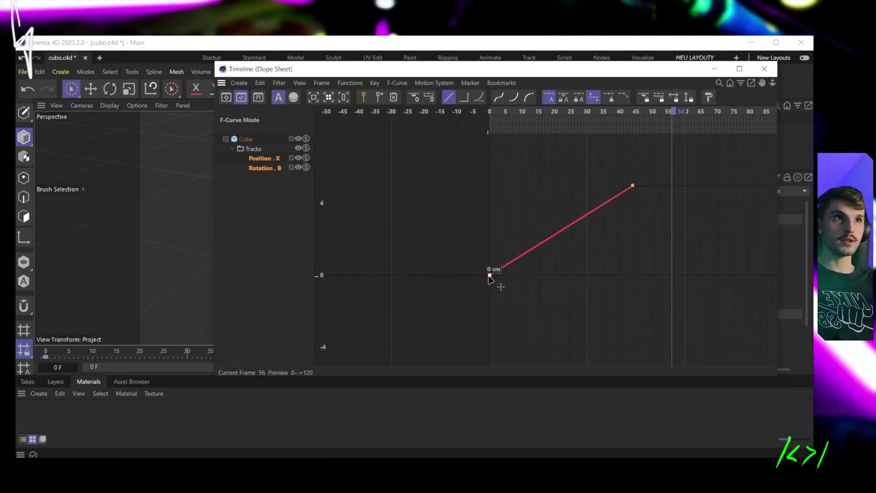
Step: Close the Timeline window and delete the cube
click(764, 69)
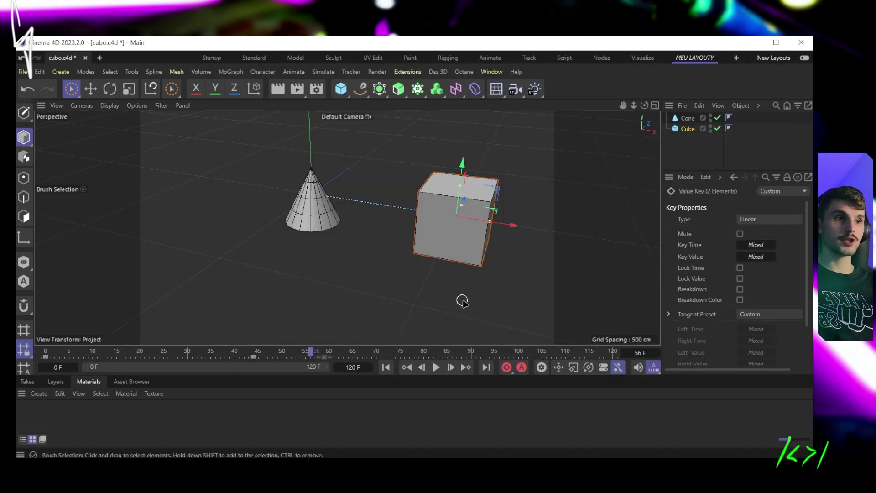
click(465, 203)
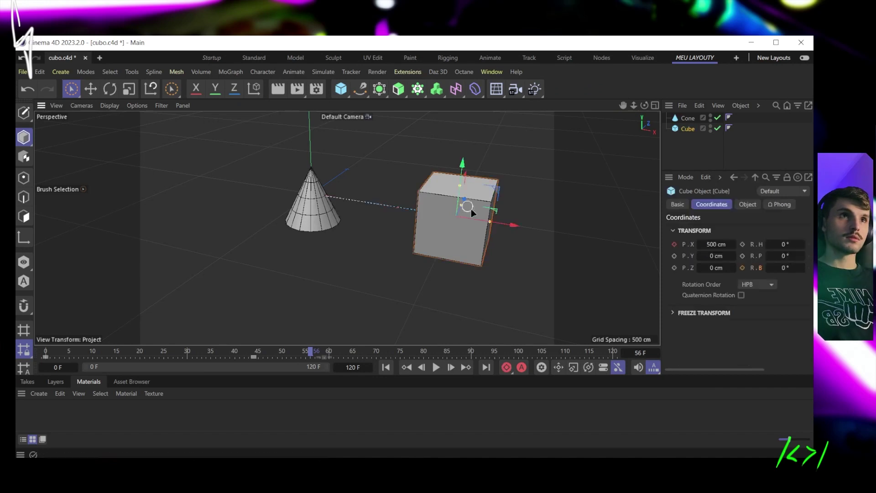
key(Delete)
Step: Delete the cone and frame the empty scene
click(311, 201)
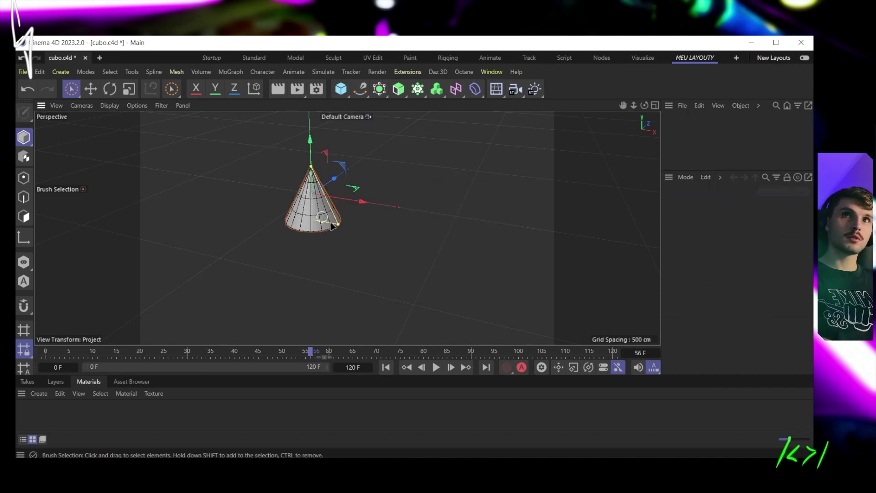
key(Delete)
key(h)
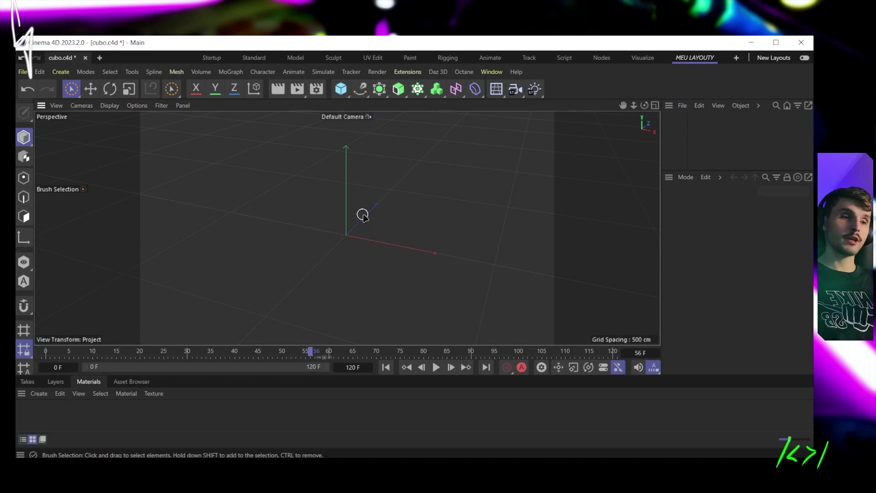
Step: Add a Plane widened in both directions, plus a Cube raised above it
click(345, 92)
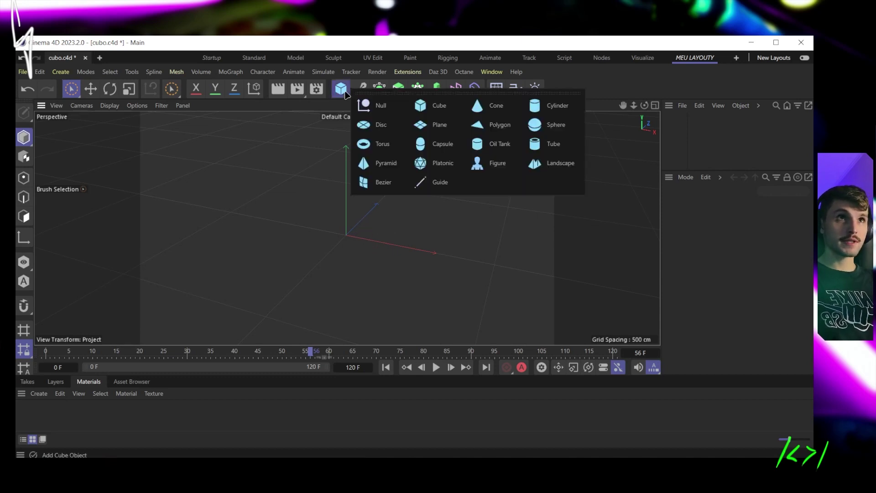
click(423, 130)
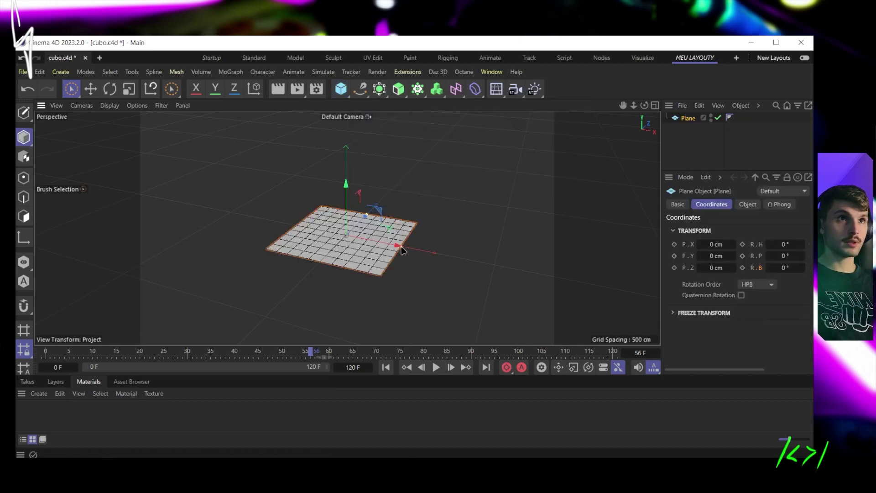
drag(415, 250, 455, 248)
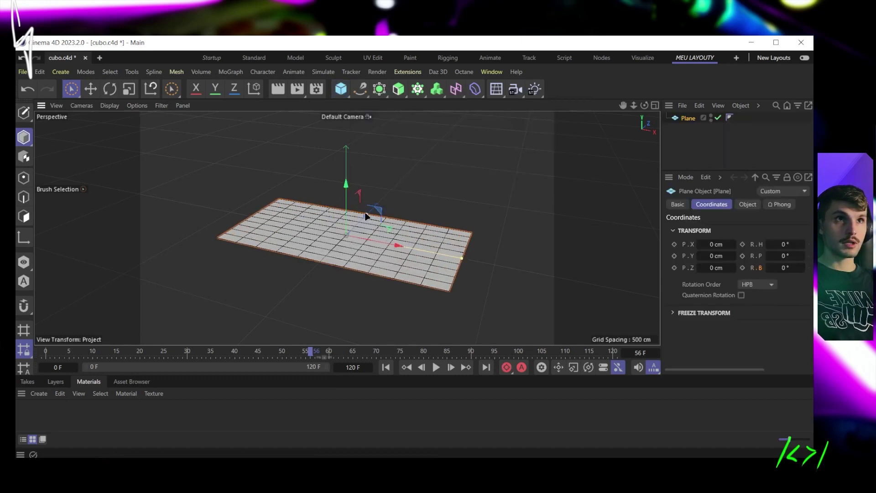
drag(367, 213, 346, 187)
click(340, 88)
alt+middle_drag(347, 187, 382, 241)
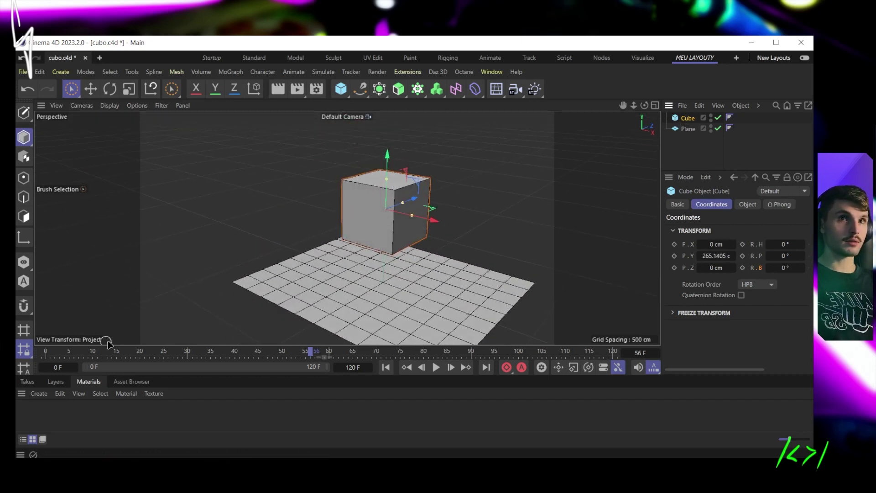
Step: Key the cube's P.Y at frame 0, then lower it and key it again at frame 19
click(68, 352)
click(47, 352)
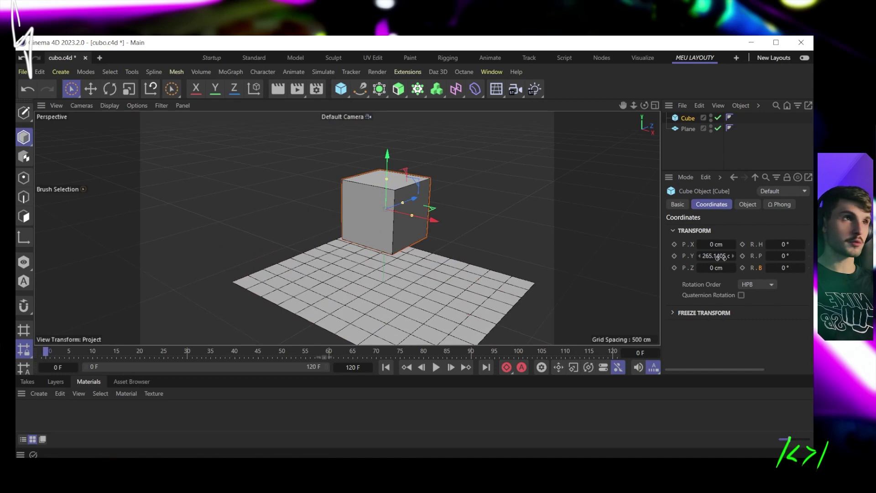
click(674, 256)
click(55, 352)
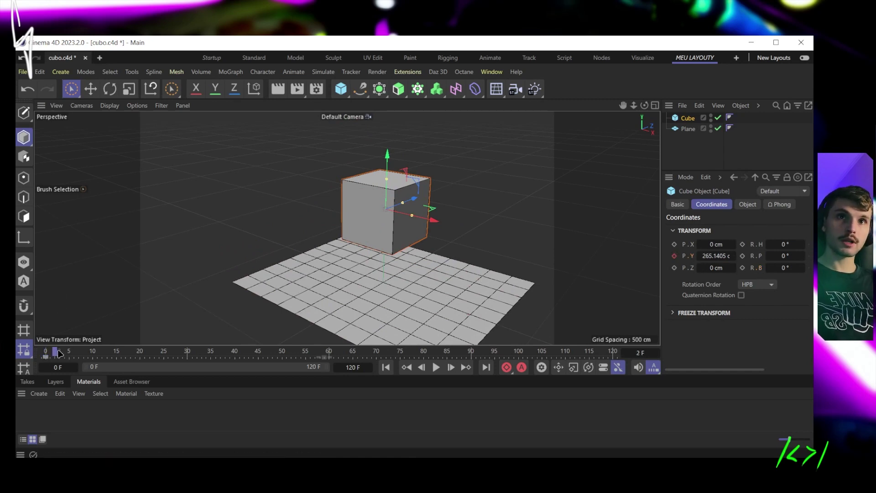
drag(59, 353, 135, 352)
drag(386, 164, 386, 206)
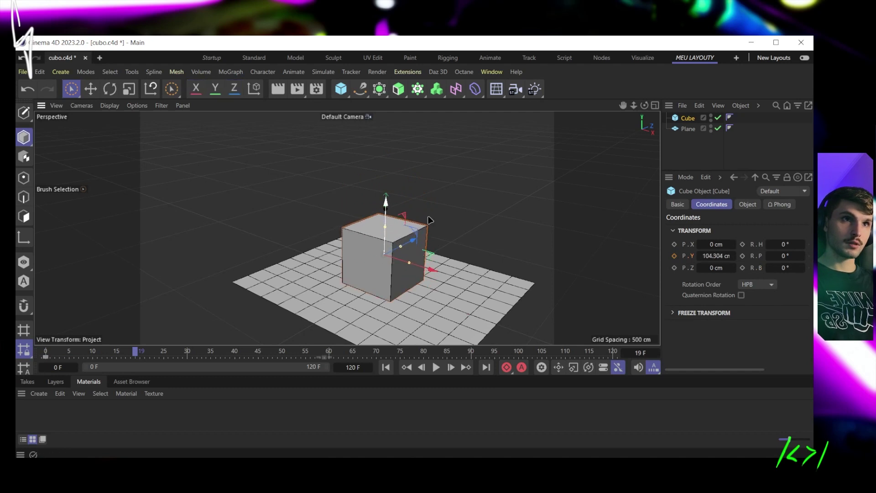
click(674, 256)
Step: Play back the drop animation and orbit the view around the cube and plane
click(107, 354)
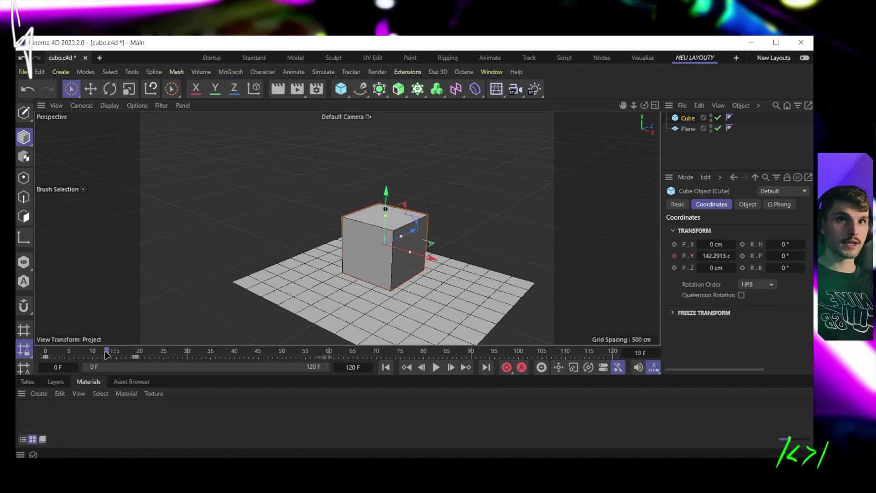
key(F8)
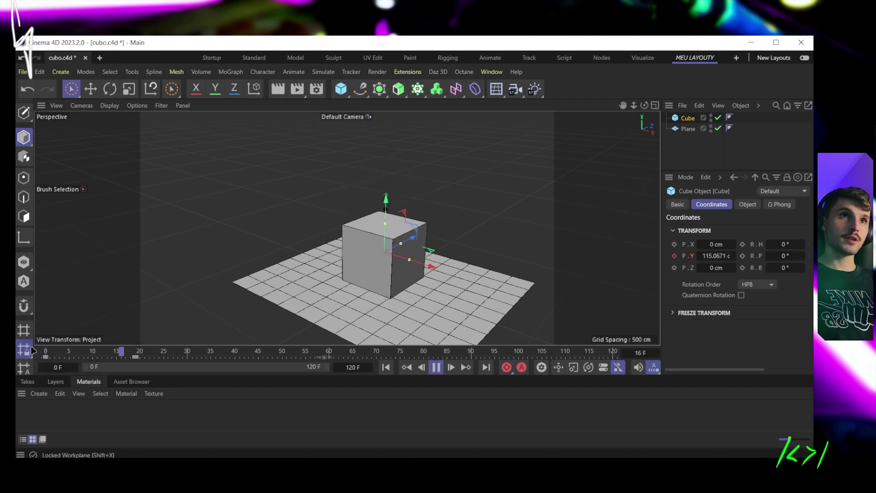
click(397, 289)
key(F8)
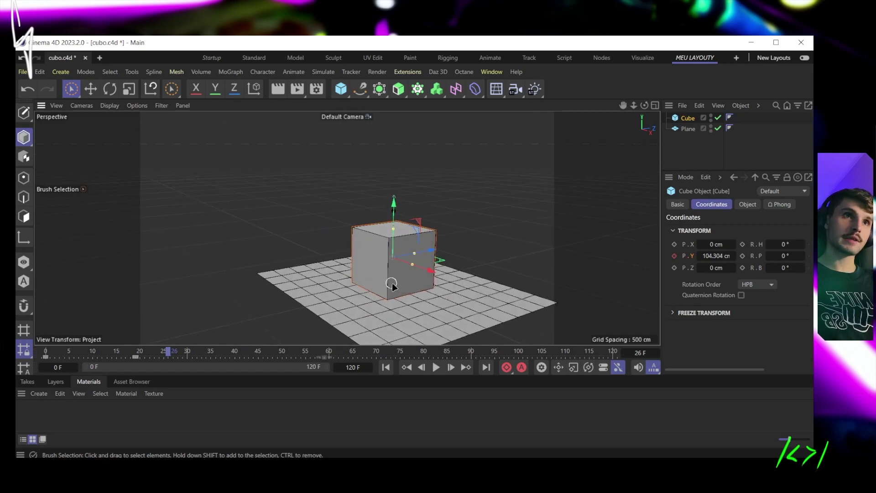
alt+drag(392, 286, 427, 244)
scroll(383, 204, up, 3)
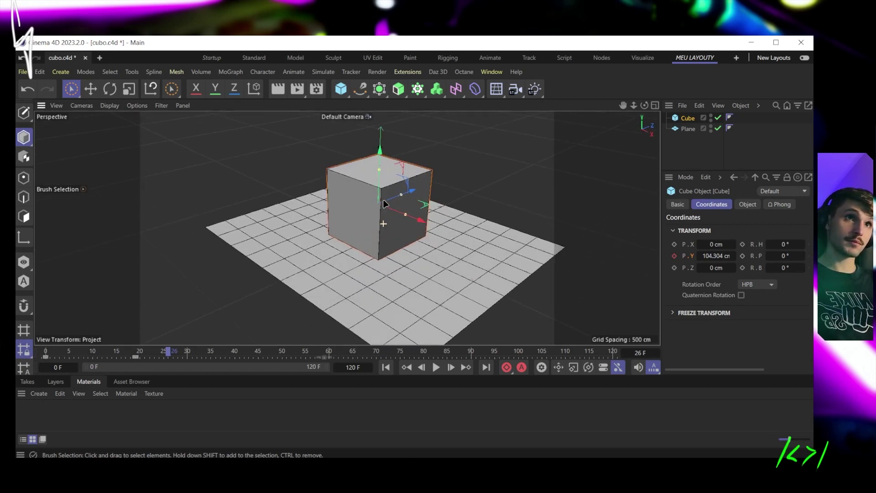
alt+middle_drag(385, 211, 394, 251)
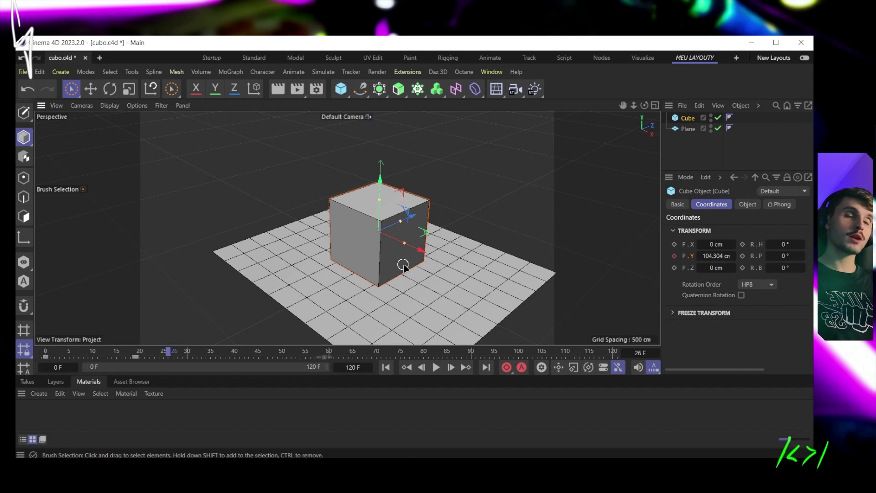
scroll(407, 256, down, 5)
alt+middle_drag(404, 284, 397, 269)
Step: Enlarge the Plane by dragging its size handles along both axes
click(380, 260)
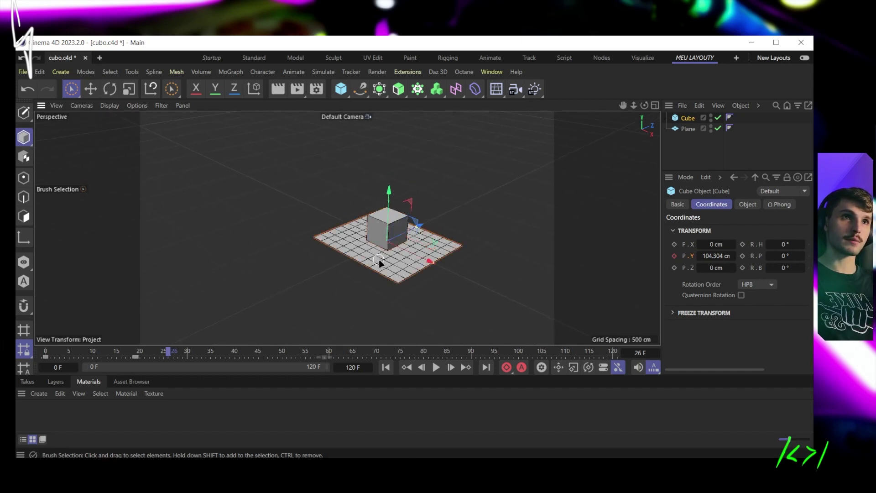
drag(437, 266, 517, 302)
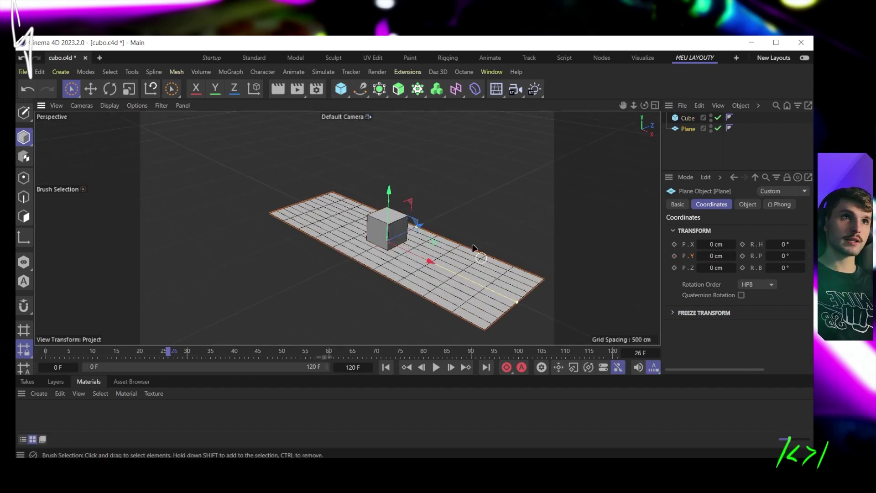
drag(418, 229, 453, 209)
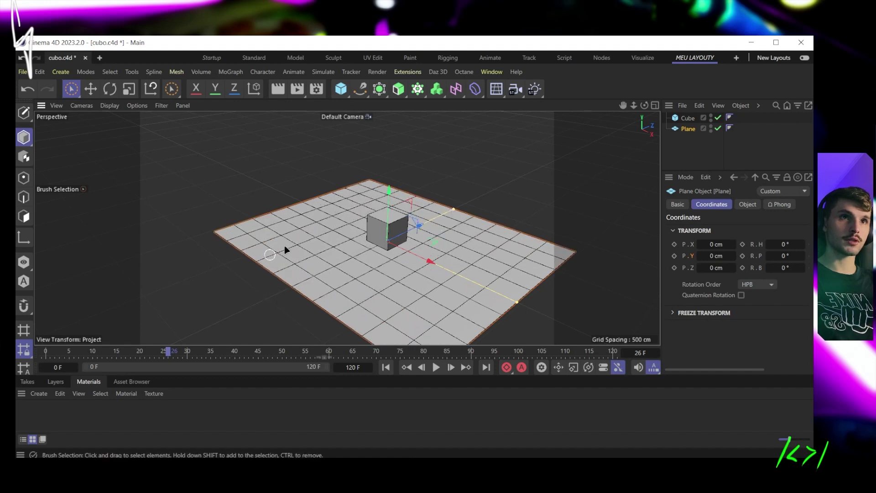
click(706, 145)
Step: Replace the animated cube with a new Cube raised to Y 487.6035 cm
click(687, 117)
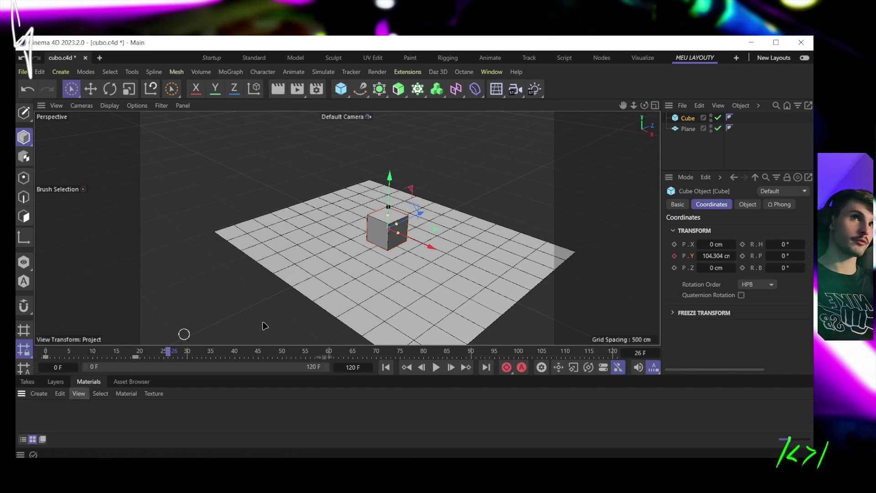
click(694, 143)
click(687, 117)
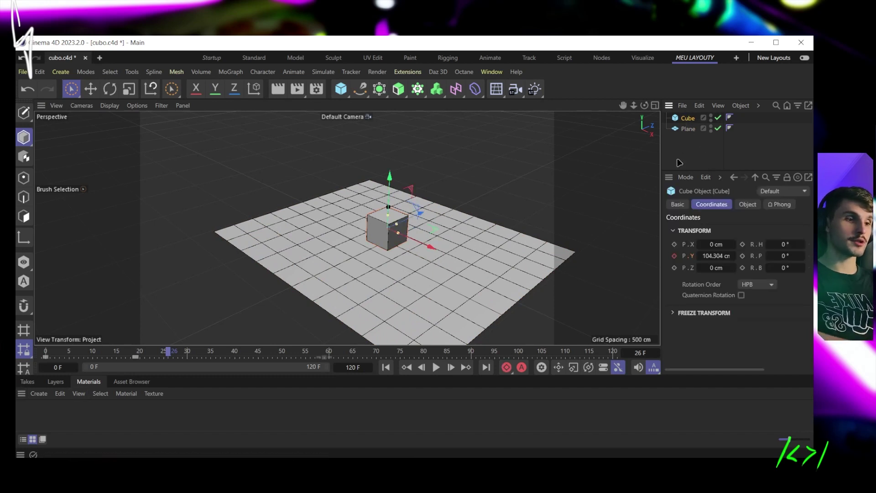
key(Delete)
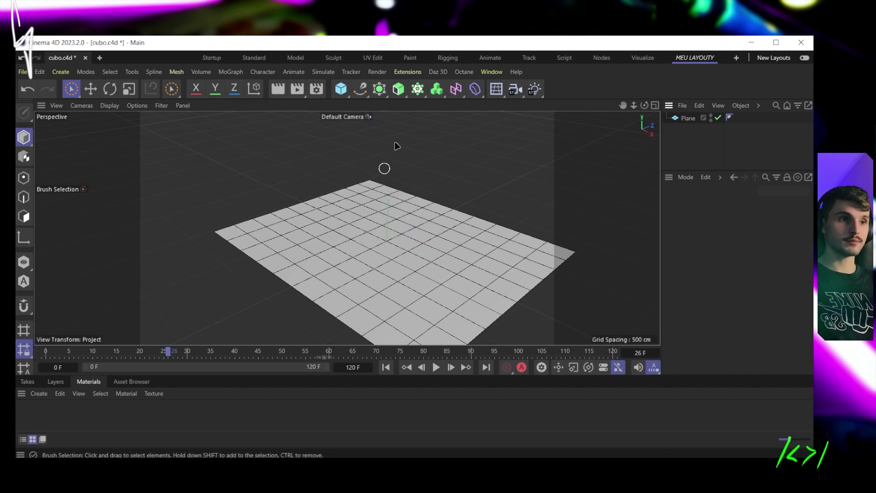
click(340, 89)
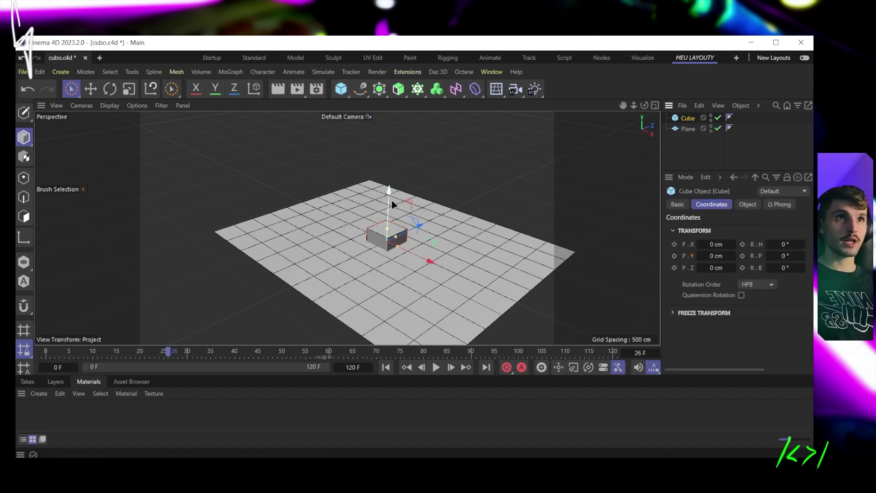
drag(391, 194, 392, 120)
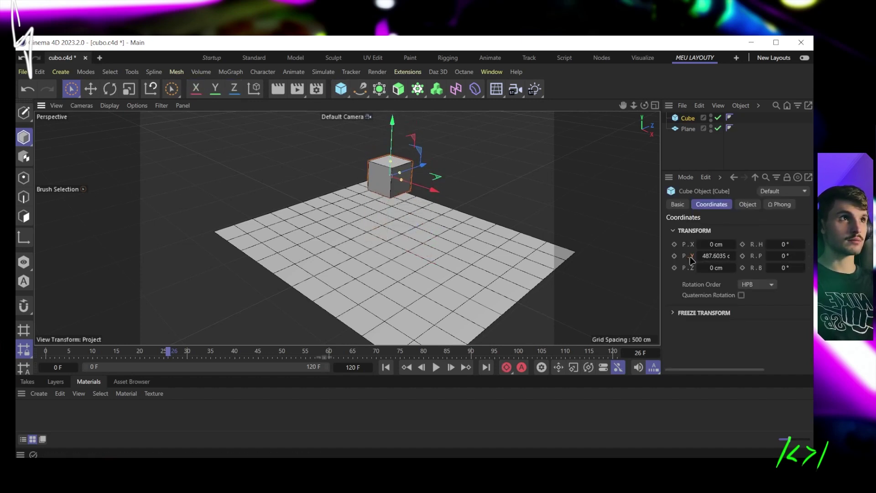
alt+drag(374, 224, 408, 252)
alt+drag(347, 233, 489, 195)
click(686, 158)
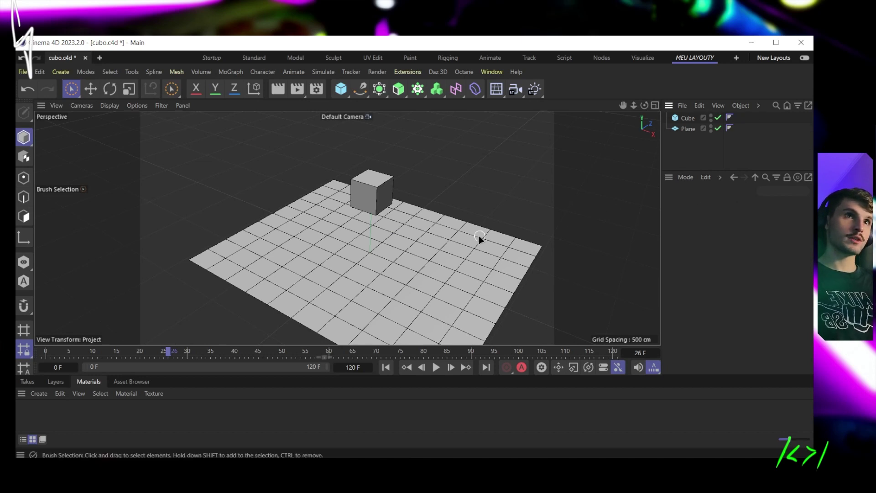
mouse_move(479, 238)
alt+mouse_down()
mouse_move(408, 229)
mouse_move(430, 234)
alt+mouse_up()
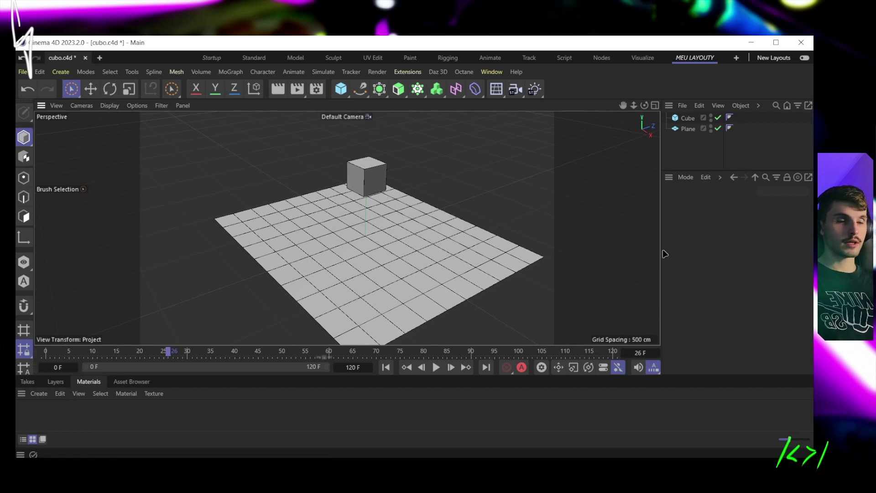
Step: Show the Plane's Bullet Tags submenu listing Rigid, Soft, Collider and Ghost Body
right_click(688, 129)
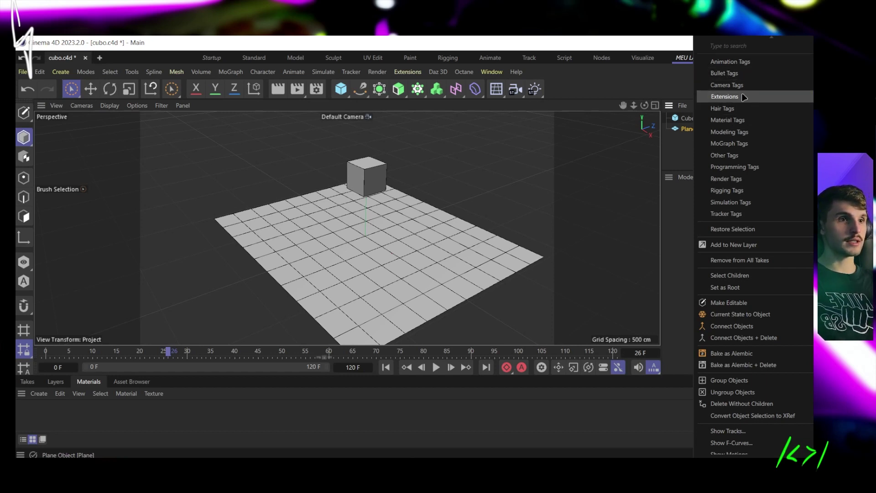
click(667, 152)
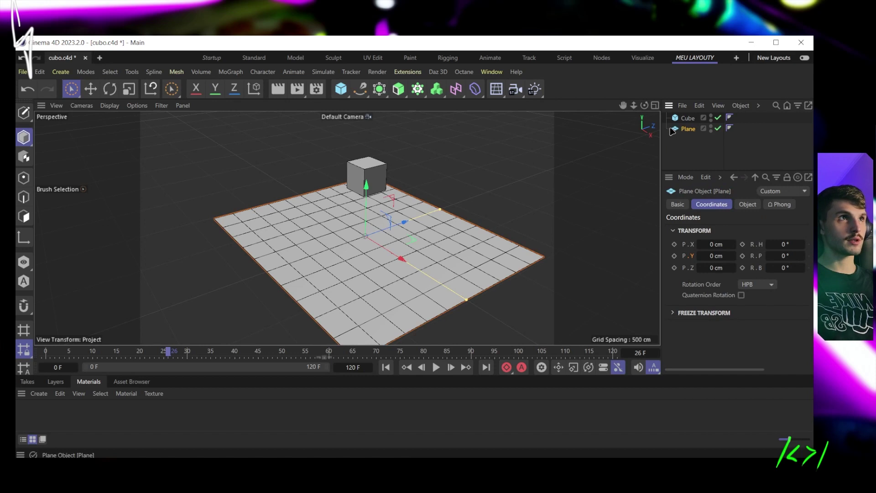
right_click(672, 132)
click(650, 162)
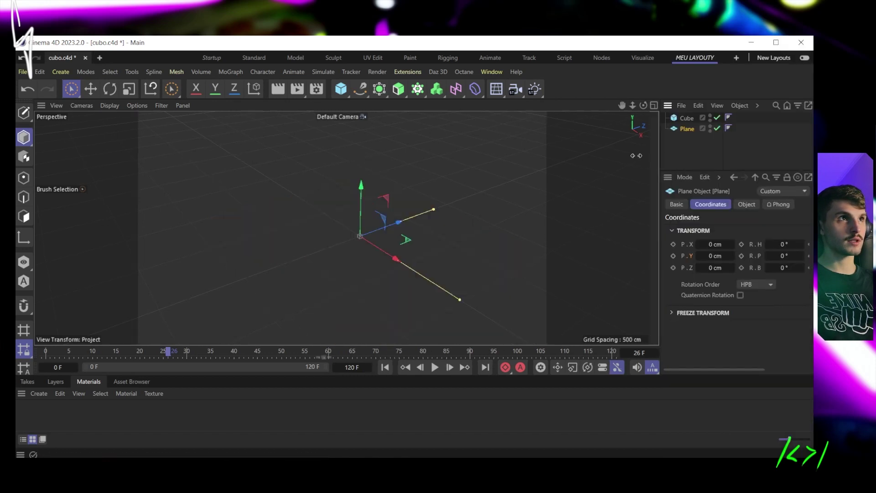
right_click(557, 132)
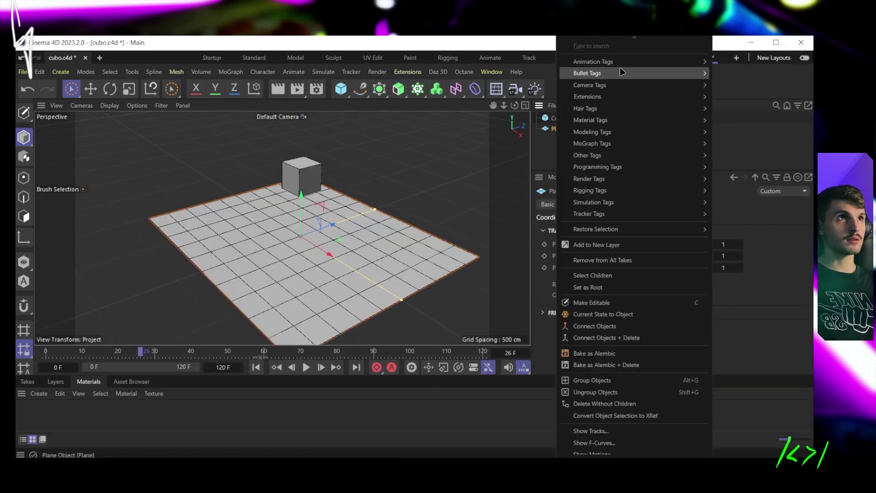
mouse_move(621, 71)
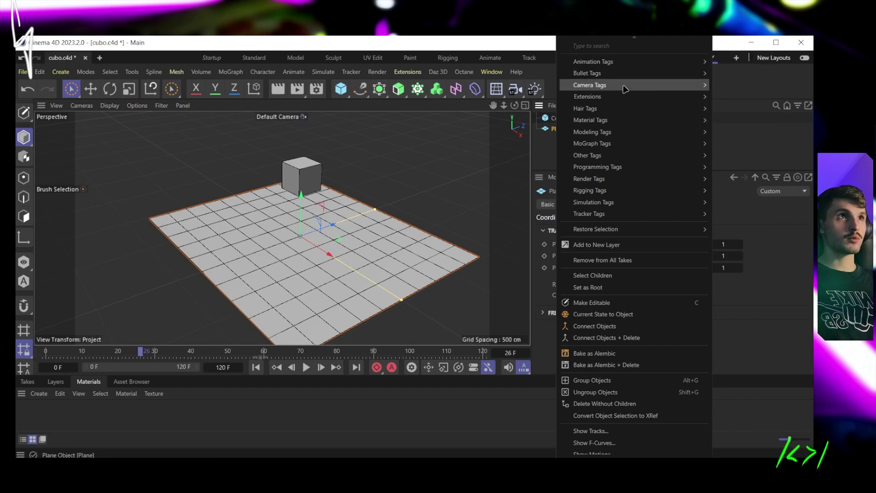
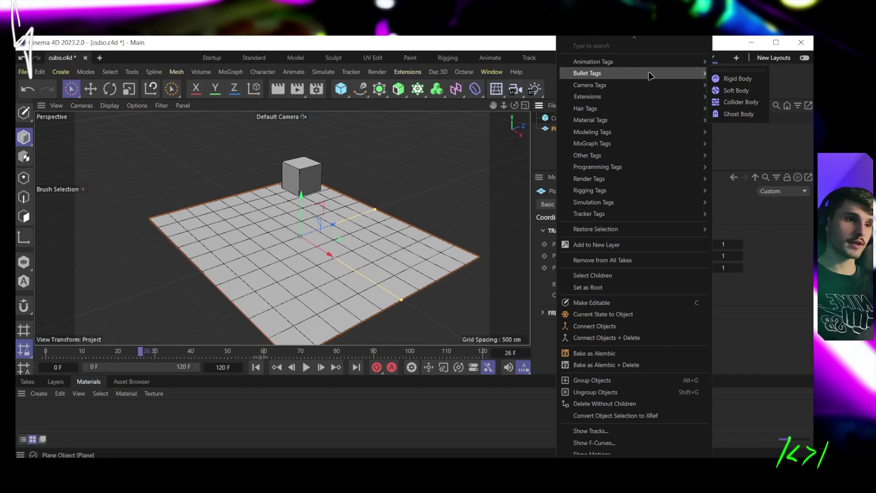
Step: Search the Plane's tag menu for 'collider' and add a Collider Body tag to it
mouse_move(651, 61)
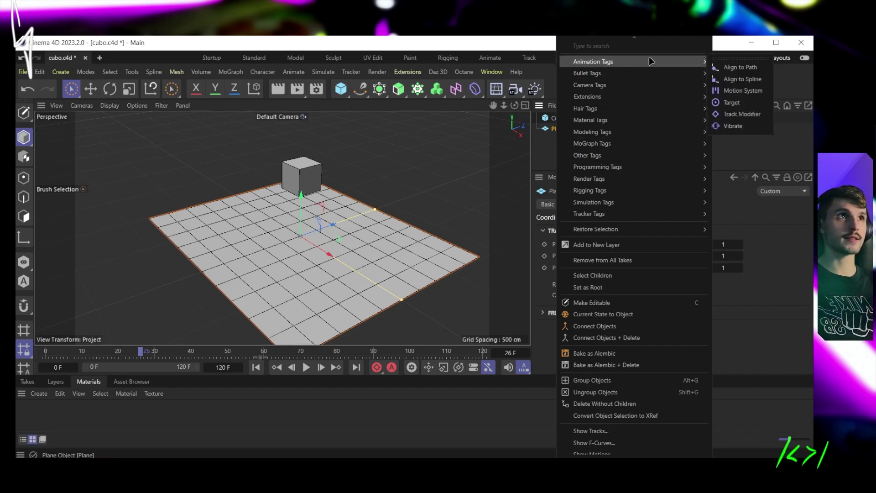
click(551, 133)
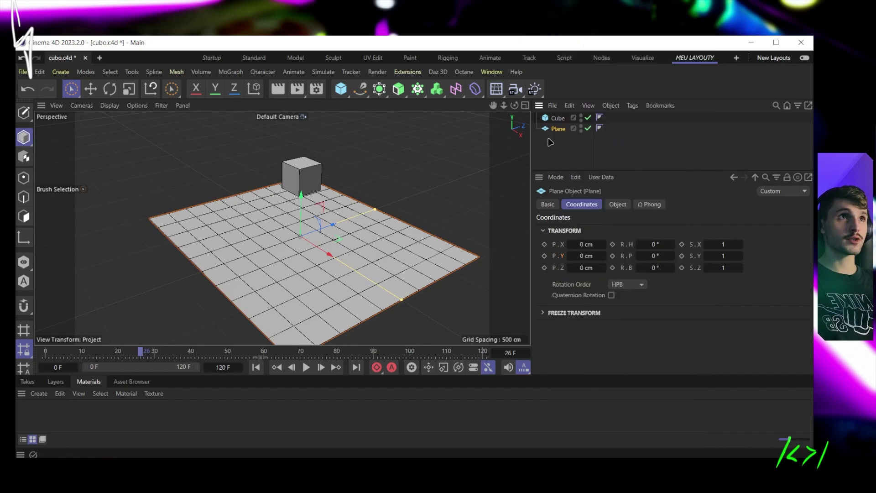
right_click(551, 134)
text(divn bspiv)
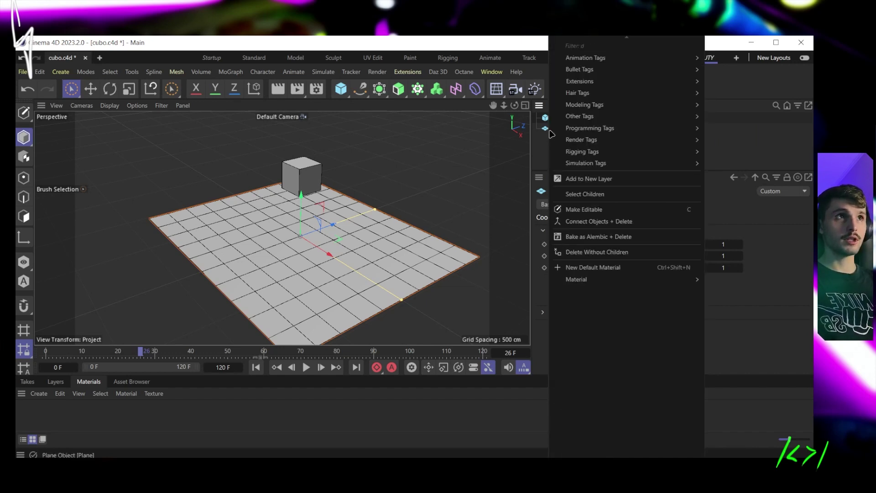
key(BackSpace)
key(BackSpace)
key(BackSpace)
key(BackSpace)
key(BackSpace)
key(BackSpace)
key(BackSpace)
key(BackSpace)
key(BackSpace)
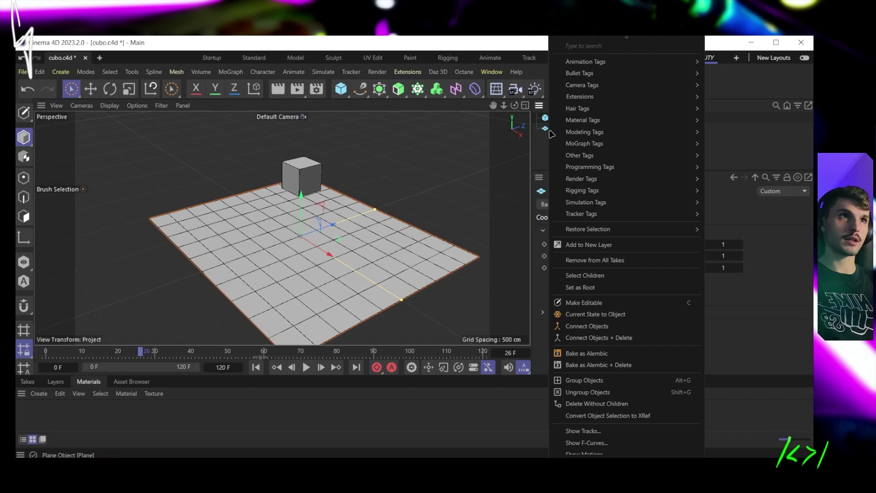
text(collider)
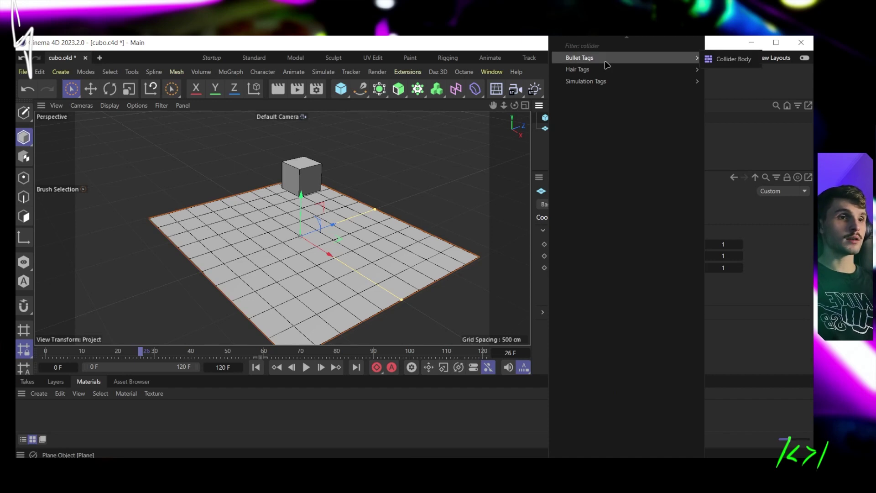
click(715, 61)
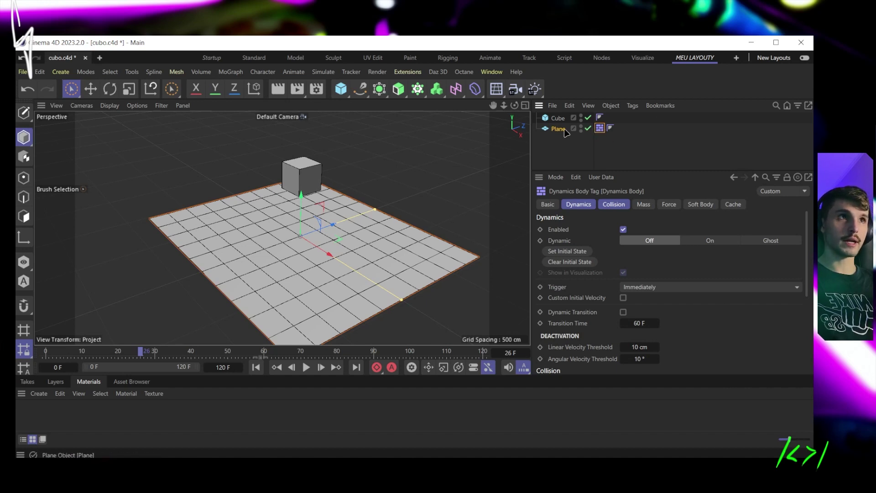
click(552, 143)
Step: Add a Rigid Body tag to the Cube from Bullet Tags
right_click(556, 120)
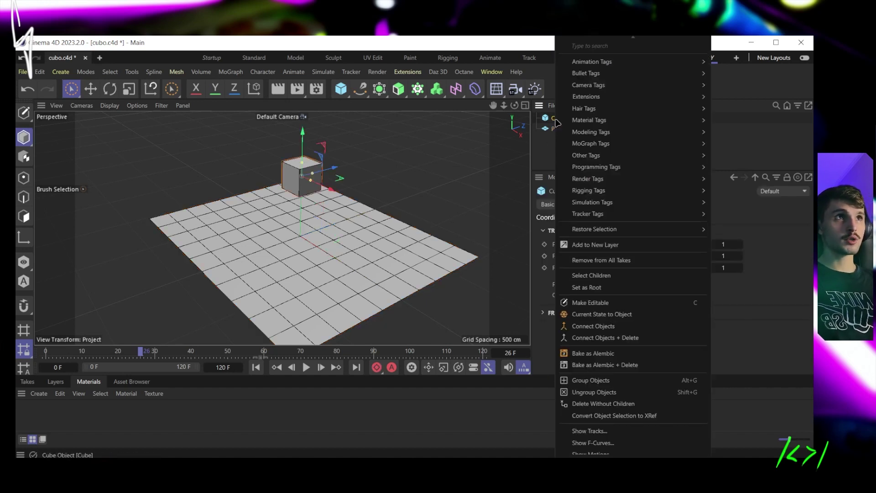
mouse_move(648, 74)
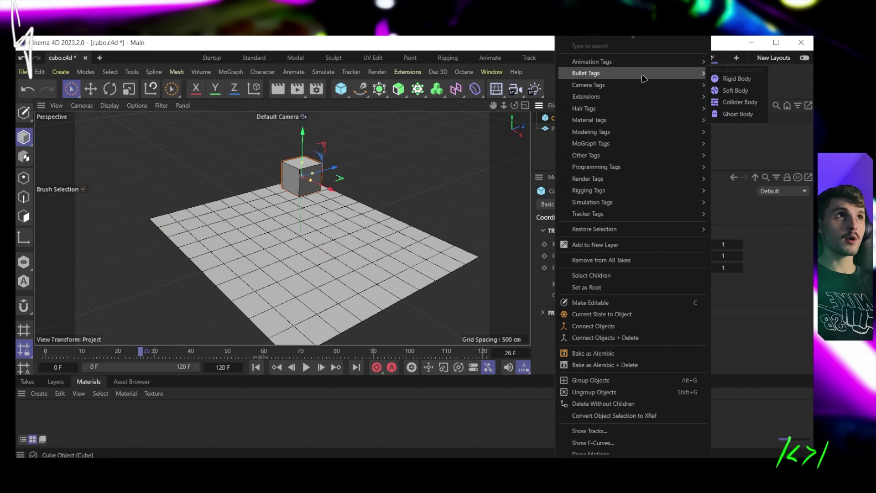
click(736, 79)
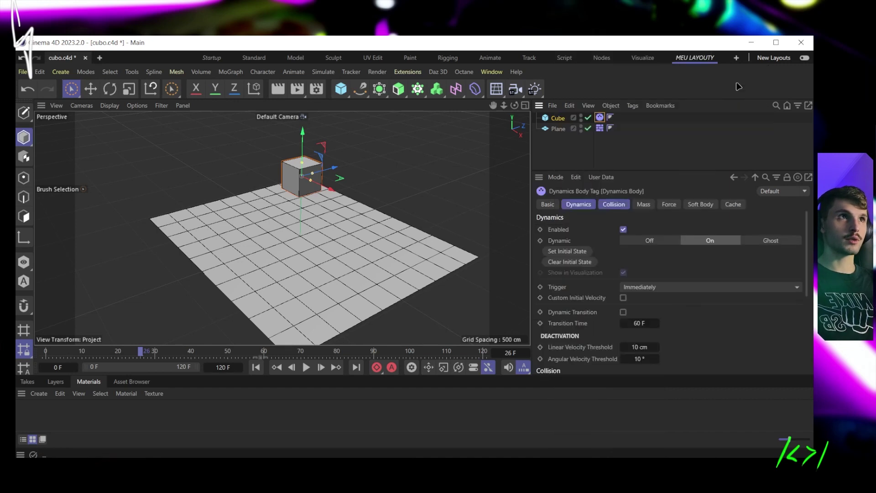
Step: Play the simulation from frame 0 to watch the cube drop, then rewind and zoom in
click(256, 367)
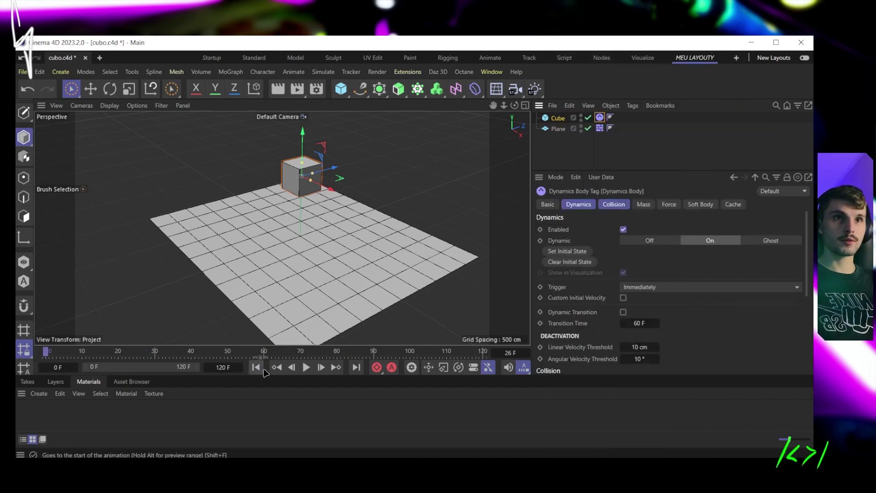
click(304, 367)
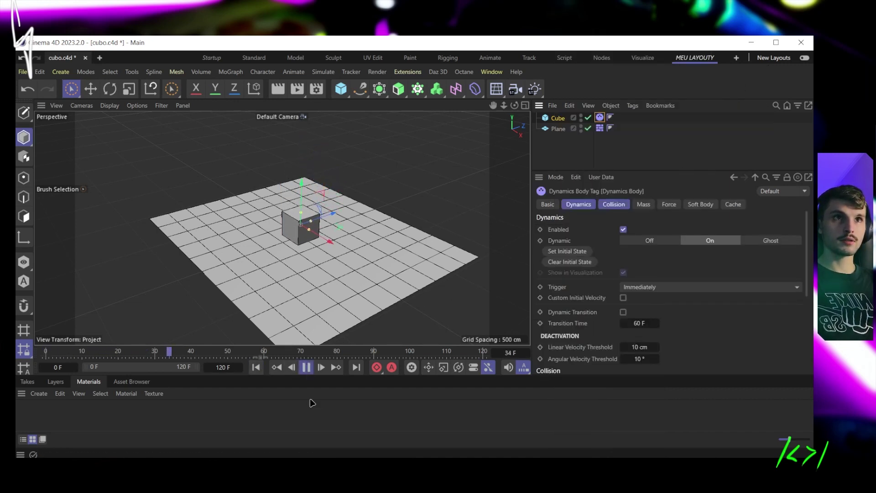
click(305, 368)
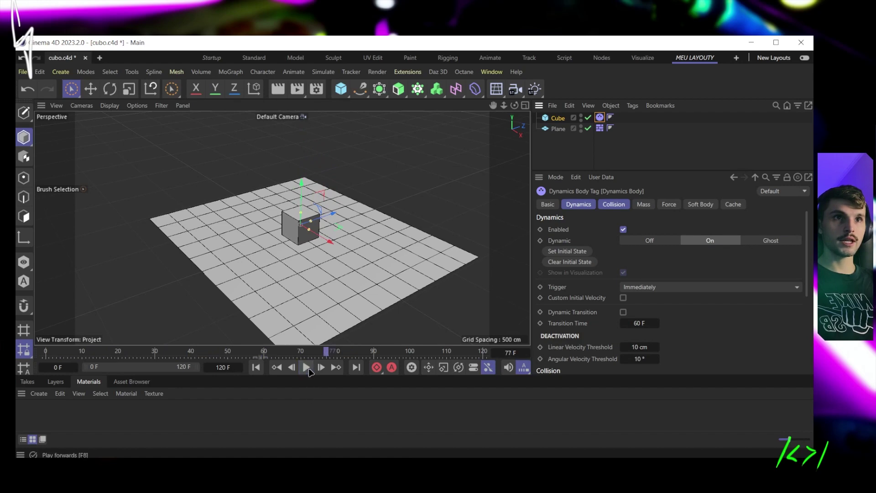
click(257, 368)
alt+drag(307, 202, 302, 189)
scroll(312, 232, up, 5)
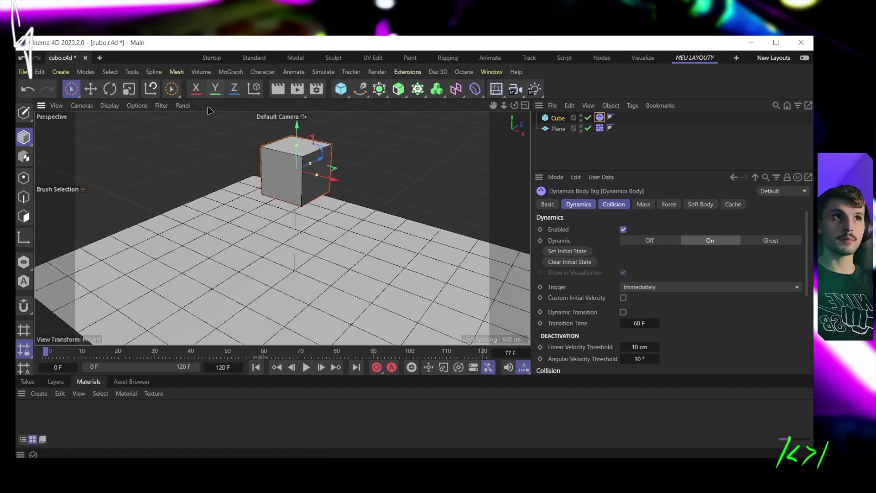
Step: Rotate the Cube about 13° so it falls at an angle
click(326, 143)
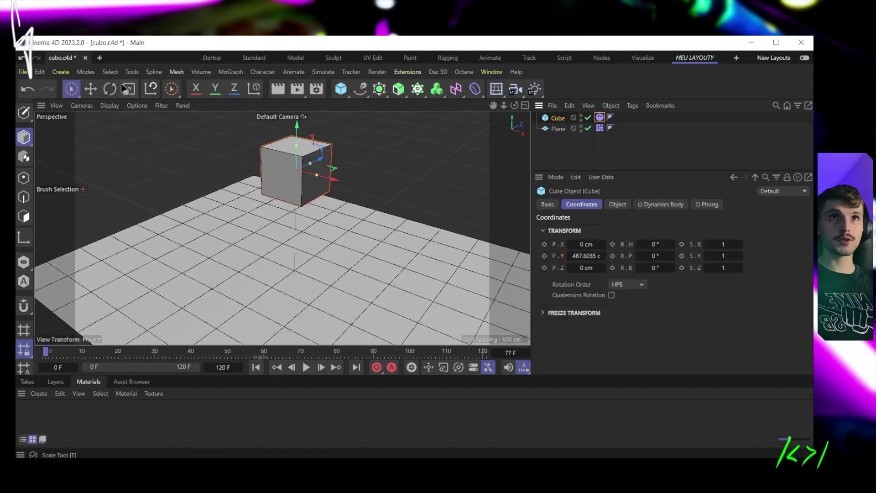
key(r)
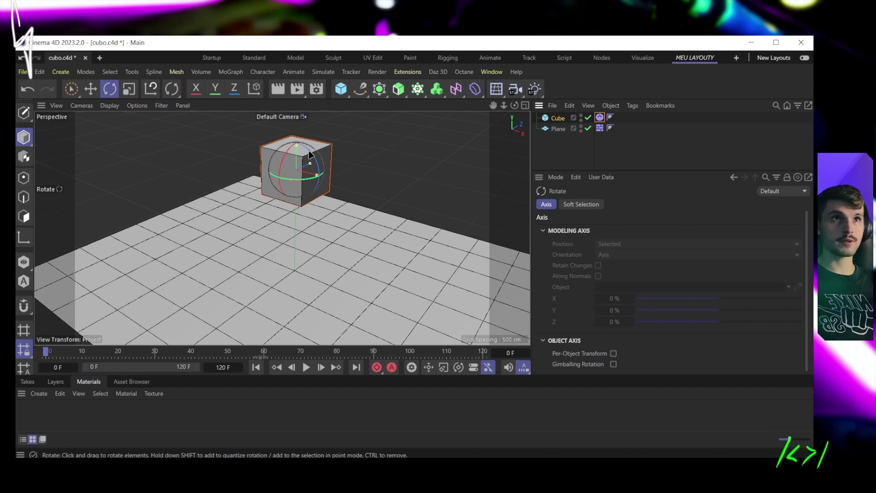
drag(312, 156, 322, 169)
Step: Replay the tilted cube's fall twice, then bring up its Dynamics Body tag
click(307, 367)
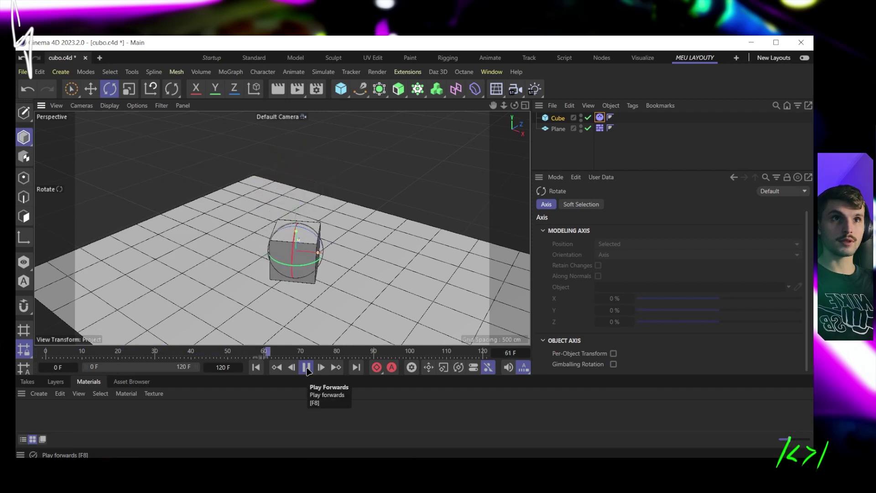
click(307, 367)
click(257, 368)
click(307, 368)
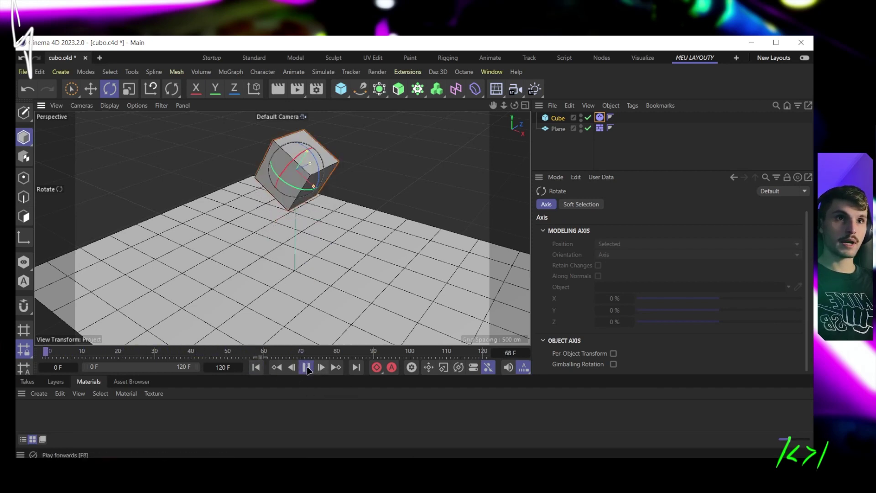
click(306, 367)
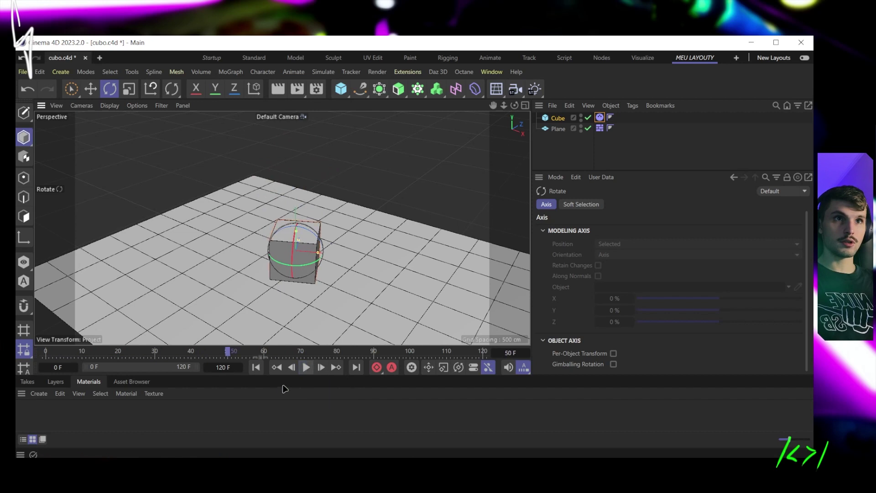
click(276, 368)
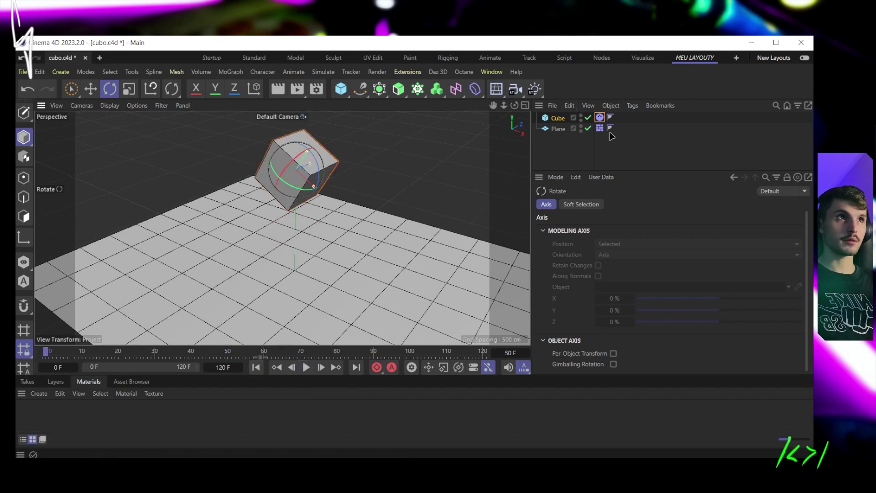
click(599, 117)
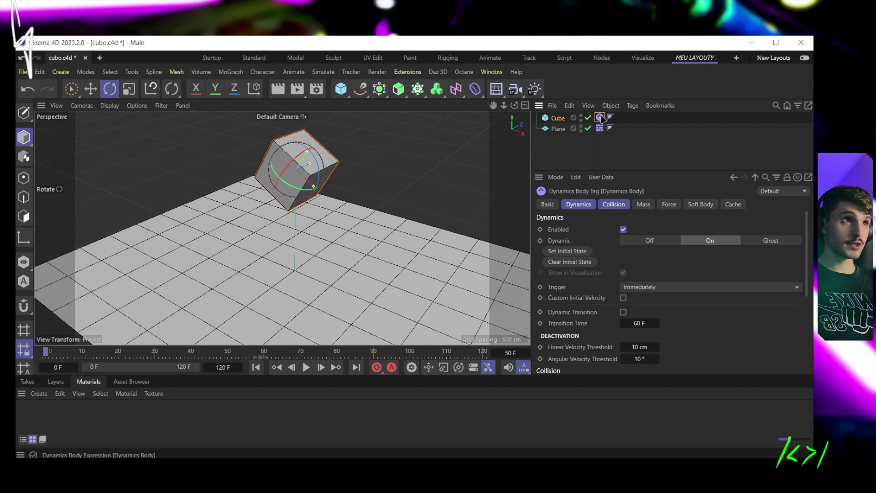
Step: Lower the cube's Bounce in the Collision settings and replay the fall
middle_drag(735, 326, 740, 233)
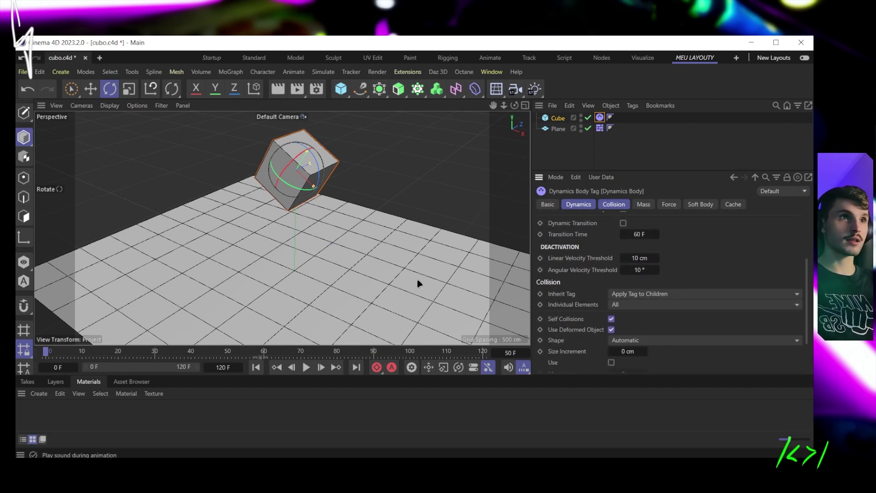
scroll(719, 257, down, 2)
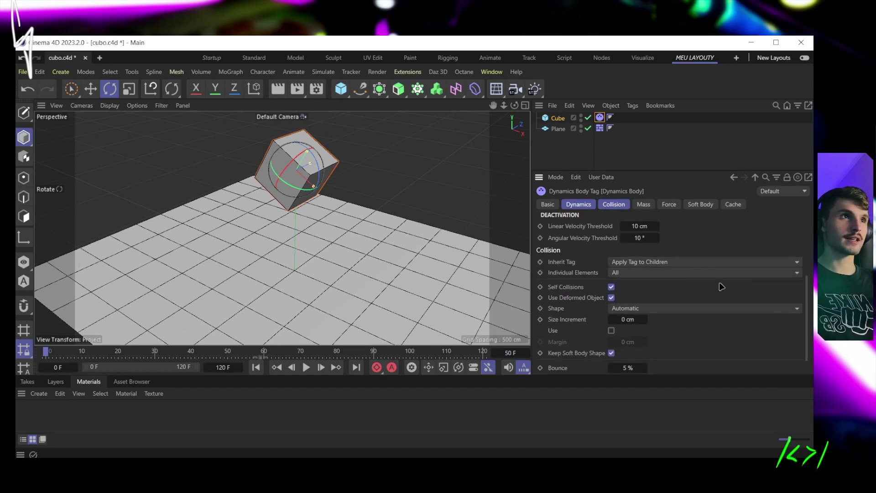
middle_drag(732, 342, 733, 319)
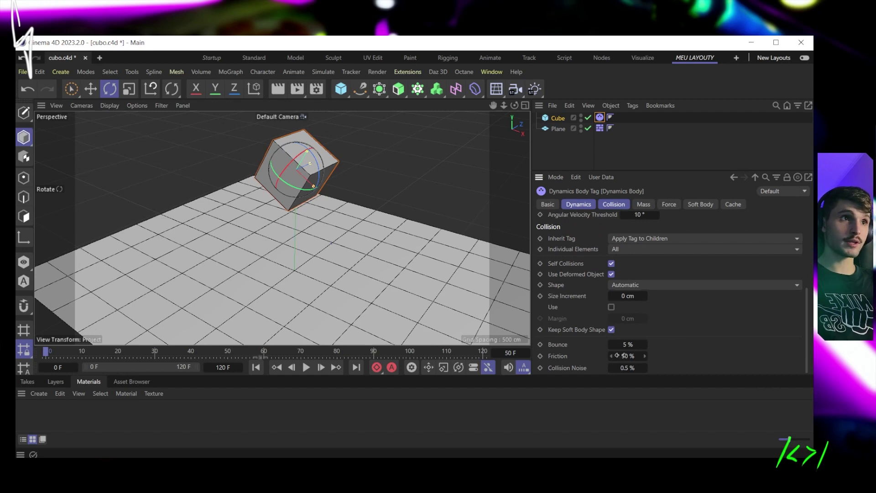
click(625, 344)
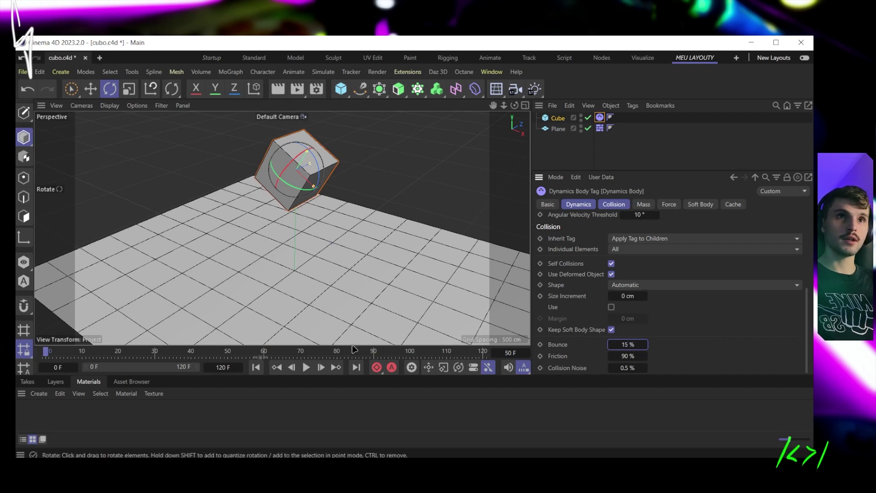
click(306, 367)
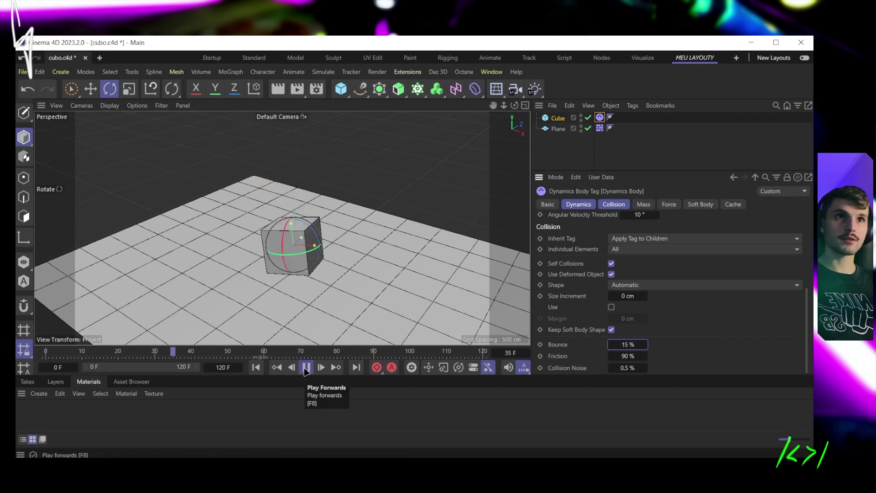
click(306, 368)
click(256, 367)
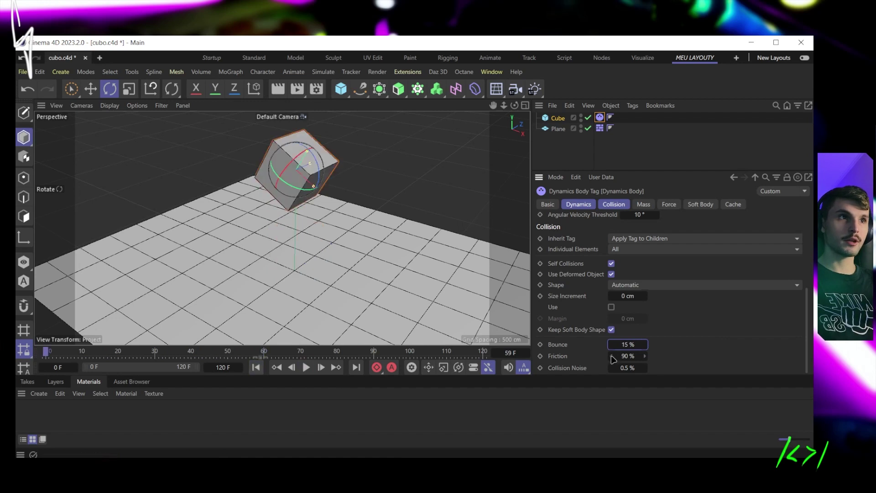
Step: Compare a replay at 50% bounce, then set Bounce back to 5%
click(633, 344)
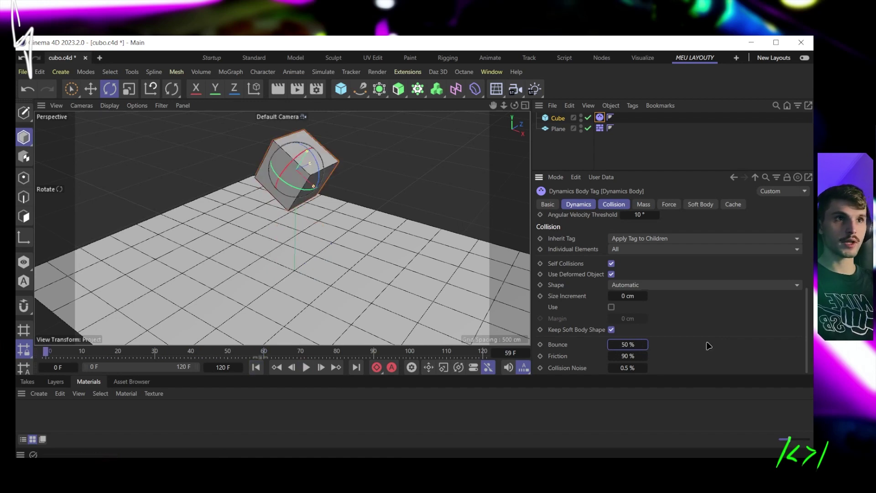
click(306, 367)
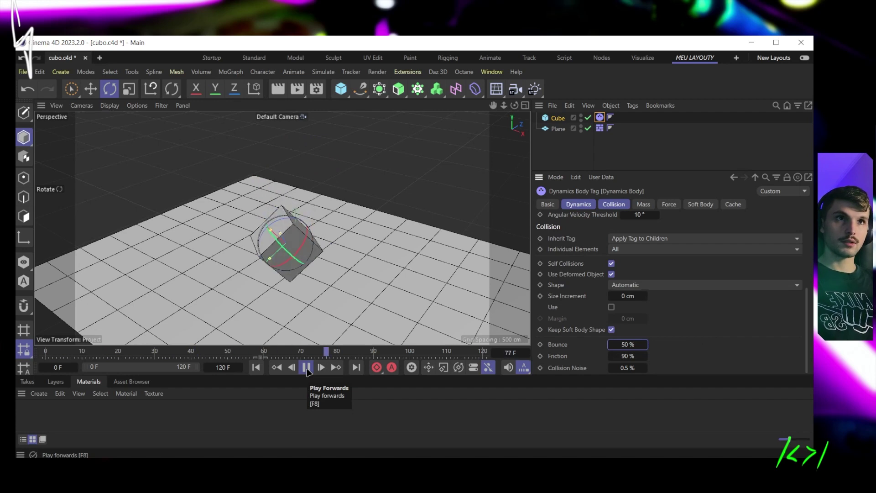
click(306, 368)
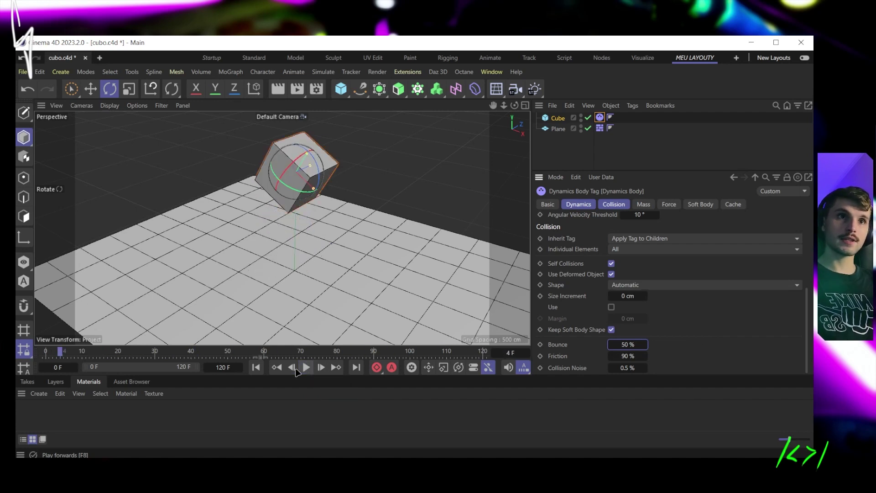
click(256, 367)
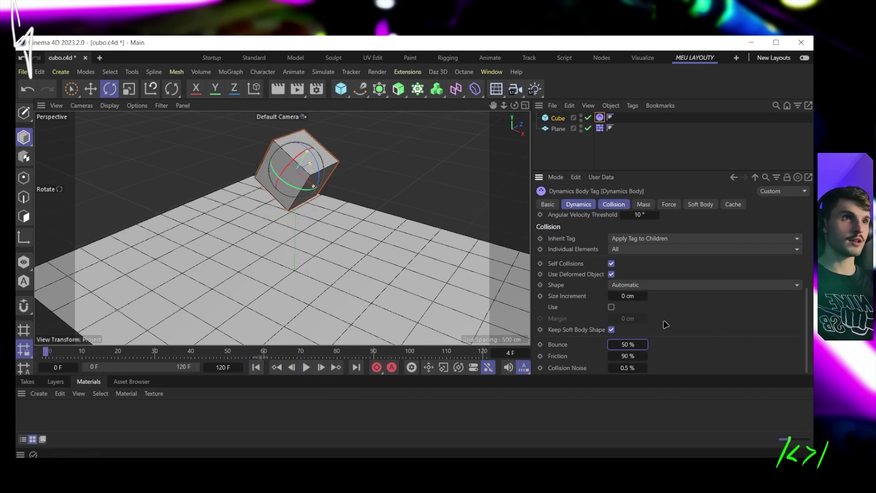
click(617, 344)
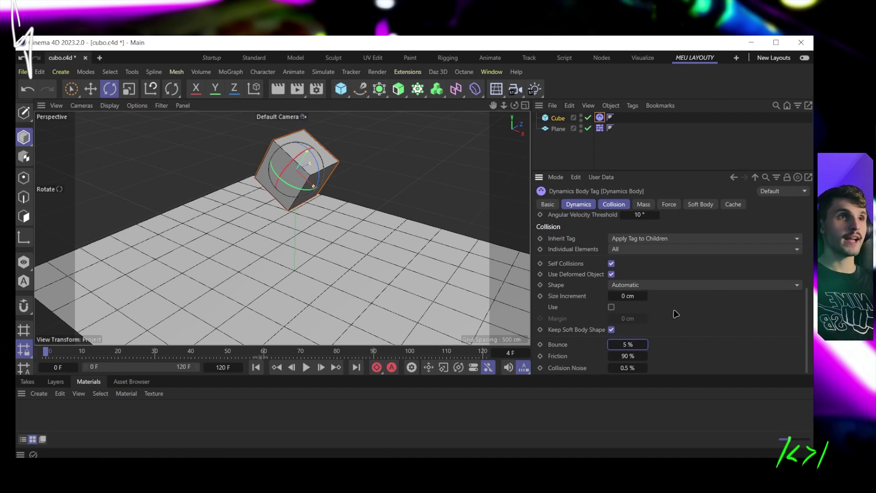
Step: Replay the fall with 5% bounce, rewind to frame 0, and reselect the Cube
scroll(676, 314, up, 5)
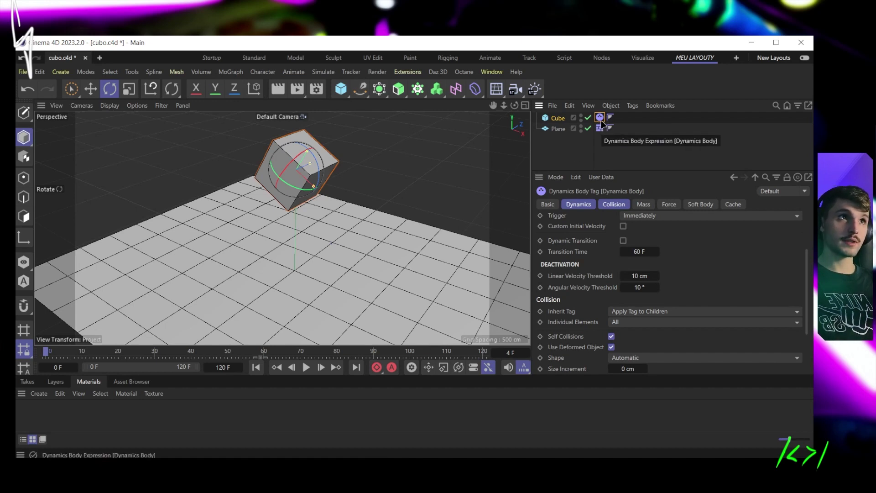
click(306, 367)
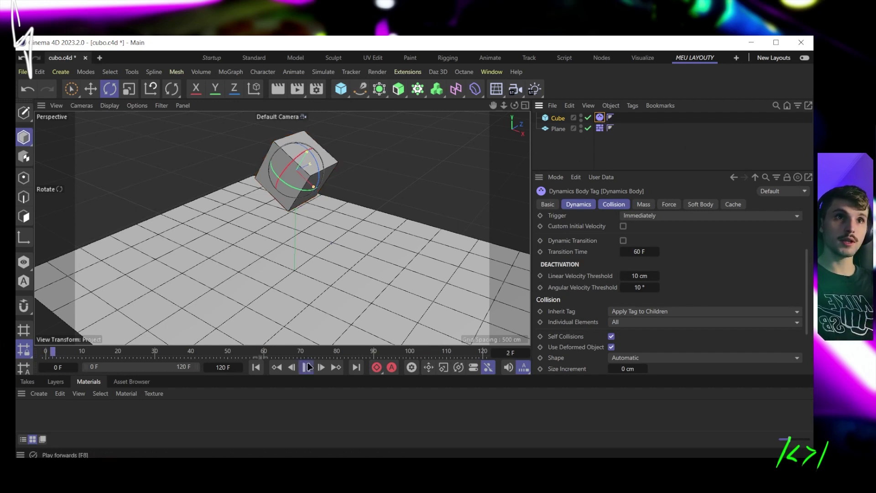
click(307, 368)
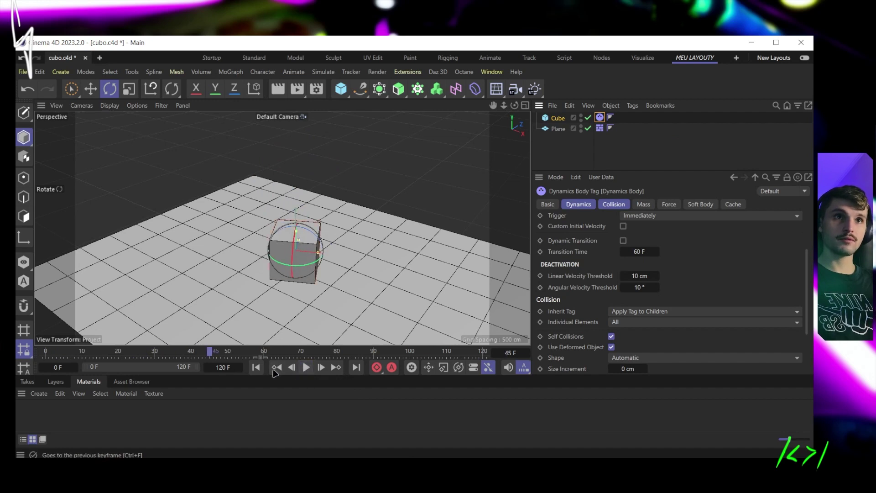
click(256, 367)
click(588, 165)
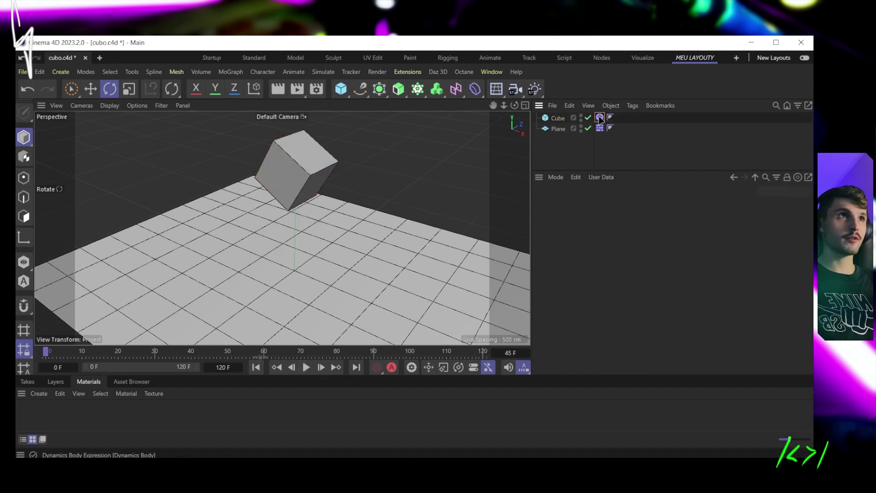
click(600, 117)
Step: Turn the cube into a Soft Body and preview its fall from a lower angle
right_click(559, 118)
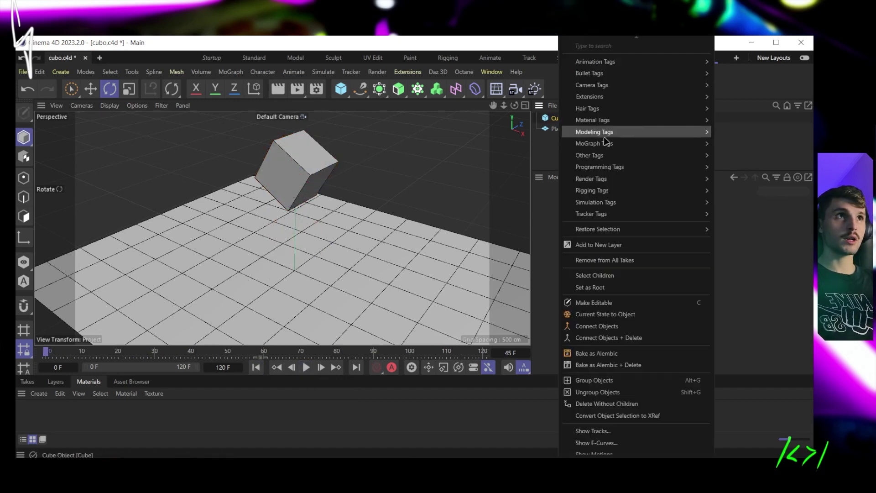
mouse_move(657, 79)
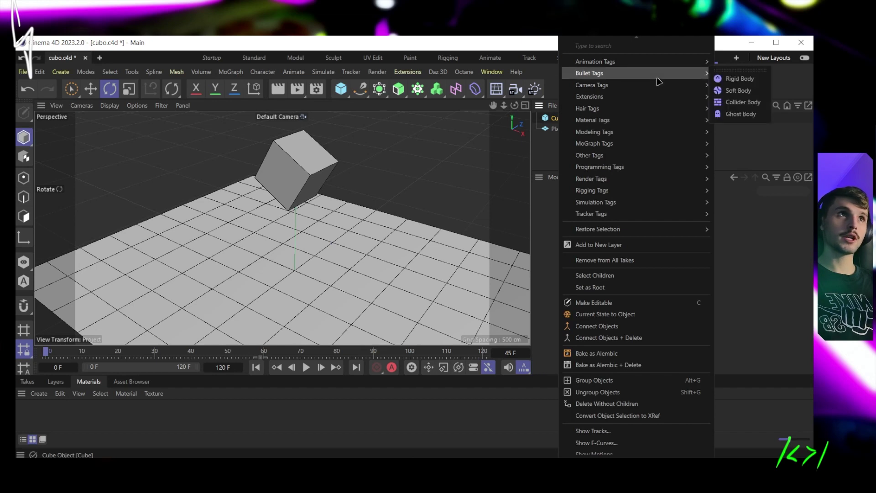
click(732, 92)
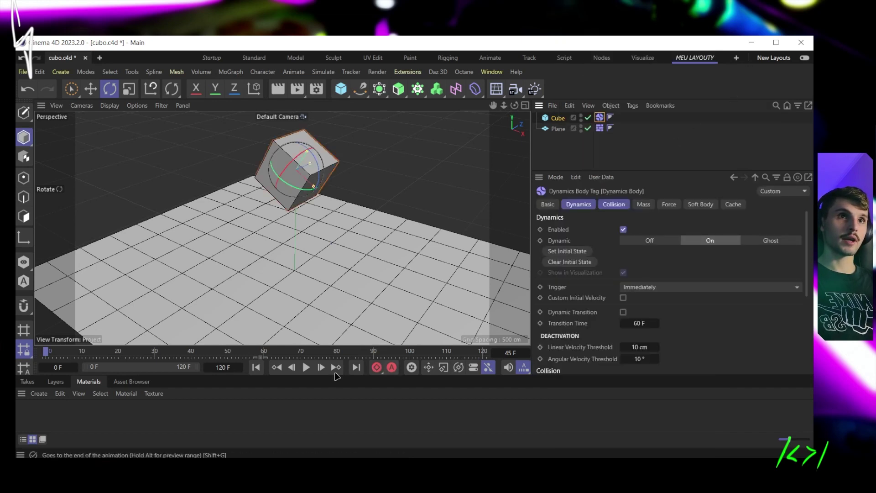
click(306, 367)
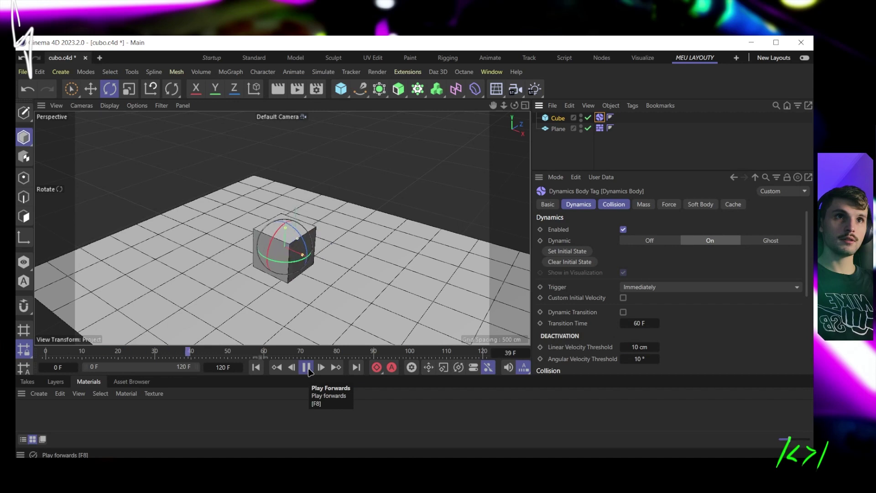
click(256, 367)
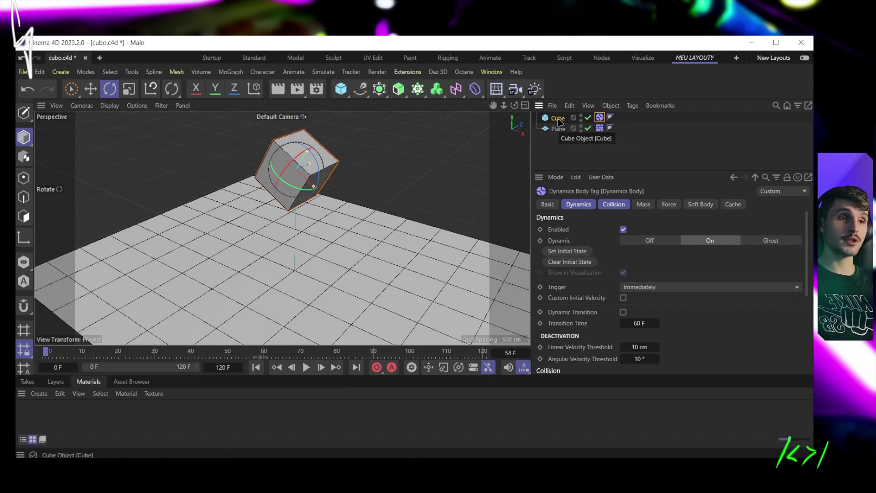
scroll(293, 127, up, 3)
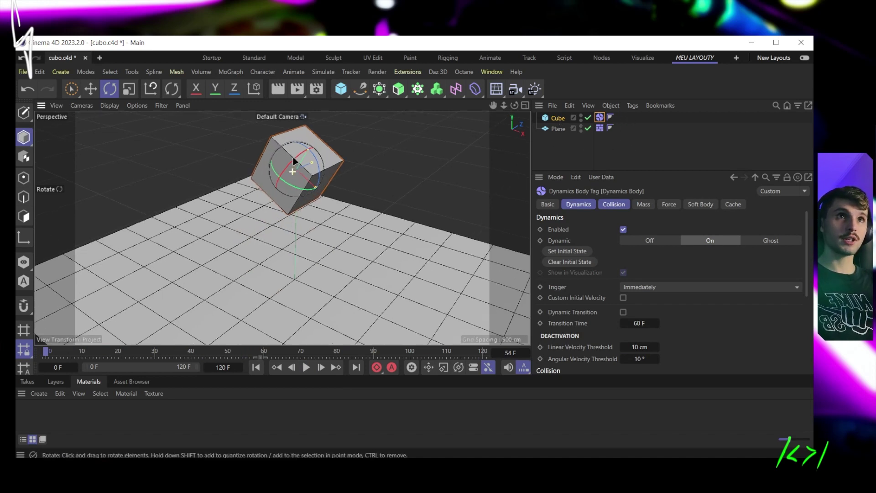
alt+drag(293, 127, 351, 238)
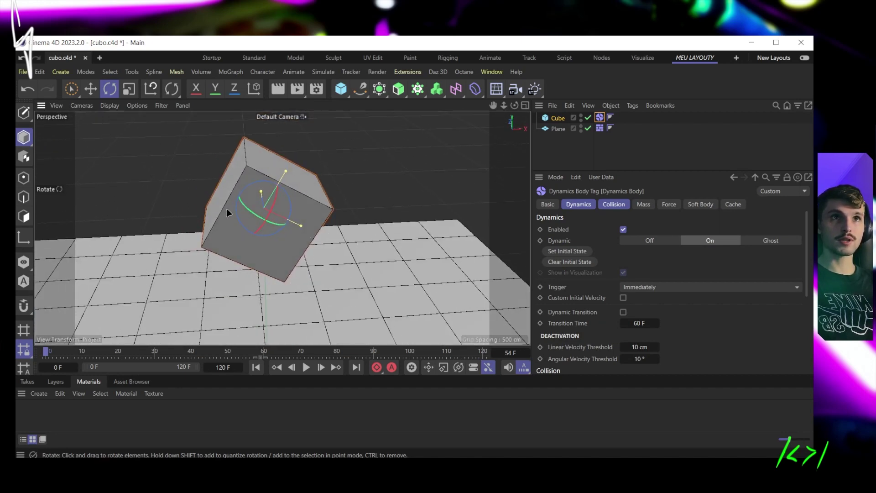
alt+drag(266, 160, 329, 218)
Step: Set the Cube's Segments X, Y and Z to 10
click(558, 117)
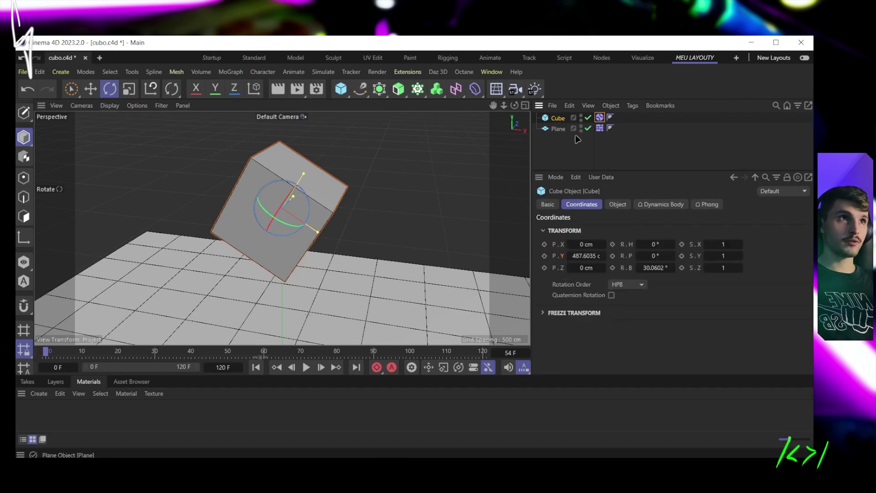
click(617, 204)
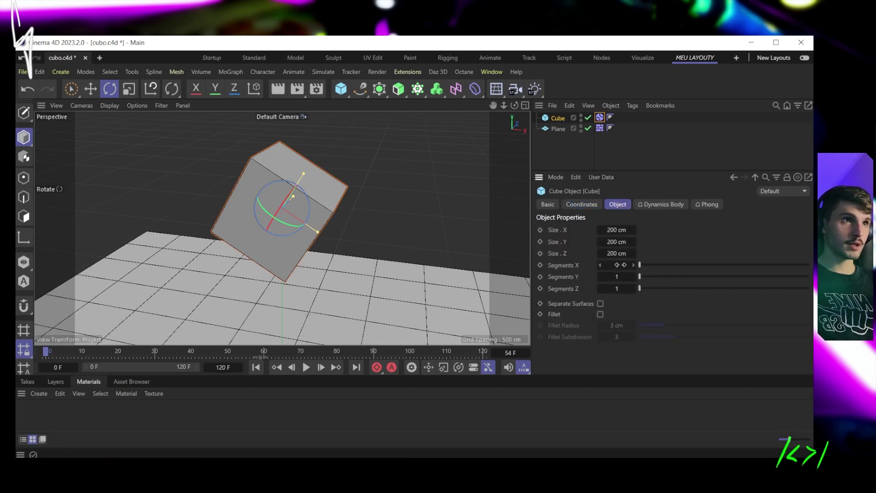
drag(620, 264, 624, 265)
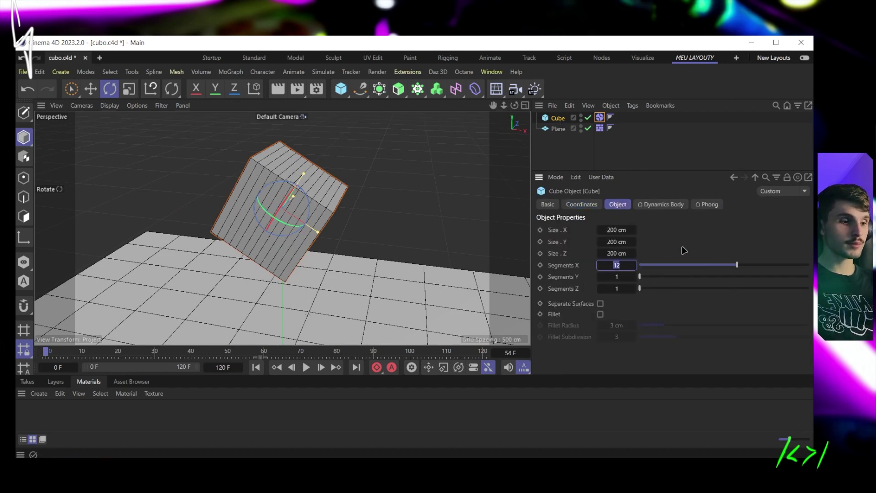
text(10)
key(Tab)
text(10)
key(Tab)
text(10)
key(Return)
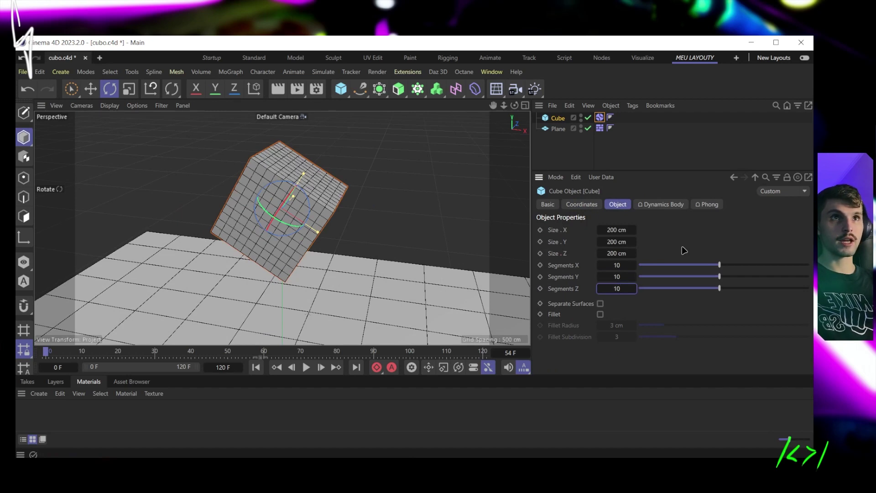
Step: Play the soft-body simulation, pause at frame 59, and orbit around the sagging cube
click(306, 368)
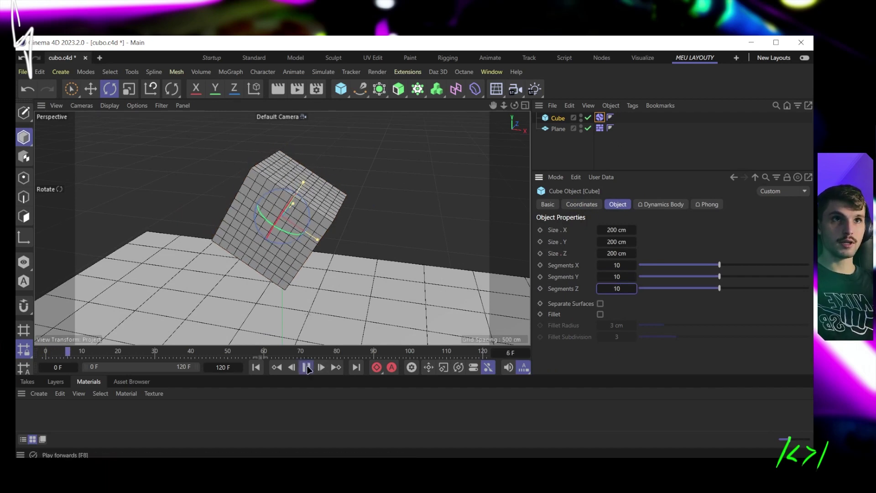
alt+drag(336, 287, 371, 238)
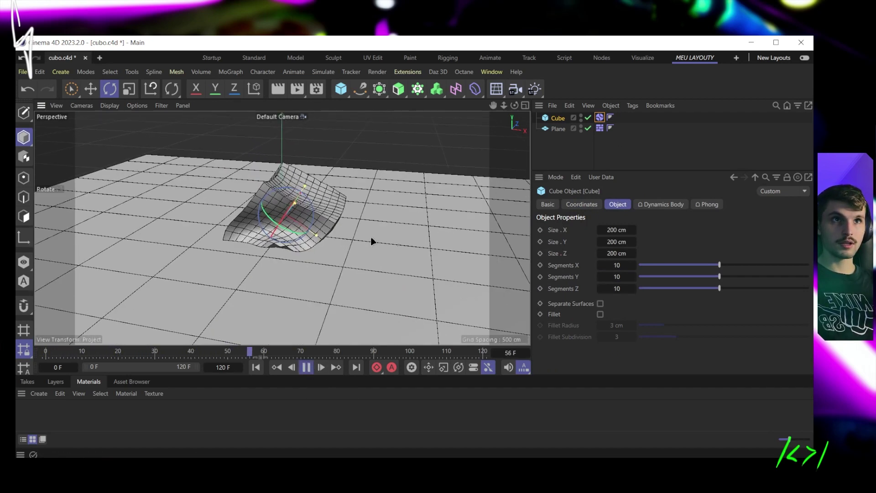
click(306, 367)
alt+drag(332, 264, 383, 263)
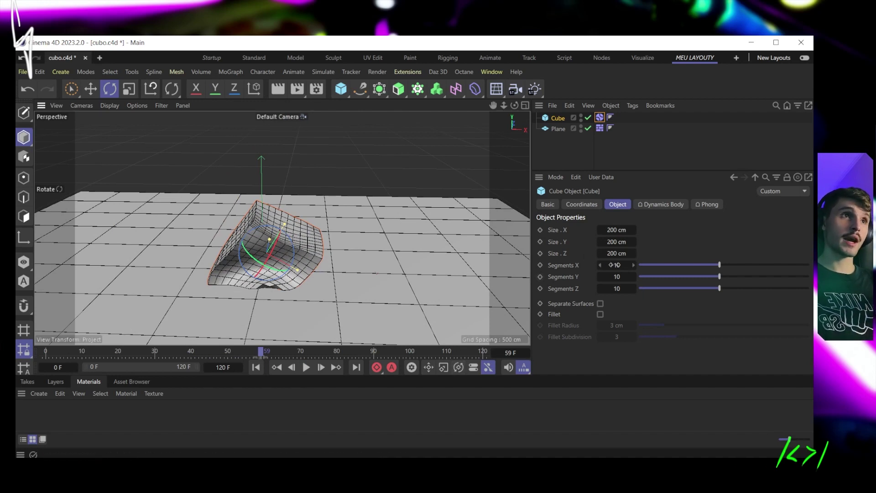
Step: From frame 0, set the Cube's Segments X, Y and Z to 30
click(255, 367)
double_click(616, 265)
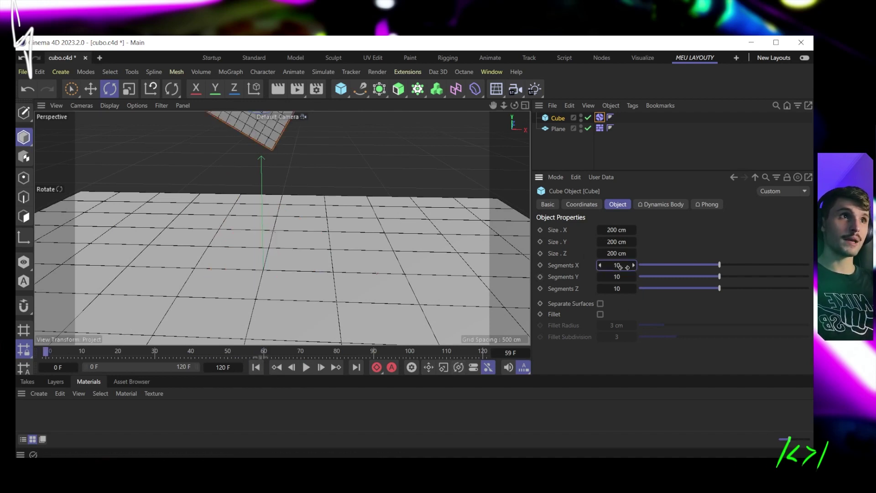
text(30)
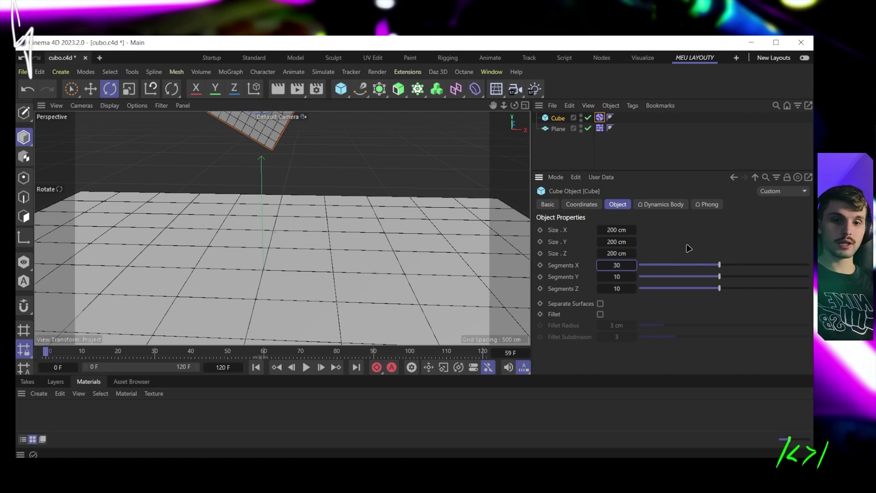
key(Tab)
text(30)
key(Tab)
text(30)
key(Return)
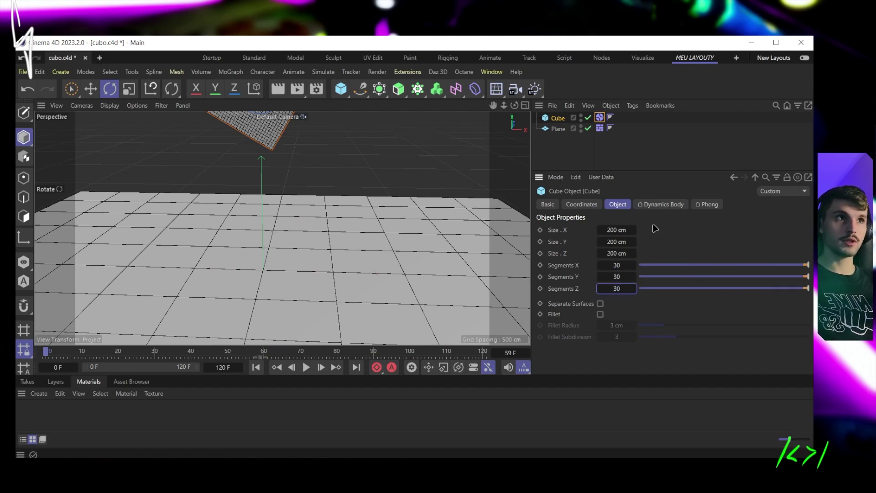
Step: Play the denser cube's fall, stop at frame 31, inspect it closely, then rewind
click(306, 368)
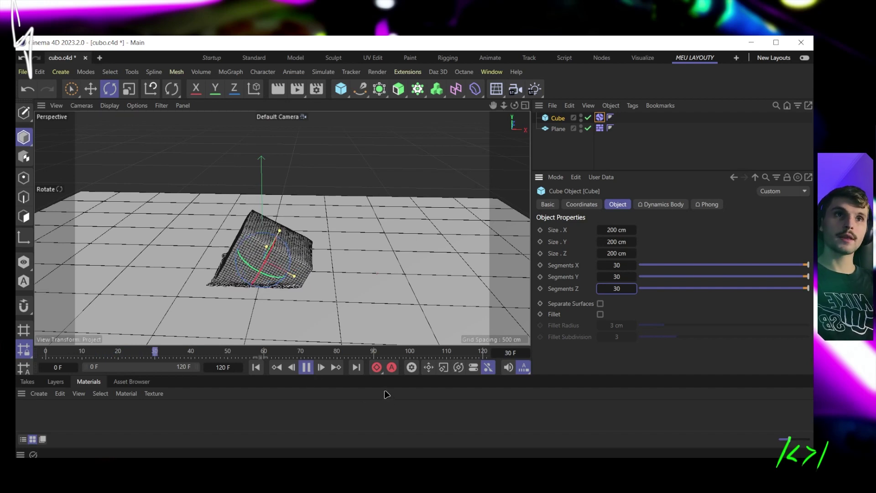
key(F8)
alt+drag(91, 174, 344, 283)
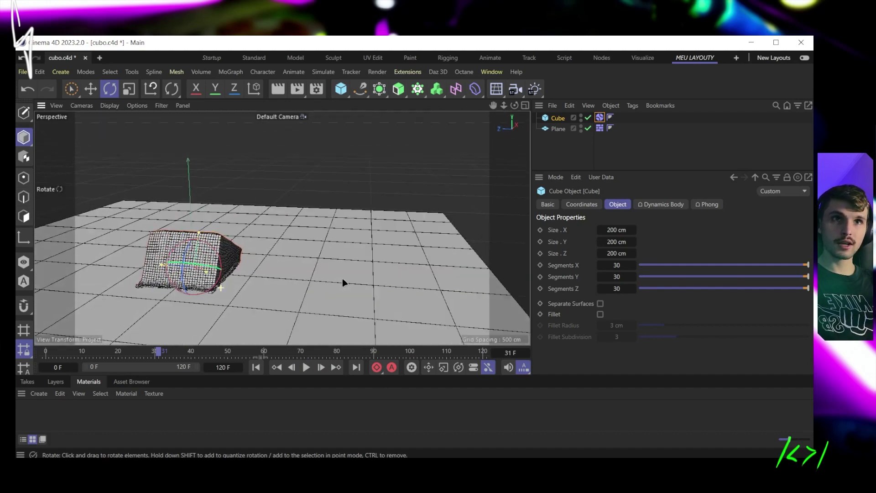
scroll(246, 275, up, 5)
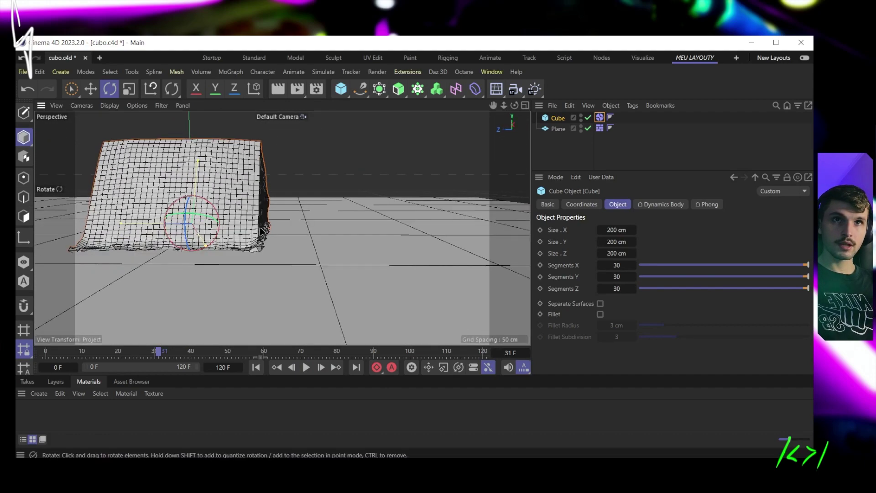
alt+drag(261, 231, 127, 256)
scroll(196, 217, down, 5)
alt+drag(195, 218, 274, 274)
click(256, 367)
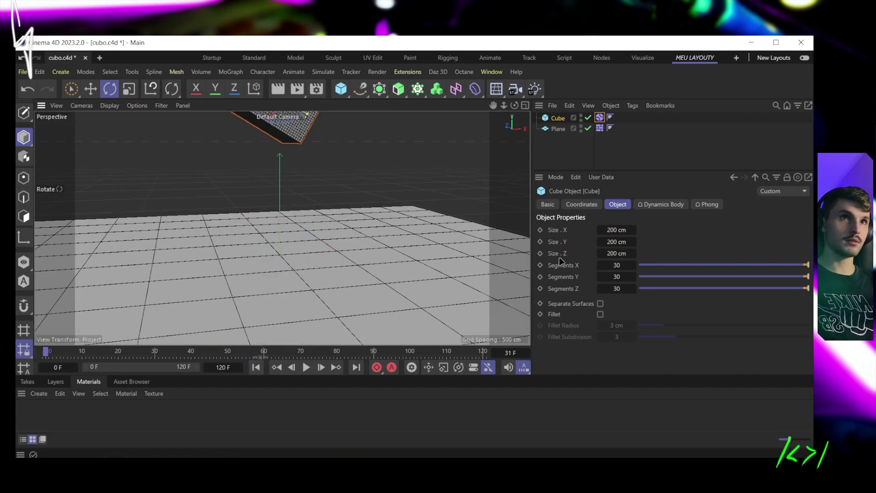
Step: Review the cube's Dynamics Body Collision settings: Bounce 5%, Friction 90%
click(599, 117)
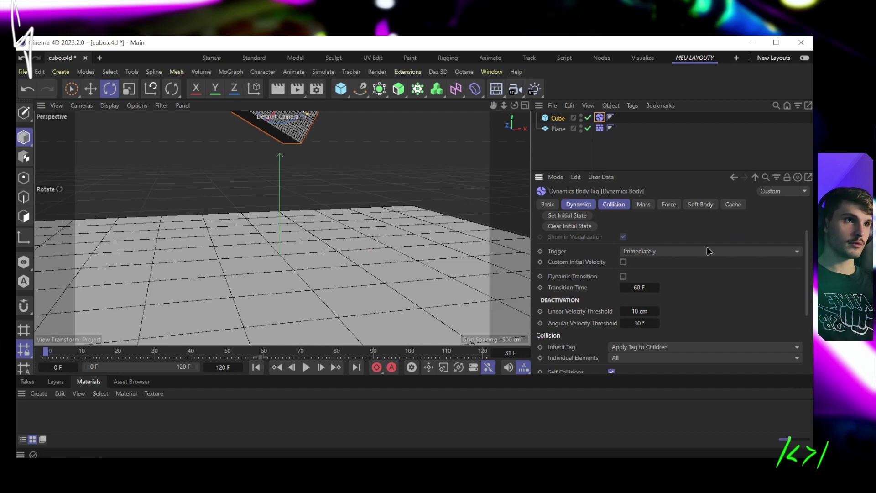
scroll(696, 284, down, 3)
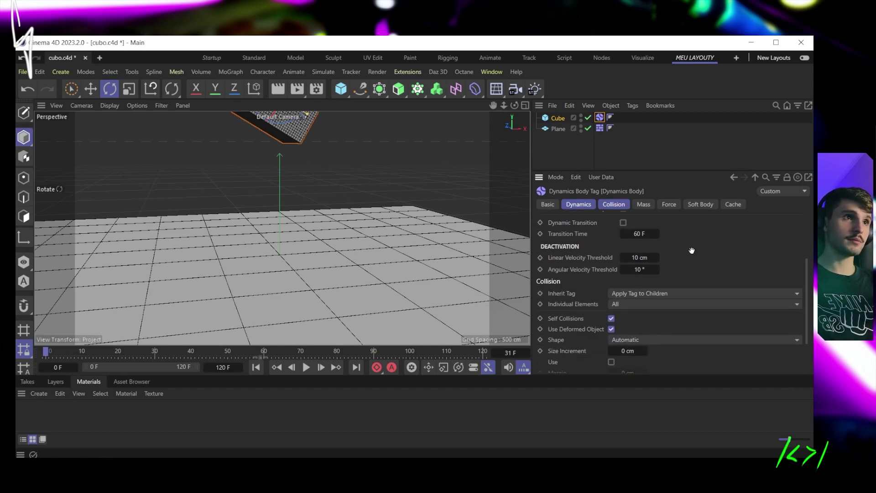
scroll(692, 250, down, 3)
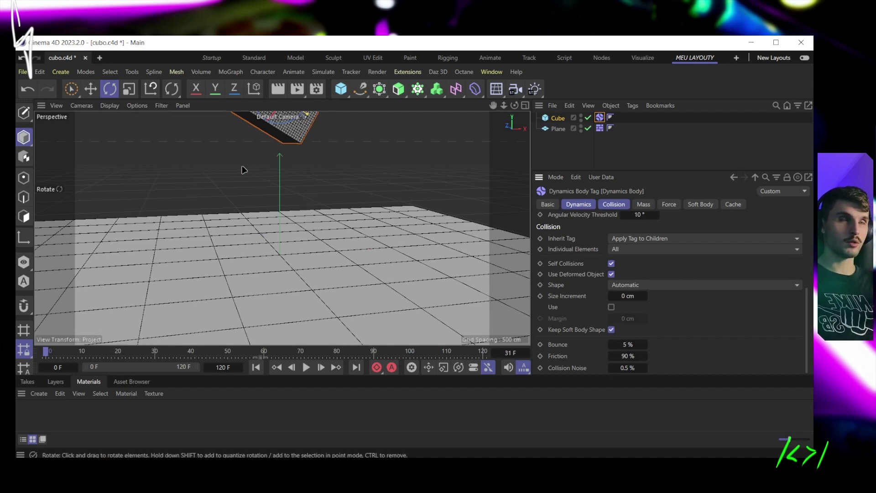
scroll(698, 328, up, 5)
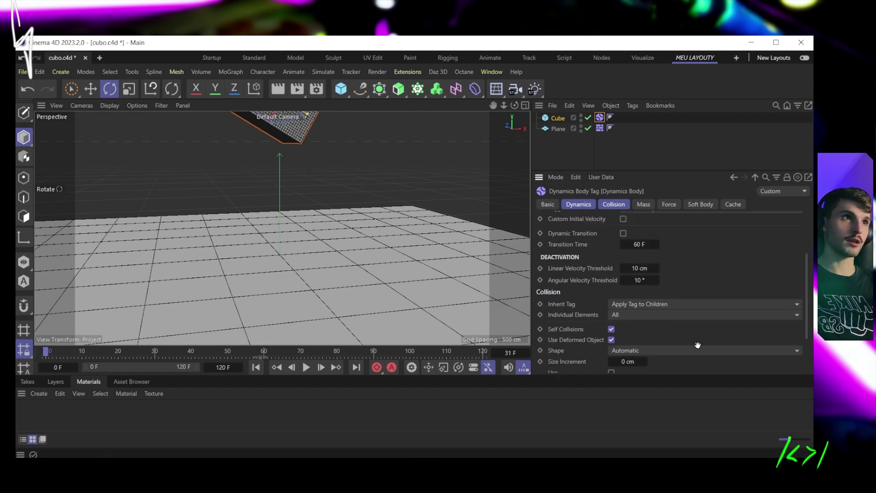
Step: Set the Cube's Segments X, Y and Z back to 10
click(558, 118)
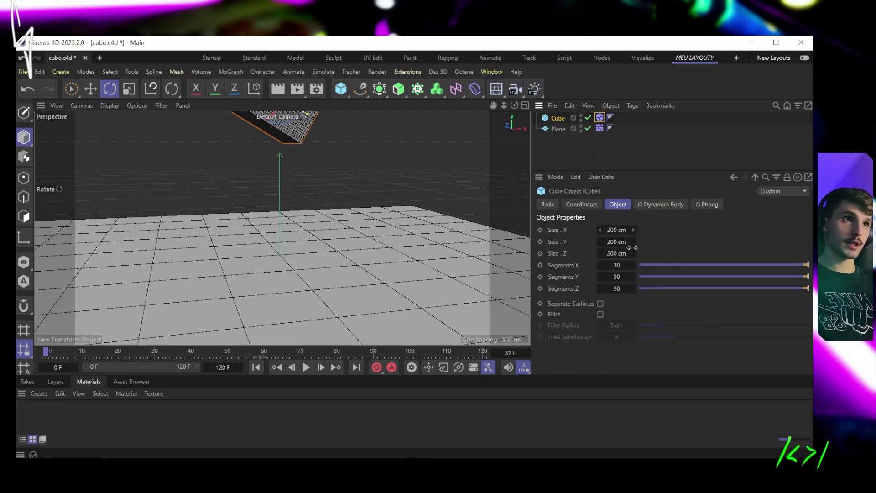
double_click(618, 265)
text(10)
key(Tab)
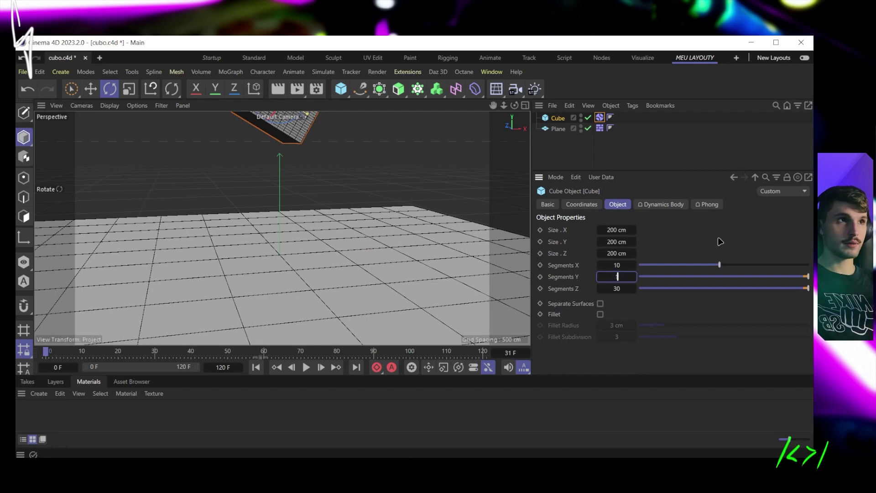
text(10)
key(Tab)
text(10)
key(Return)
Step: Play the simulation, stop with the cube collapsed, and orbit in close to inspect it
click(305, 368)
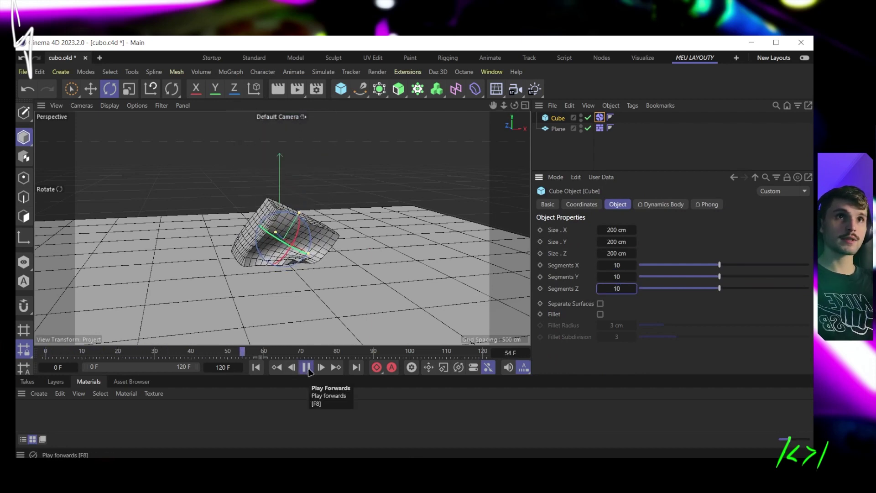
click(306, 368)
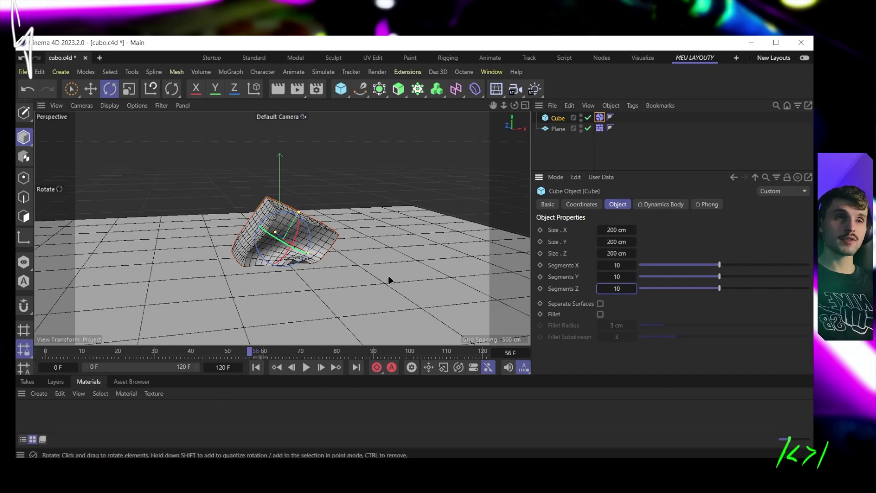
alt+drag(388, 279, 307, 224)
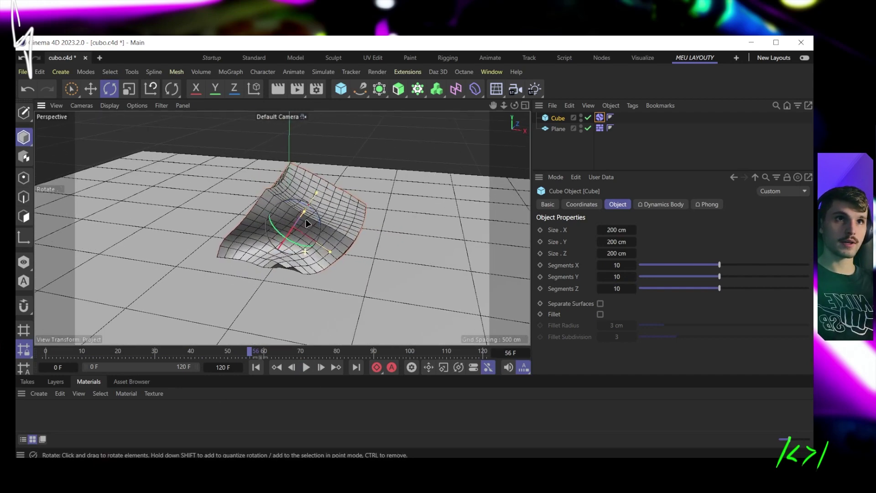
alt+right_drag(307, 223, 230, 219)
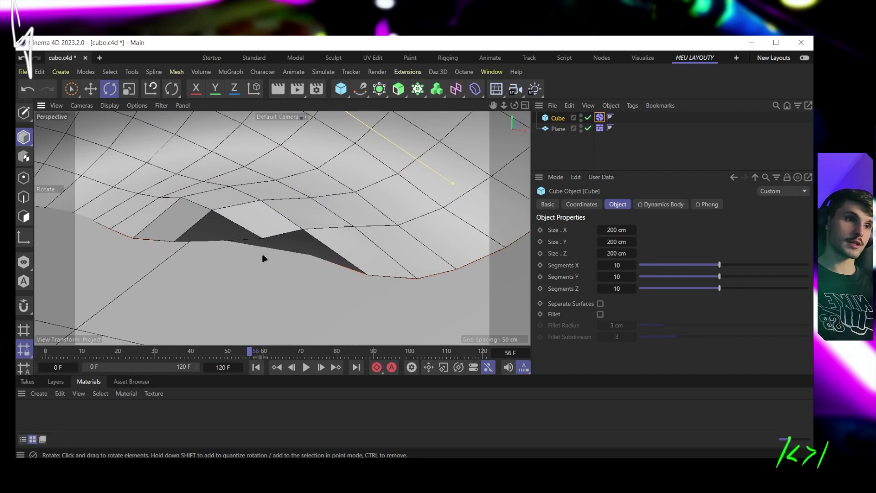
scroll(378, 183, down, 10)
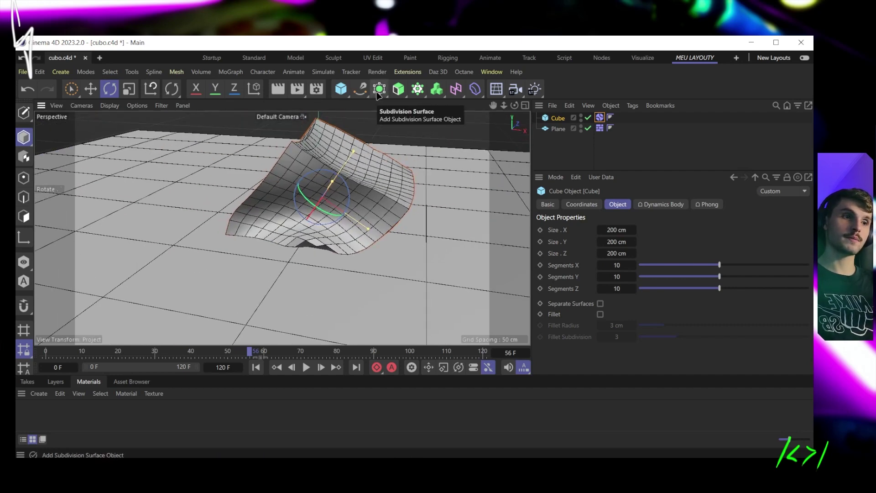
click(379, 90)
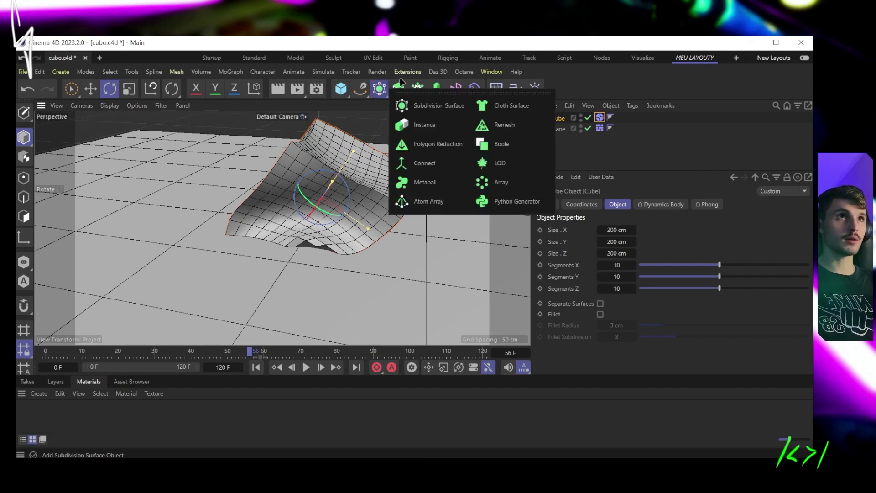
click(379, 90)
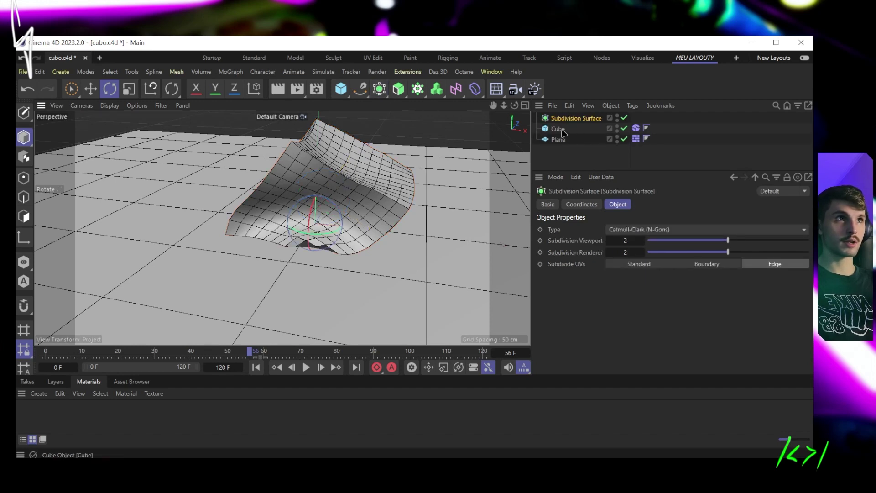
drag(563, 130, 565, 119)
click(579, 153)
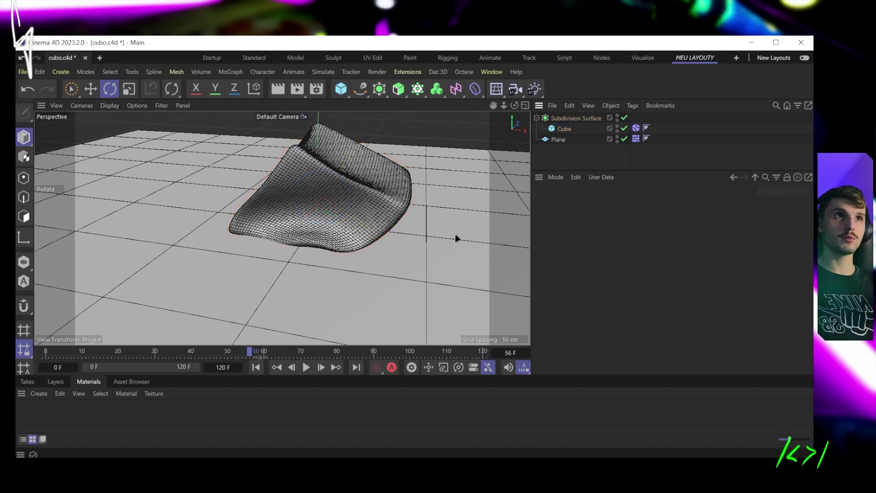
click(305, 367)
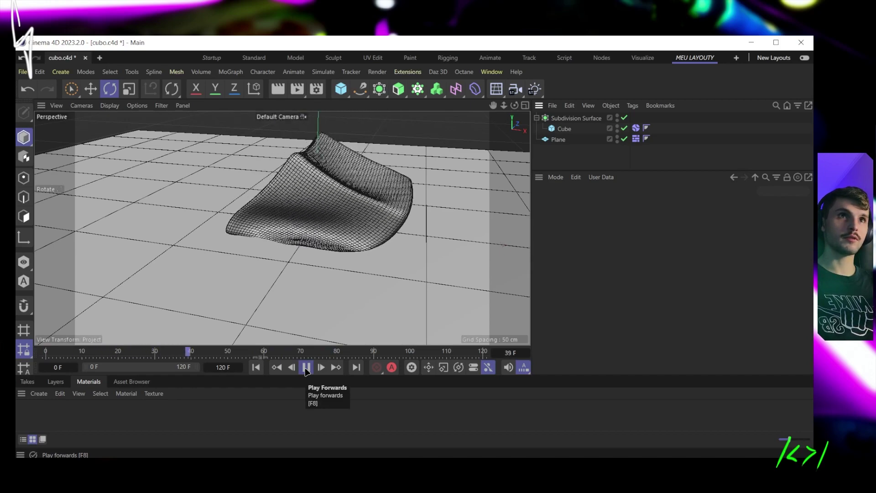
click(306, 368)
mouse_move(310, 196)
alt+mouse_down()
mouse_move(454, 172)
mouse_move(352, 151)
mouse_move(283, 204)
mouse_move(320, 201)
alt+mouse_up()
click(564, 129)
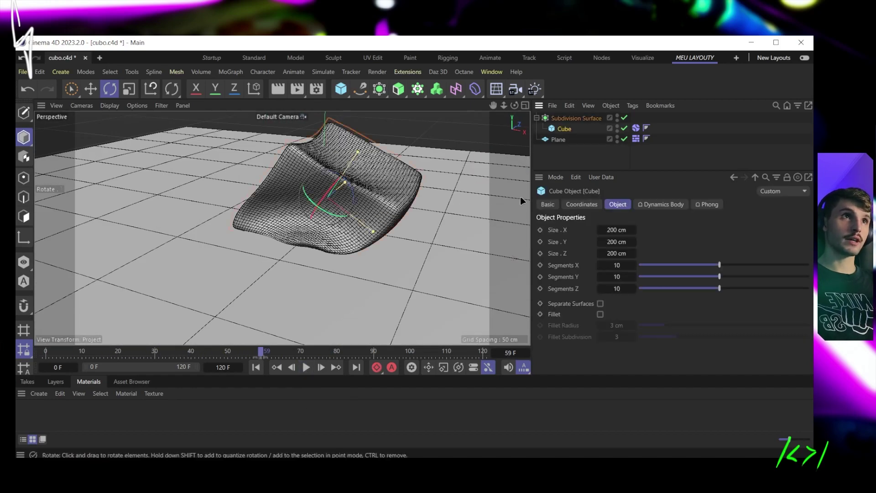
alt+drag(365, 242, 342, 231)
alt+drag(382, 182, 224, 315)
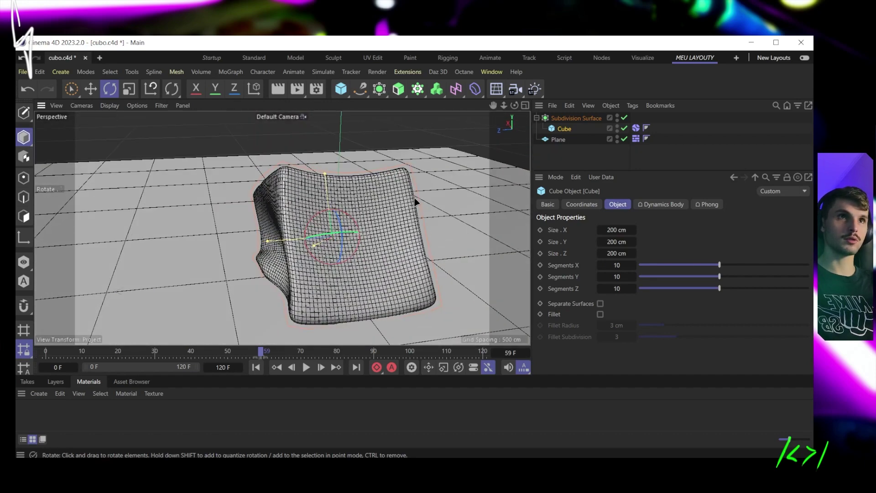
key(ctrl+z)
Step: Rewind to frame 0 and set Soft Body to Off in the Cube's Dynamics Body tag
scroll(418, 238, down, 6)
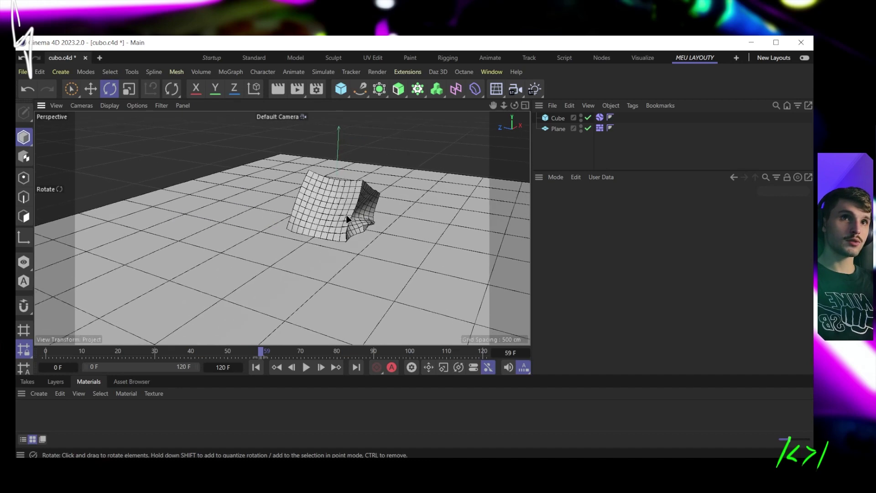
alt+drag(347, 219, 328, 211)
click(256, 368)
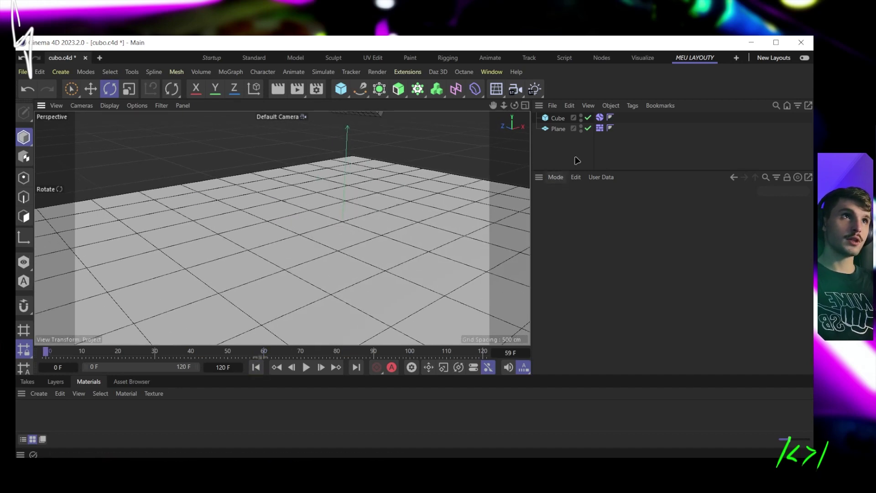
click(599, 117)
alt+drag(385, 228, 356, 219)
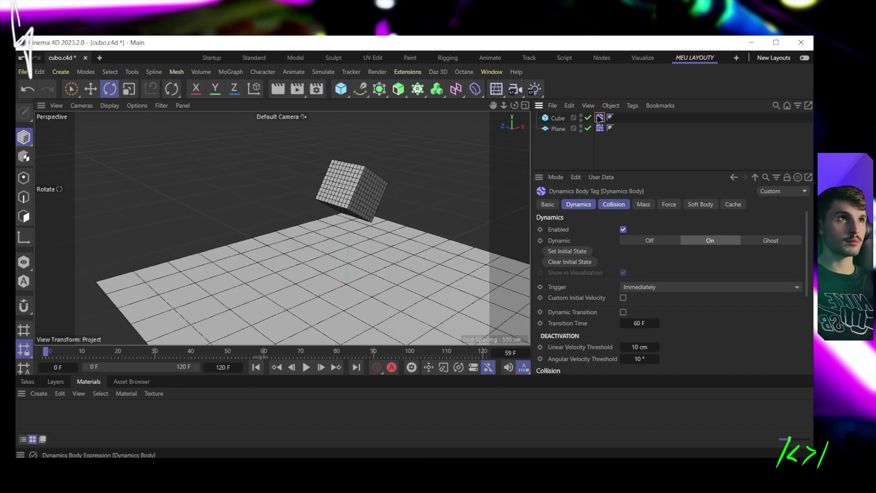
click(705, 208)
click(698, 230)
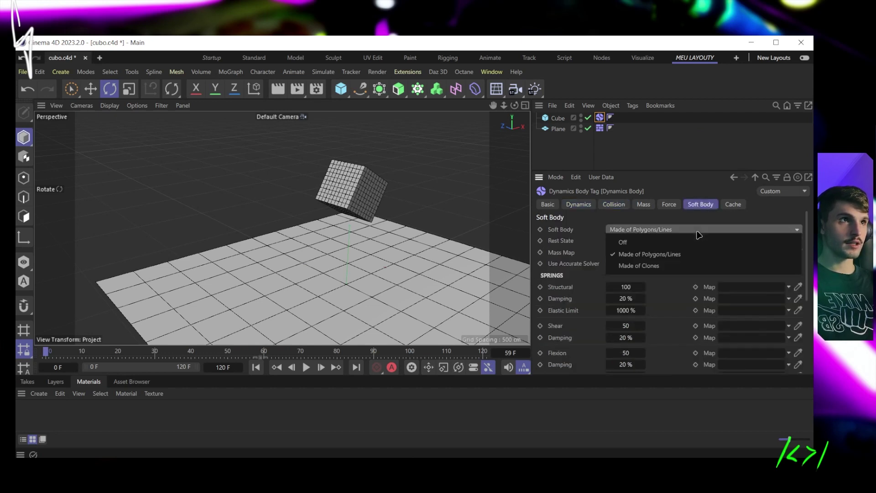
click(657, 242)
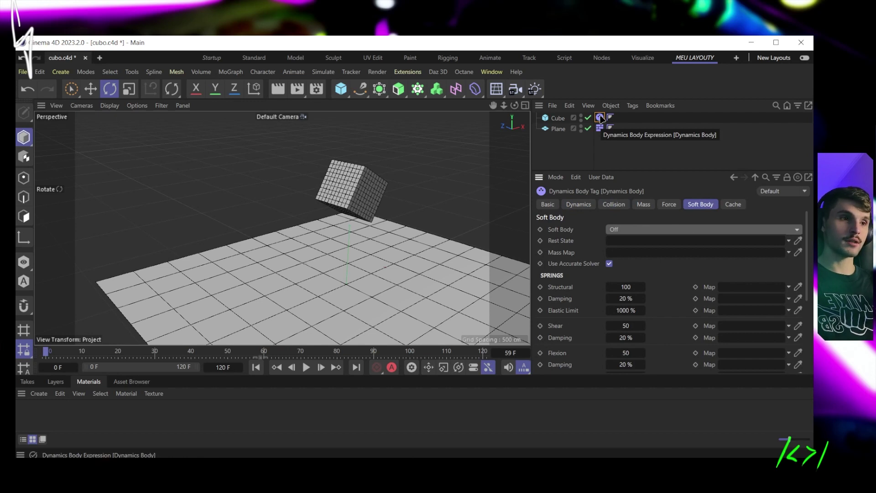
Step: Browse the Cube's tag submenus, then return to its Object properties (200 cm, 10 segments)
right_click(557, 119)
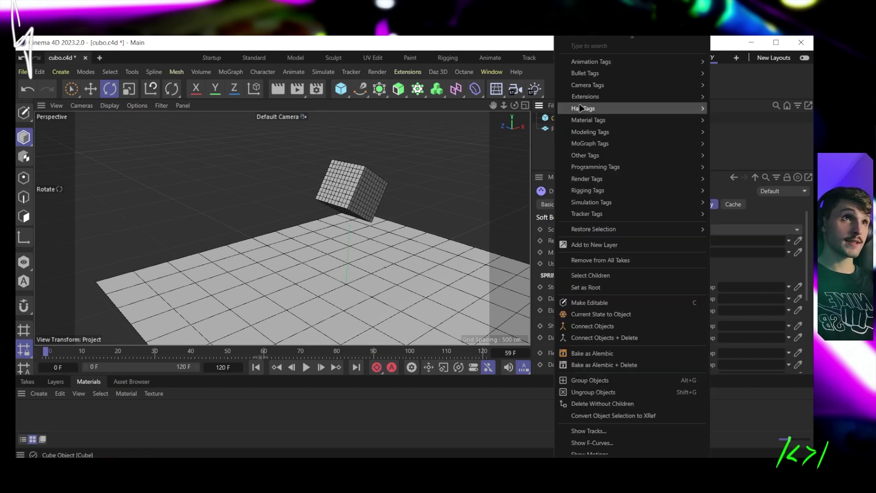
mouse_move(613, 77)
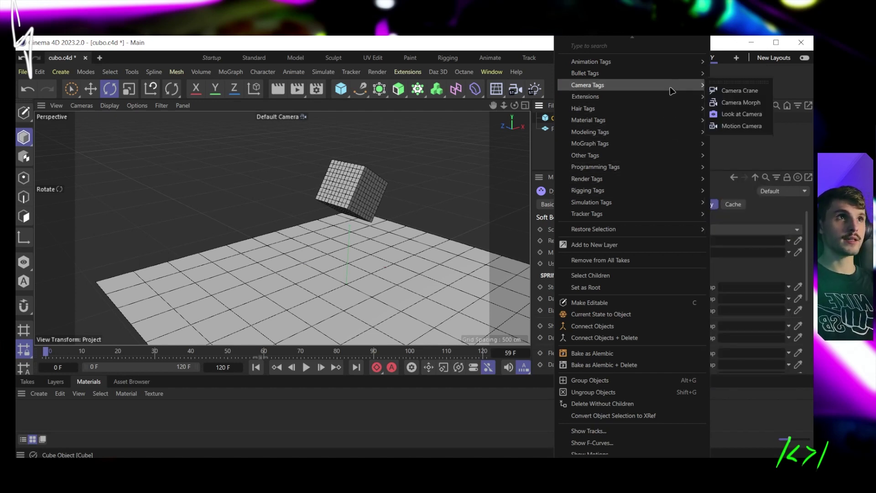
mouse_move(660, 134)
mouse_move(666, 116)
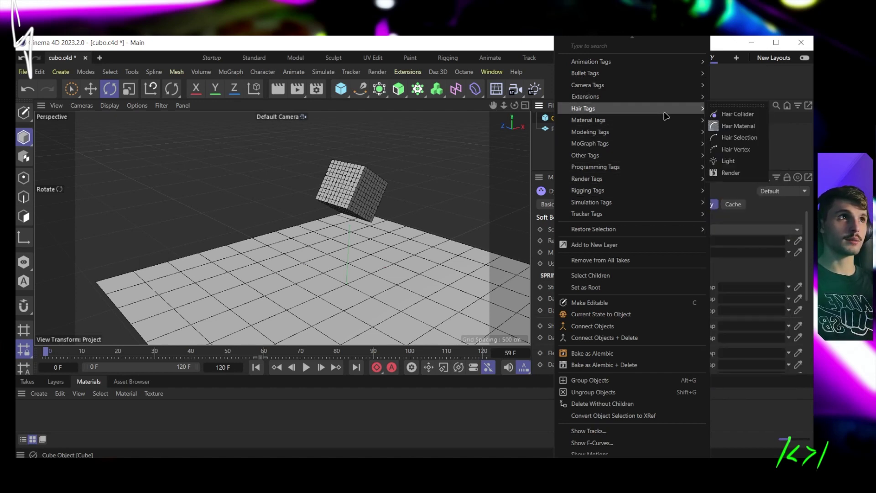
mouse_move(675, 99)
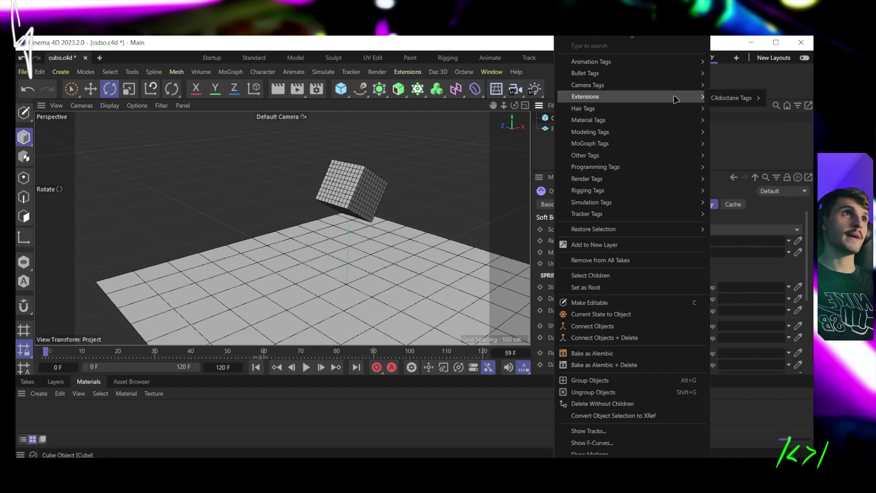
mouse_move(701, 135)
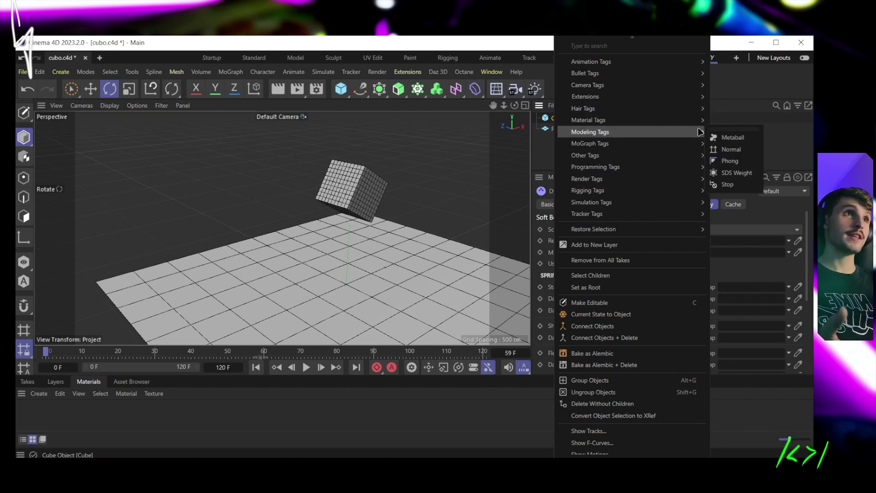
click(549, 152)
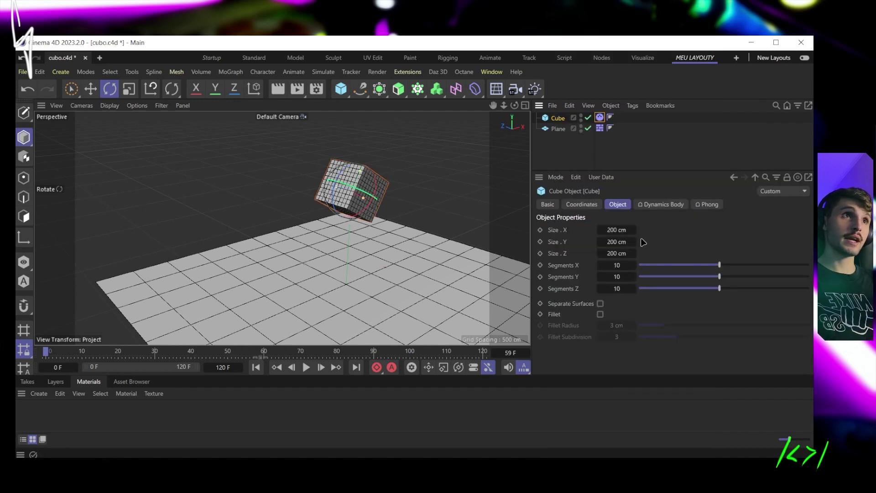
Step: Inspect the Cube's and Plane's Dynamics Body tags, then delete both tags
click(599, 117)
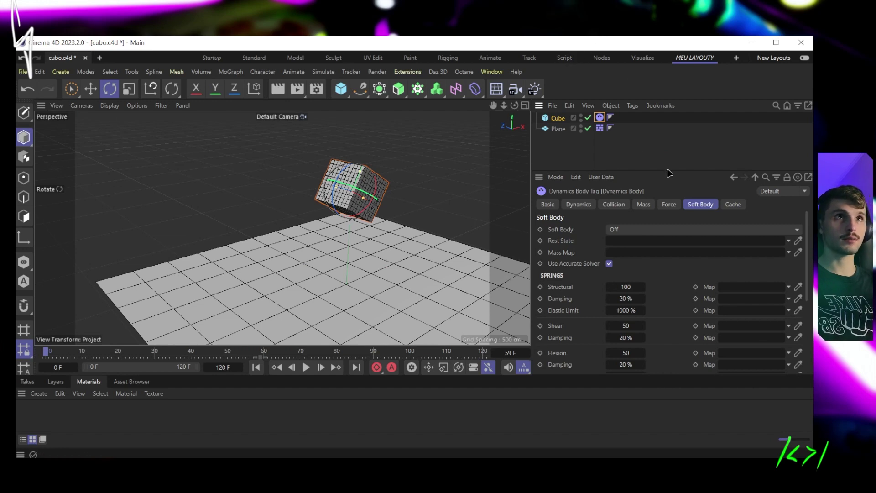
click(600, 128)
click(599, 117)
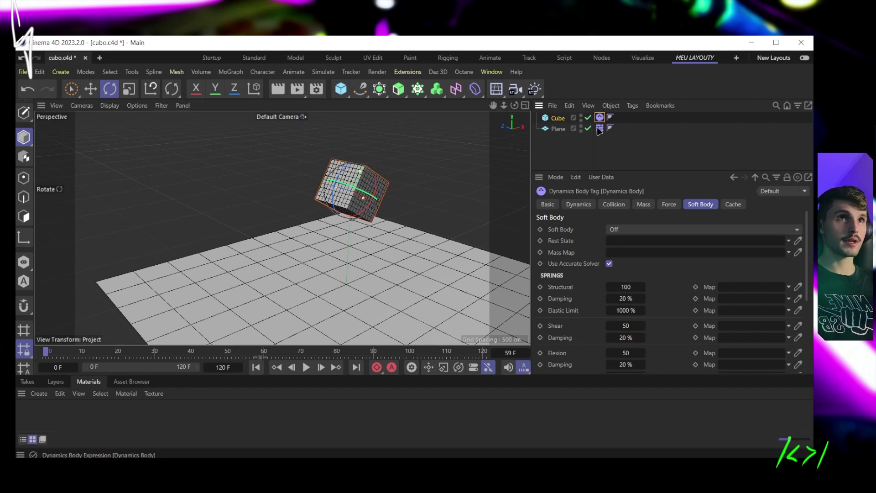
alt+drag(326, 218, 292, 224)
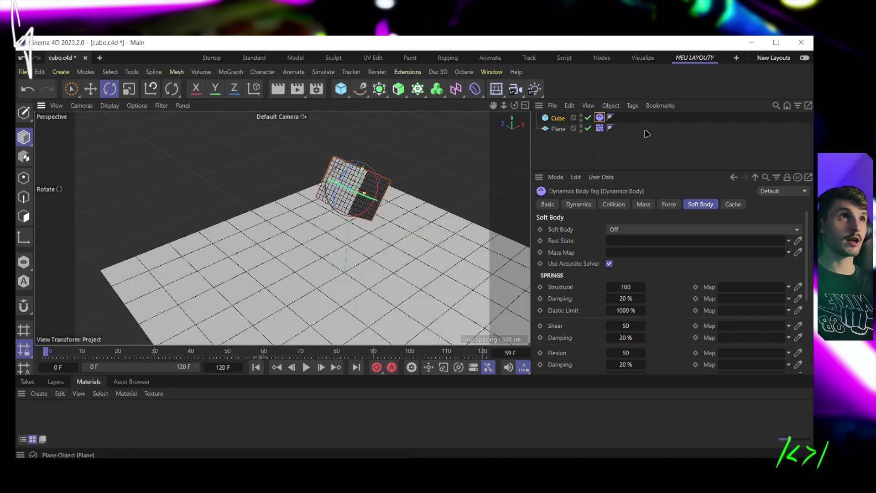
click(599, 128)
key(ctrl+z)
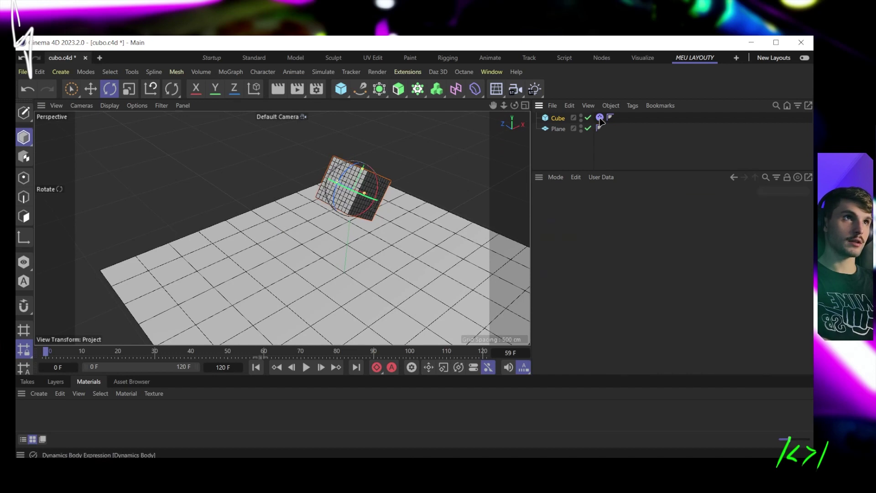
key(ctrl+y)
key(ctrl+z)
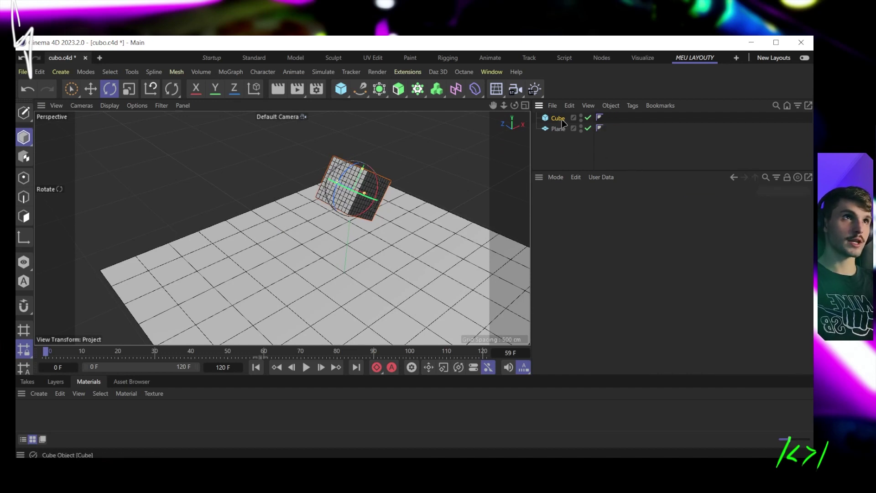
Step: Add a Balloon Cloth Tag to the Cube from the Simulation Tags menu
right_click(563, 122)
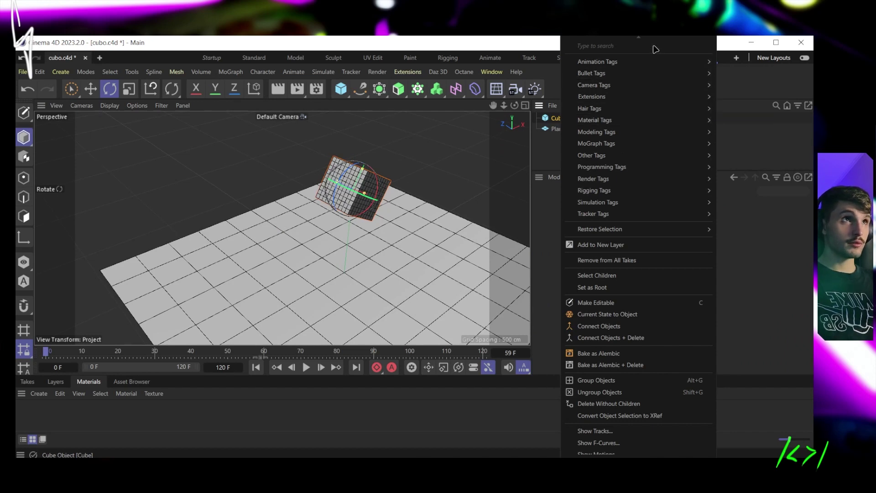
mouse_move(627, 205)
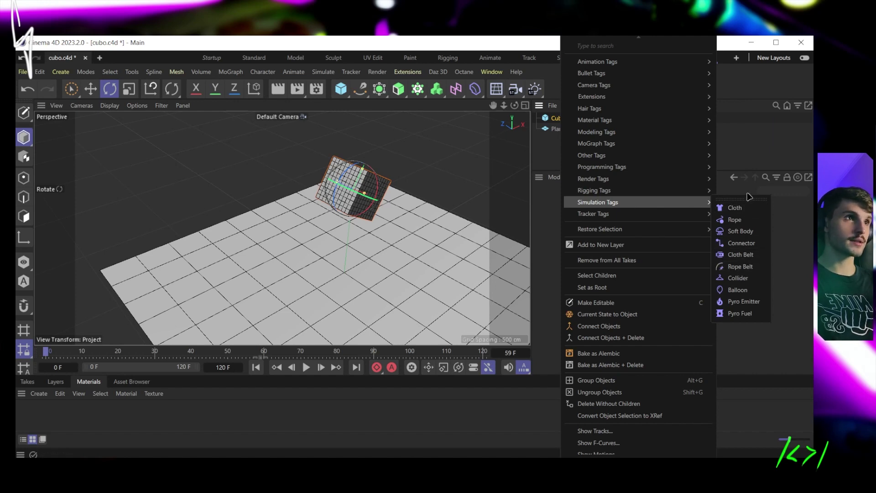
click(738, 290)
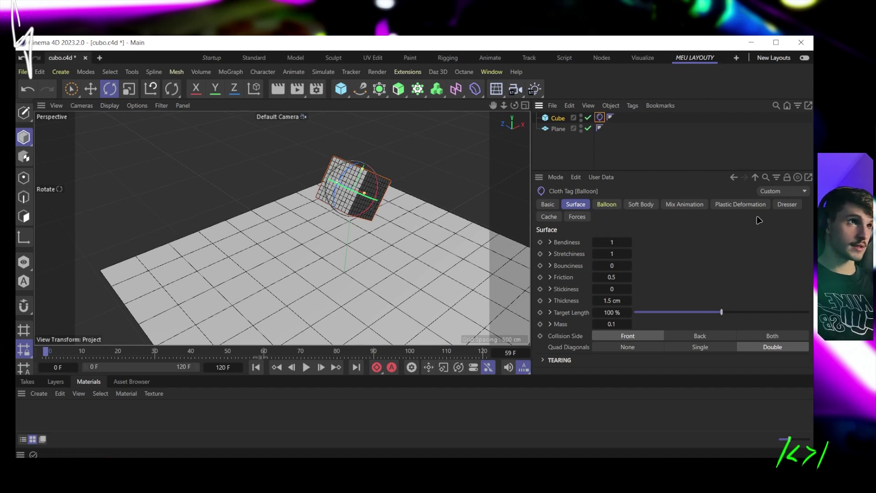
Step: Raise the Balloon Overpressure to 2.4, play the inflation, then stop and rewind to frame 0
click(607, 206)
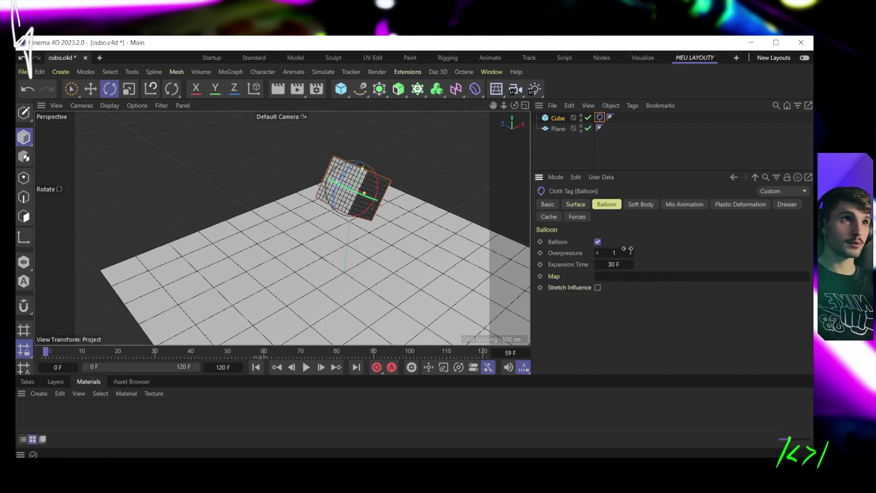
drag(627, 249, 639, 249)
click(306, 367)
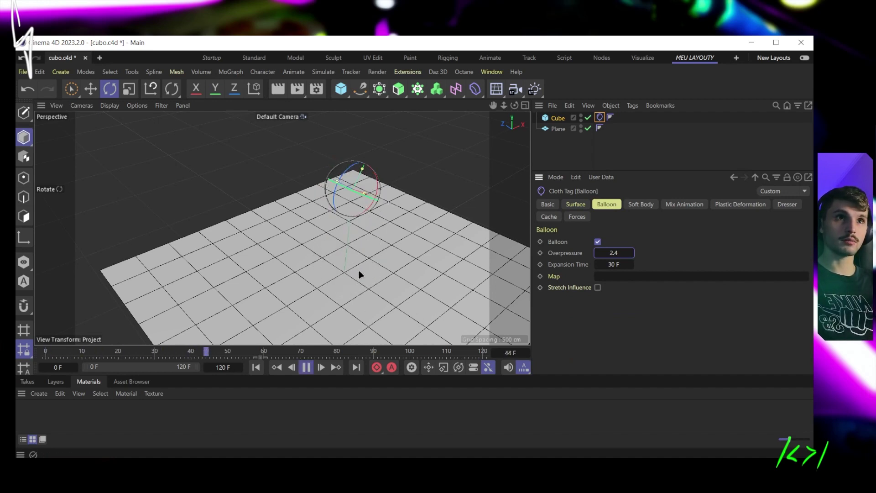
click(306, 367)
click(255, 367)
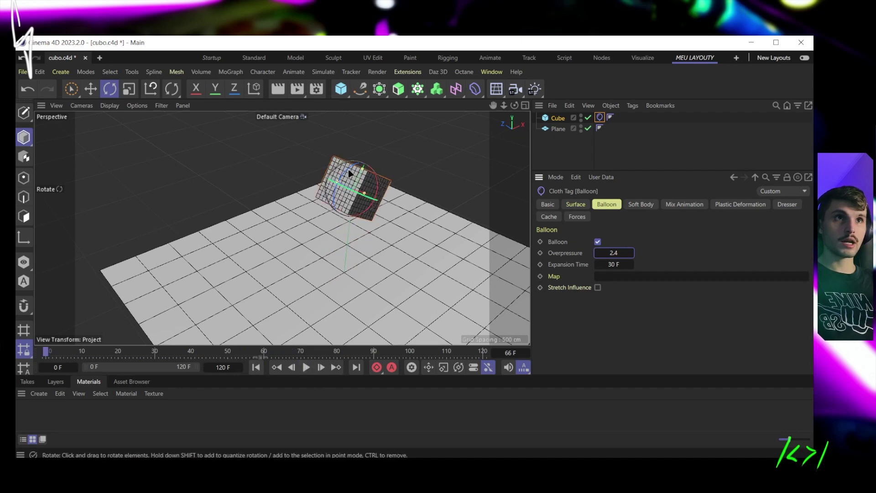
alt+drag(369, 260, 344, 223)
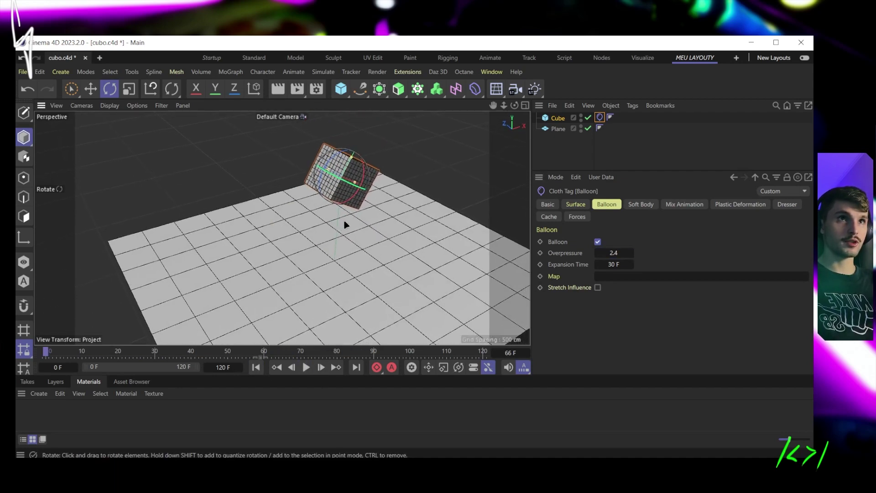
Step: Test the Plane as a Bullet soft body, then stop, rewind and select its Dynamics Body tag
right_click(564, 130)
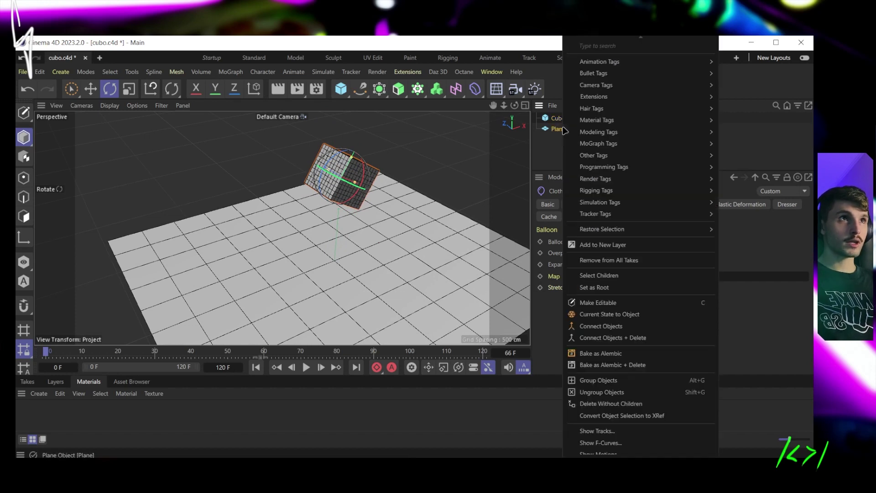
mouse_move(614, 202)
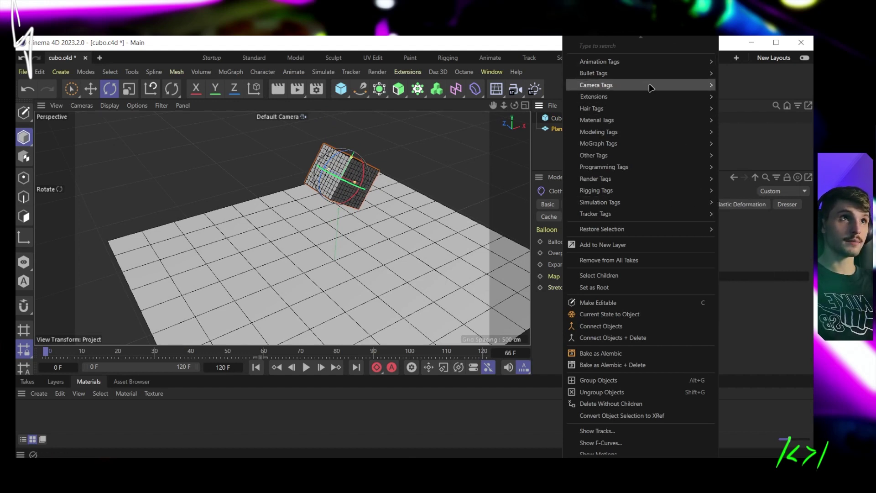
mouse_move(648, 76)
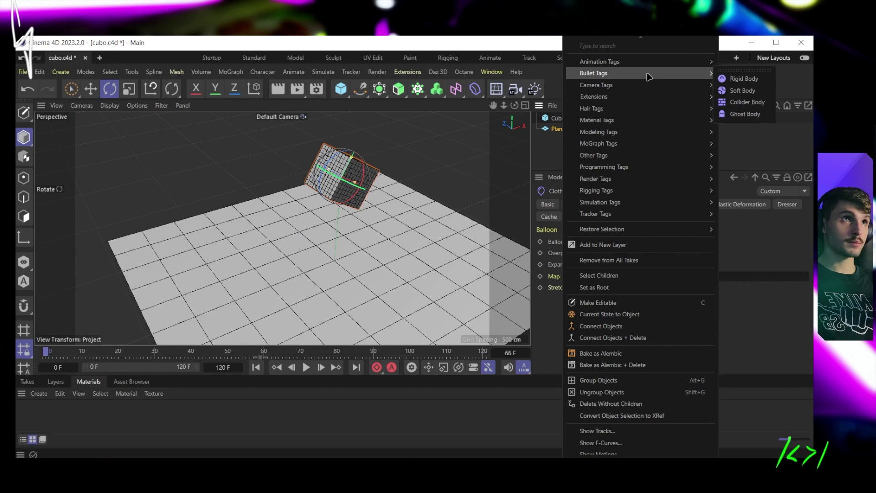
click(743, 91)
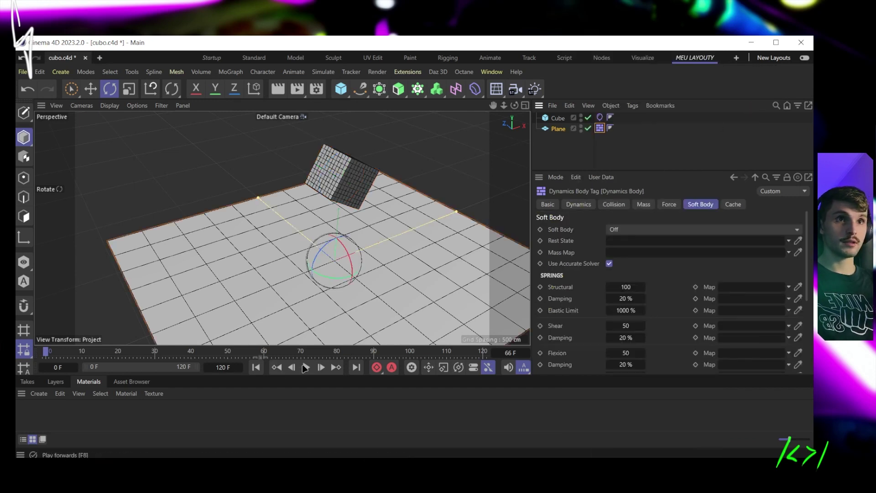
key(F8)
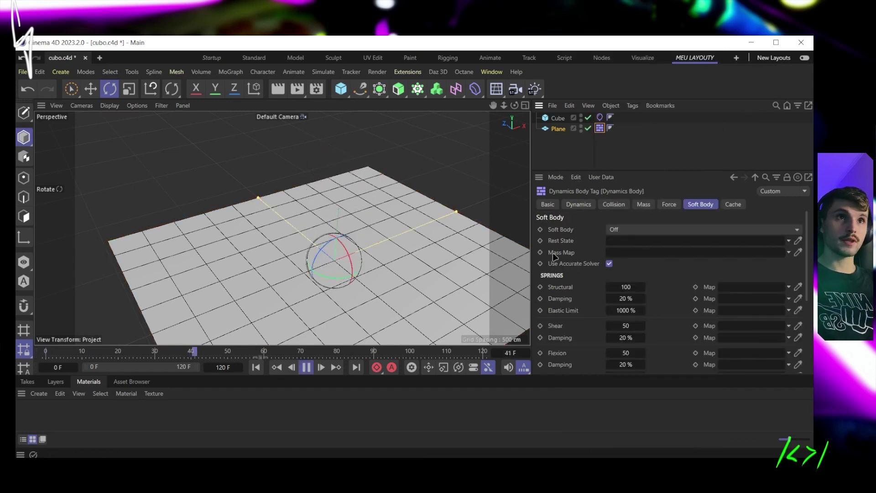
click(306, 367)
click(256, 367)
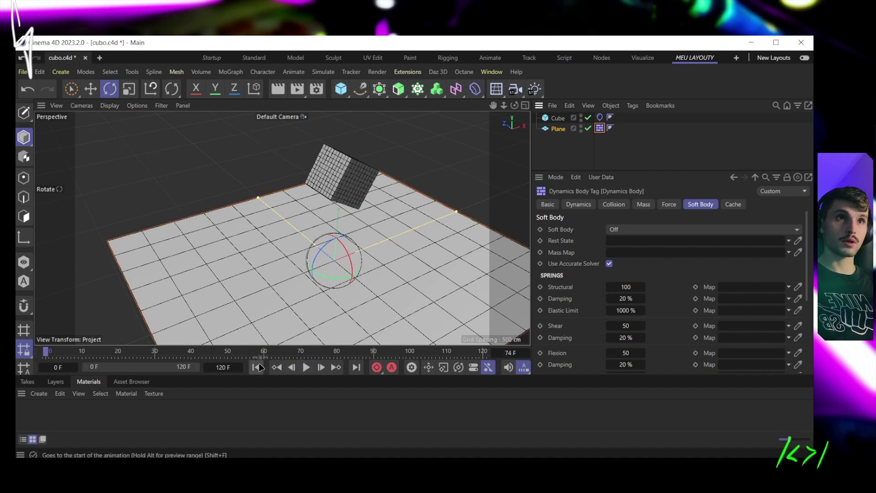
click(589, 142)
click(600, 128)
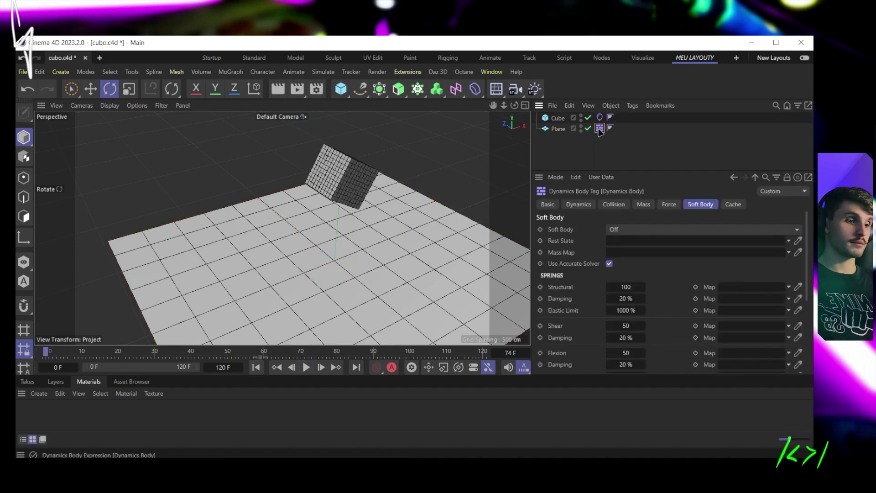
Step: Add a Collider tag to the Plane and play until the cube rests on it at frame 111
right_click(563, 132)
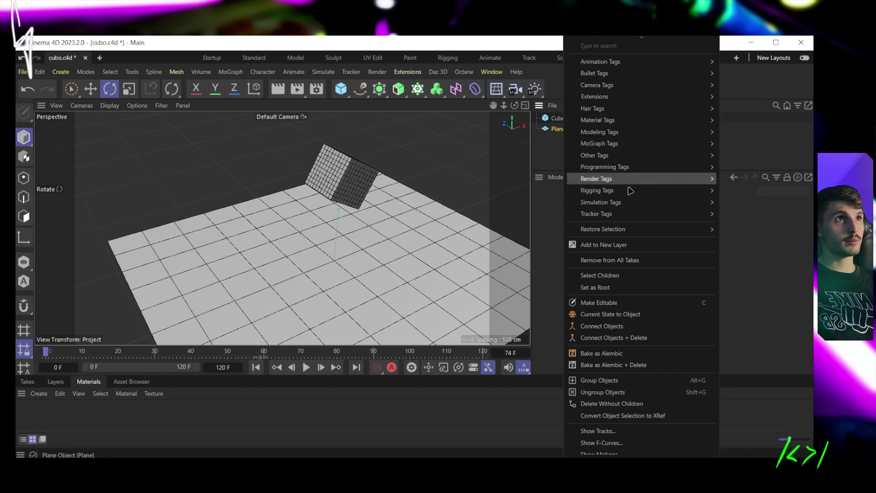
mouse_move(627, 206)
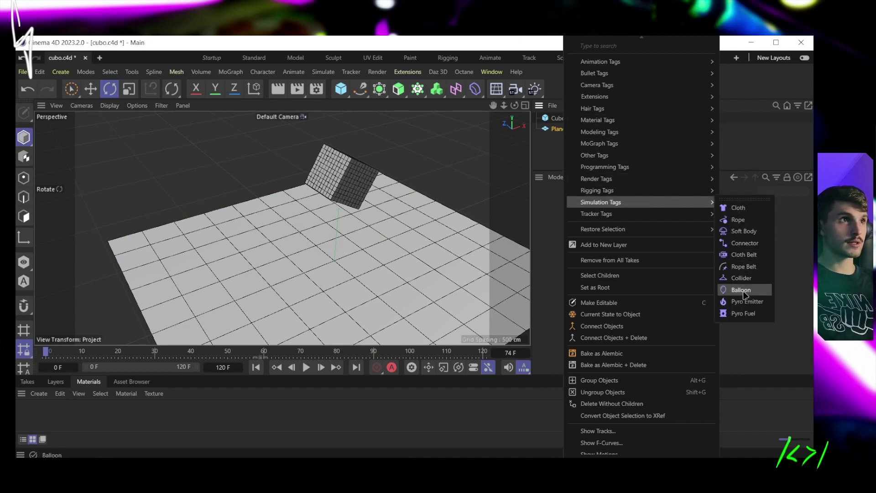
click(741, 278)
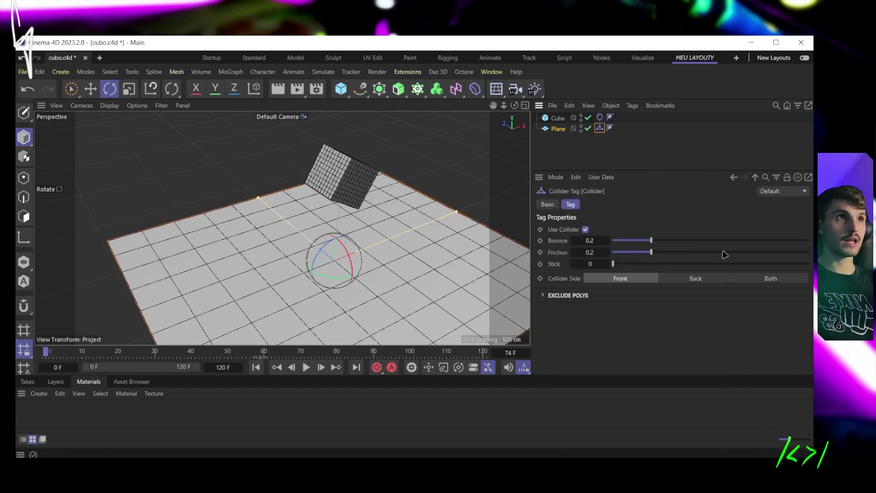
click(306, 367)
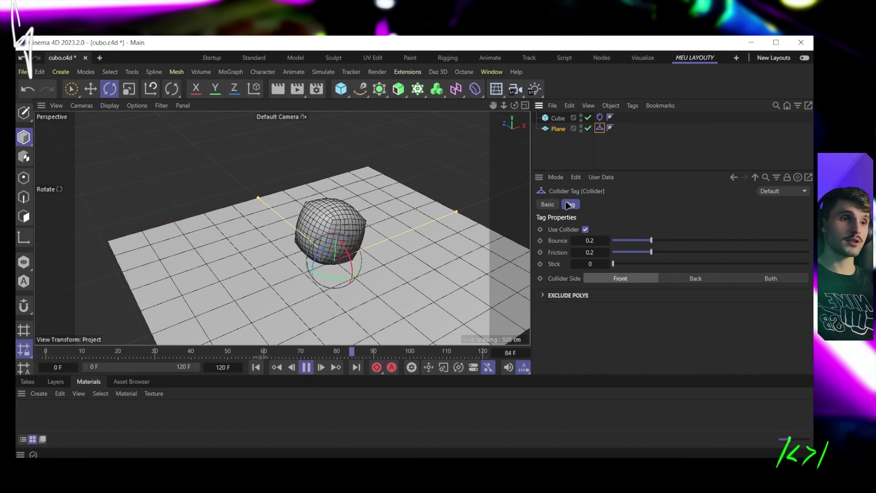
key(F8)
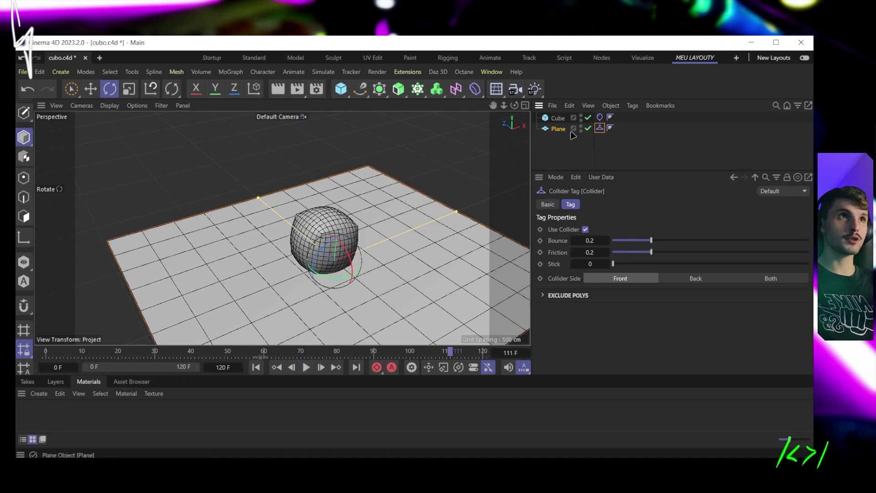
right_click(571, 130)
mouse_move(649, 74)
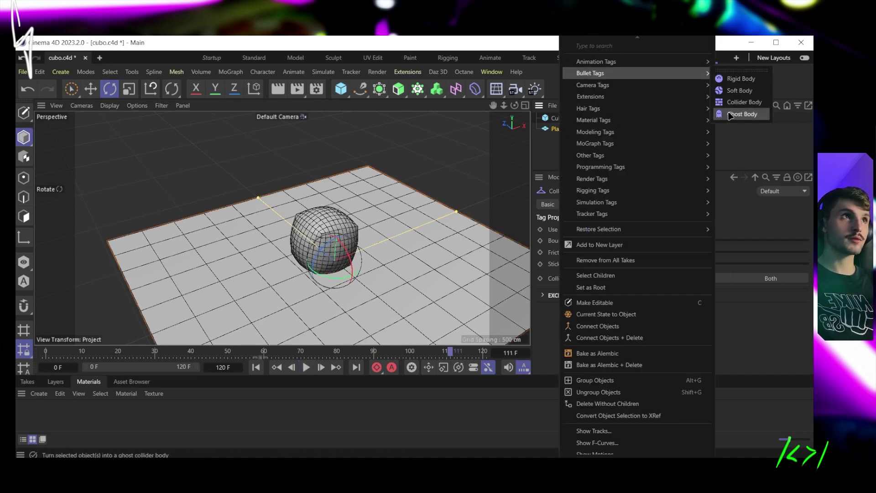
mouse_move(636, 206)
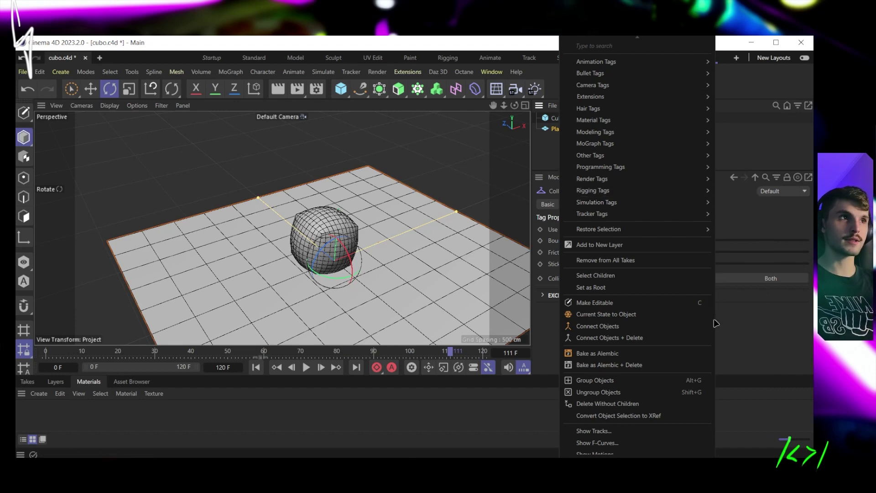
click(774, 150)
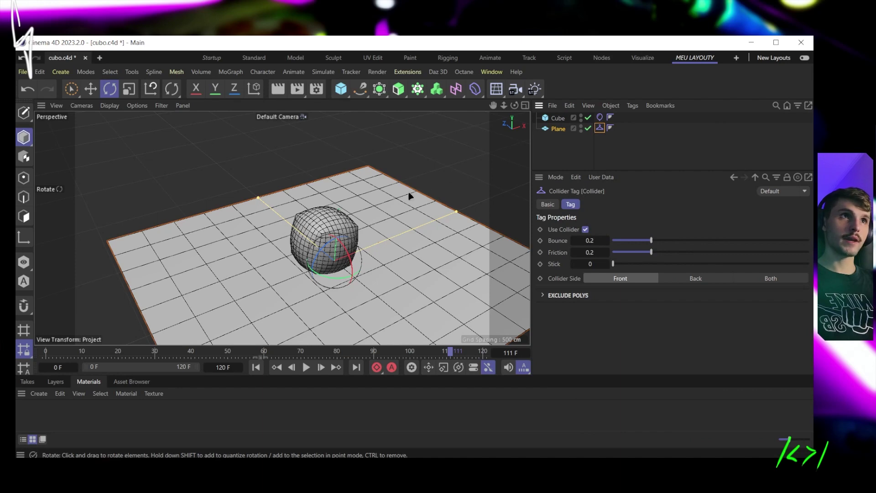
Step: Replay the balloon inflation twice, stopping partway, and rewind to frame 0
mouse_move(355, 234)
alt+mouse_down()
mouse_move(368, 189)
mouse_move(373, 222)
mouse_move(353, 214)
mouse_move(357, 225)
alt+mouse_up()
click(600, 118)
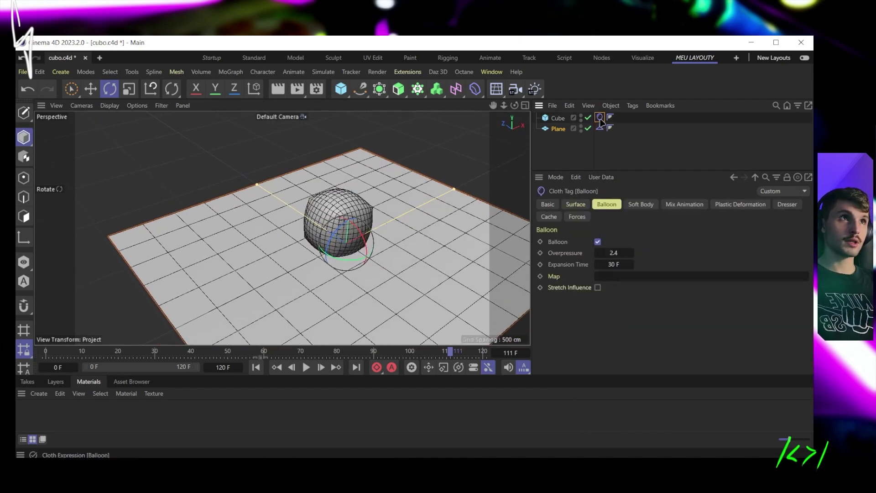
click(256, 367)
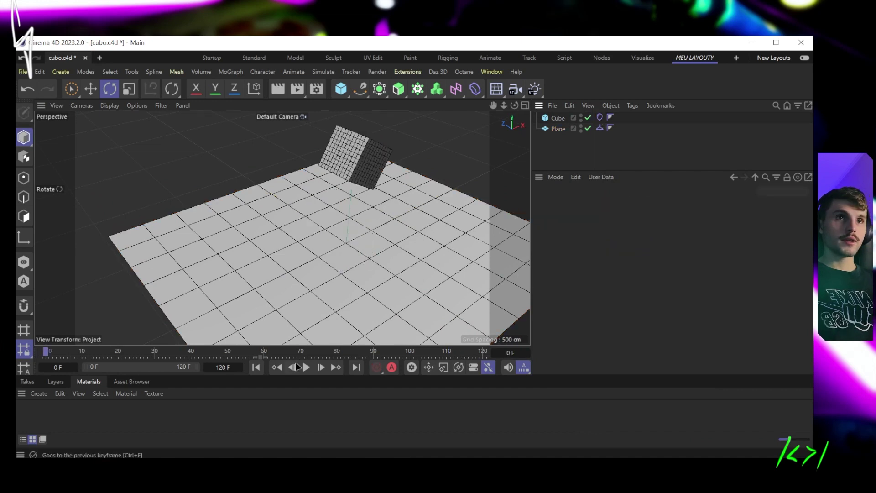
click(306, 367)
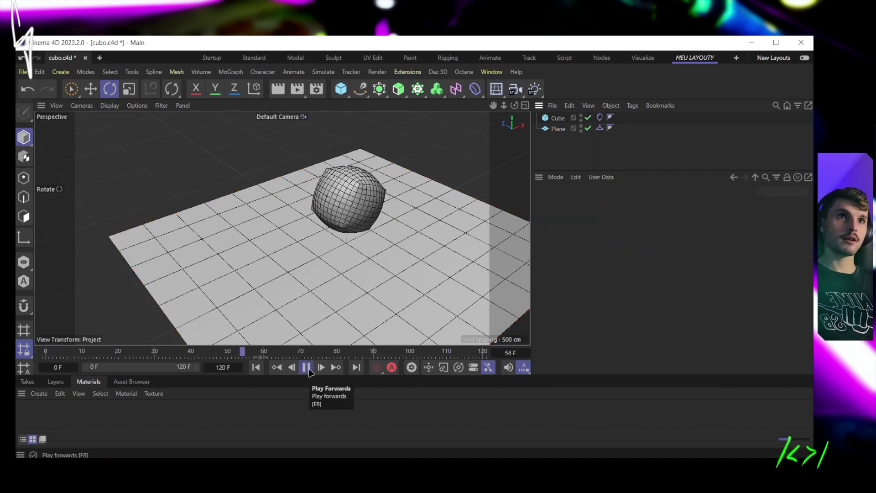
click(307, 368)
drag(202, 350, 29, 363)
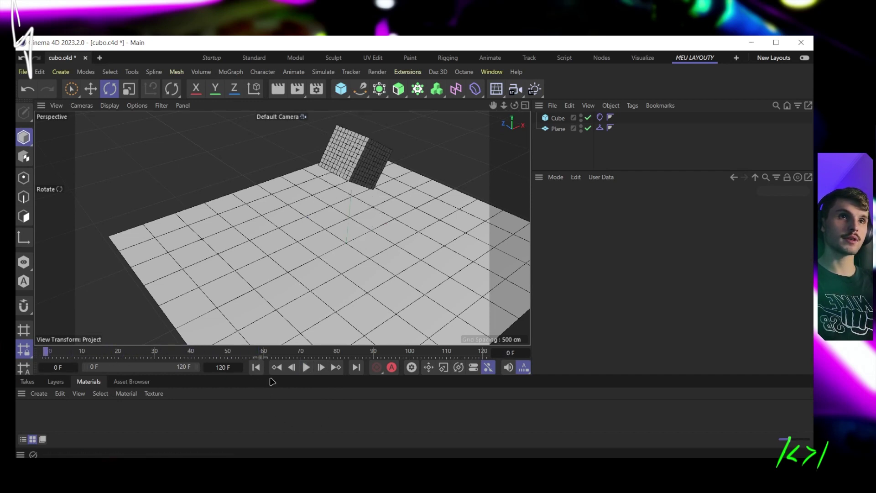
click(306, 367)
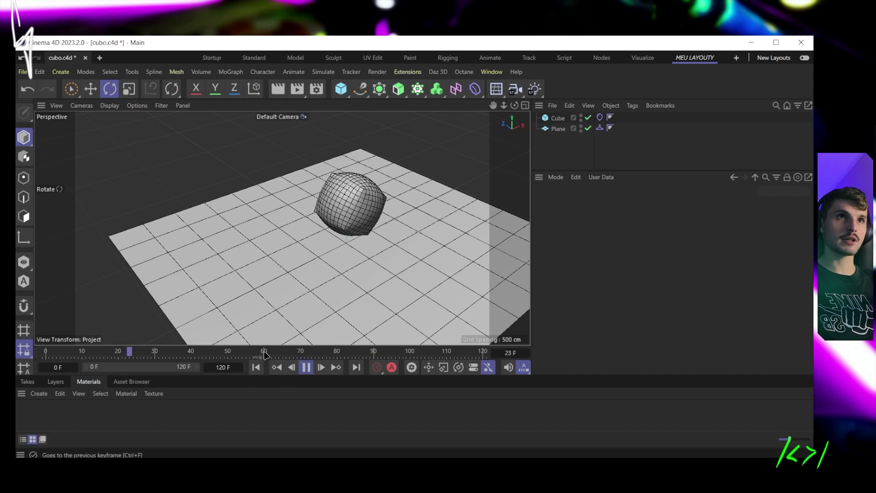
click(302, 368)
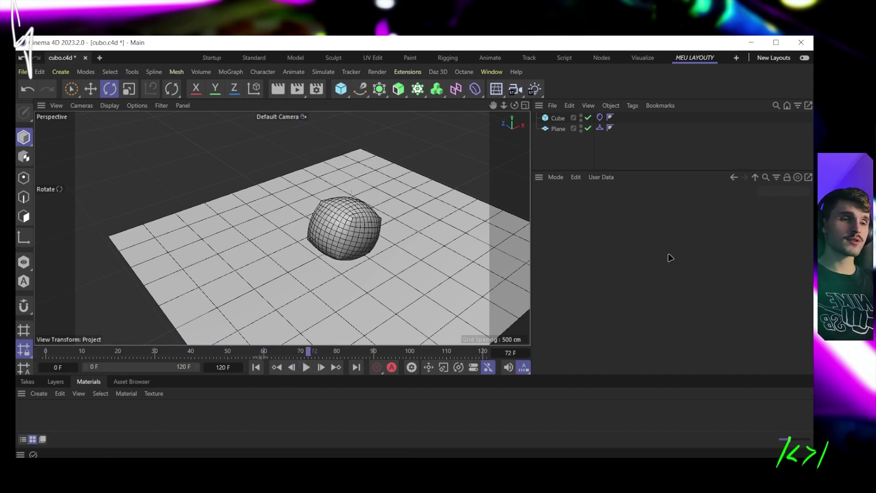
click(257, 368)
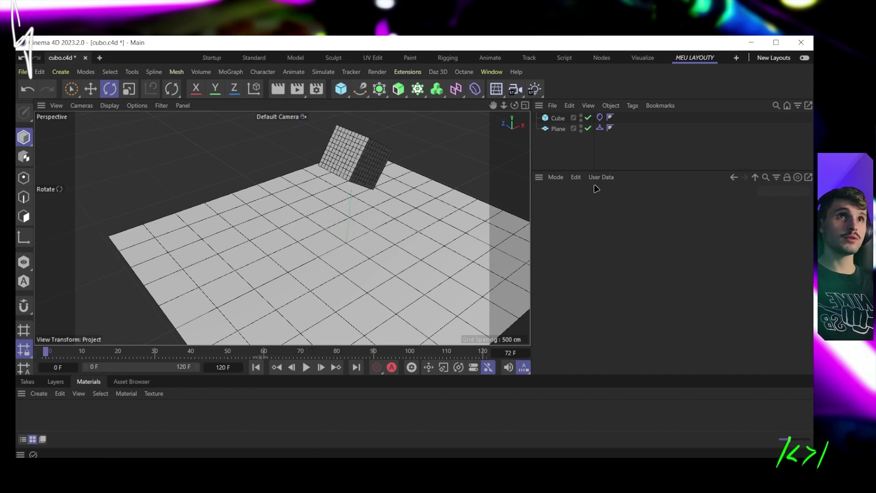
Step: Calculate the Cloth tag's cache, scrub the timeline to frame 78, and deselect the tag
click(600, 117)
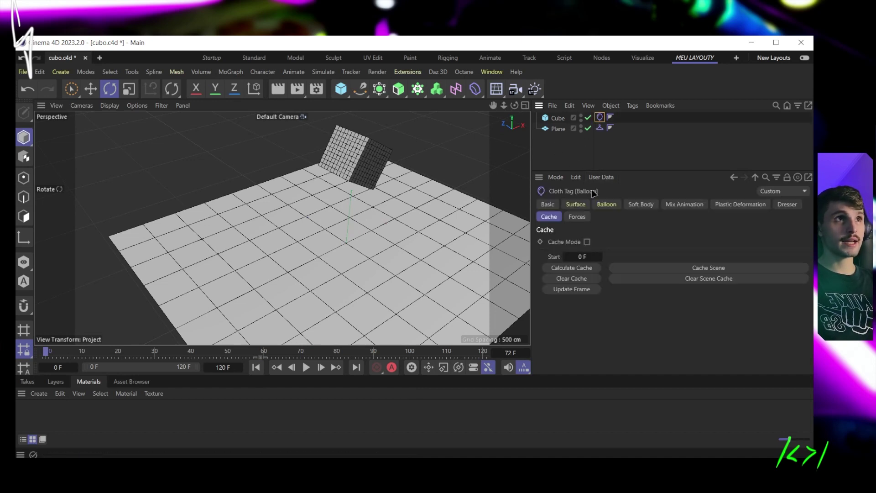
click(567, 268)
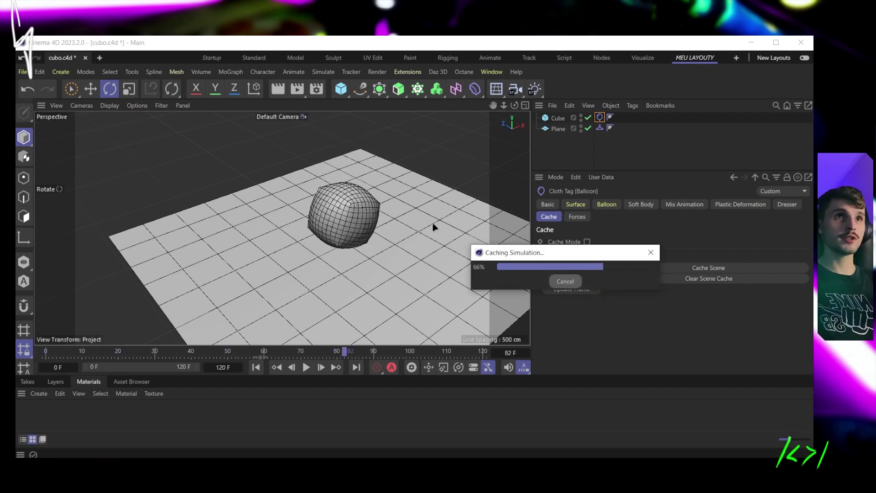
drag(66, 351, 329, 351)
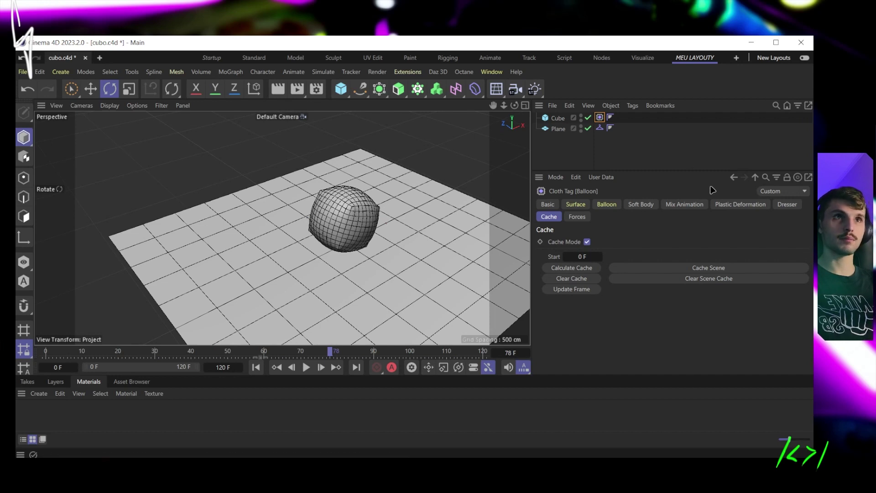
click(551, 154)
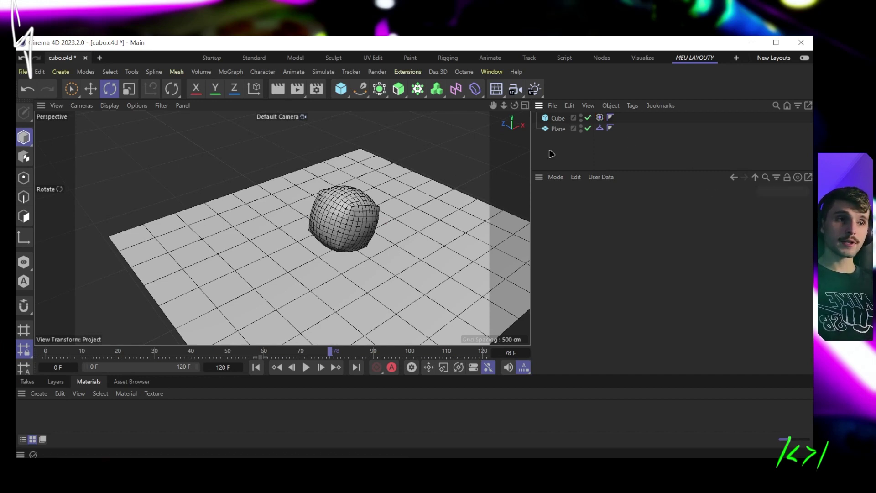
Step: Reopen the Cube's Cloth tag Balloon tab showing Overpressure 2.4 and Expansion Time 30 F
right_click(556, 121)
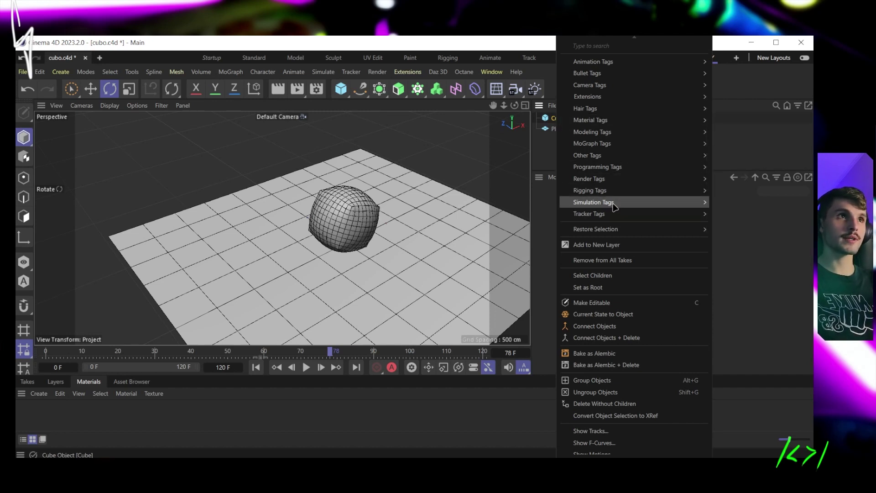
mouse_move(613, 206)
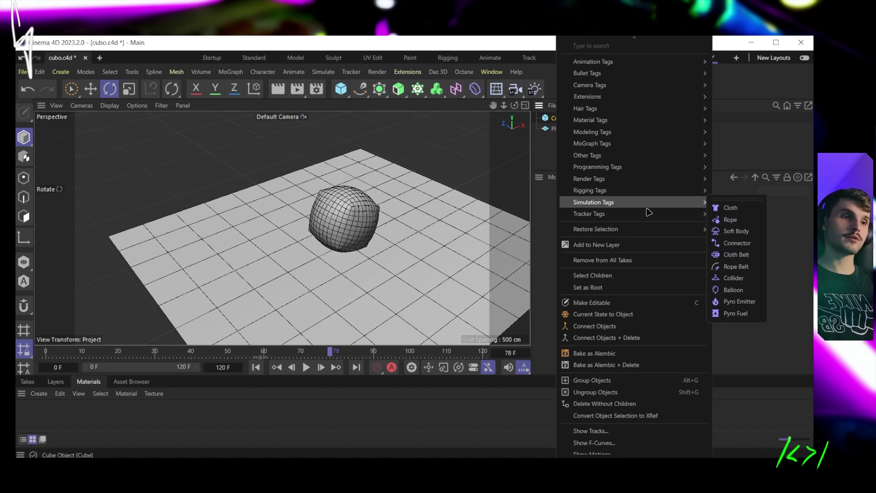
click(733, 290)
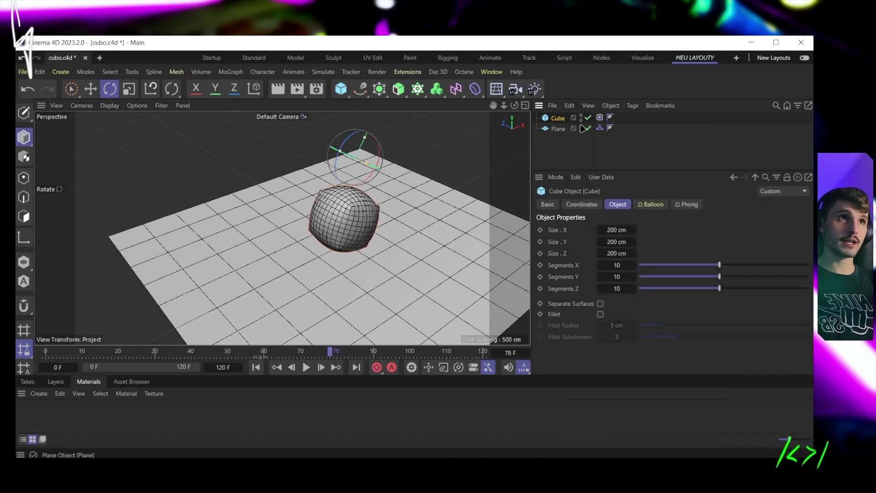
click(605, 119)
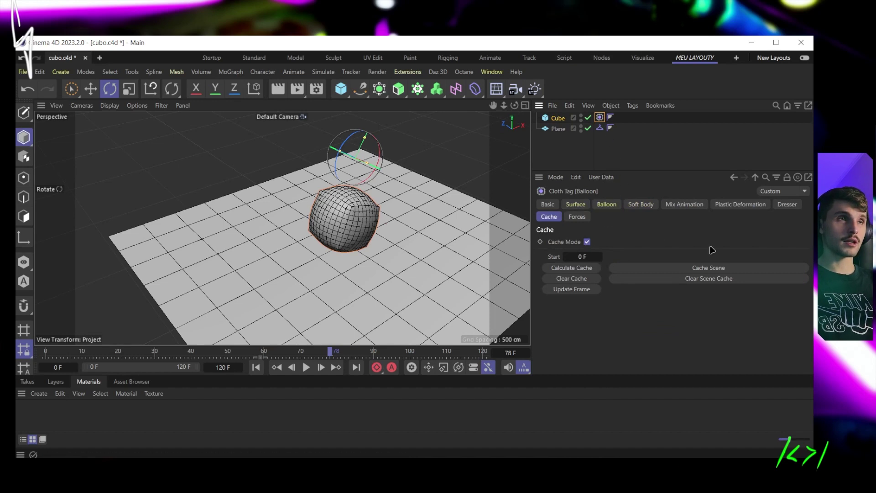
click(607, 206)
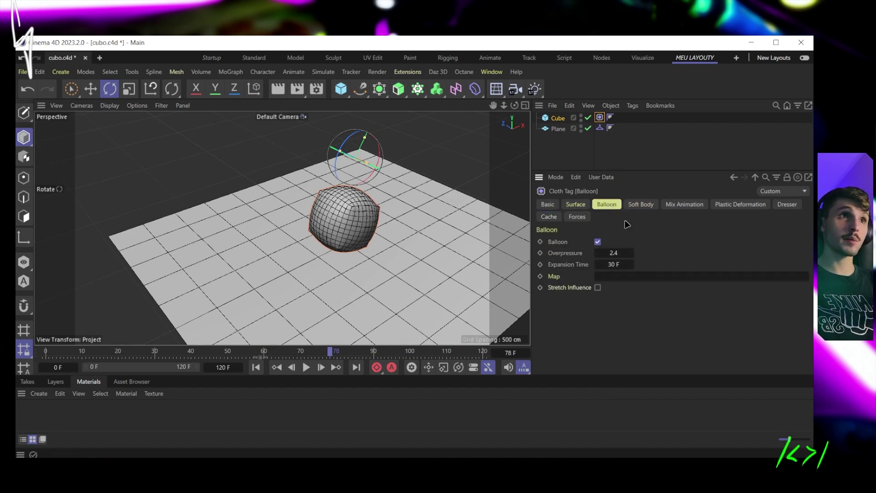
Step: Open the Overpressure help page, read through the Balloon help, then close the Help window
right_click(563, 255)
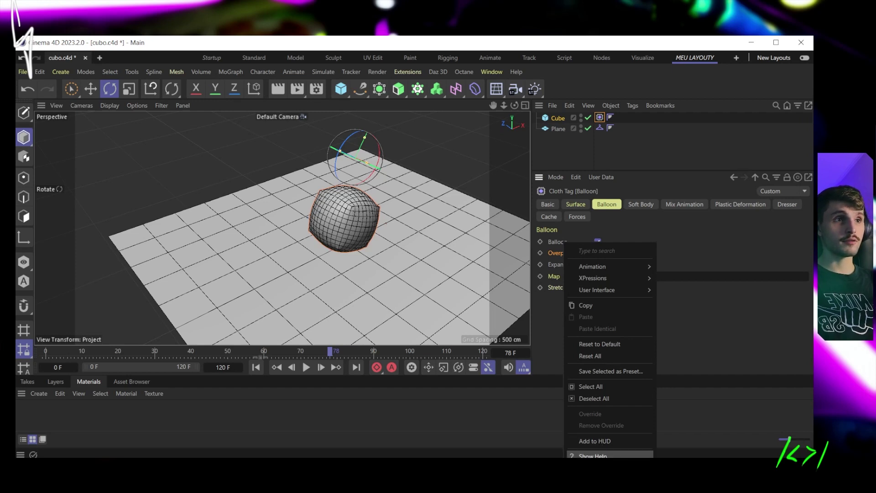
click(593, 455)
drag(694, 114, 296, 75)
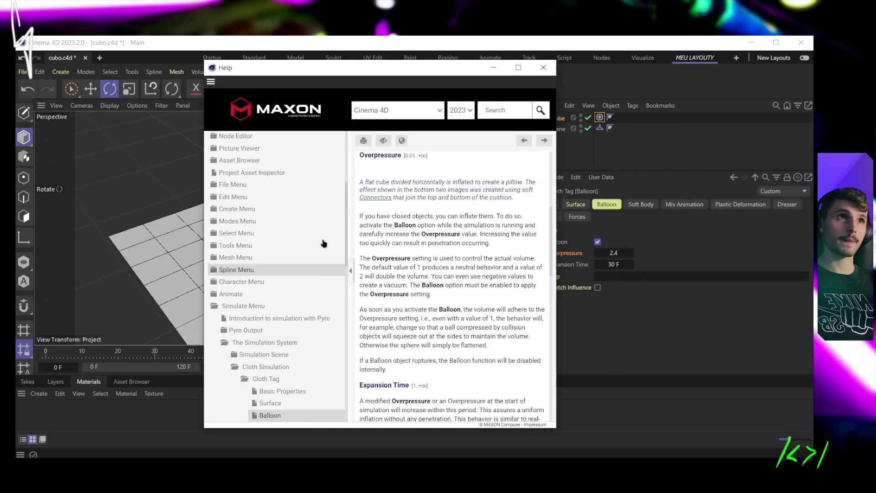
scroll(387, 310, down, 5)
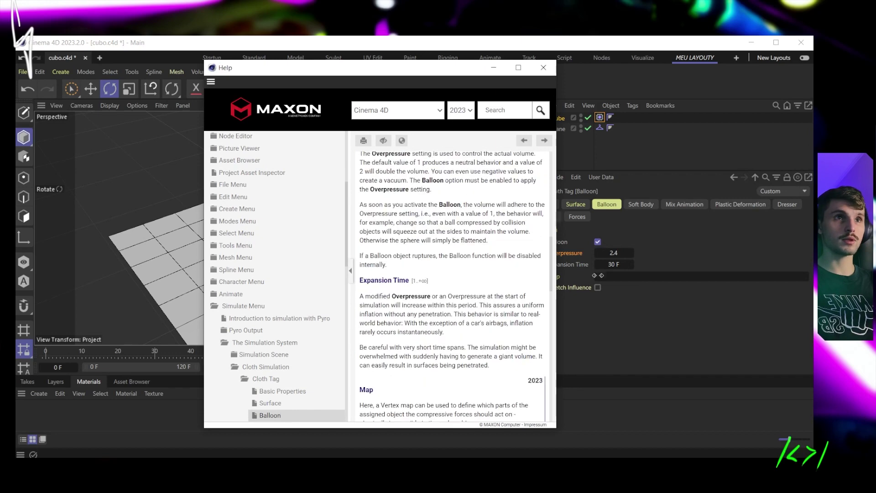
scroll(427, 275, down, 10)
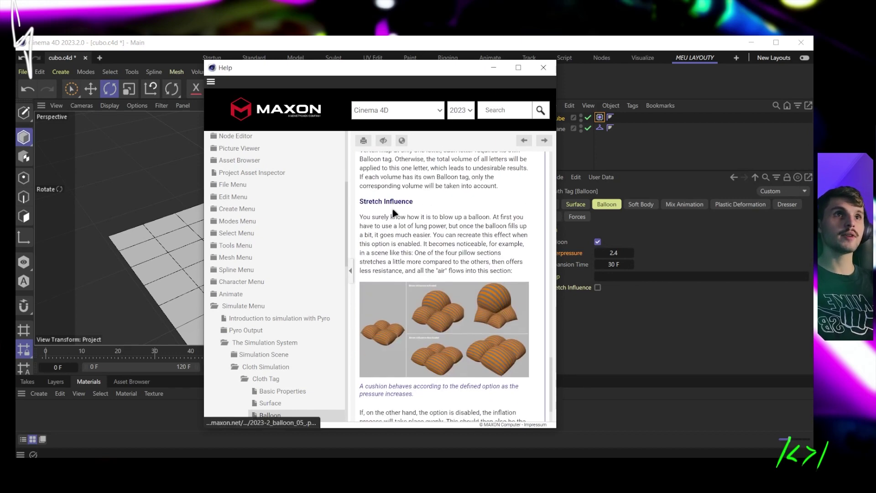
scroll(429, 300, down, 5)
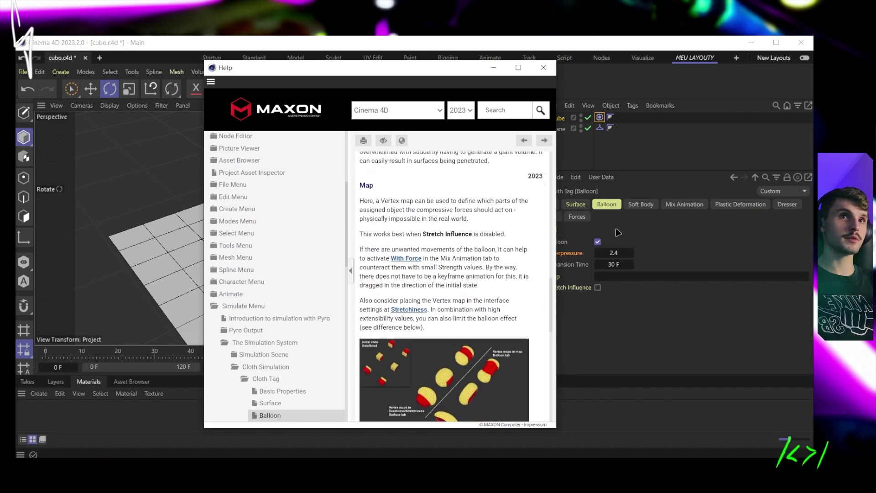
scroll(450, 248, up, 20)
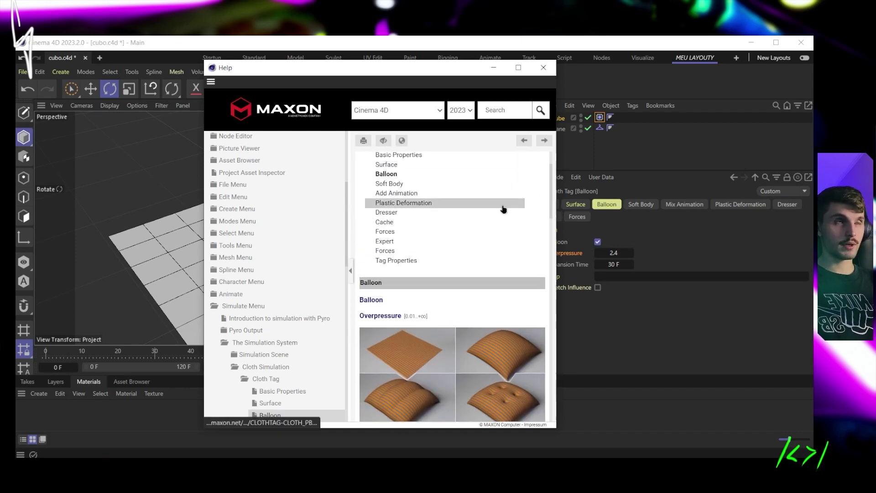
click(543, 67)
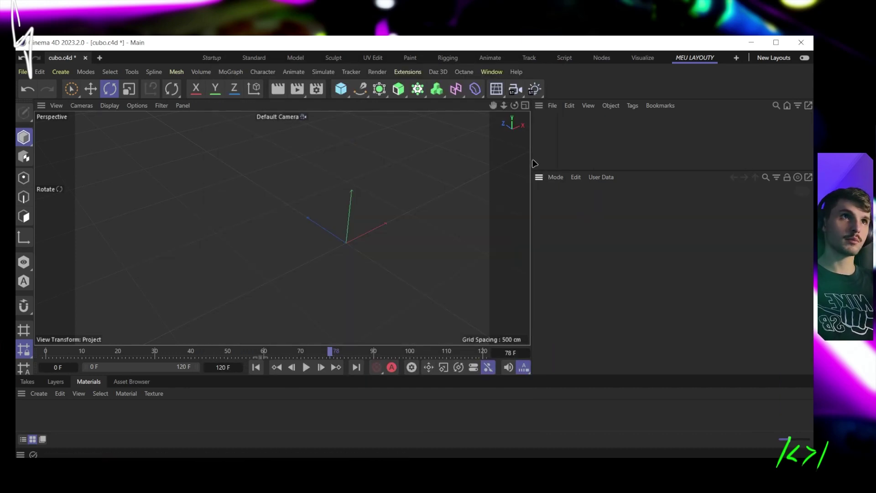
Step: Drag the viewport divider wider and reset the camera with View > Frame Default
drag(529, 160, 652, 160)
click(56, 106)
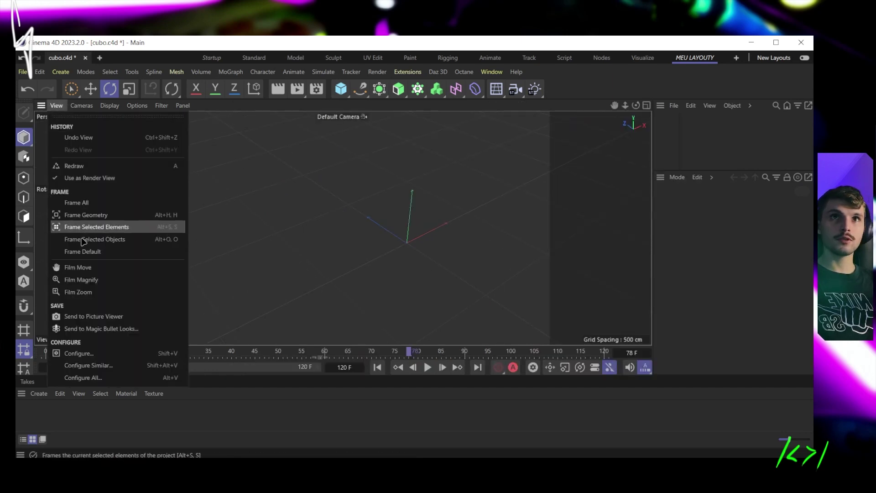
click(86, 251)
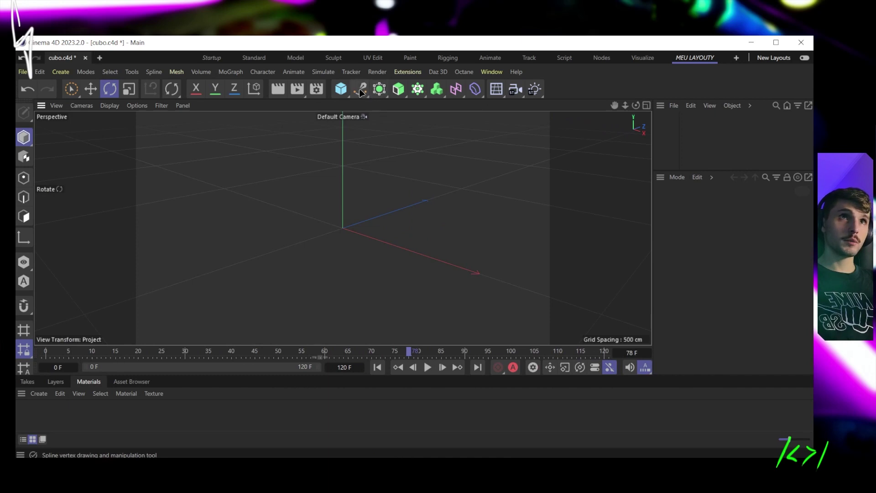
click(342, 93)
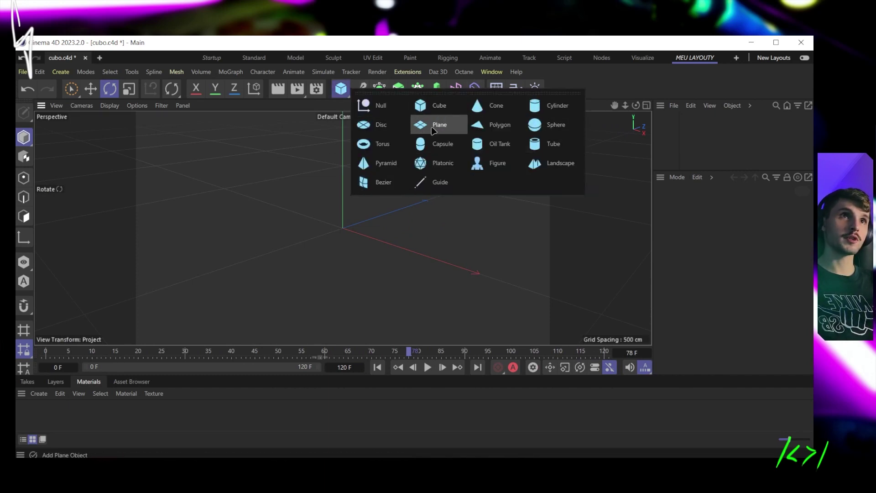
click(360, 89)
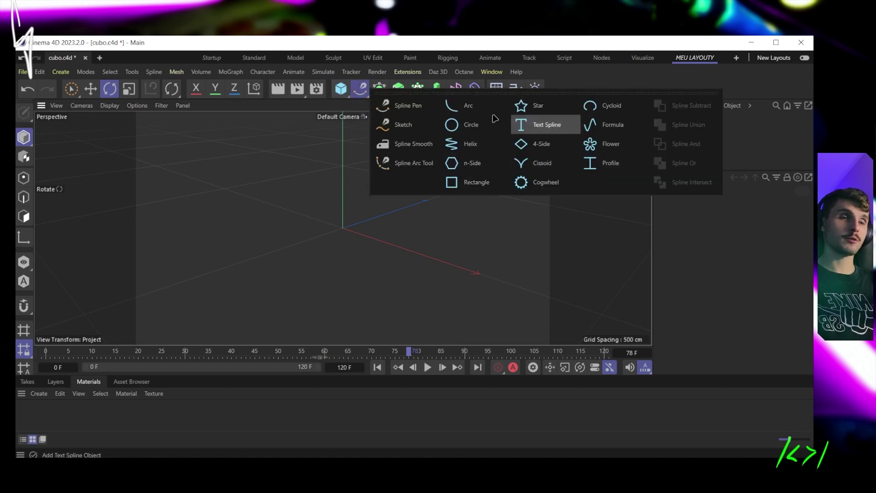
click(462, 107)
alt+drag(374, 209, 393, 227)
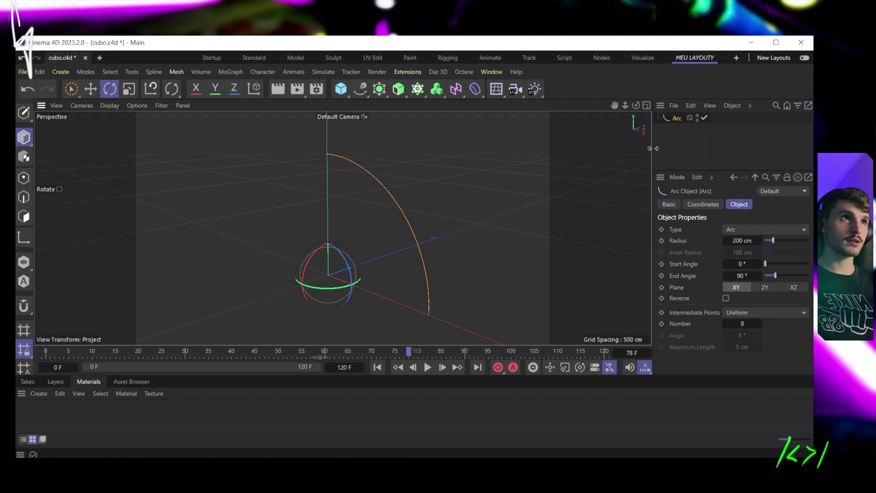
drag(649, 149, 607, 150)
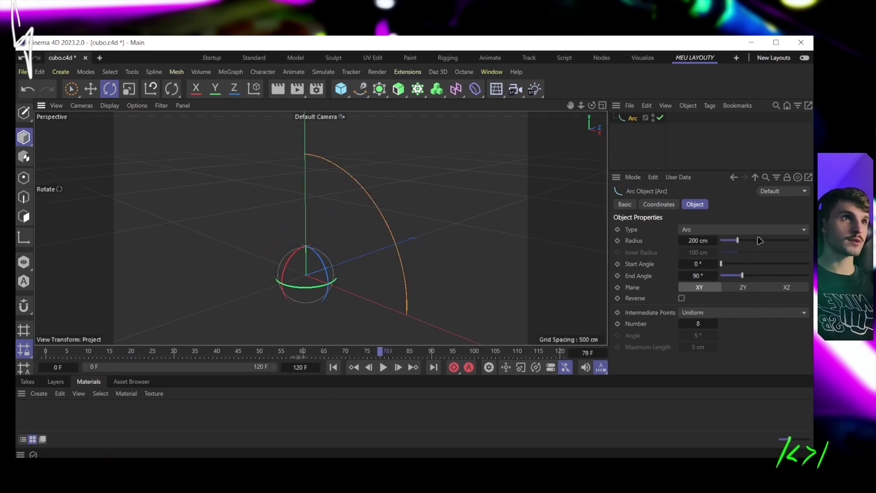
drag(693, 241, 698, 240)
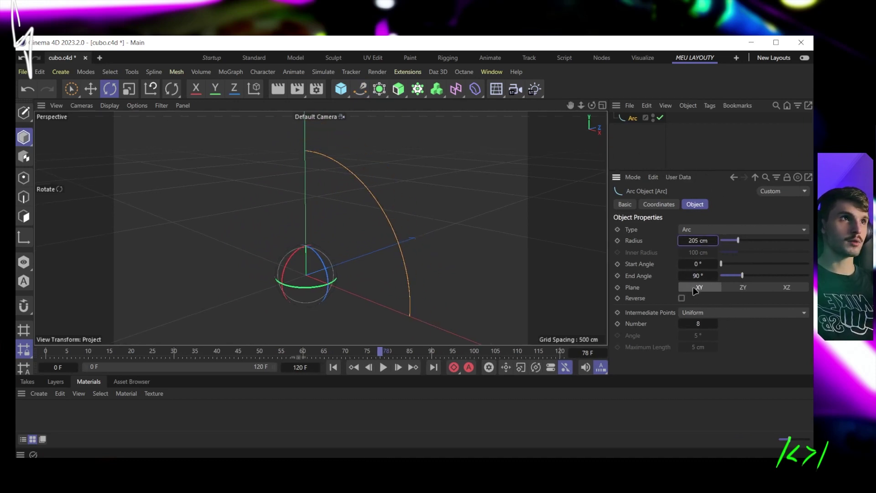
drag(695, 276, 698, 276)
key(ctrl+z)
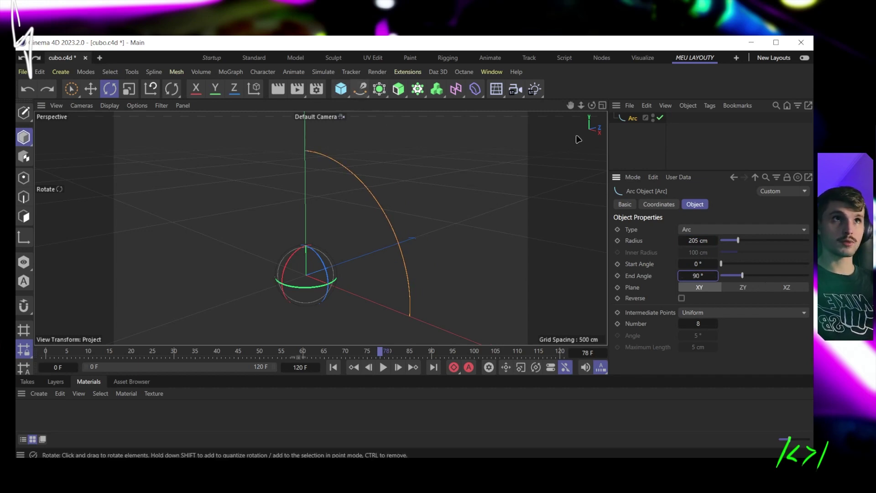
click(639, 133)
click(629, 121)
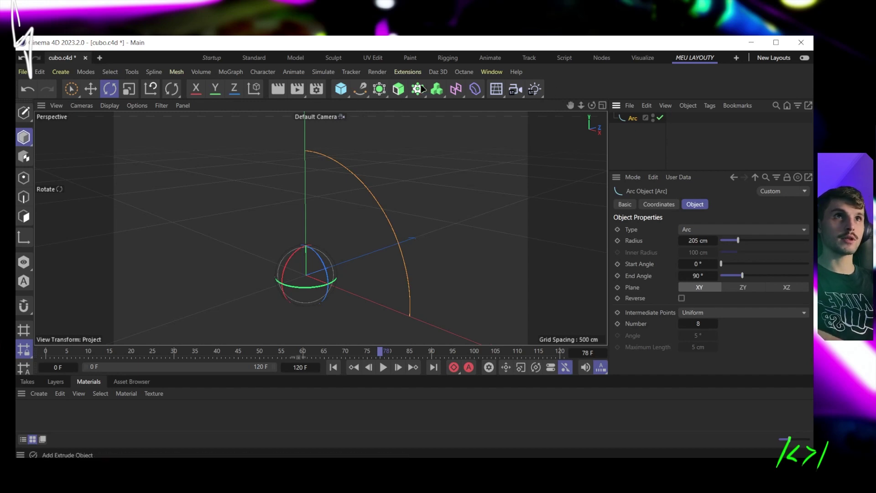
key(Delete)
click(376, 94)
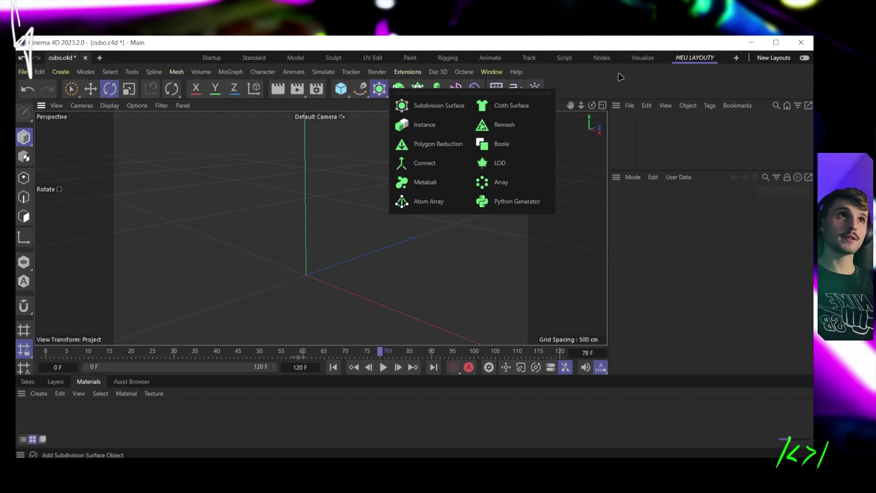
Step: Browse the spline generator and Generators flyouts for objects to add
click(398, 89)
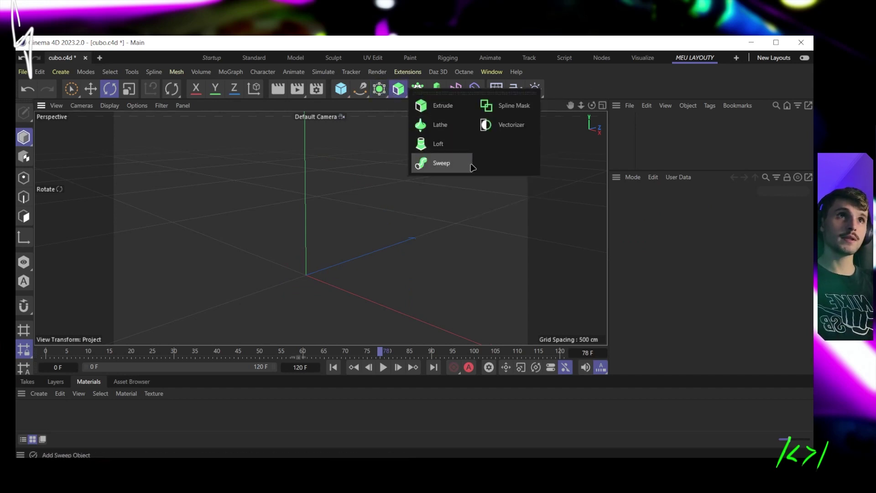
click(377, 93)
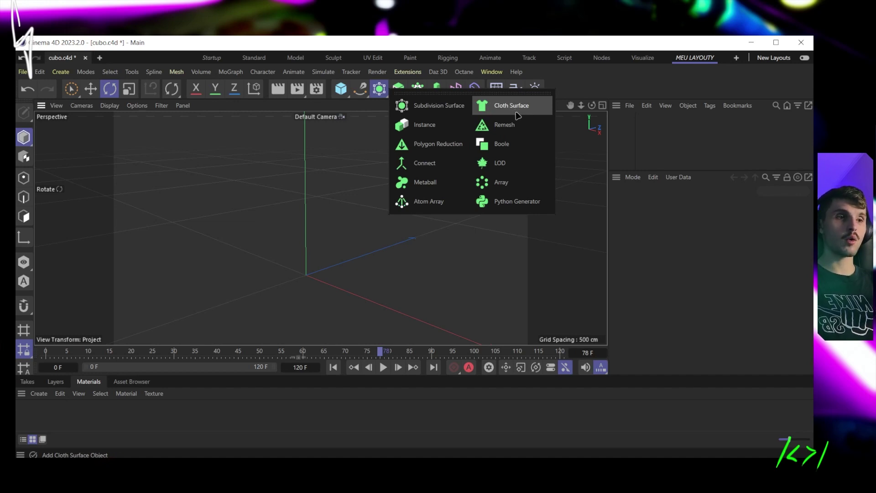
Step: Add a 400 cm Plane and Ctrl-drag a copy, Plane.1, to its right along X
click(349, 94)
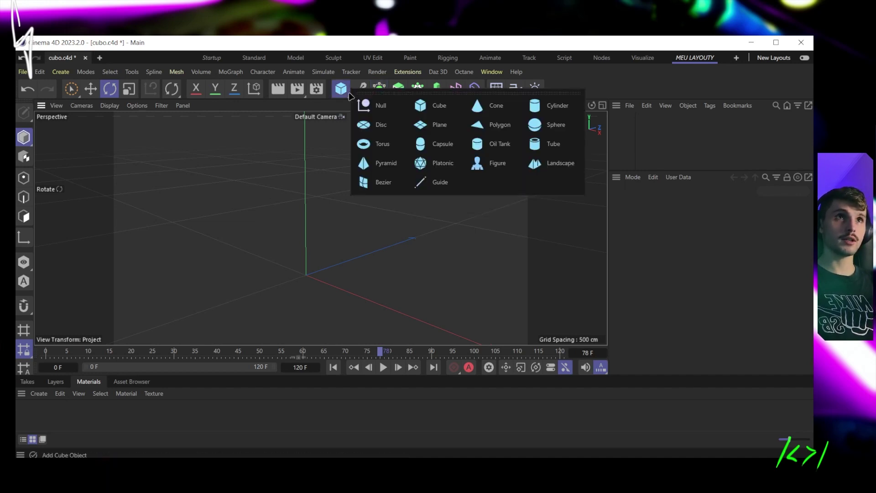
click(438, 124)
key(space)
click(419, 221)
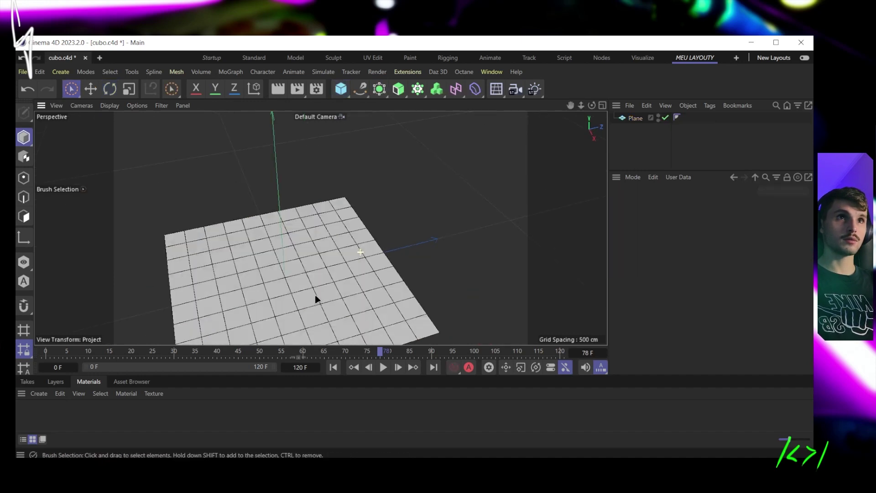
scroll(316, 299, down, 5)
alt+middle_drag(328, 315, 343, 239)
click(360, 247)
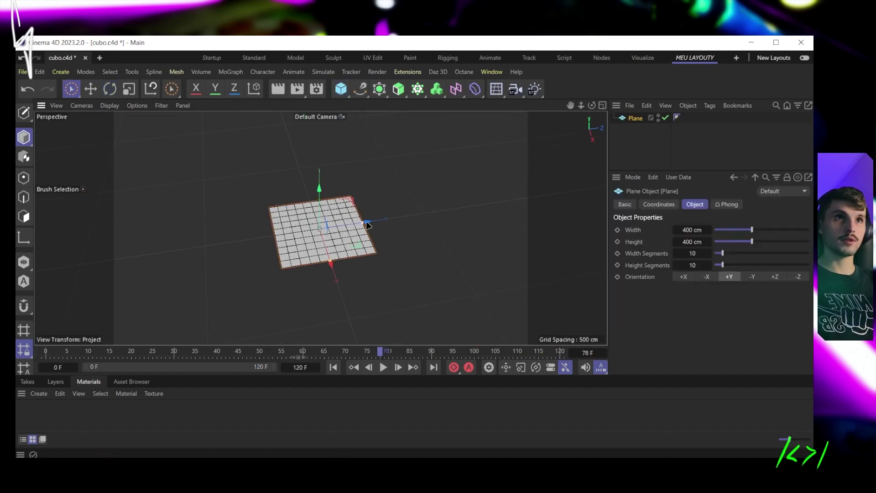
ctrl+drag(366, 224, 492, 203)
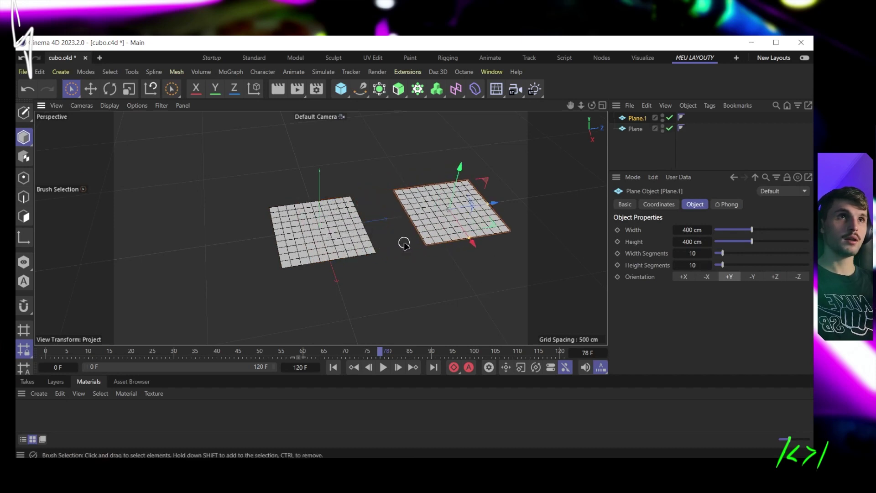
Step: Add a Subdivision Surface and nest Plane.1 inside it
scroll(404, 229, up, 4)
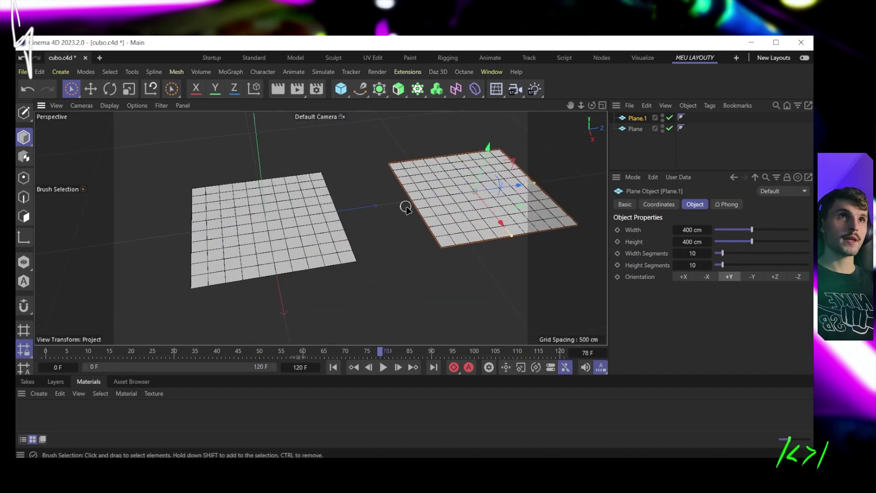
click(399, 89)
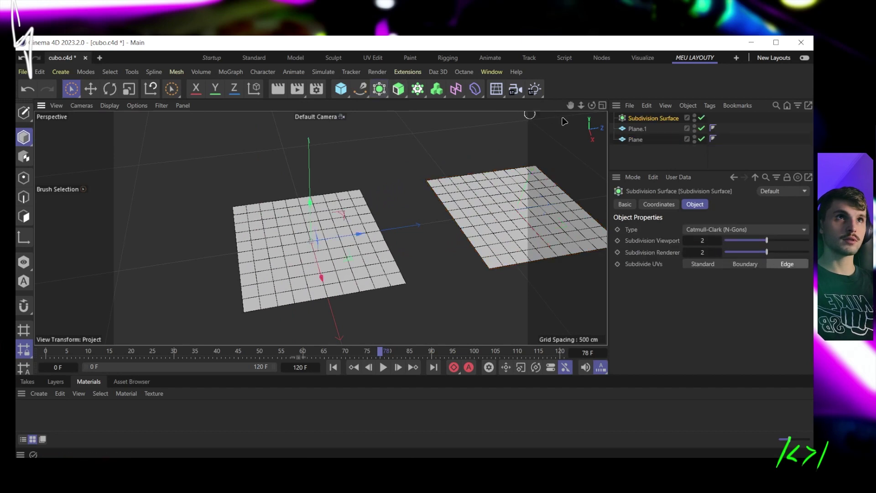
drag(650, 130, 647, 118)
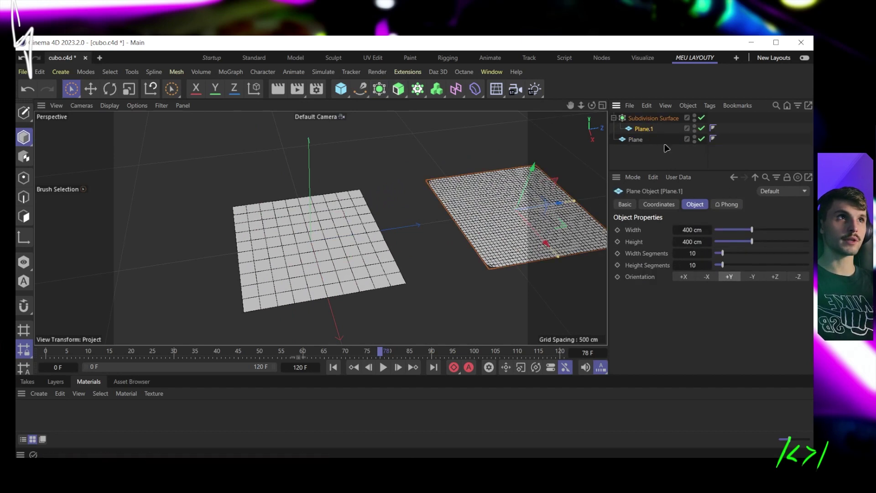
Step: Wrap the left Plane in a new Cloth Surface generator
click(379, 90)
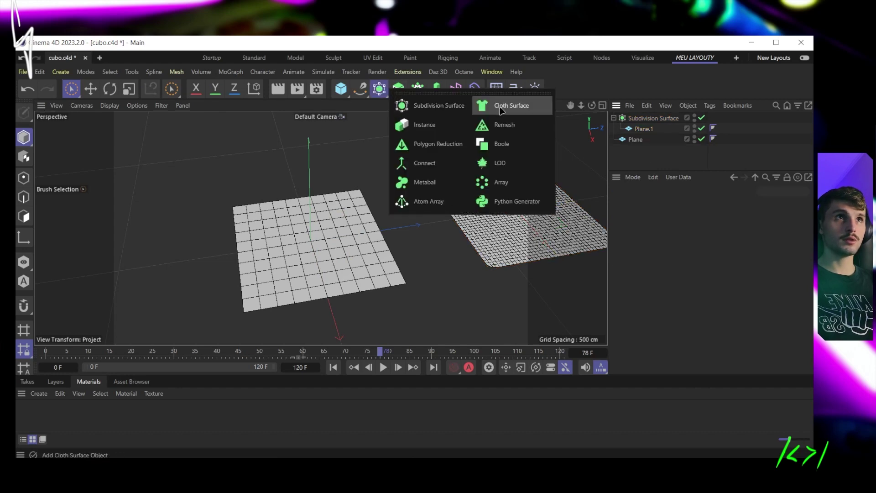
click(502, 107)
drag(642, 151, 646, 119)
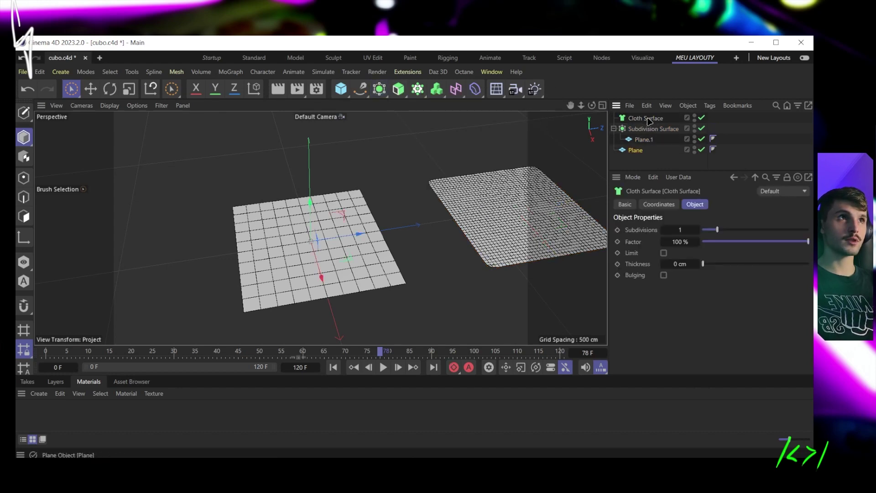
click(383, 246)
middle_drag(411, 260, 430, 188)
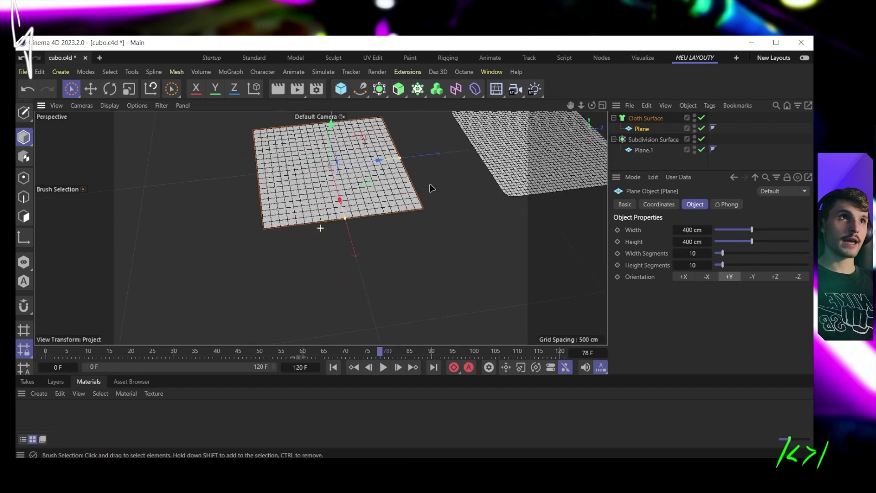
Step: Raise the Cloth Surface Subdivisions from 1 to 2
click(662, 118)
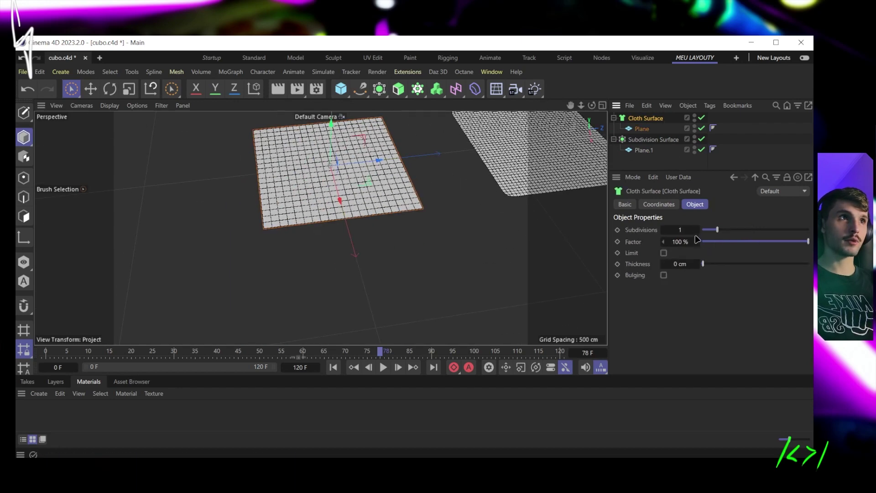
click(697, 229)
alt+drag(446, 231, 342, 270)
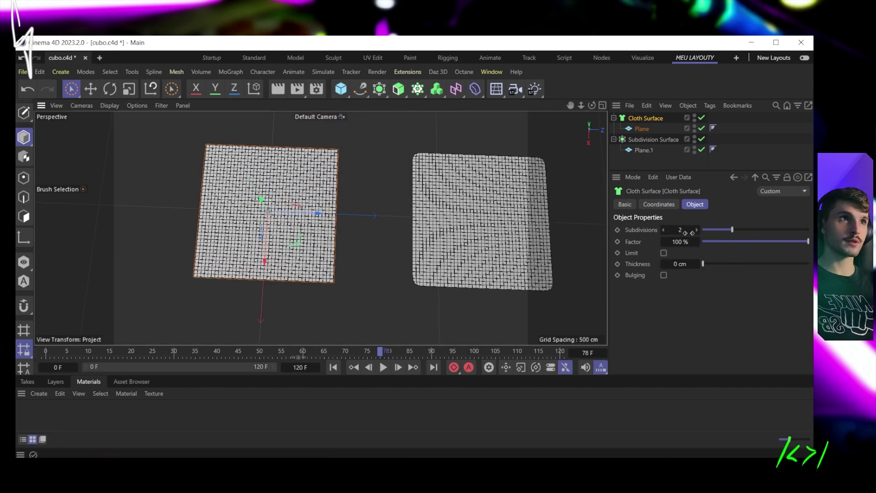
click(649, 139)
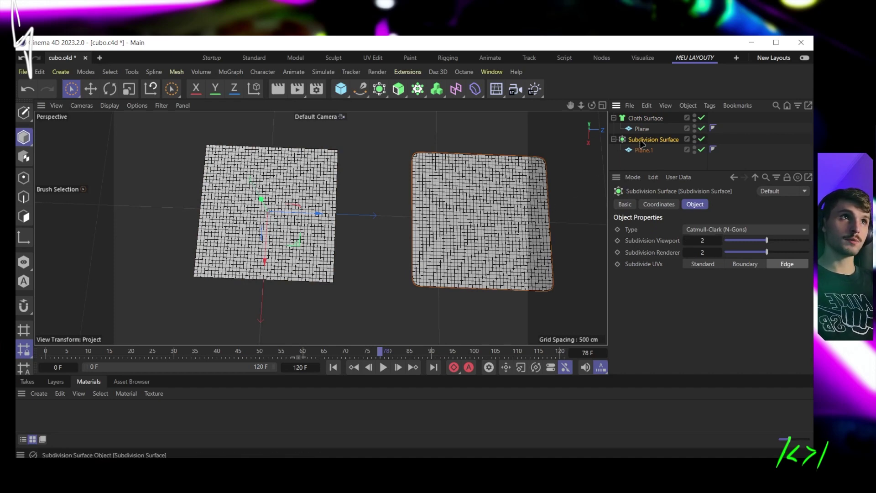
scroll(420, 189, up, 2)
scroll(429, 218, up, 2)
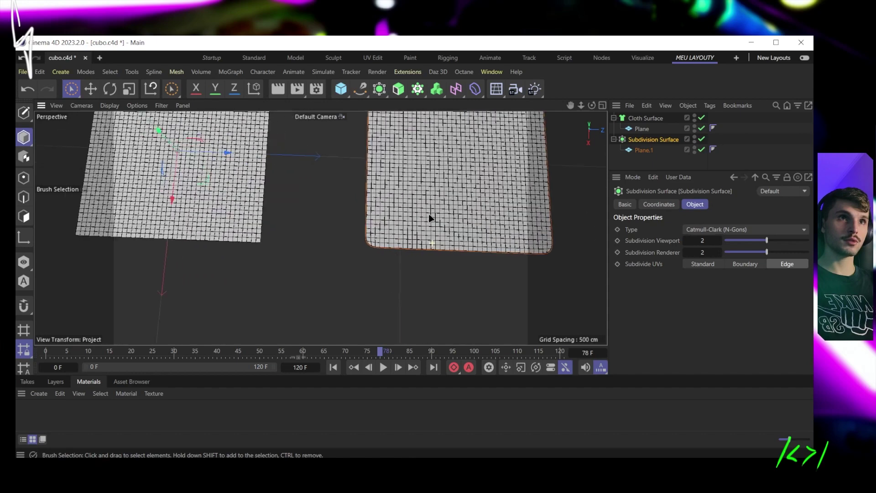
alt+drag(429, 218, 403, 185)
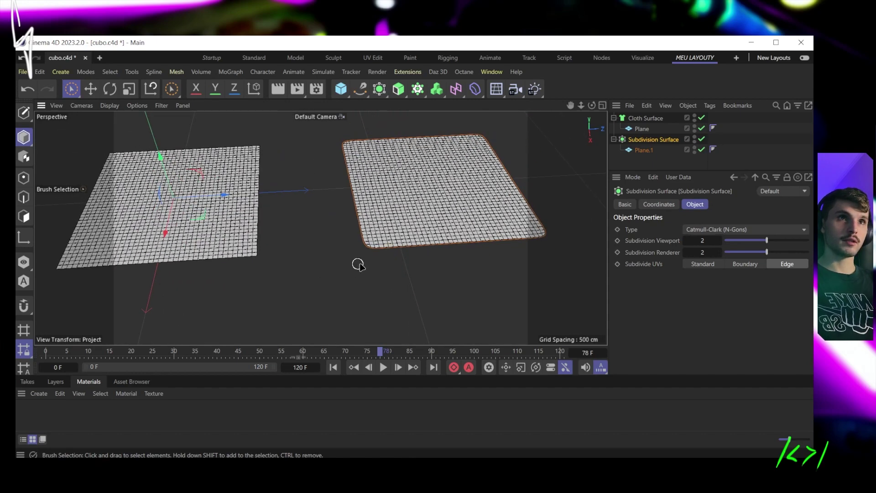
scroll(371, 231, up, 5)
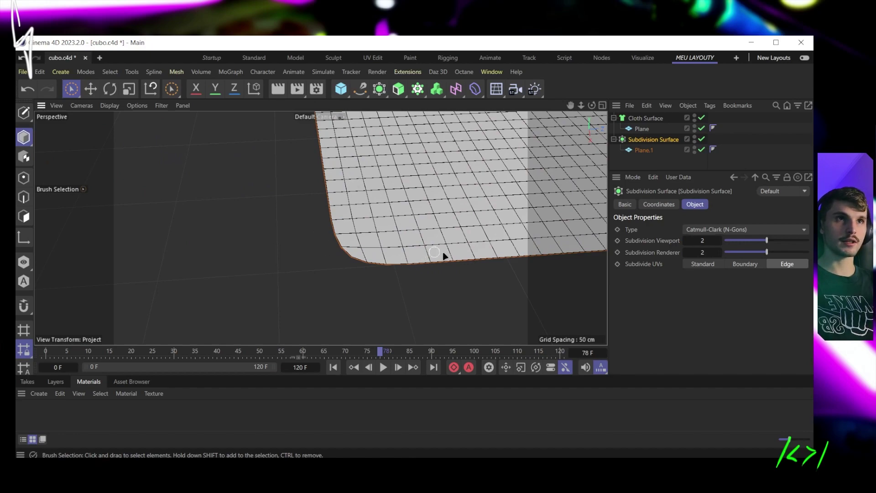
alt+drag(346, 244, 544, 241)
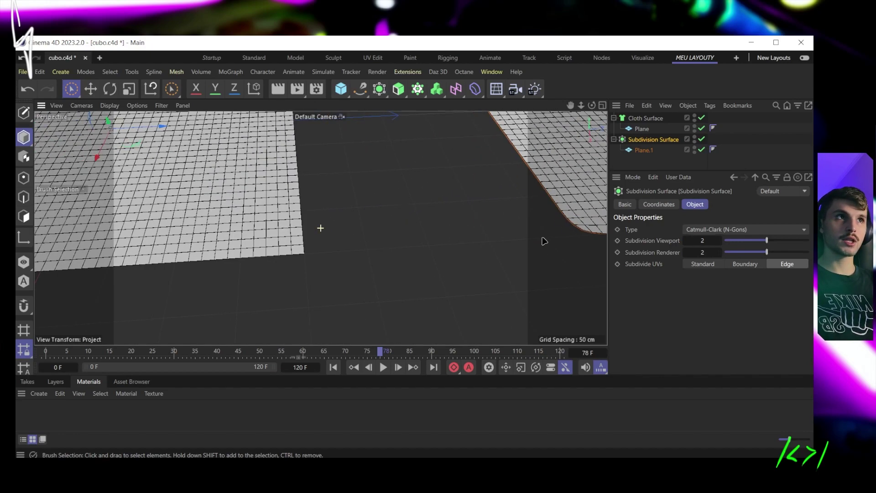
alt+drag(284, 268, 338, 264)
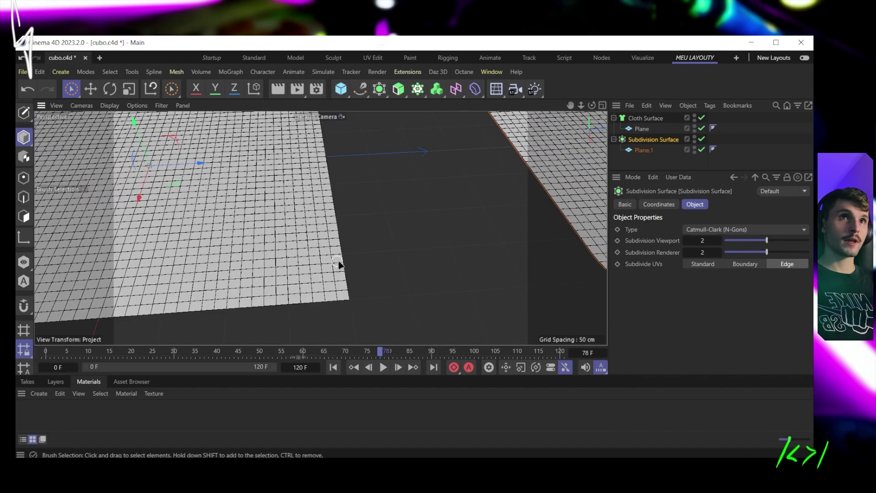
alt+right_drag(338, 263, 379, 293)
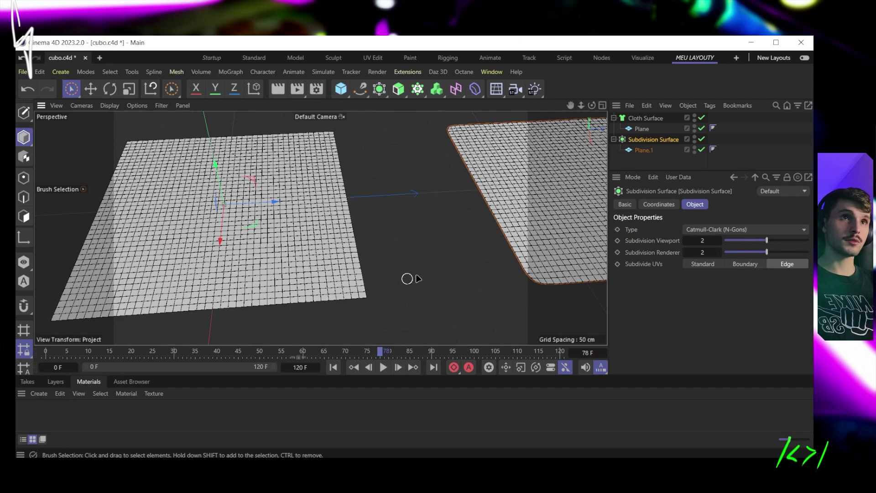
mouse_move(352, 303)
alt+mouse_down()
mouse_move(326, 277)
mouse_move(359, 271)
alt+mouse_up()
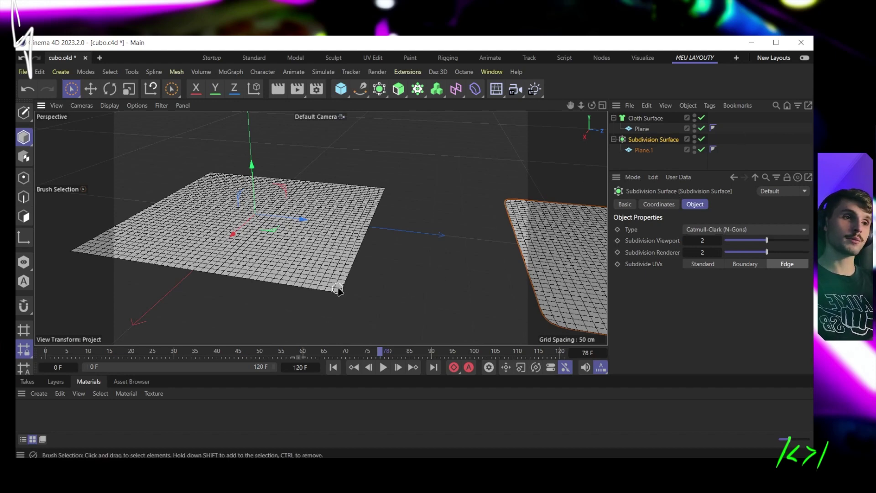
alt+drag(385, 299, 319, 258)
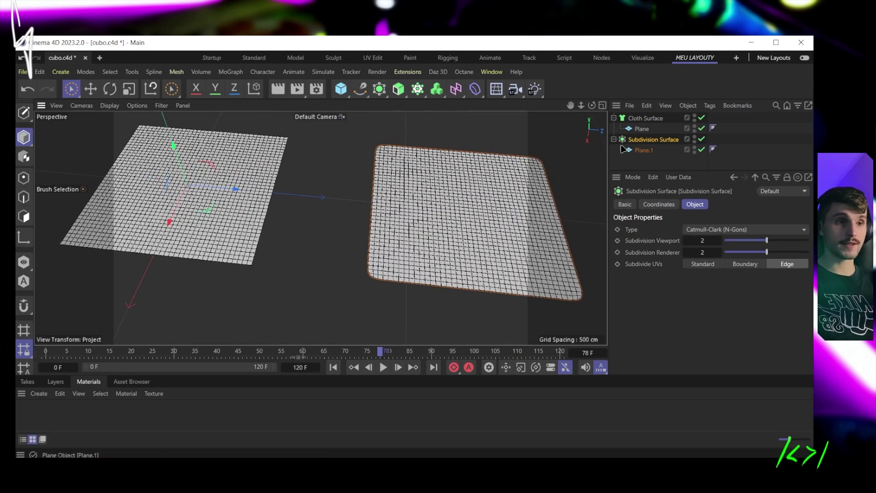
alt+drag(301, 237, 358, 237)
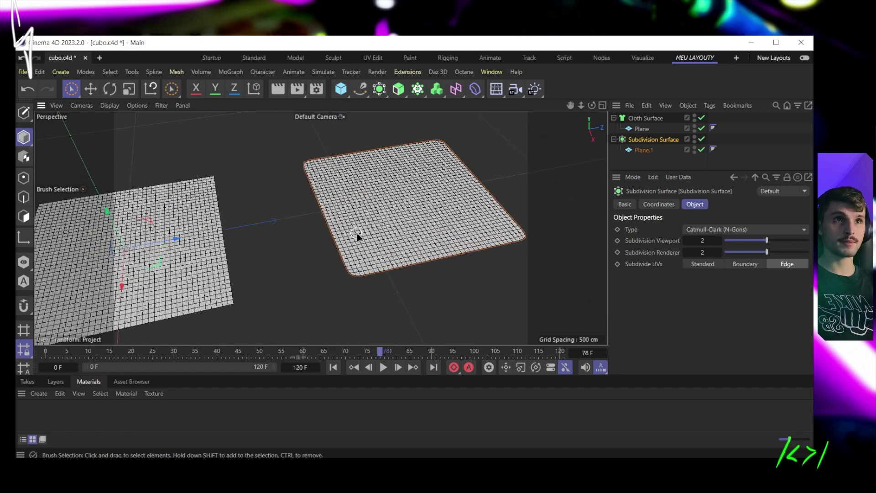
alt+right_drag(357, 237, 330, 196)
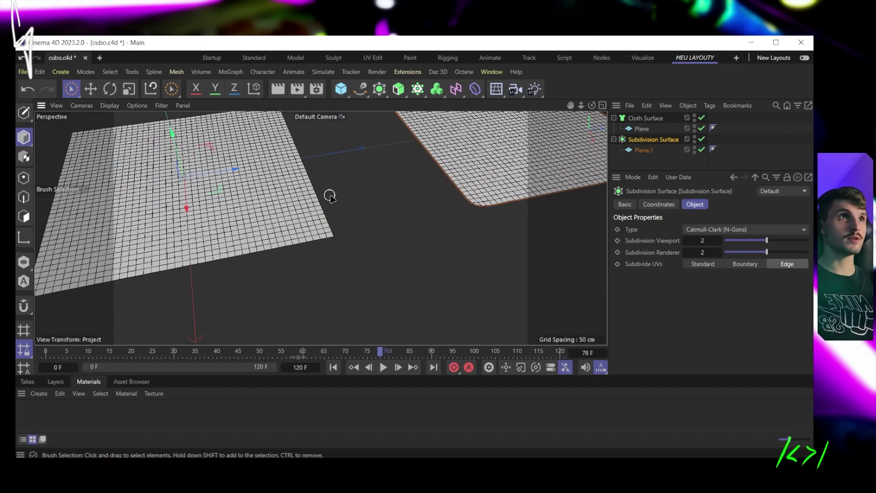
alt+middle_drag(330, 196, 331, 213)
Step: Increase the Cloth Surface thickness to 0.57 cm
click(645, 118)
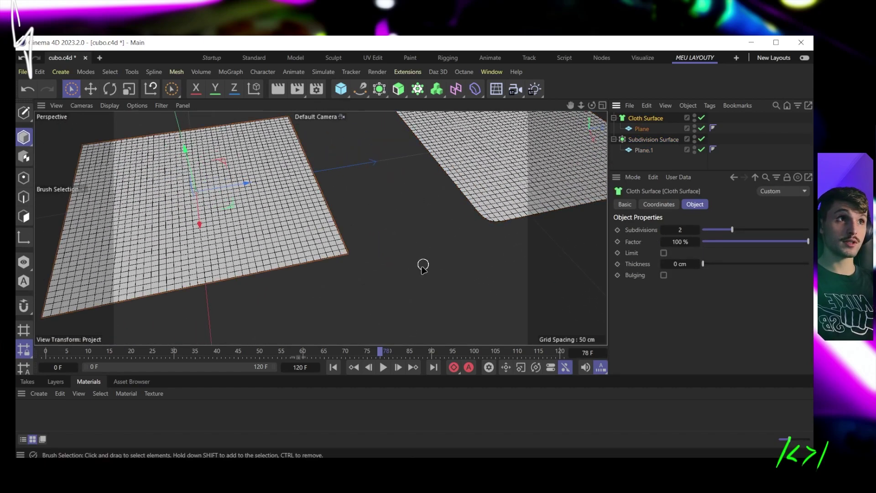
alt+drag(371, 273, 326, 197)
scroll(329, 239, up, 4)
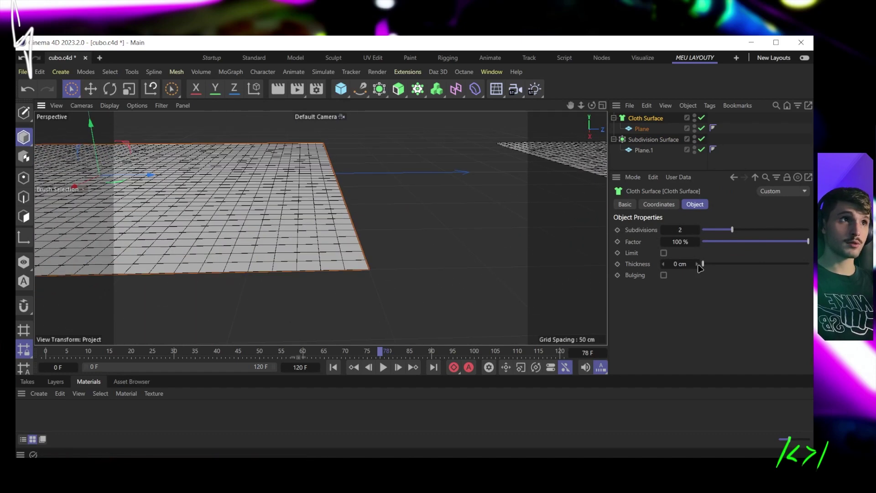
click(697, 264)
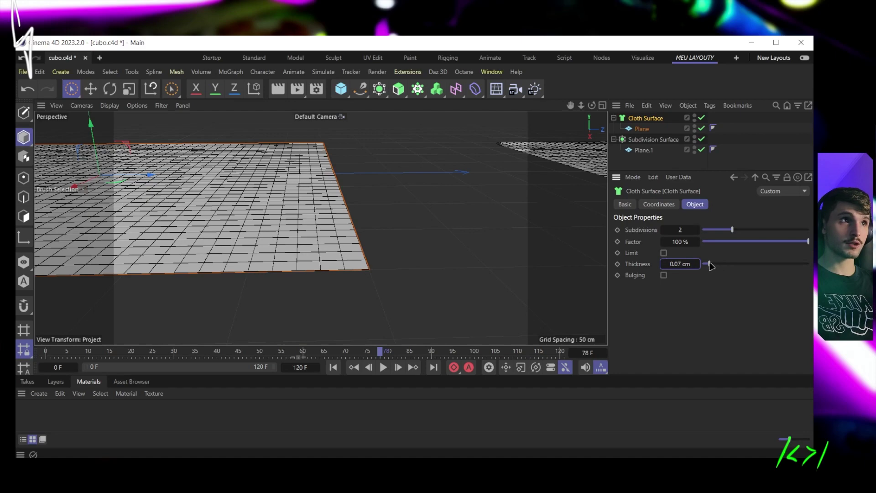
drag(710, 266, 784, 262)
Step: Select all four objects, both planes and their generators, with Ctrl+A
scroll(313, 225, up, 5)
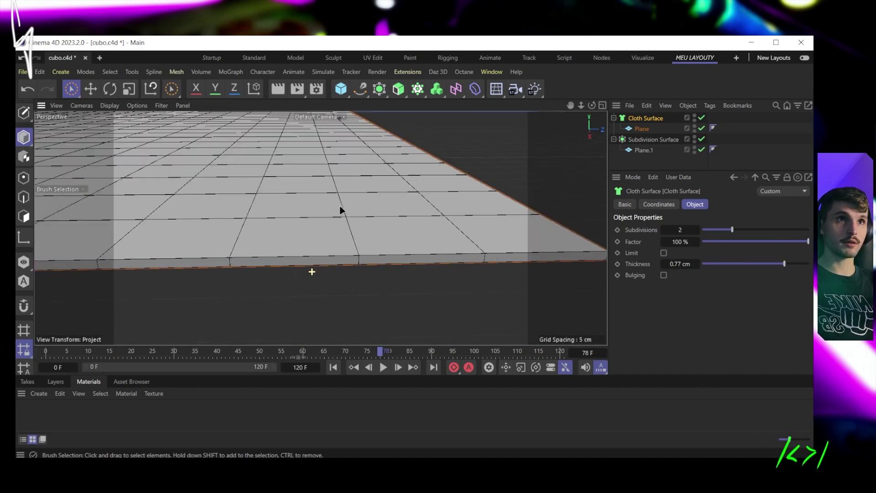
scroll(379, 293, down, 8)
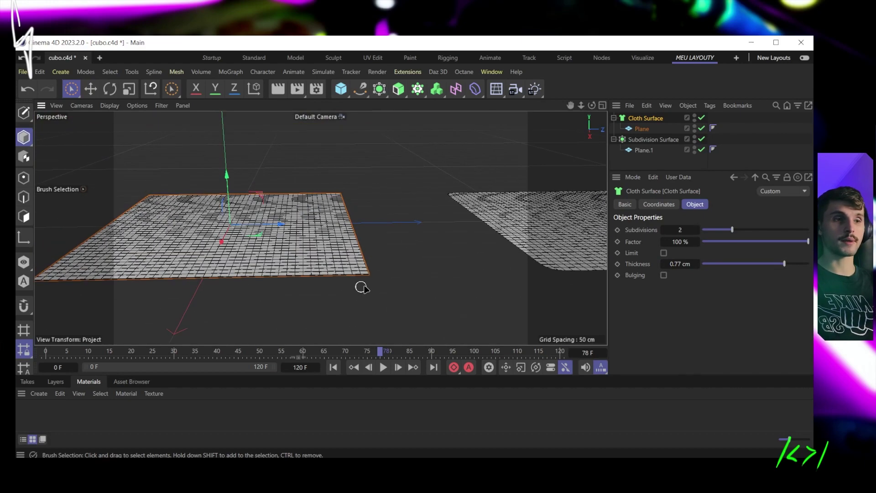
scroll(374, 292, up, 2)
scroll(396, 297, down, 7)
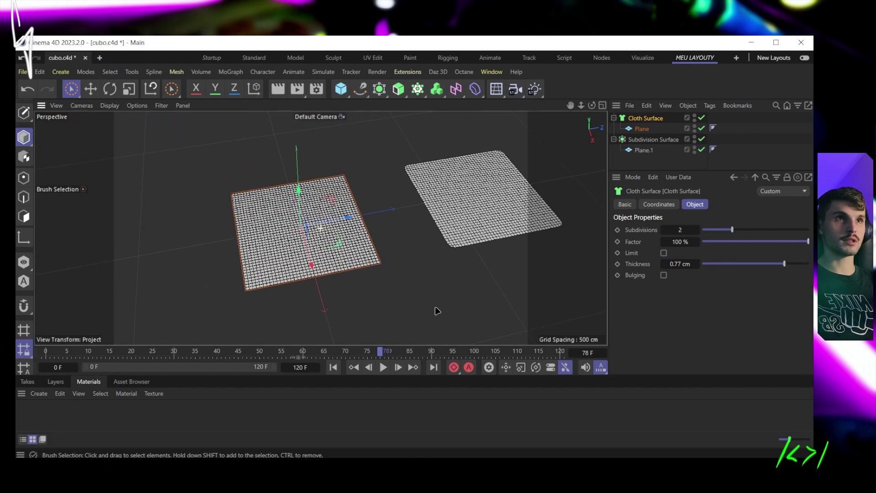
alt+middle_drag(437, 311, 436, 190)
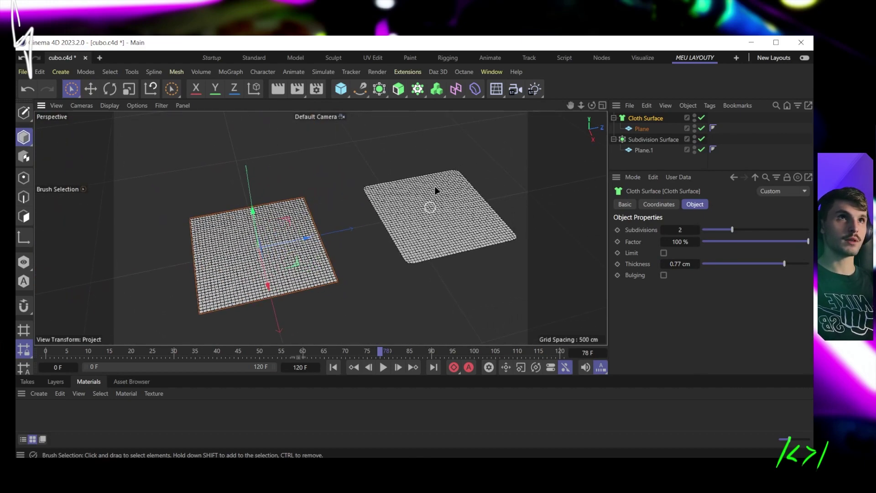
key(ctrl+a)
Step: Delete the old objects, add an Instance, and set the Cube as its Reference Object
key(Delete)
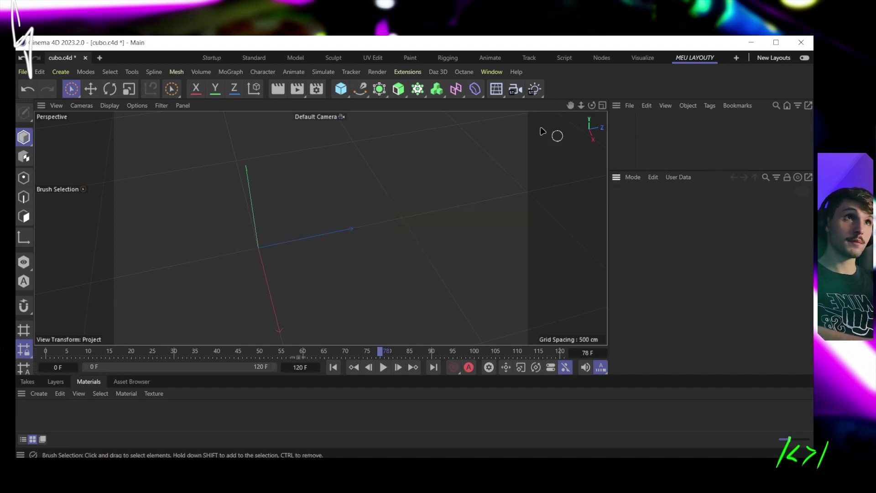
click(379, 88)
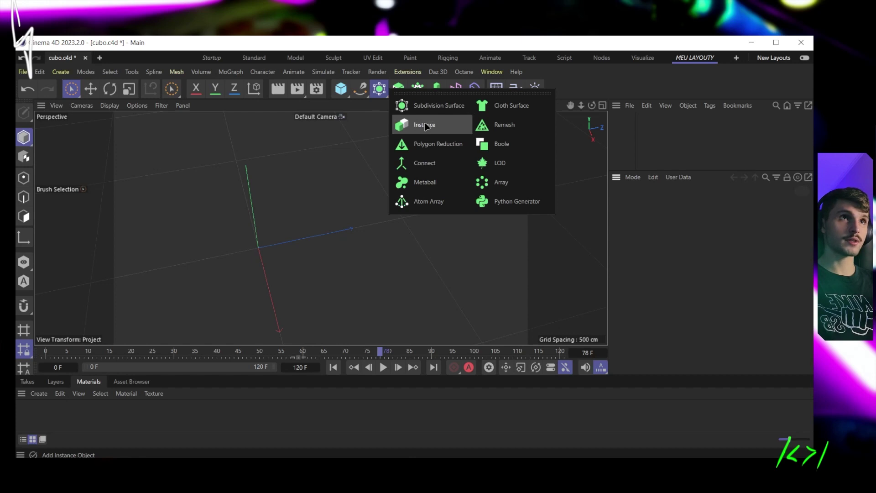
click(424, 126)
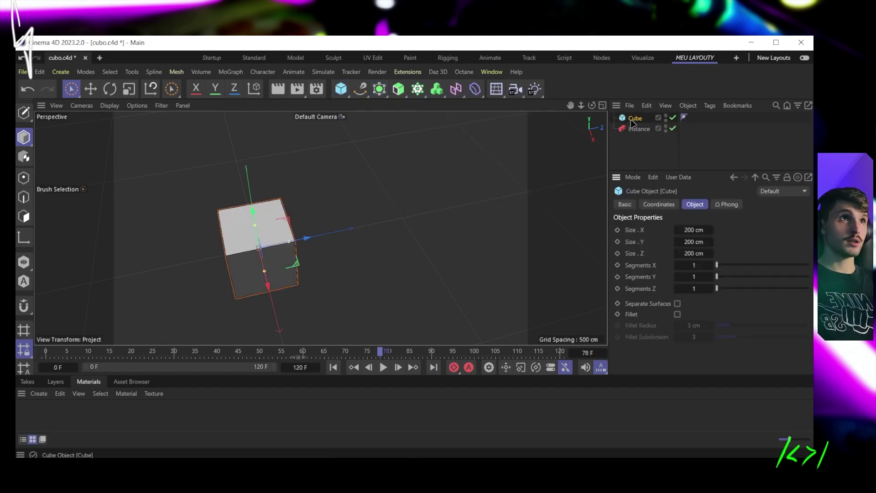
drag(634, 118, 638, 129)
click(639, 118)
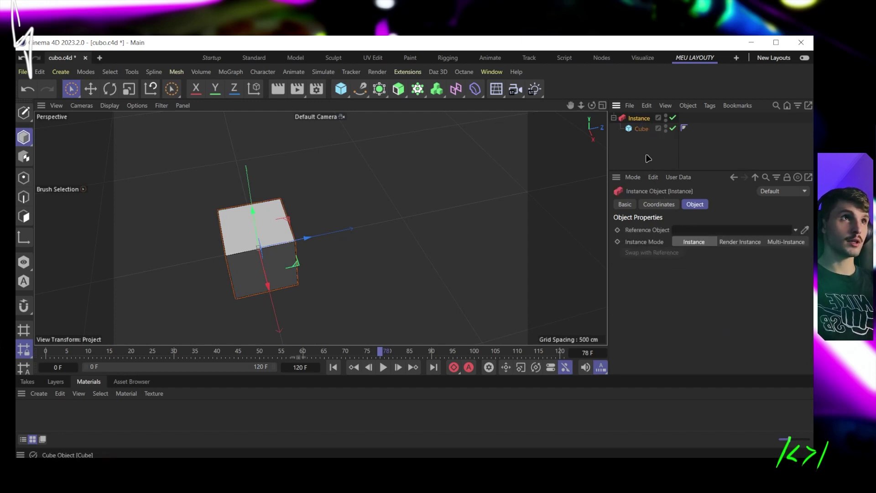
drag(644, 135, 694, 233)
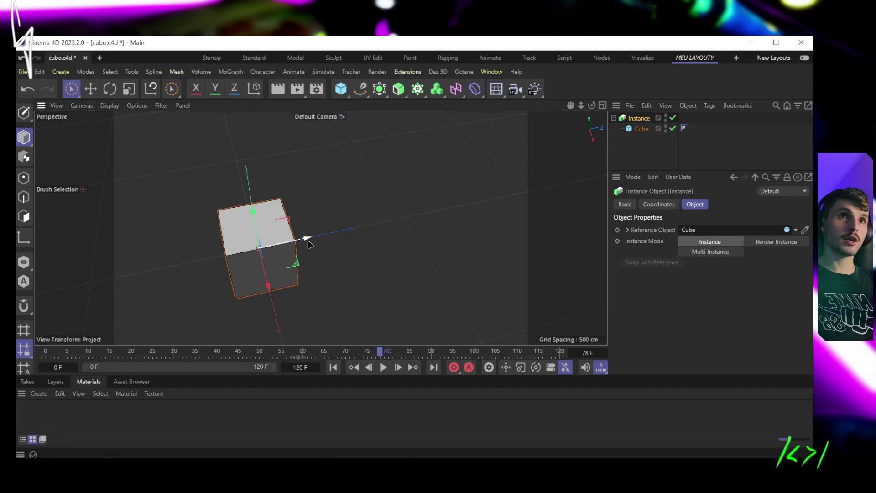
Step: Move the original Cube along Z so it sits beside its instance
drag(303, 244, 463, 210)
click(641, 128)
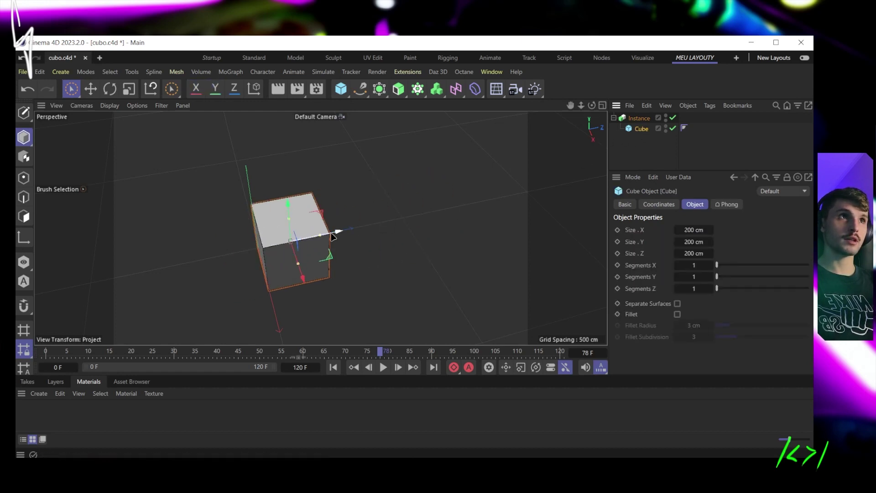
drag(335, 231, 419, 312)
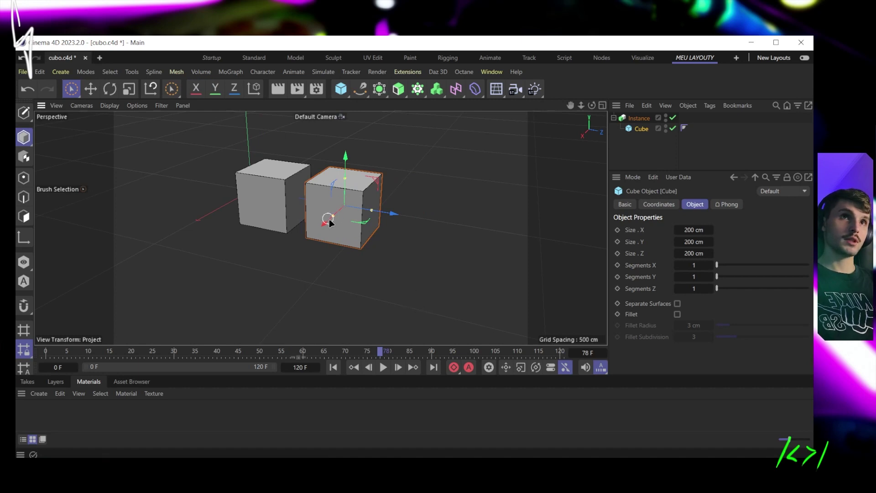
alt+drag(327, 219, 391, 248)
mouse_move(331, 248)
alt+right_down()
mouse_move(344, 180)
mouse_move(344, 243)
alt+right_up()
alt+middle_drag(344, 242, 380, 175)
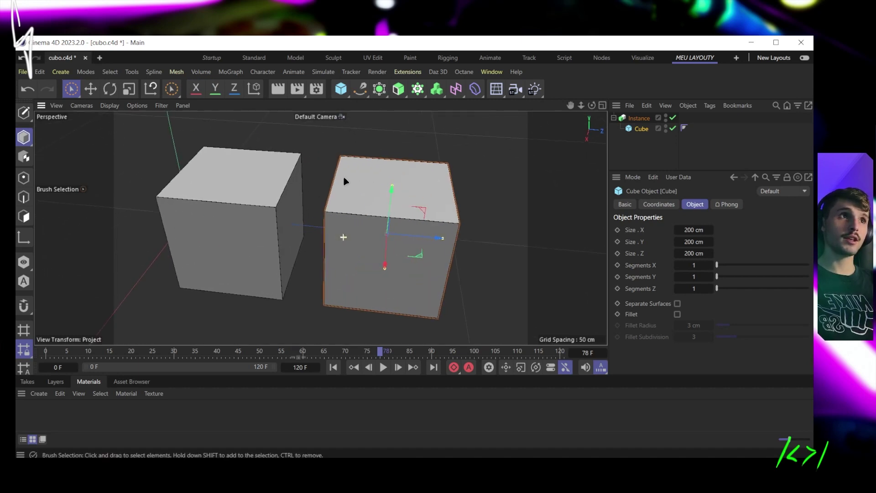
alt+drag(380, 174, 361, 187)
alt+middle_drag(361, 187, 368, 251)
alt+right_drag(368, 250, 366, 206)
alt+middle_drag(365, 207, 360, 274)
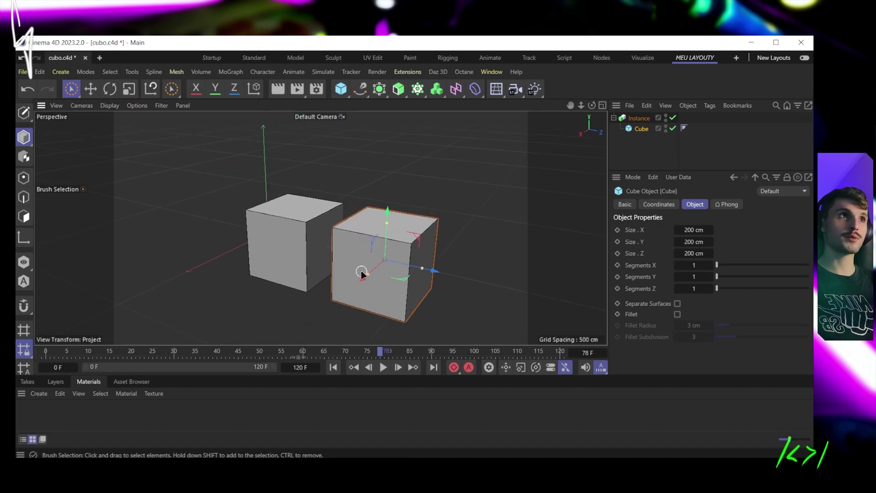
alt+drag(361, 273, 372, 278)
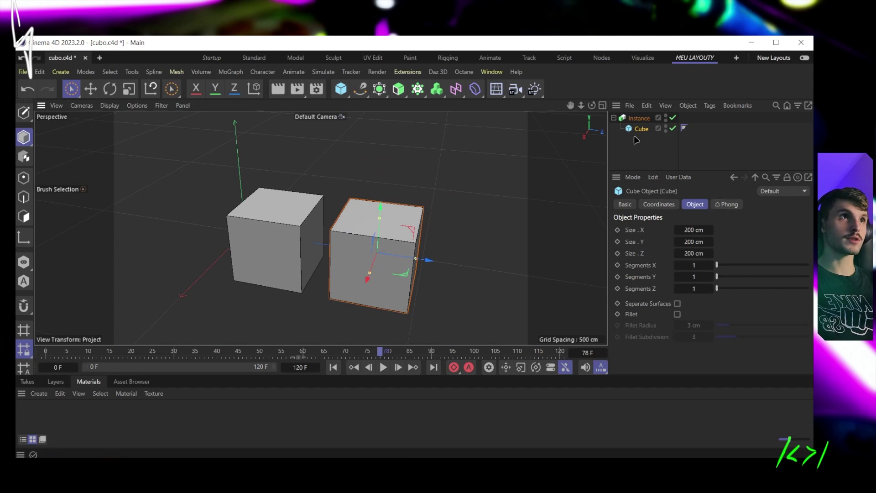
Step: Switch the Instance mode to Multi-Instance, then to Render Instance
click(638, 118)
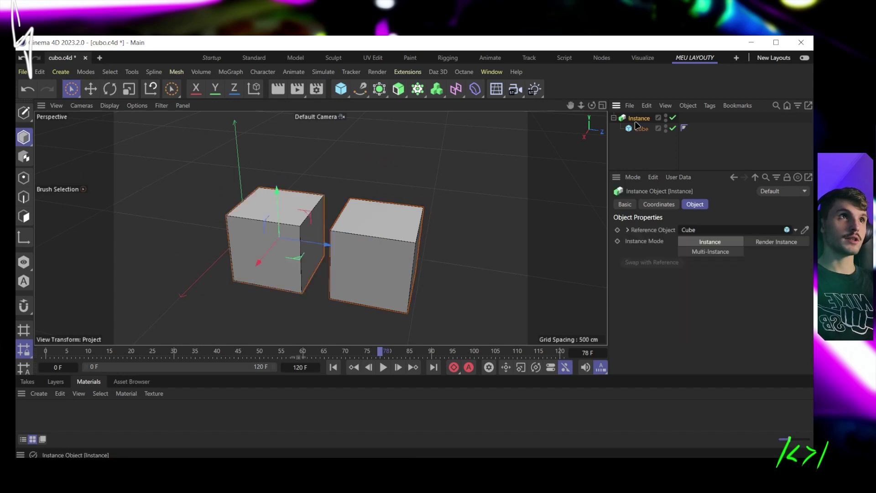
click(715, 252)
scroll(340, 334, down, 3)
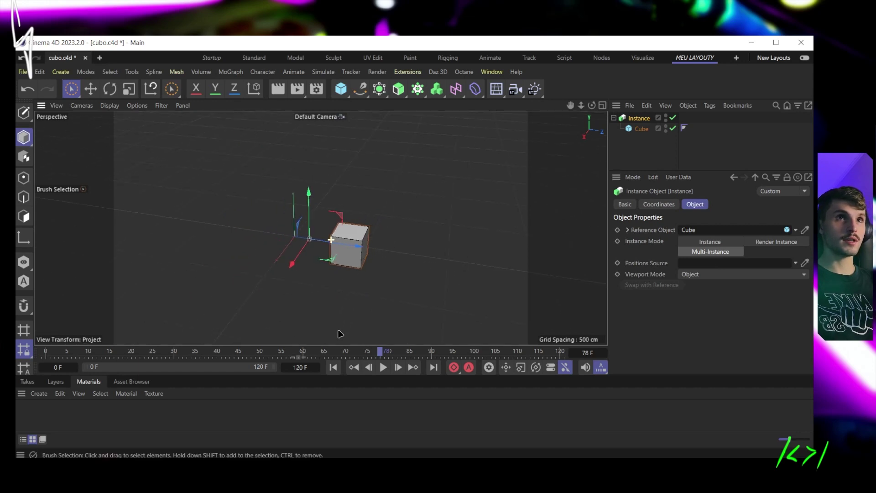
scroll(356, 250, up, 1)
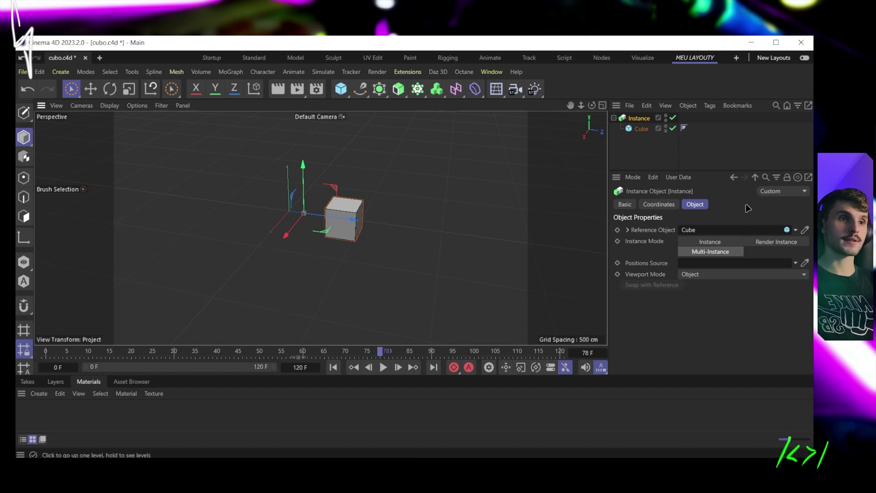
click(776, 241)
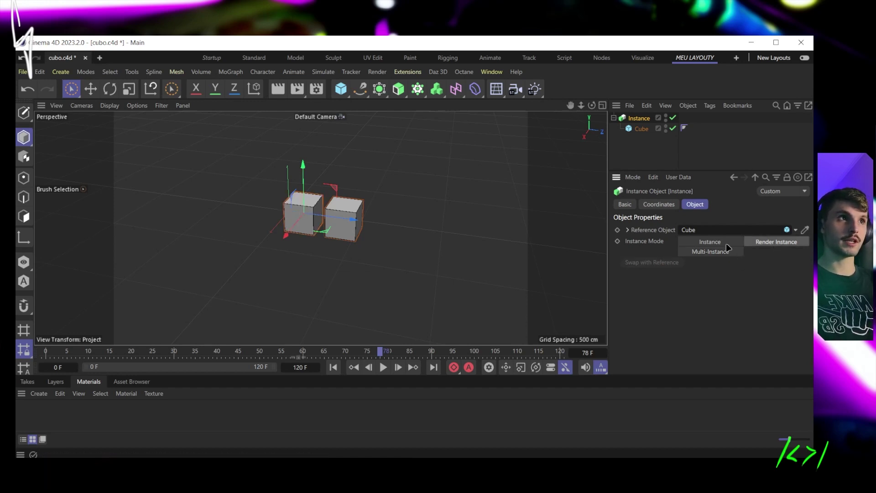
scroll(349, 162, up, 5)
alt+middle_drag(353, 165, 374, 235)
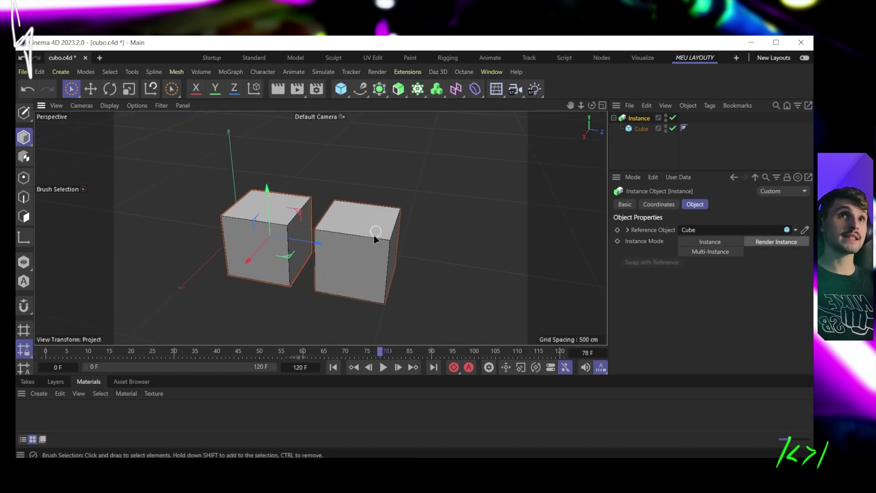
alt+middle_drag(363, 264, 429, 223)
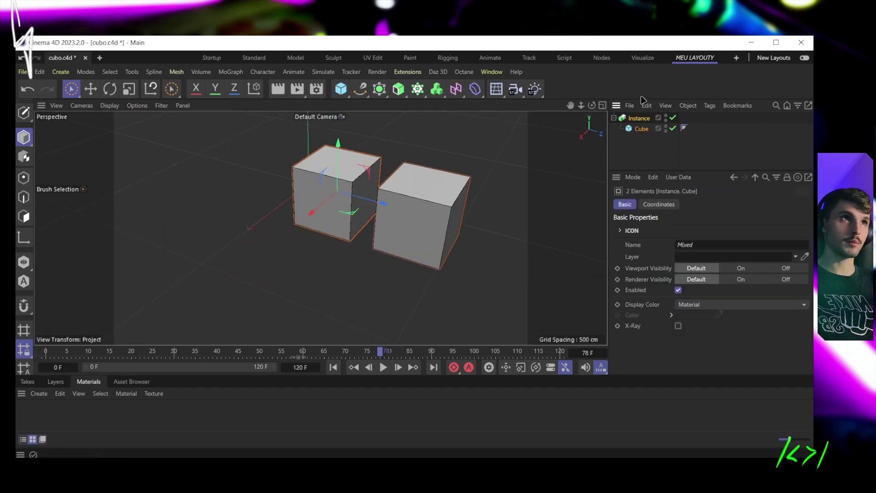
Step: Add a Remesh generator and frame the view on the scene origin
click(379, 88)
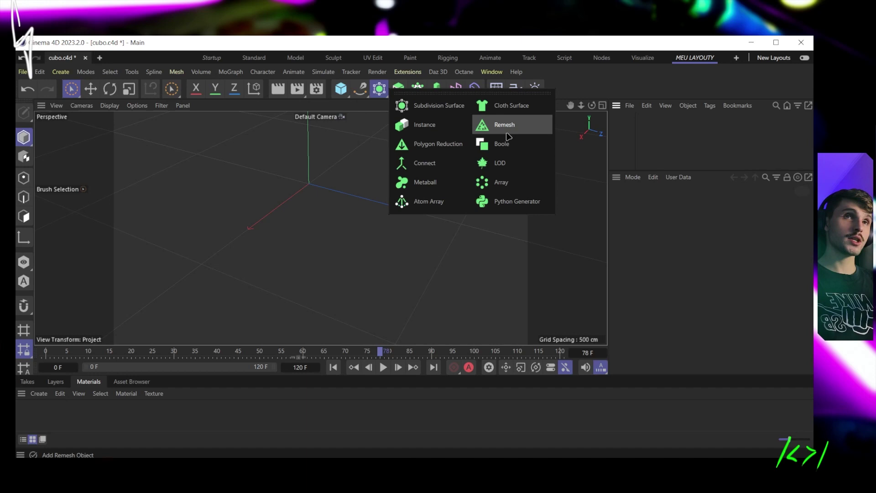
click(508, 135)
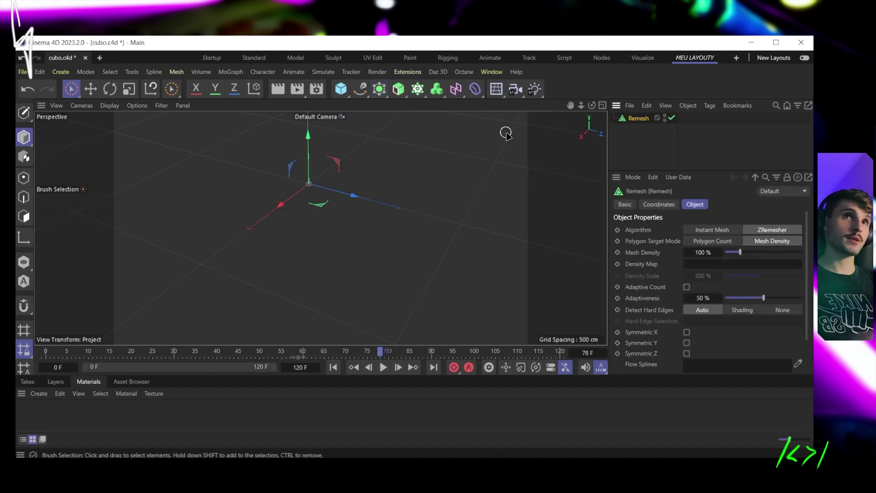
alt+middle_drag(391, 182, 434, 239)
scroll(388, 238, up, 3)
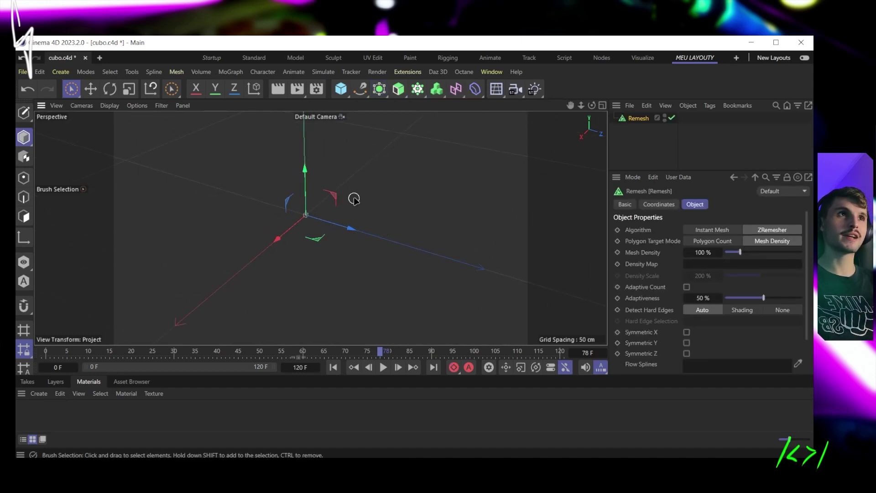
scroll(354, 197, down, 5)
scroll(369, 224, up, 6)
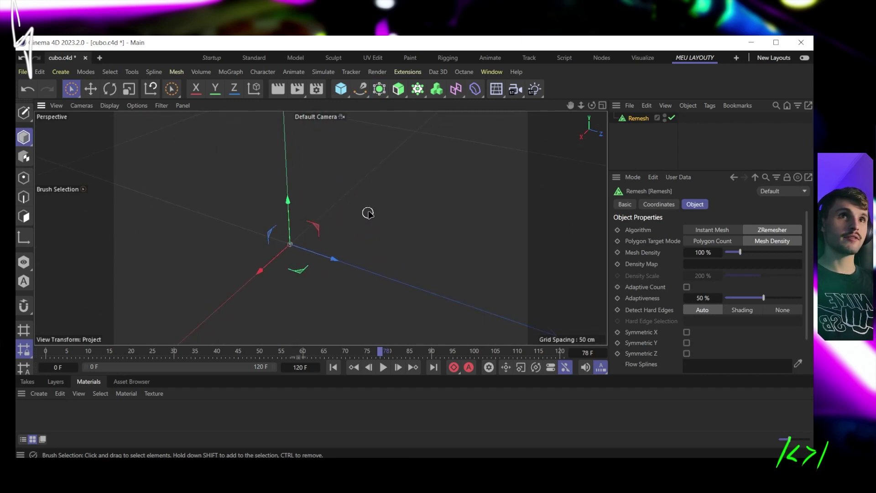
key(h)
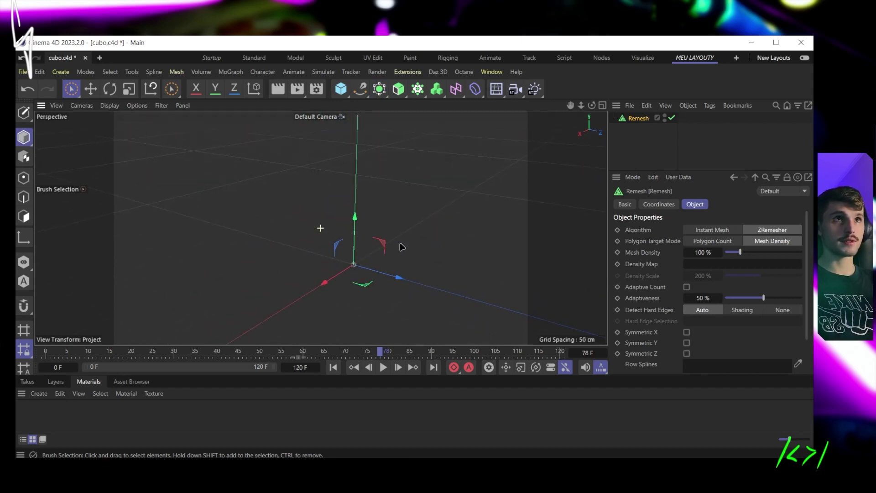
Step: Add a 180 cm Figure and nest it under the Remesh generator
click(342, 90)
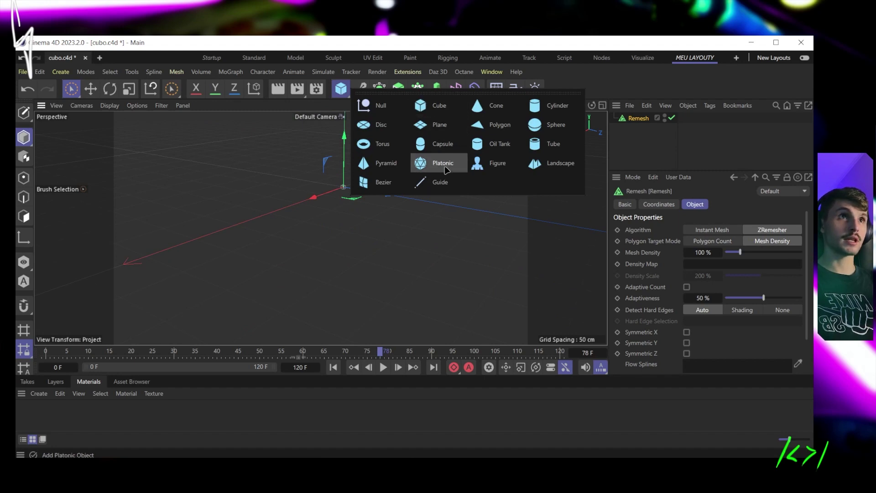
click(490, 164)
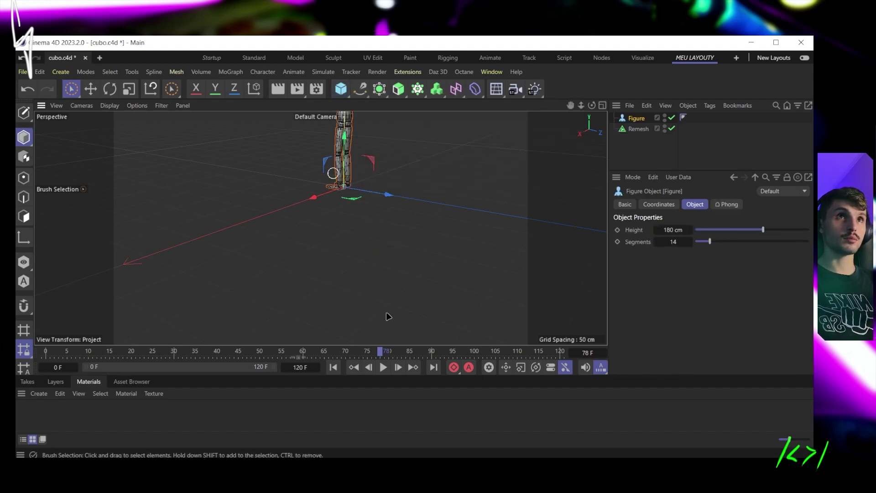
alt+drag(388, 316, 368, 196)
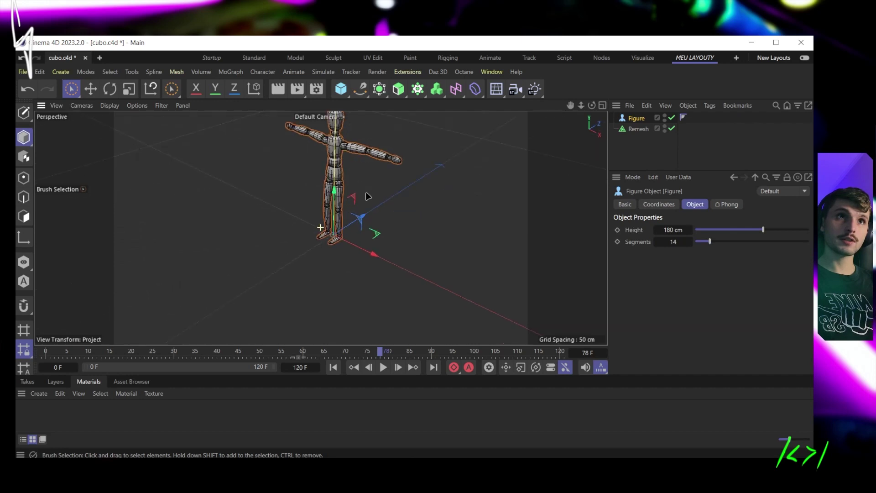
alt+right_drag(368, 196, 518, 184)
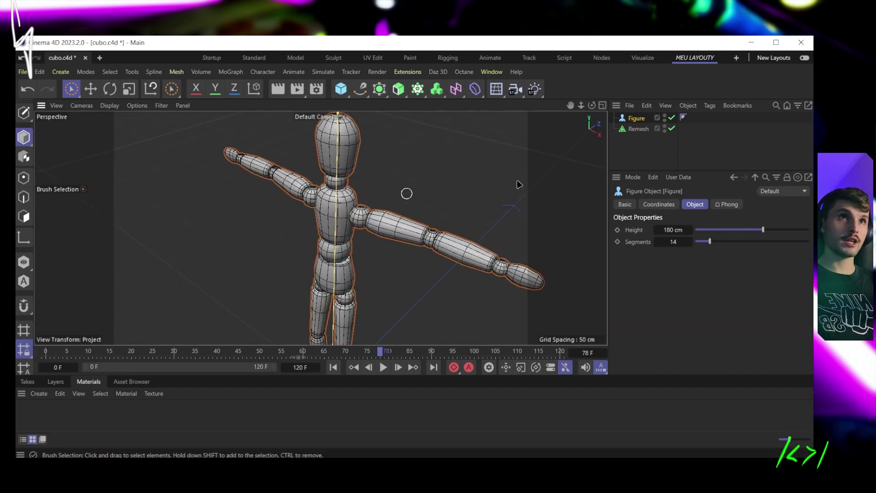
drag(640, 128, 640, 129)
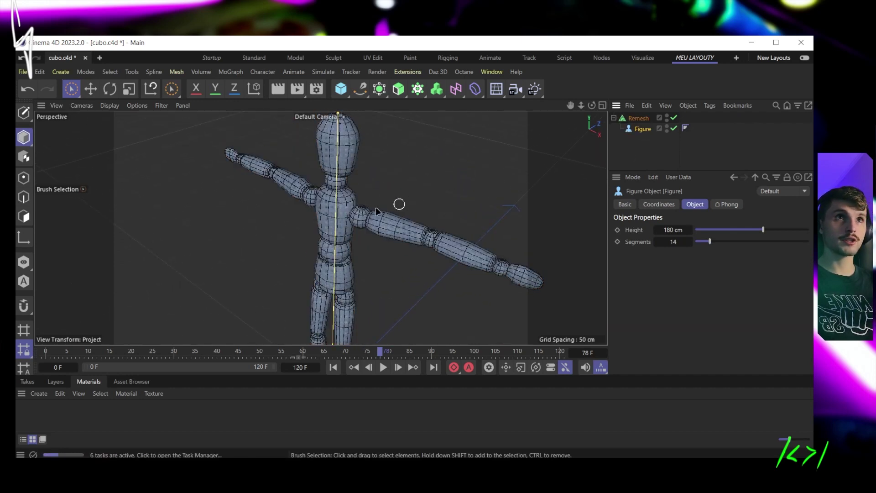
Step: Lower the Remesh Mesh Density from 72% down to 52% on the Figure
click(639, 119)
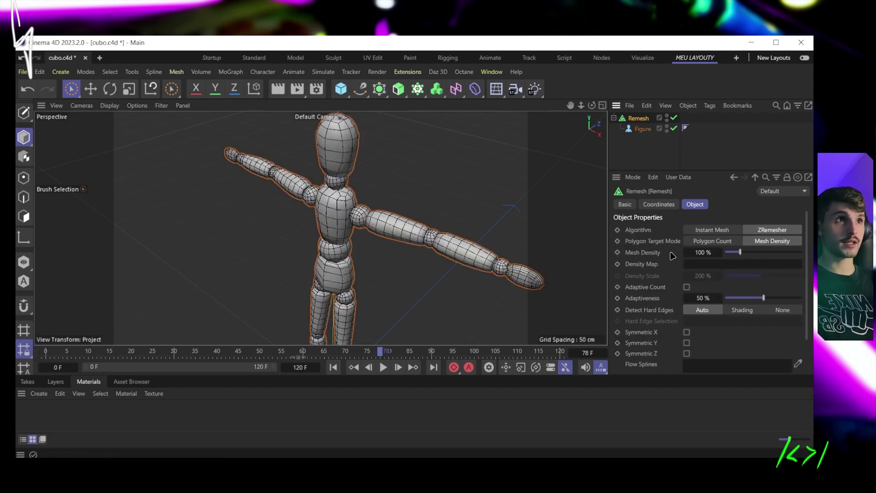
drag(740, 254, 737, 254)
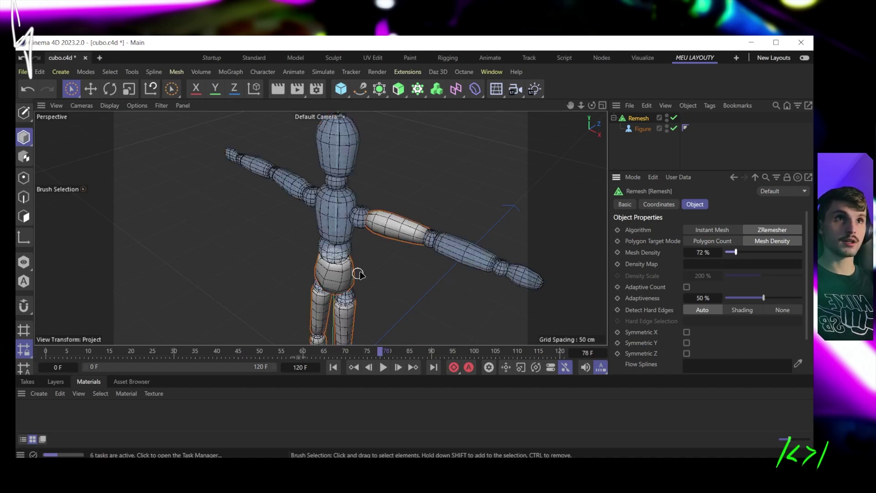
scroll(334, 246, up, 3)
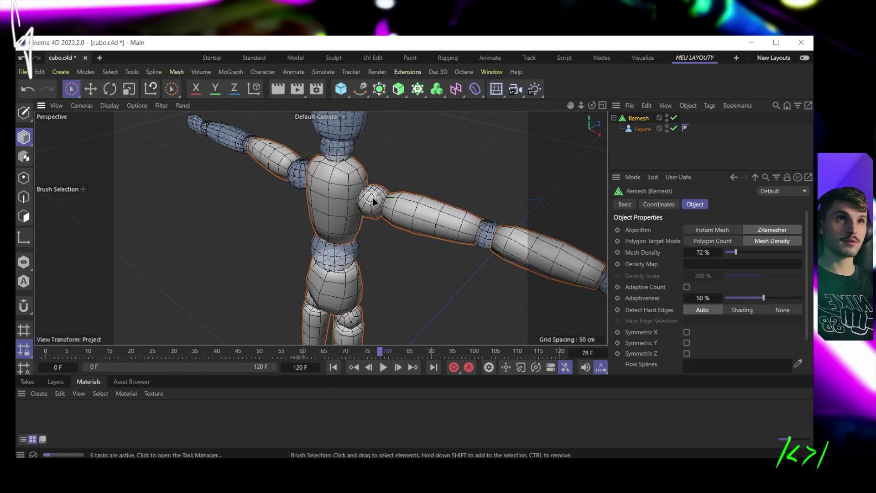
alt+drag(356, 219, 394, 186)
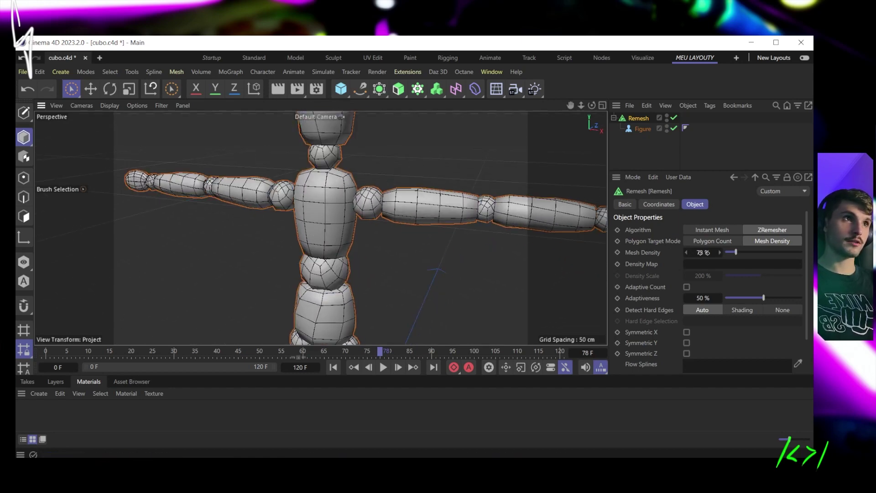
drag(686, 252, 671, 252)
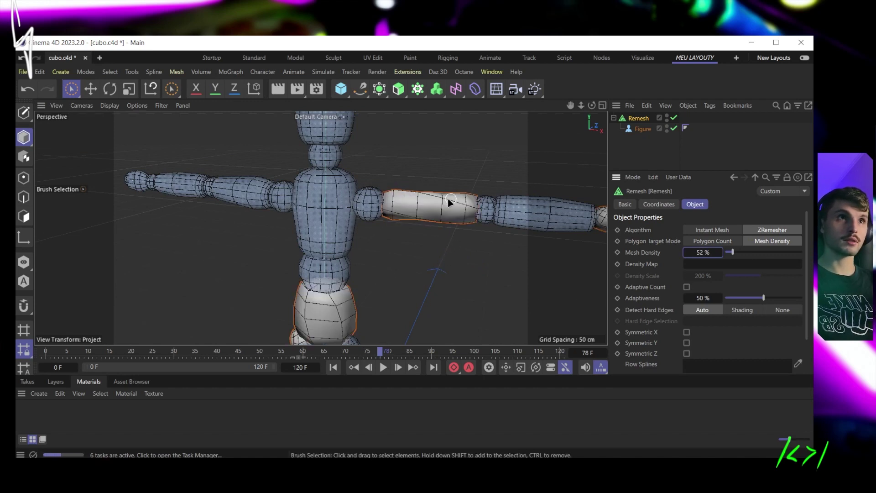
alt+drag(449, 201, 456, 160)
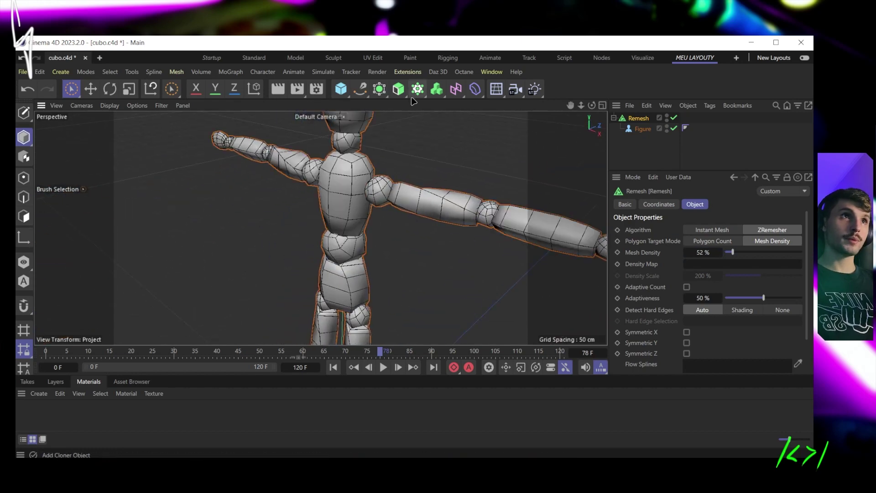
click(388, 94)
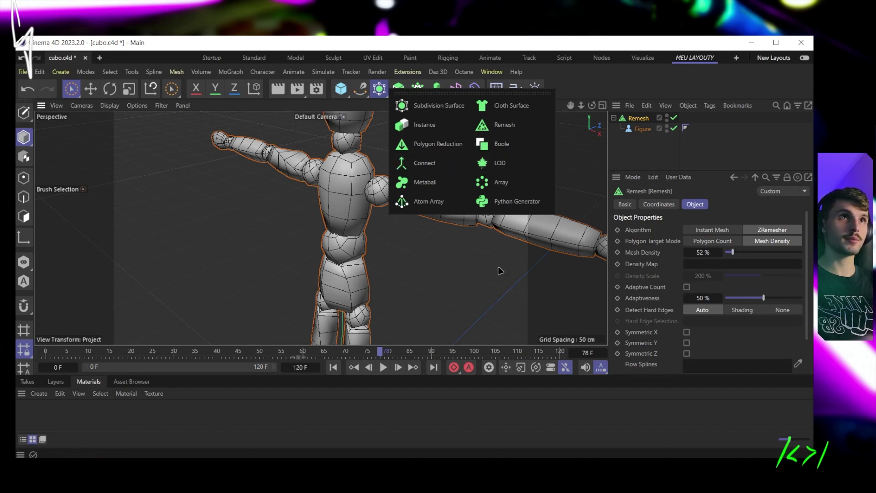
click(520, 150)
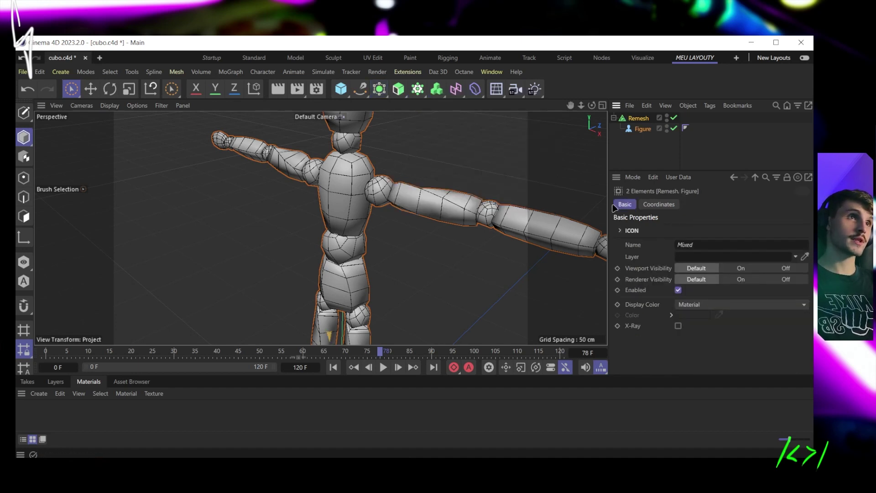
Step: Add a 200 cm Cube and a 100 cm Sphere to the scene
click(340, 89)
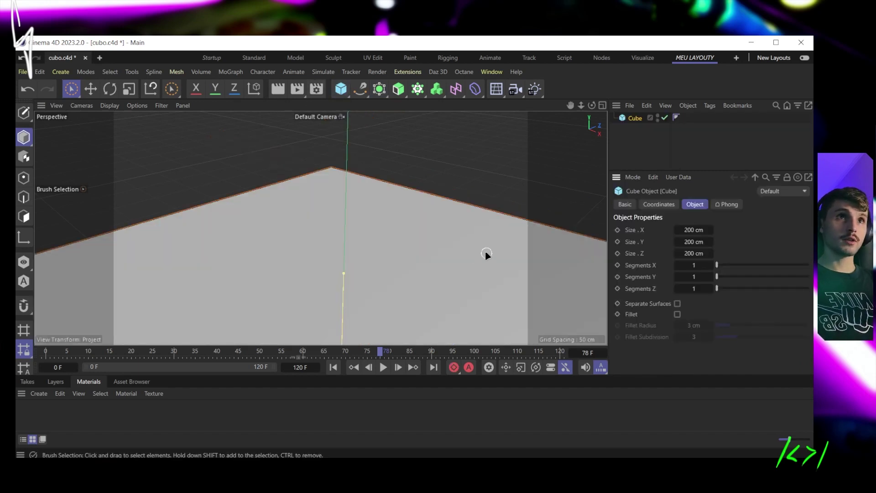
key(h)
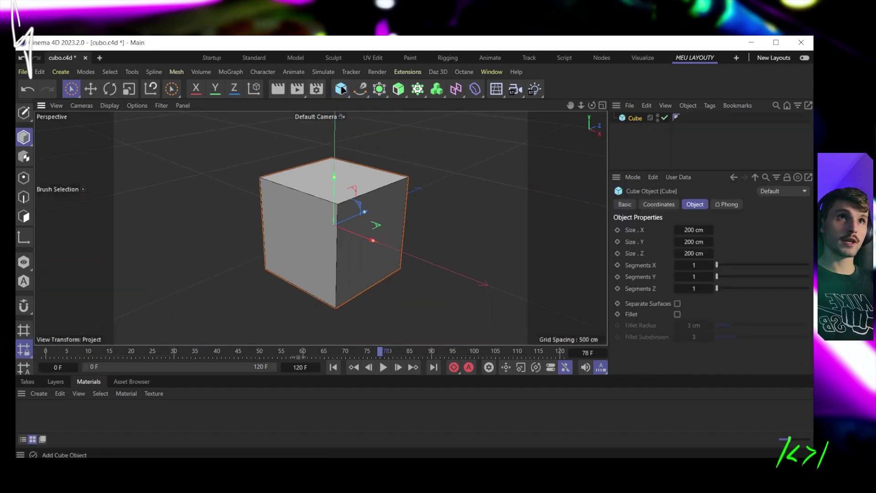
click(341, 88)
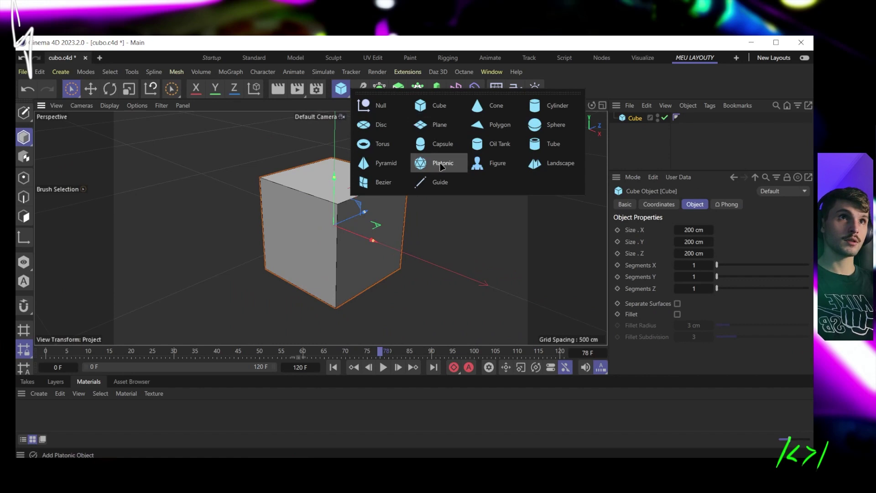
click(552, 132)
alt+drag(426, 225, 361, 256)
Step: Add a Boole generator and nest the Cube and Sphere under it
click(379, 88)
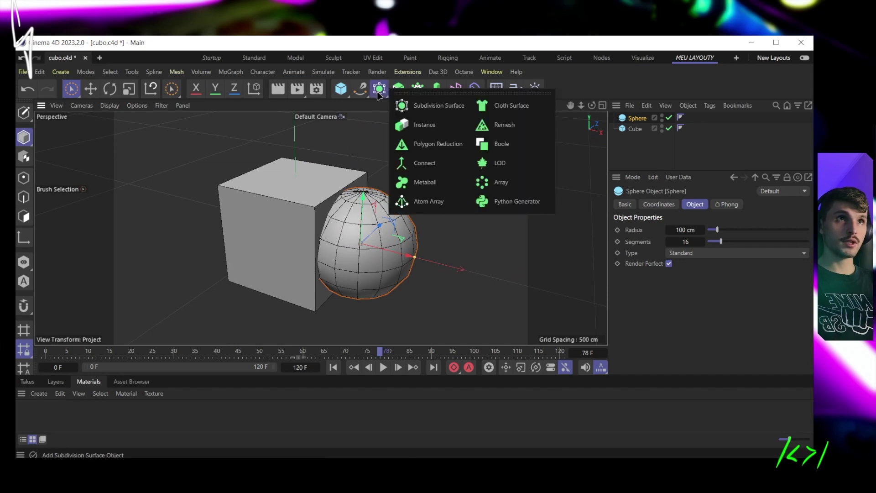
click(500, 144)
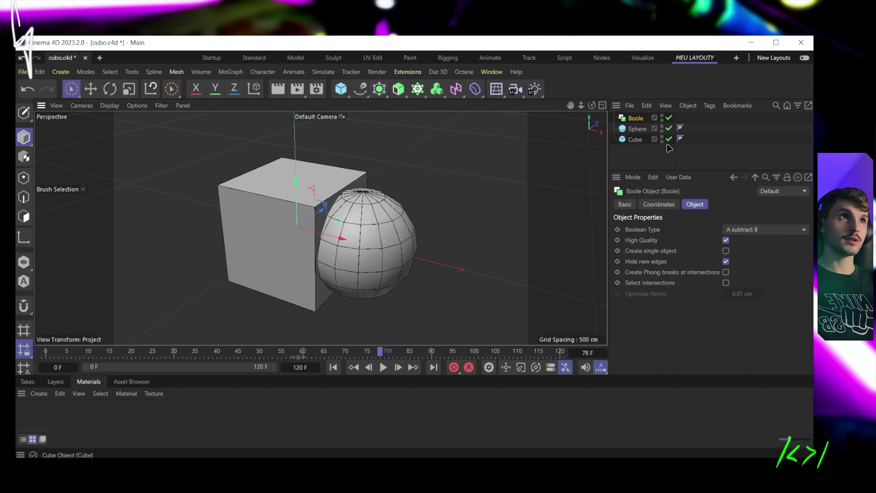
drag(643, 131, 638, 125)
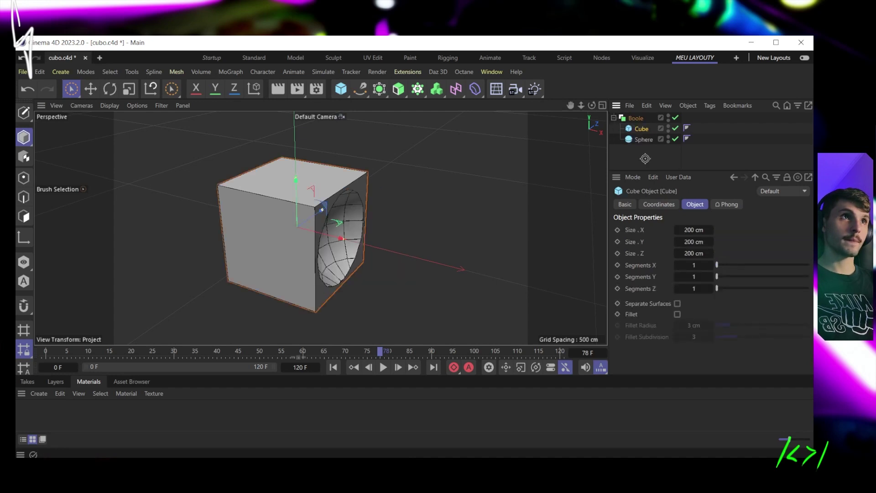
click(465, 150)
alt+drag(465, 151, 403, 239)
Step: Slide the Sphere along X into the cube's side to carve a rounded cavity
click(643, 139)
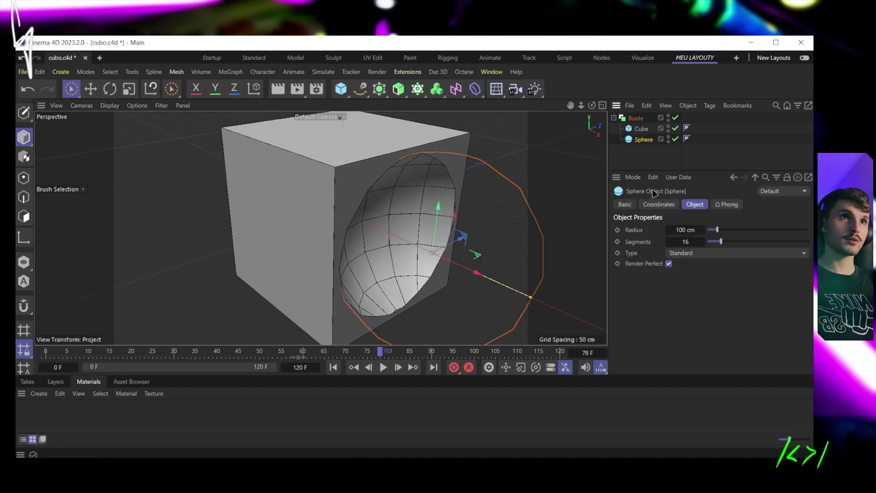
alt+drag(538, 219, 505, 224)
drag(489, 264, 168, 215)
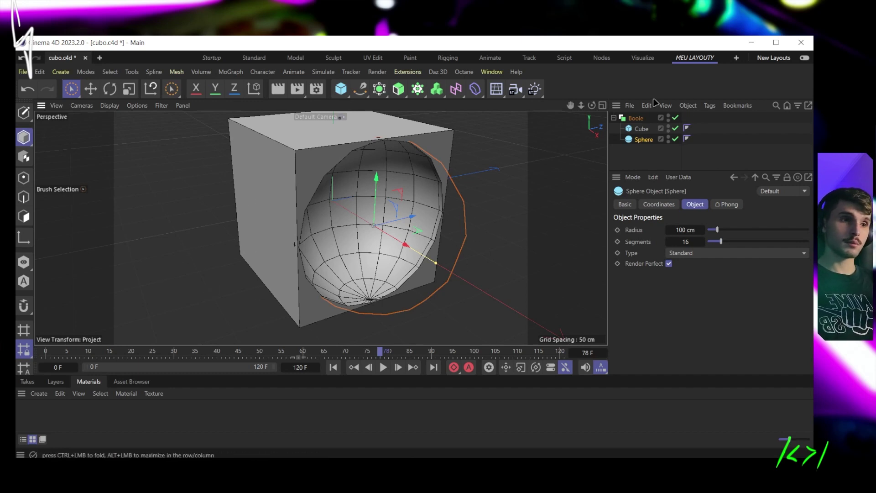
click(379, 88)
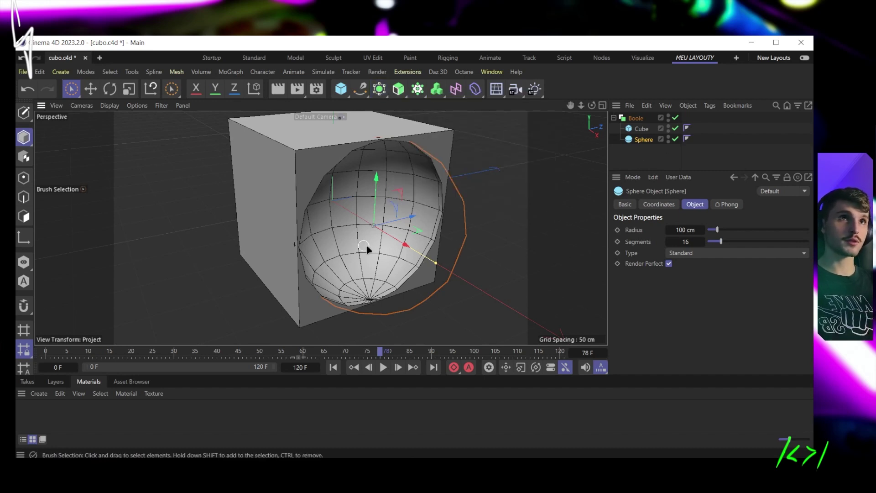
alt+drag(368, 249, 415, 251)
click(635, 119)
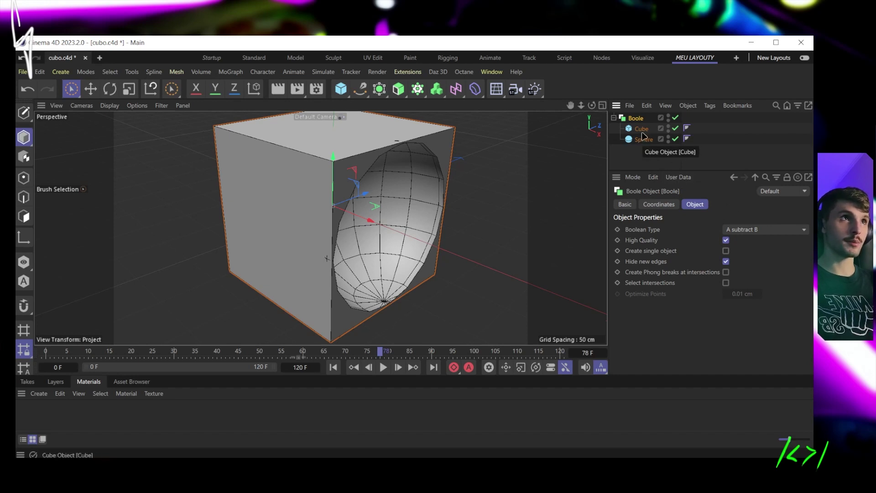
Step: Switch the Boolean Type to A union B, then to A intersect B
click(781, 232)
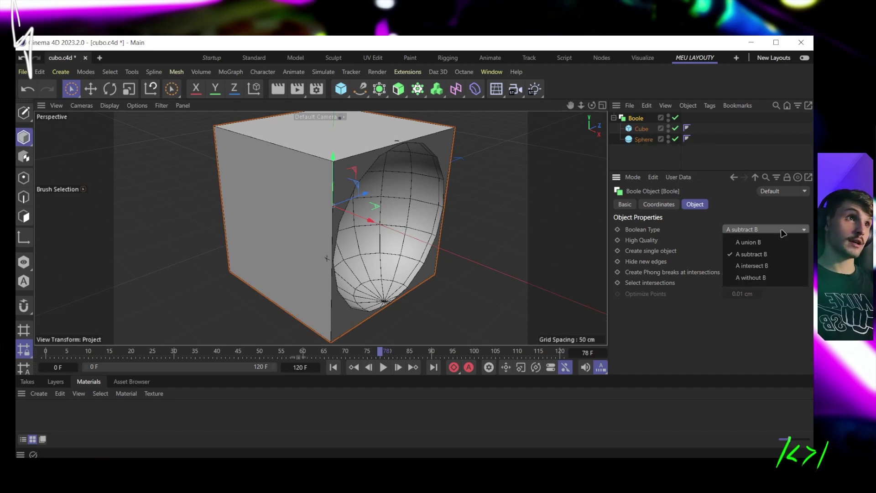
click(748, 242)
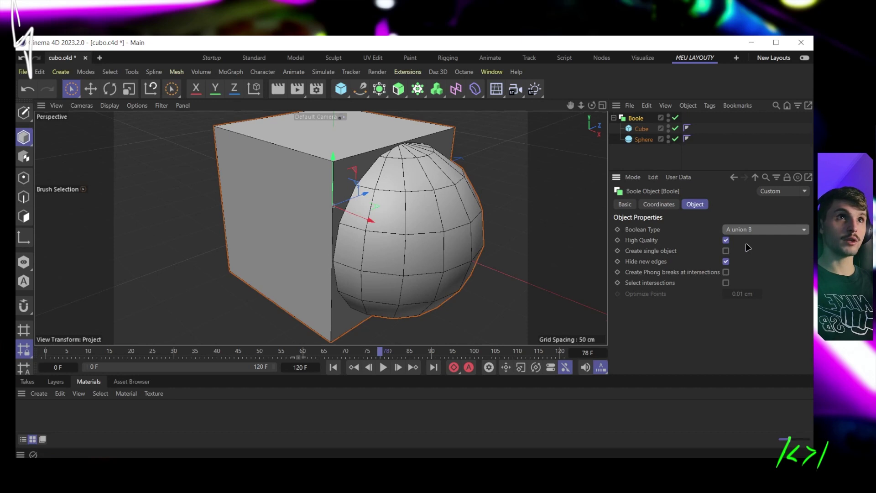
click(755, 231)
click(756, 265)
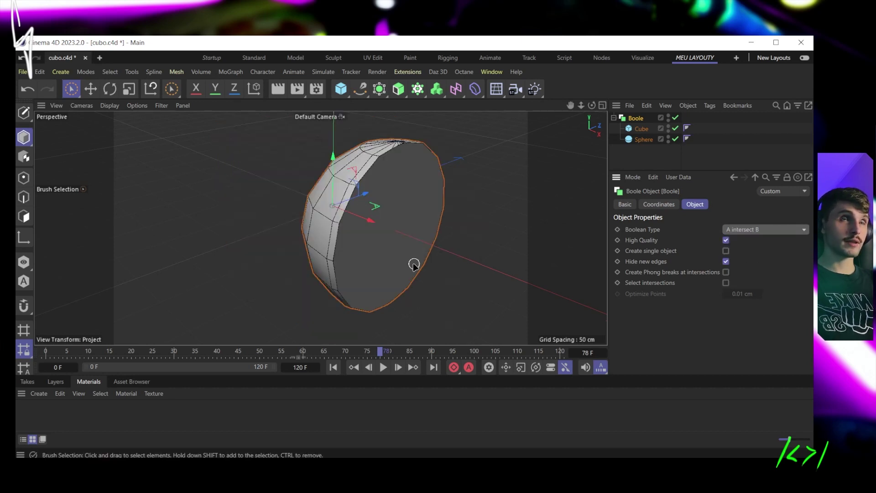
alt+drag(343, 247, 430, 248)
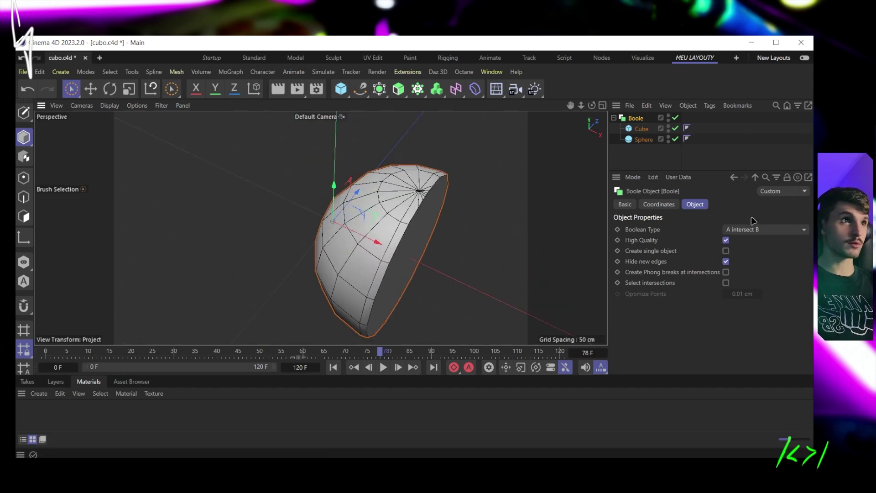
Step: Set the Boolean Type to A without B and inspect the holed cube
click(775, 230)
click(750, 278)
alt+drag(473, 299, 395, 188)
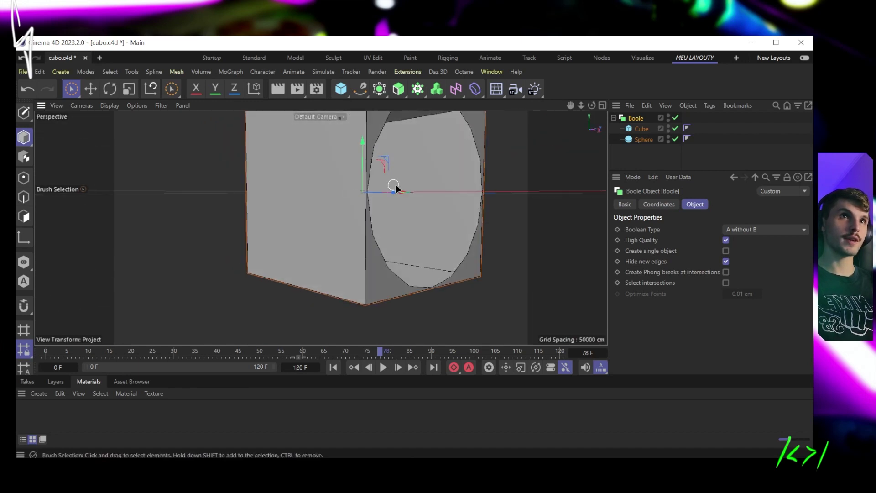
alt+drag(398, 156, 481, 226)
scroll(405, 244, up, 5)
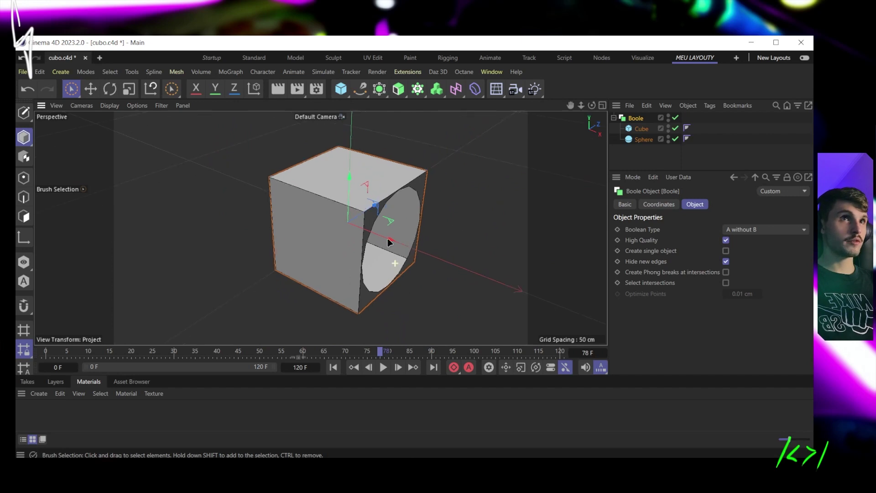
Step: Delete the Boole, Cube and Sphere together
drag(669, 166, 641, 124)
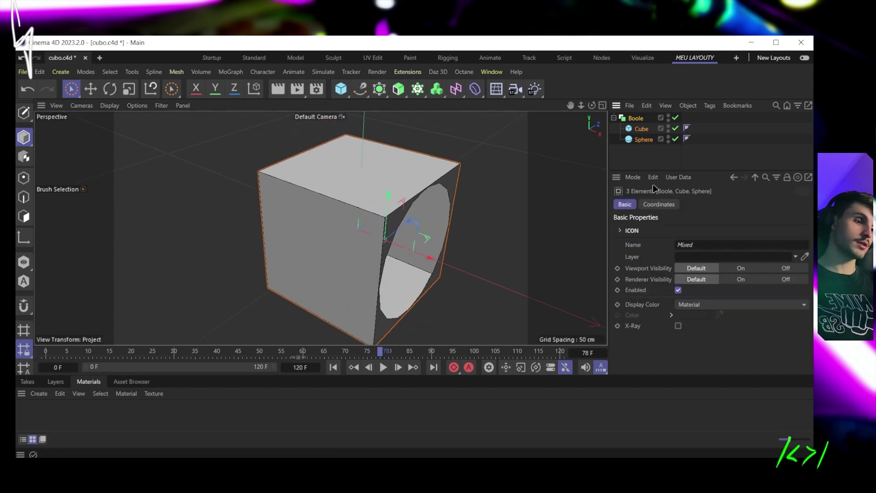
key(Delete)
click(379, 89)
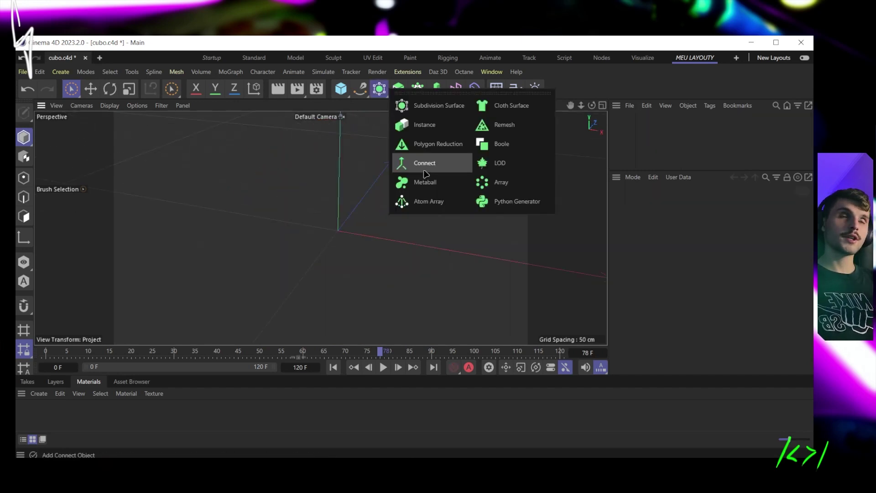
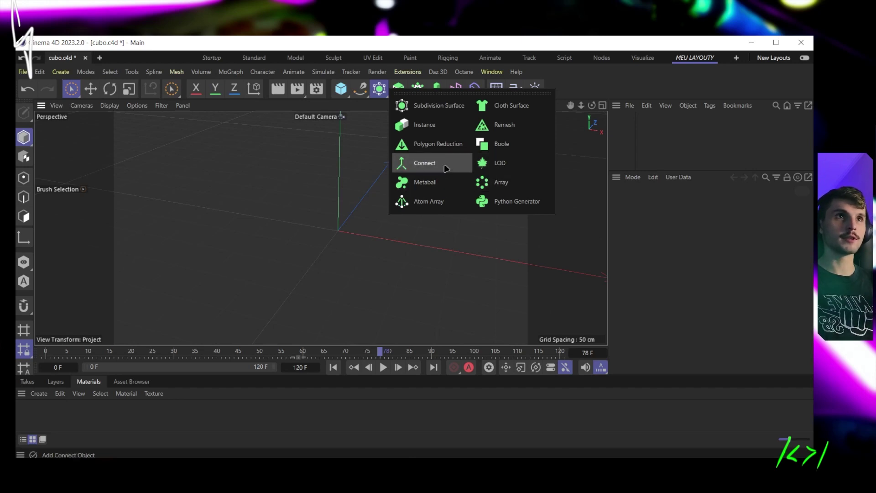
Step: Add a Metaball and two spheres, and place both spheres under the Metaball
click(425, 182)
alt+drag(326, 244, 365, 151)
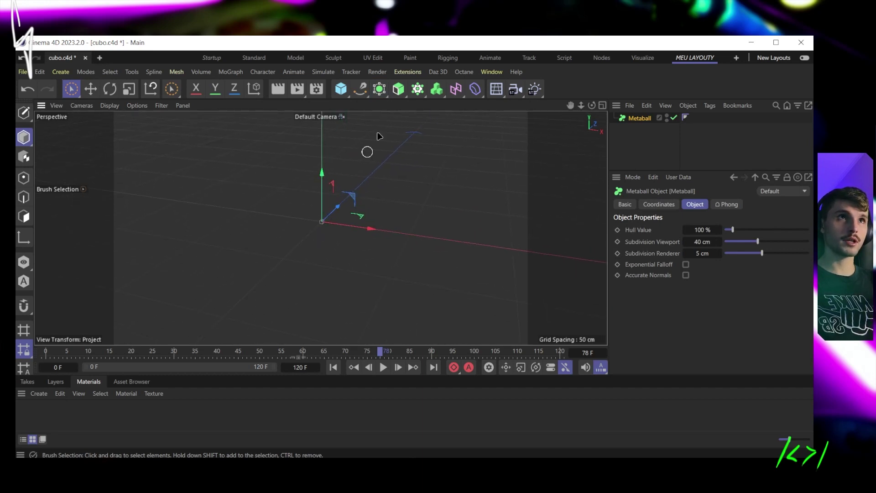
click(340, 88)
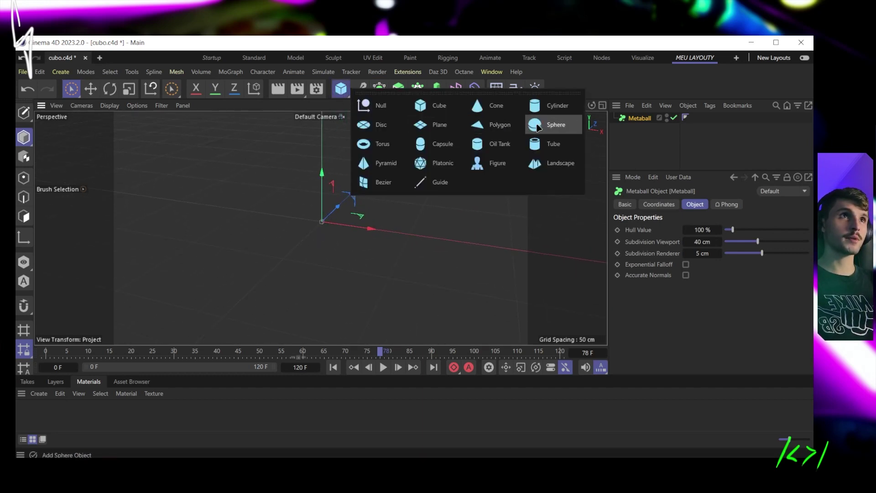
click(540, 127)
scroll(440, 189, down, 5)
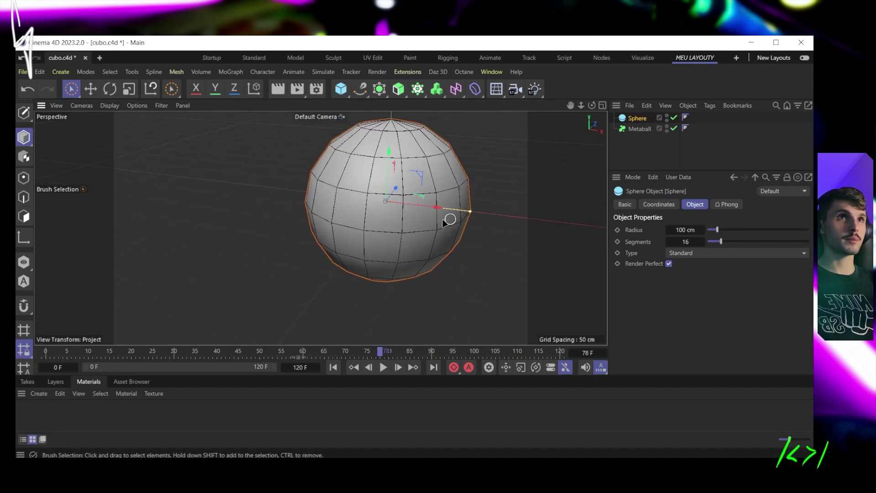
alt+middle_drag(445, 218, 344, 221)
ctrl+drag(344, 222, 460, 234)
scroll(370, 237, down, 3)
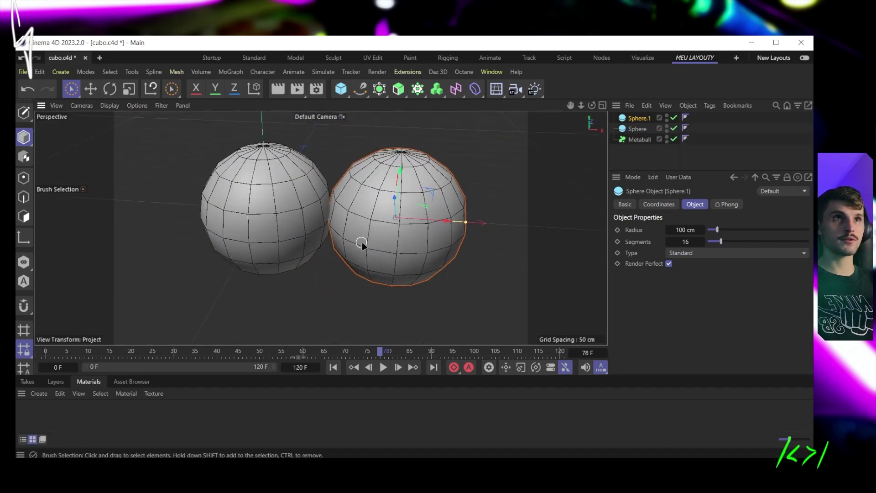
click(644, 129)
ctrl+click(645, 119)
drag(644, 140, 644, 141)
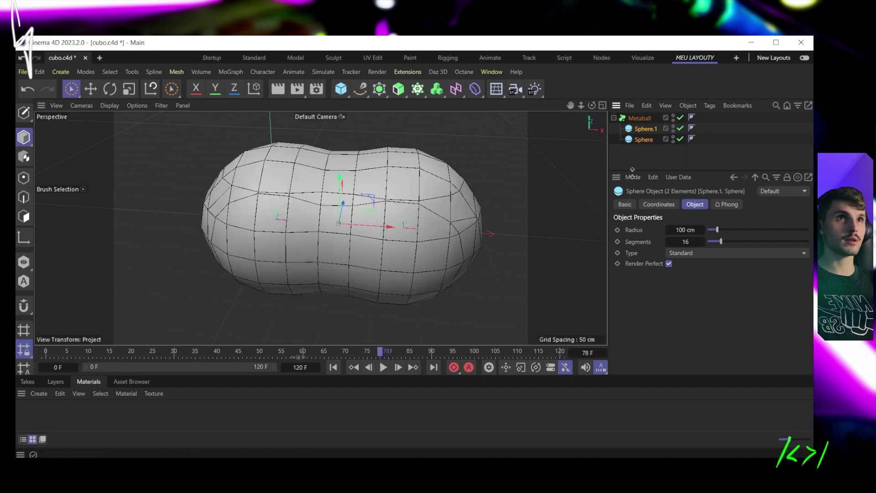
Step: Move the first sphere left to stretch the blob and raise both spheres' segments, Sphere.1 to 58
click(532, 212)
click(644, 139)
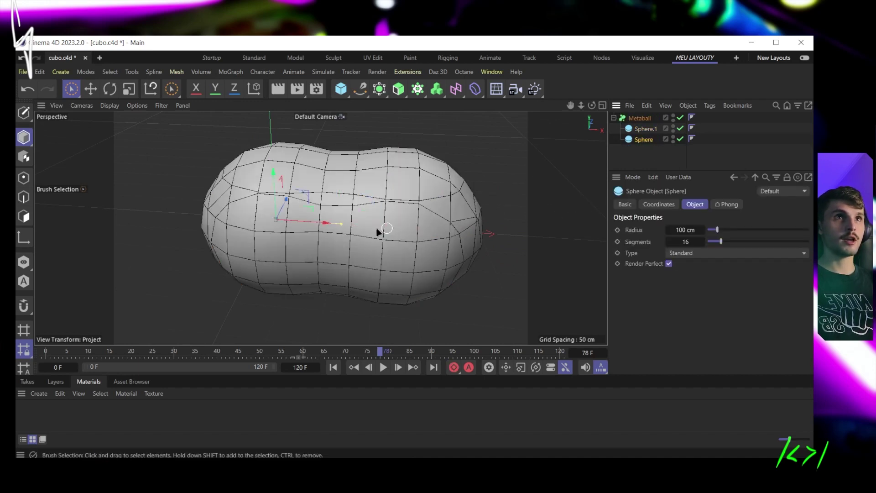
drag(317, 223, 410, 192)
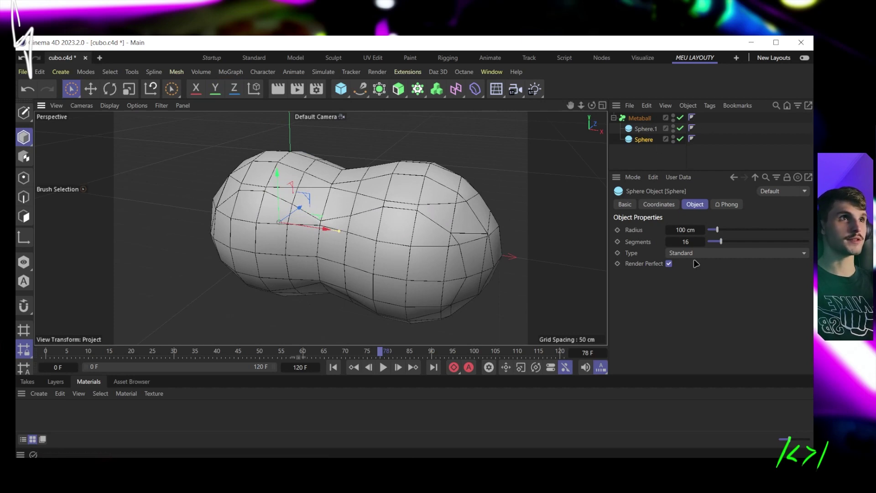
drag(686, 242, 713, 241)
click(645, 129)
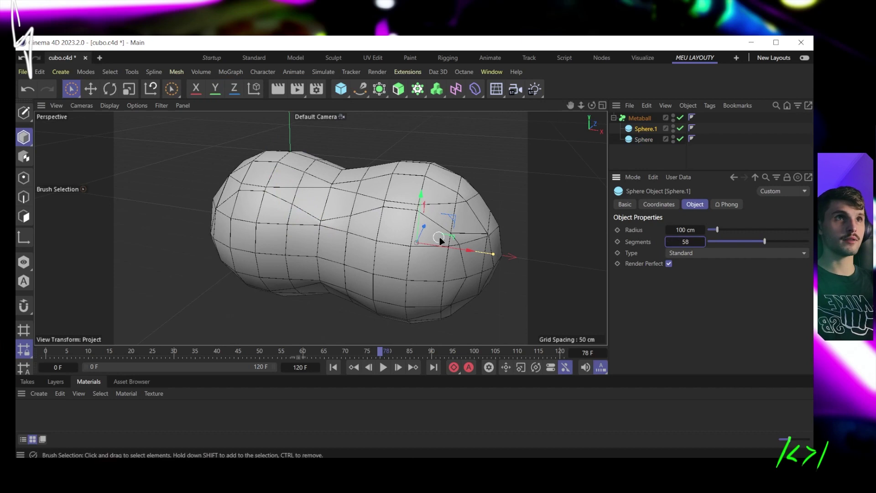
alt+drag(440, 239, 566, 140)
Step: Lower the Metaball's subdivision values for a finer mesh and select the Metaball with both spheres
click(639, 118)
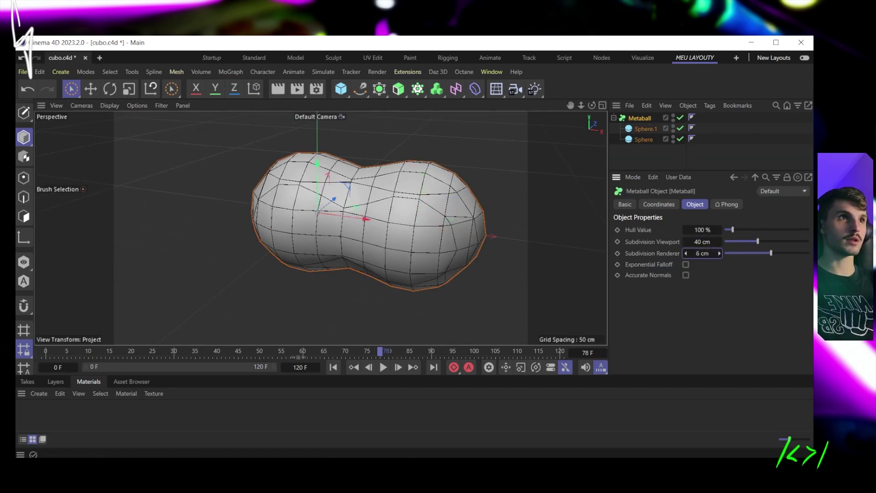
drag(702, 253, 678, 241)
alt+drag(292, 232, 522, 177)
middle_click(628, 120)
Step: Add an Array with a Cube under it to make a ring of cubes, then delete both
click(398, 88)
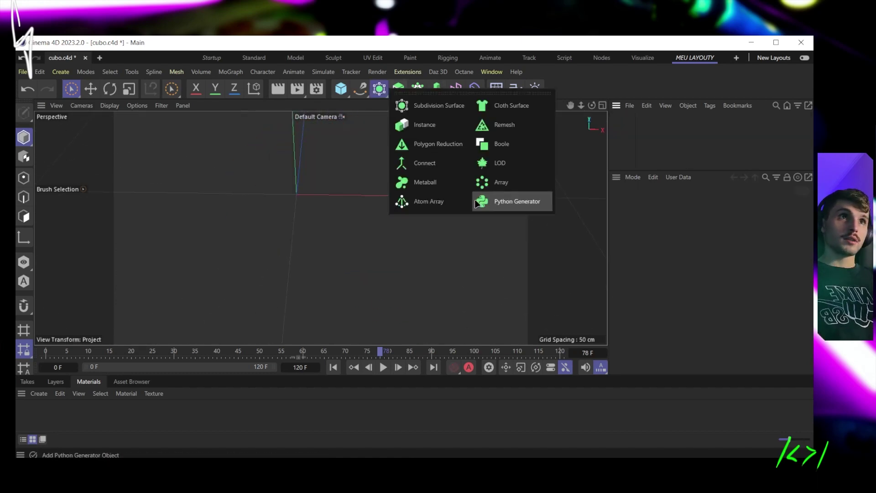
click(502, 179)
alt+drag(322, 210, 353, 214)
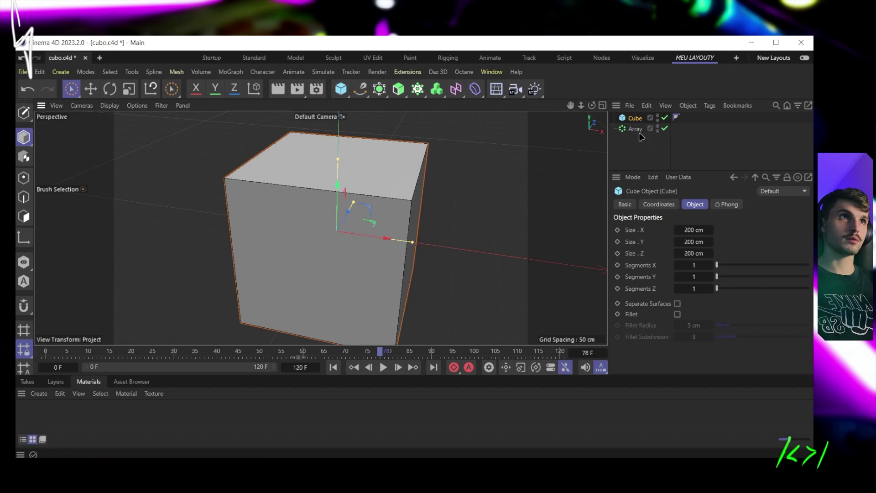
drag(634, 117, 635, 129)
scroll(557, 251, down, 5)
alt+drag(429, 275, 409, 302)
key(ctrl+a)
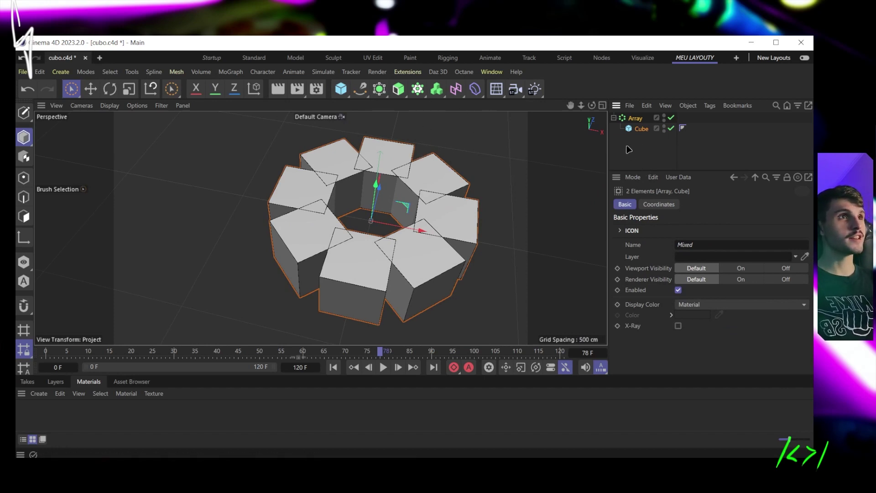
key(Delete)
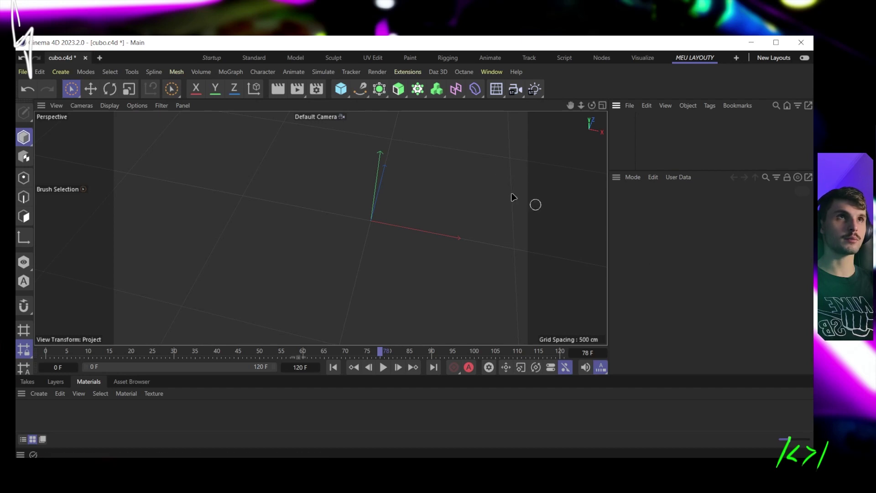
Step: Add an Atom Array and parent a new Cube under it
click(379, 97)
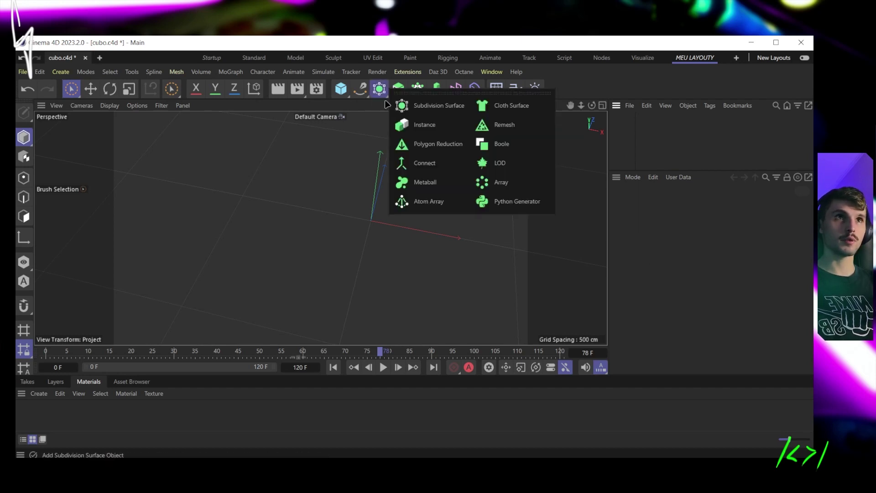
click(507, 123)
alt+drag(410, 243, 370, 142)
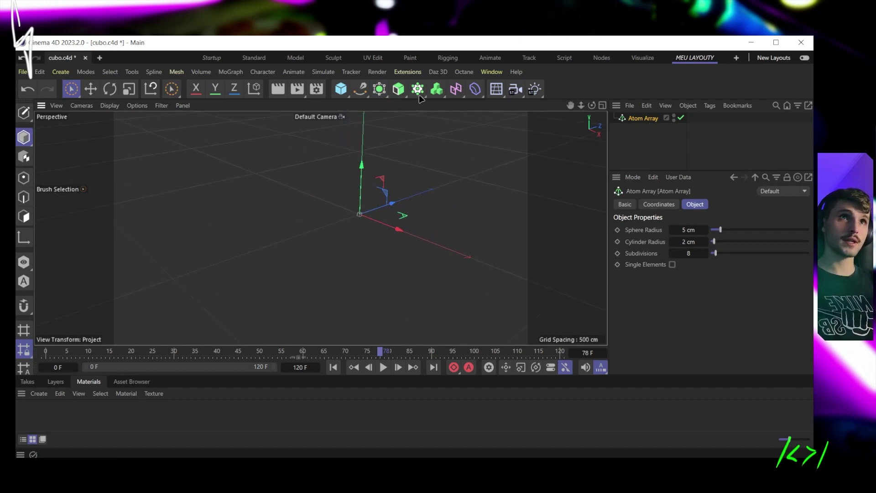
click(341, 89)
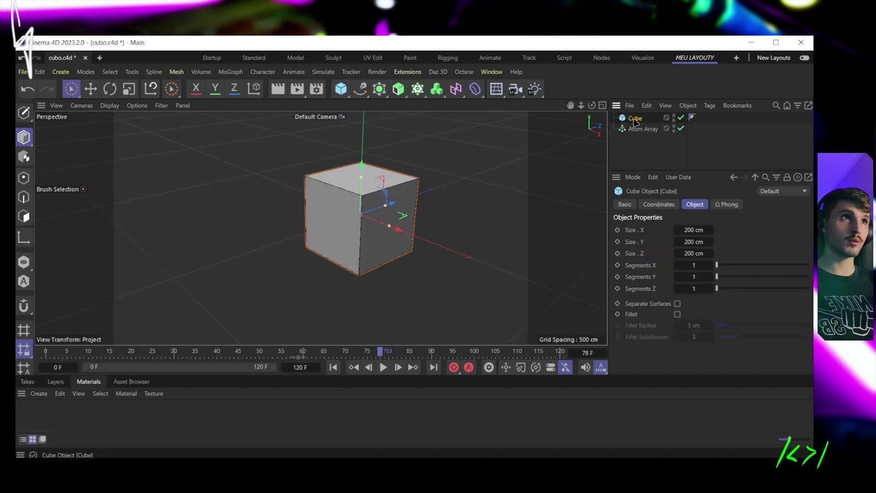
drag(641, 130, 641, 129)
scroll(360, 201, up, 5)
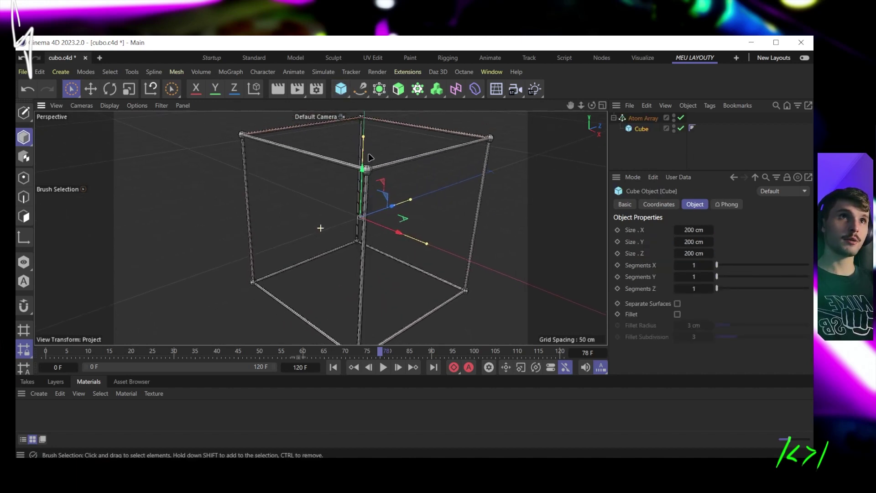
scroll(365, 172, up, 5)
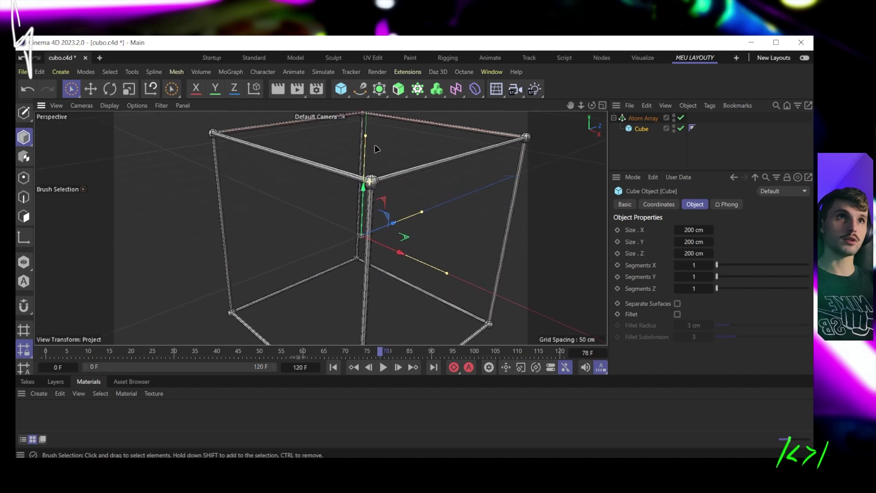
scroll(381, 192, up, 8)
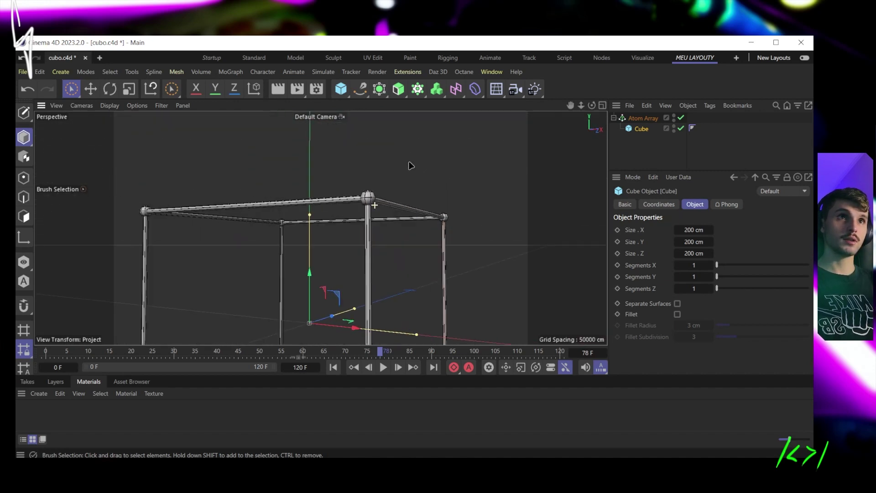
scroll(400, 137, down, 15)
Step: Set the Atom Array's sphere radius to 14 cm, inspect the corner spheres, then delete Atom Array and Cube
click(643, 118)
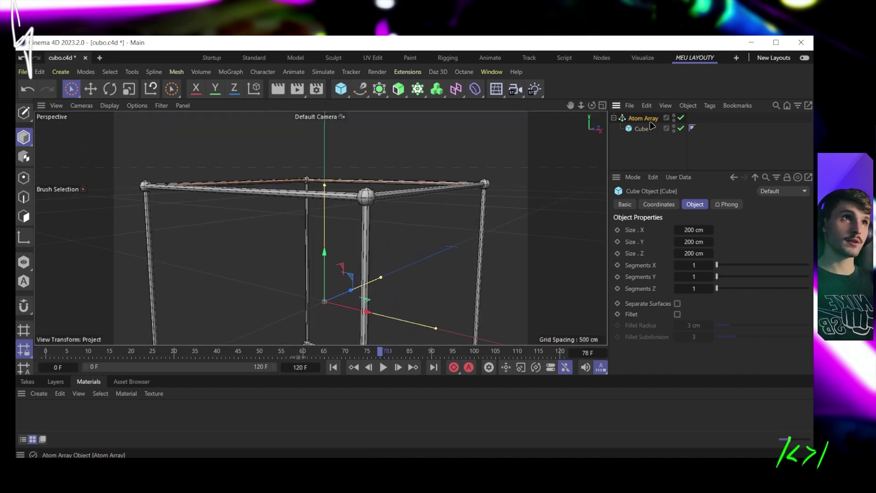
drag(690, 231, 675, 241)
scroll(400, 225, down, 5)
alt+drag(378, 204, 455, 210)
scroll(414, 248, up, 3)
alt+drag(414, 249, 441, 228)
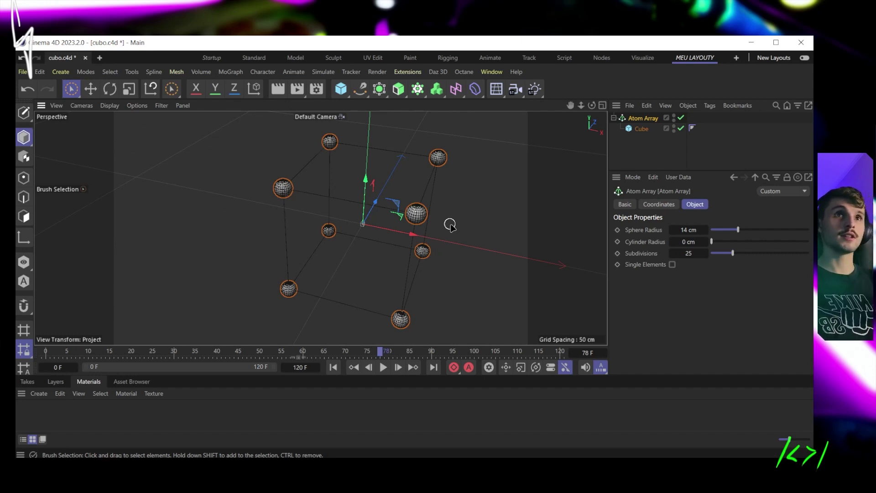
alt+drag(451, 227, 406, 219)
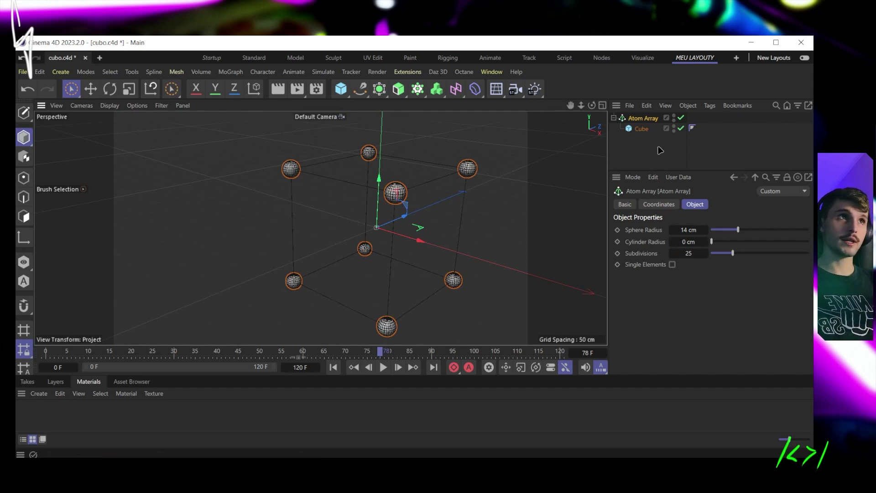
drag(651, 141, 635, 106)
key(Delete)
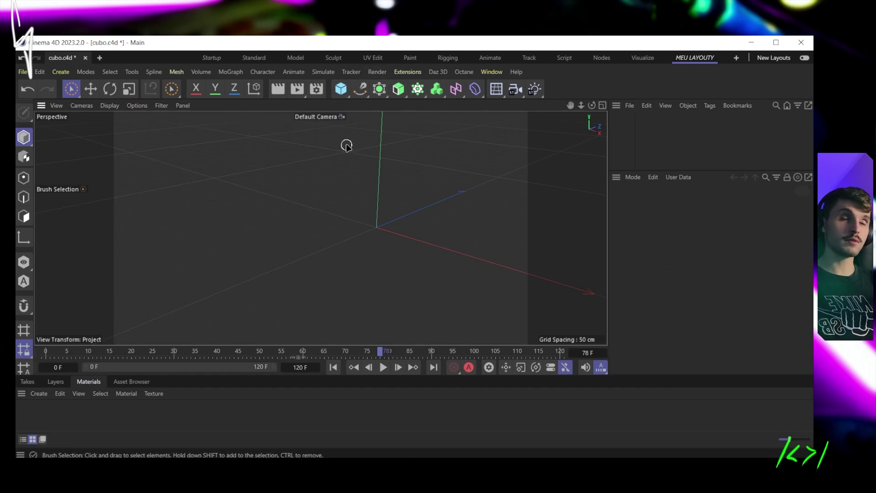
Step: Add a 200 cm radius Circle spline on the XY plane
click(379, 88)
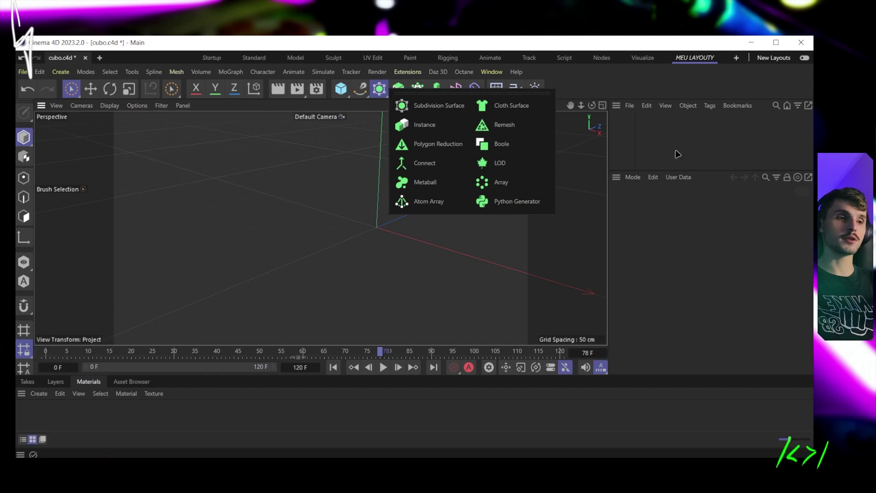
click(594, 148)
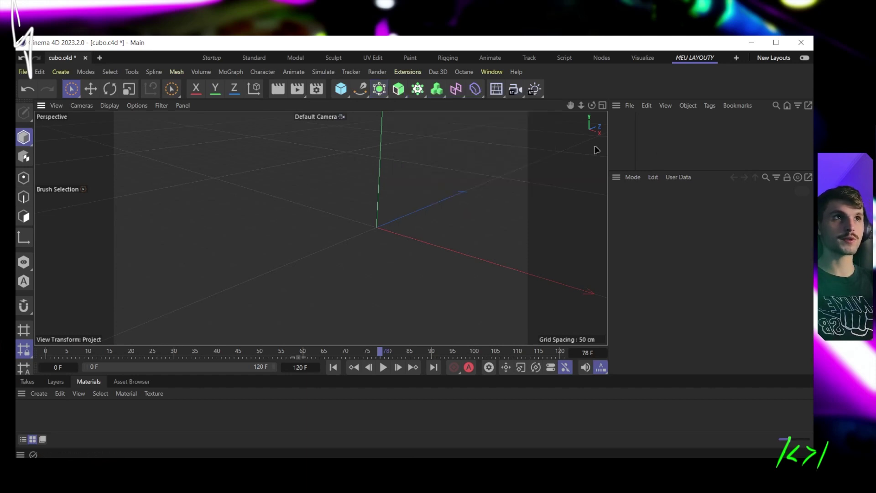
click(398, 88)
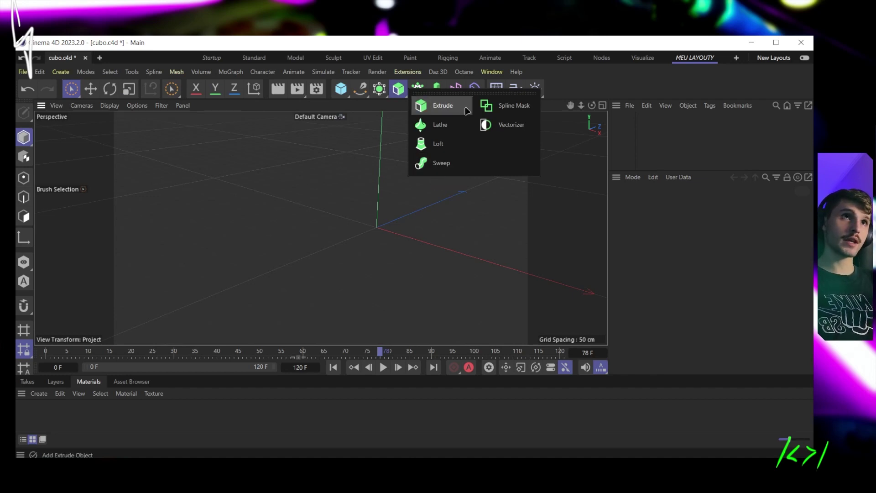
click(360, 88)
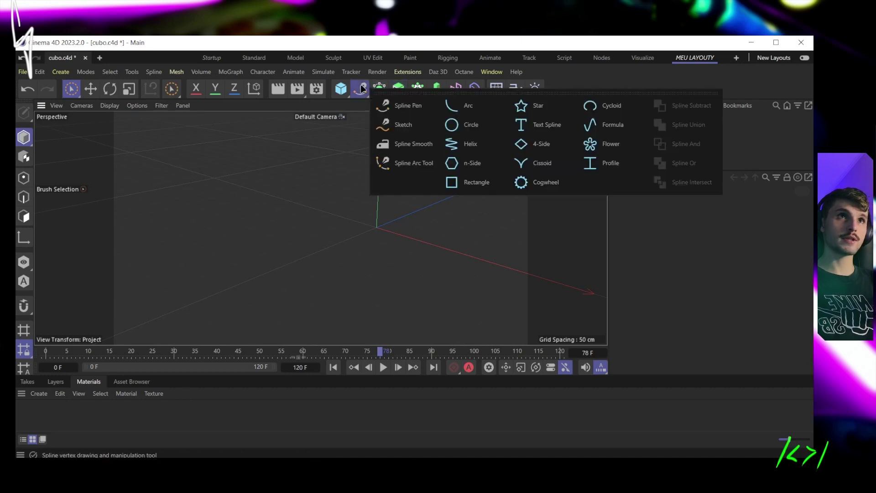
click(477, 131)
alt+drag(476, 149, 378, 236)
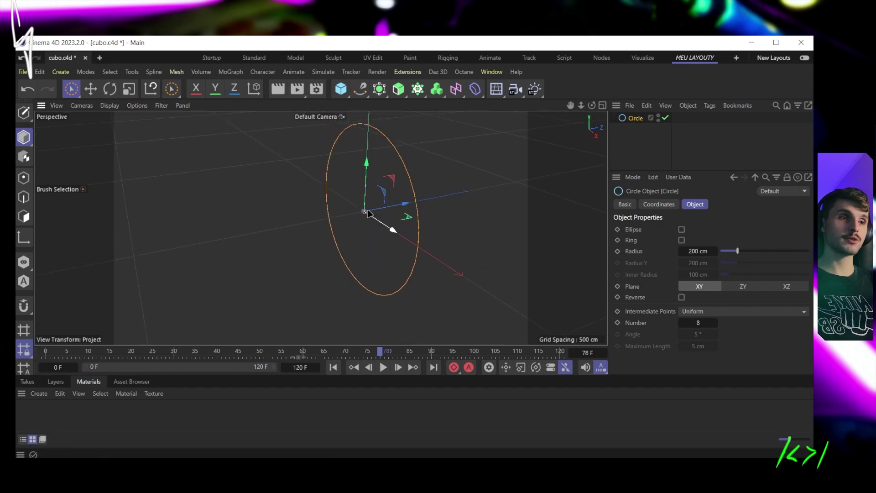
alt+drag(453, 195, 436, 234)
alt+middle_drag(420, 247, 419, 236)
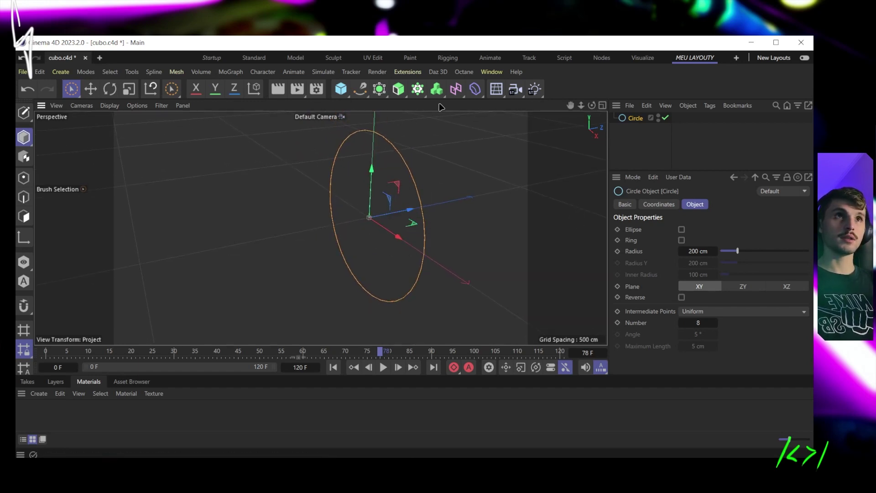
Step: Put the Circle inside an Extrude and set its Offset to 432 cm with 11 subdivisions
click(397, 91)
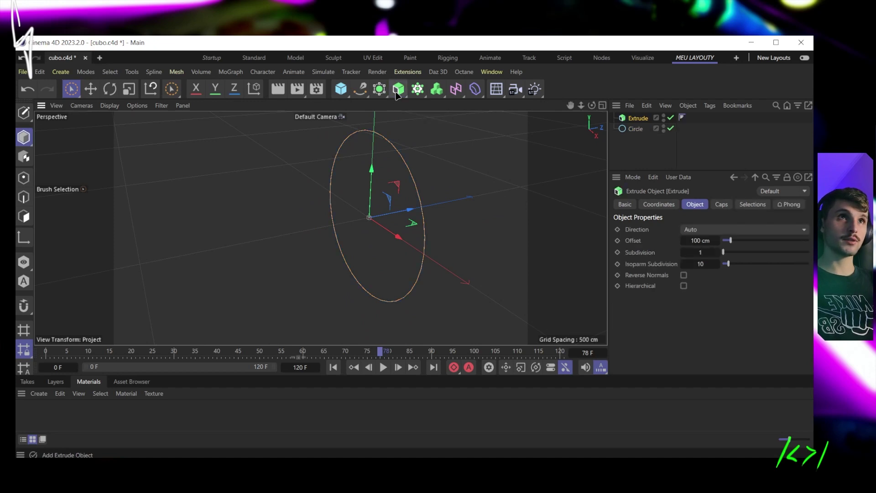
drag(634, 128, 638, 121)
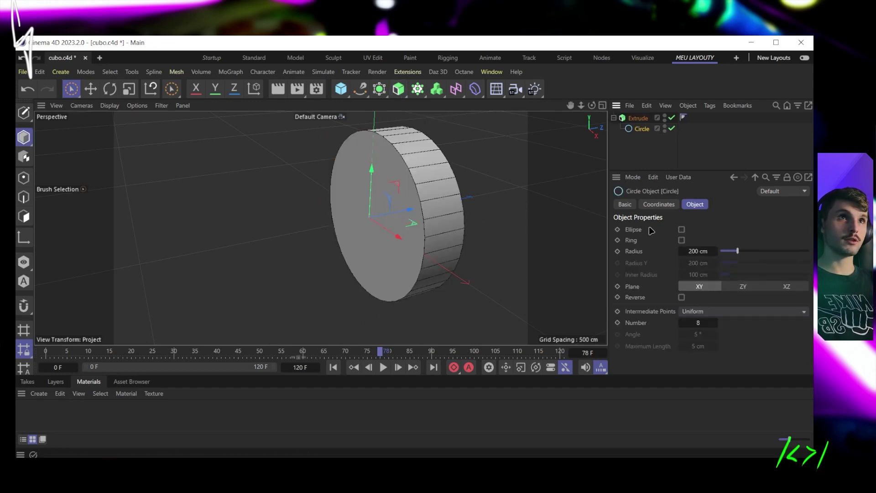
alt+drag(426, 195, 395, 269)
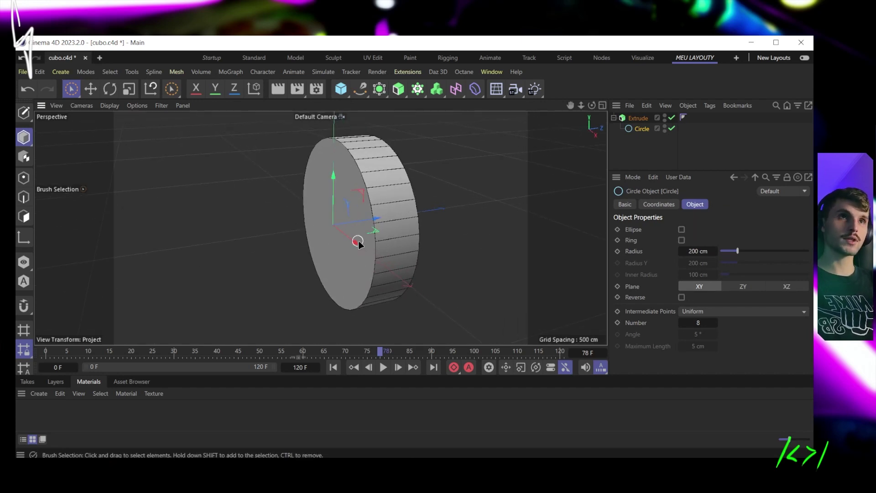
scroll(348, 193, up, 5)
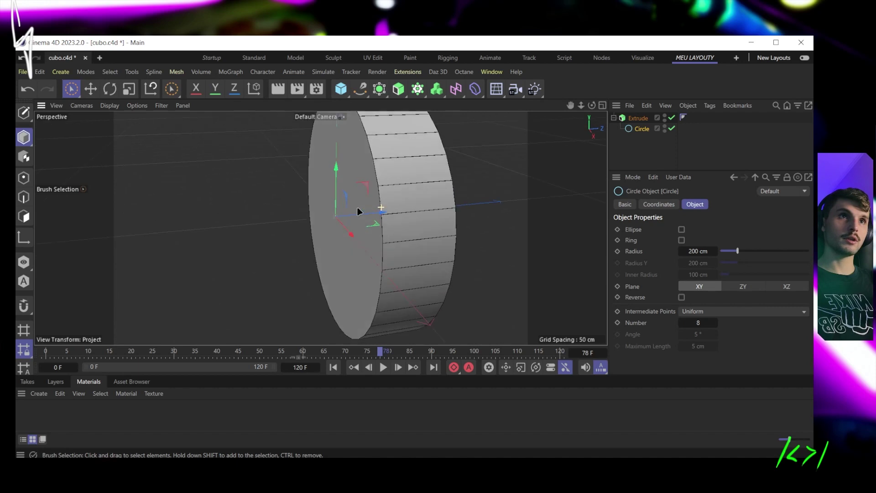
alt+drag(357, 210, 383, 201)
scroll(383, 228, down, 3)
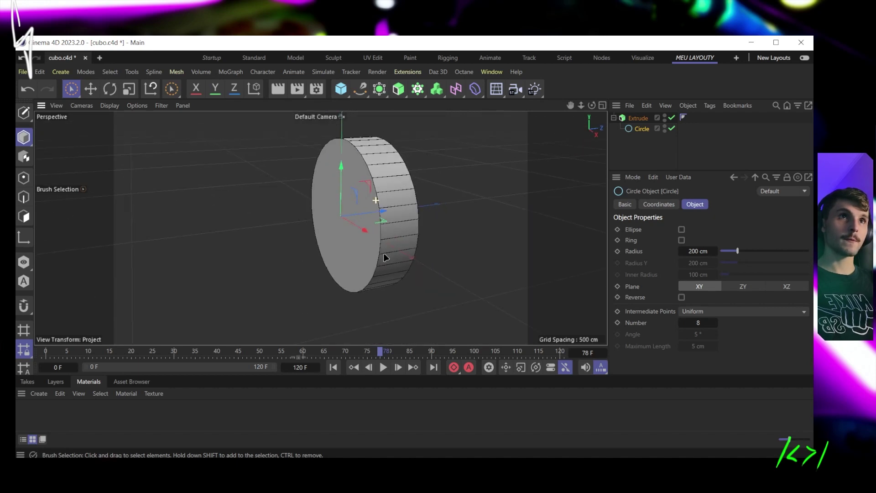
click(638, 117)
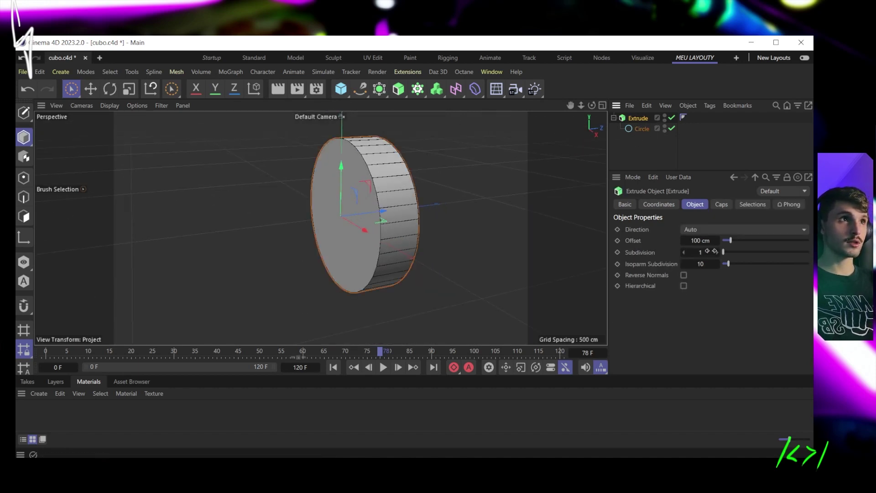
drag(712, 241, 711, 276)
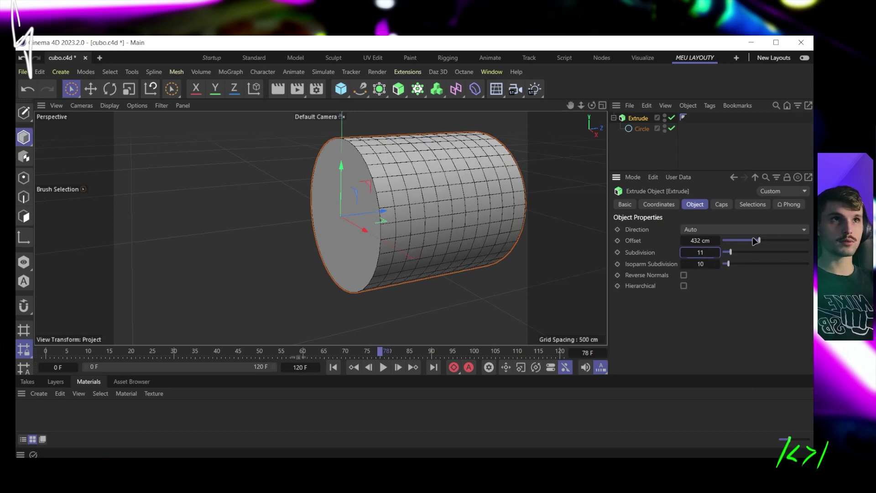
click(720, 205)
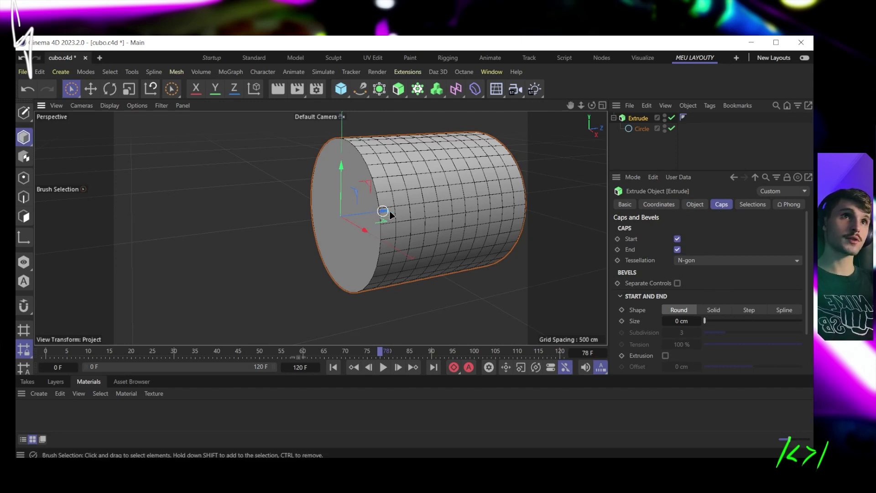
Step: Set the Extrude caps' bevel Size to 48.69 cm with Subdivision 1 for a flat chamfer
mouse_move(385, 211)
alt+mouse_down()
mouse_move(381, 225)
mouse_move(383, 215)
alt+mouse_up()
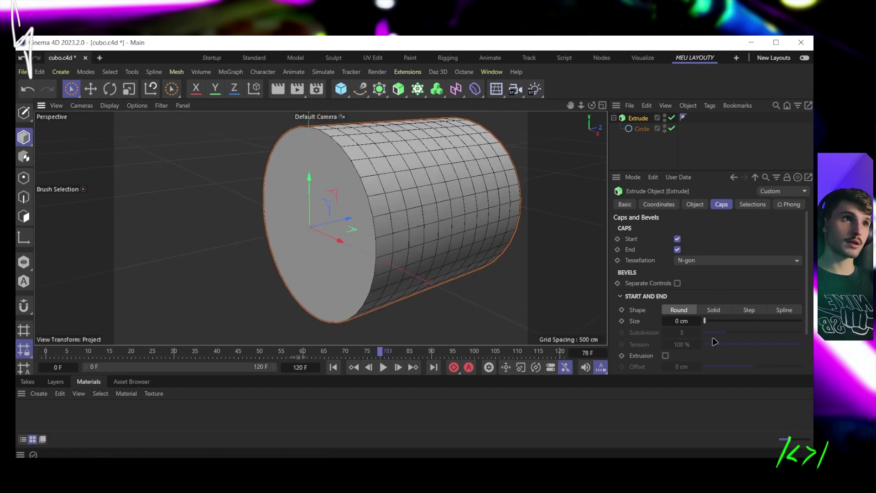
mouse_move(684, 322)
mouse_down()
mouse_move(785, 322)
mouse_move(684, 330)
mouse_up()
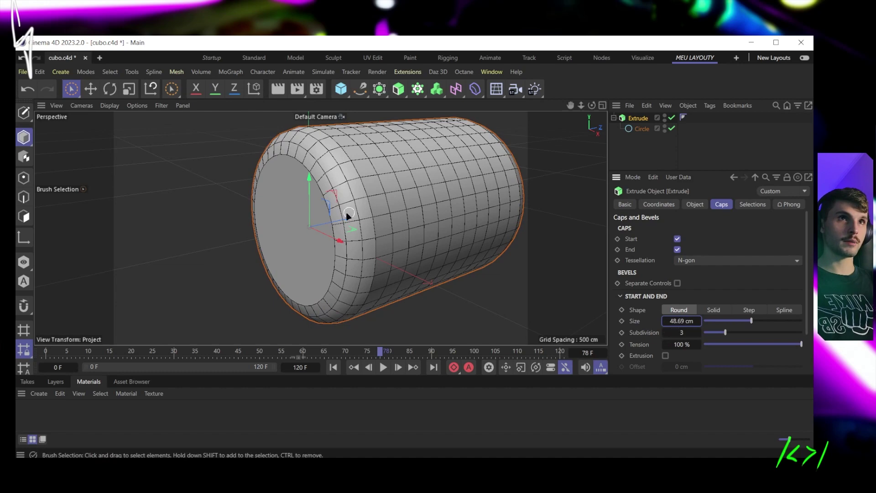
alt+drag(344, 211, 347, 255)
drag(678, 334, 666, 334)
alt+drag(425, 264, 482, 227)
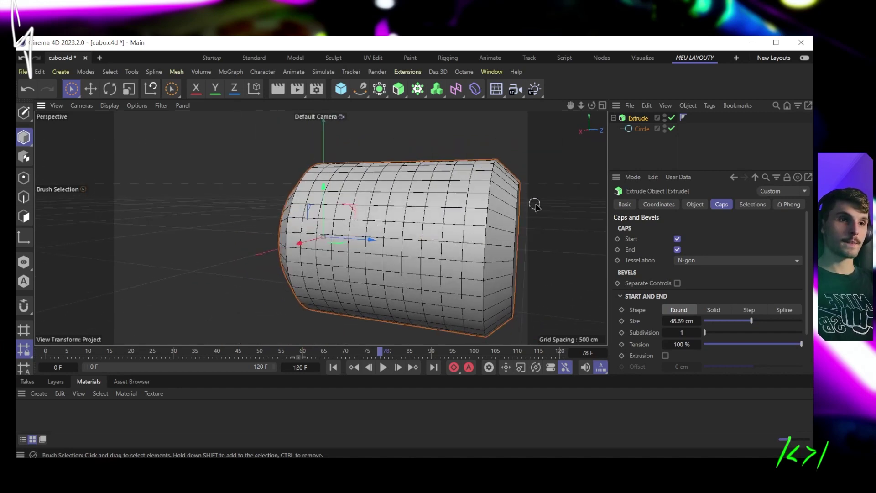
alt+drag(445, 197, 347, 182)
Step: Select the Circle spline and check its evenly segmented rim, Uniform with Number 8
click(333, 156)
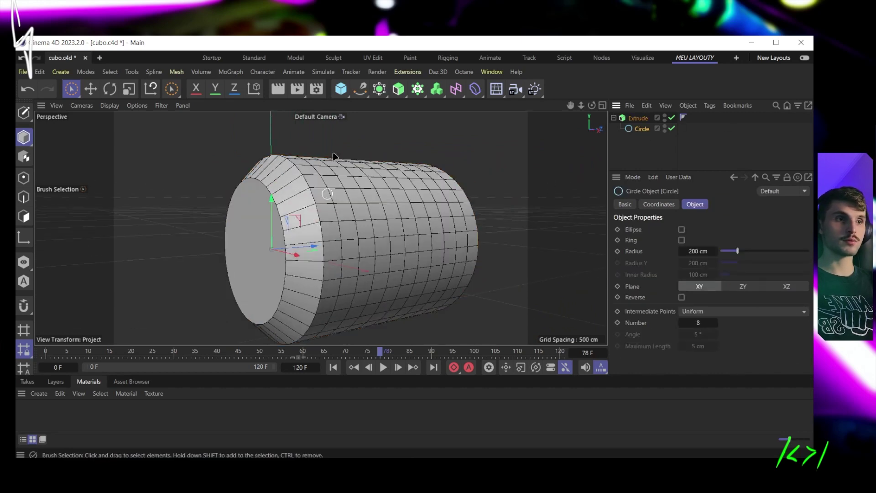
alt+drag(387, 260, 415, 254)
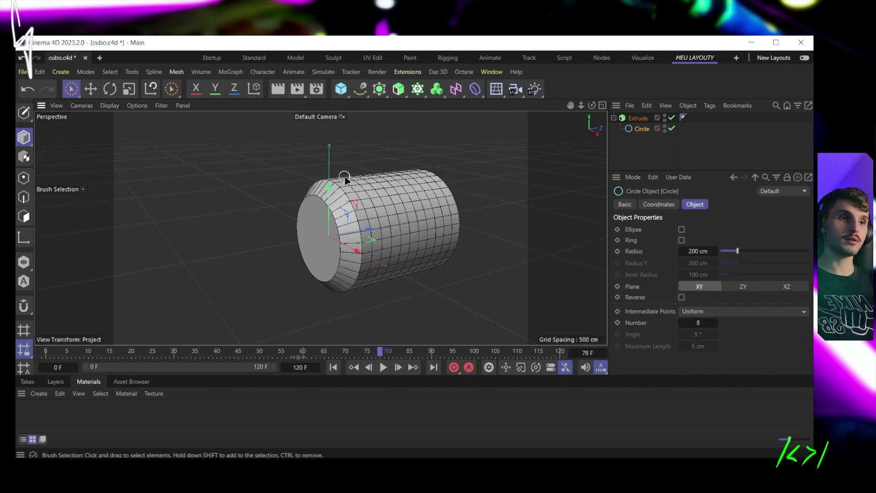
alt+drag(365, 214, 359, 241)
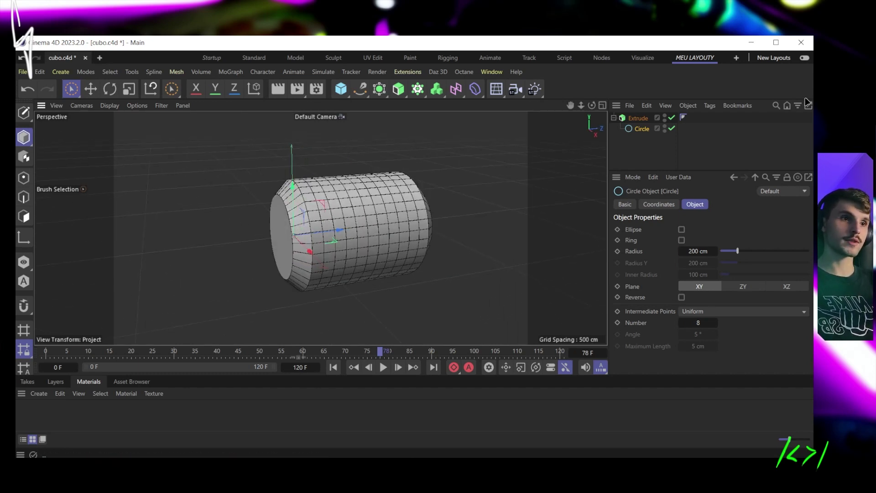
Step: Add a roughly 106 cm radius cylinder beside the extrusion with 8 height segments, and make it editable
click(341, 89)
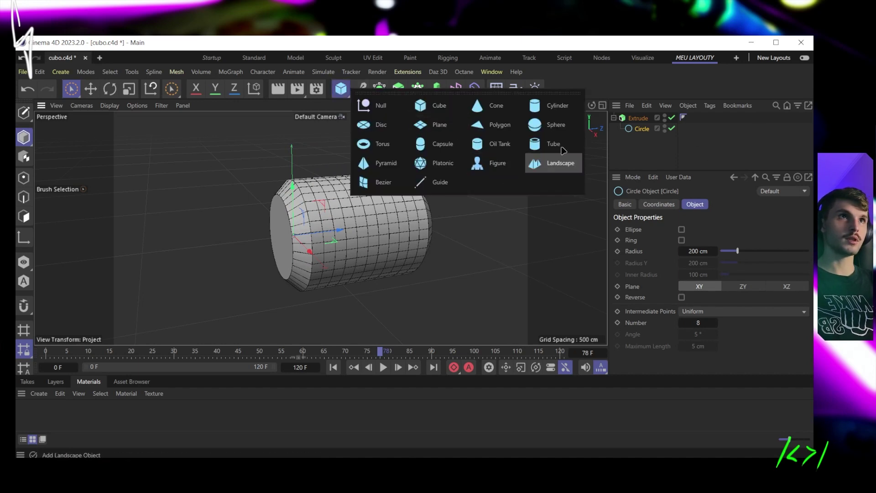
click(552, 105)
drag(342, 229, 524, 206)
key(o)
drag(374, 197, 402, 192)
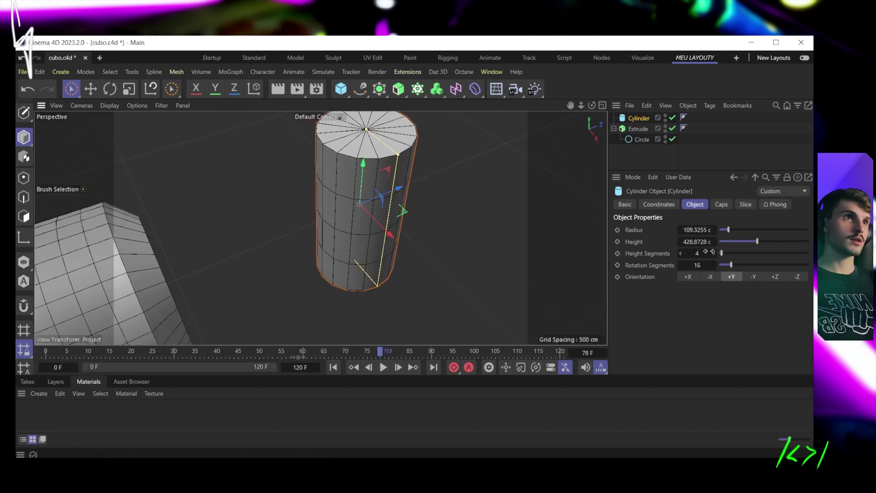
drag(714, 258, 717, 254)
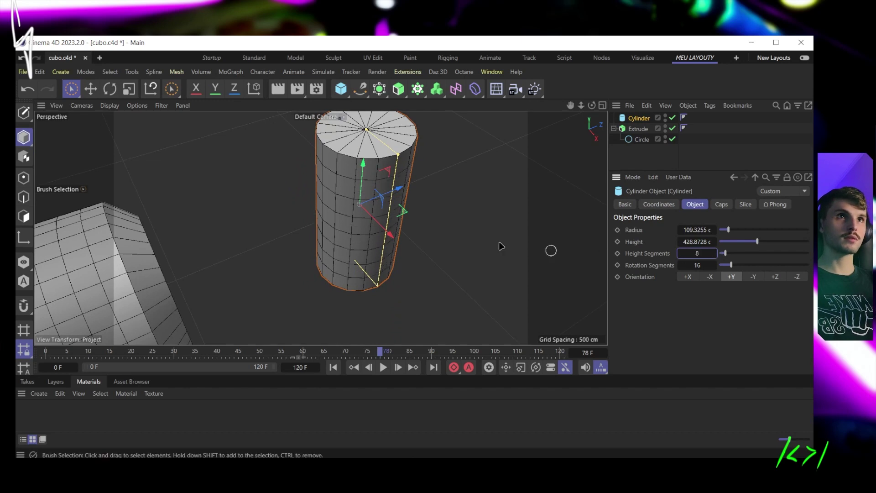
alt+drag(552, 248, 378, 187)
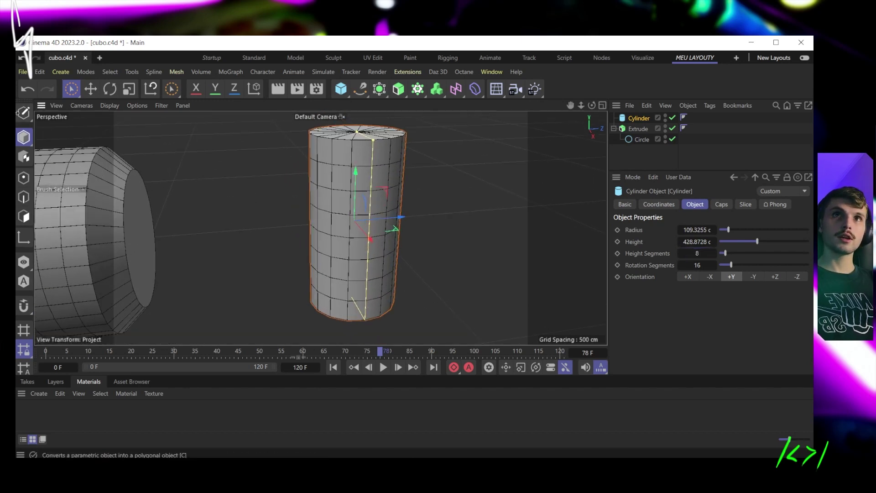
click(24, 112)
Step: In Edge mode, use Loop Selection (U~L) to select the cylinder's top rim edge loop
scroll(393, 123, up, 3)
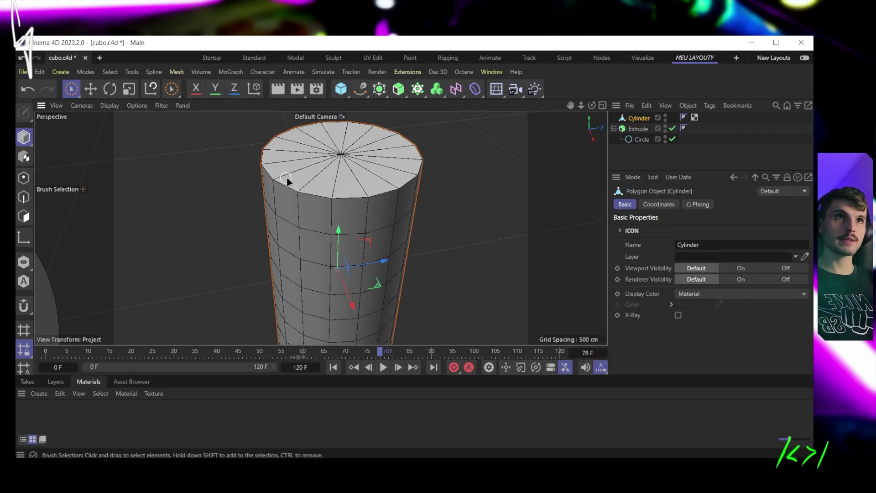
click(20, 205)
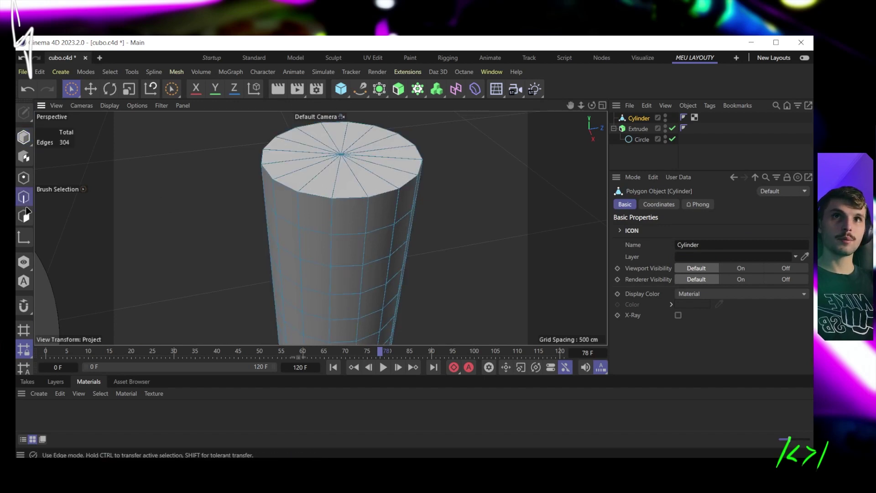
click(382, 193)
mouse_move(345, 198)
shift+mouse_down()
mouse_move(270, 195)
mouse_move(281, 185)
mouse_move(272, 198)
mouse_move(248, 163)
shift+mouse_up()
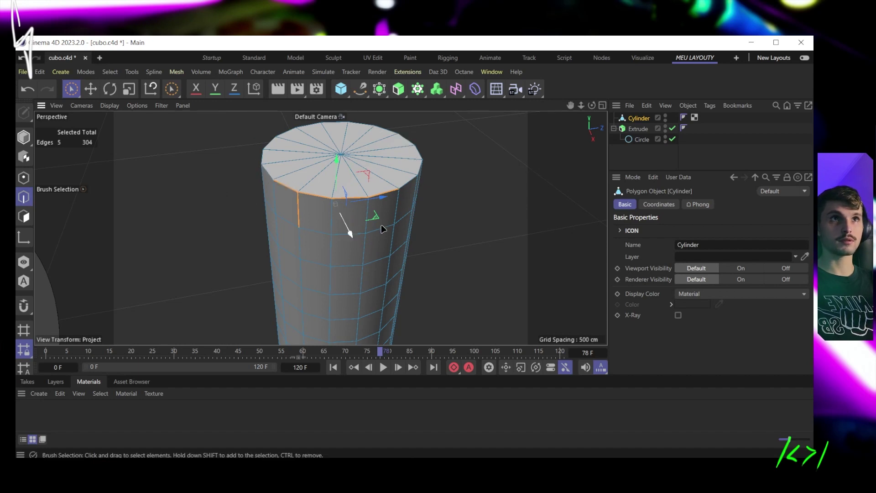
click(437, 139)
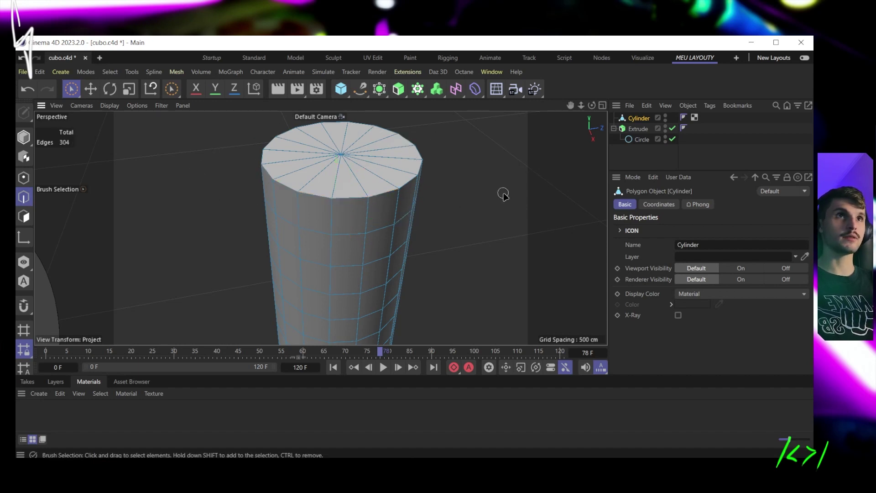
key(u)
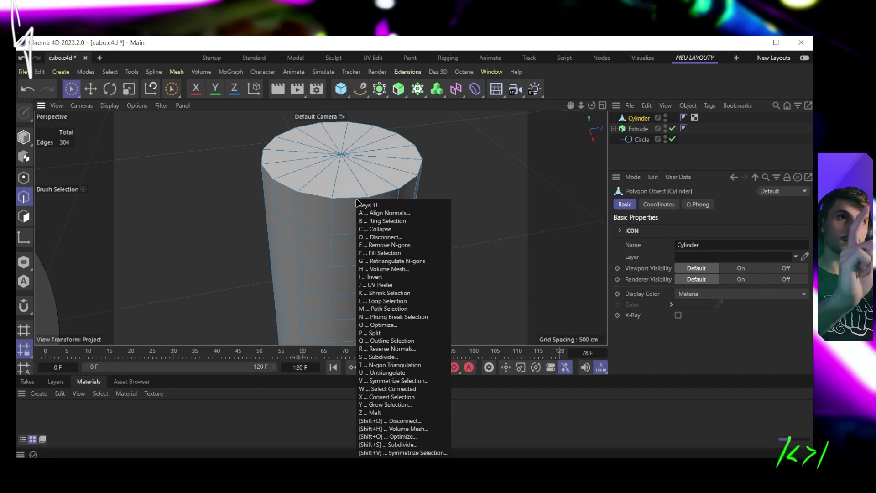
key(l)
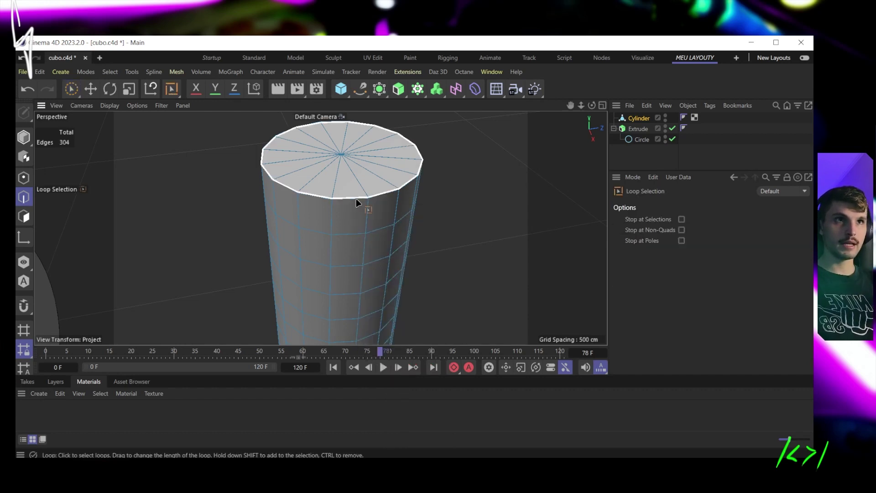
click(357, 201)
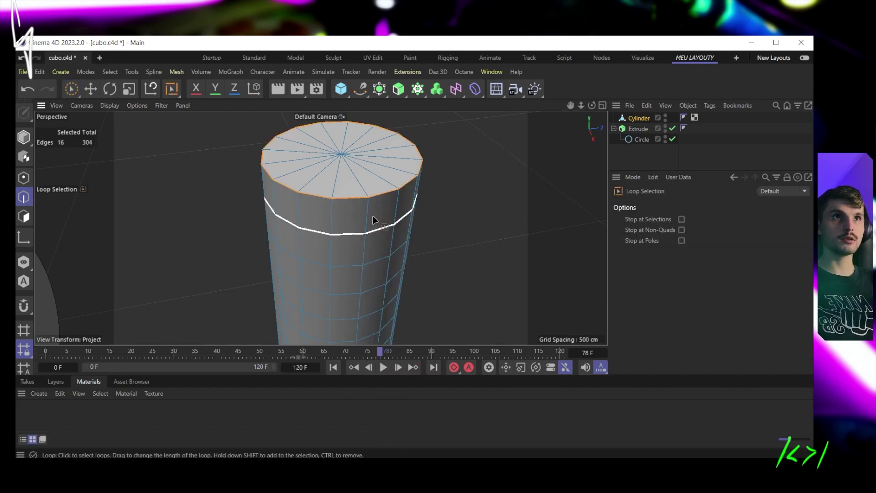
Step: Scale the top rim loop inward to taper the cylinder, then delete the cylinder
click(129, 88)
drag(493, 160, 402, 164)
scroll(391, 219, down, 5)
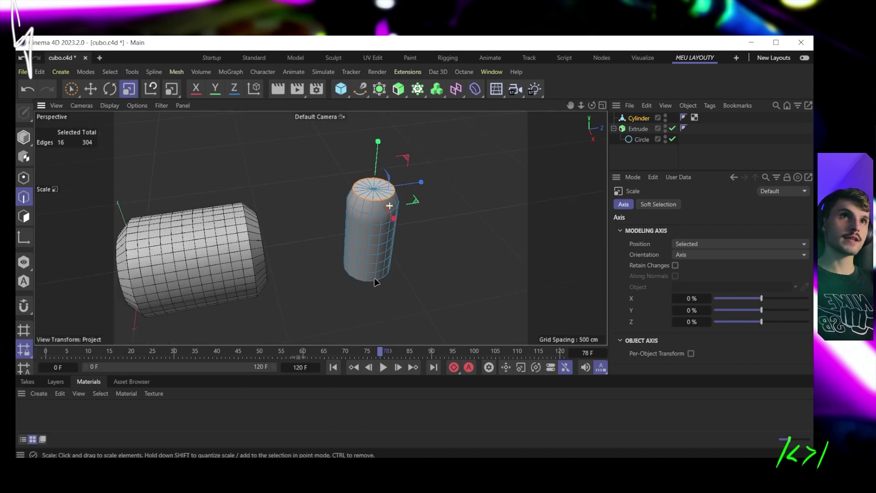
alt+drag(398, 180, 394, 137)
drag(500, 171, 472, 181)
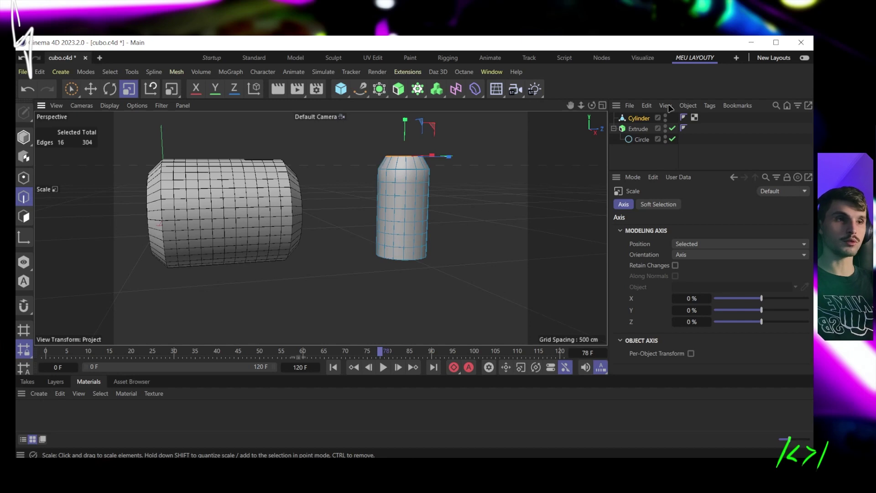
alt+drag(450, 172, 392, 150)
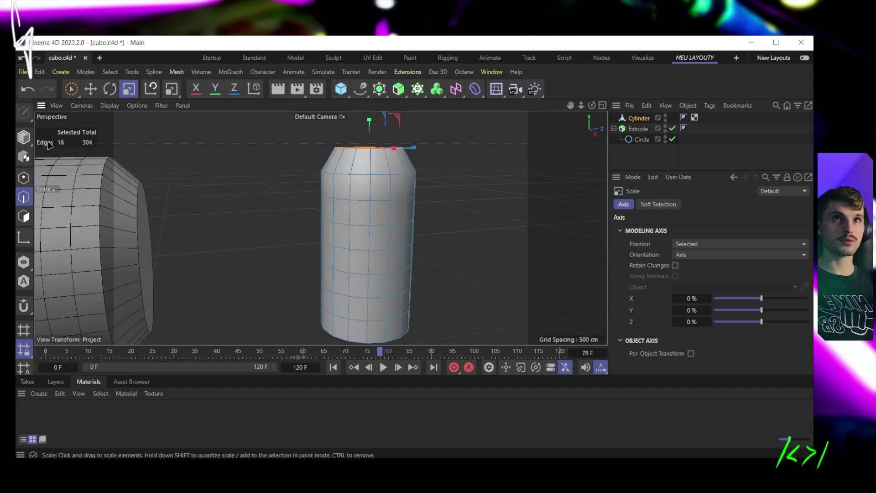
scroll(433, 258, down, 5)
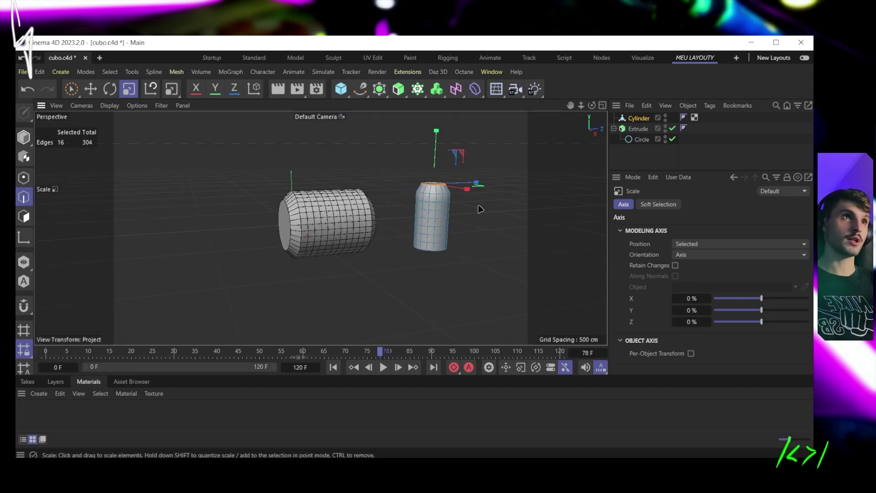
scroll(394, 219, up, 3)
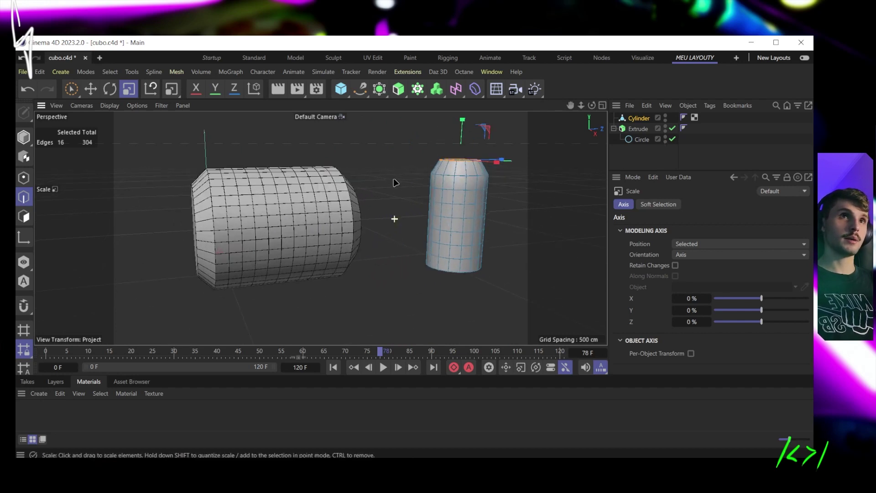
alt+drag(395, 183, 211, 182)
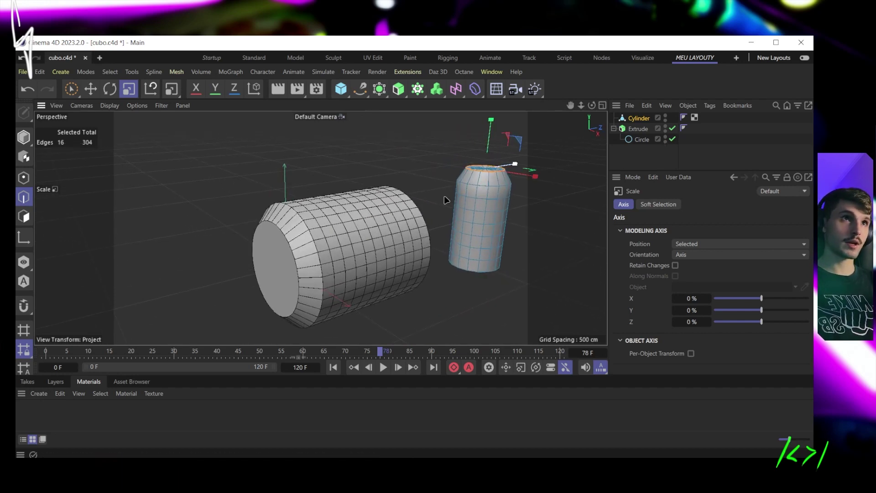
mouse_move(446, 200)
alt+mouse_down()
mouse_move(267, 229)
mouse_move(374, 225)
mouse_move(333, 215)
mouse_move(434, 205)
alt+mouse_up()
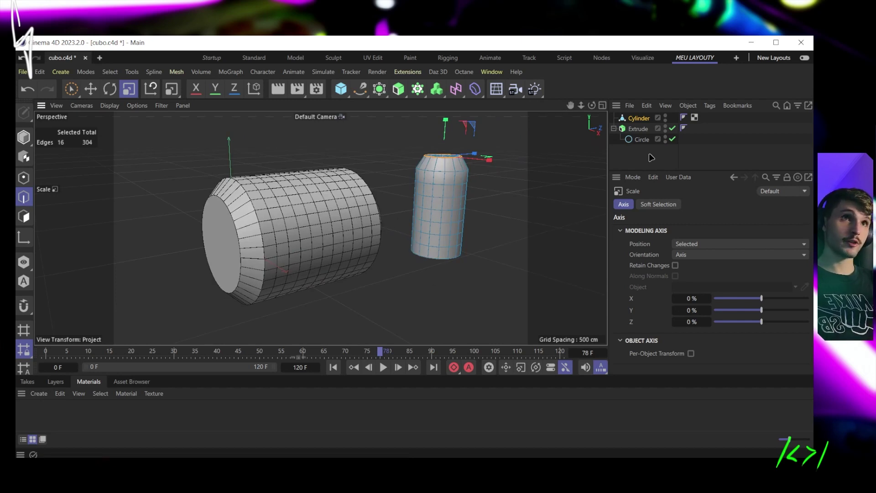
key(Delete)
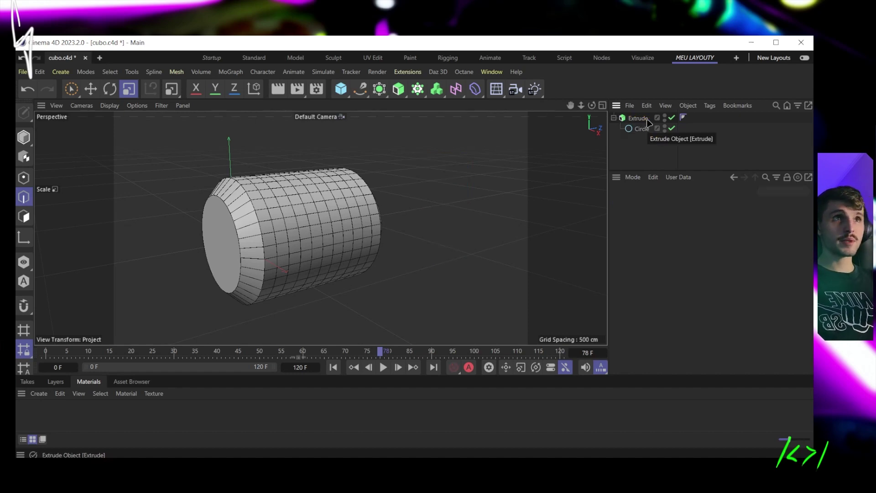
Step: Move the Circle out of the Extrude to the top level of the hierarchy
click(648, 122)
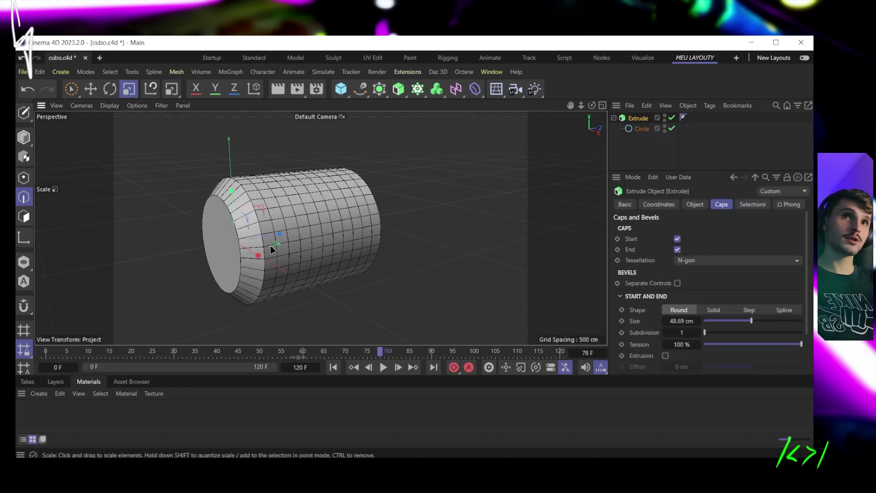
alt+drag(271, 248, 379, 211)
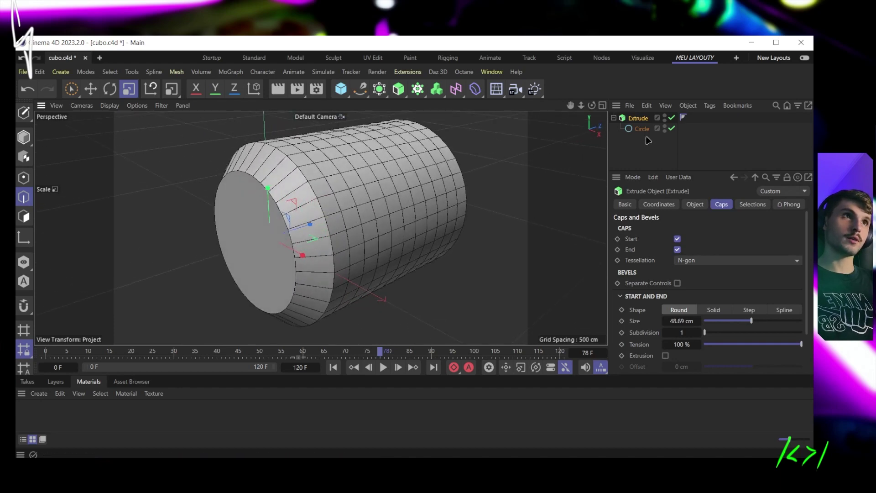
drag(642, 130, 642, 137)
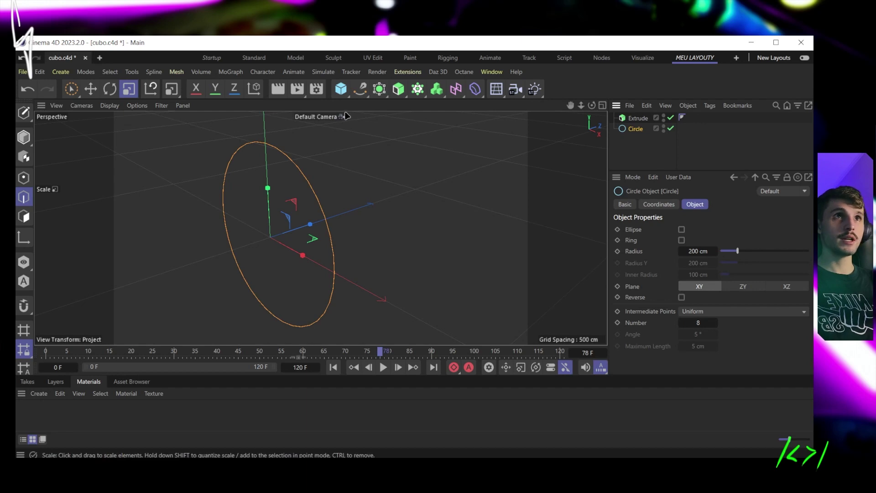
Step: Choose the Spline Pen and maximize the Front view, panning to leave room beside the circle
click(361, 90)
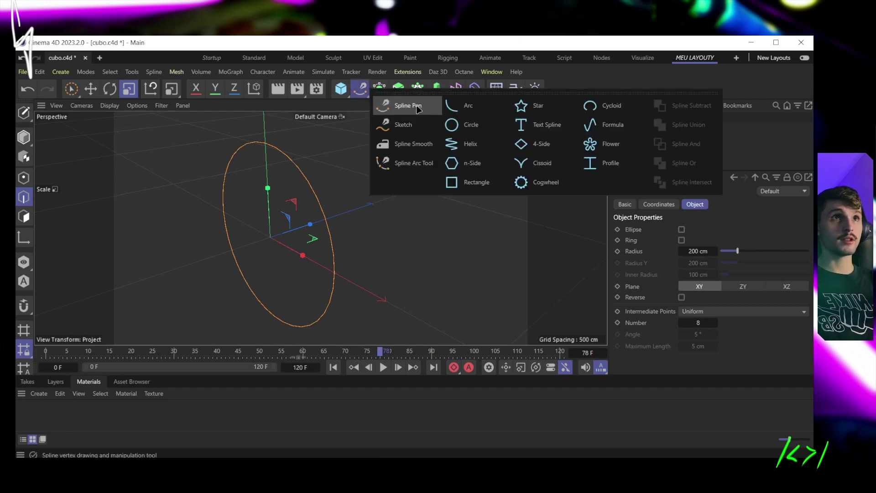
click(417, 109)
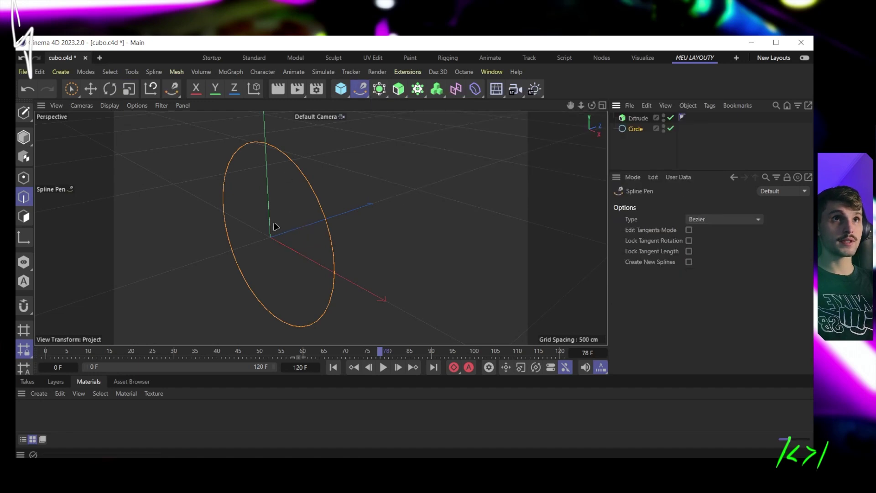
middle_click(324, 201)
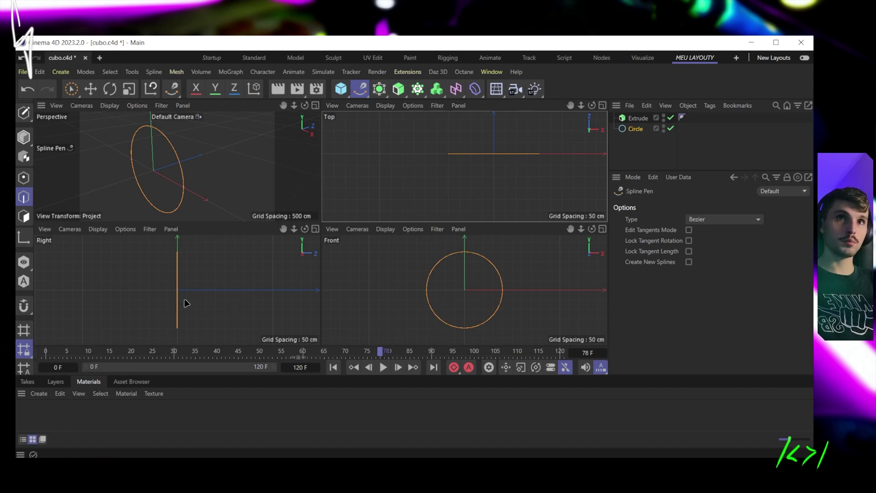
middle_click(481, 287)
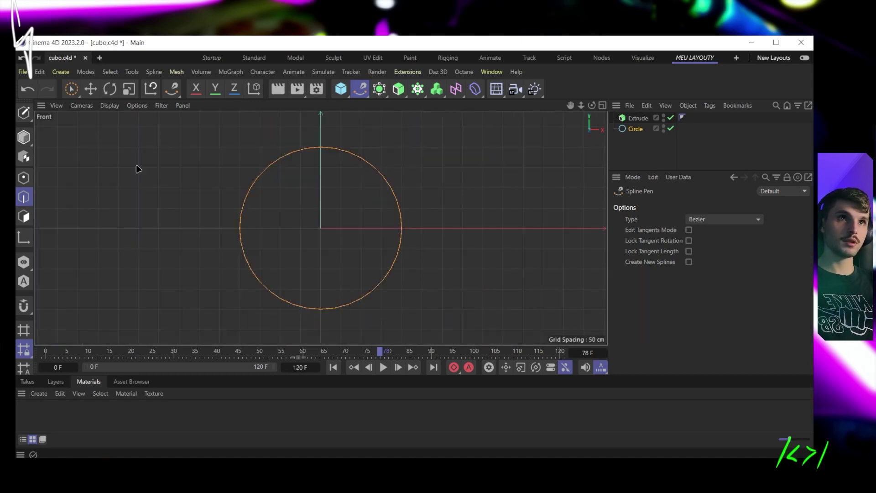
middle_click(304, 208)
middle_click(132, 267)
middle_click(197, 244)
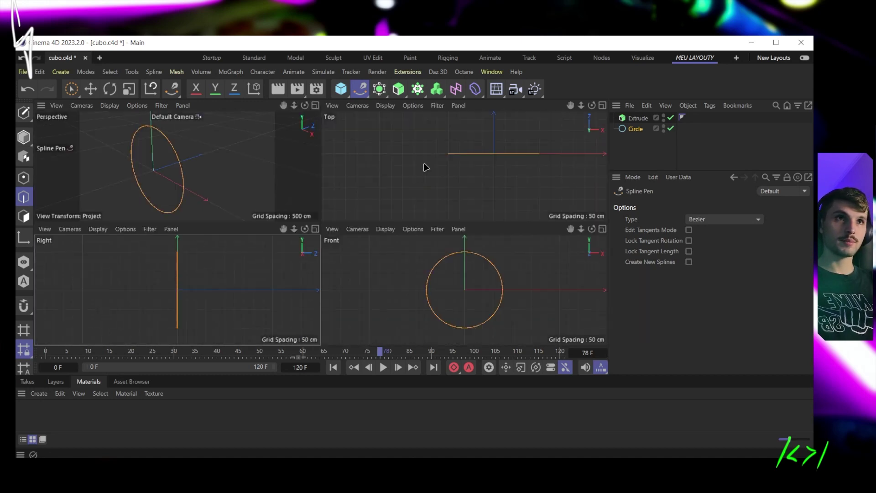
middle_click(426, 166)
middle_click(426, 166)
middle_click(433, 292)
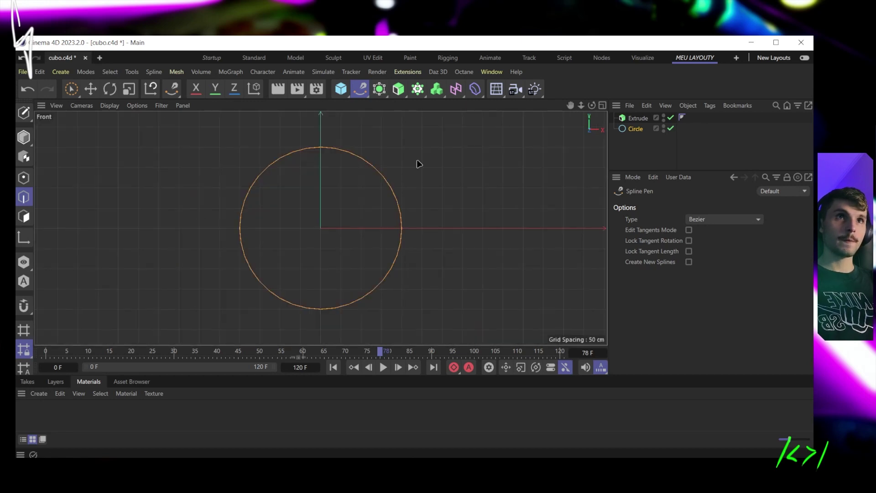
scroll(356, 233, down, 3)
alt+middle_drag(428, 209, 334, 206)
Step: Draw a closed outline with two curved points and several corner points using the Spline Pen
click(335, 235)
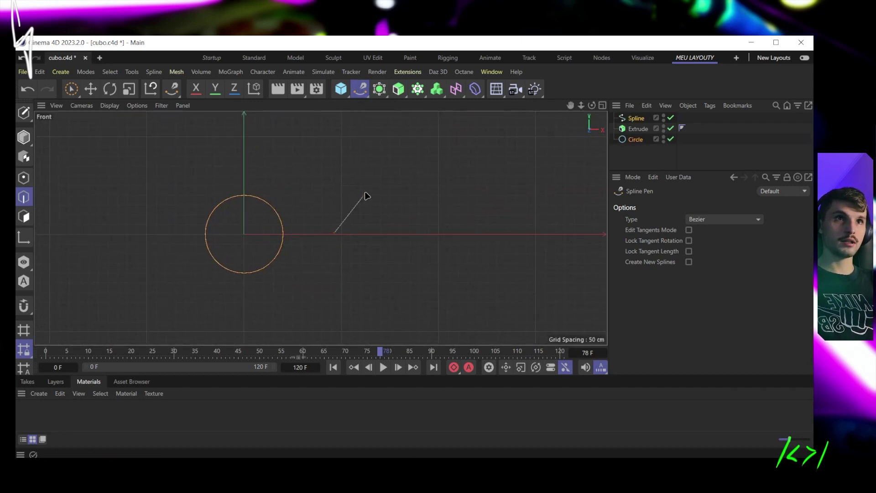
drag(365, 193, 359, 153)
click(429, 188)
click(415, 232)
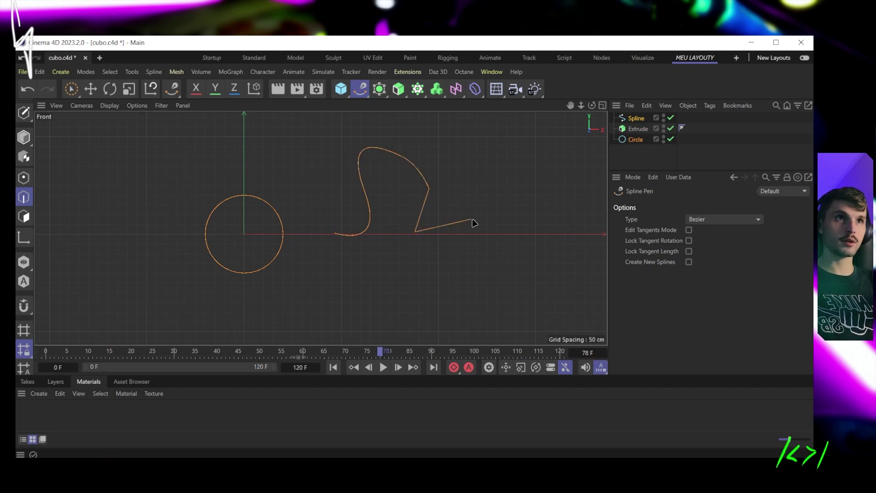
click(471, 219)
click(471, 257)
click(419, 272)
click(361, 272)
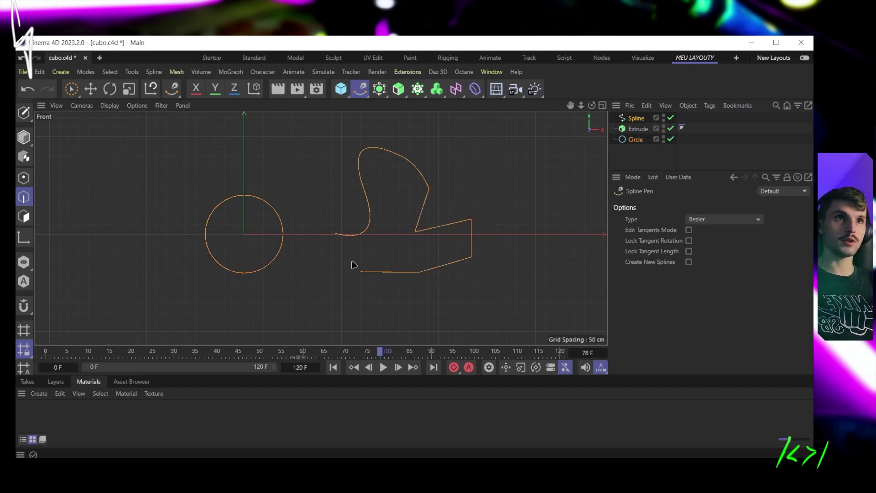
click(334, 235)
Step: Delete the Circle and put the drawn Spline under the Extrude to make a solid
middle_click(367, 218)
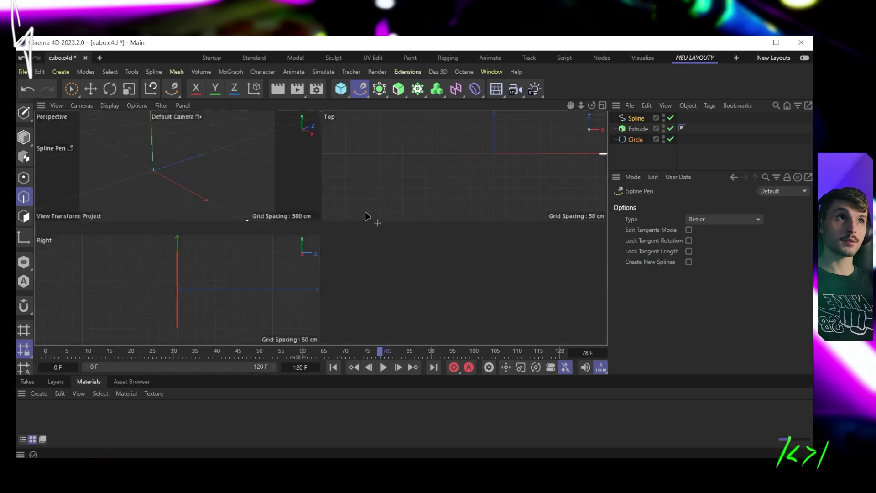
middle_click(213, 176)
alt+drag(211, 185, 386, 202)
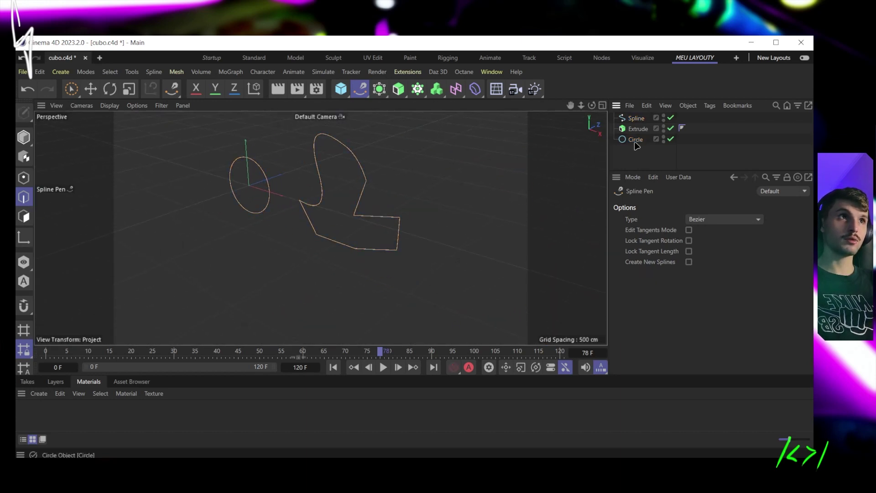
click(647, 156)
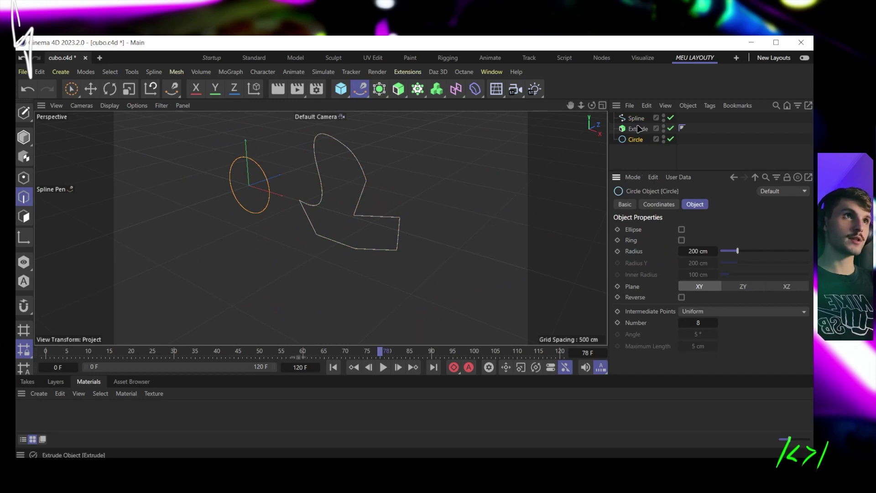
key(Delete)
drag(635, 118, 639, 127)
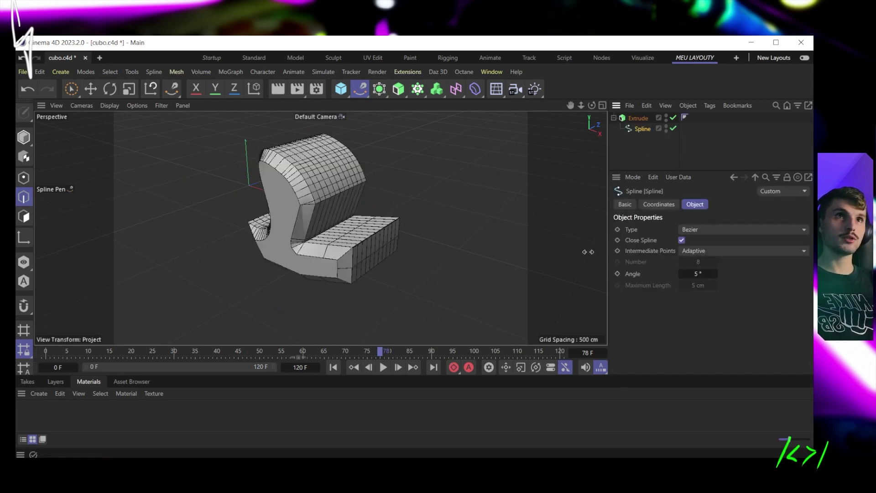
alt+drag(256, 255, 280, 263)
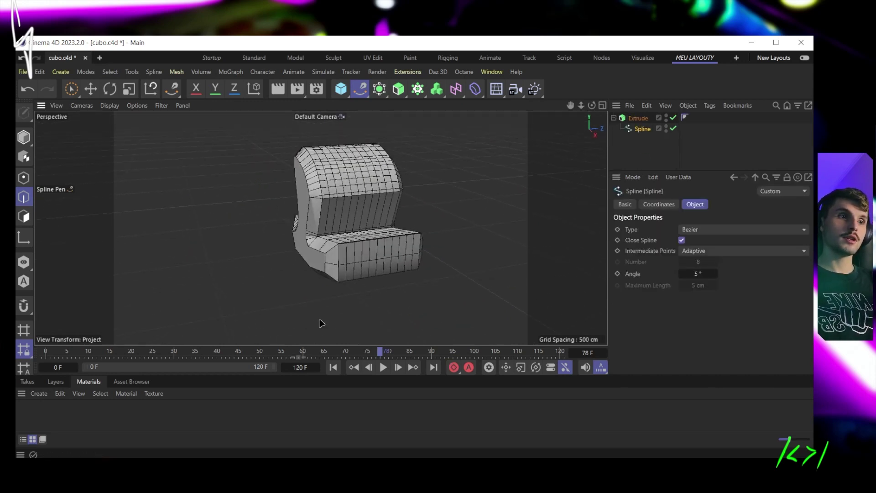
alt+drag(328, 232, 353, 209)
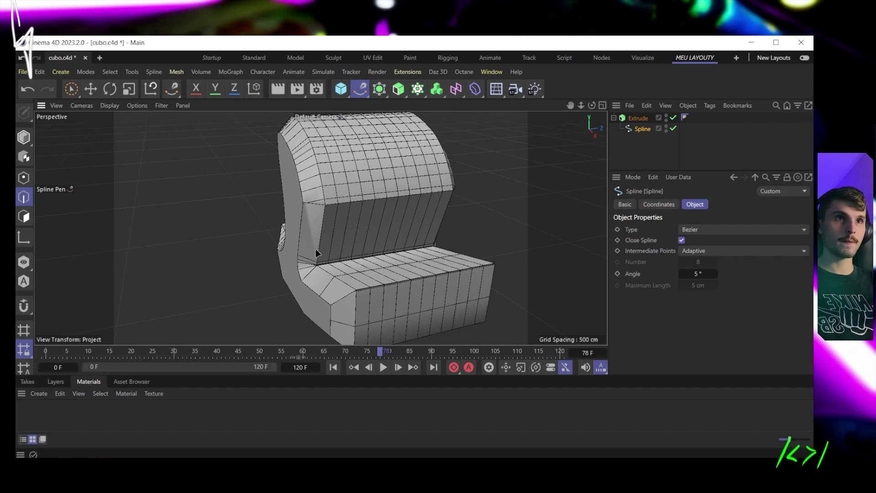
Step: Try a smaller cap bevel Size, undo it, then delete the Extrude and Spline
click(637, 118)
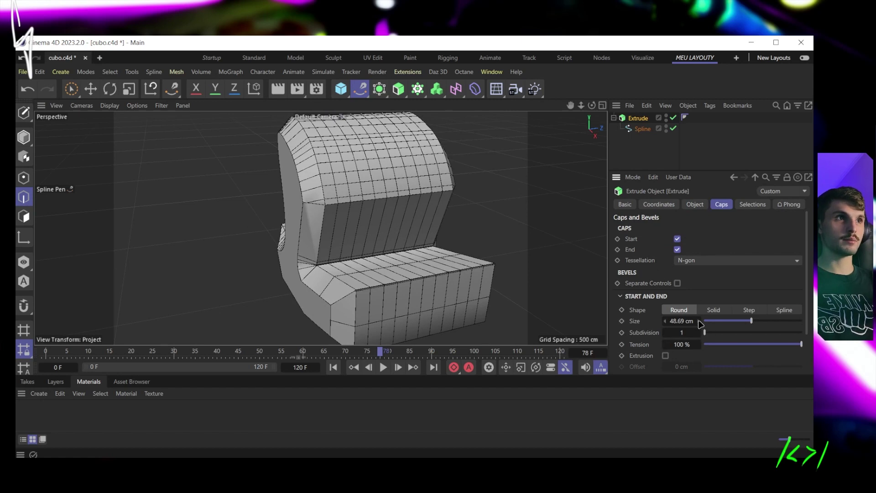
drag(698, 321, 502, 303)
key(ctrl+z)
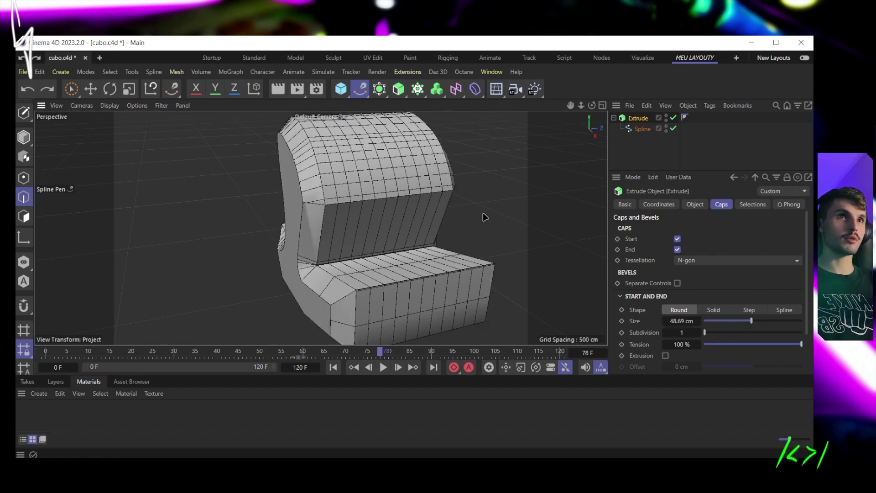
alt+drag(444, 188, 608, 207)
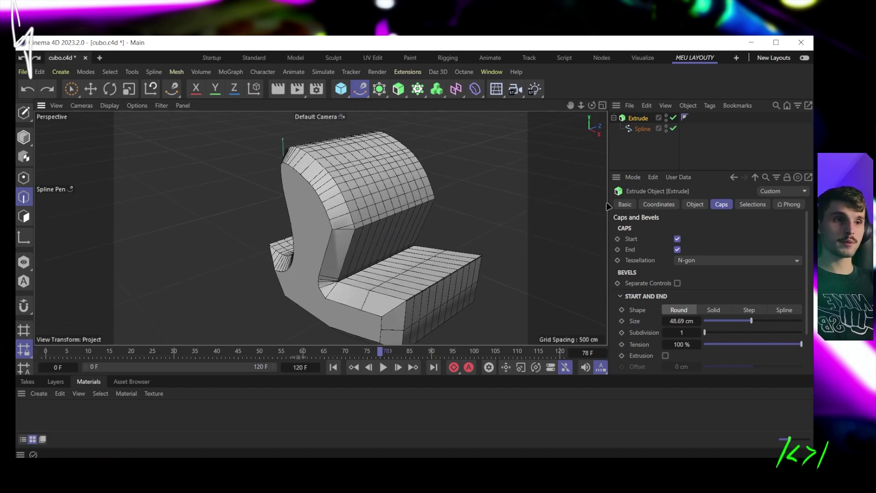
alt+drag(430, 264, 446, 245)
drag(664, 167, 639, 126)
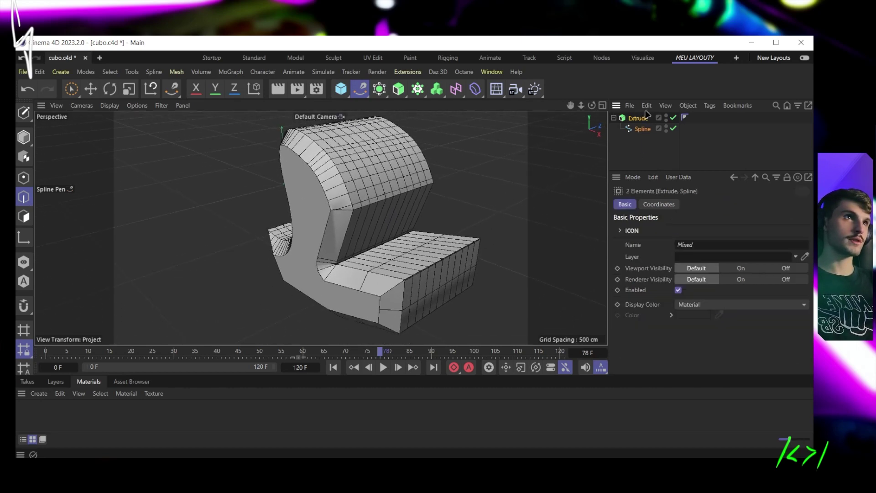
key(Delete)
click(398, 89)
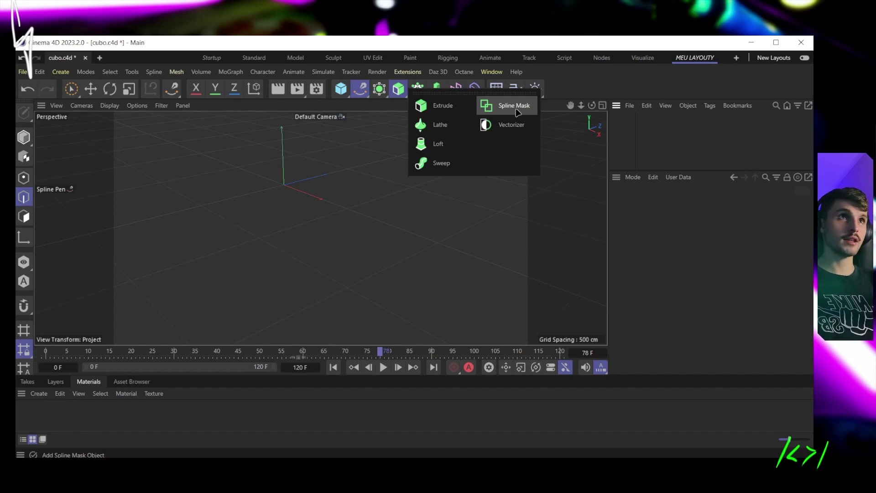
Step: Add a Spline Mask, a Circle spline and a Rectangle spline, framing them in view
click(514, 106)
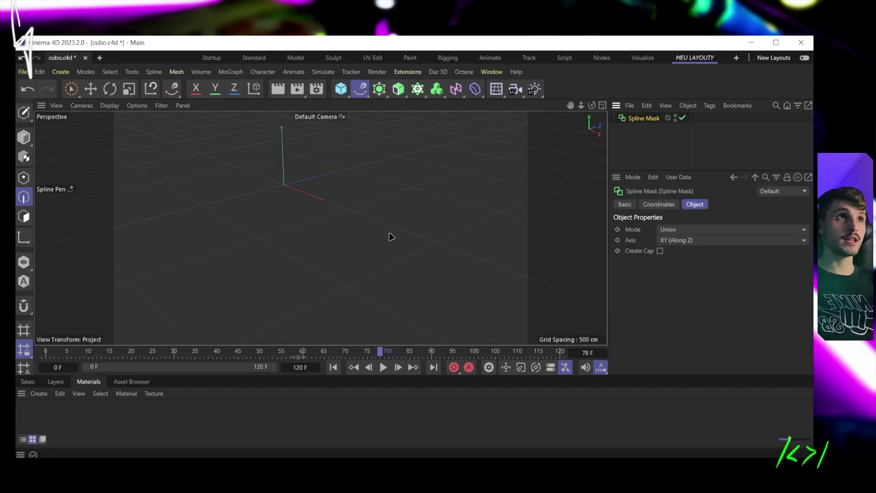
click(360, 88)
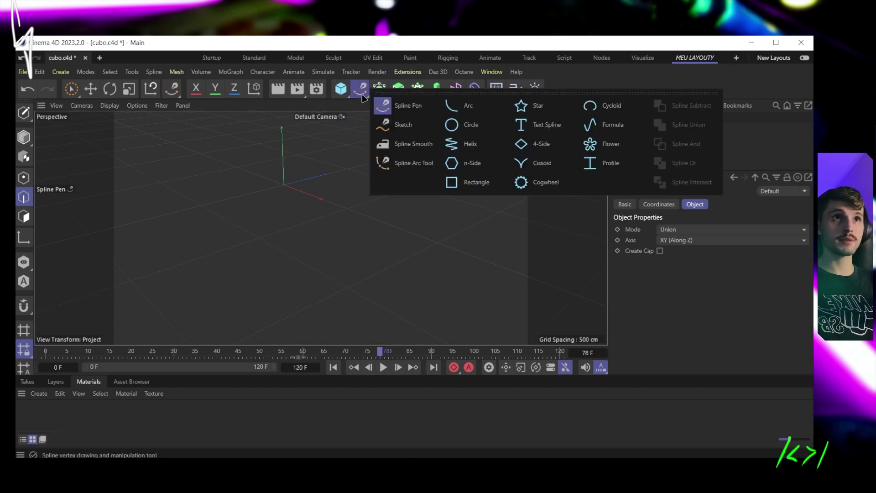
click(484, 128)
key(h)
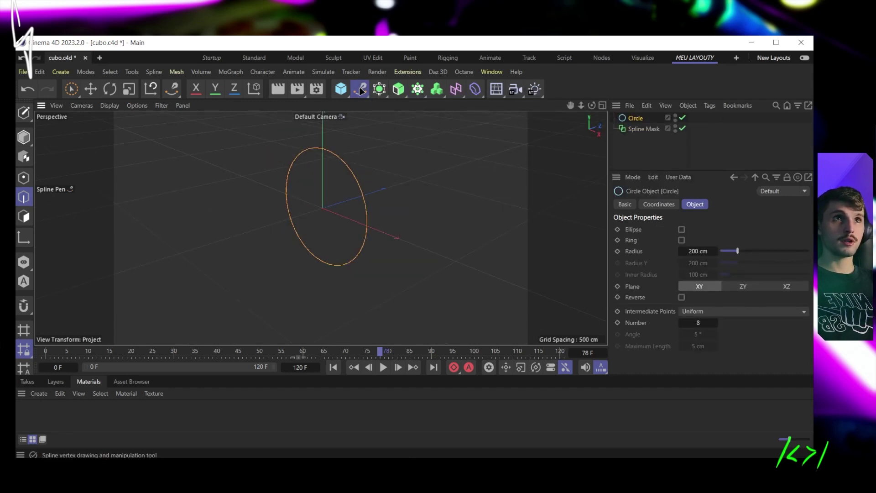
click(360, 88)
key(h)
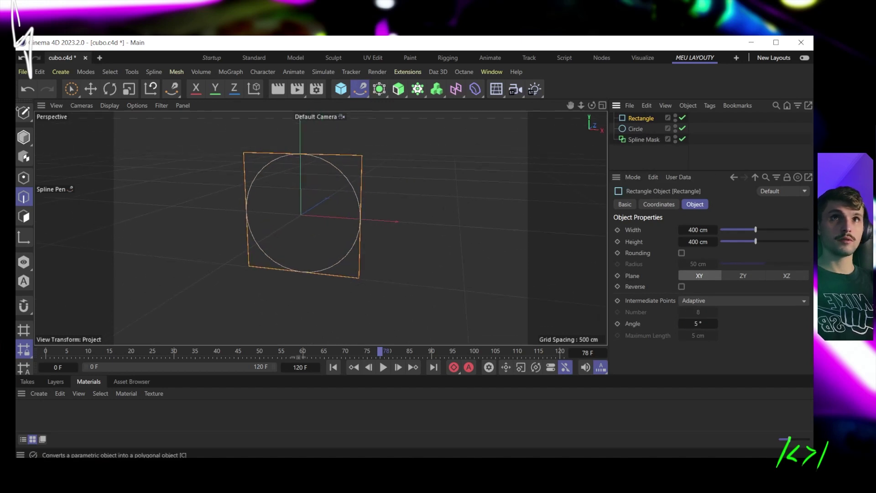
Step: Shift the rectangle right to overlap the circle and nest both under the Spline Mask
click(23, 136)
click(91, 88)
drag(339, 222, 410, 224)
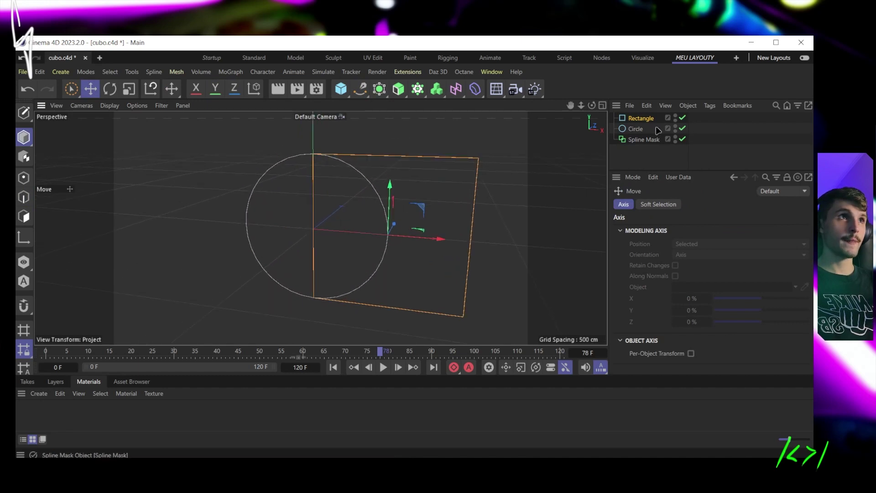
click(634, 128)
double_click(640, 119)
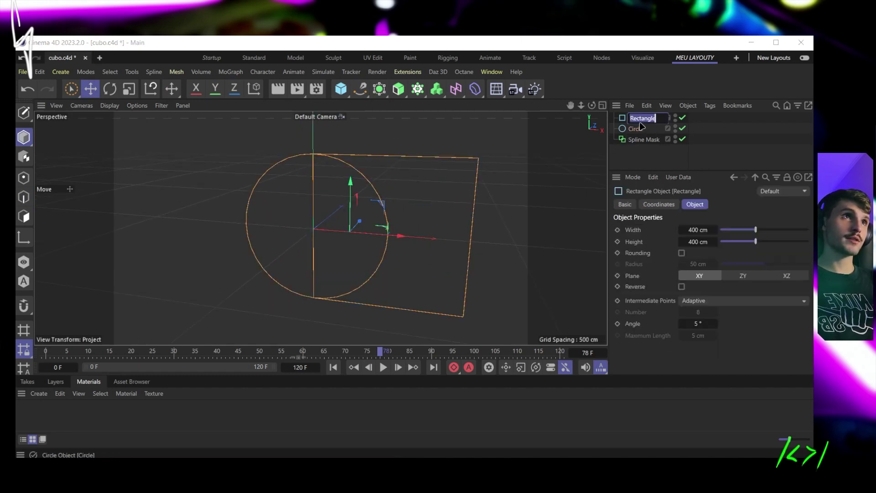
click(642, 148)
click(635, 129)
ctrl+click(644, 119)
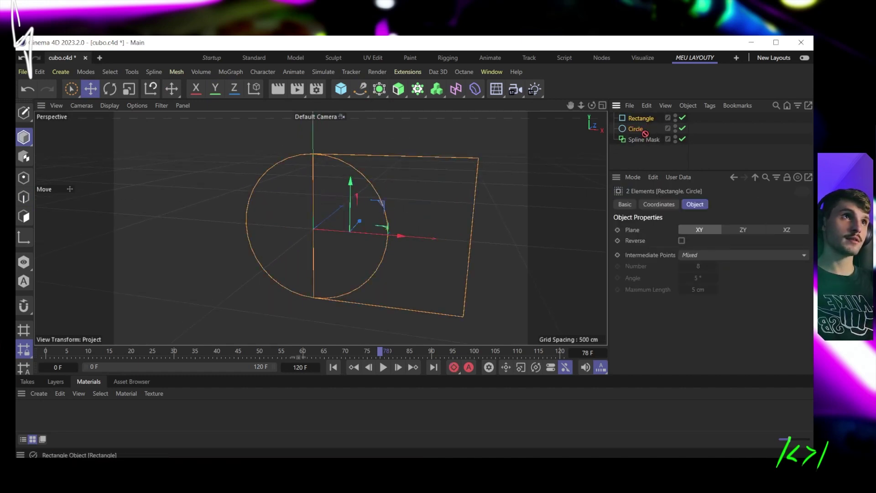
drag(643, 143, 643, 141)
Step: Add an Extrude object to the merged outline
alt+drag(357, 271, 358, 228)
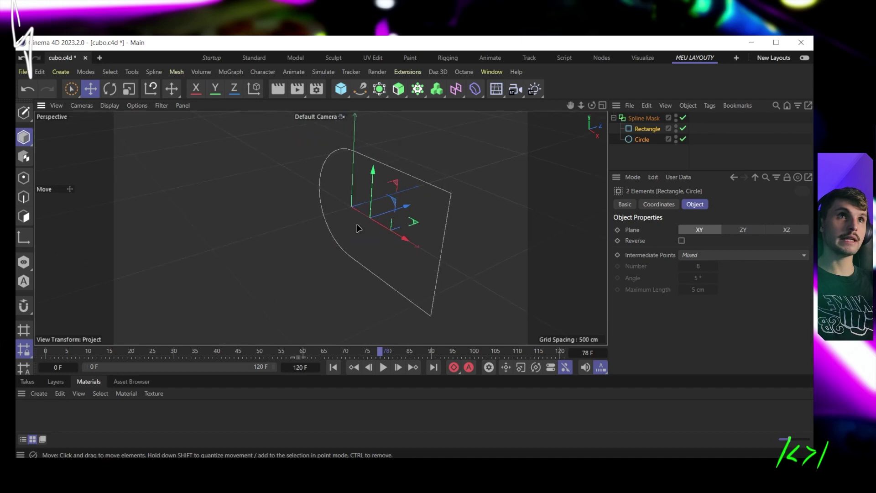
alt+drag(429, 209, 372, 220)
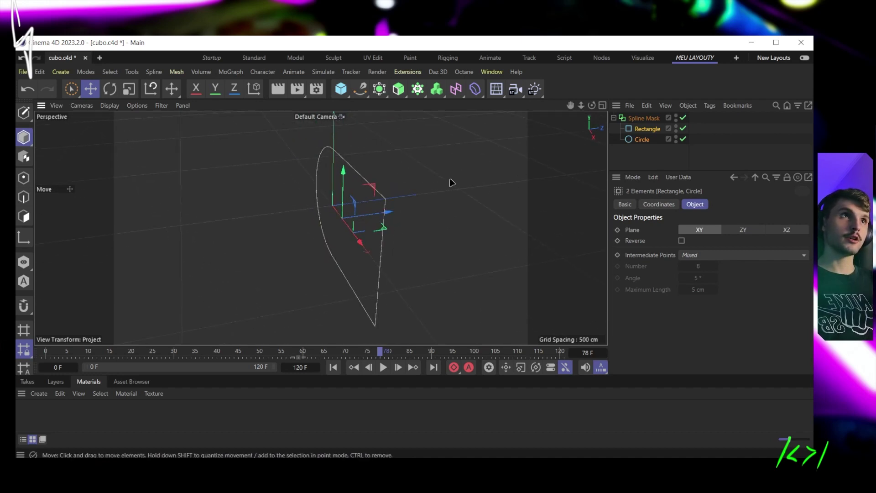
click(397, 91)
click(645, 130)
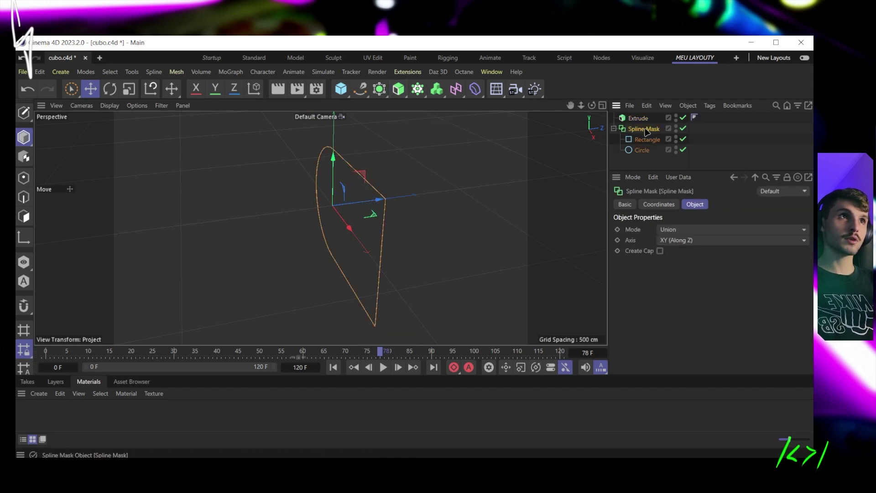
drag(638, 134, 637, 119)
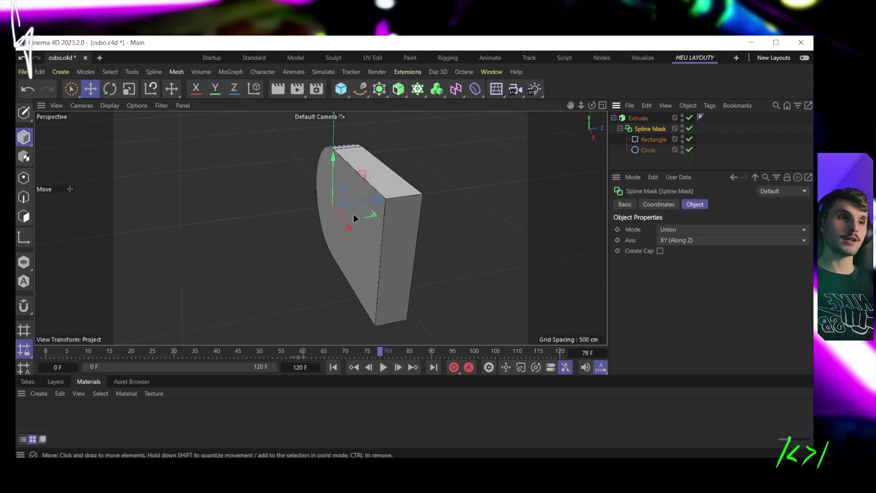
alt+drag(354, 214, 345, 241)
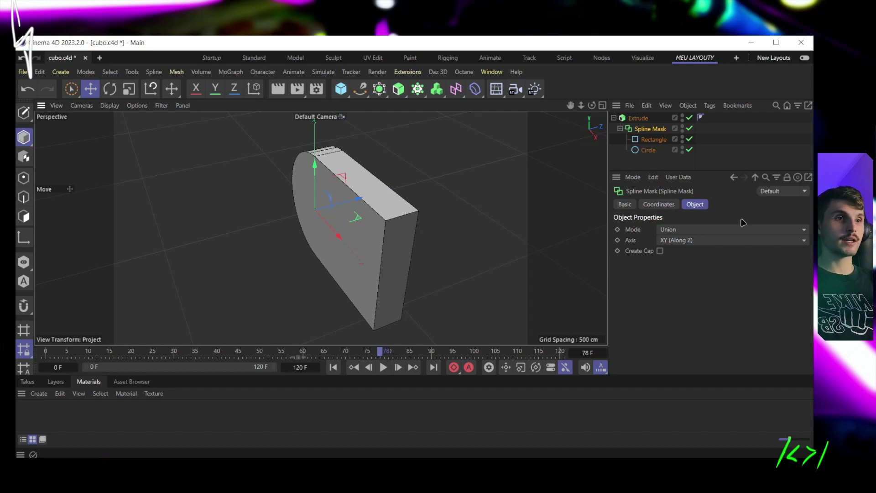
click(451, 220)
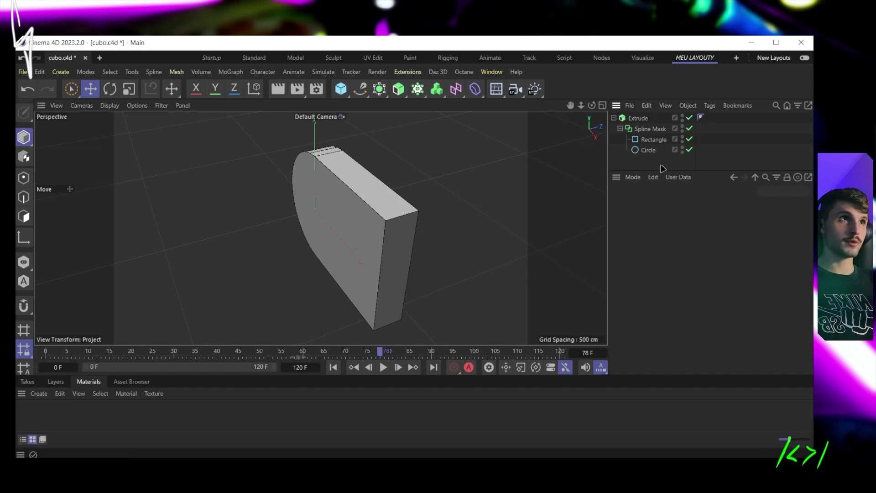
Step: Inspect the settings of the Circle, Rectangle, Spline Mask and Extrude objects
click(649, 152)
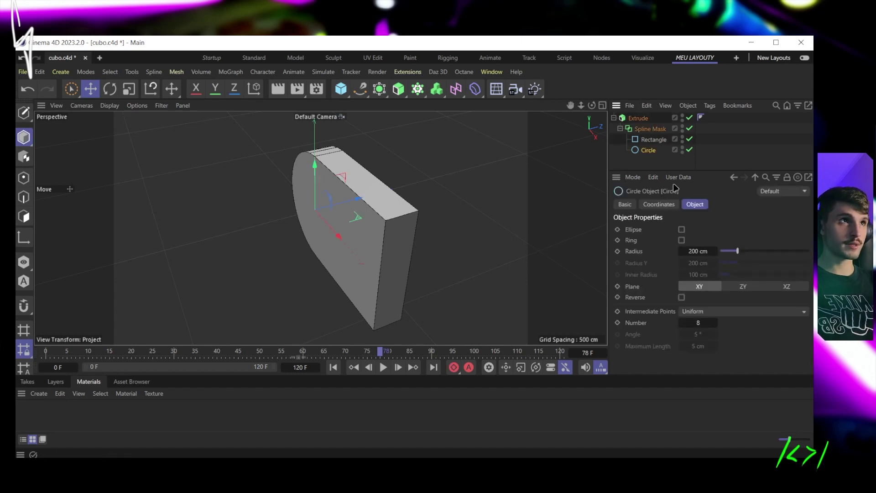
click(652, 142)
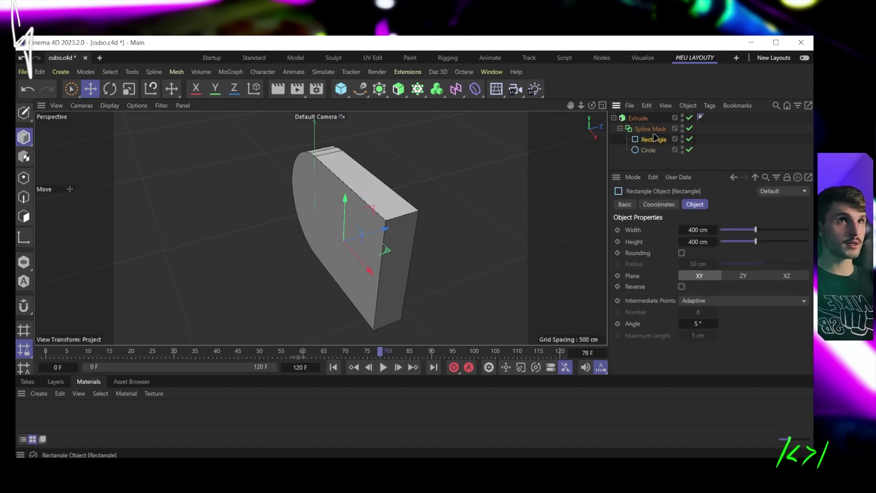
click(650, 130)
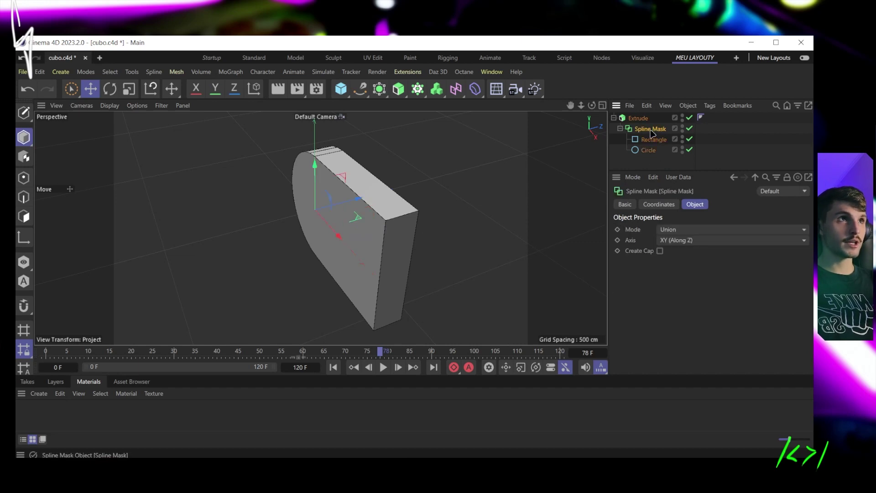
click(638, 119)
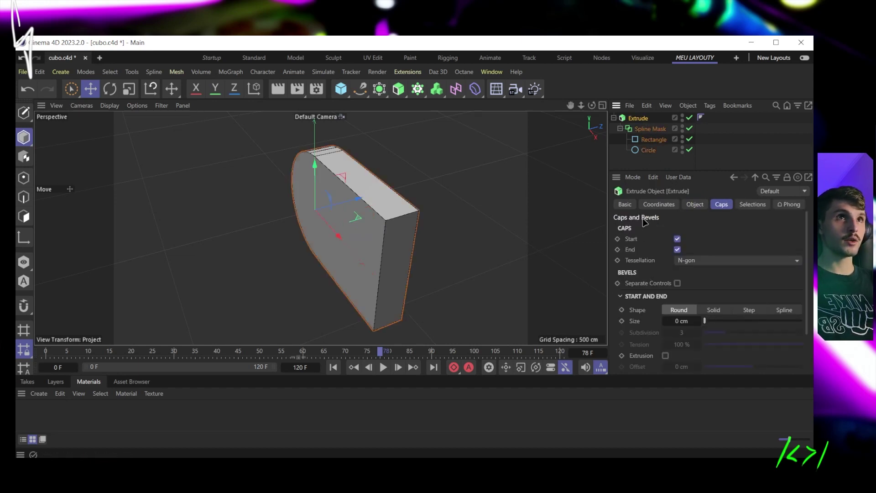
click(654, 163)
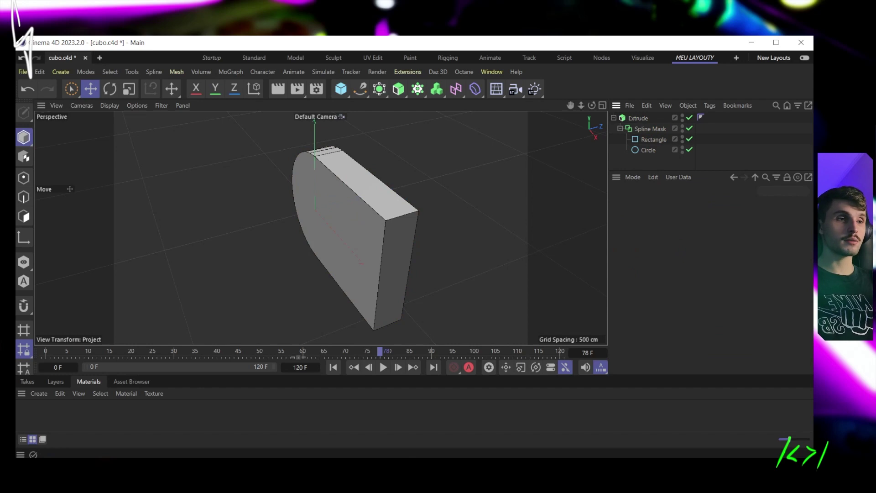
Step: Toggle the Extrude, Rectangle and Spline Mask off and back on to compare results
click(689, 117)
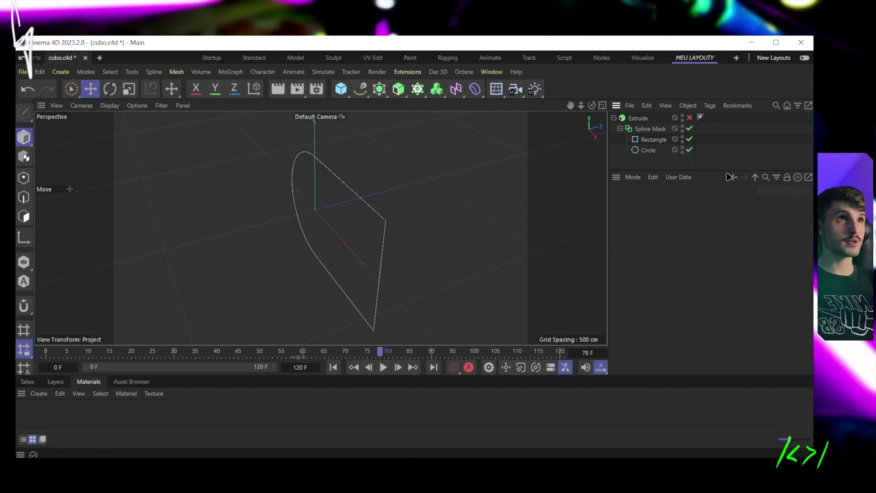
click(689, 139)
click(690, 139)
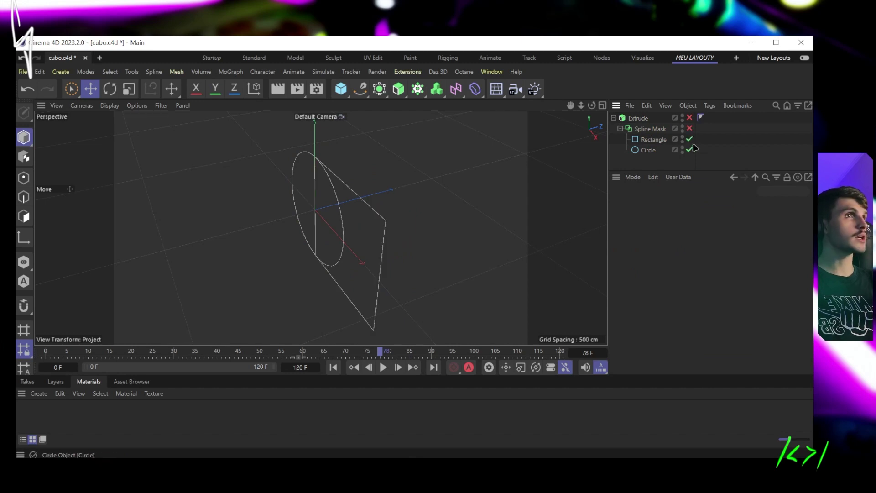
click(689, 139)
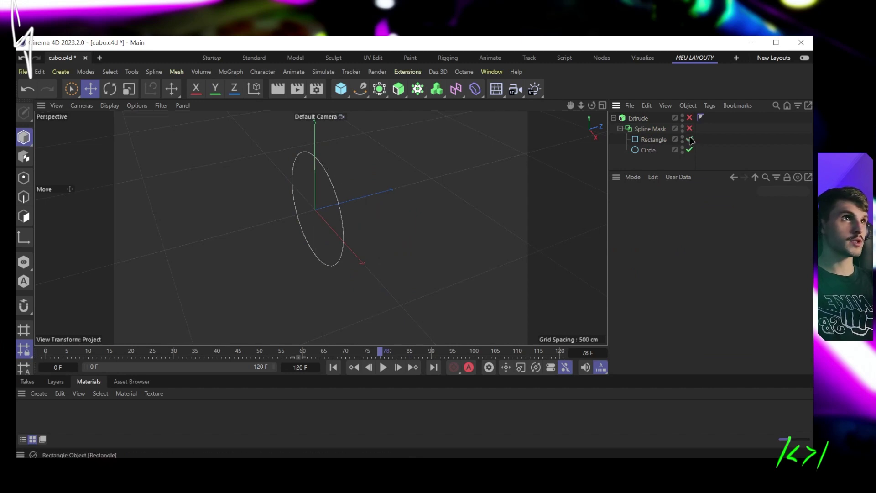
click(689, 139)
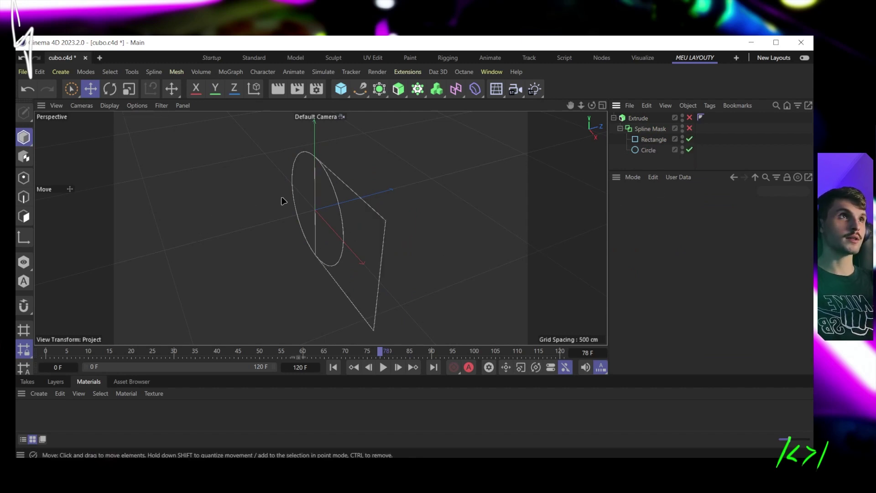
click(689, 128)
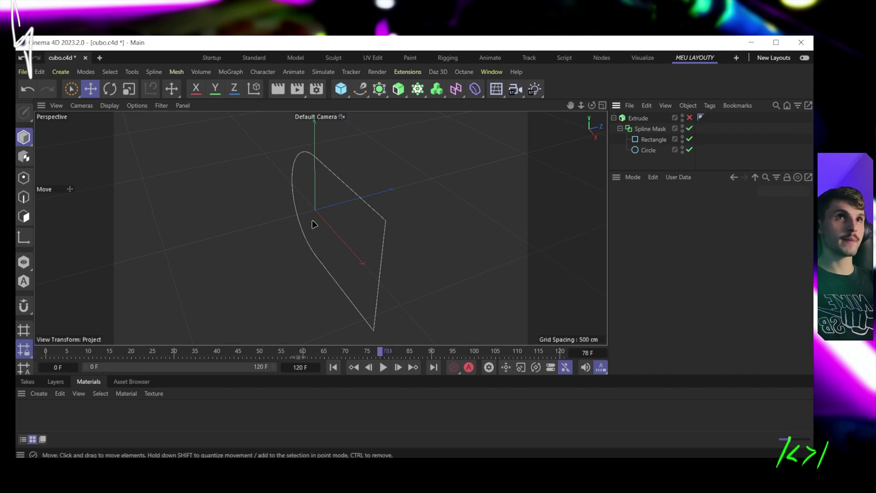
click(689, 118)
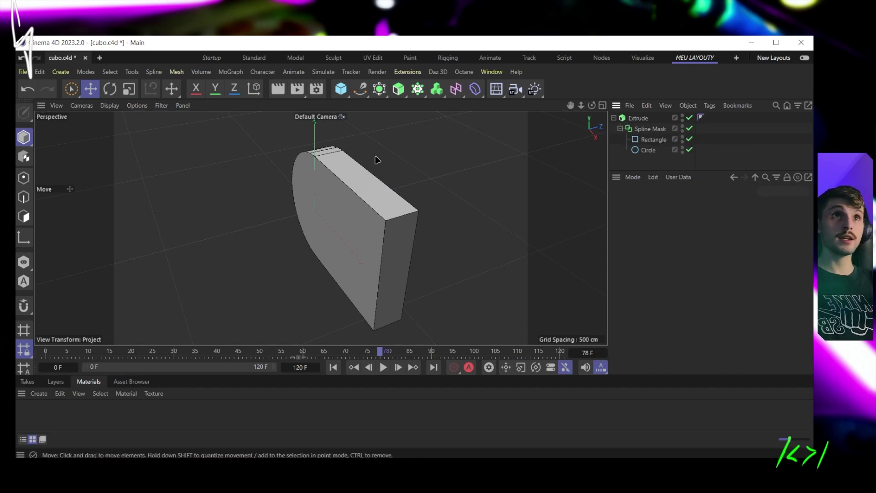
Step: Add a Boole and a Sphere, then nest the Extrude and Sphere under the Boole
click(379, 88)
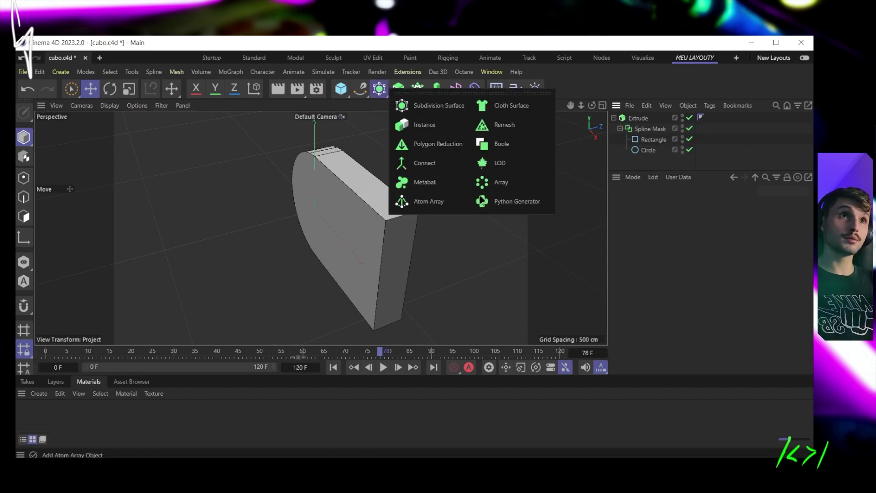
click(502, 144)
click(341, 88)
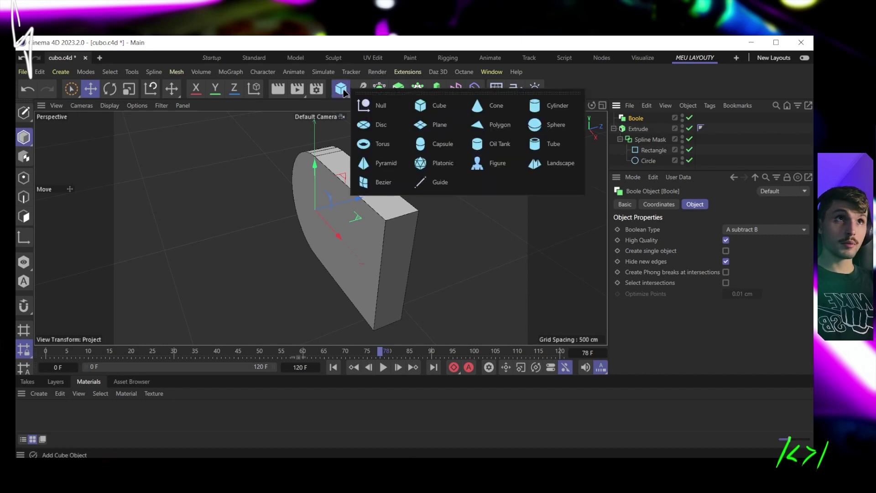
click(543, 125)
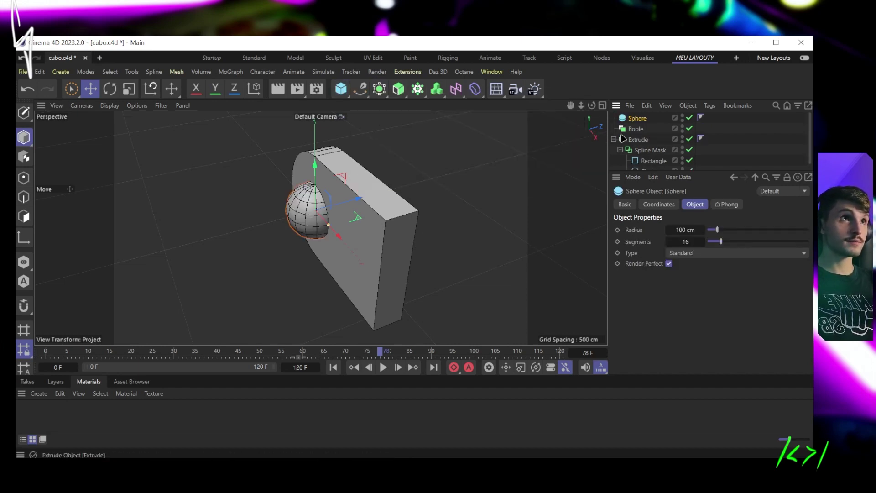
drag(640, 133, 640, 131)
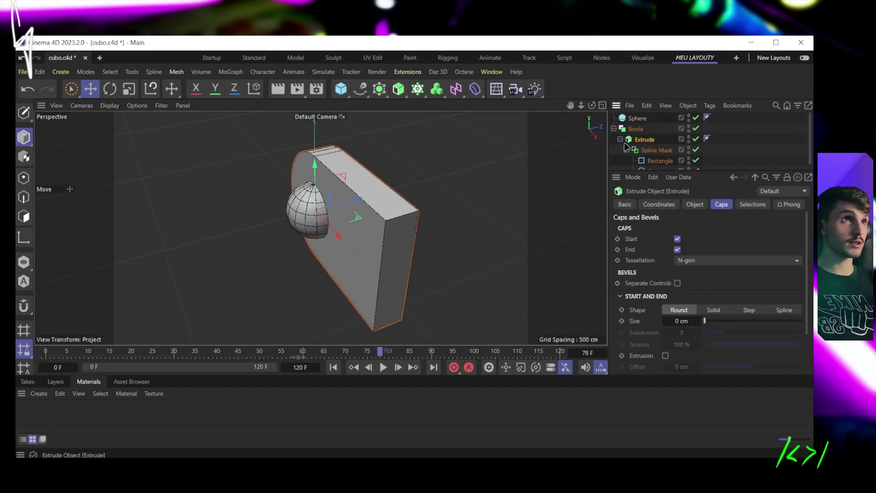
click(620, 139)
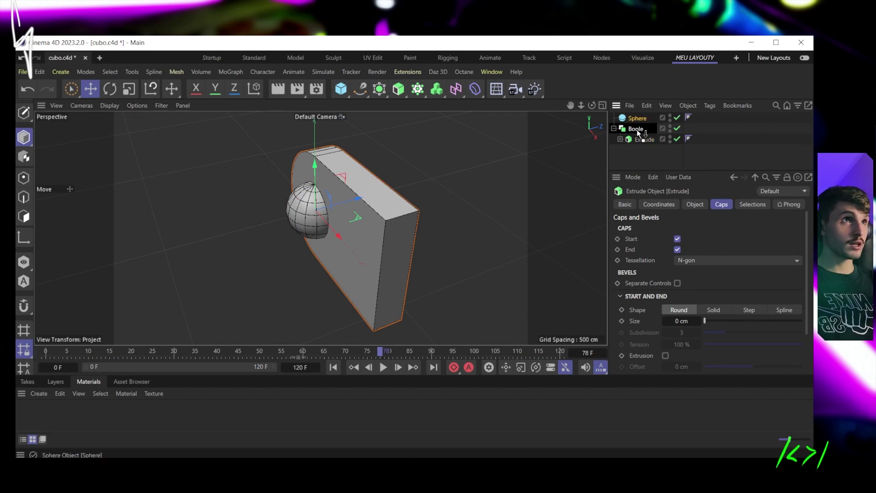
drag(638, 133, 642, 144)
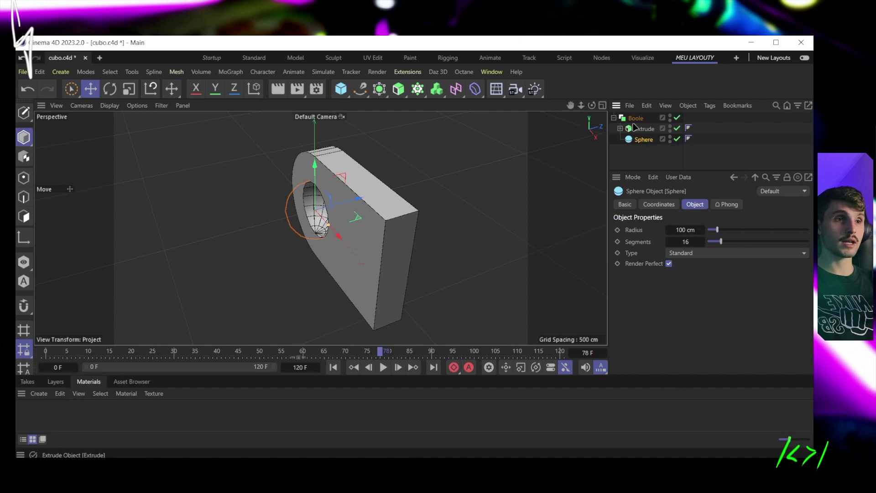
Step: Shrink the sphere to about 60 cm radius against the block's end
alt+middle_drag(283, 220, 320, 228)
alt+drag(389, 202, 377, 217)
scroll(408, 193, up, 3)
alt+drag(408, 192, 324, 261)
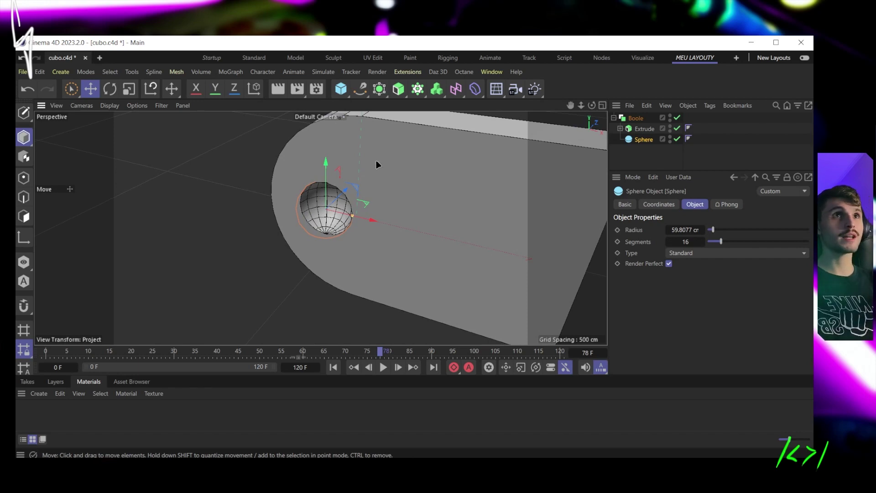
click(380, 89)
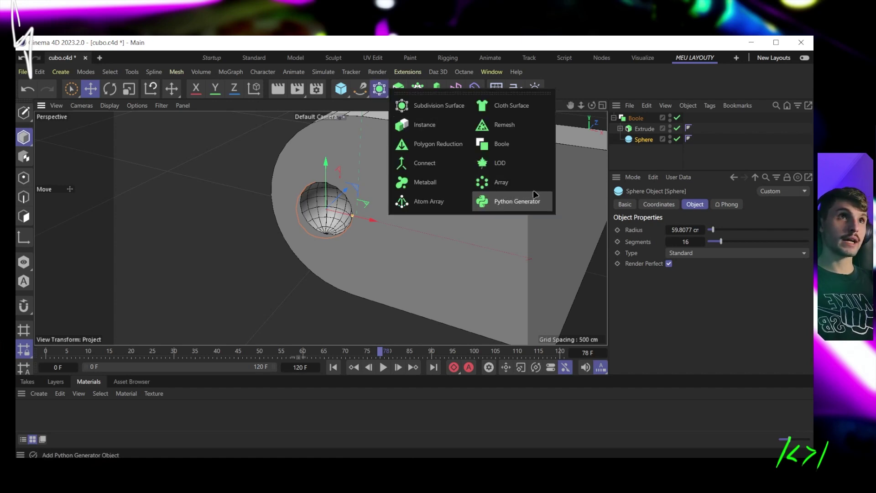
Step: Add an Array, nest the Boole at 837 cm radius, then move the Boole back out
click(504, 183)
scroll(343, 232, down, 5)
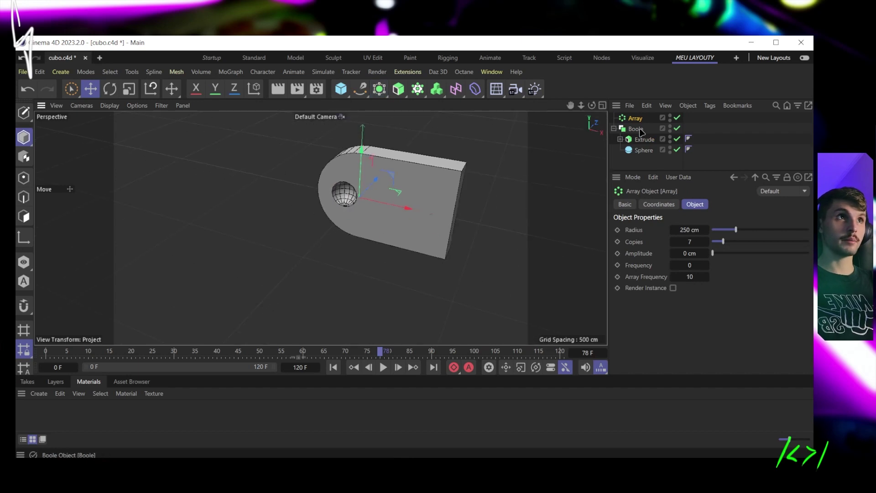
drag(635, 118, 635, 118)
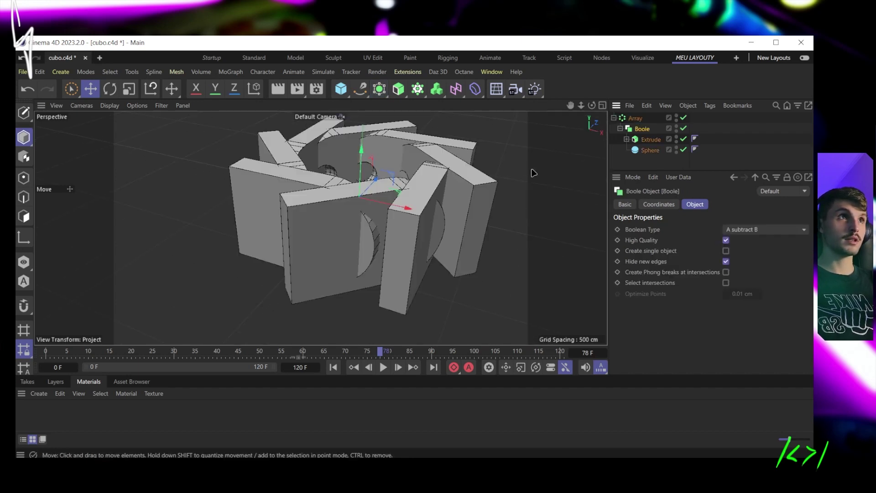
click(634, 118)
mouse_move(690, 230)
mouse_down()
mouse_move(726, 230)
mouse_move(679, 241)
mouse_move(688, 241)
mouse_up()
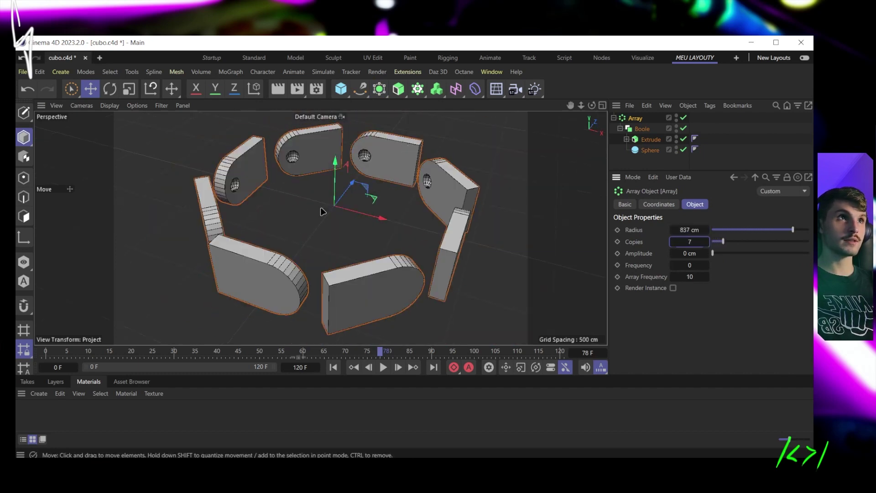
drag(644, 132, 644, 162)
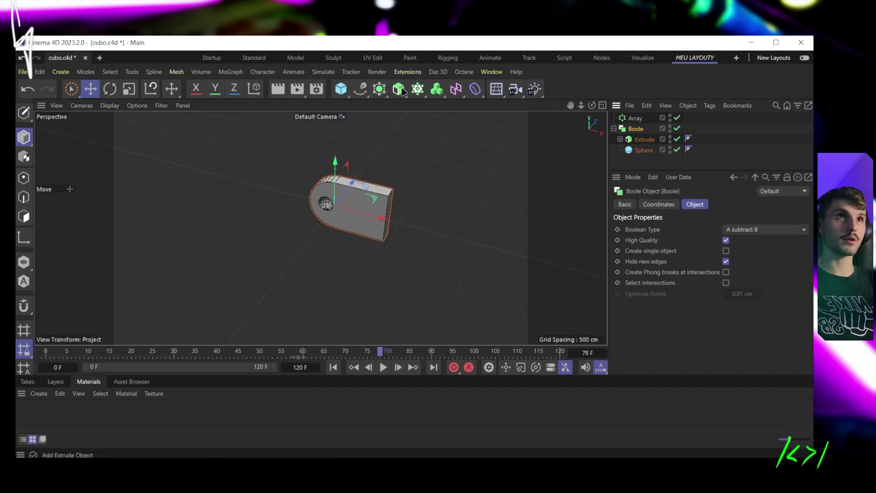
Step: Add an Atom Array and place the Boole shape inside it
click(378, 89)
click(417, 192)
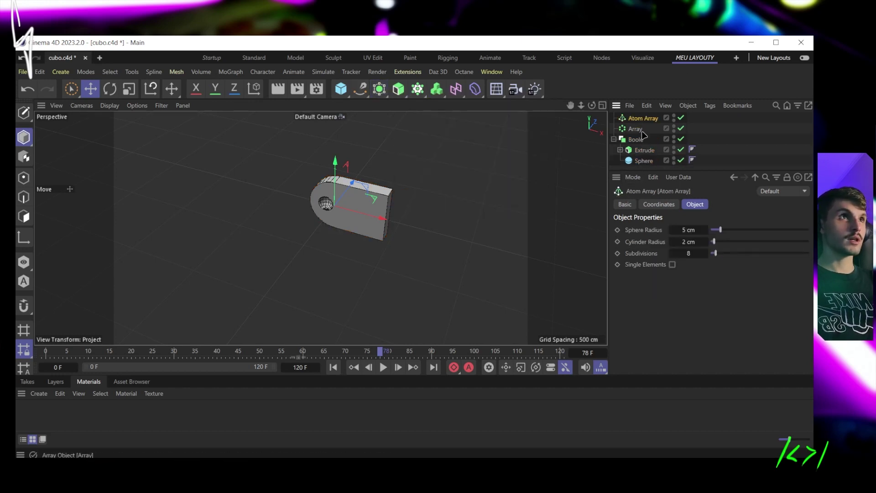
drag(639, 141, 644, 119)
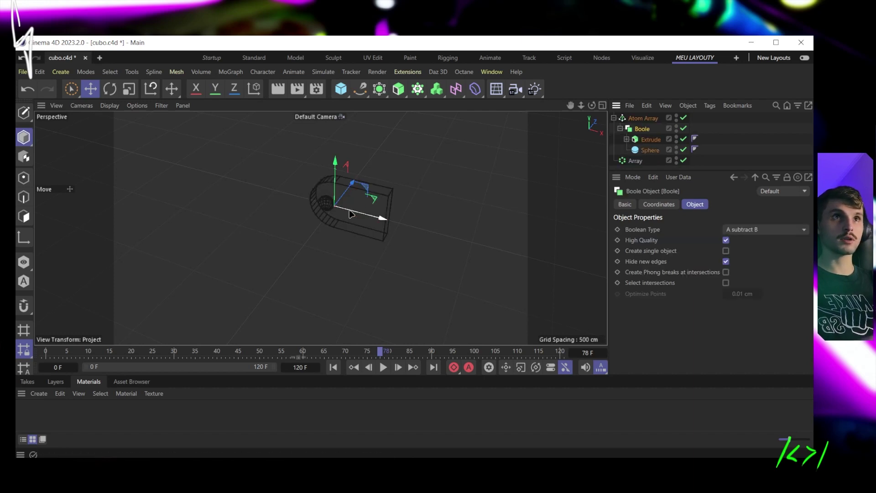
scroll(357, 126, up, 2)
scroll(290, 185, up, 3)
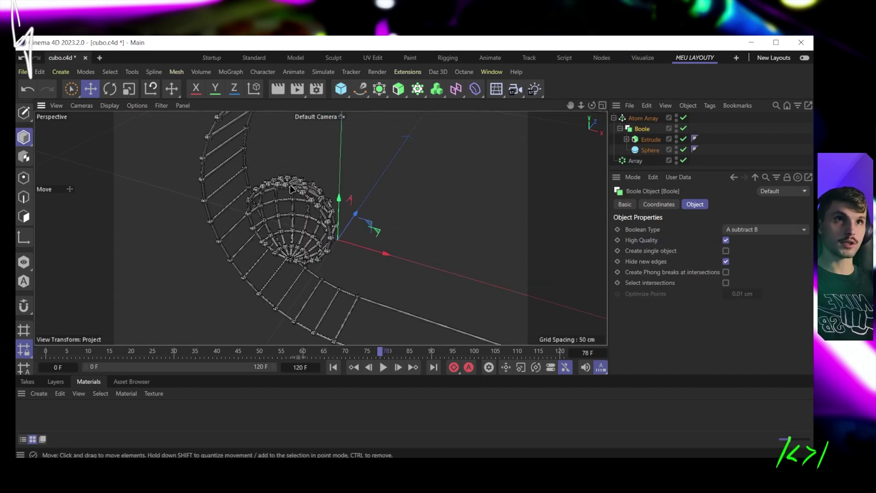
scroll(305, 267, down, 1)
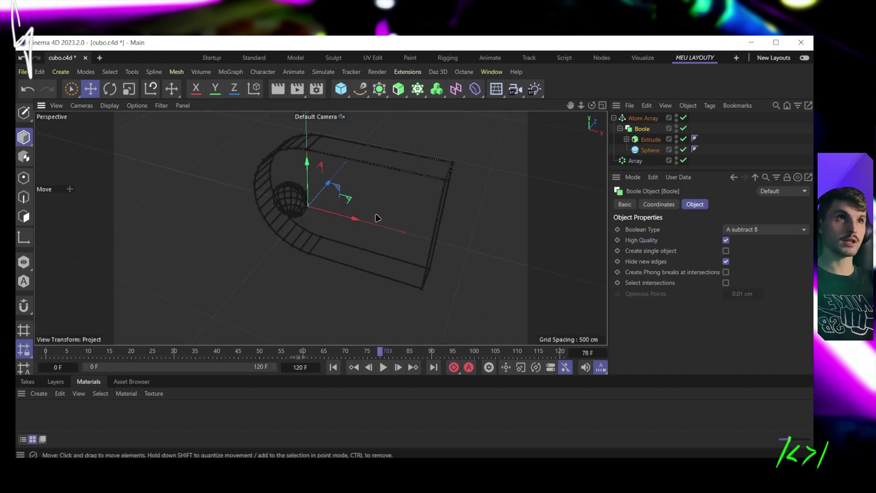
click(613, 117)
Step: Nest the Atom Array under the Array and expand the hierarchy down to the Extrude's contents
drag(643, 119, 643, 133)
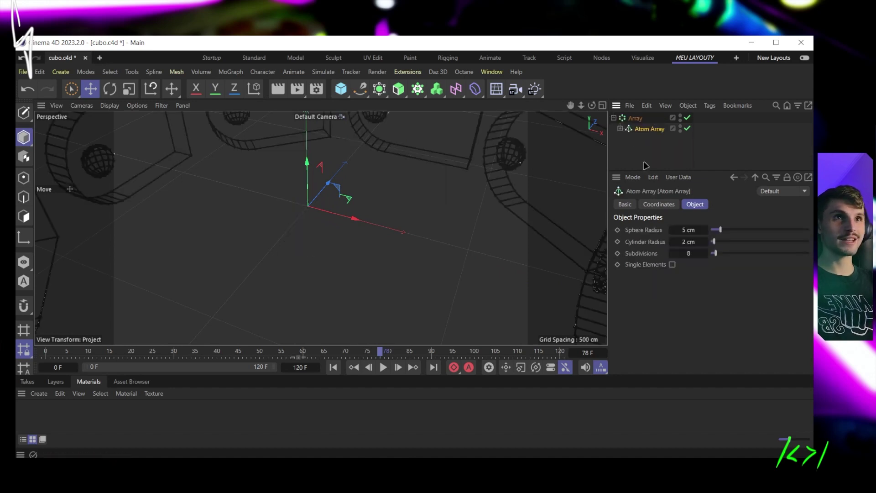
scroll(368, 188, down, 3)
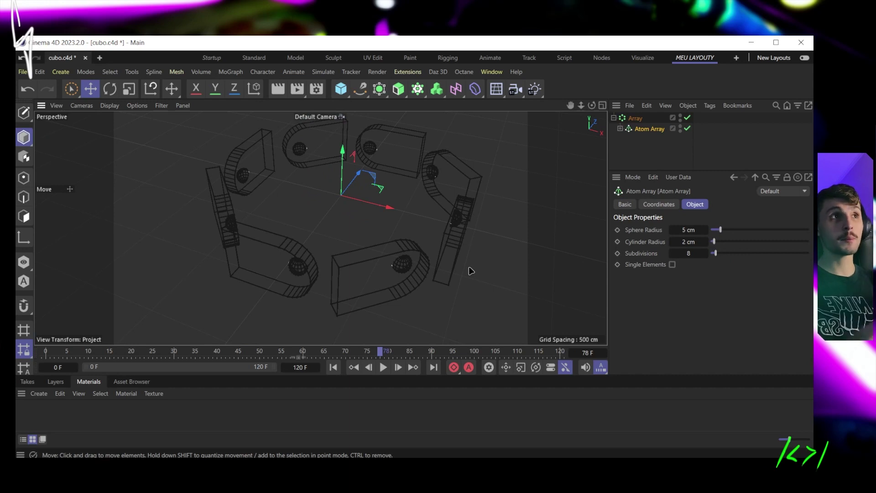
click(619, 128)
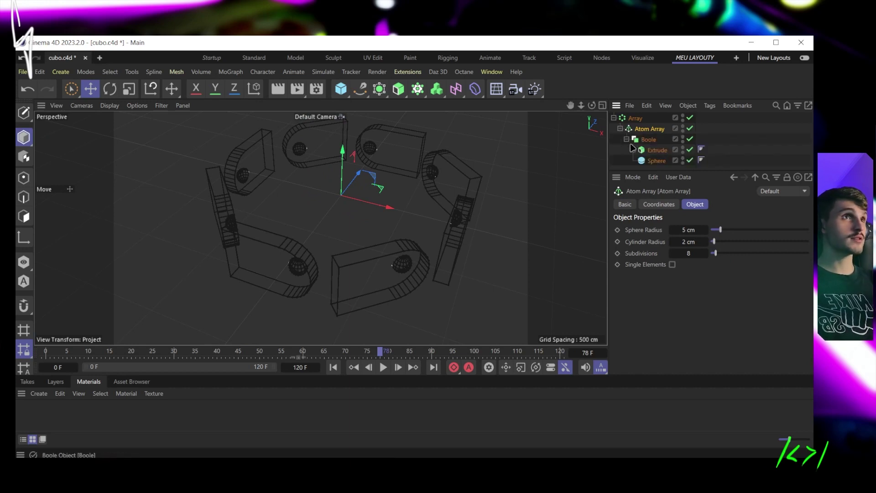
drag(674, 167, 673, 200)
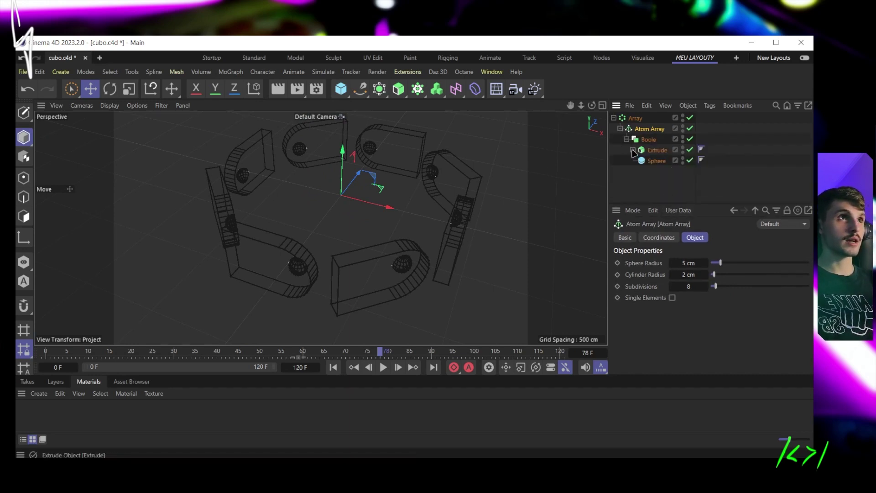
click(632, 150)
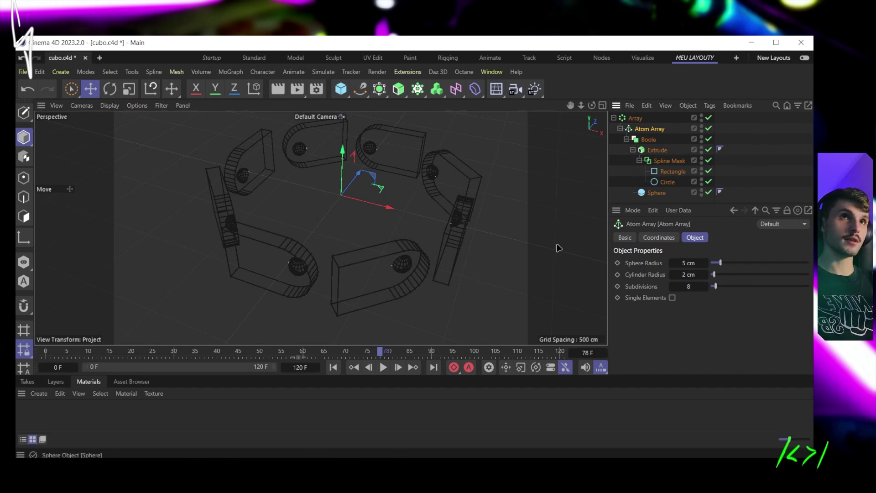
Step: Orbit around the ring of holed blocks, then select every object with Ctrl+A
alt+drag(342, 214, 335, 207)
scroll(352, 222, up, 5)
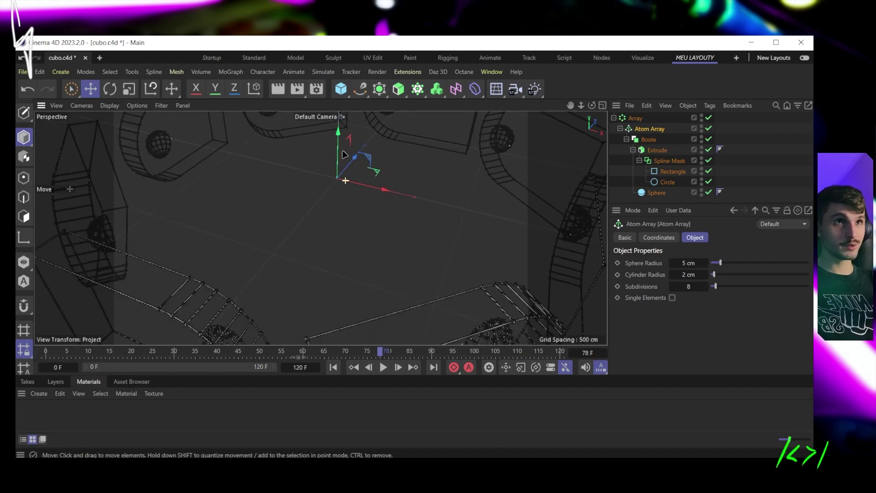
scroll(351, 182, down, 5)
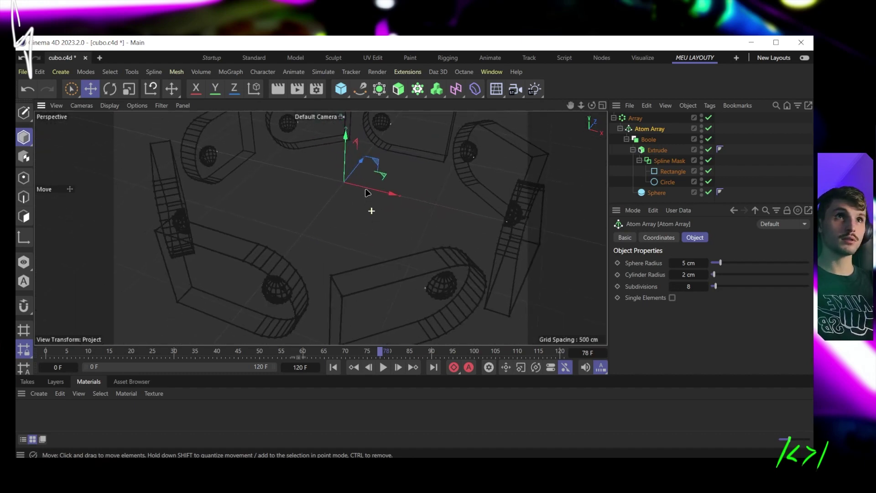
scroll(367, 192, up, 5)
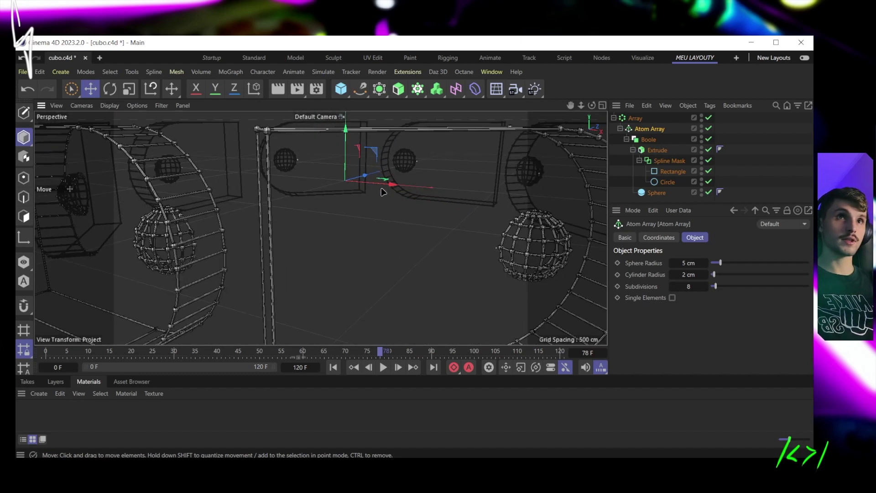
alt+drag(382, 192, 478, 207)
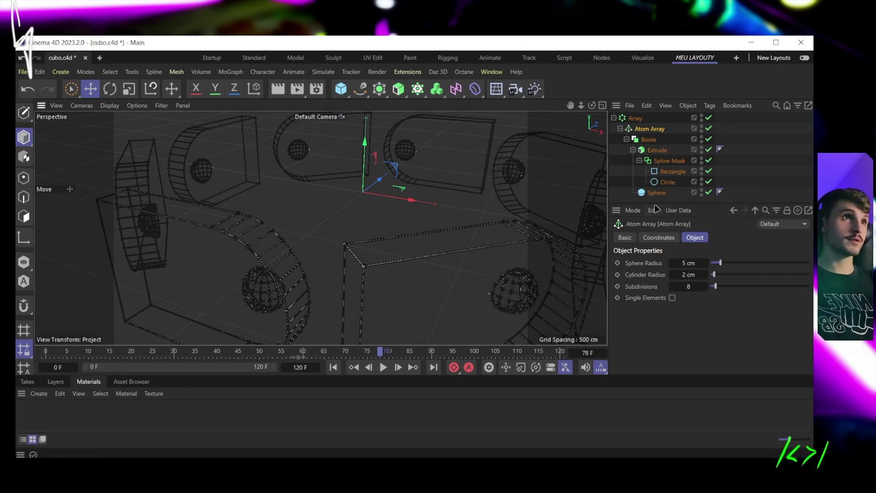
key(ctrl+a)
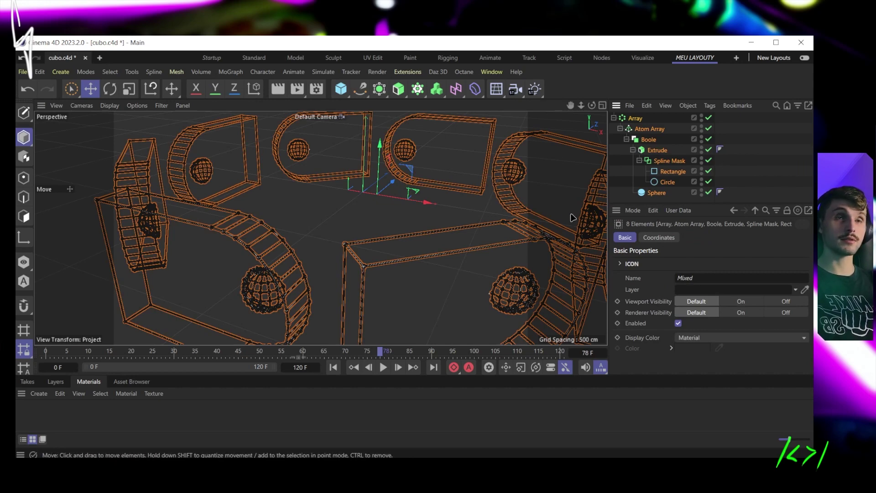
Step: Delete all existing objects and add a Lathe generator
key(Delete)
click(402, 91)
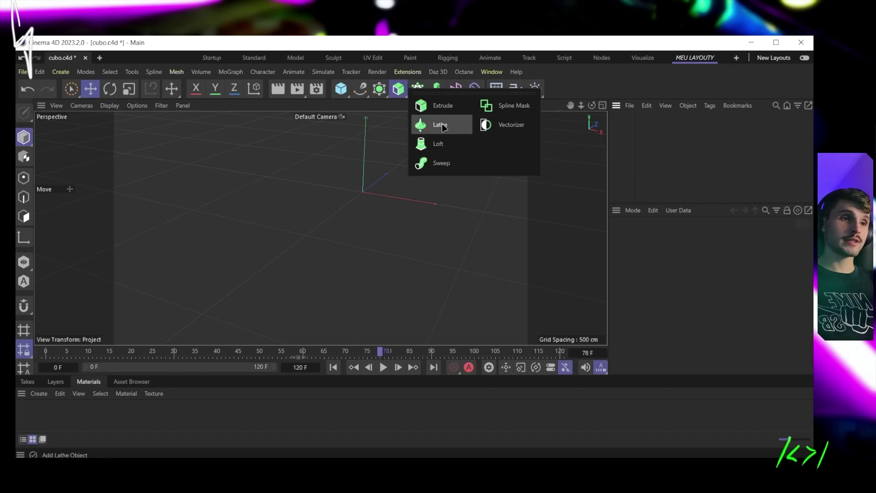
click(440, 125)
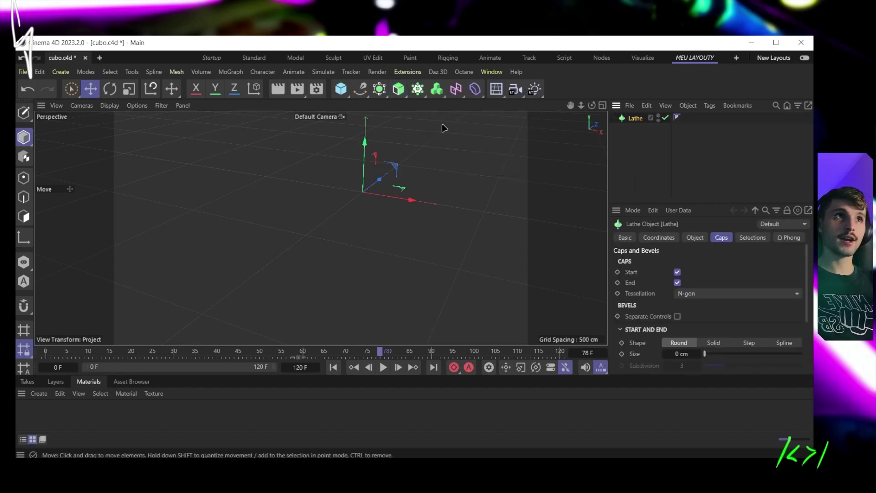
alt+right_drag(441, 128, 374, 211)
Step: Add an Arc spline in the XY plane and rotate it down below the axis
click(360, 89)
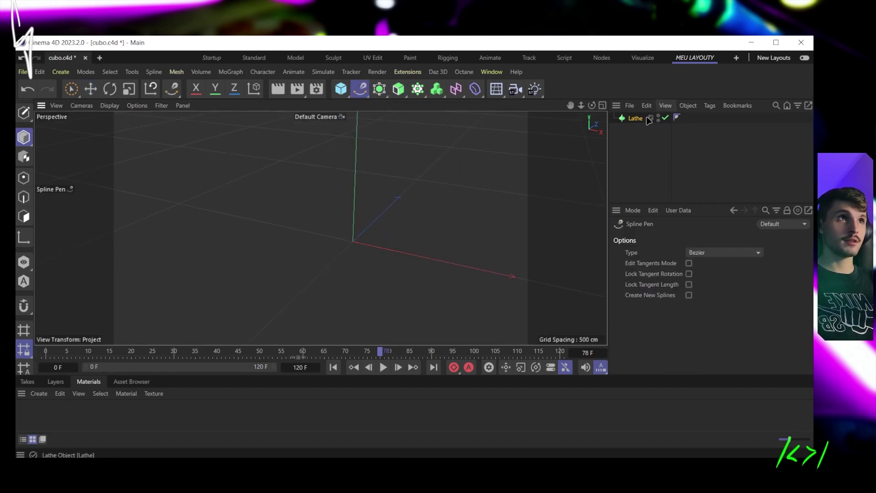
click(360, 88)
click(478, 112)
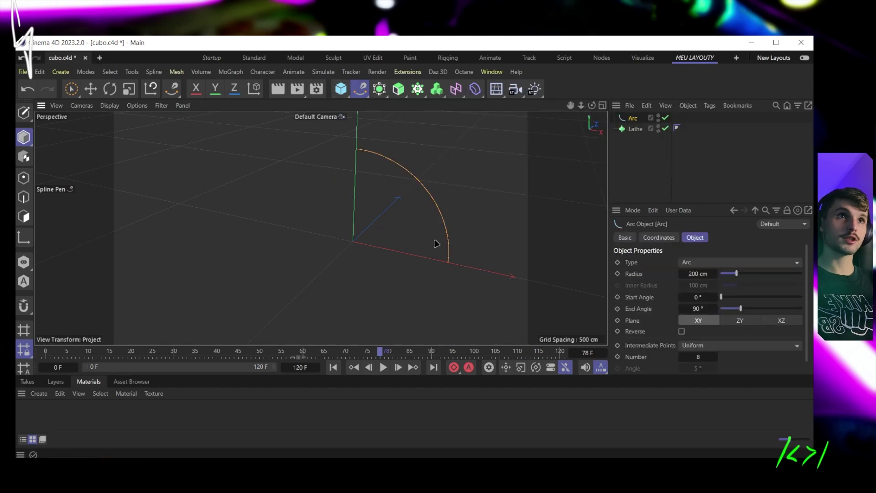
alt+drag(436, 243, 453, 231)
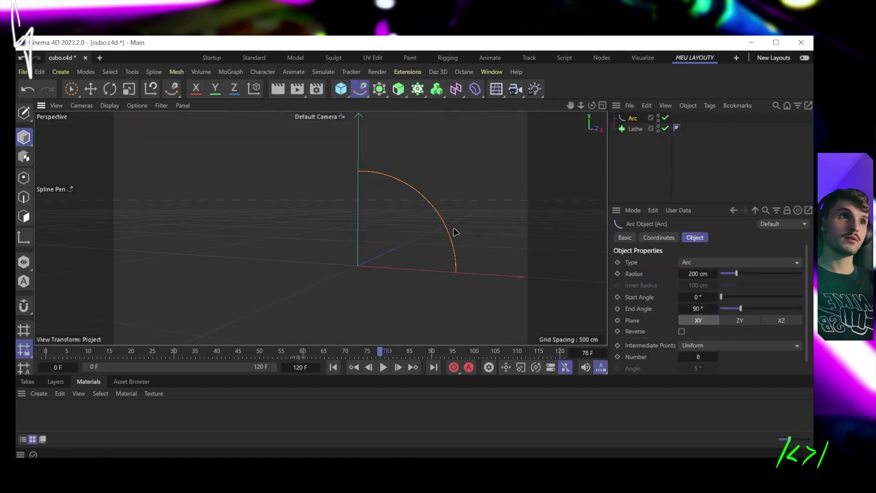
click(741, 322)
click(782, 321)
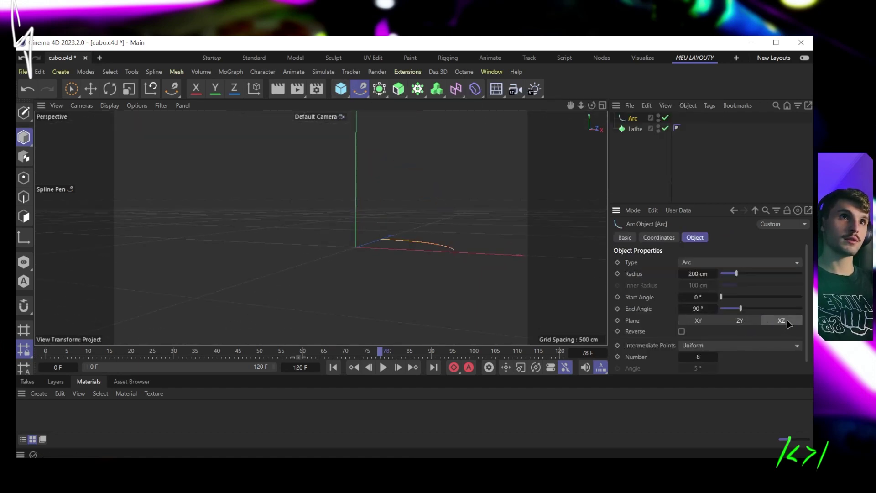
click(698, 320)
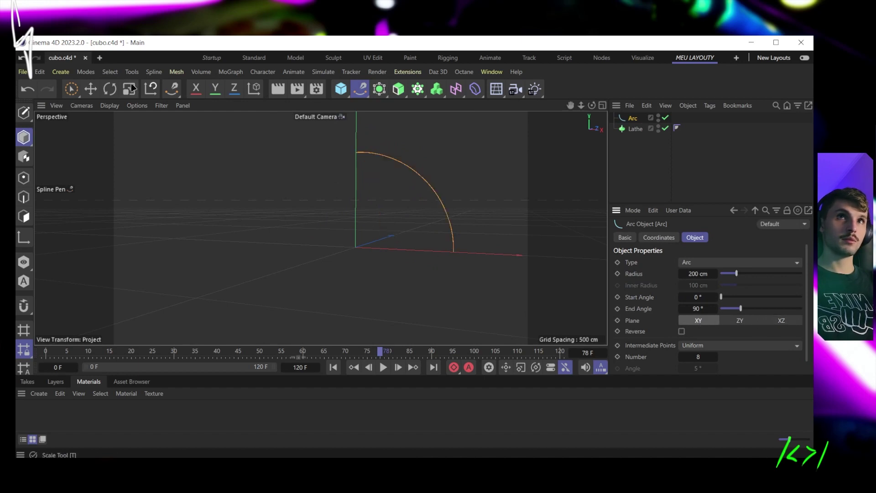
click(110, 88)
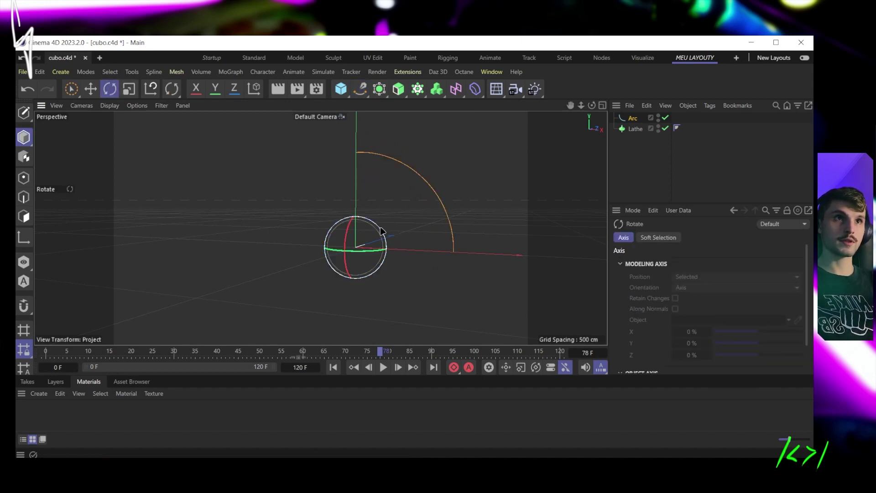
drag(381, 232, 423, 327)
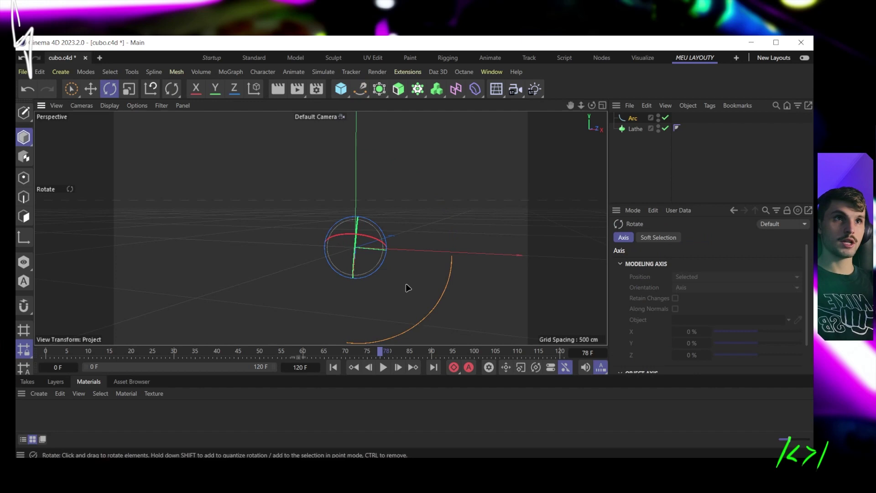
Step: Place the Arc inside the Lathe to form a hemispherical bowl
alt+drag(406, 287, 461, 209)
click(632, 162)
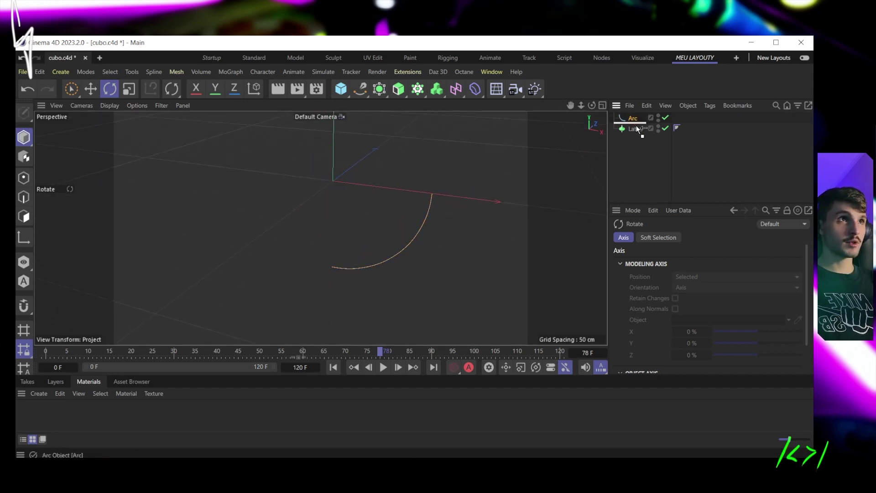
drag(639, 130, 638, 129)
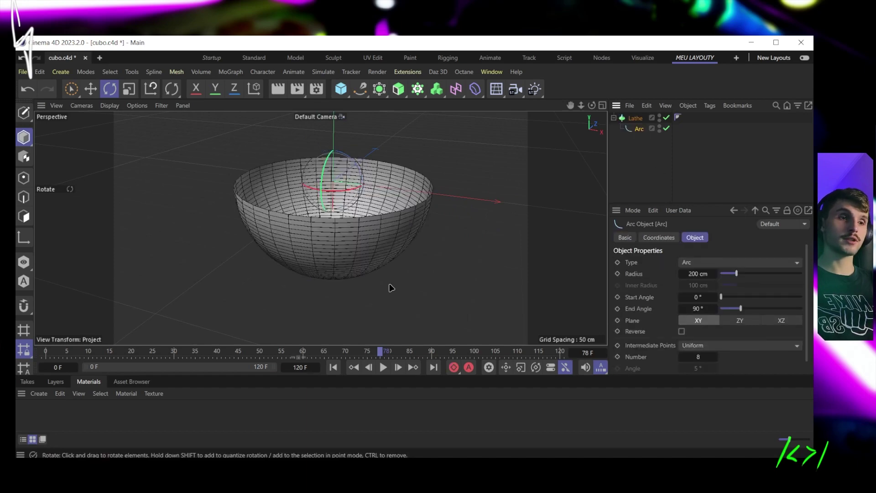
alt+drag(390, 287, 409, 262)
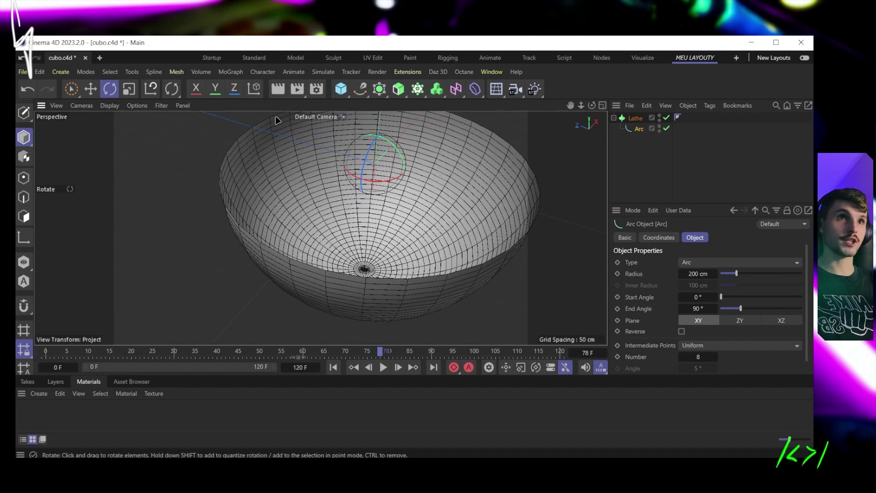
Step: Add a test Sphere into the bowl, then delete it
scroll(381, 191, down, 5)
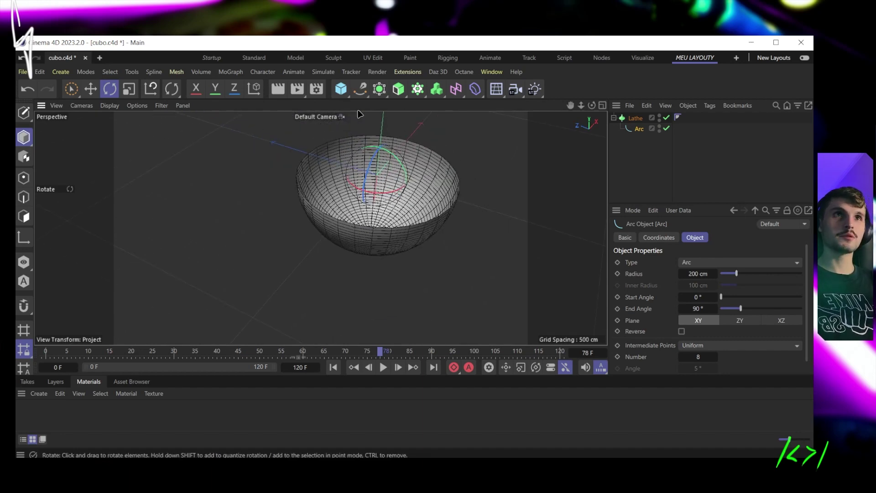
click(340, 89)
click(498, 121)
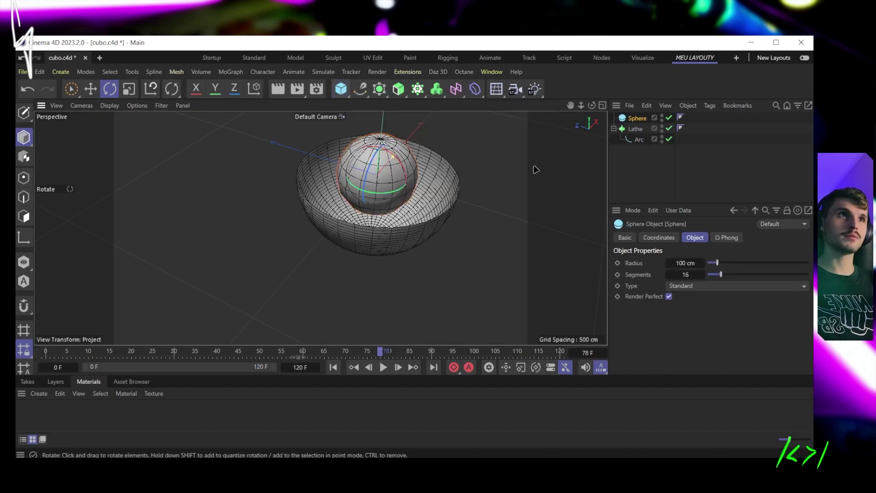
scroll(400, 159, down, 3)
alt+drag(456, 166, 485, 144)
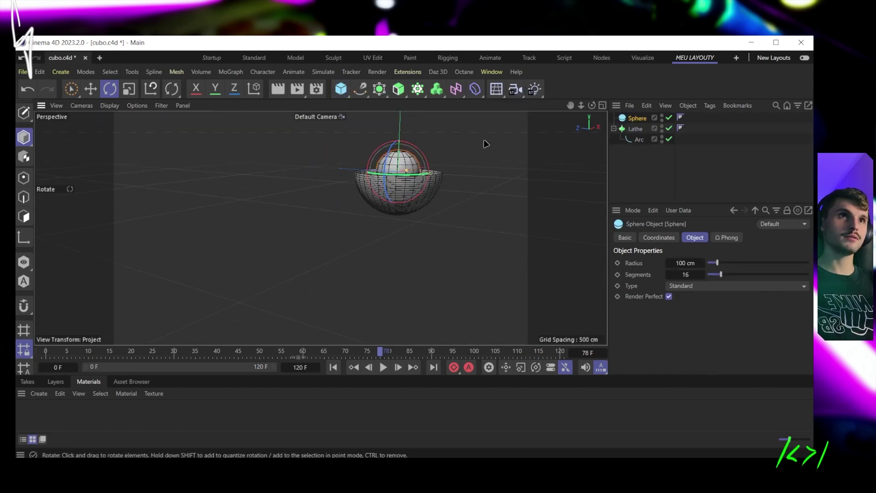
key(Delete)
scroll(417, 163, up, 10)
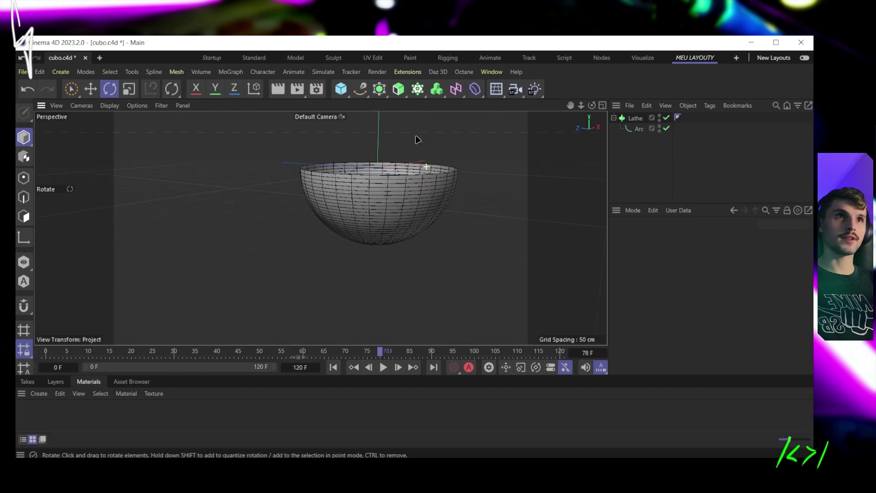
Step: Delete the Lathe bowl with its Arc and add a Vectorizer object
click(375, 230)
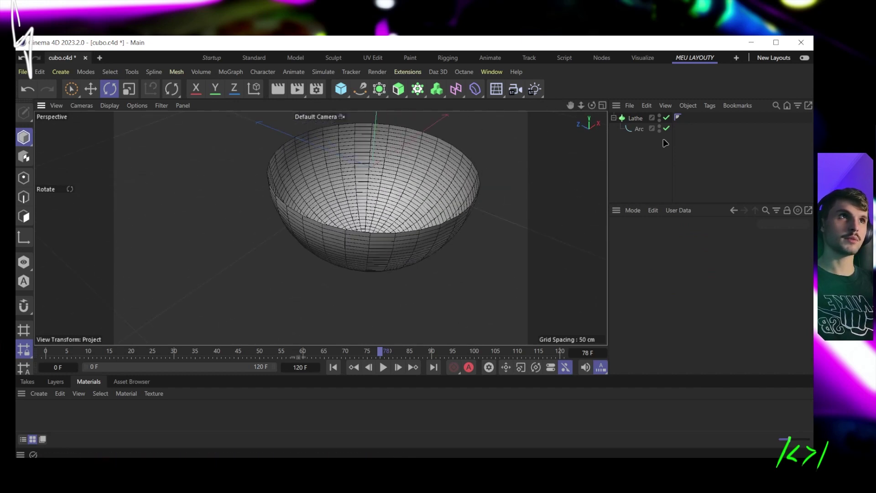
key(Delete)
click(399, 88)
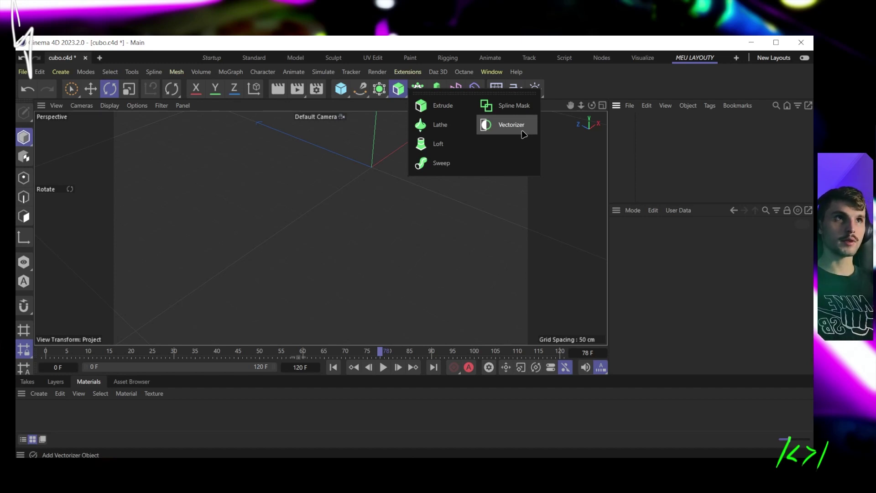
click(522, 132)
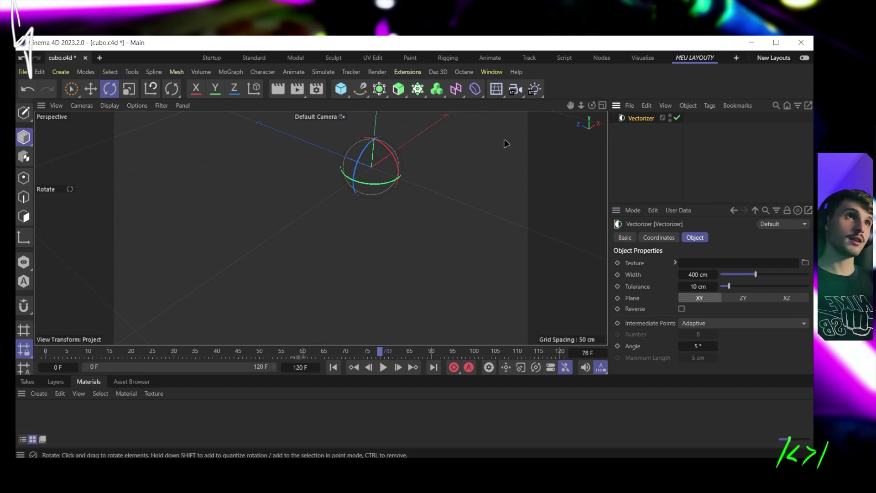
Step: Select the Vectorizer and delete it, leaving the scene empty
click(651, 147)
click(642, 120)
key(Delete)
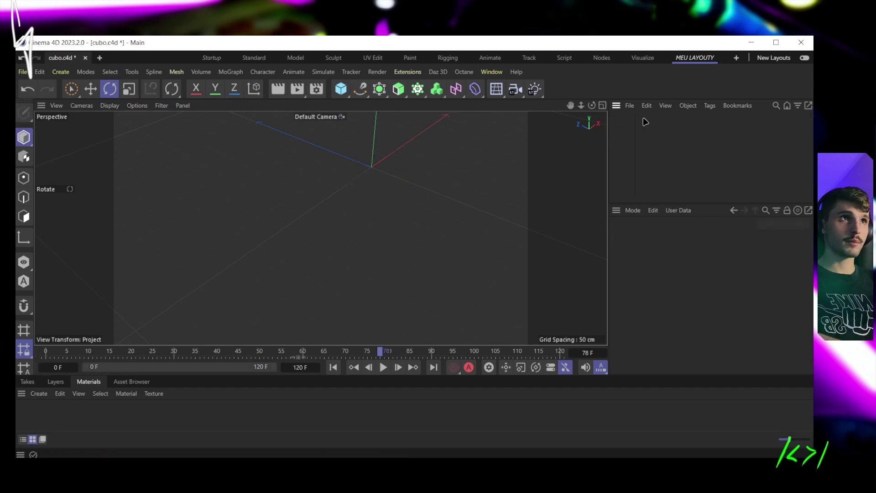
Step: Add a Loft generator plus an Arc and a Circle spline
click(398, 89)
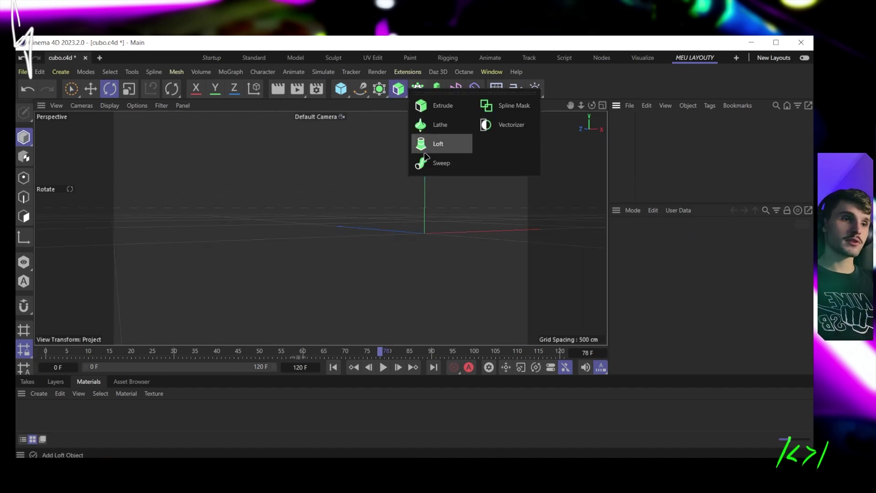
click(452, 151)
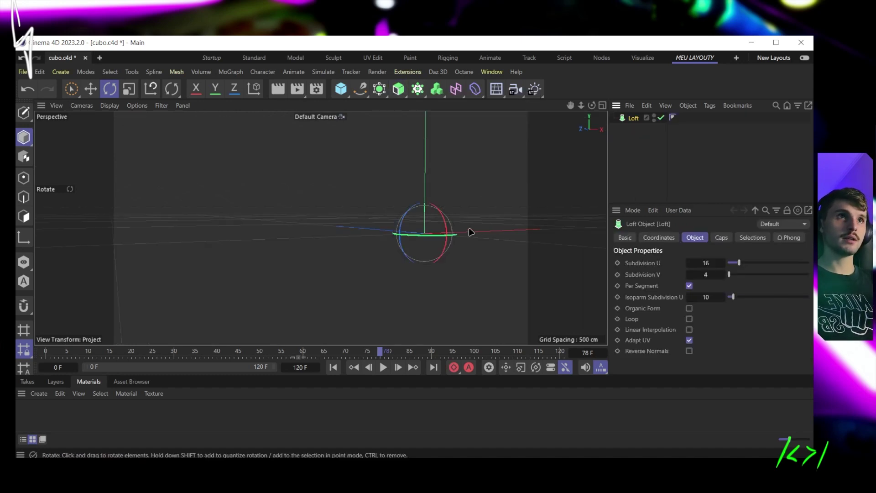
alt+drag(470, 231, 338, 192)
click(360, 88)
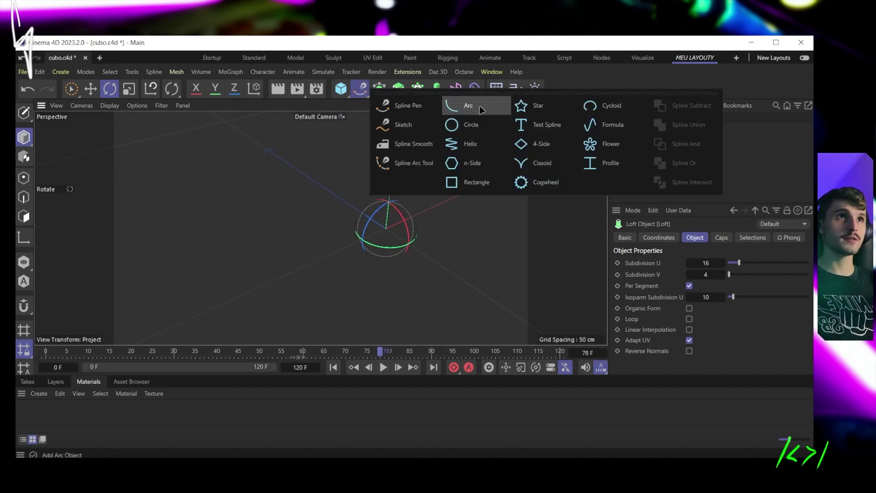
click(481, 109)
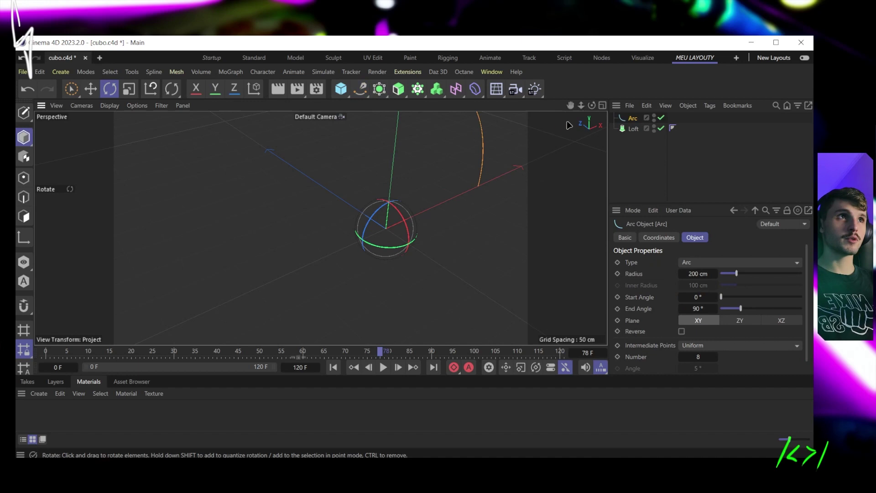
click(359, 89)
click(467, 124)
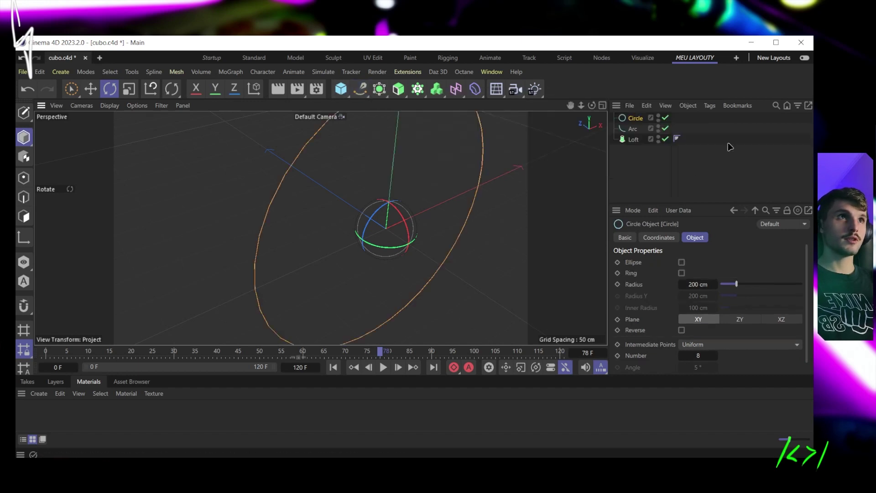
Step: Nest the Circle and Arc under the Loft
click(633, 131)
ctrl+click(635, 121)
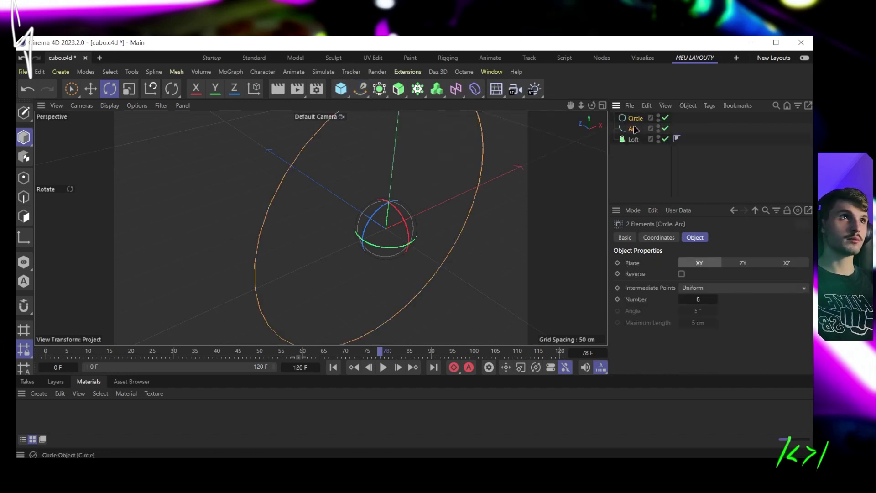
drag(635, 144, 634, 140)
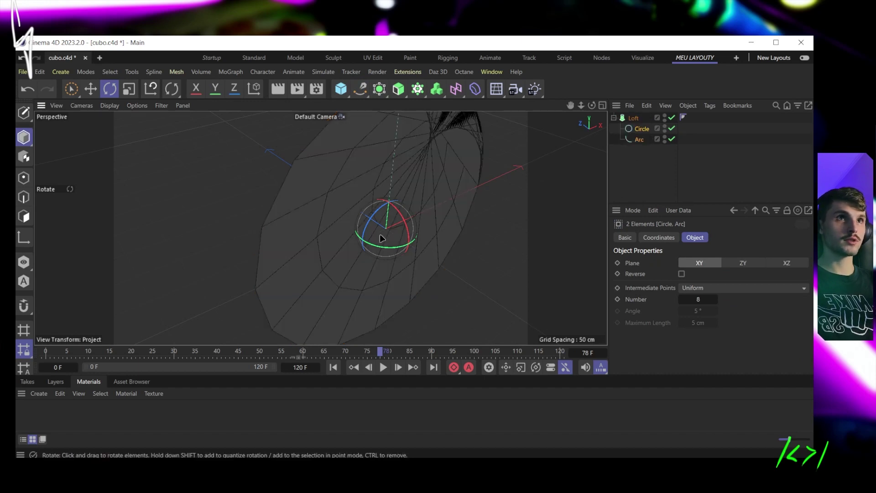
alt+drag(346, 178, 605, 161)
alt+drag(387, 218, 501, 193)
Step: Rotate the Arc to reshape the loft and inspect it from several angles
click(636, 140)
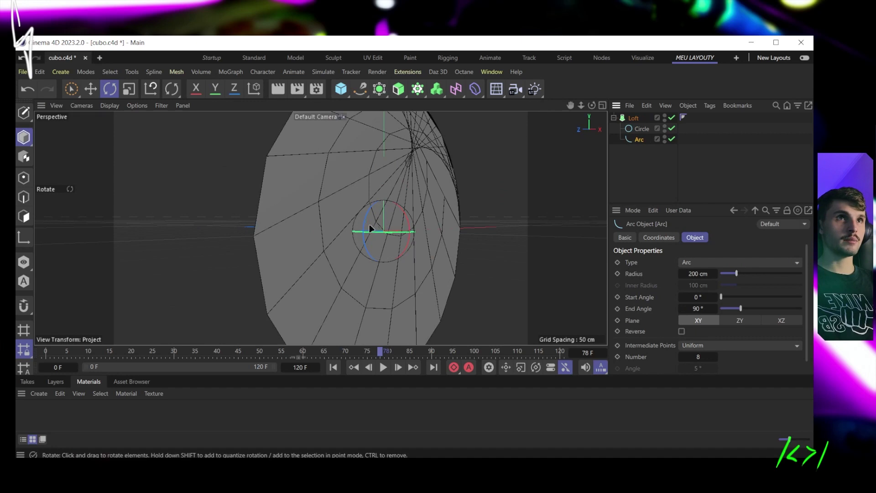
drag(365, 230, 413, 197)
alt+drag(399, 248, 473, 215)
alt+drag(595, 153, 339, 182)
alt+drag(421, 259, 312, 259)
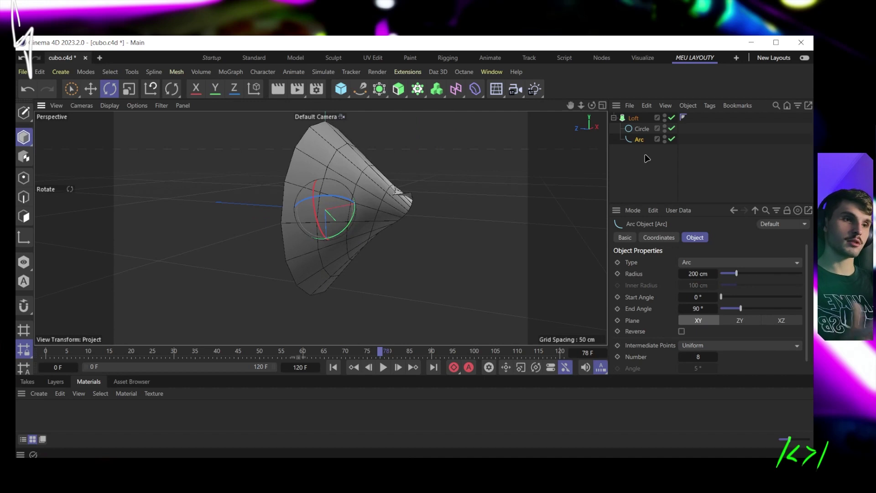
Step: Select the Loft, Circle and Arc together and delete them
drag(656, 184, 613, 114)
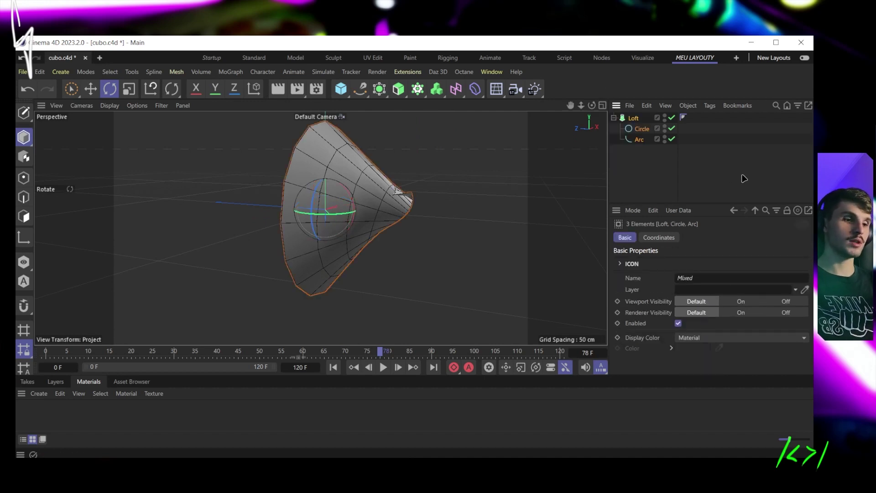
key(Delete)
alt+drag(350, 223, 287, 242)
click(398, 89)
Step: Add a Sweep object and an Arc spline, placing the Arc under the Sweep
click(436, 163)
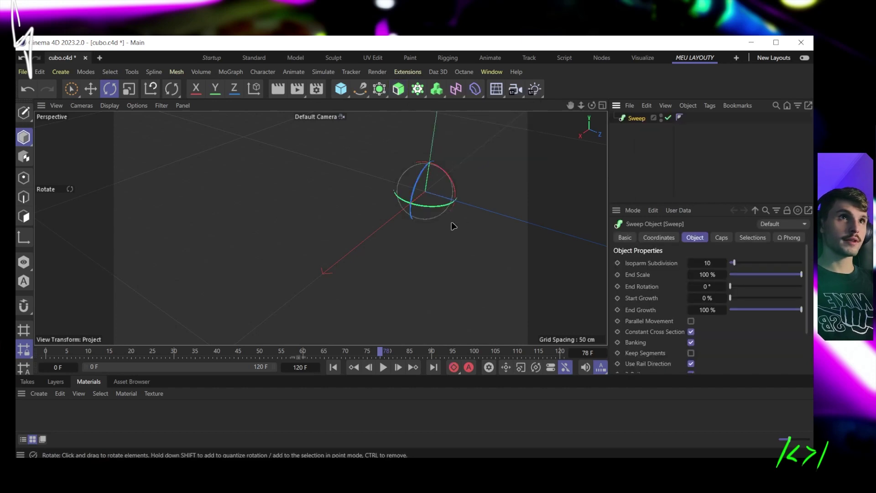
alt+drag(437, 189, 370, 284)
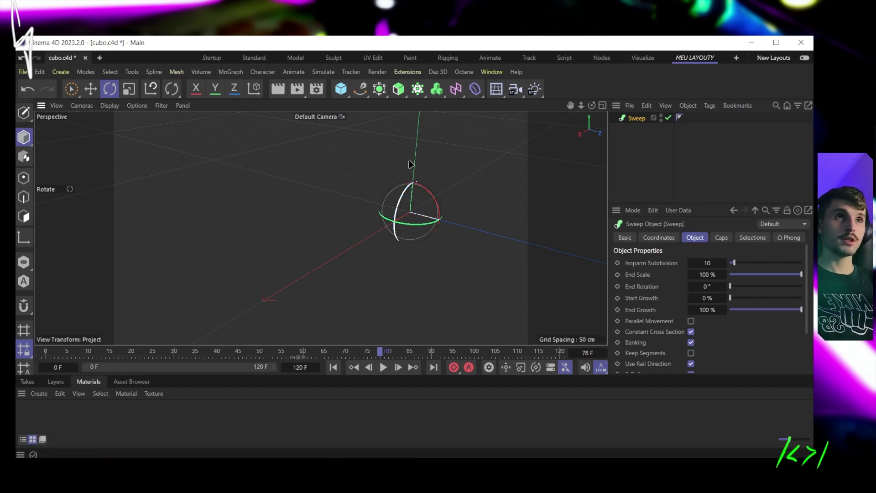
click(380, 93)
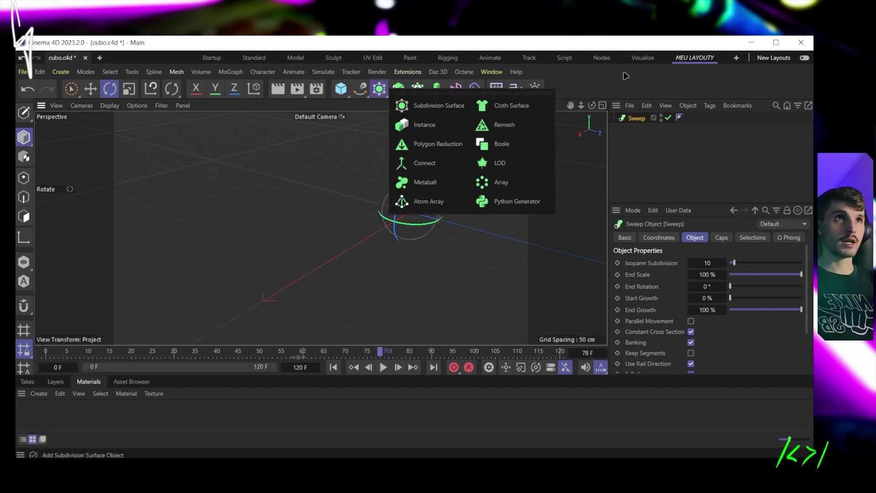
click(360, 89)
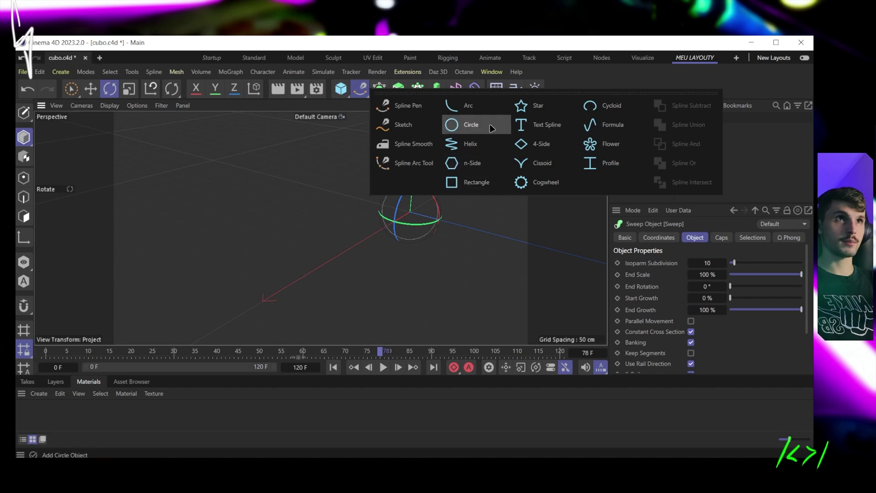
click(467, 105)
alt+drag(403, 210, 326, 269)
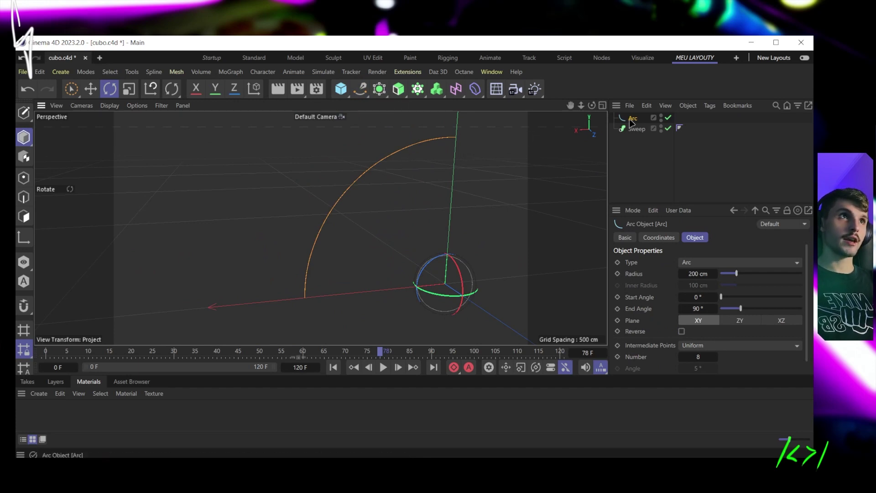
drag(632, 118, 637, 129)
click(636, 172)
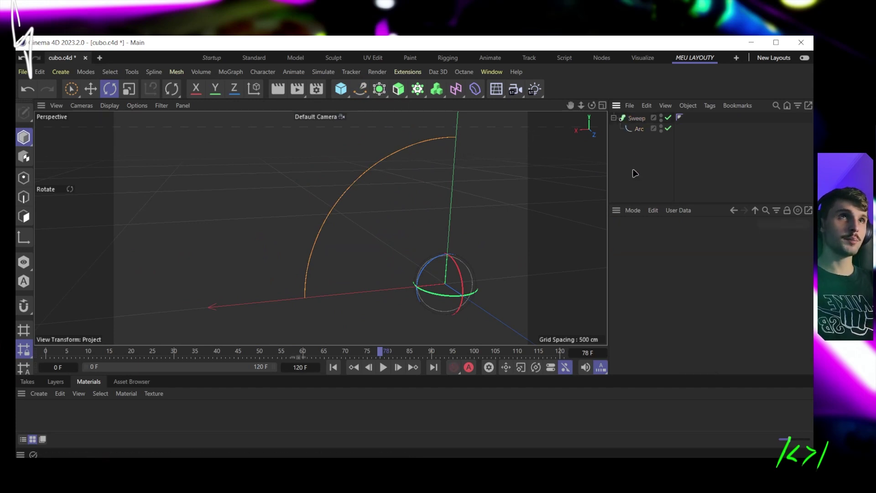
Step: Add a Circle, scale it down to 14.23 cm, and place it inside the Sweep
click(359, 89)
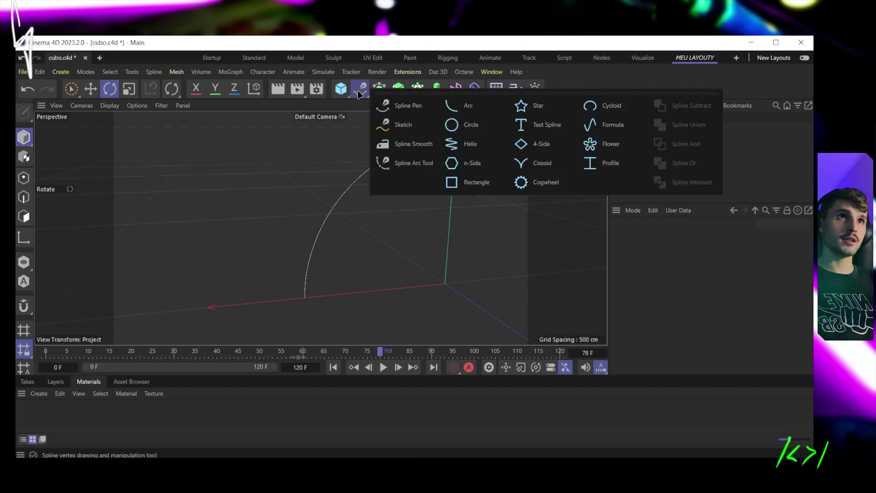
click(476, 125)
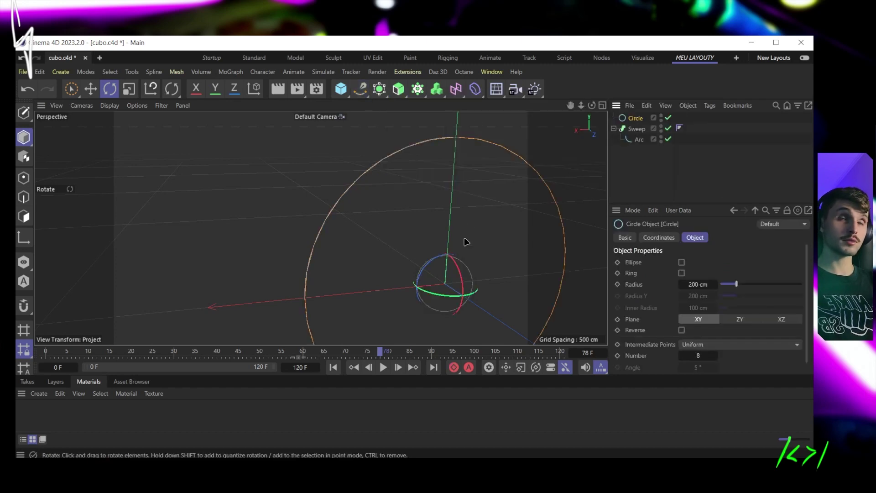
click(129, 89)
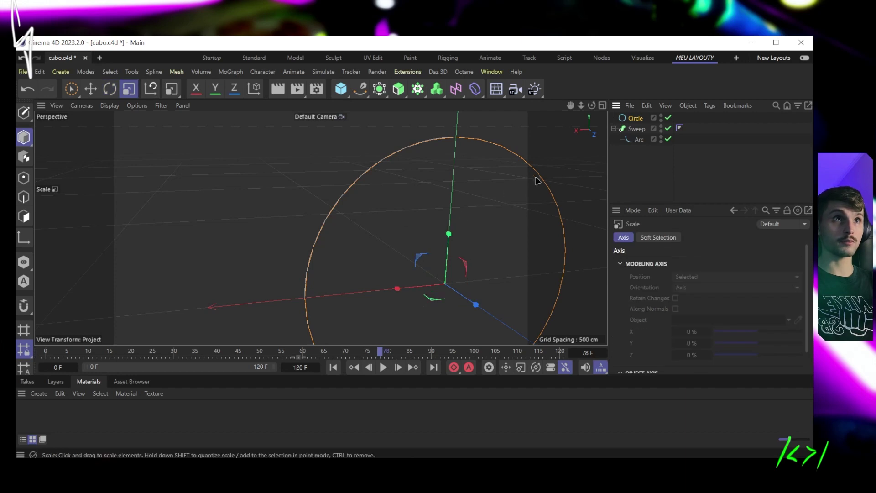
drag(536, 180, 447, 281)
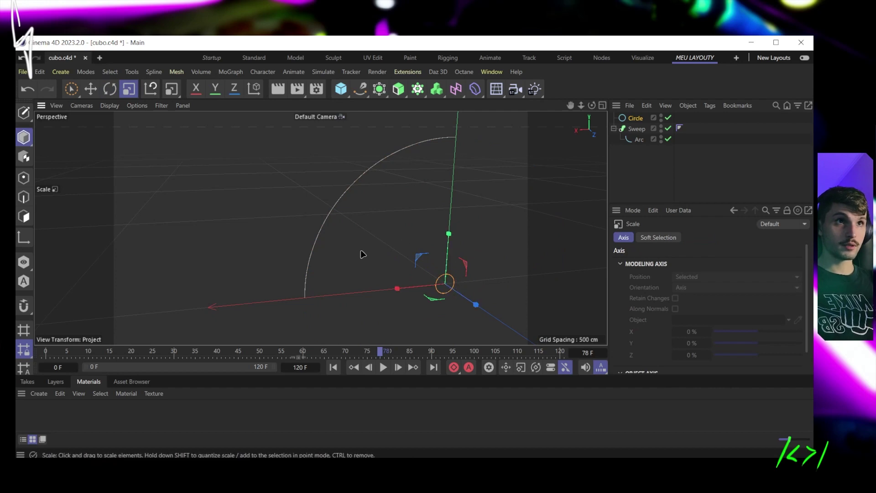
drag(635, 118, 640, 142)
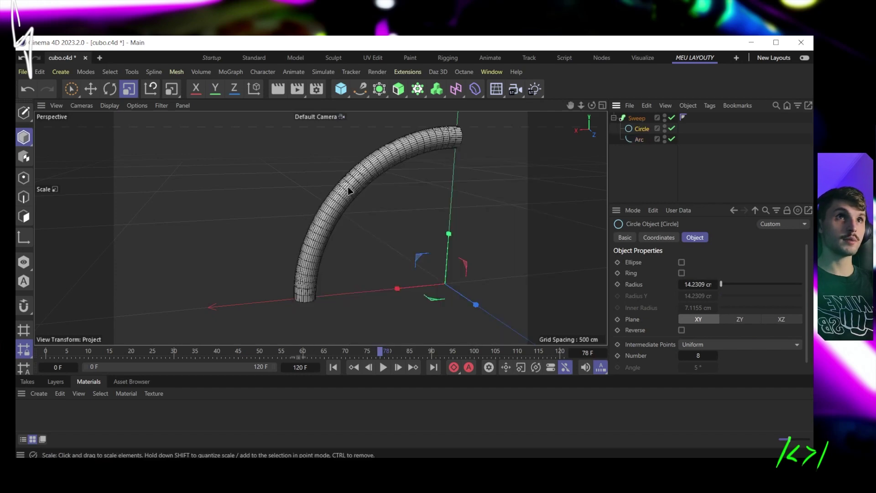
Step: Order the Arc below the Circle as the path and shrink the Circle's radius to 13 cm
alt+drag(348, 189, 523, 178)
alt+middle_drag(412, 165, 389, 160)
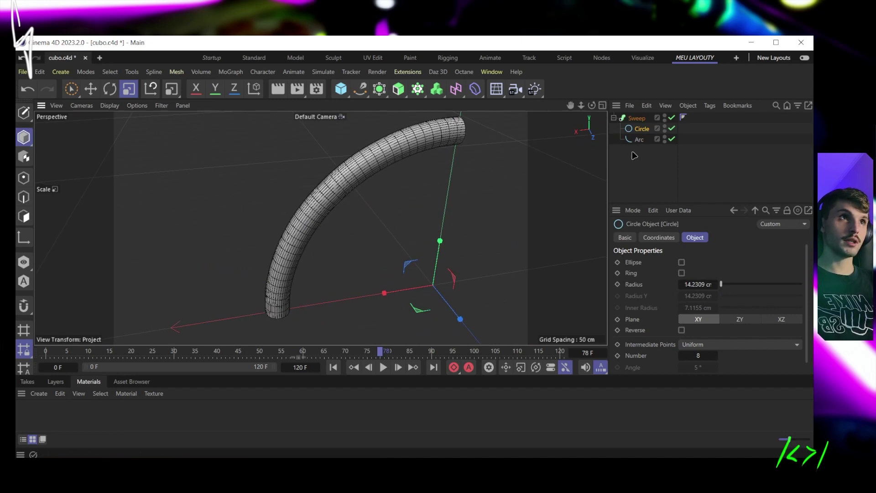
click(643, 139)
click(644, 132)
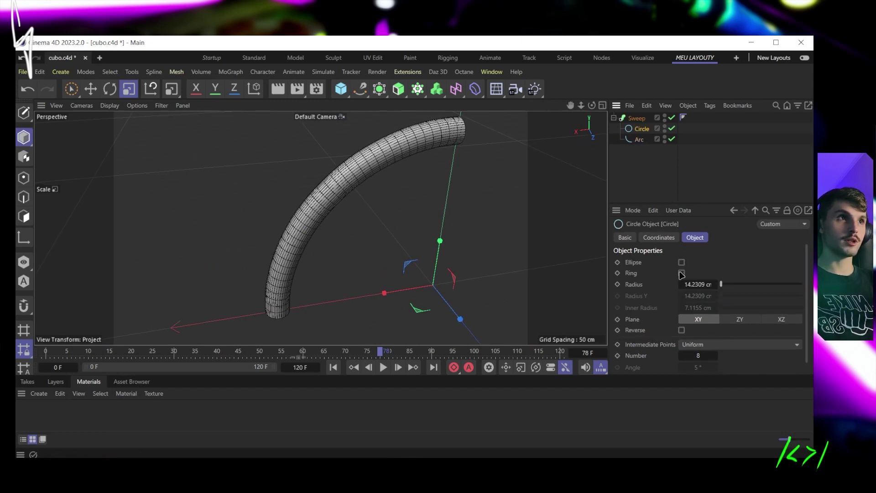
click(697, 284)
text(9)
key(Return)
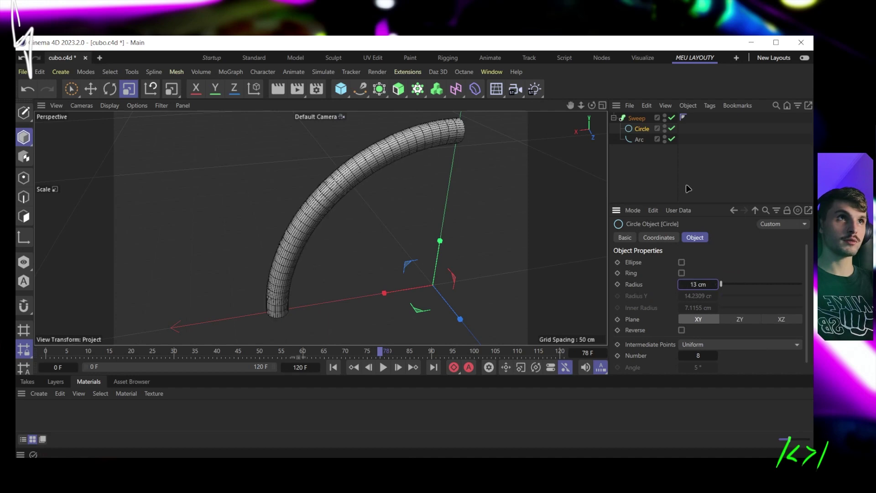
Step: Shorten the Arc to an end angle of about 59°
click(643, 140)
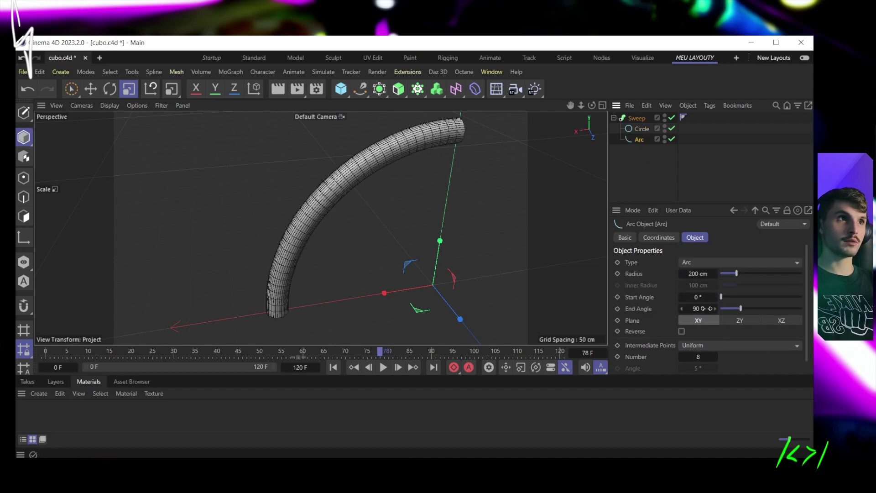
mouse_move(703, 309)
mouse_down()
mouse_move(757, 309)
mouse_move(698, 309)
mouse_up()
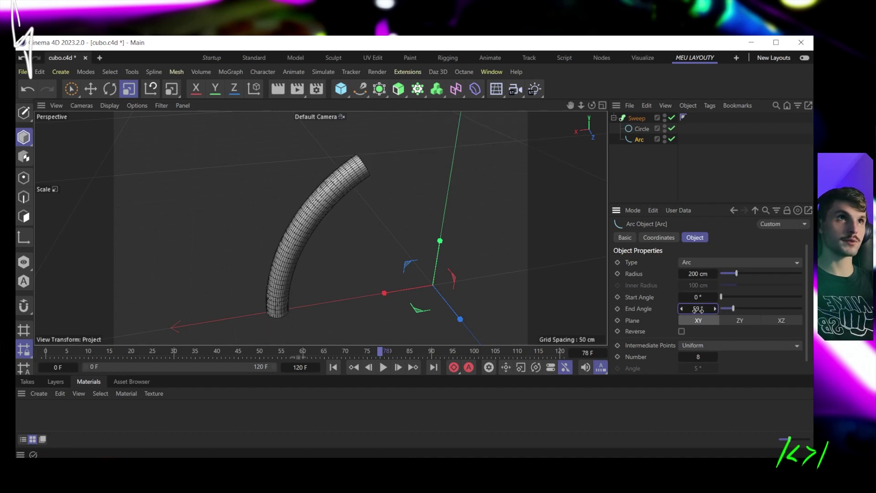
alt+drag(413, 200, 364, 193)
Step: Add a point to the Sweep's scale curve and drop its end to zero to taper the tube
click(636, 118)
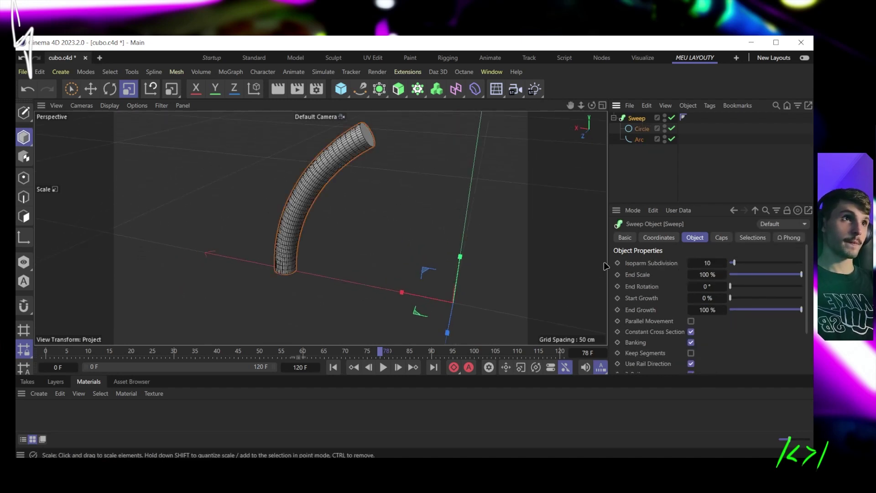
scroll(734, 319, down, 3)
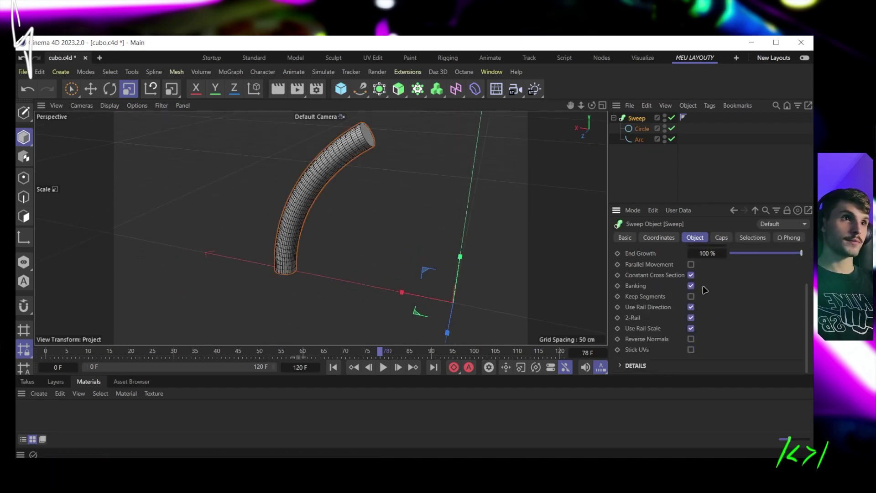
scroll(745, 337, down, 4)
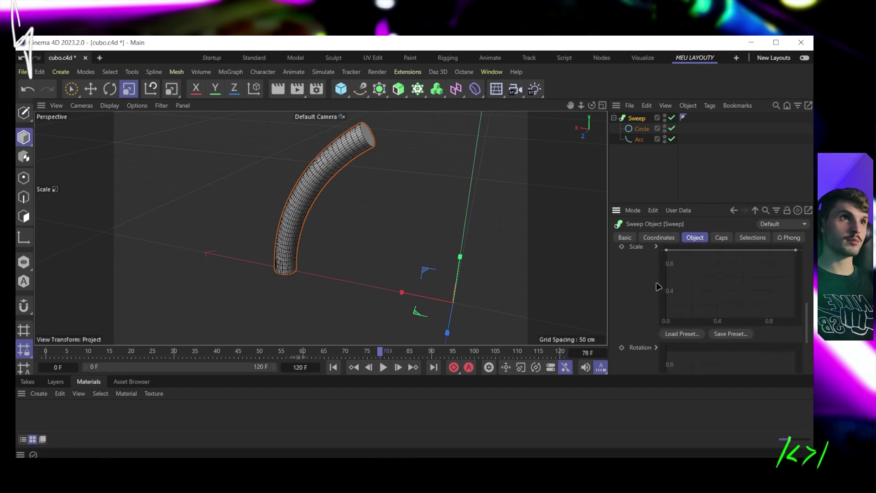
scroll(656, 286, up, 1)
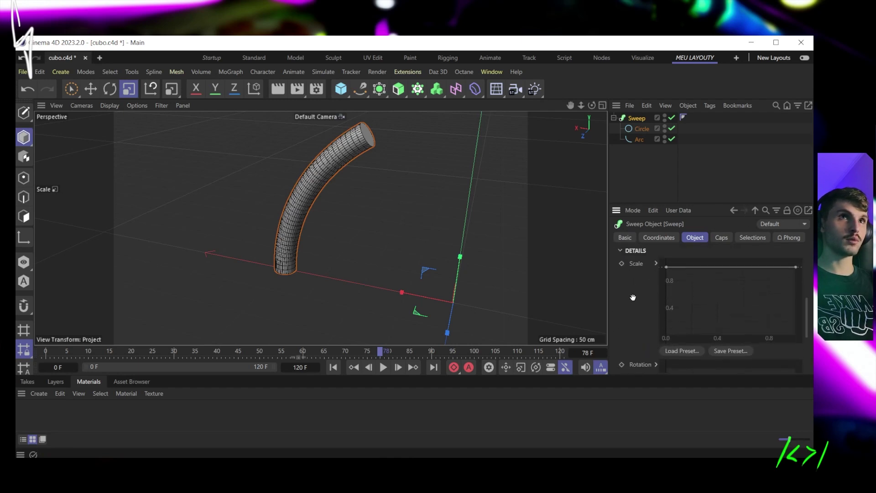
ctrl+click(728, 267)
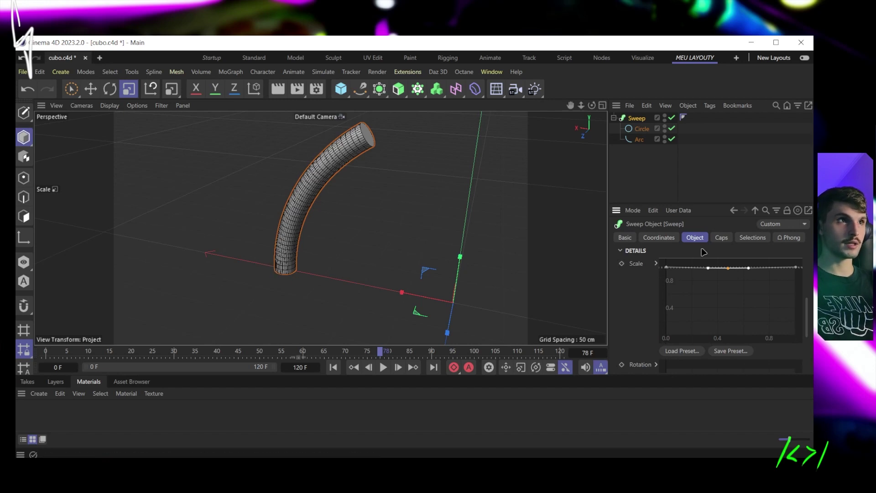
drag(795, 269, 734, 331)
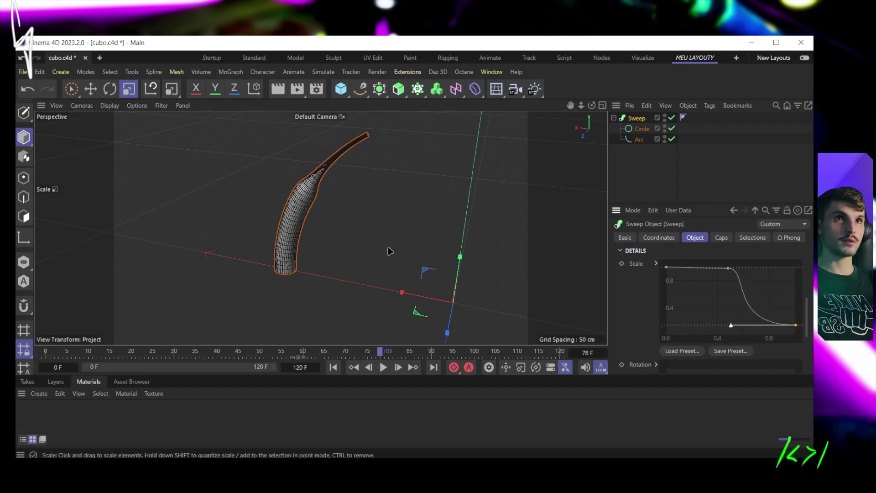
alt+drag(389, 250, 551, 201)
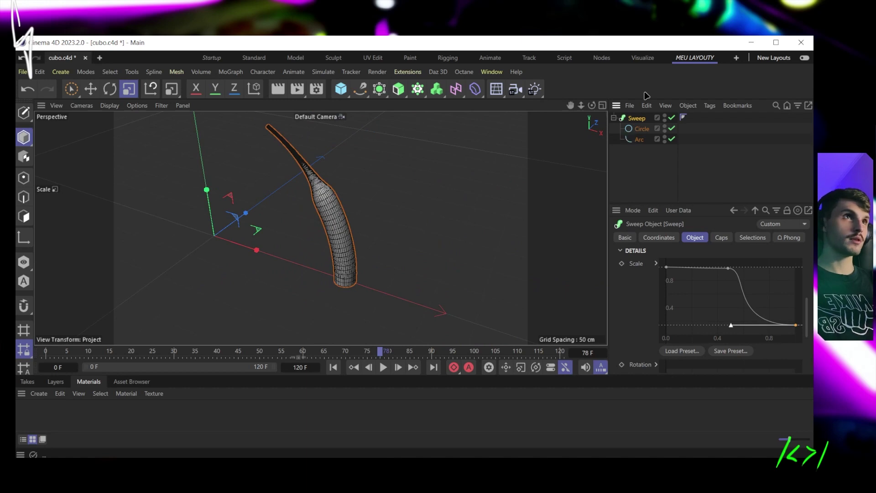
key(ctrl+a)
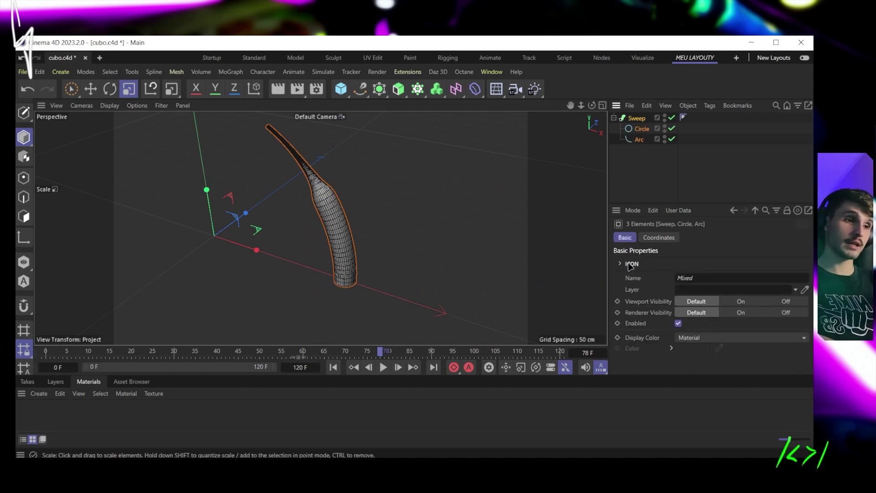
Step: Delete the tapered Sweep with its splines and reset the perspective view to Frame Default
key(Delete)
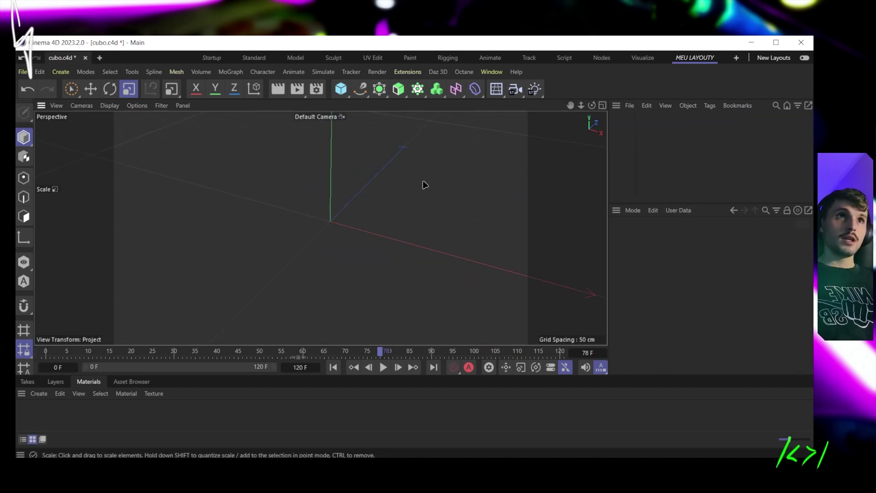
click(398, 94)
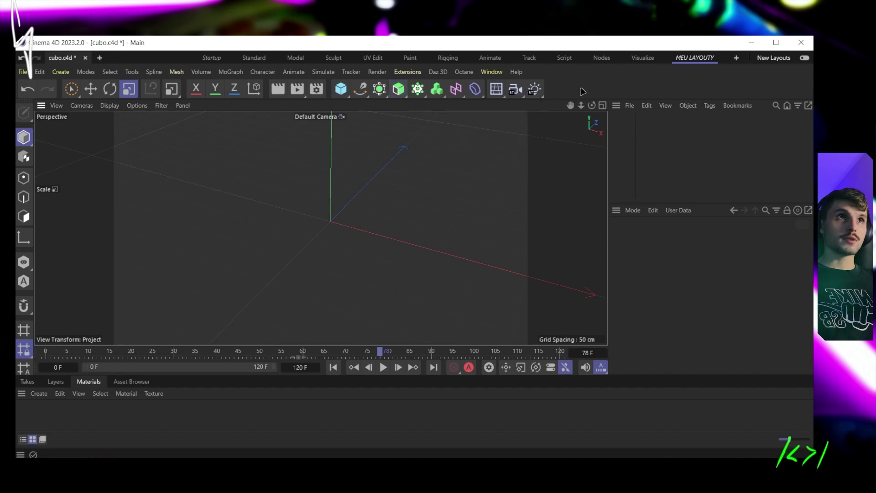
click(380, 92)
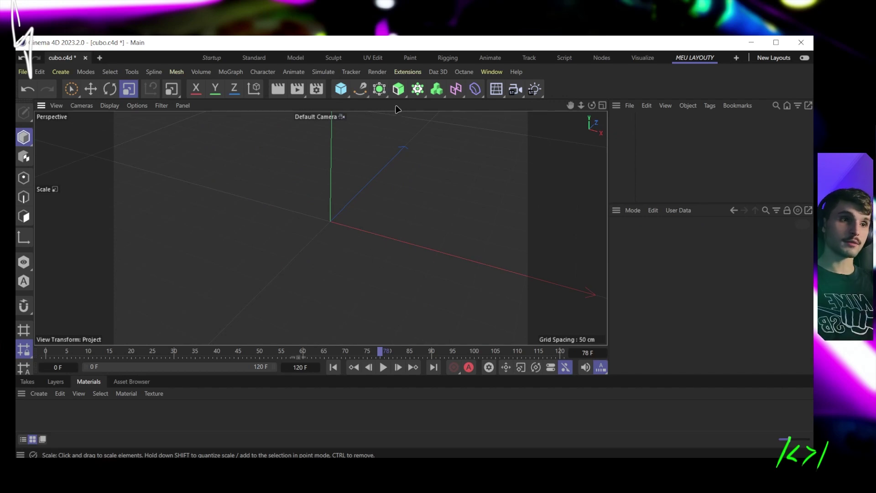
click(417, 89)
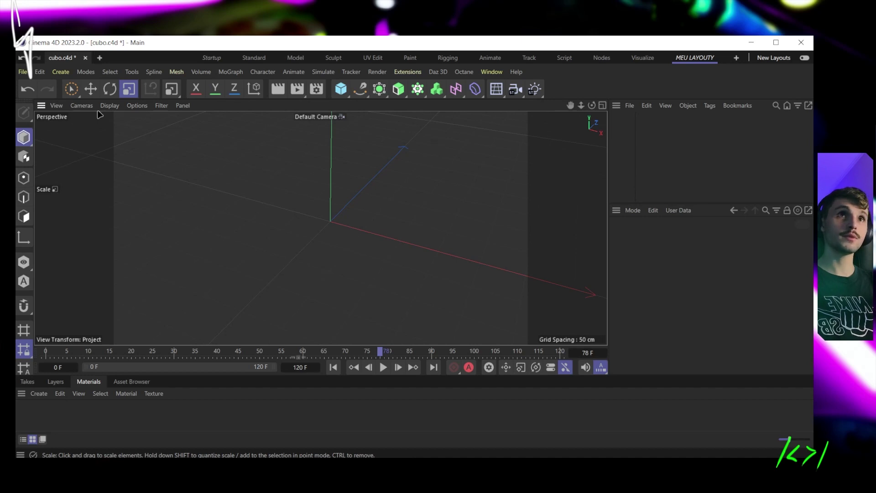
click(56, 106)
click(101, 252)
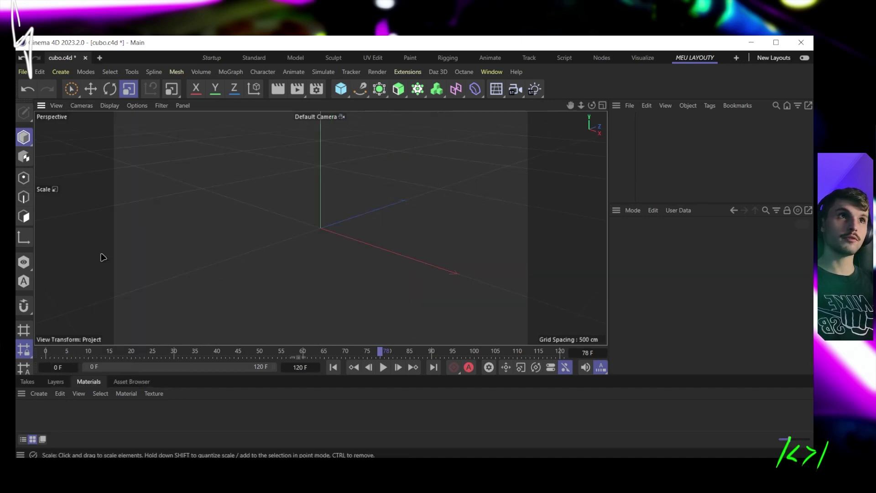
Step: Put a Cube inside a new Cloner and shrink it to 78.6485 cm so the clones separate
click(418, 89)
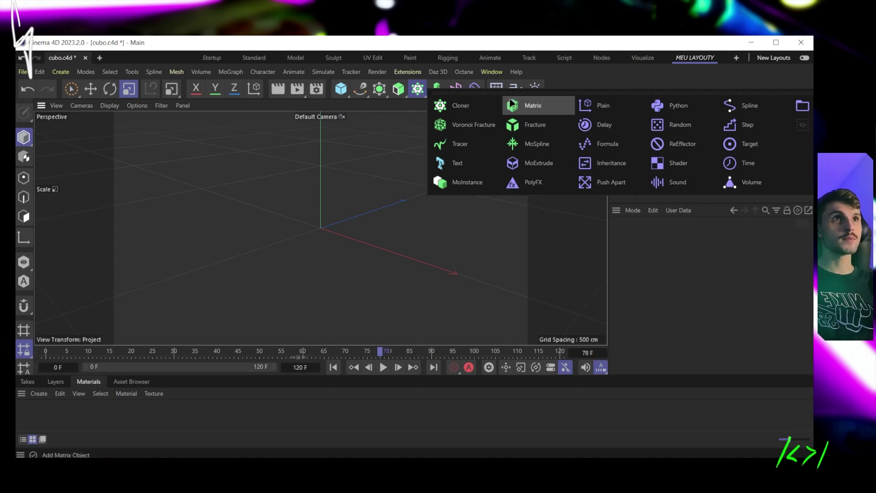
click(461, 106)
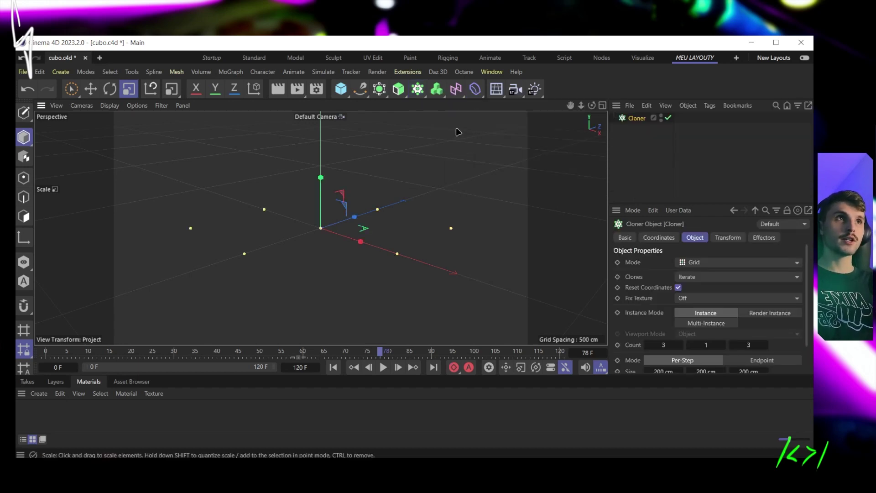
click(339, 92)
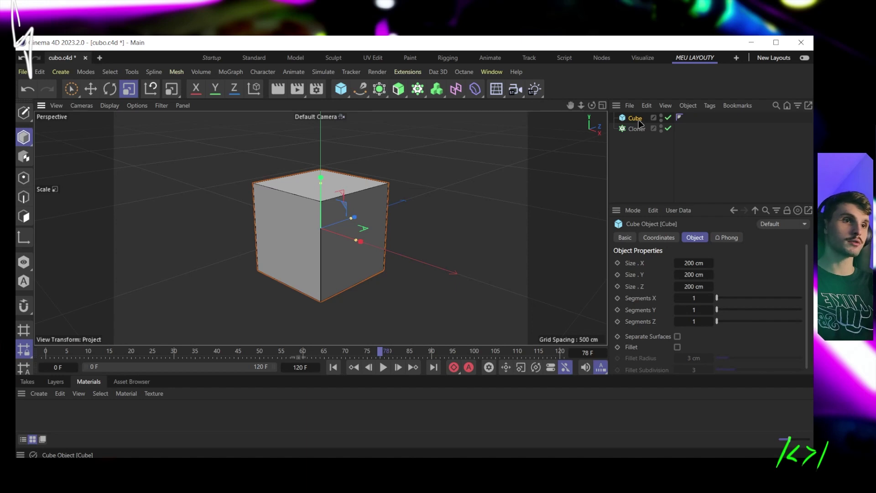
drag(635, 122, 638, 131)
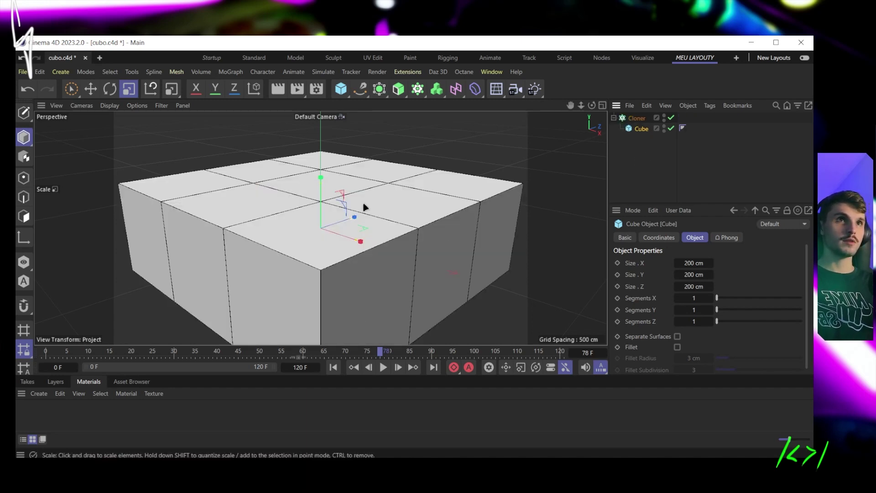
scroll(365, 207, down, 3)
mouse_move(365, 208)
alt+mouse_down()
mouse_move(342, 244)
mouse_move(344, 218)
mouse_move(420, 182)
alt+mouse_up()
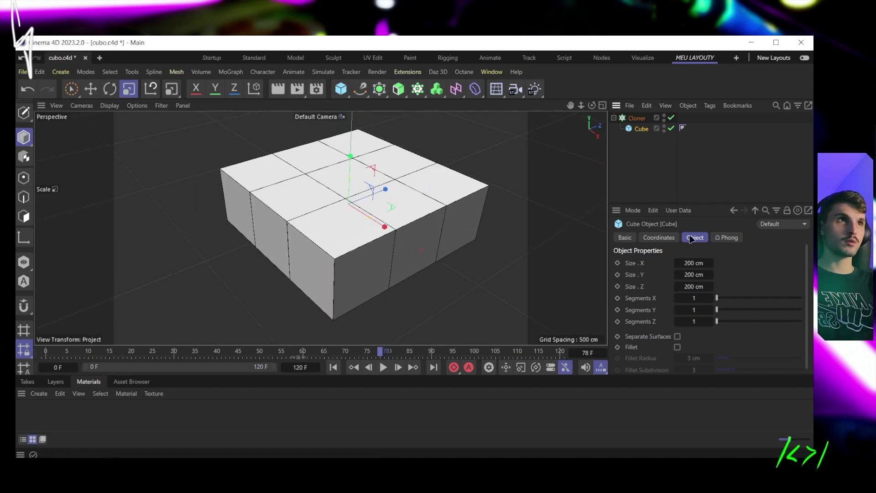
drag(448, 146, 351, 194)
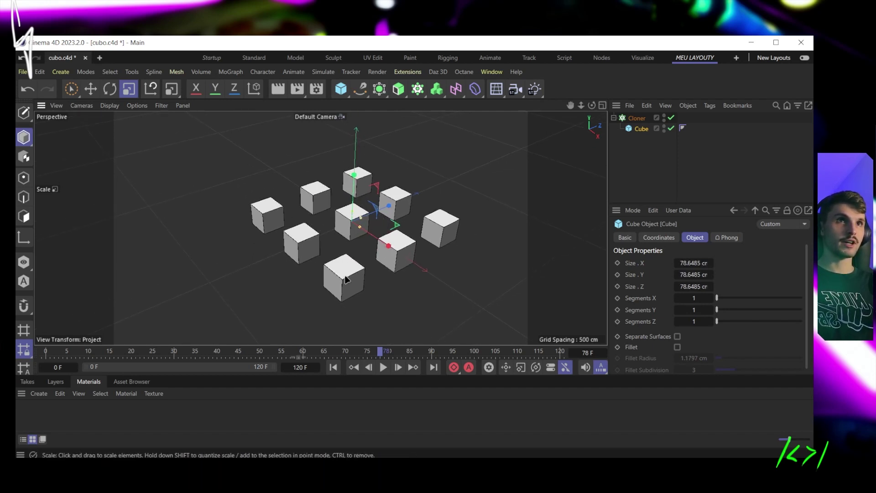
Step: Set the Cloner mode to Linear, then to Honeycomb for a staggered cube pattern
click(639, 119)
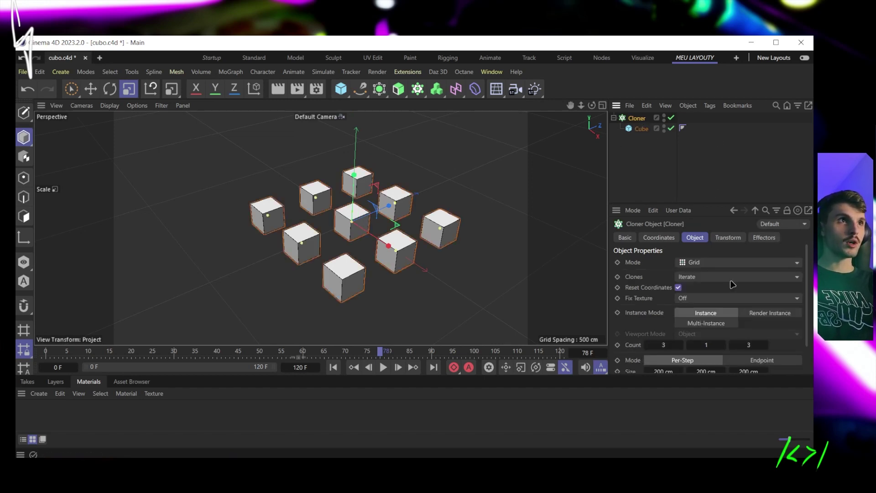
click(696, 262)
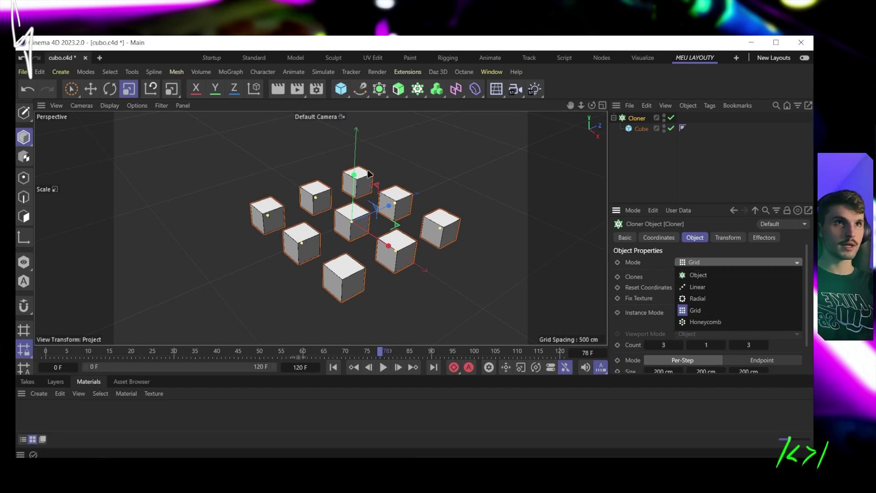
click(700, 290)
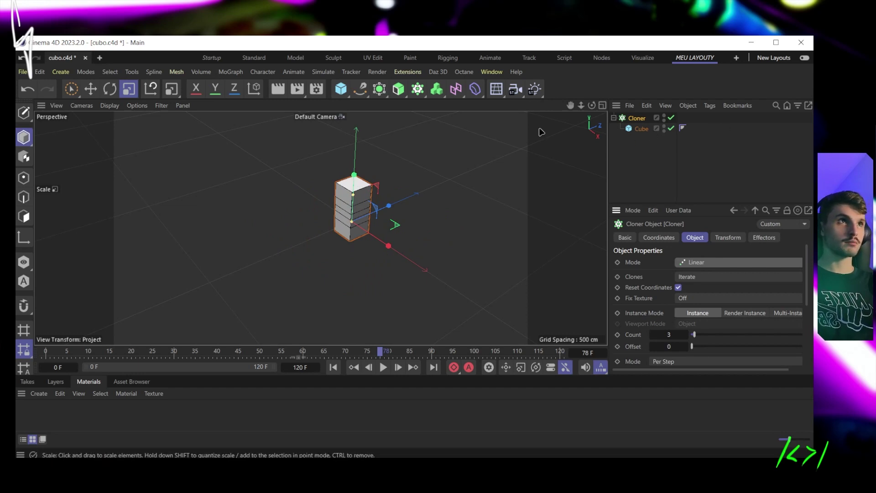
click(695, 265)
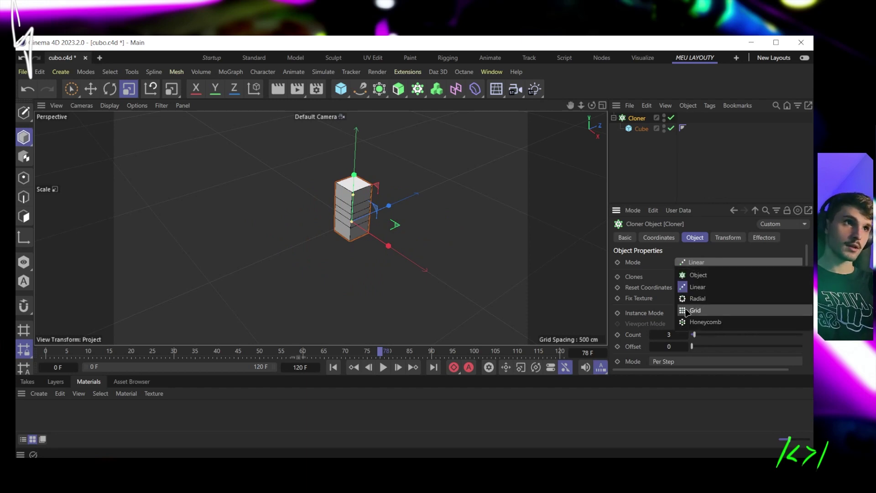
click(718, 321)
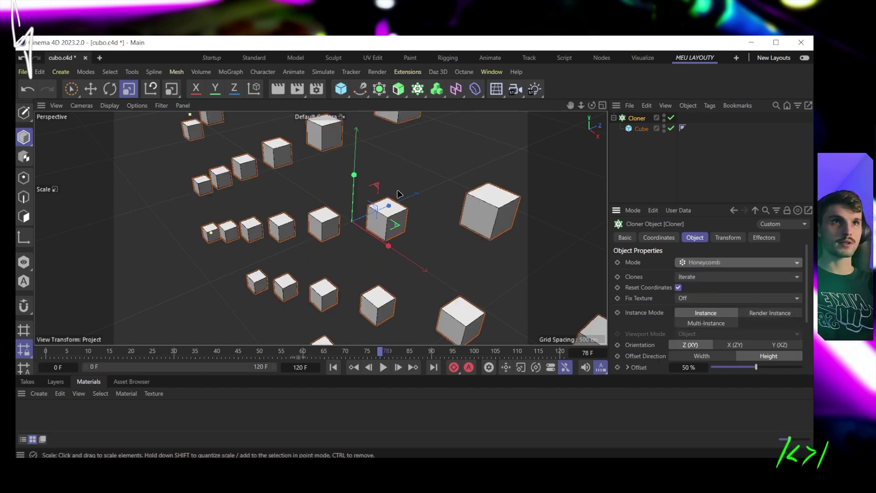
scroll(378, 211, down, 8)
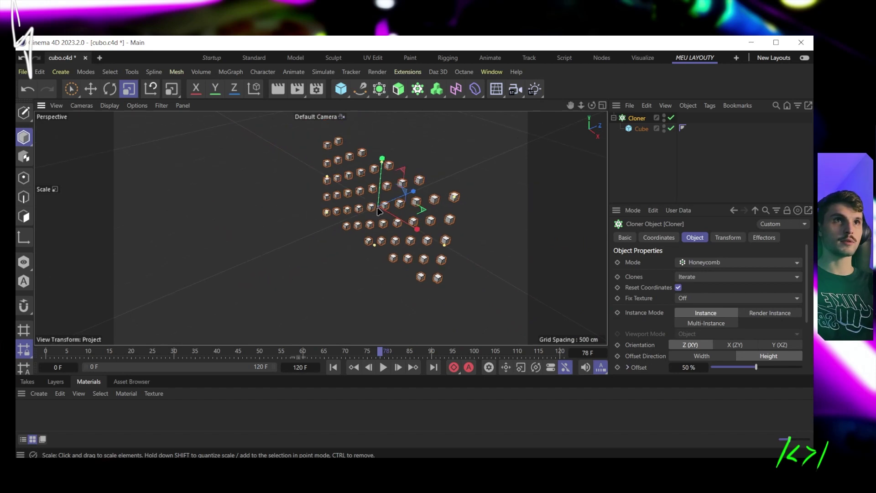
scroll(378, 211, up, 8)
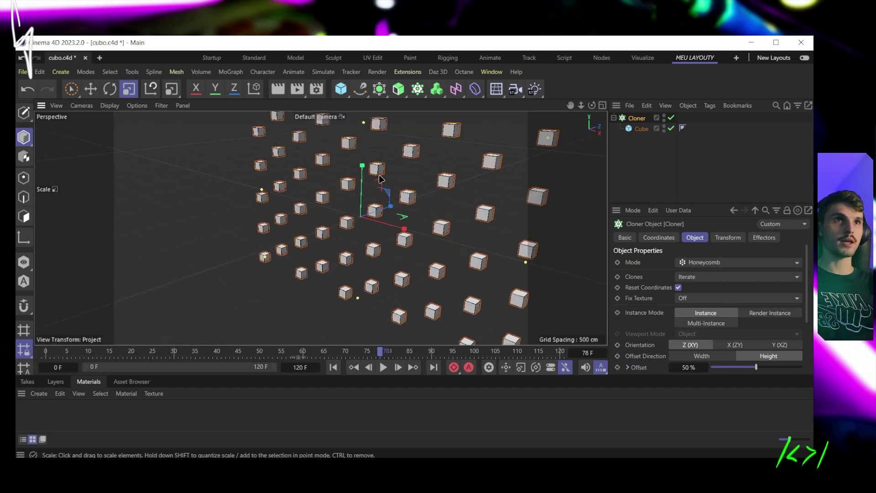
alt+drag(380, 179, 509, 149)
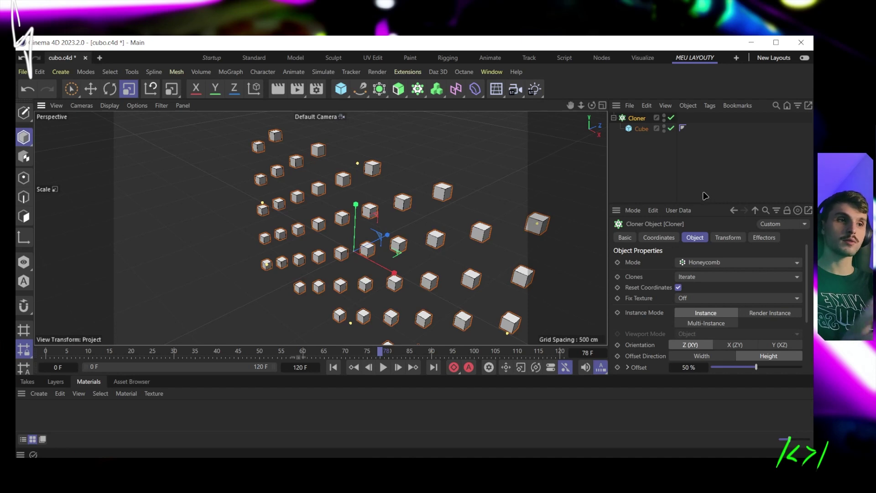
Step: Add an icosahedron Platonic and scale it up to about 565 cm radius
click(344, 94)
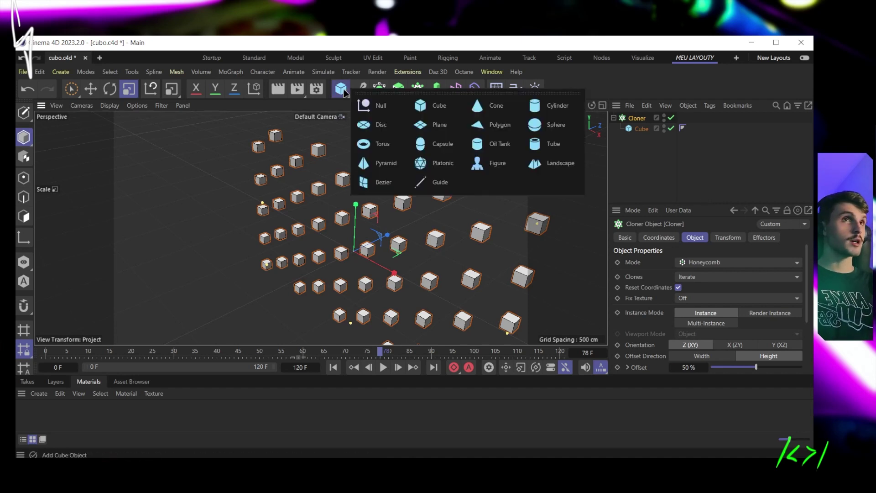
click(439, 163)
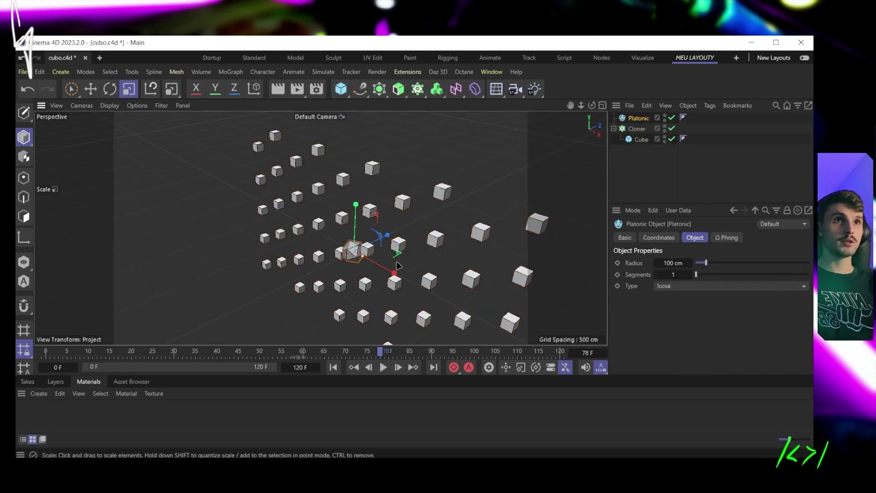
scroll(397, 265, up, 6)
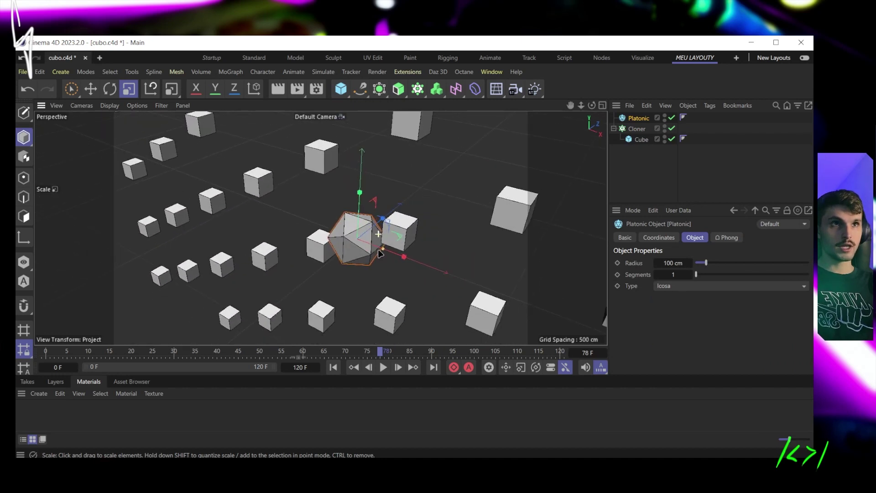
scroll(378, 254, down, 5)
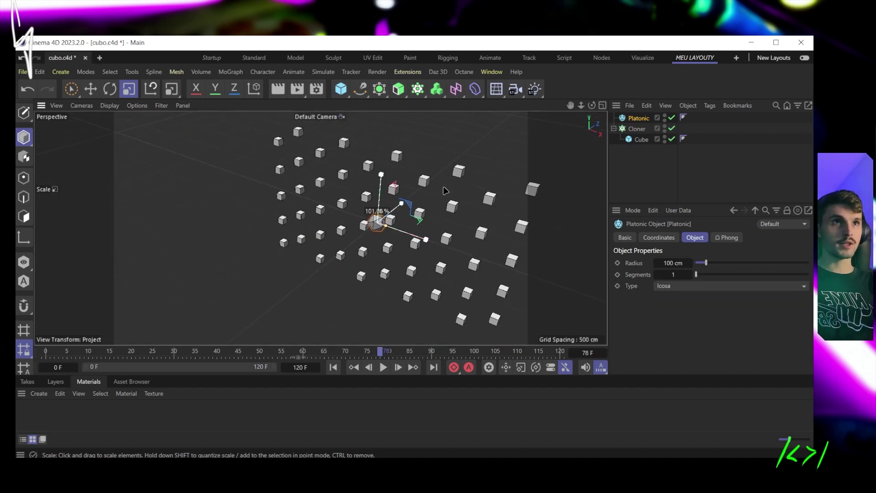
drag(445, 191, 524, 185)
scroll(524, 185, up, 2)
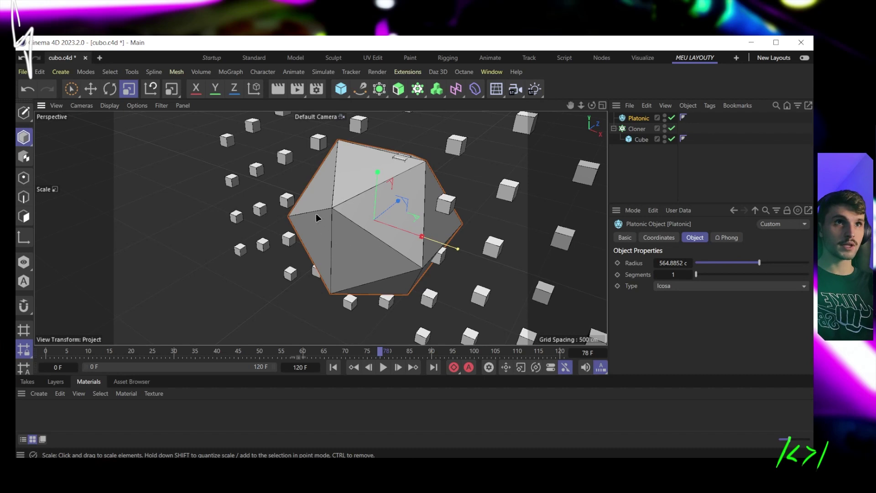
click(640, 130)
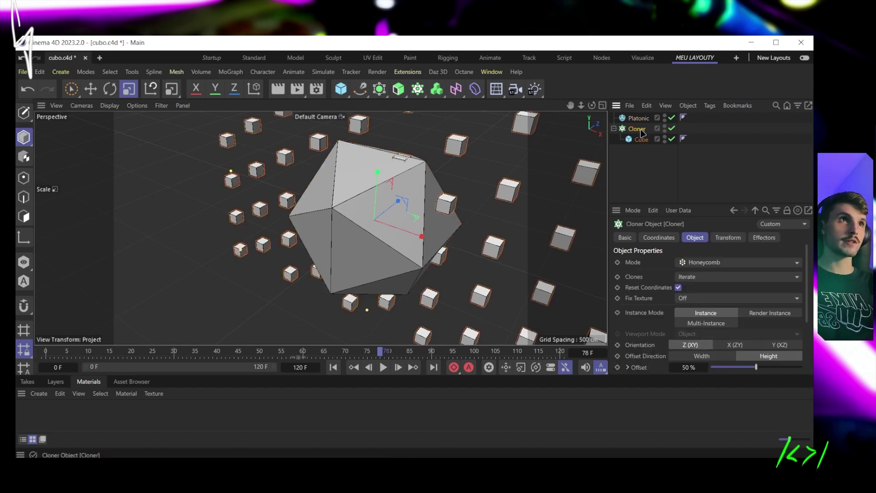
Step: Set the Cloner to Object mode with the Platonic linked as its source object
click(732, 262)
click(709, 276)
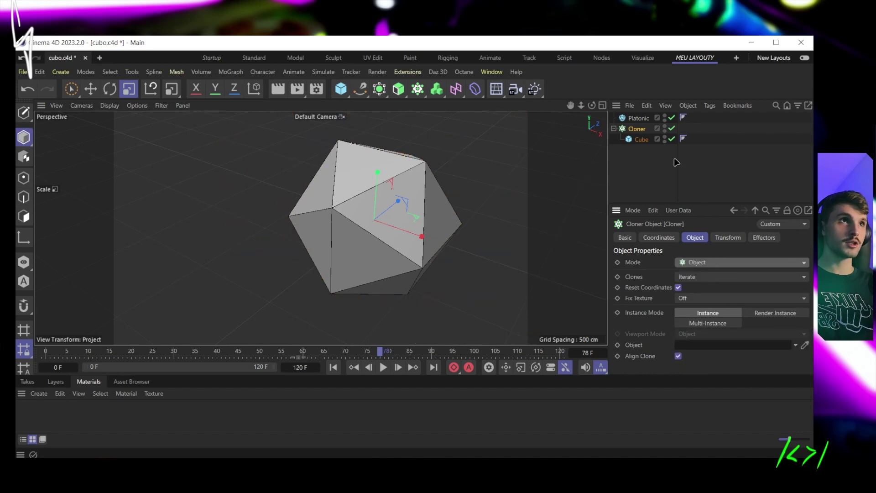
drag(638, 119, 673, 160)
drag(710, 298, 699, 346)
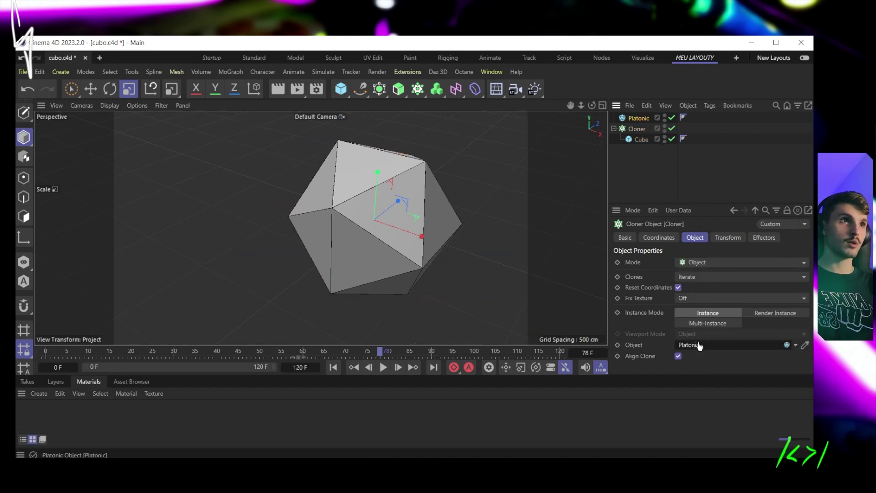
mouse_move(374, 215)
alt+mouse_down()
mouse_move(567, 196)
mouse_move(518, 229)
mouse_move(396, 228)
mouse_move(381, 209)
mouse_move(391, 206)
mouse_move(403, 215)
mouse_move(319, 211)
mouse_move(401, 222)
mouse_move(356, 216)
alt+mouse_up()
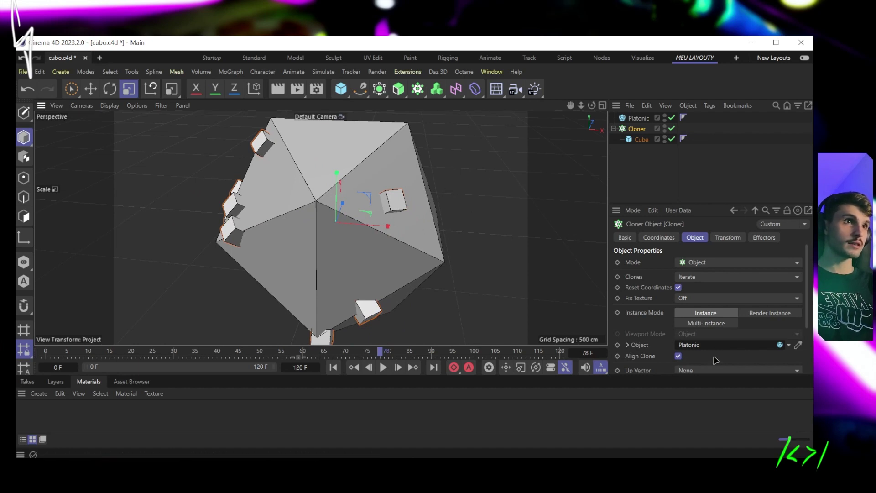
scroll(714, 360, down, 3)
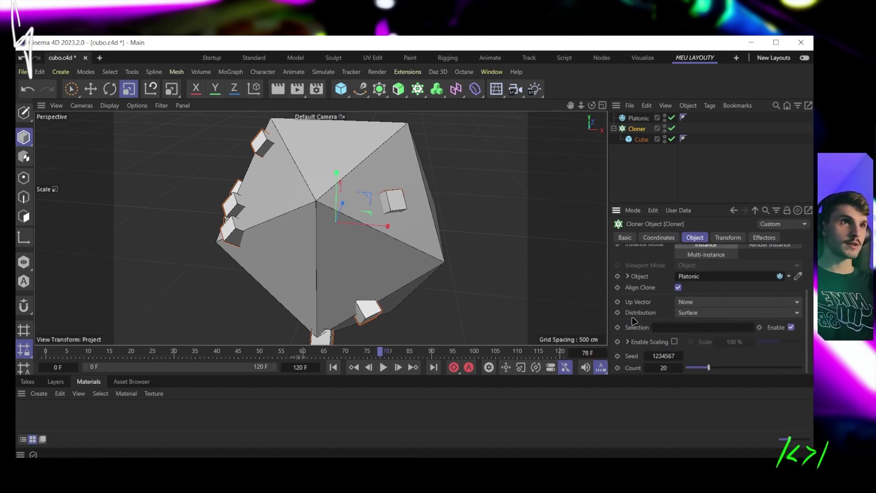
Step: Distribute the cloned cubes on the Platonic's vertices
click(694, 314)
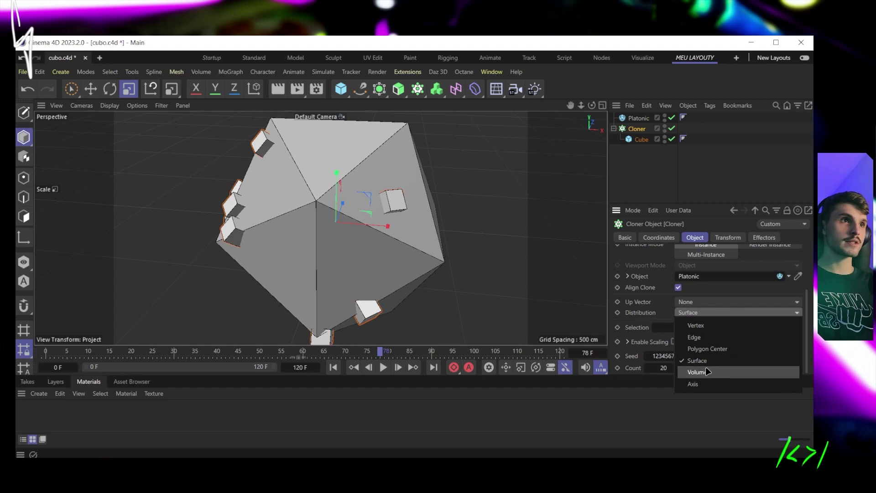
click(707, 326)
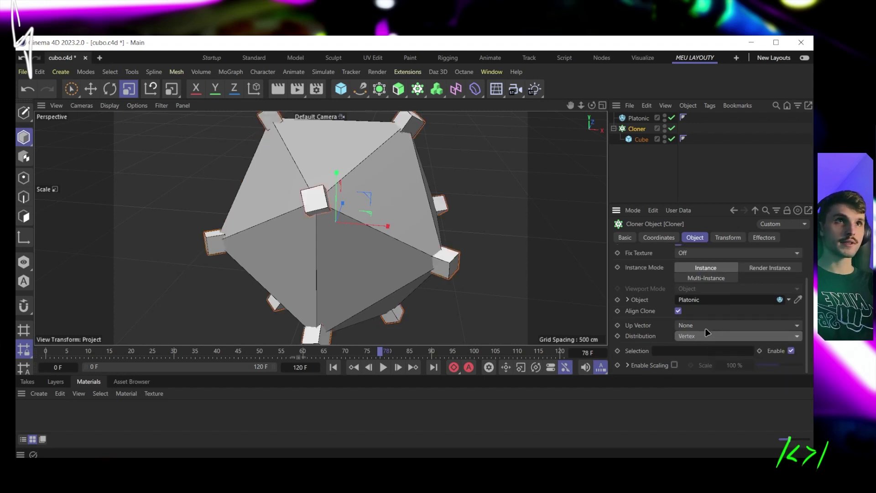
alt+drag(331, 205, 429, 194)
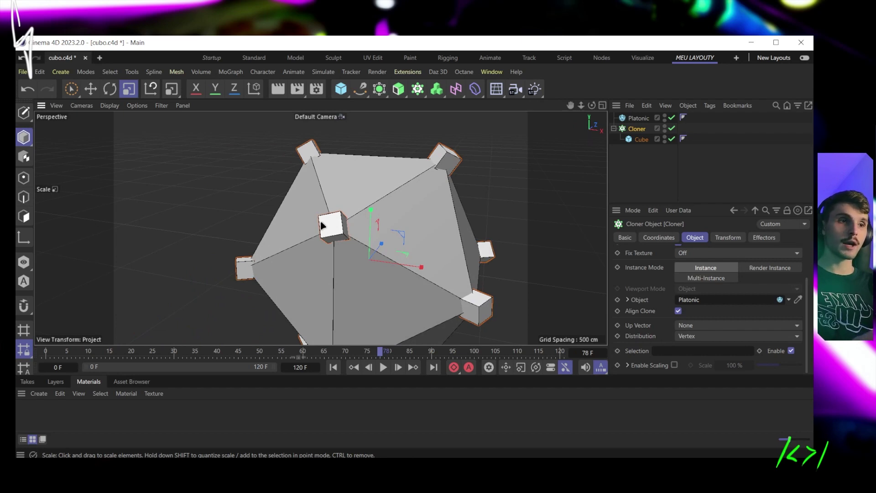
scroll(655, 283, up, 3)
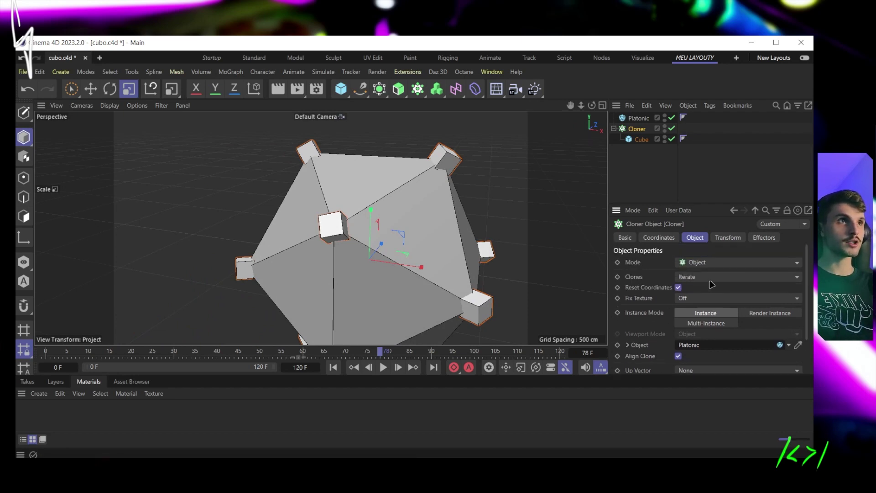
click(717, 265)
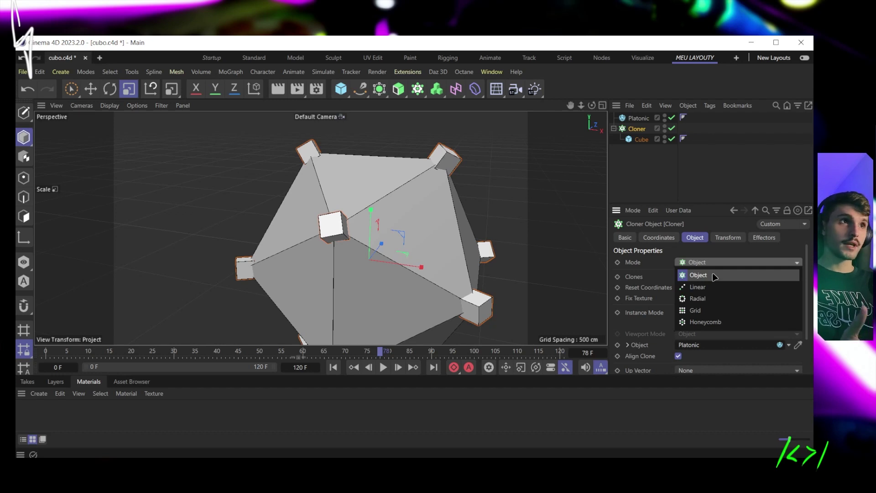
Step: Switch the Cloner back to Grid mode and move the Platonic toward the Cloner in the hierarchy
click(705, 312)
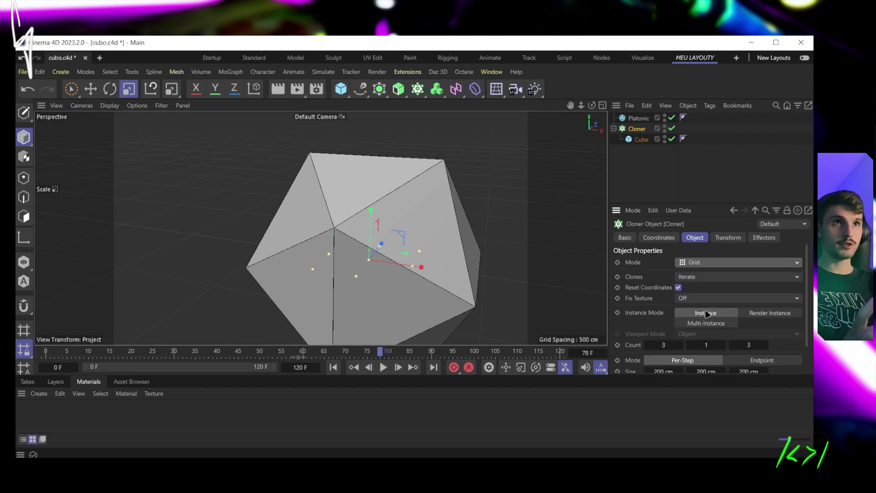
drag(639, 118, 639, 128)
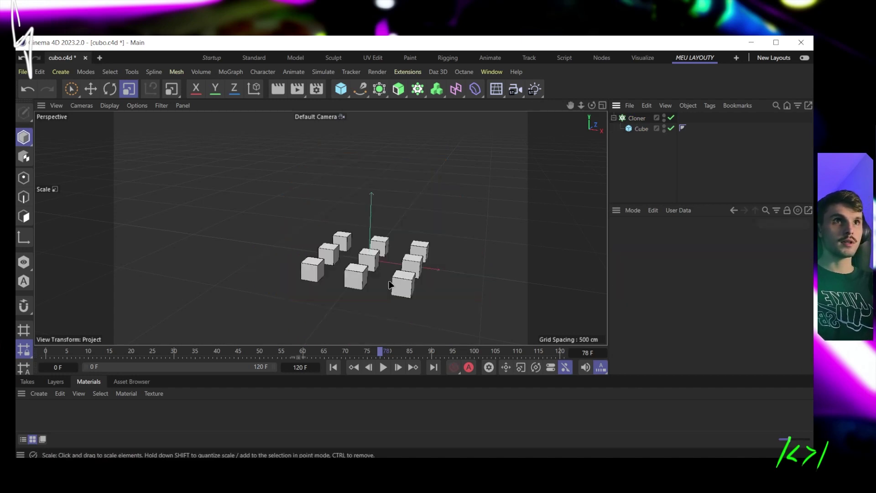
mouse_move(383, 240)
alt+mouse_down()
mouse_move(377, 228)
mouse_move(310, 265)
alt+mouse_up()
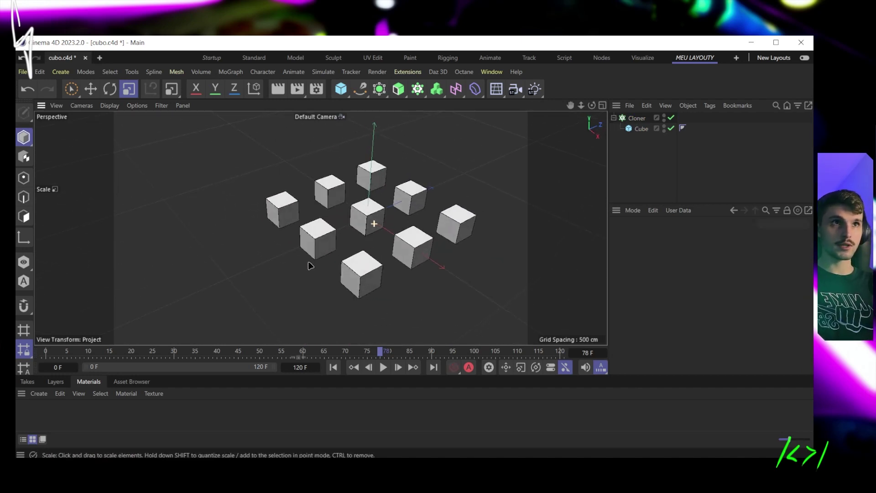
scroll(391, 217, up, 2)
scroll(367, 220, up, 2)
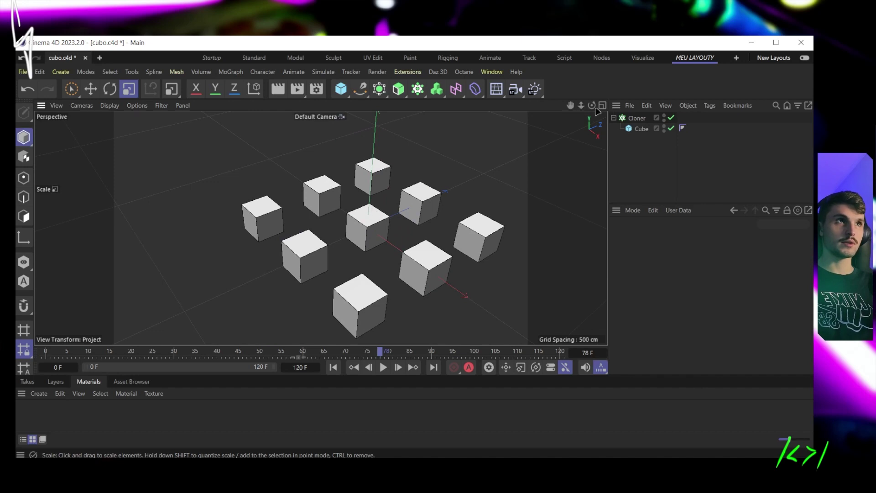
Step: Set the Cloner's grid count to 9 along X and 9 along Z
click(644, 121)
scroll(664, 320, down, 2)
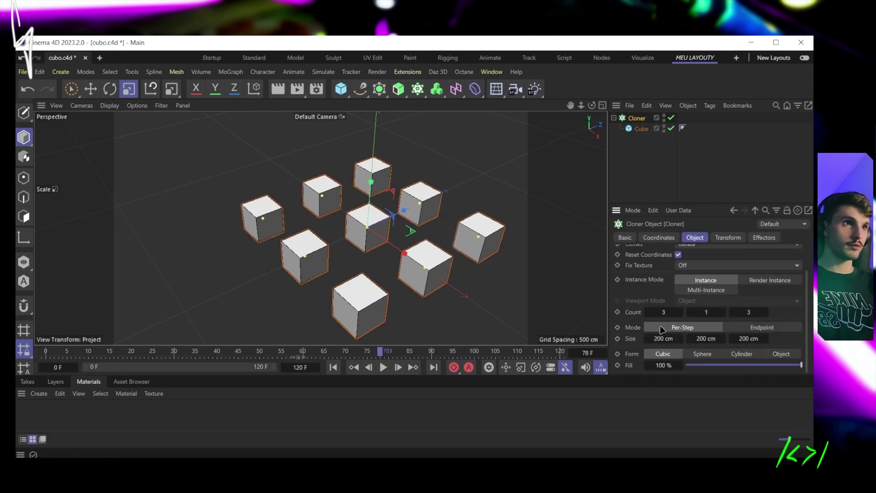
click(664, 312)
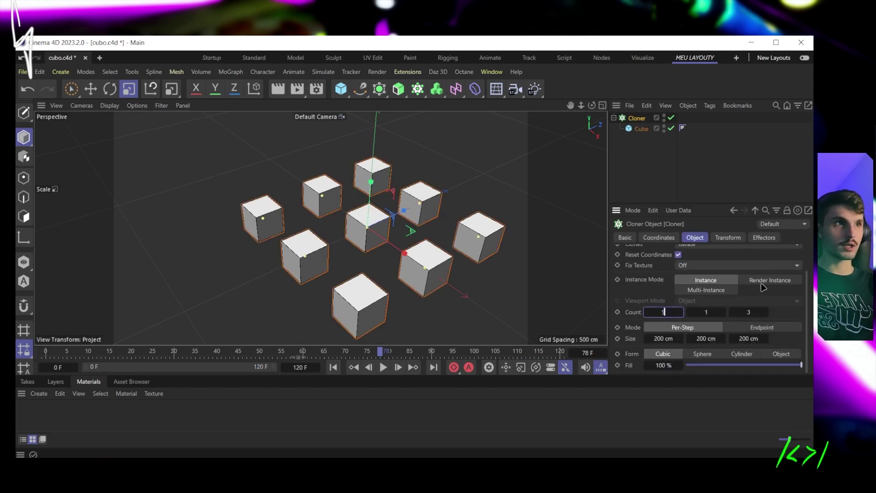
key(Tab)
key(Tab)
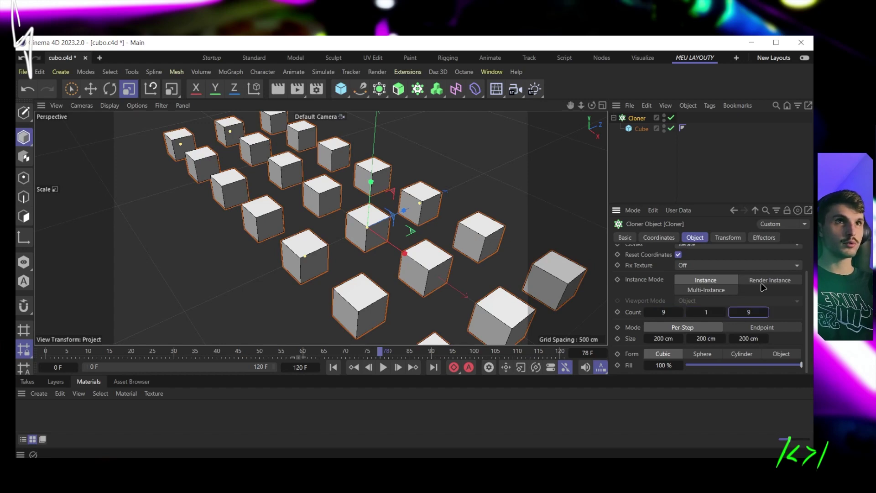
key(Return)
scroll(316, 276, down, 6)
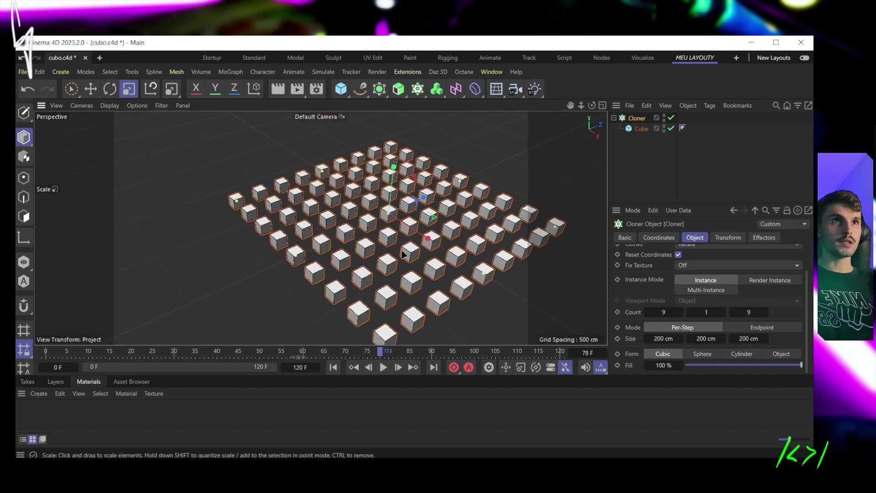
alt+drag(379, 288, 405, 232)
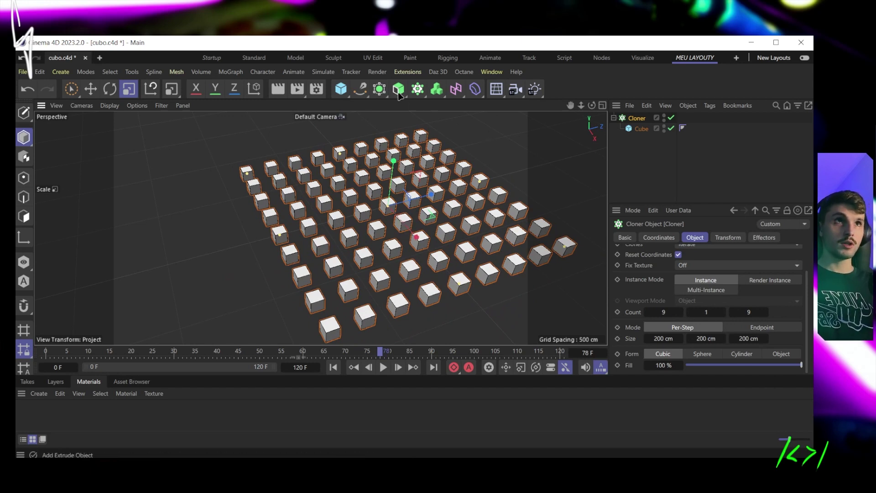
Step: Add a Plain effector from the MoGraph palette and toggle it off and on to compare
click(419, 89)
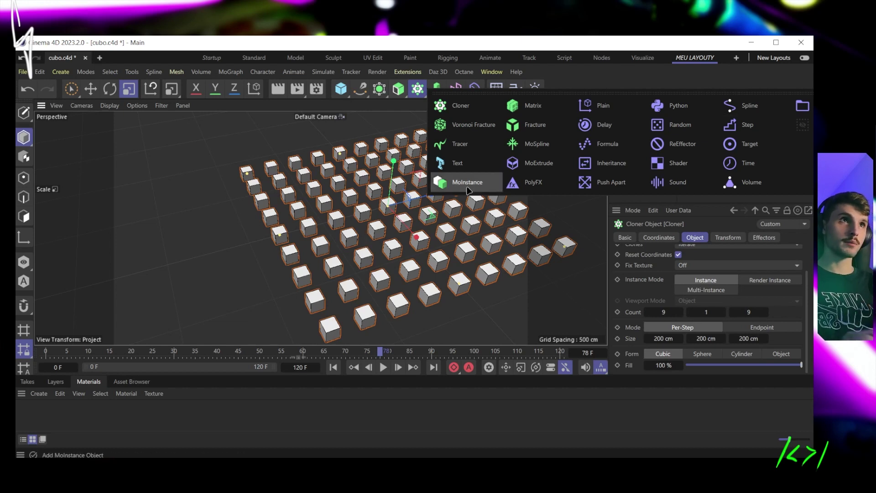
click(778, 243)
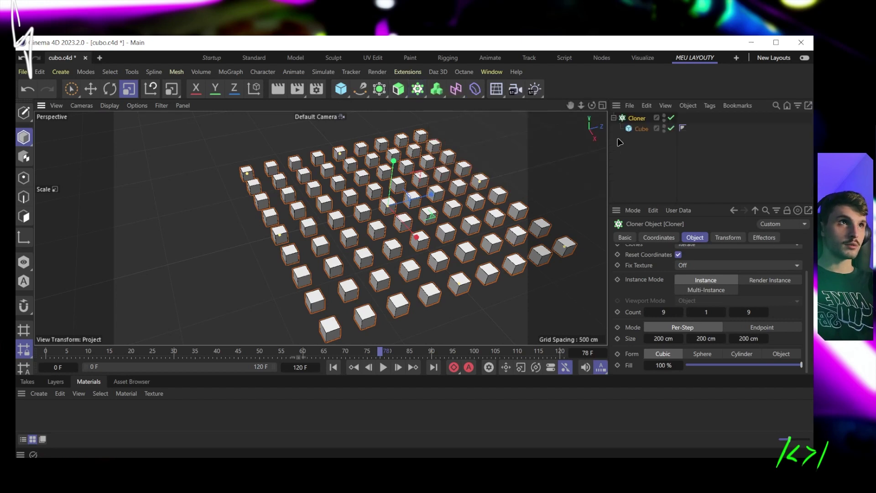
click(769, 242)
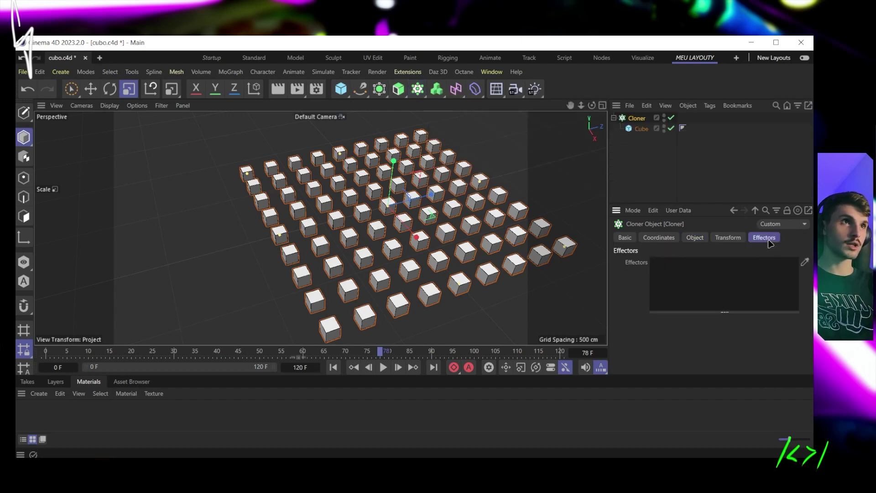
click(417, 88)
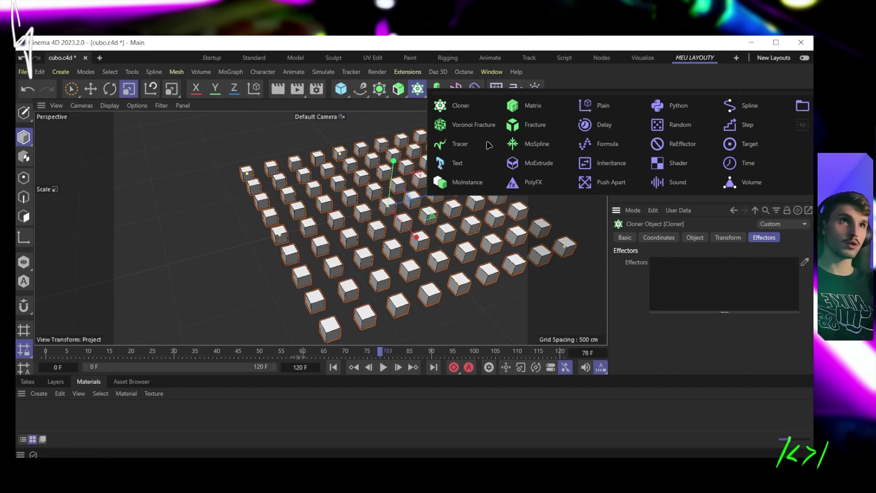
click(603, 105)
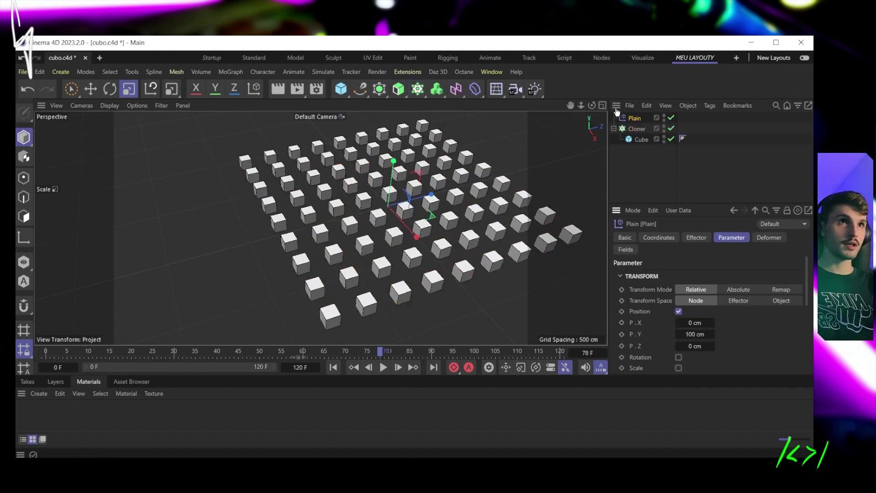
alt+drag(403, 248, 407, 194)
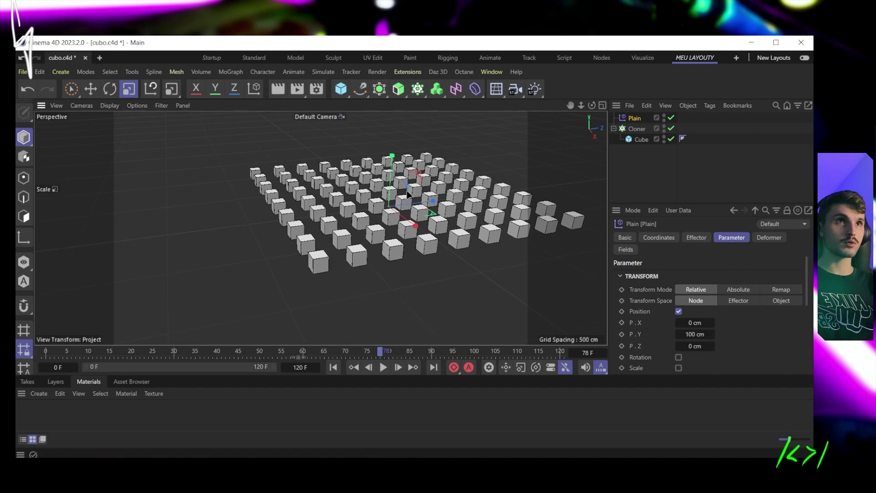
click(672, 118)
click(672, 119)
click(672, 119)
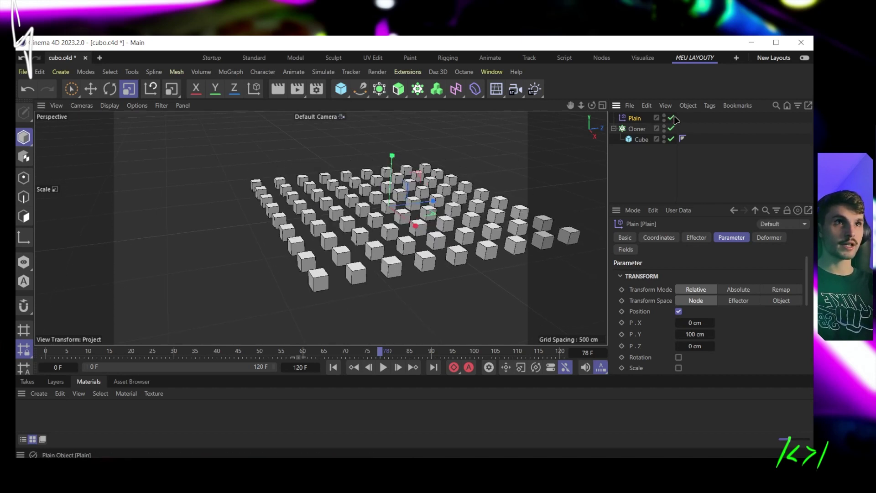
Step: Remove Plain from the Cloner's effectors list and delete the Plain effector
click(638, 131)
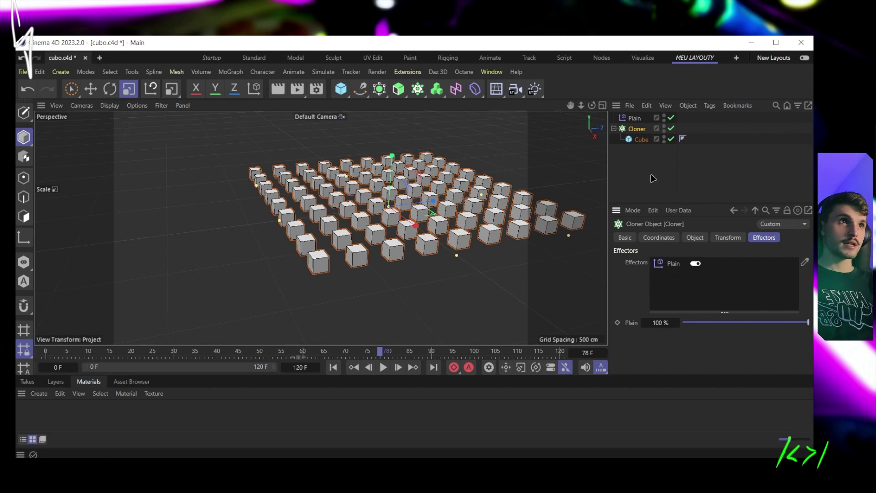
click(666, 268)
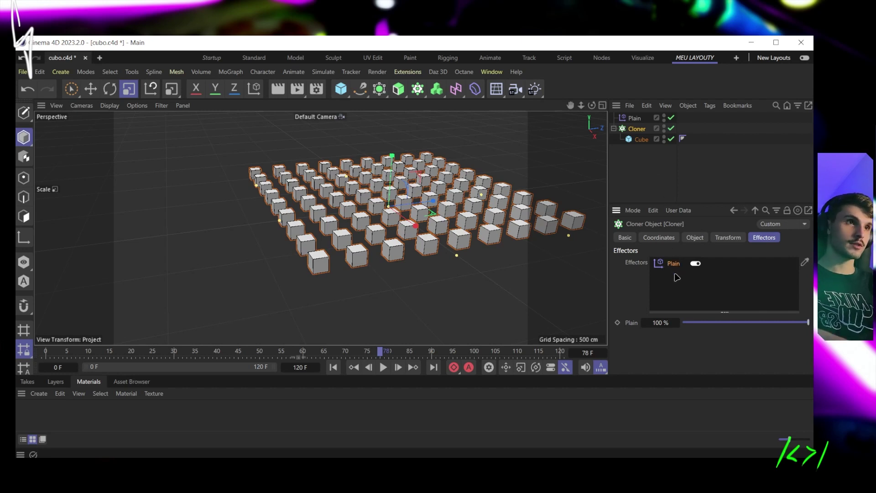
key(Delete)
click(636, 118)
key(Delete)
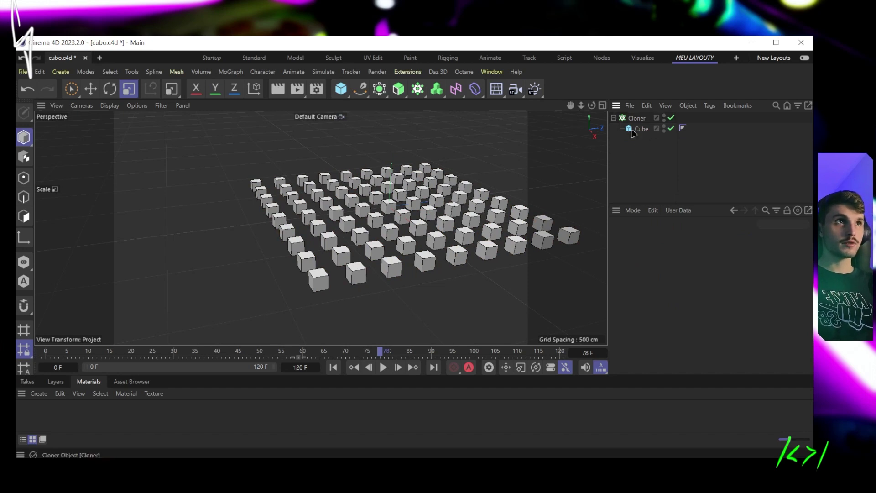
Step: Add a fresh Plain effector and link it into the Cloner's Effectors list
click(418, 88)
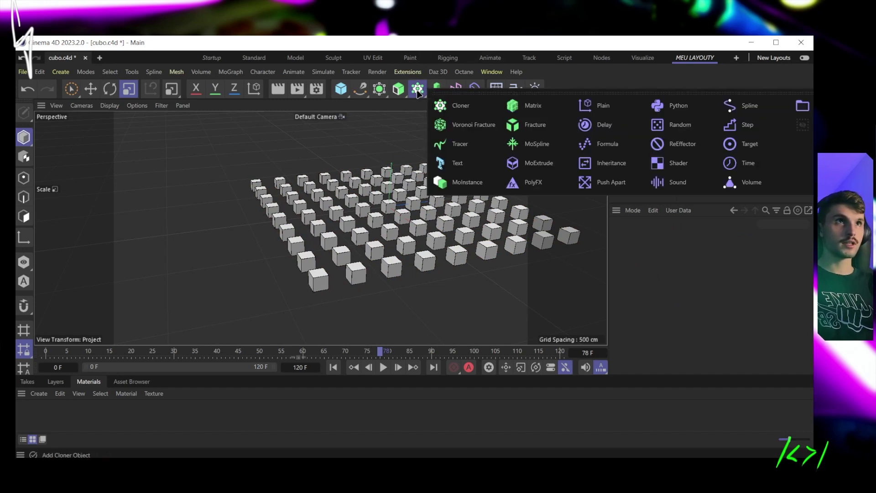
click(602, 105)
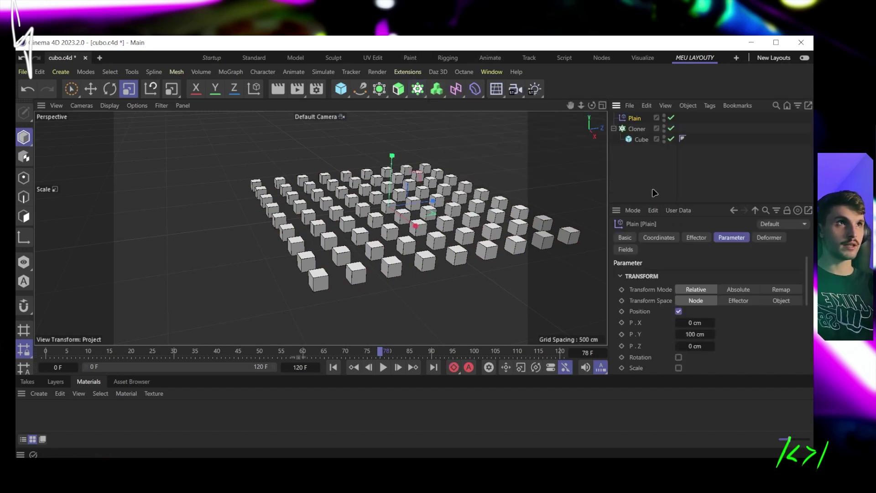
click(631, 130)
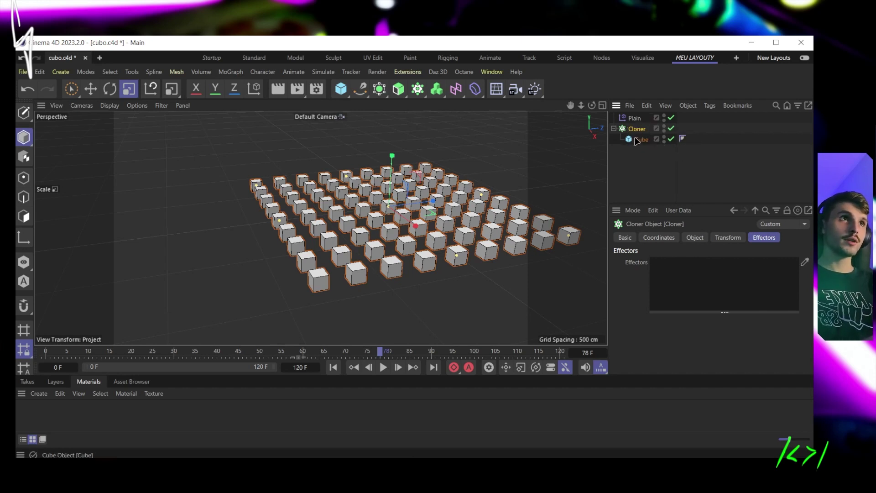
click(637, 169)
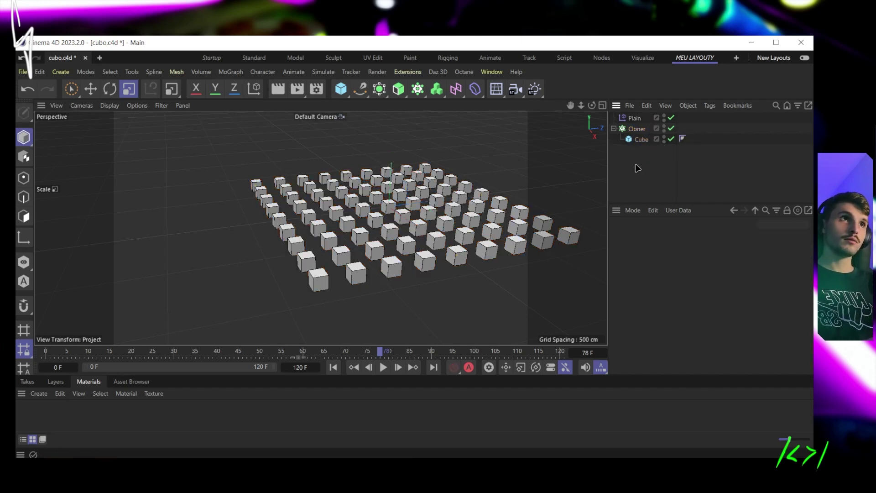
click(418, 89)
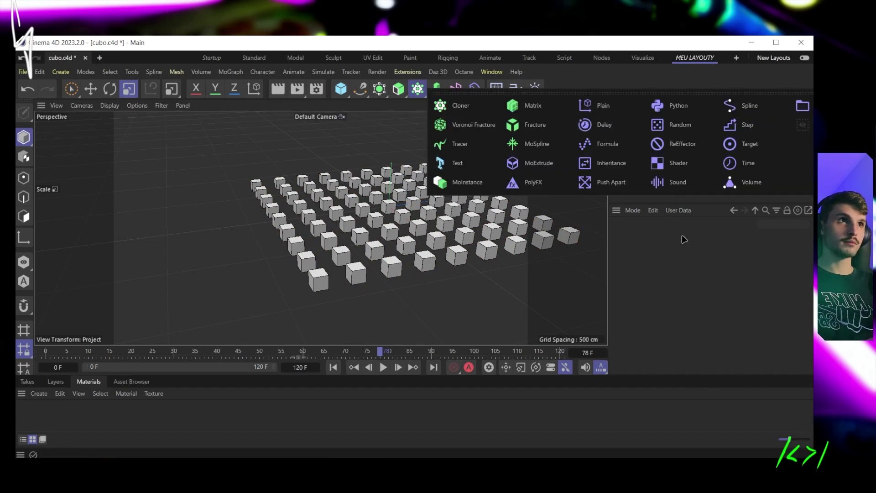
click(632, 112)
click(637, 130)
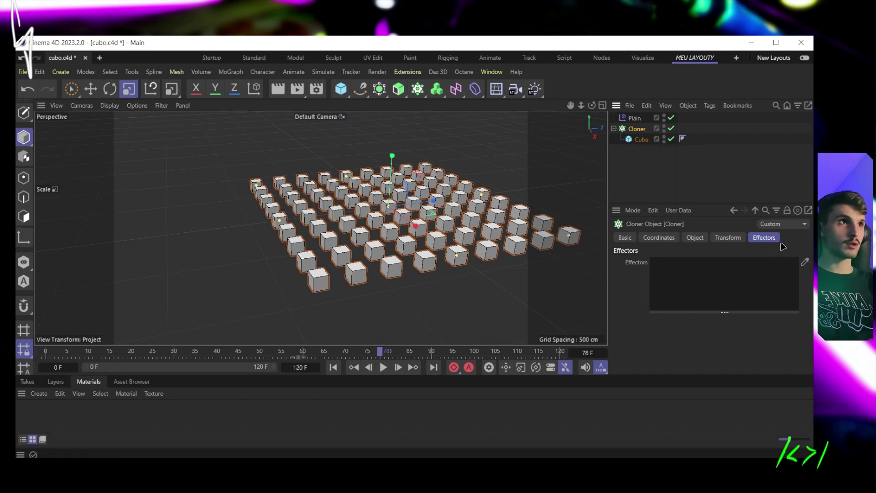
drag(634, 118, 691, 264)
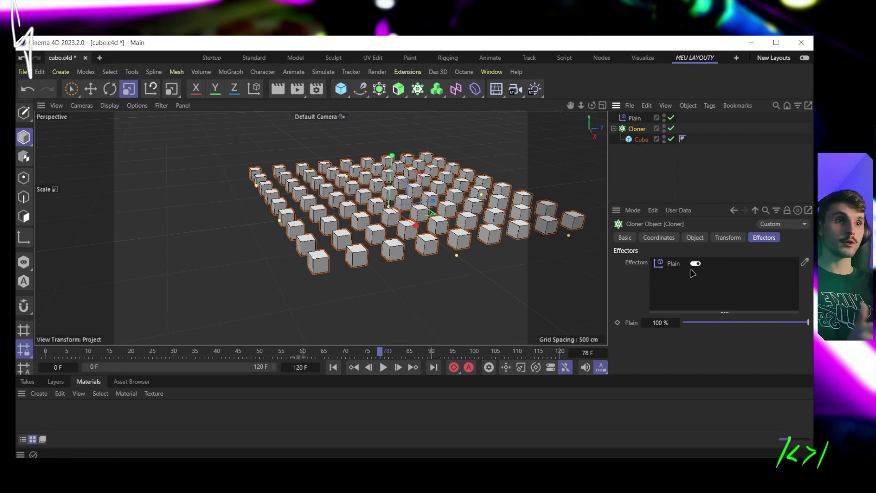
Step: Set the Plain effector's position offset to 166, 244, -29 cm
click(634, 119)
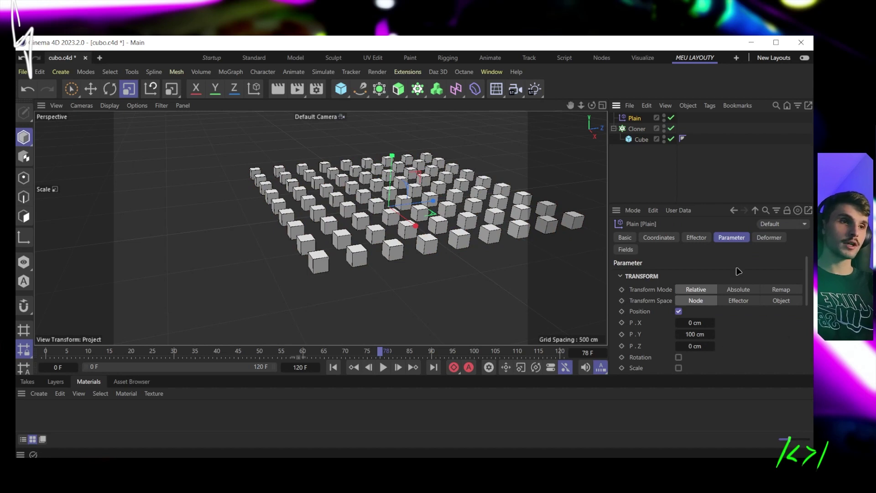
scroll(743, 320, down, 1)
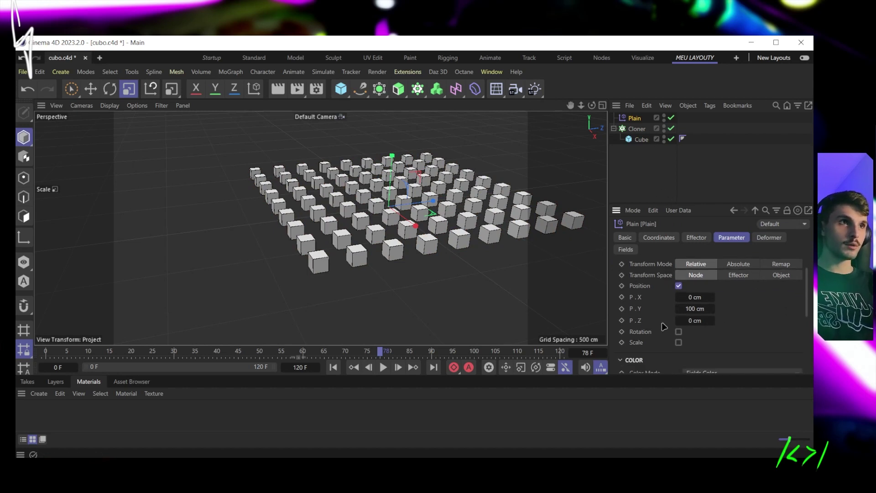
drag(695, 309, 762, 308)
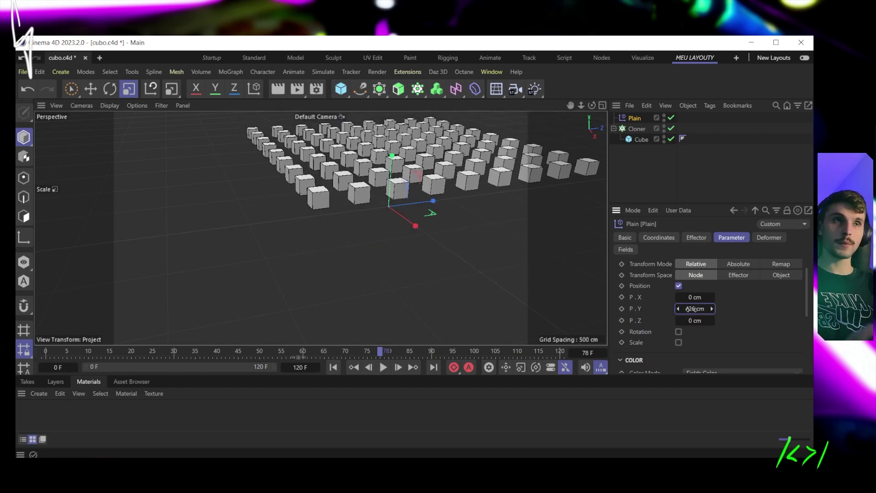
scroll(400, 245, down, 5)
scroll(401, 245, up, 2)
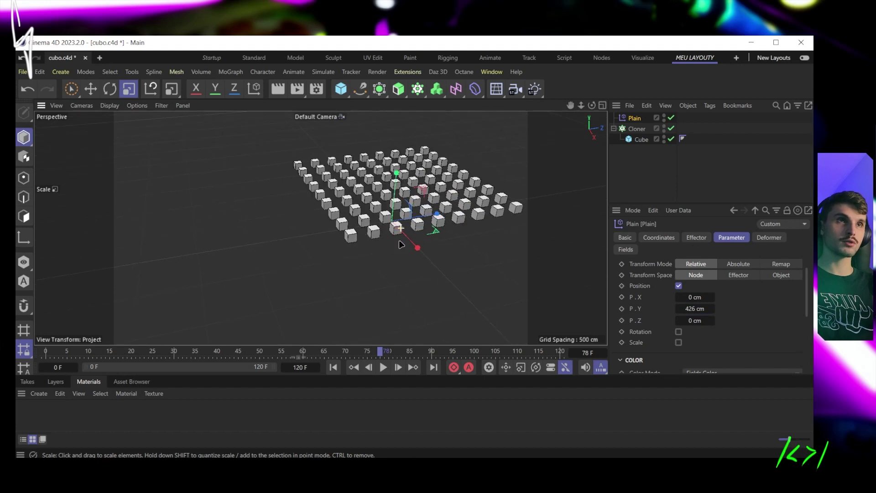
drag(710, 306, 734, 310)
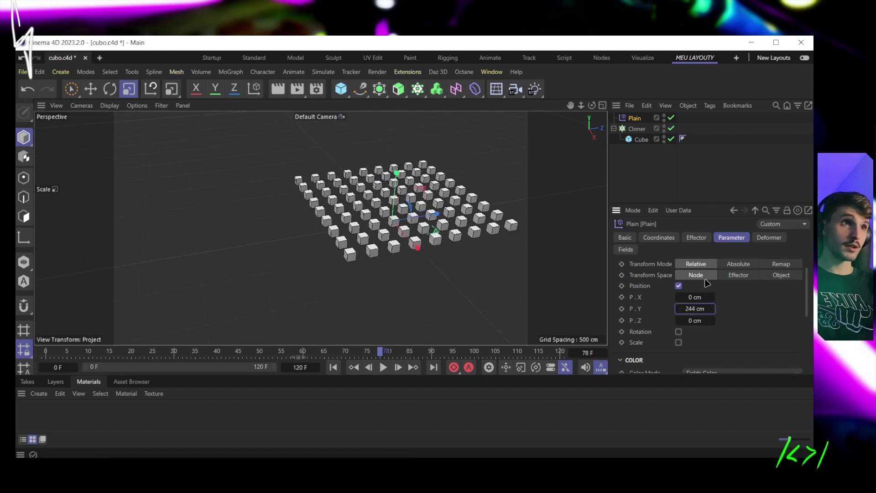
drag(682, 298, 337, 239)
Step: Enable rotation offsets and set them to 121°, -26°, -11°
click(678, 332)
scroll(337, 240, up, 5)
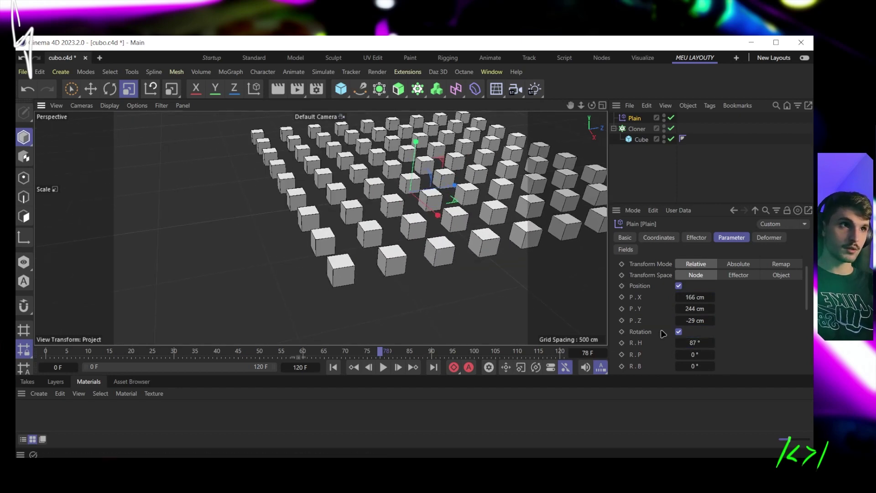
drag(694, 343, 685, 368)
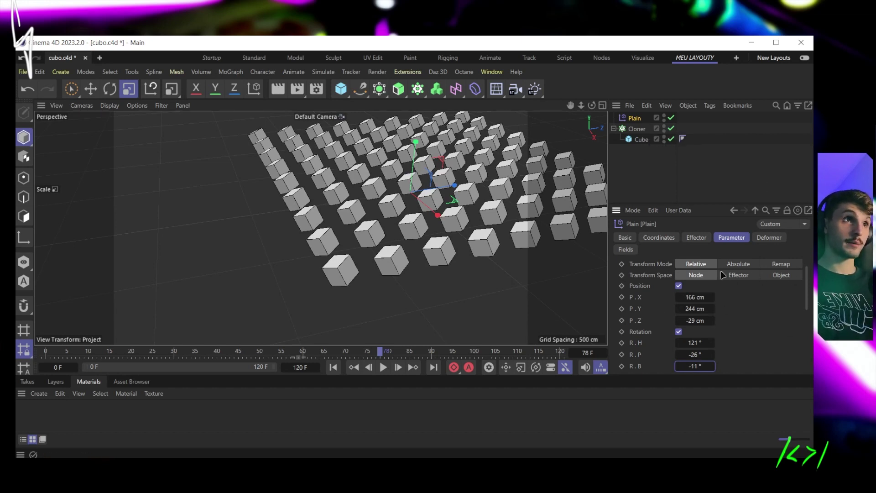
scroll(726, 291, down, 5)
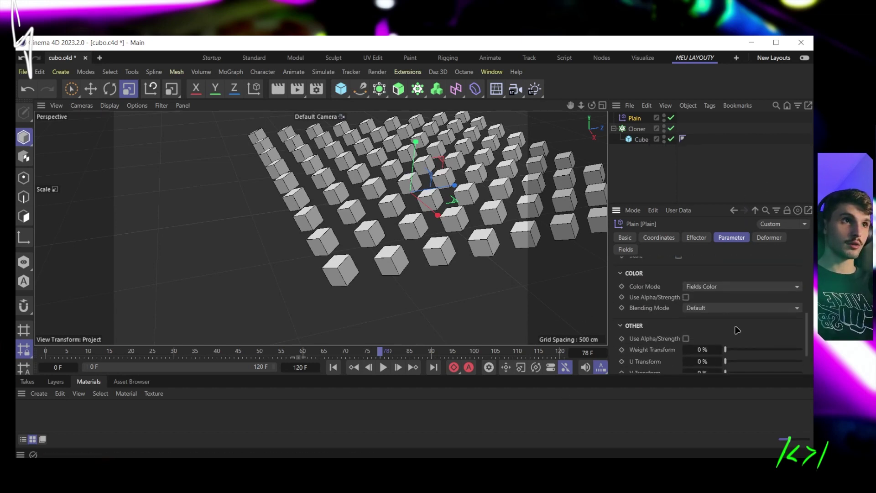
Step: Set the Plain effector's position offsets to X 0 cm, Z 0 cm and Y 100 cm
scroll(737, 330, up, 5)
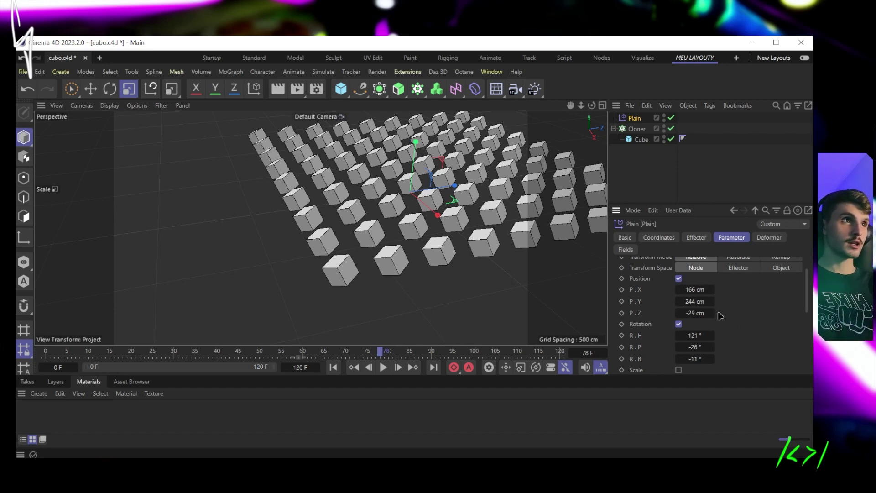
click(697, 289)
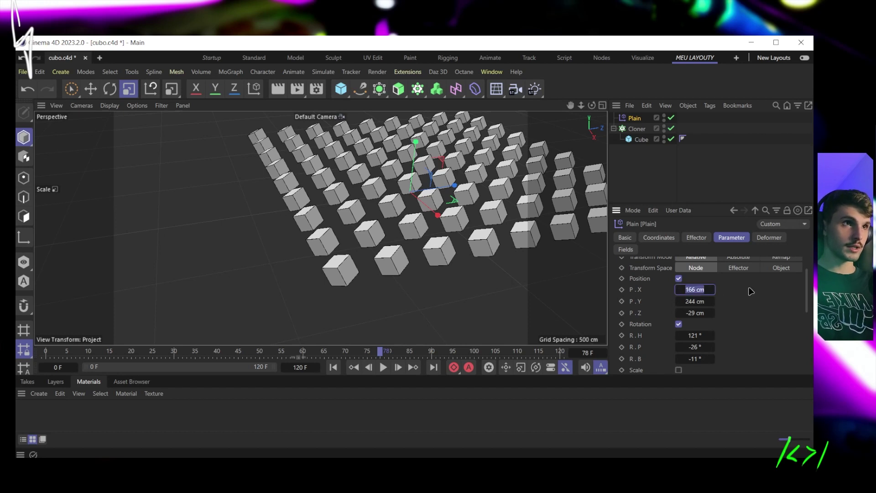
text(0)
key(Return)
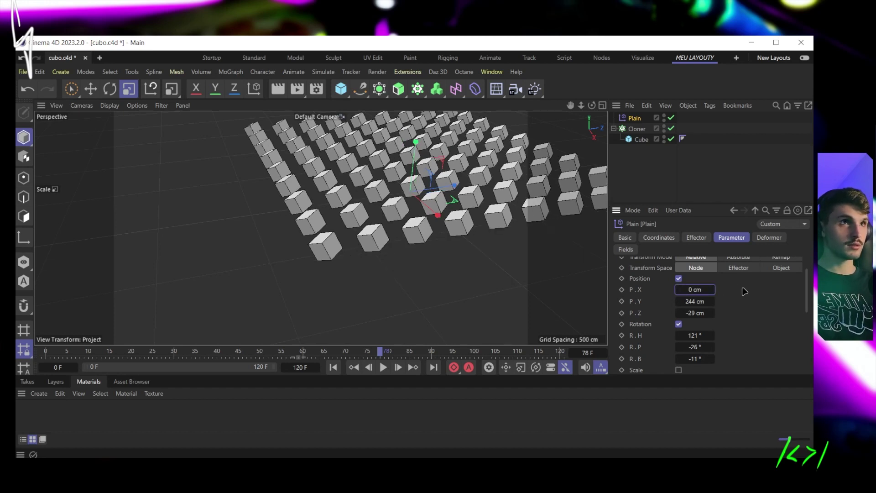
click(694, 313)
text(0)
key(Return)
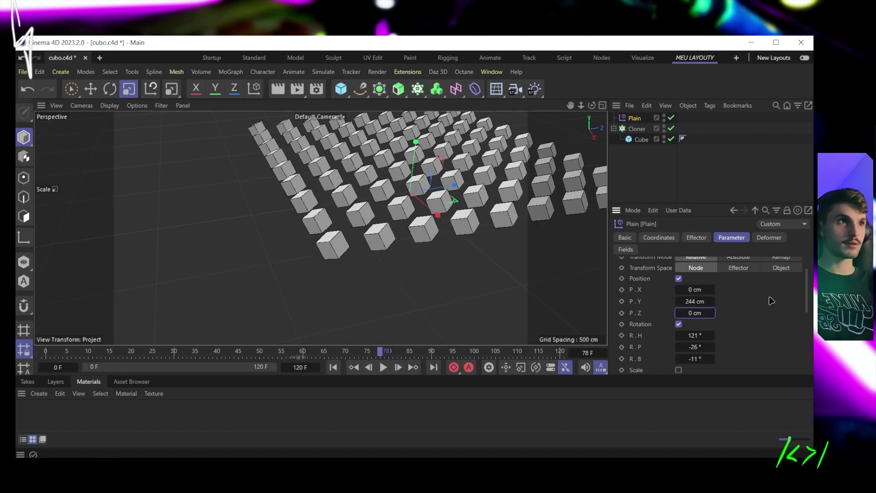
click(700, 301)
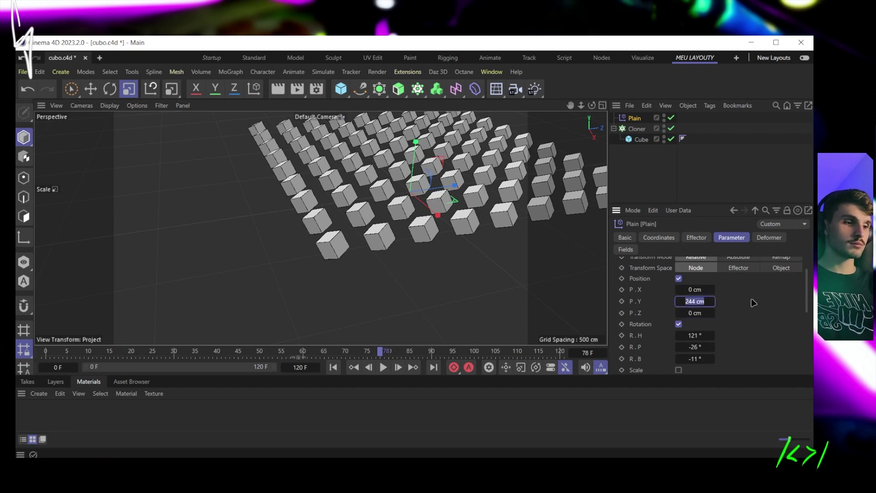
text(100)
key(Return)
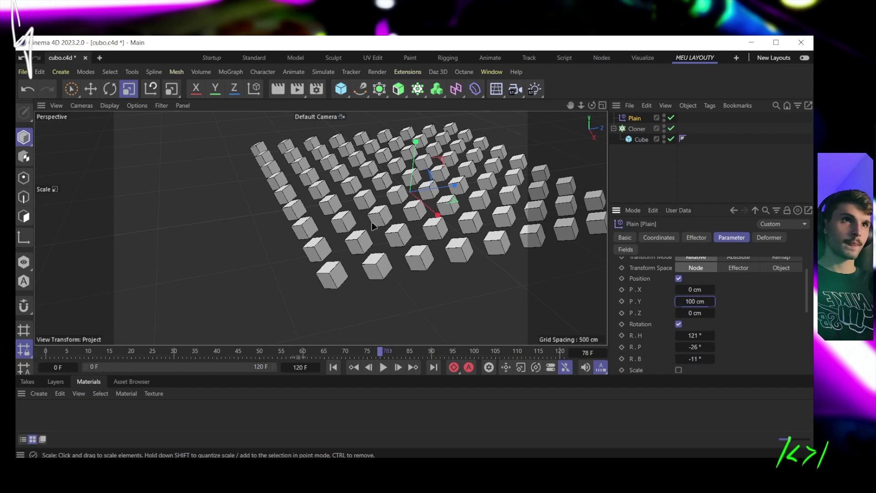
Step: Toggle the Plain effector off and back on to compare the raised, tilted cube grid
mouse_move(374, 226)
alt+mouse_down()
mouse_move(467, 189)
mouse_move(431, 221)
mouse_move(417, 221)
alt+mouse_up()
click(671, 118)
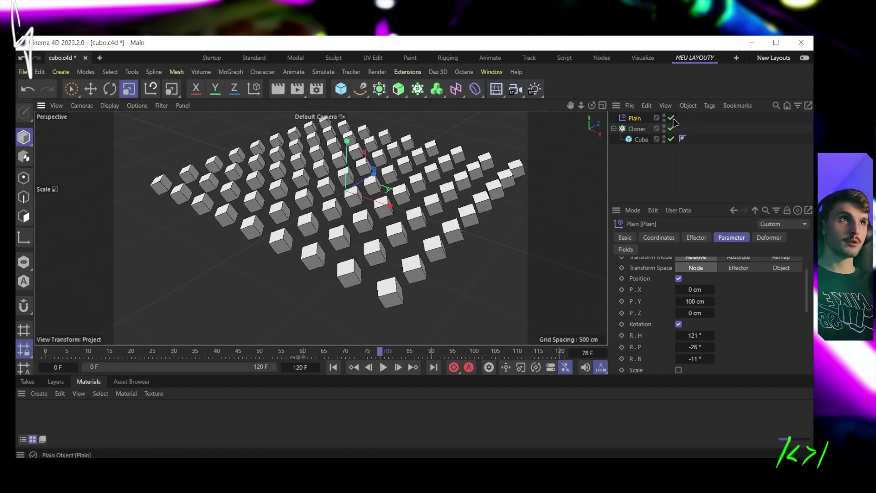
click(672, 119)
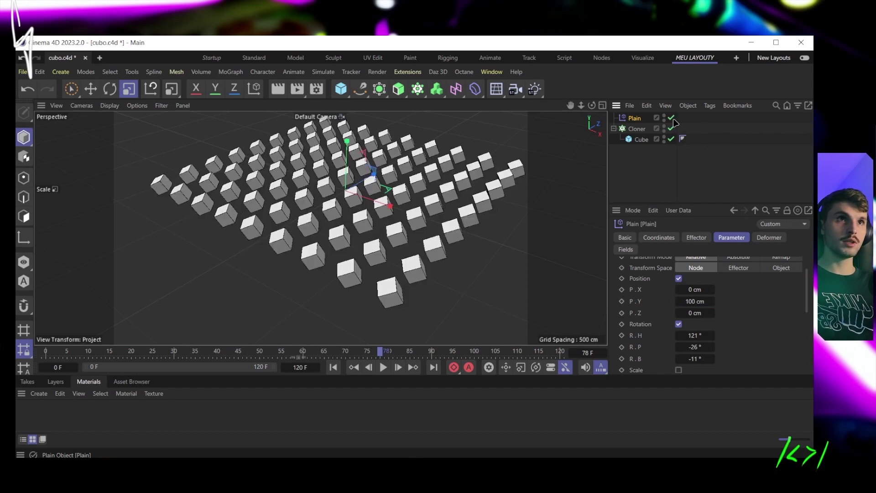
click(670, 118)
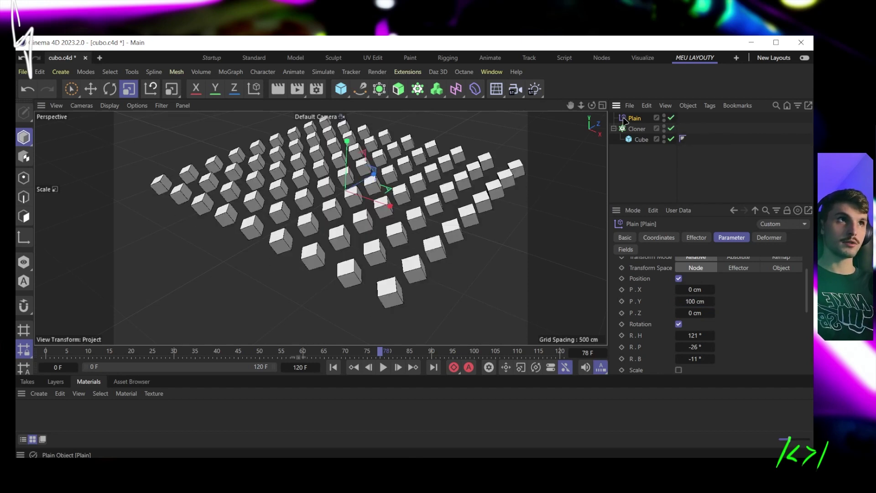
scroll(737, 335, up, 3)
scroll(748, 325, down, 1)
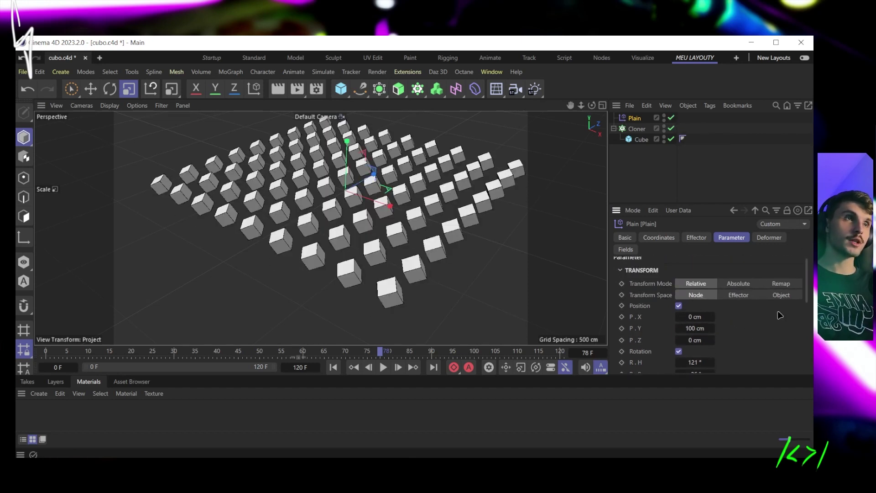
scroll(766, 313, up, 1)
alt+drag(413, 235, 422, 218)
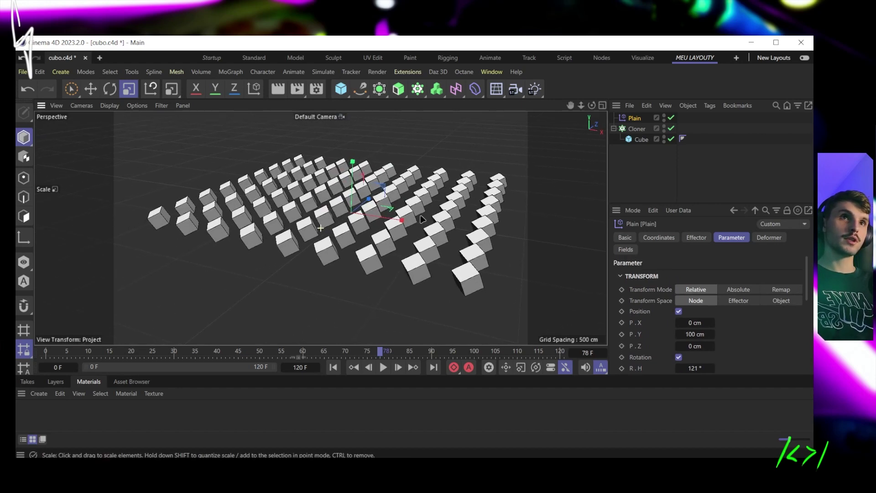
alt+drag(244, 221, 203, 197)
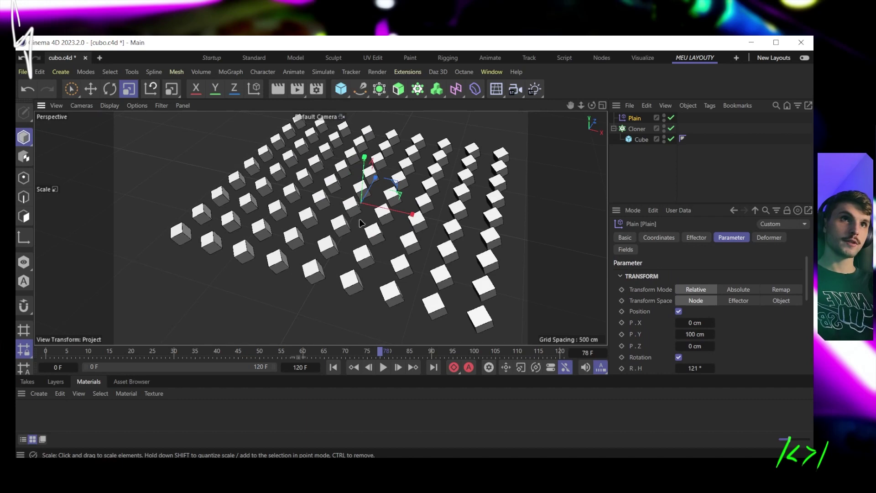
alt+drag(361, 223, 392, 199)
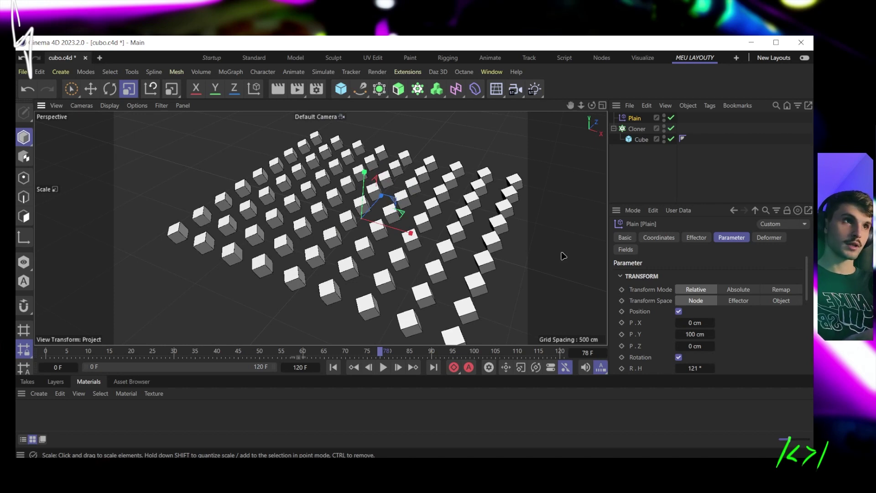
click(459, 94)
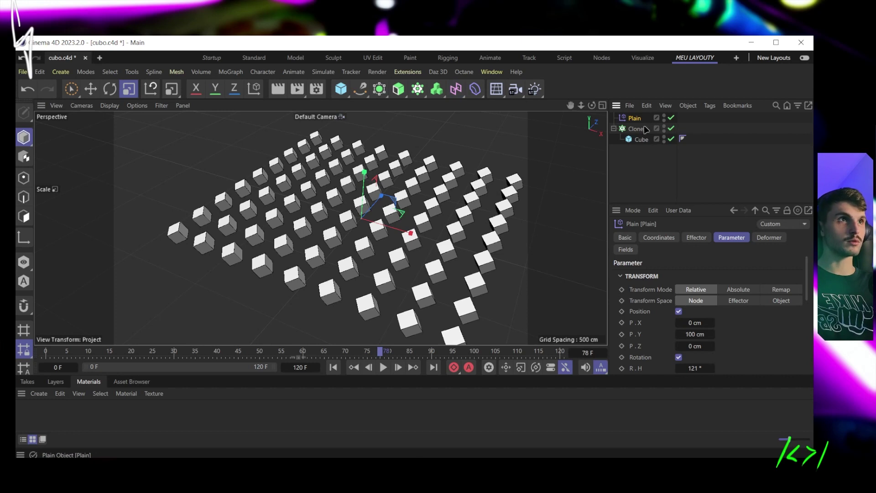
Step: Add a Linear Field to the Plain effector's Fields list
click(629, 250)
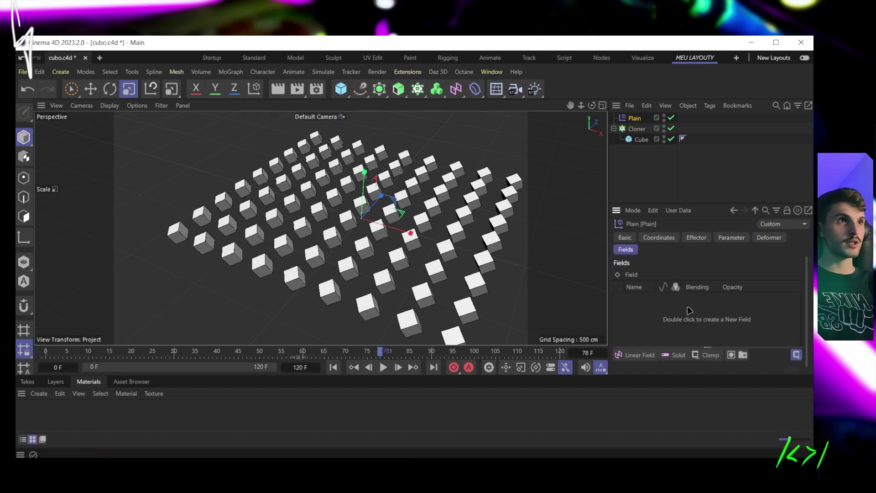
click(630, 357)
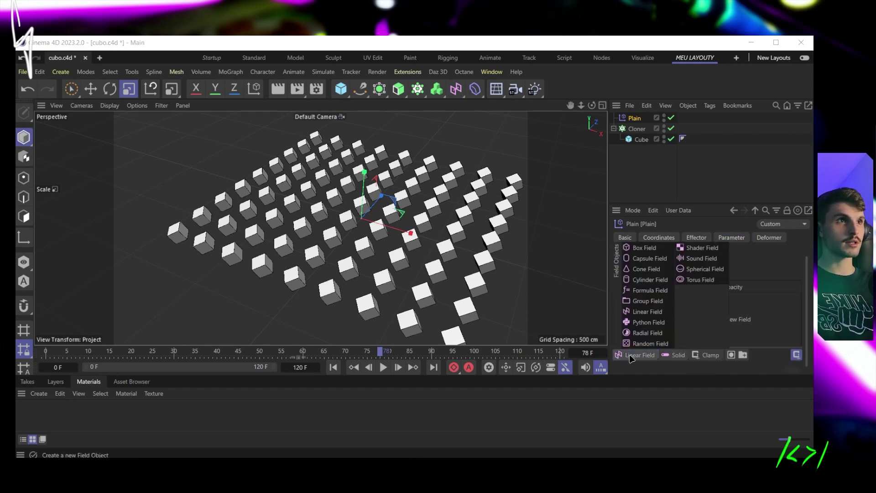
click(636, 369)
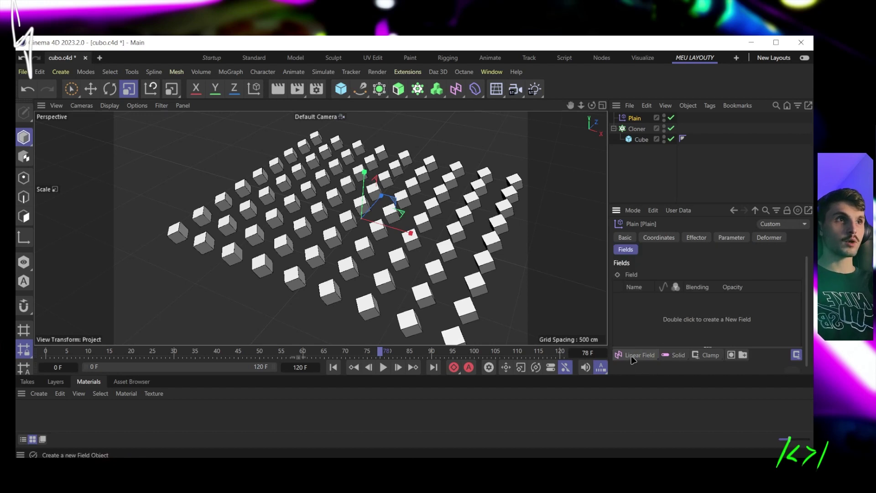
click(633, 357)
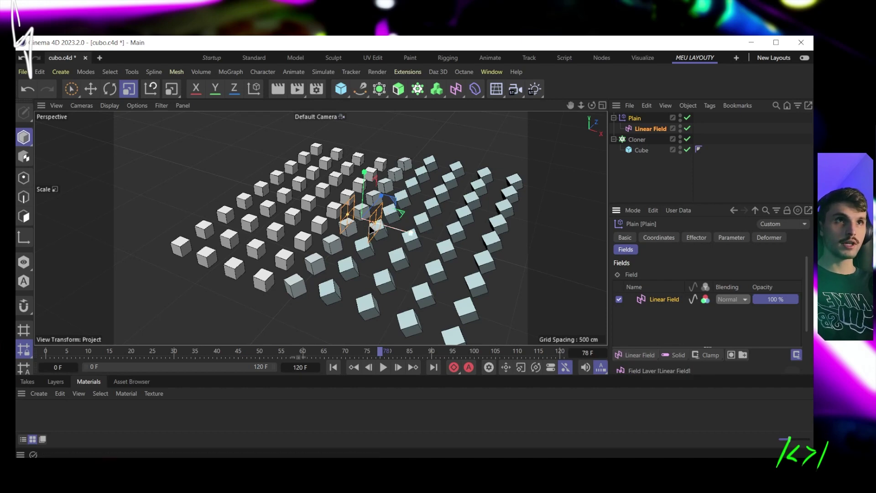
Step: Move the Linear Field along its X axis so it affects only part of the grid
mouse_move(370, 228)
alt+mouse_down()
mouse_move(346, 267)
mouse_move(358, 235)
alt+mouse_up()
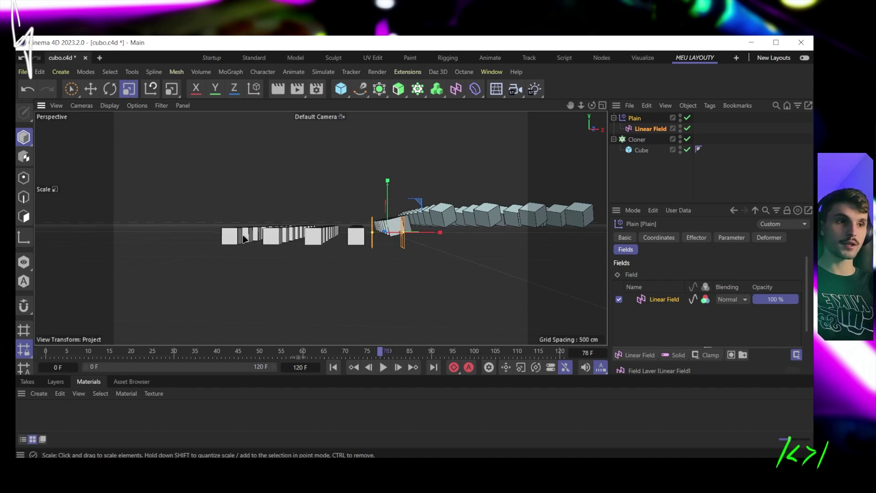
alt+drag(263, 238, 288, 301)
scroll(422, 222, up, 5)
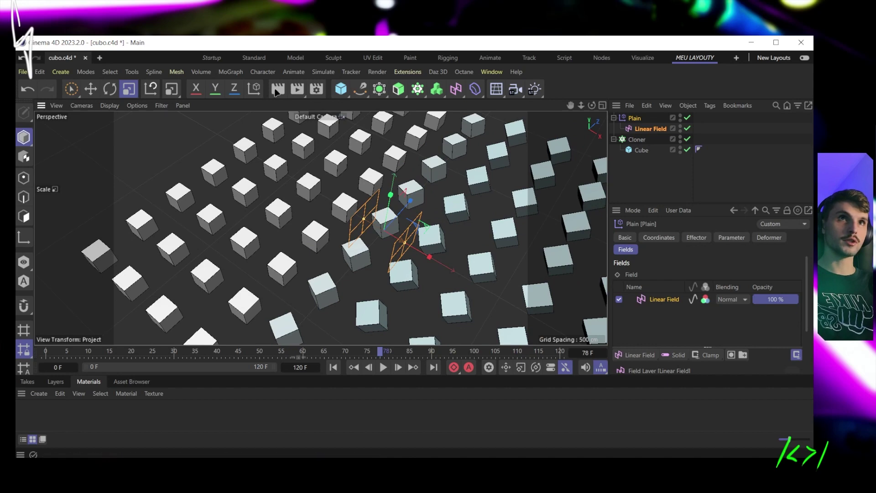
key(e)
mouse_move(427, 254)
mouse_down()
mouse_move(272, 191)
mouse_move(433, 283)
mouse_move(325, 203)
mouse_move(282, 185)
mouse_move(433, 268)
mouse_up()
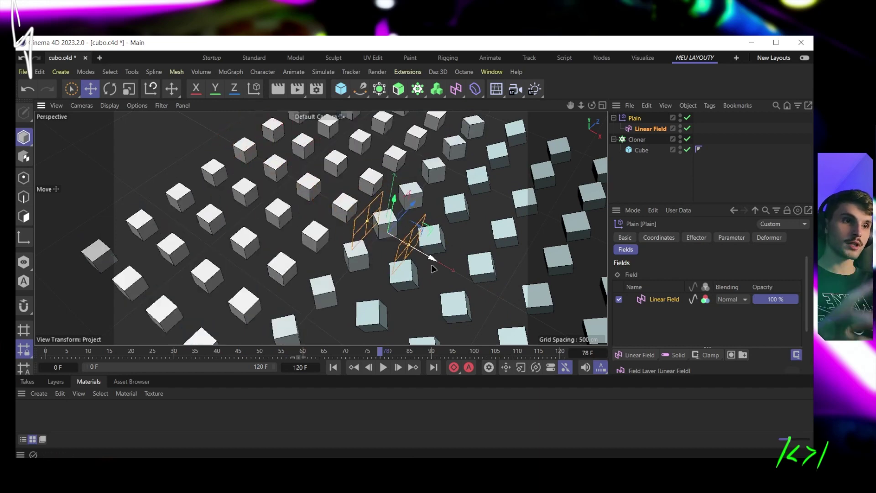
Step: Select the Cloner and review the effectors linked to it
click(638, 140)
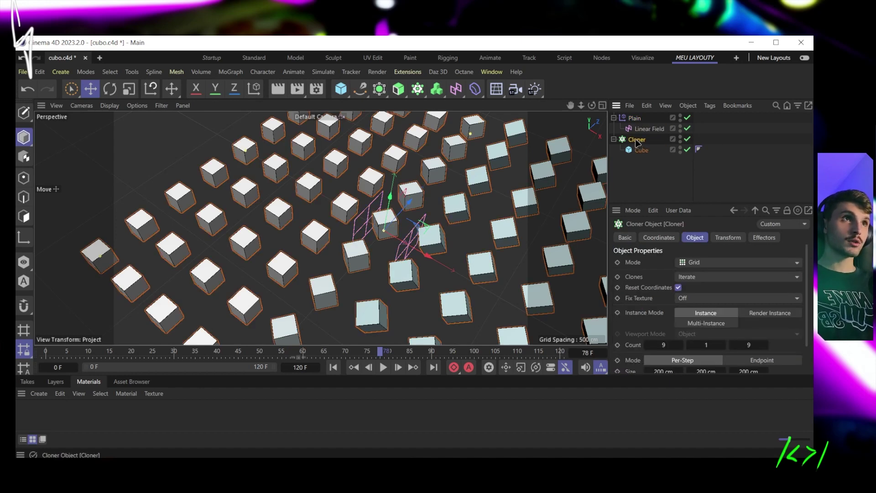
scroll(411, 210, down, 5)
alt+drag(401, 200, 449, 196)
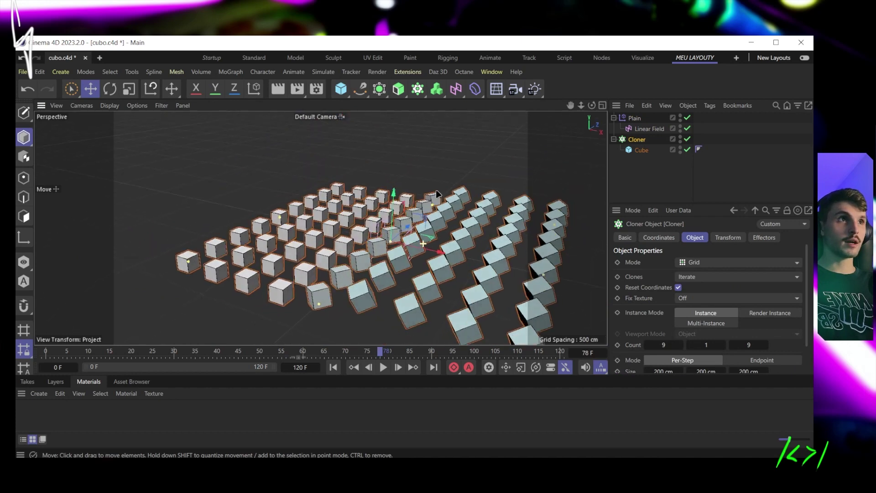
click(767, 238)
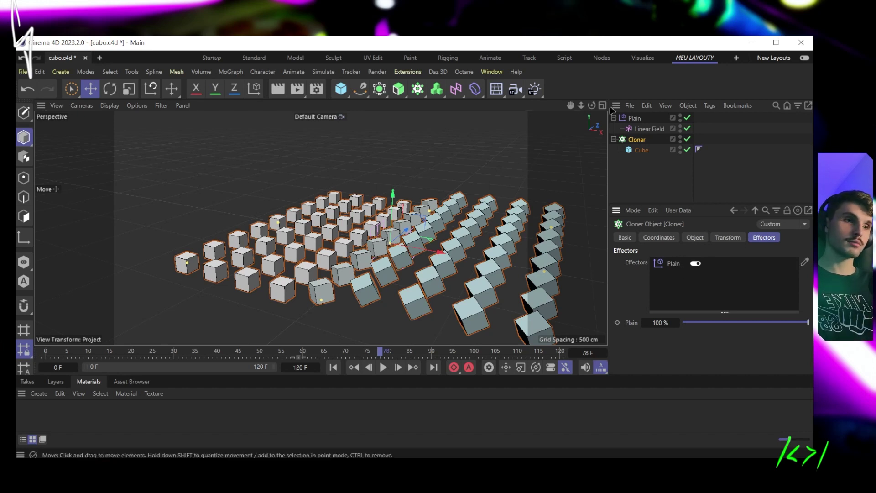
Step: Slide the Linear Field along X, then bring up the MoGraph objects and effectors list
double_click(674, 263)
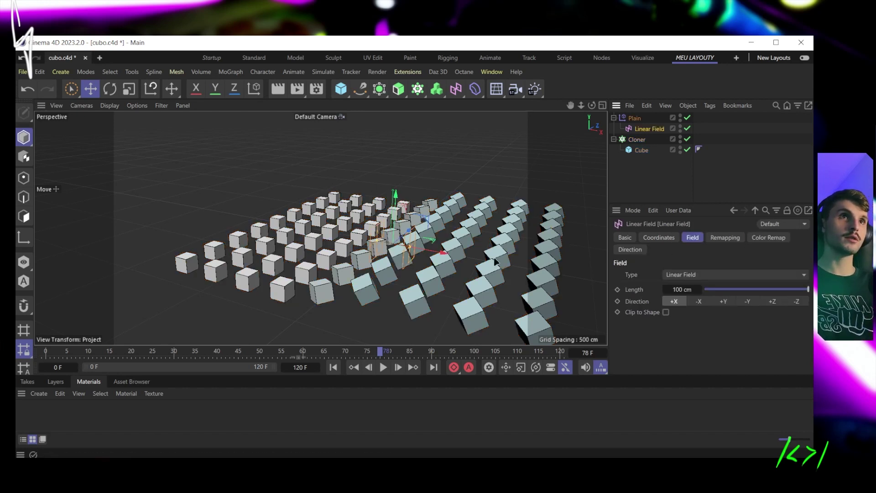
drag(436, 252, 416, 234)
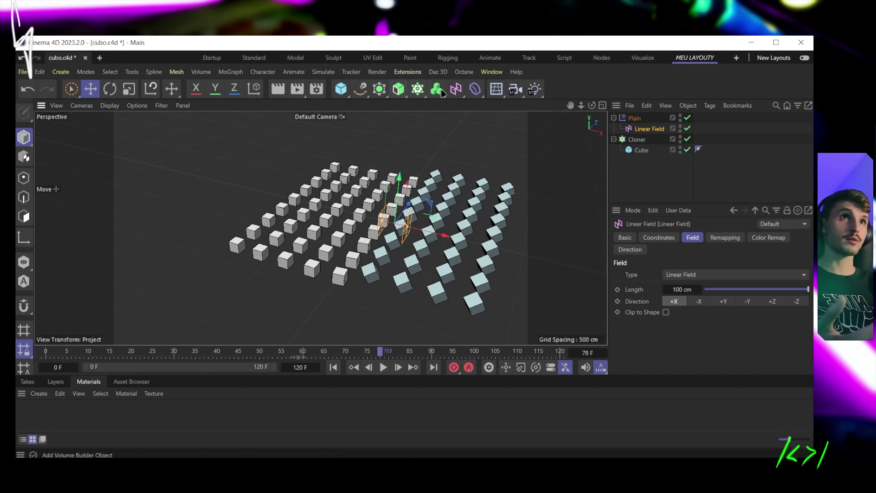
click(417, 94)
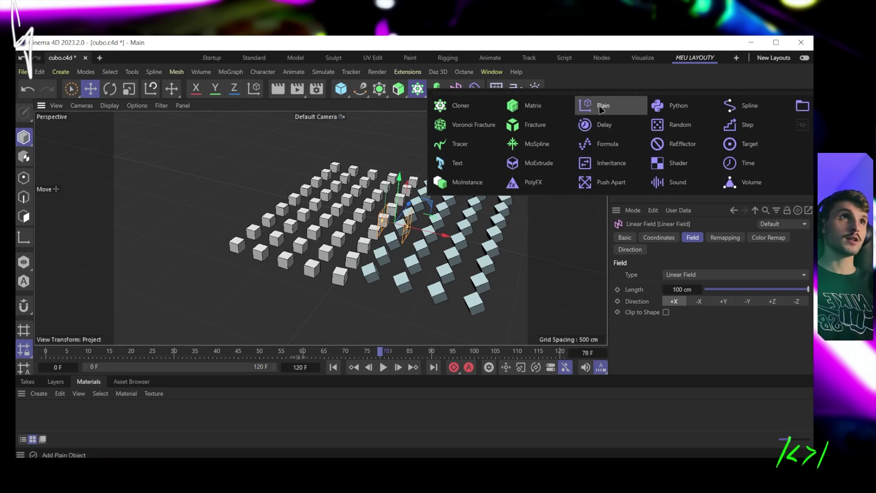
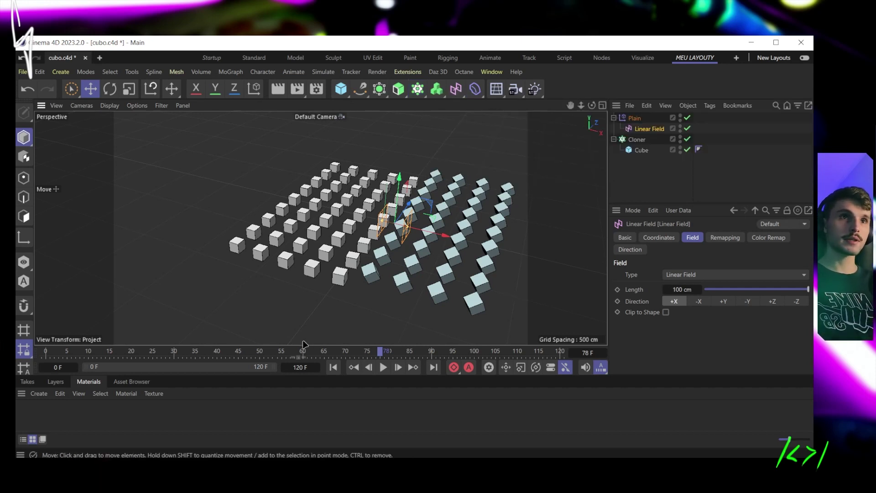
Step: At frame 0, position the Linear Field along X and keyframe its starting P.X
click(334, 367)
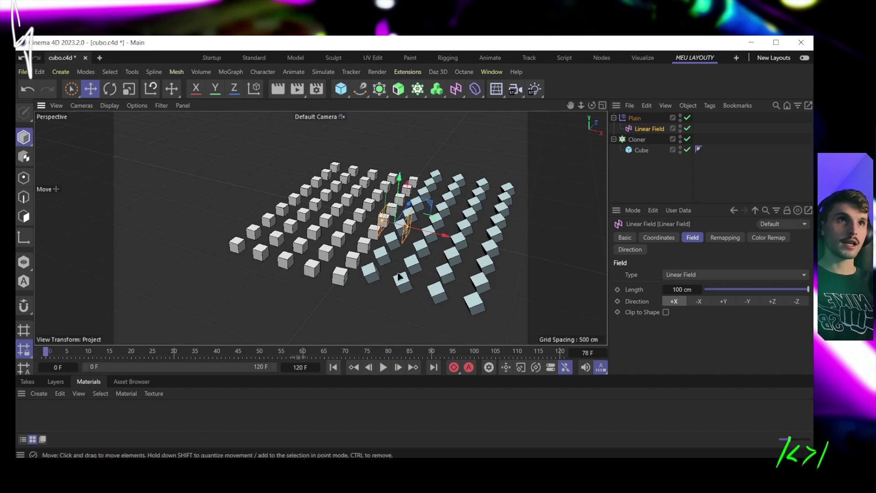
drag(453, 217, 570, 285)
alt+middle_drag(514, 270, 395, 215)
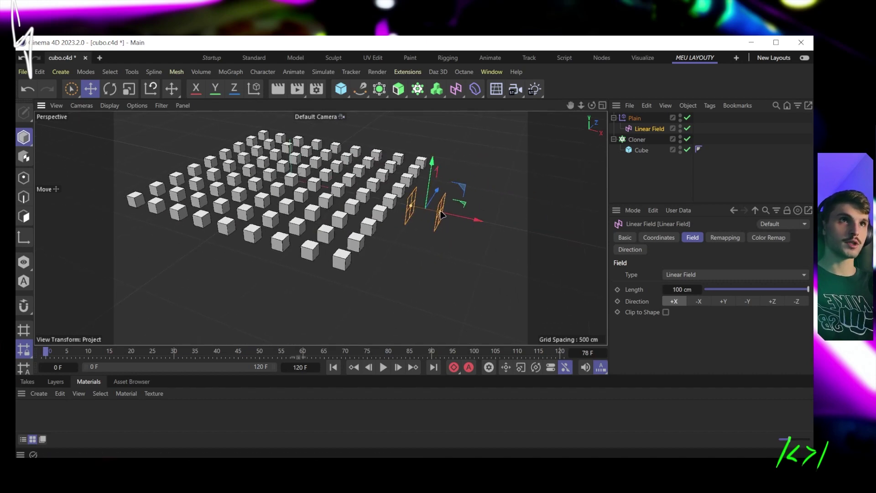
alt+drag(487, 222, 472, 208)
click(659, 237)
alt+drag(473, 207, 445, 225)
click(621, 289)
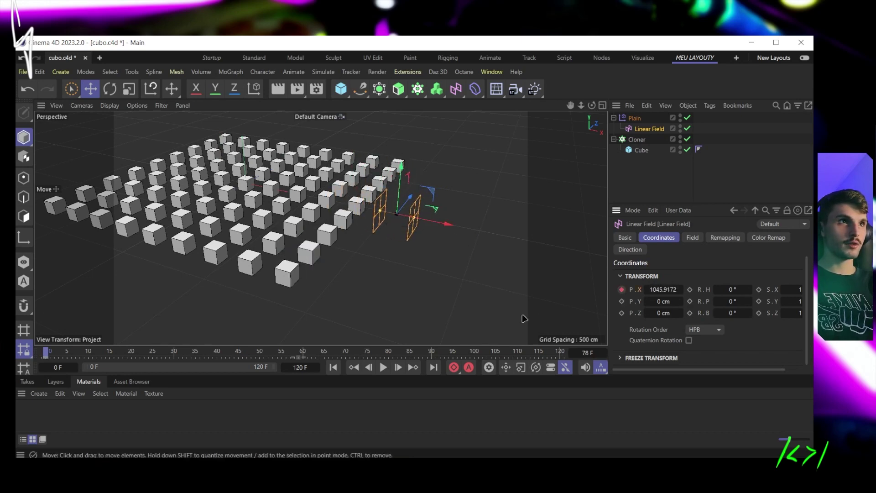
Step: Move the field past the grid's left side, keyframe P.X at frame 30, and play from frame 0
alt+drag(490, 246, 214, 174)
alt+drag(255, 206, 273, 255)
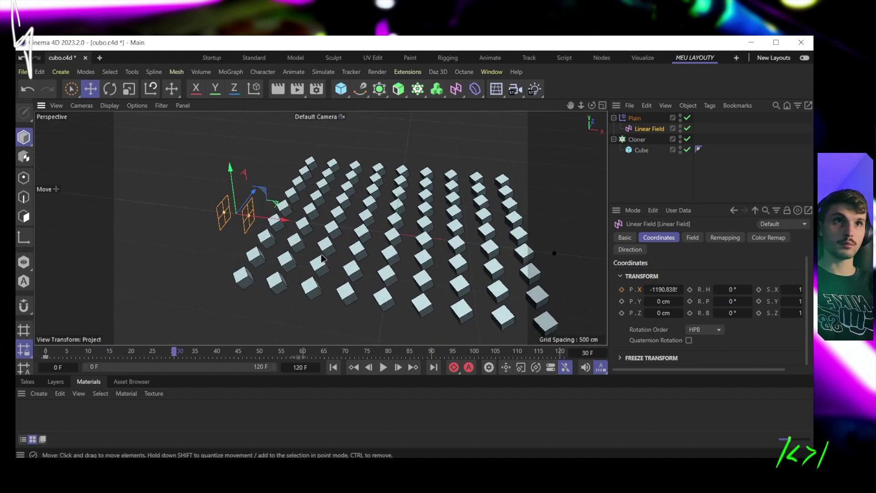
click(621, 289)
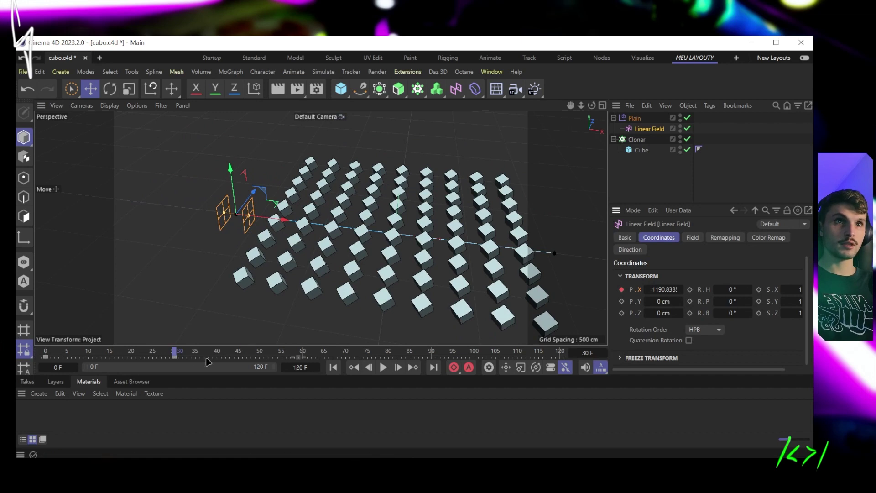
drag(173, 351, 47, 352)
key(F8)
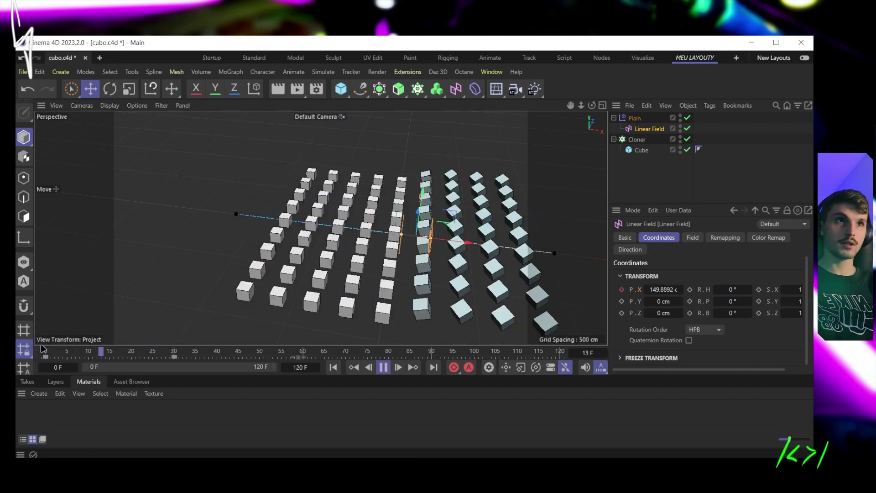
Step: Preview the sweep at frame 14, return to frame 0, and select the Cloner
alt+drag(436, 242, 410, 301)
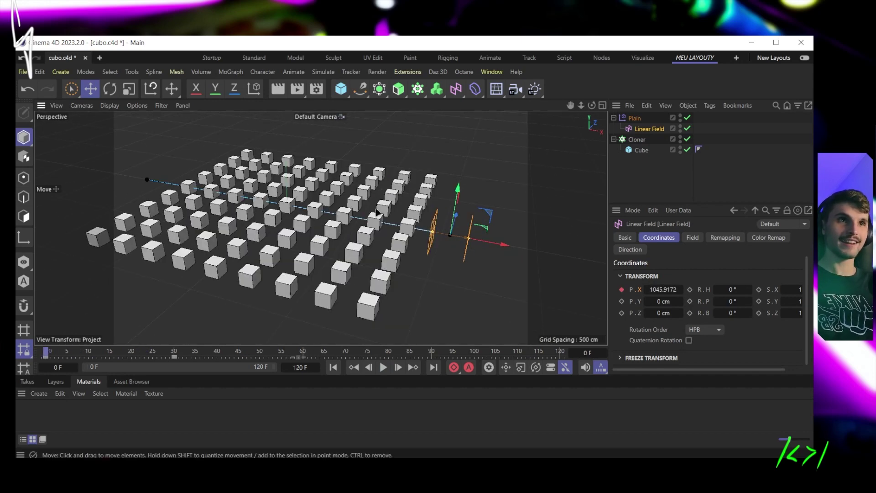
click(108, 354)
drag(108, 354, 45, 353)
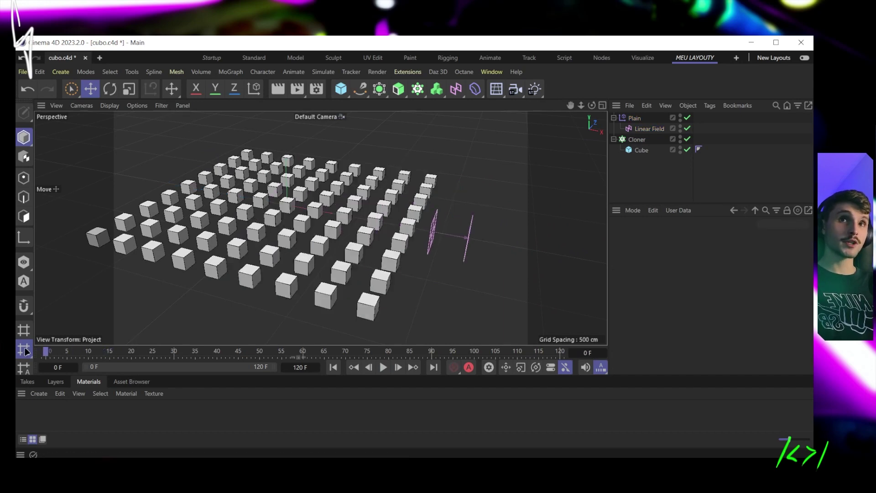
alt+drag(380, 242, 465, 251)
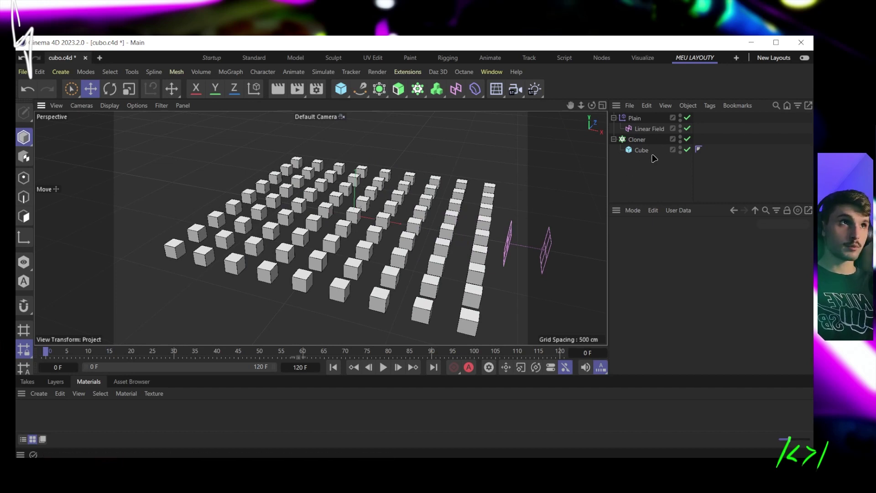
click(637, 139)
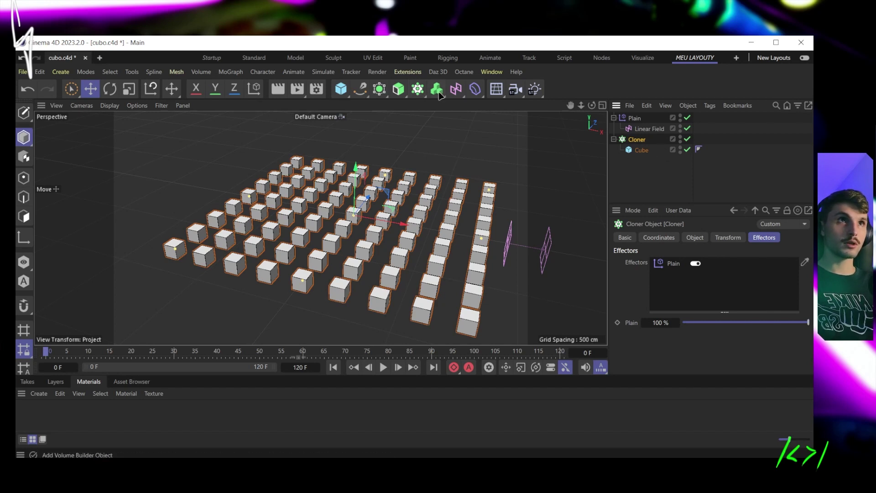
Step: Add a Delay effector and confirm it is linked to the Cloner's effectors list
click(418, 88)
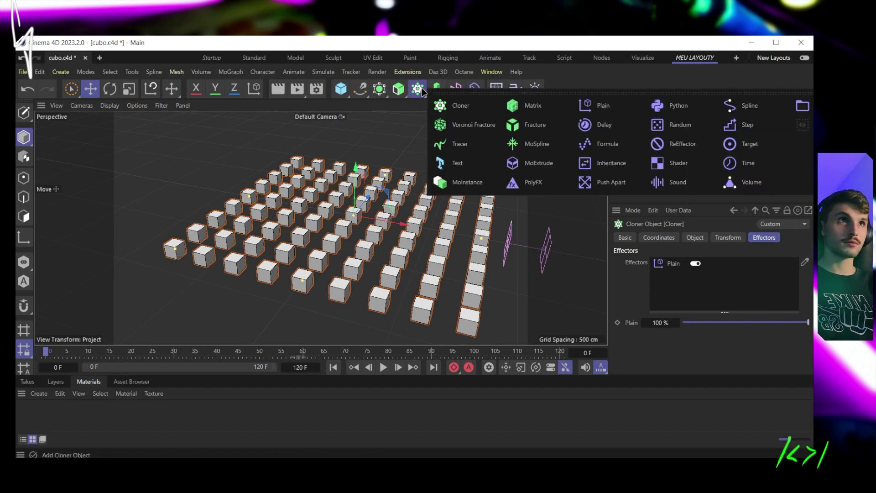
click(621, 128)
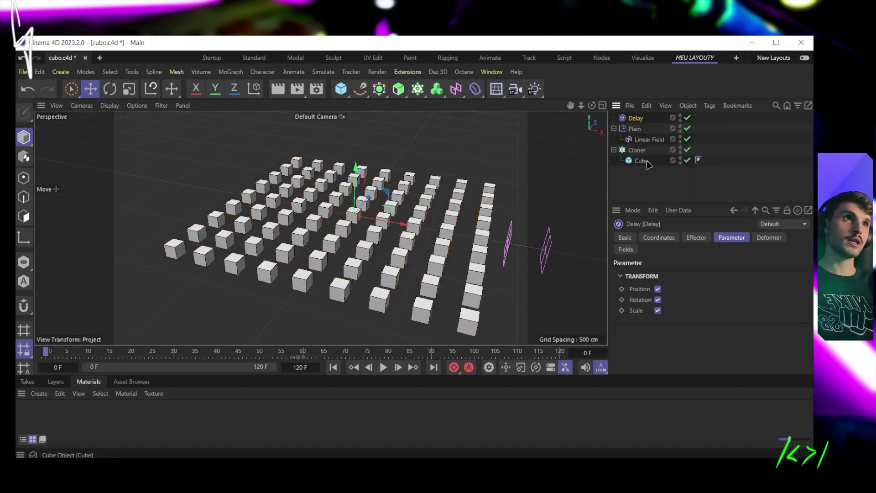
click(637, 151)
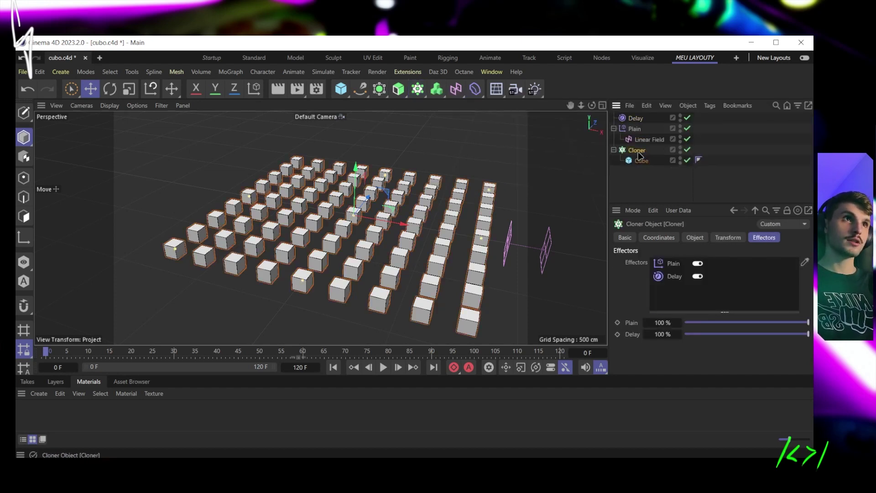
click(675, 264)
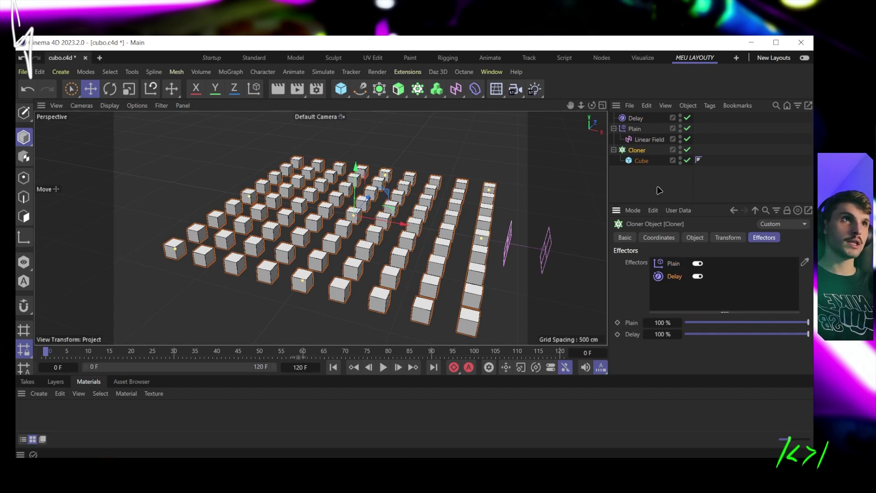
Step: Select the Delay effector and show its strength and mode settings
click(638, 120)
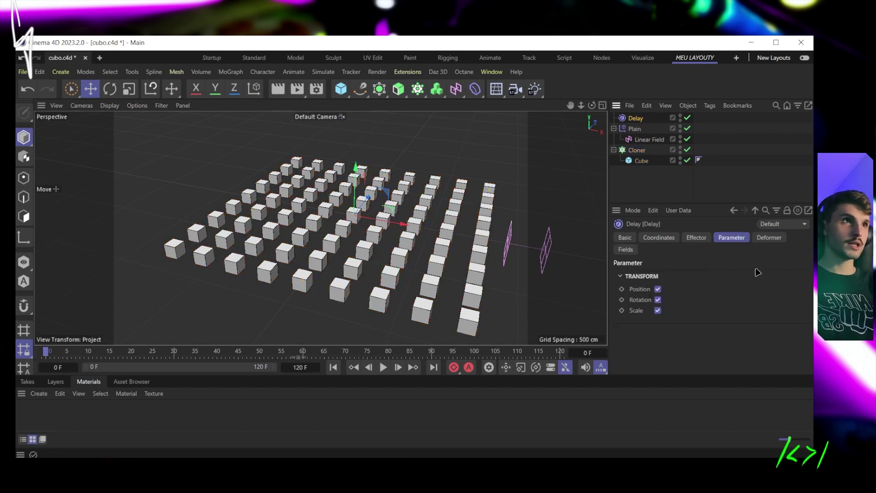
click(759, 238)
click(732, 238)
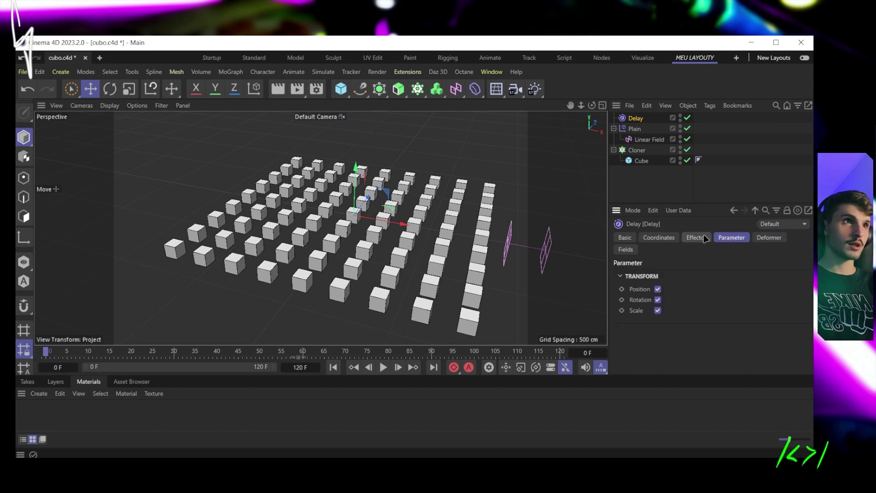
click(776, 242)
click(721, 241)
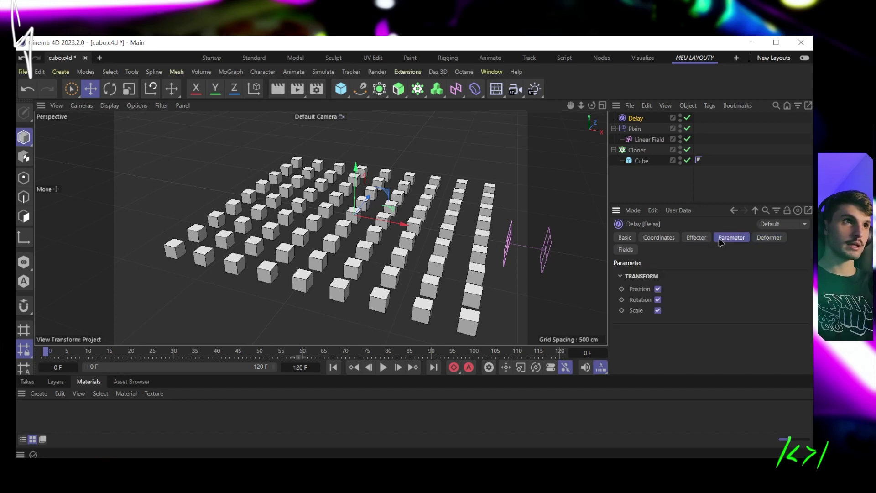
click(708, 240)
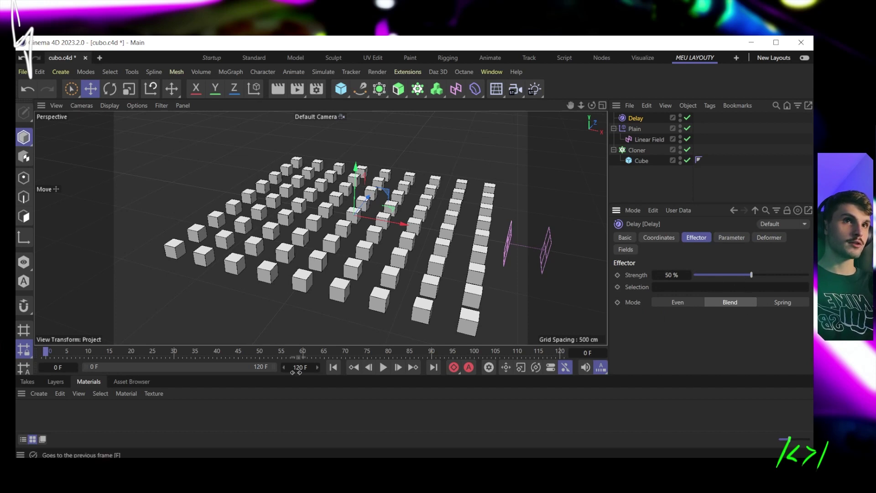
Step: Play the delayed animation, switch the Delay to Spring mode, and replay from frame 0
click(384, 367)
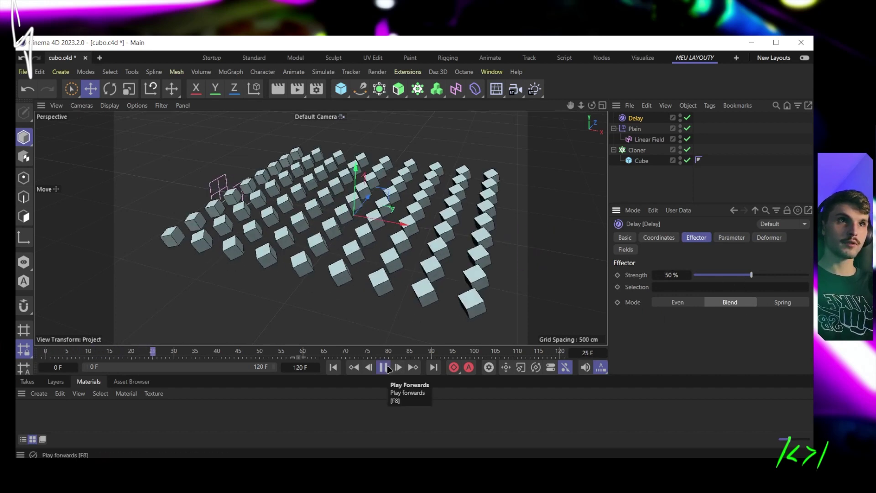
alt+drag(405, 227, 415, 219)
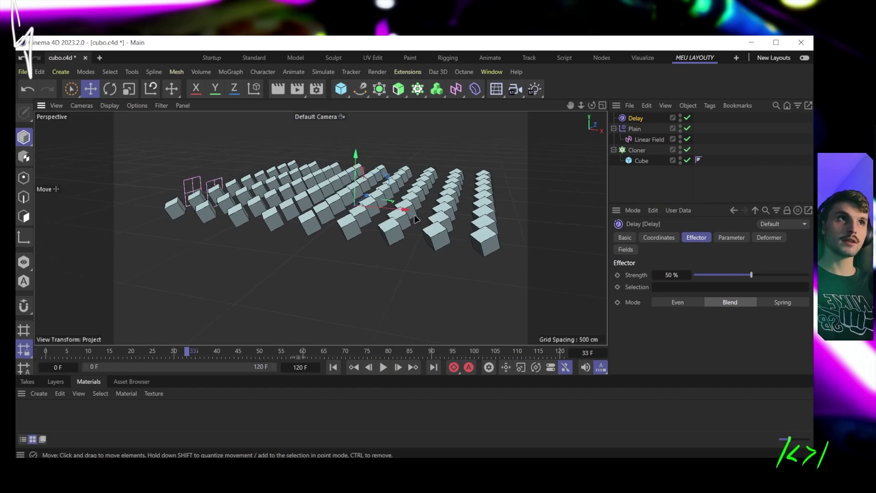
drag(188, 351, 17, 353)
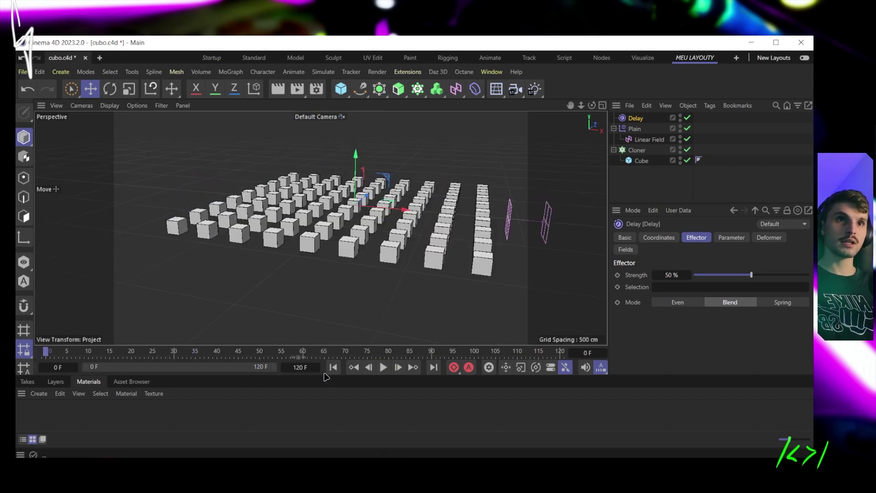
click(383, 367)
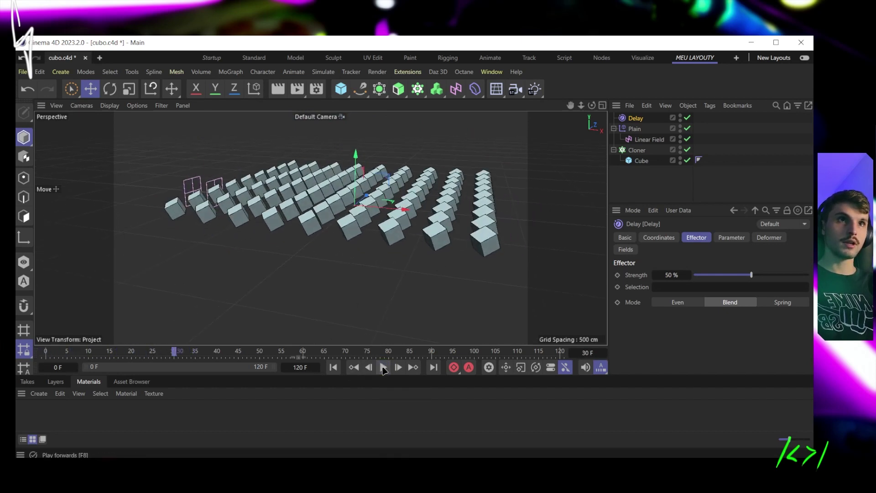
click(781, 303)
click(333, 367)
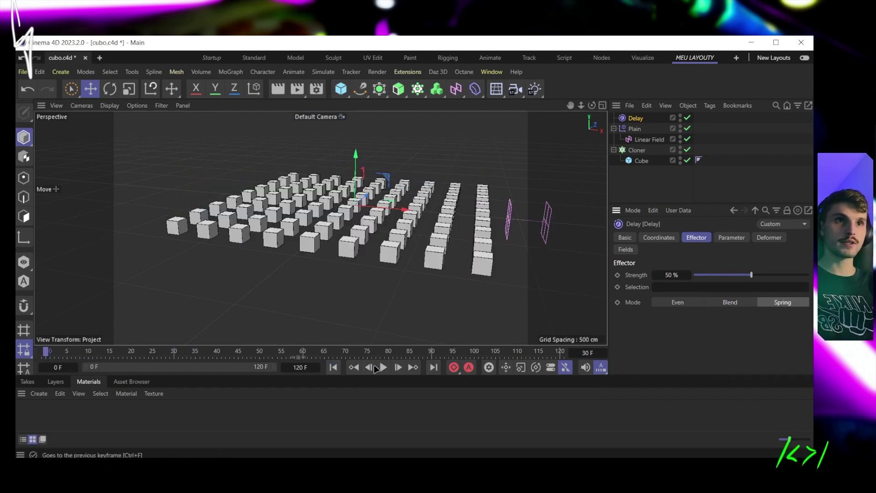
click(383, 368)
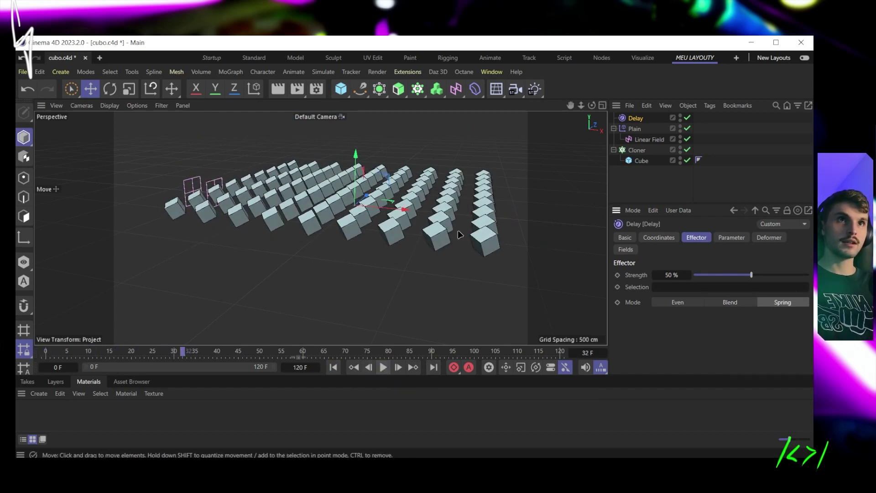
Step: Rewind and shorten the animation to 30 frames, then play it
key(shift+f)
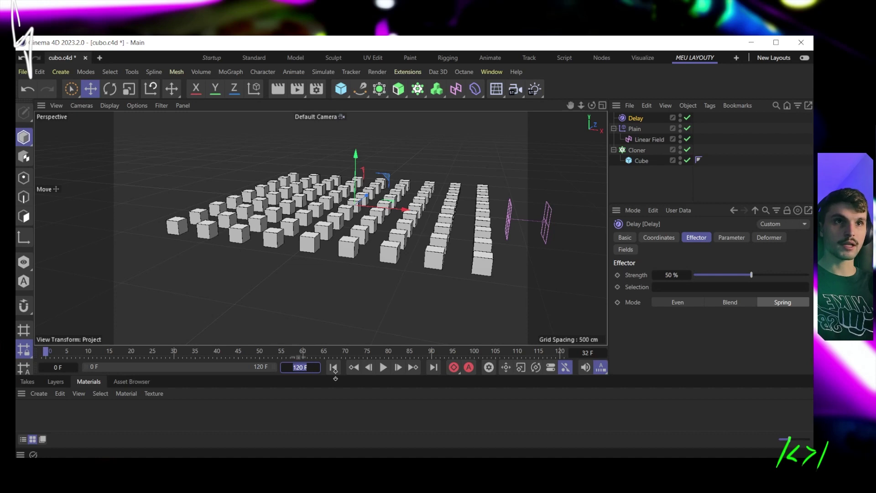
text(30)
key(Return)
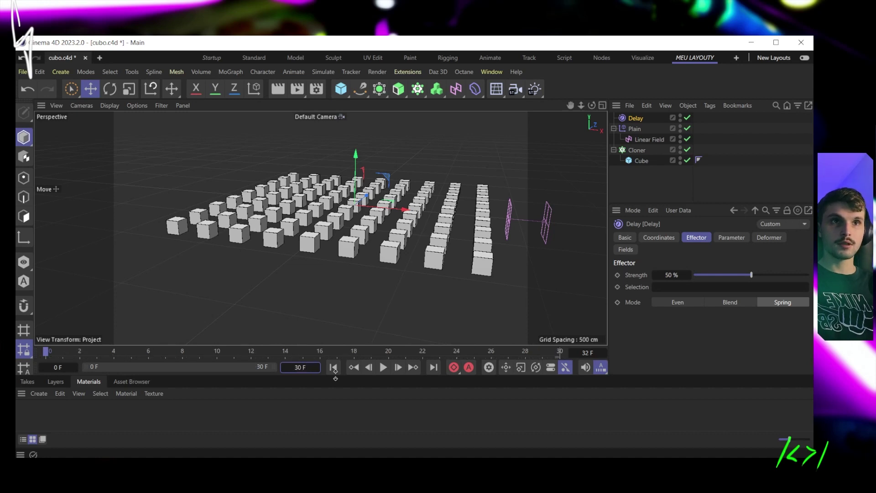
click(383, 368)
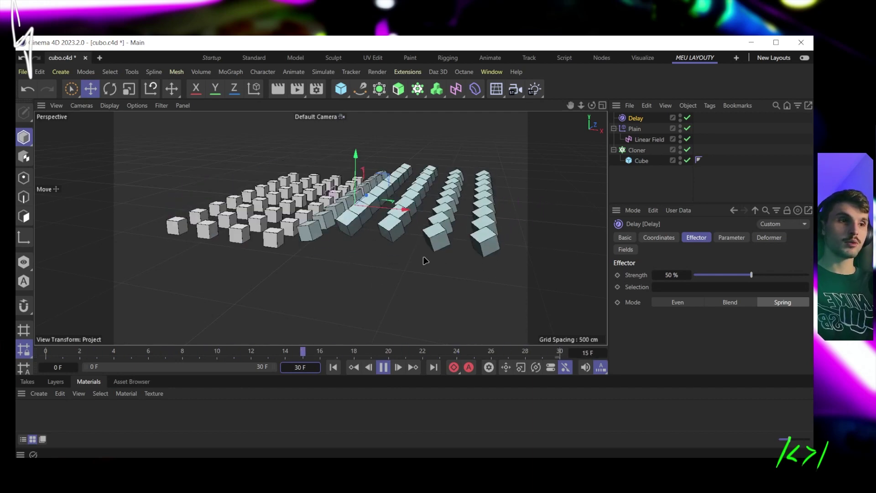
Step: Try Blend and Even, then settle on Spring mode at 98% strength and stop playback
click(729, 302)
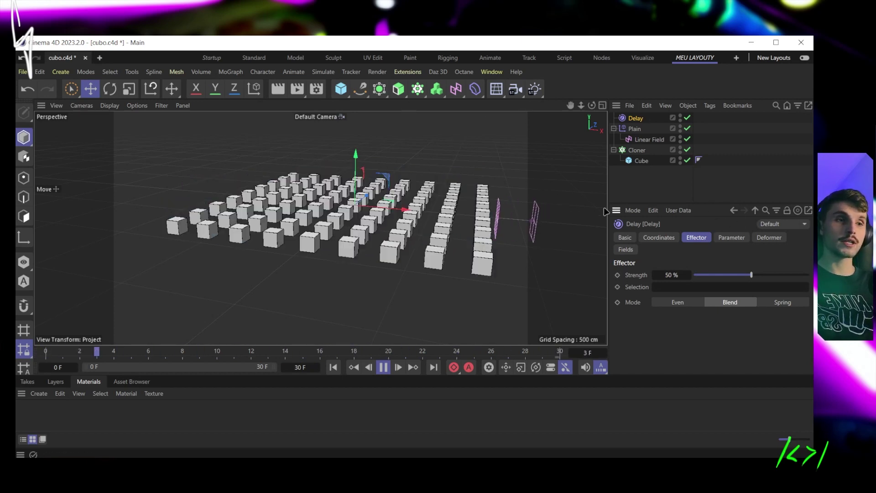
click(677, 302)
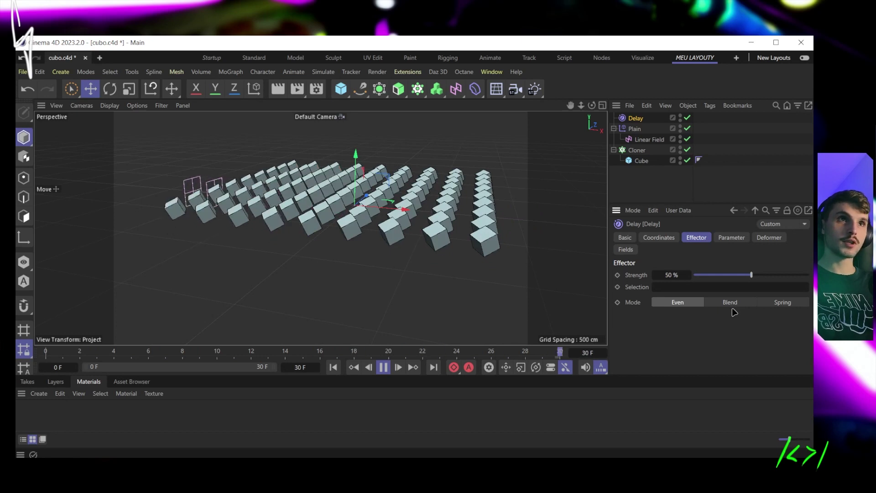
click(730, 302)
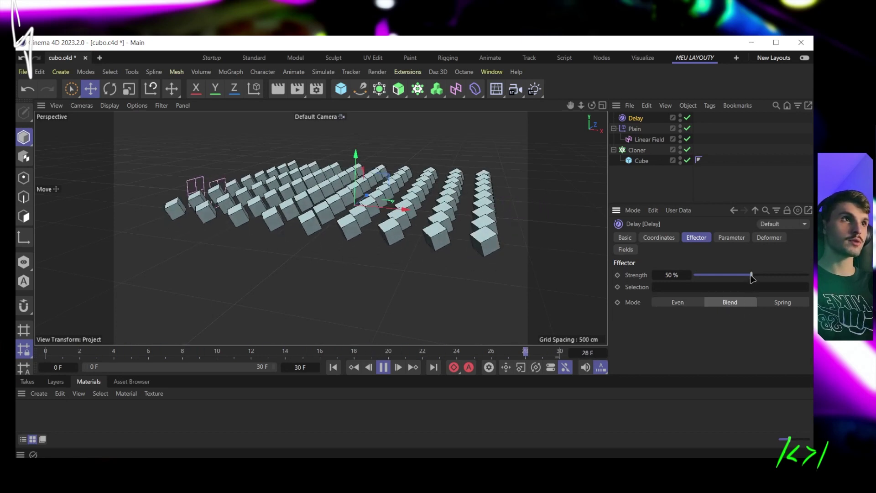
click(785, 305)
drag(751, 275, 760, 275)
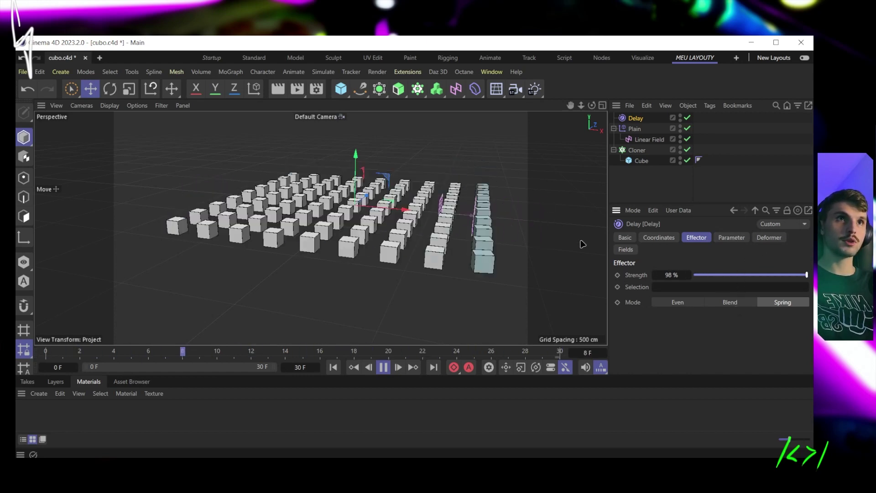
click(382, 367)
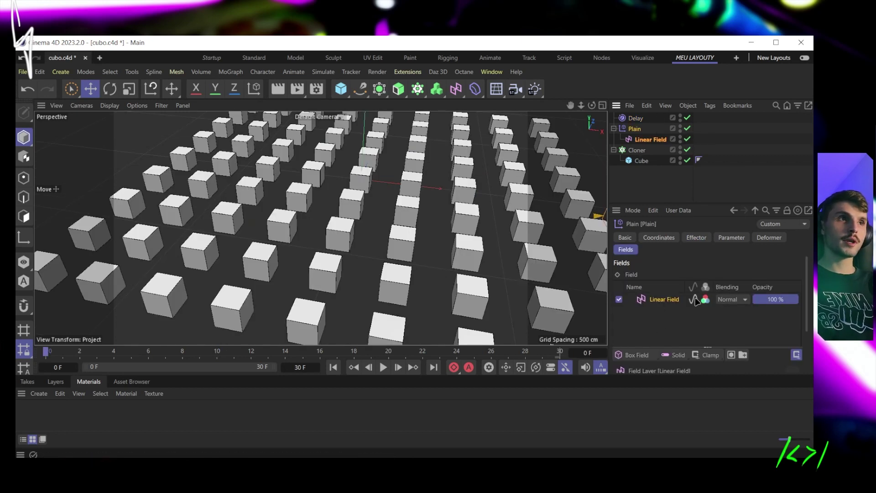
Step: Scrub the field sweep and inspect the cube grid from several angles
scroll(376, 216, down, 10)
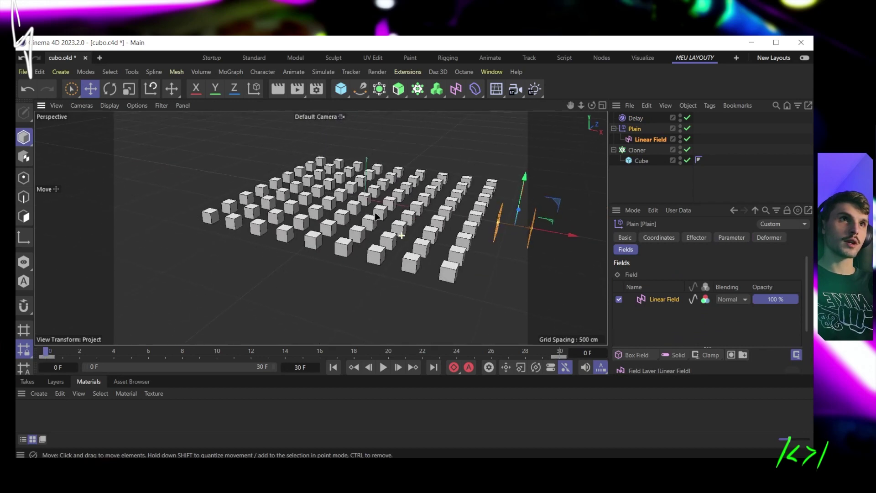
scroll(376, 216, down, 1)
drag(83, 352, 257, 349)
scroll(382, 235, up, 5)
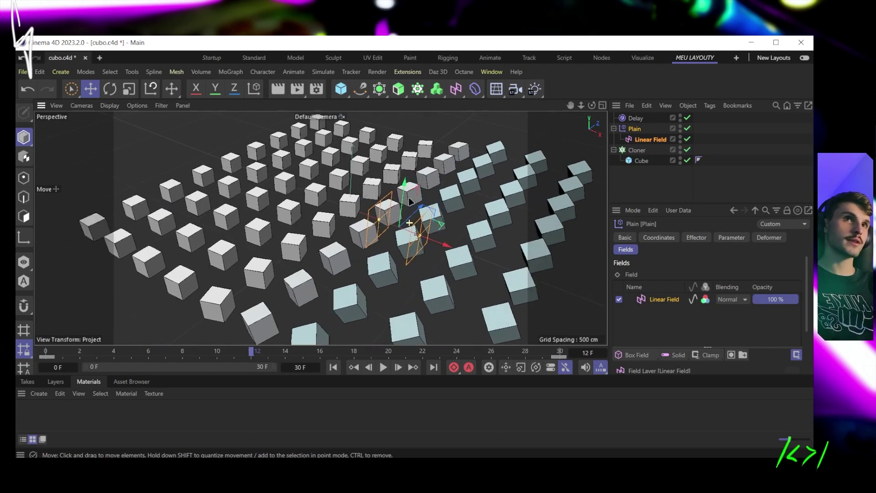
scroll(419, 234, up, 5)
scroll(415, 248, up, 2)
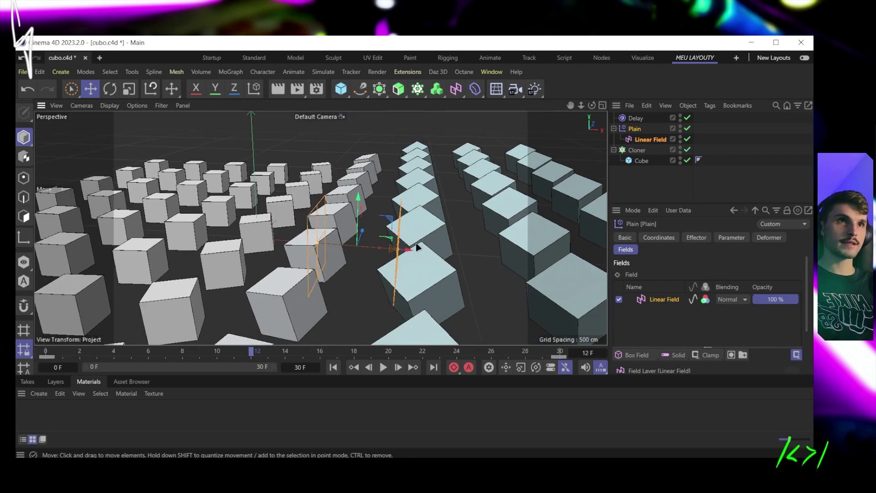
alt+drag(332, 270, 373, 266)
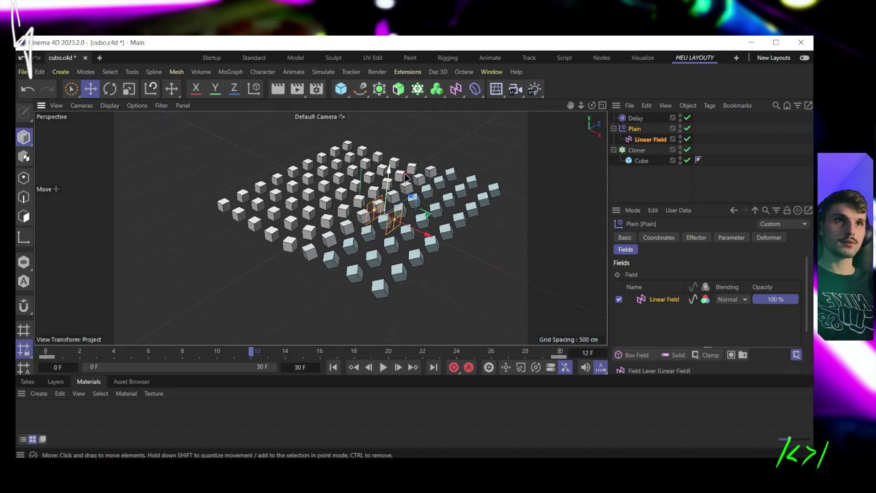
alt+drag(405, 177, 219, 239)
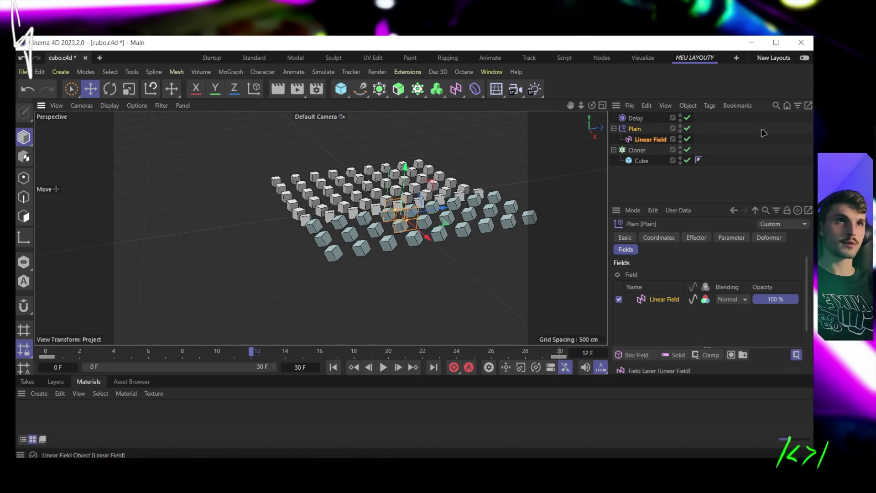
alt+drag(509, 213, 490, 235)
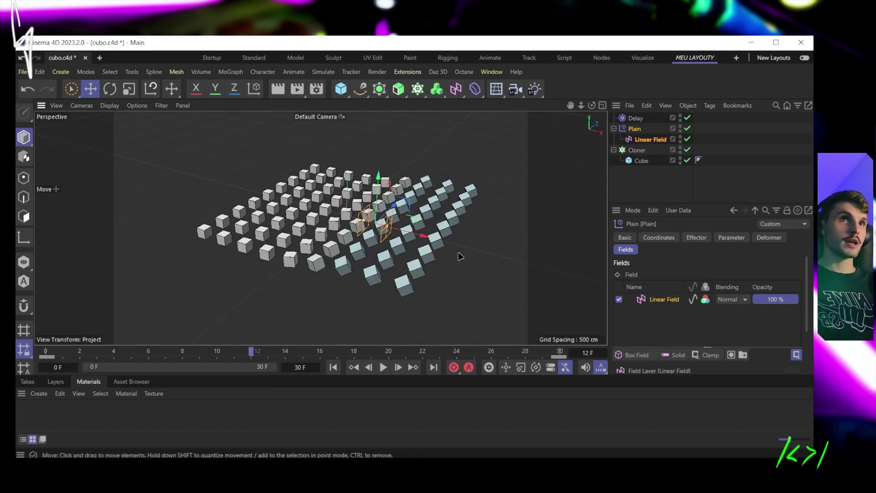
click(636, 355)
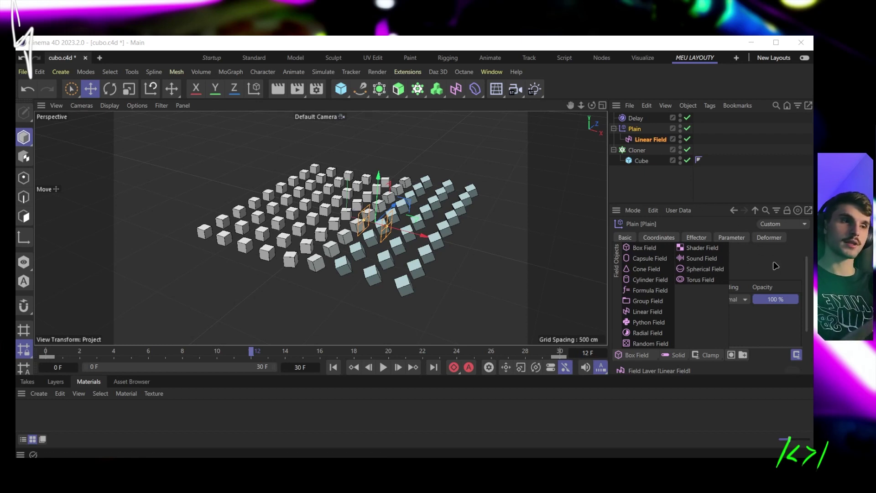
click(581, 166)
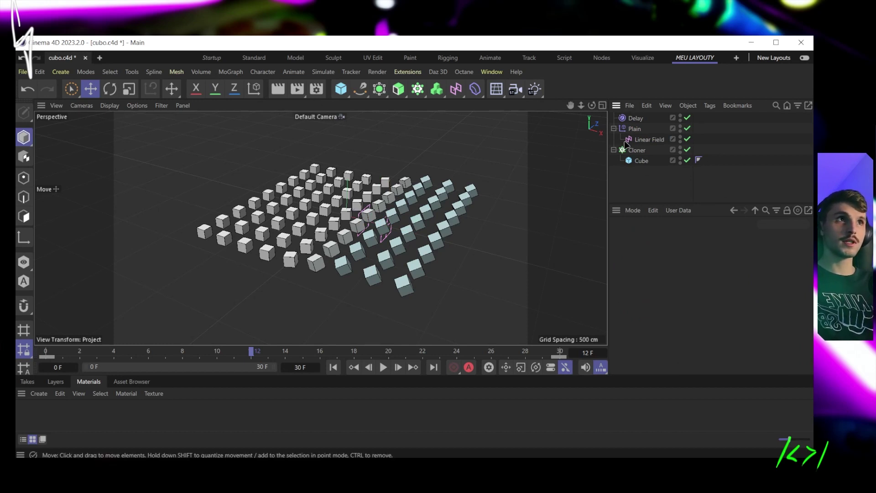
alt+drag(553, 164, 325, 272)
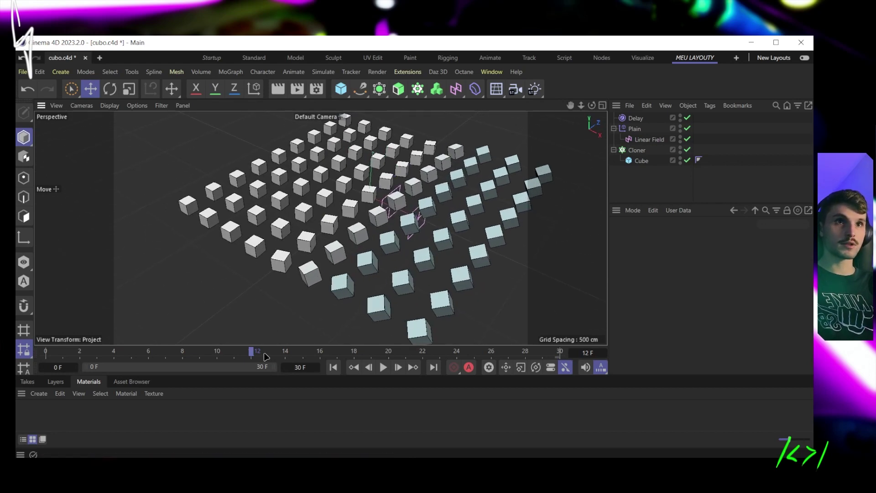
Step: Rewind to frame 0 and delete the Delay, Plain, Linear Field, Cloner and Cube objects
drag(267, 357, 21, 349)
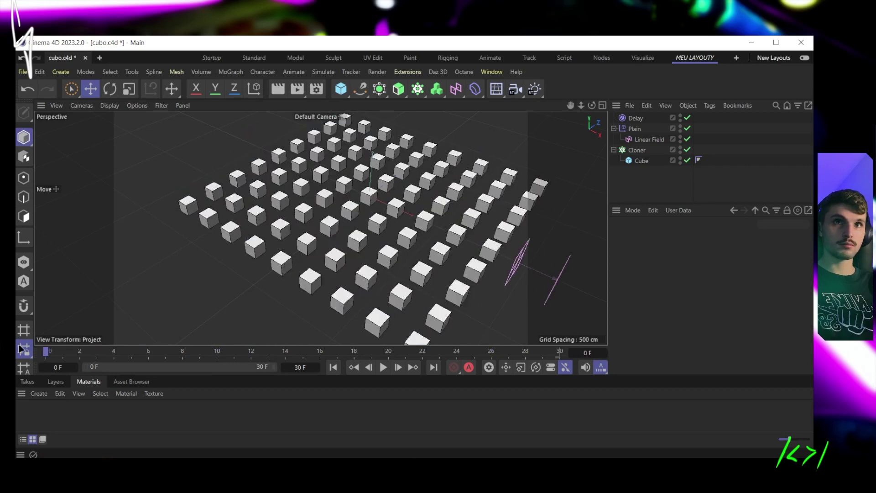
drag(652, 178, 625, 78)
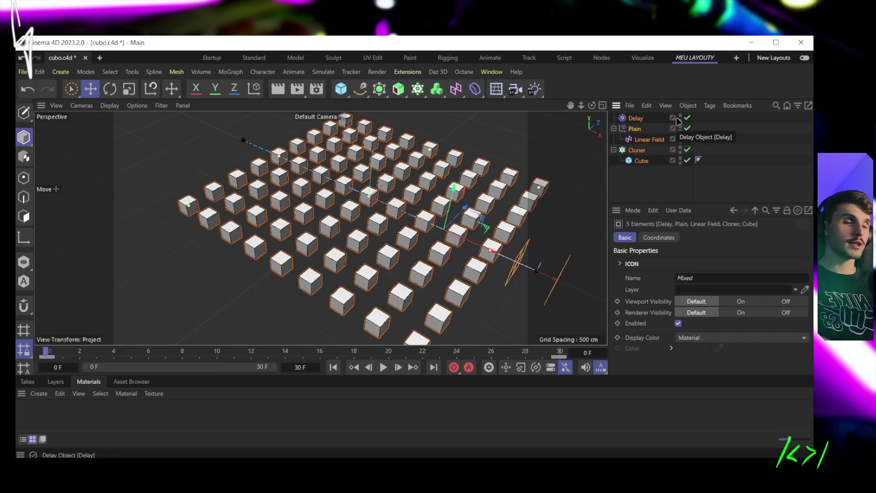
key(Delete)
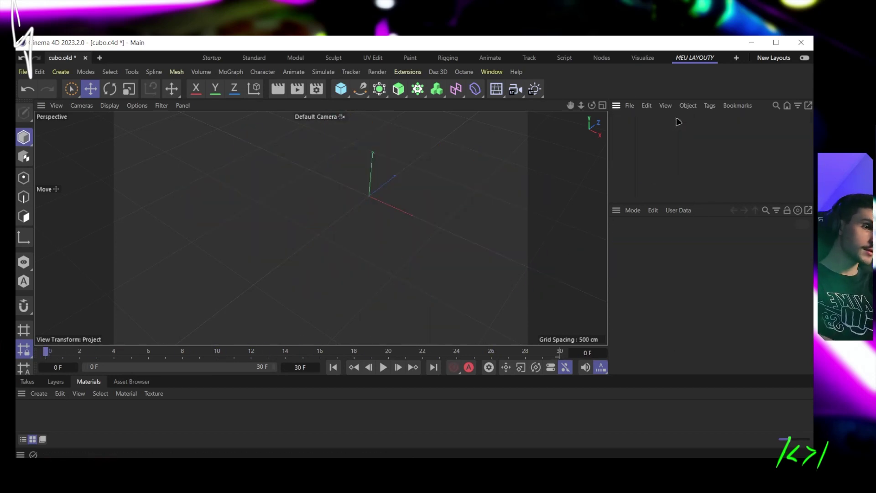
click(417, 89)
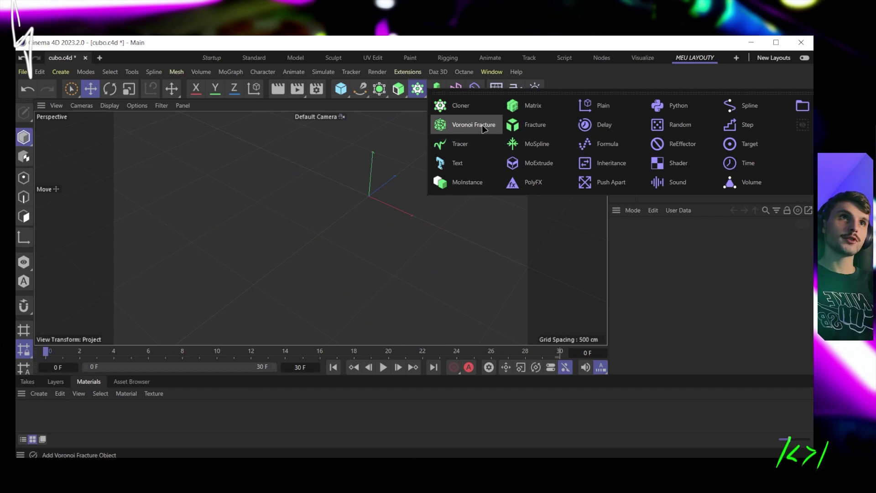
Step: Add a Voronoi Fracture with a 200 cm Cube nested inside it and show its Effectors list
click(473, 124)
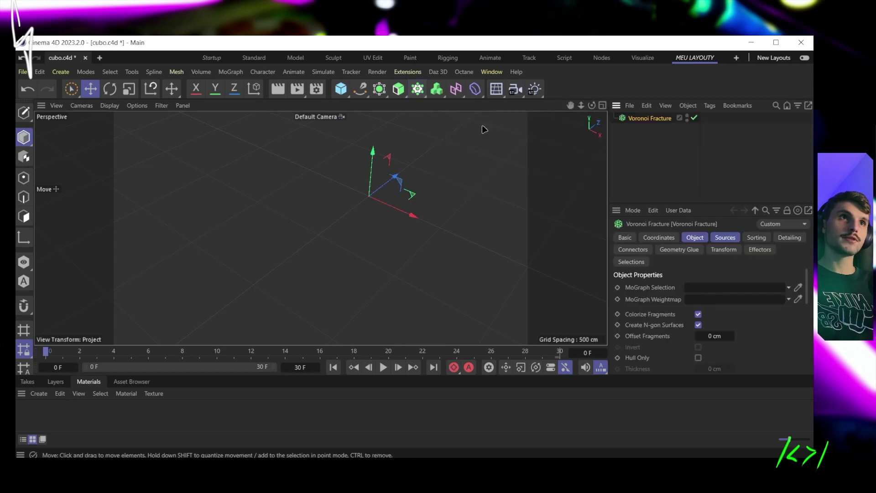
click(341, 89)
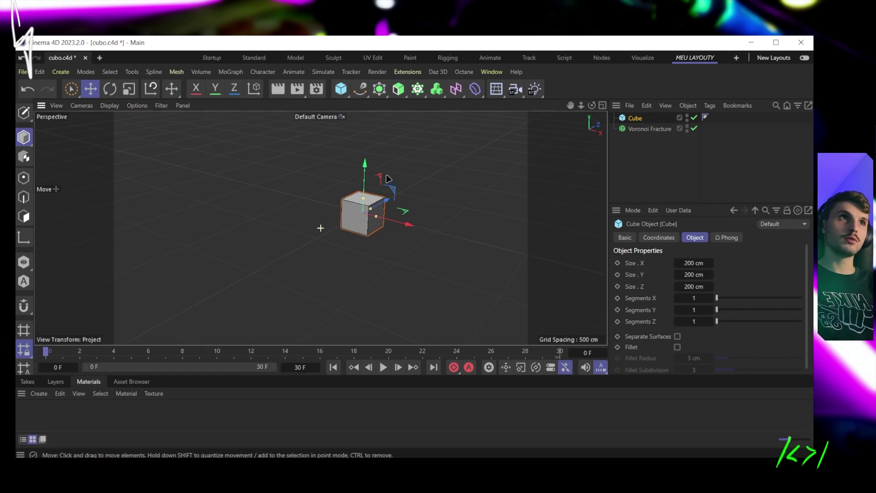
drag(359, 211, 356, 199)
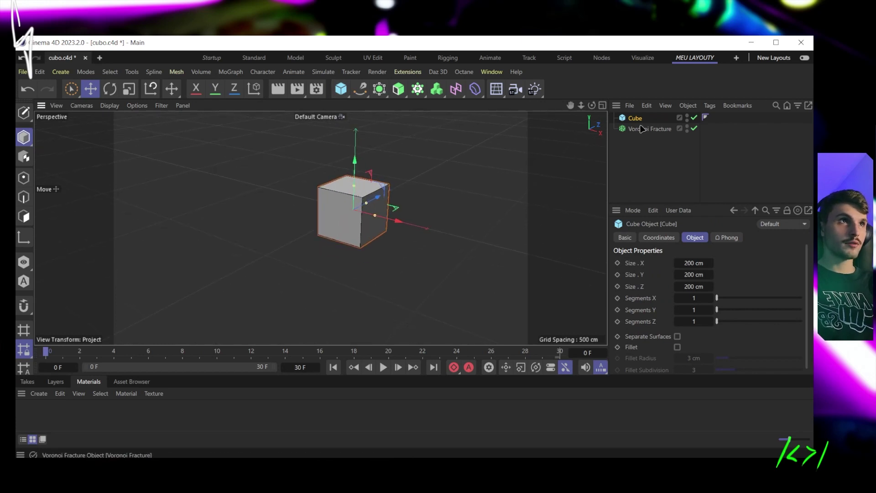
drag(639, 127, 639, 128)
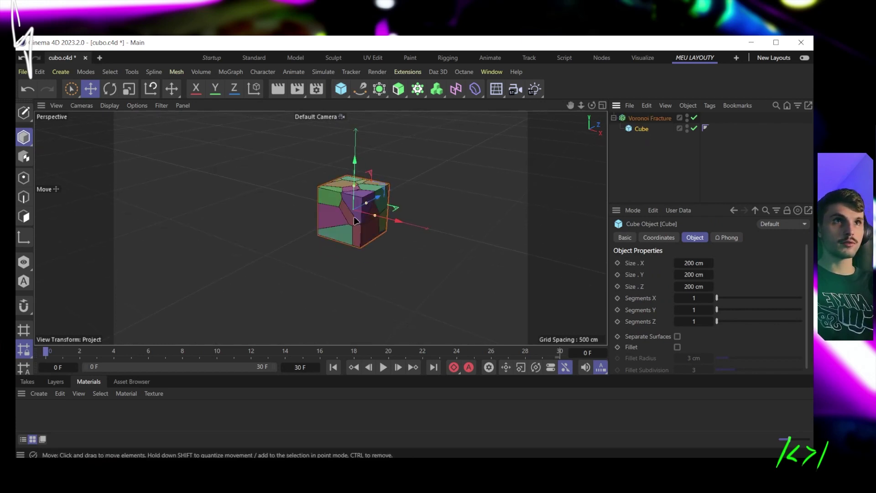
scroll(365, 141, up, 5)
alt+drag(383, 181, 365, 196)
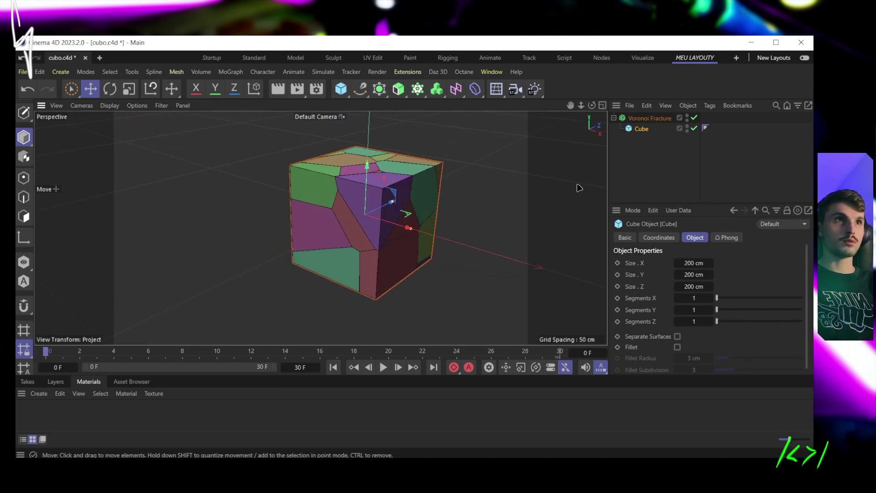
click(656, 119)
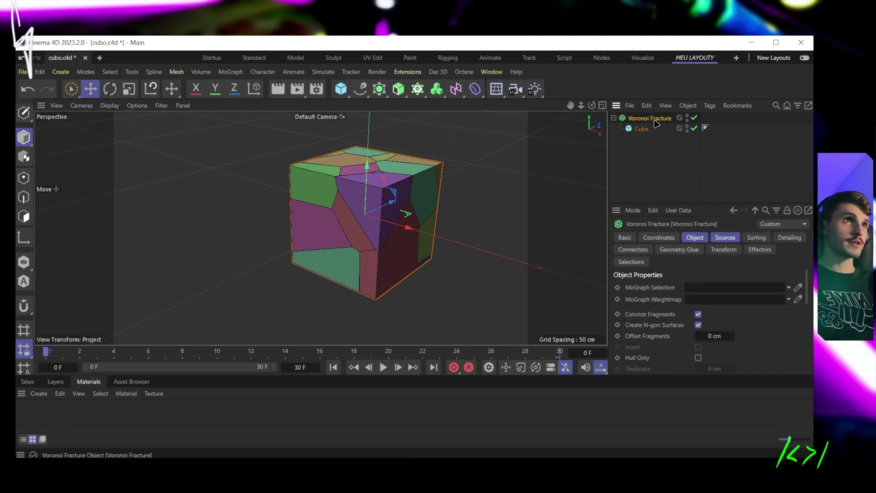
click(760, 249)
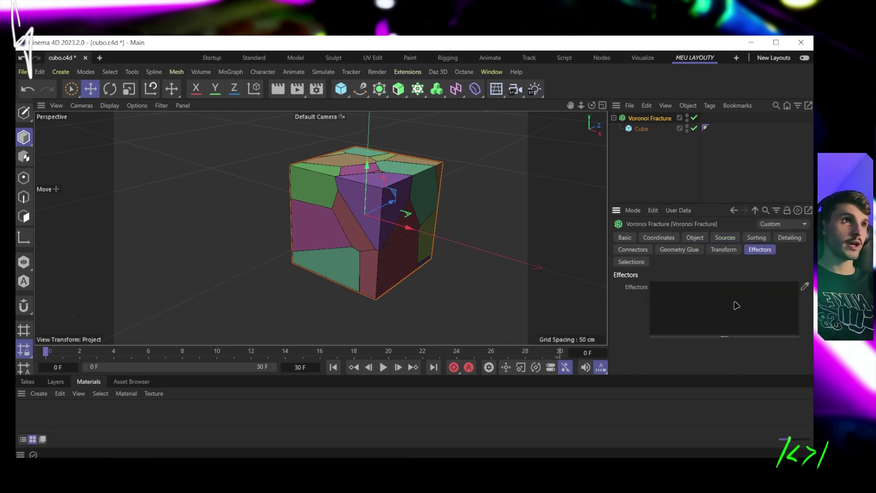
click(419, 92)
Step: Add a Plain effector to the Voronoi-fractured cube
click(593, 106)
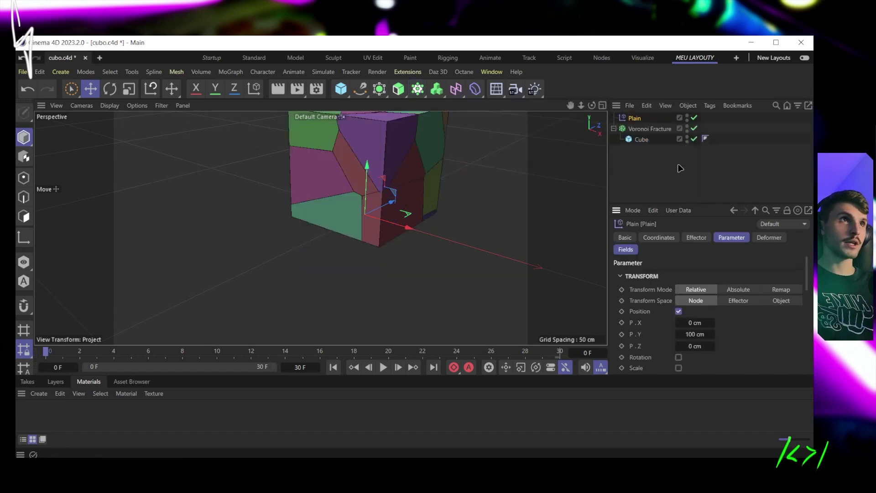
scroll(396, 221, down, 6)
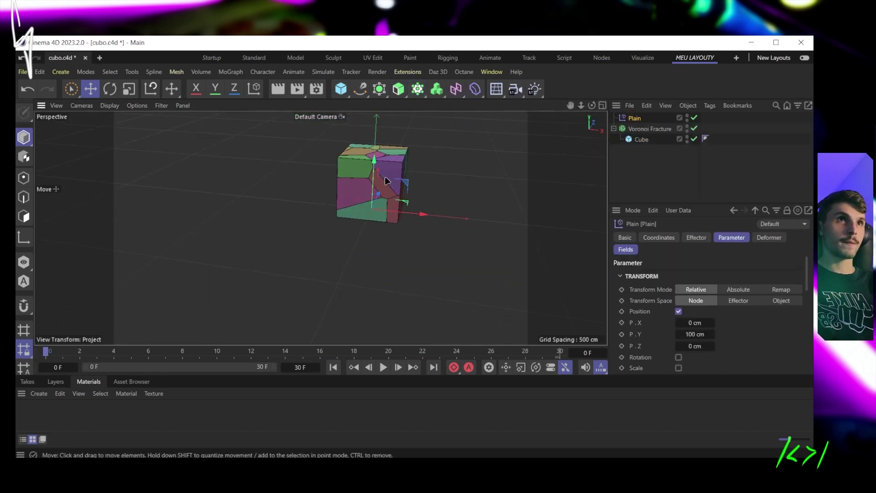
alt+drag(385, 181, 369, 205)
scroll(375, 212, up, 3)
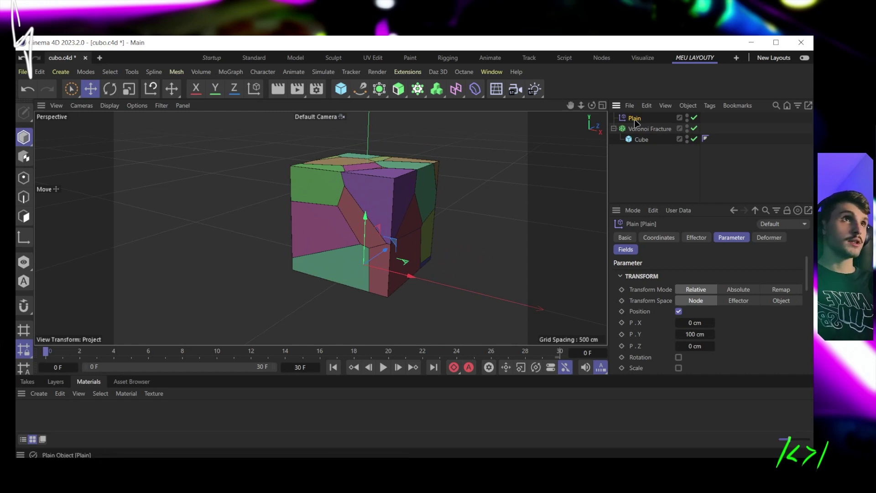
Step: Give the Plain effector a Spherical Field and position it in the cube's top along Y
click(623, 252)
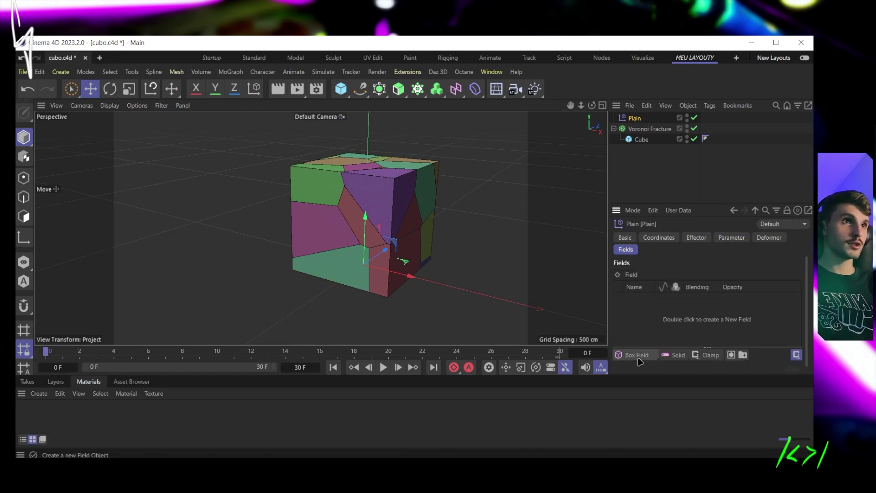
click(638, 359)
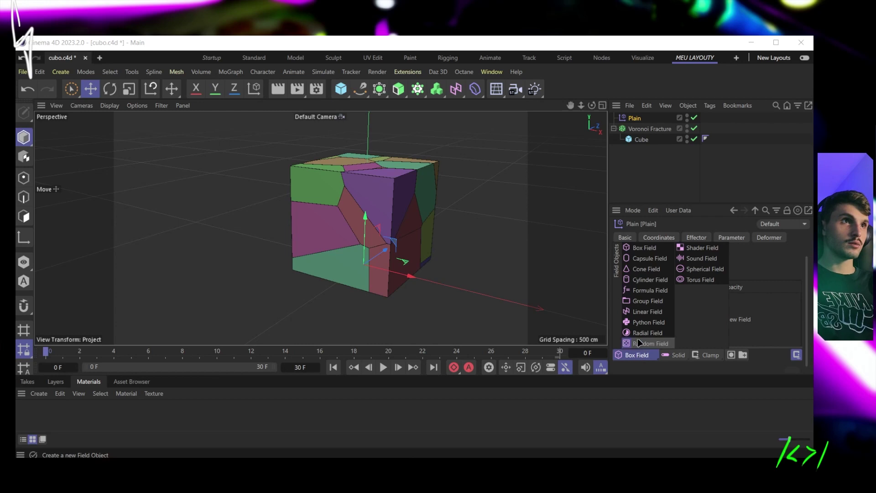
click(700, 269)
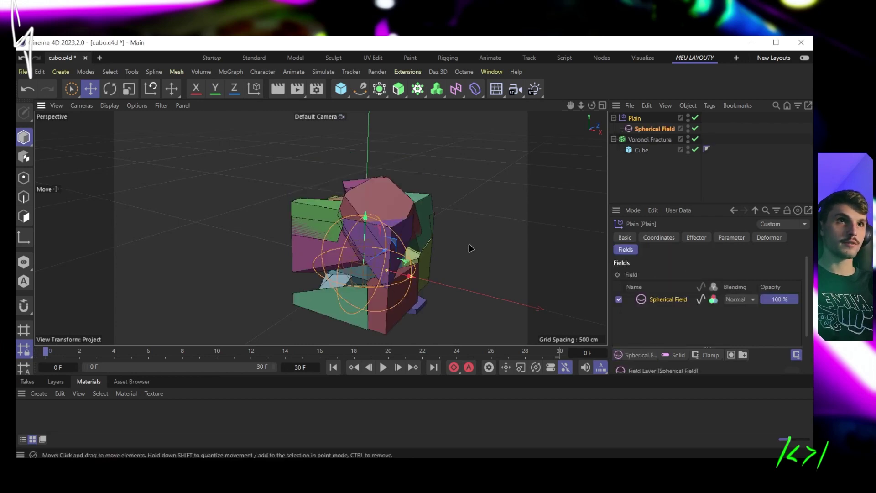
alt+drag(469, 247, 421, 251)
drag(371, 203, 429, 219)
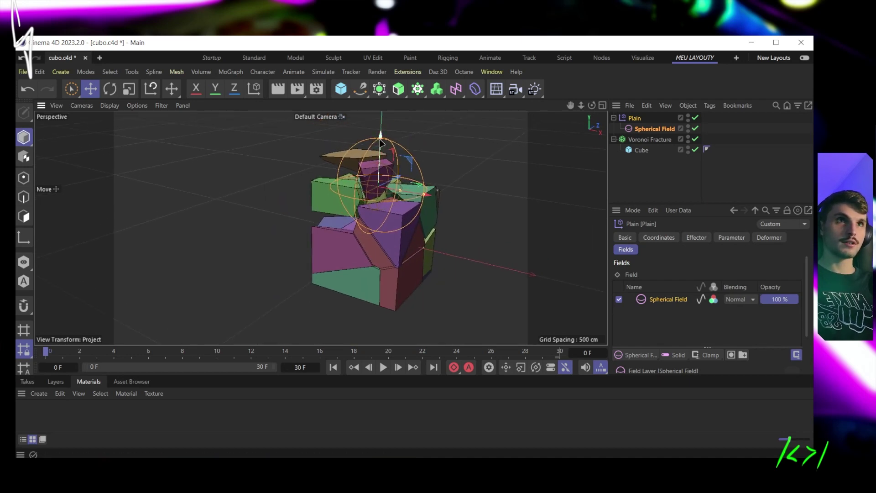
drag(381, 139, 455, 173)
key(ctrl+a)
Step: Clear the scene and add a Tracer with a Cube nested under it
key(Delete)
click(417, 89)
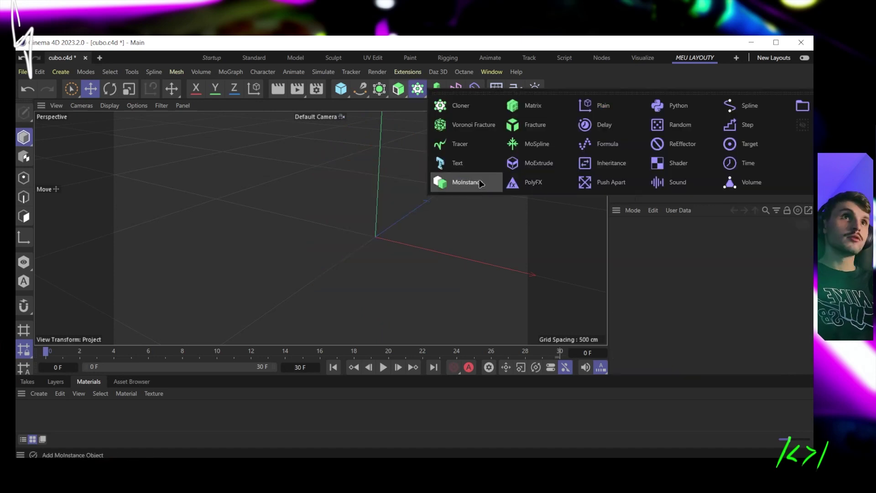
click(460, 144)
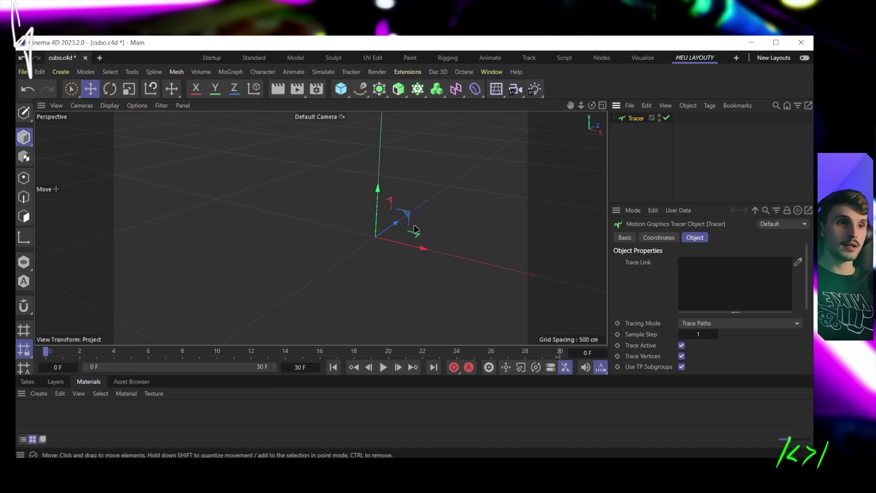
click(340, 89)
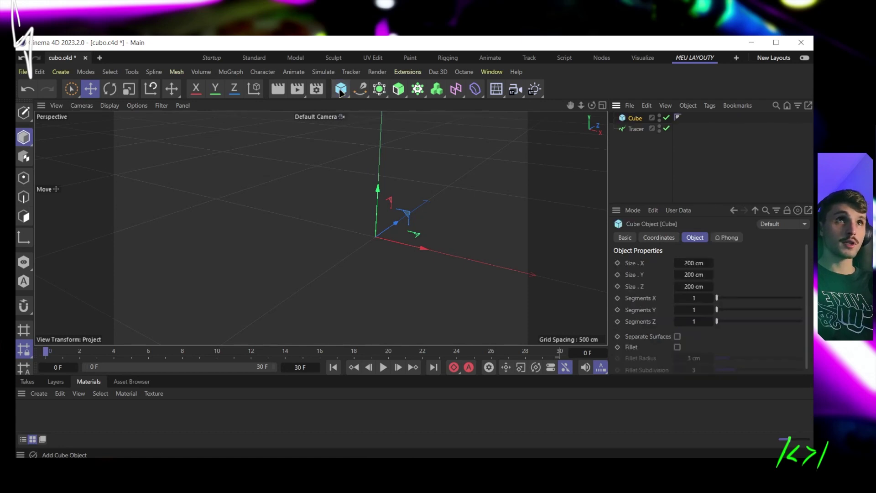
drag(639, 131, 639, 131)
click(639, 120)
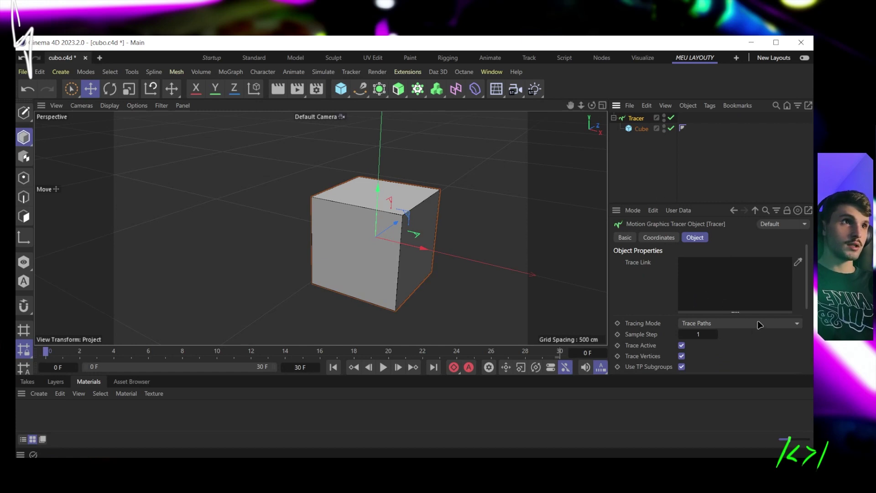
Step: Switch the Tracer mode to Connect All Objects, then to Connect Elements
scroll(727, 349, down, 2)
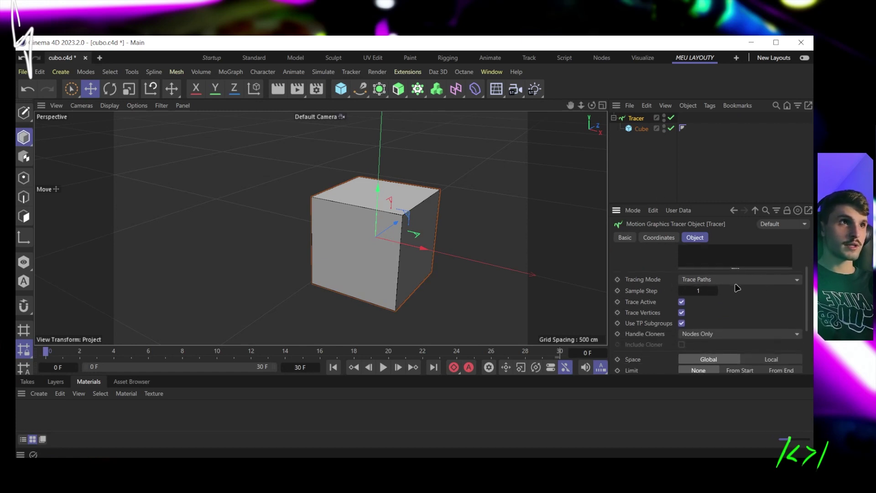
click(736, 280)
click(727, 305)
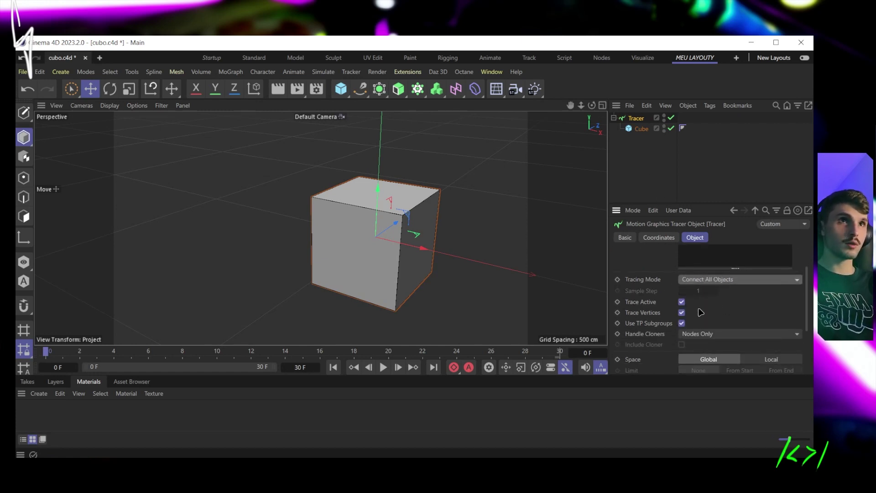
click(718, 280)
click(723, 317)
Step: Link the Cube into the Tracer's Trace Link and inspect the traces with the cube hidden and shown
mouse_move(292, 219)
alt+mouse_down()
mouse_move(413, 260)
mouse_move(459, 312)
mouse_move(404, 279)
alt+mouse_up()
scroll(404, 280, up, 5)
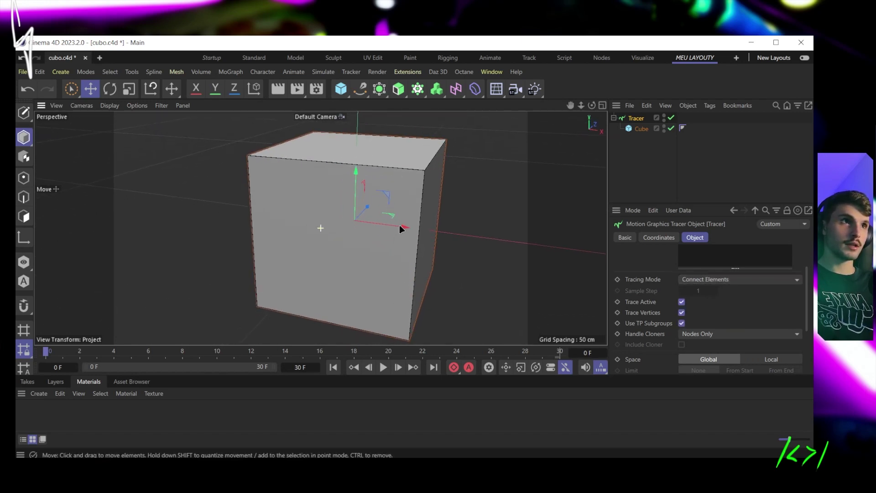
alt+drag(321, 227, 402, 237)
scroll(740, 324, up, 1)
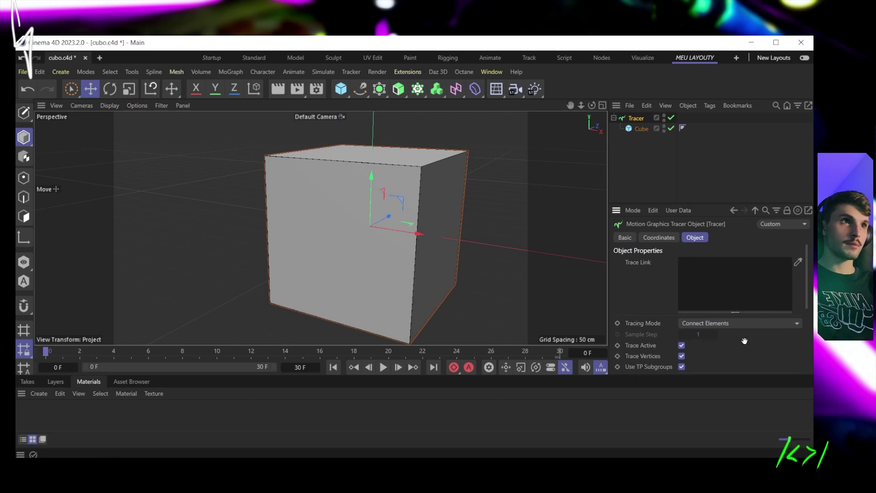
drag(641, 128, 653, 155)
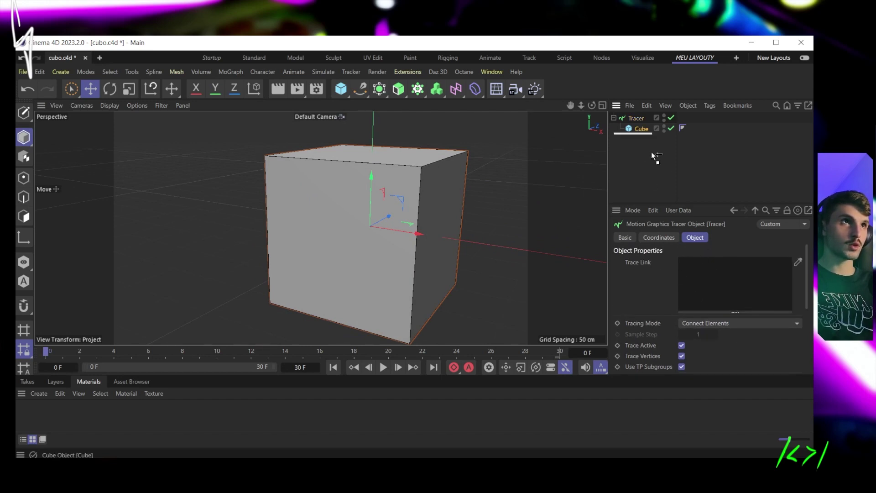
drag(726, 273, 728, 274)
mouse_move(489, 250)
alt+mouse_down()
mouse_move(372, 197)
mouse_move(414, 209)
mouse_move(383, 227)
mouse_move(356, 196)
alt+mouse_up()
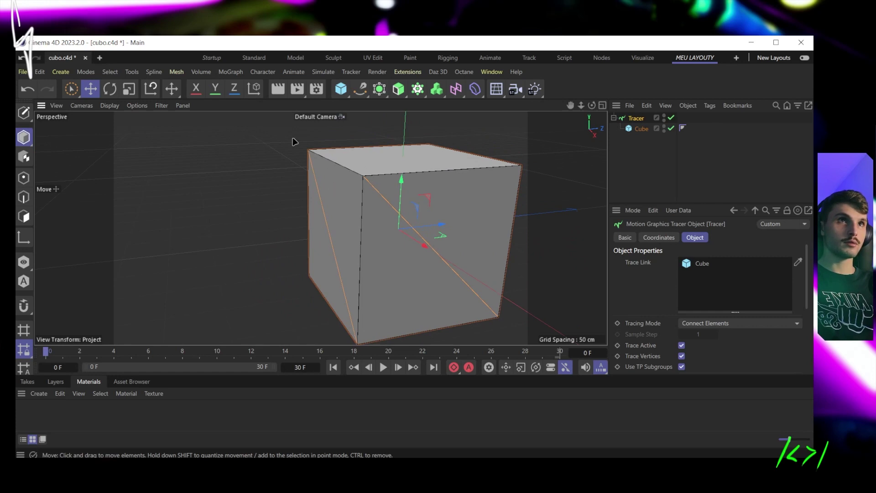
alt+drag(520, 300, 444, 190)
click(671, 128)
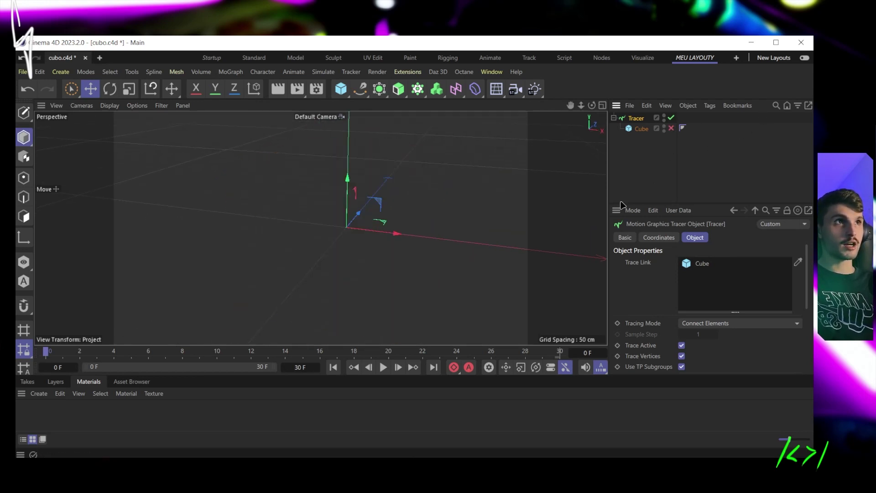
click(670, 129)
alt+drag(329, 238, 422, 240)
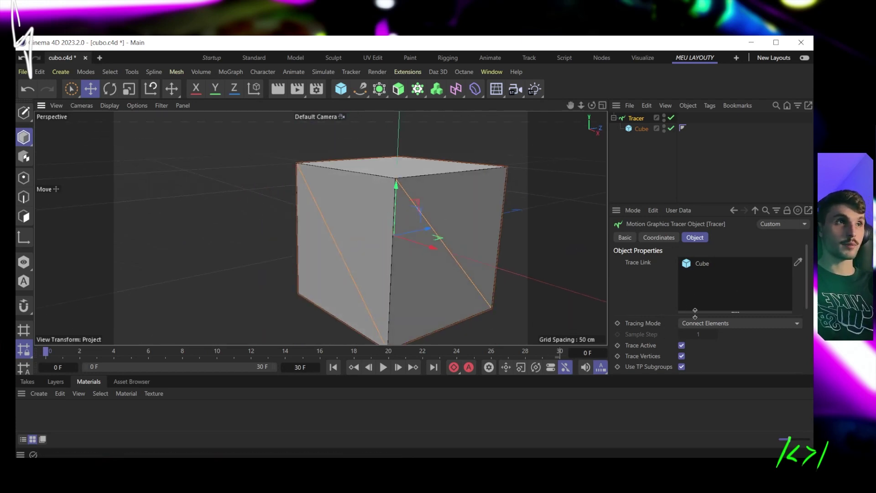
Step: Set the Tracer mode back to Trace Paths and delete the Cube
click(746, 324)
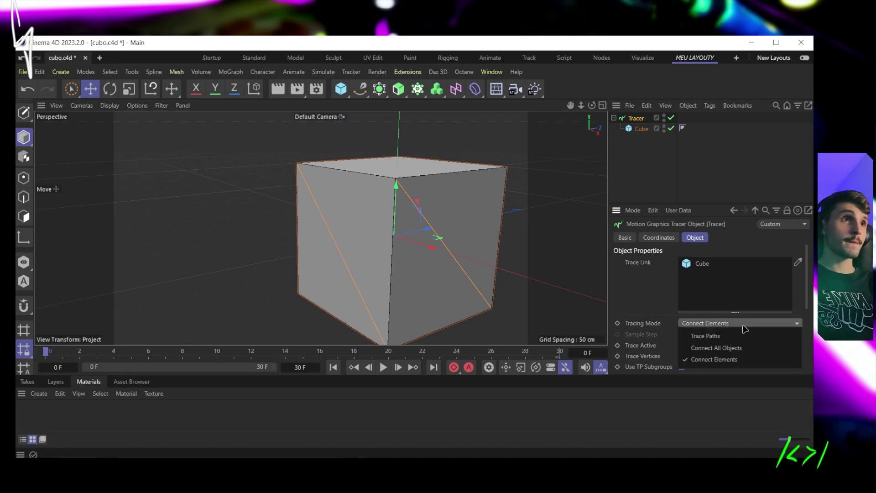
click(711, 336)
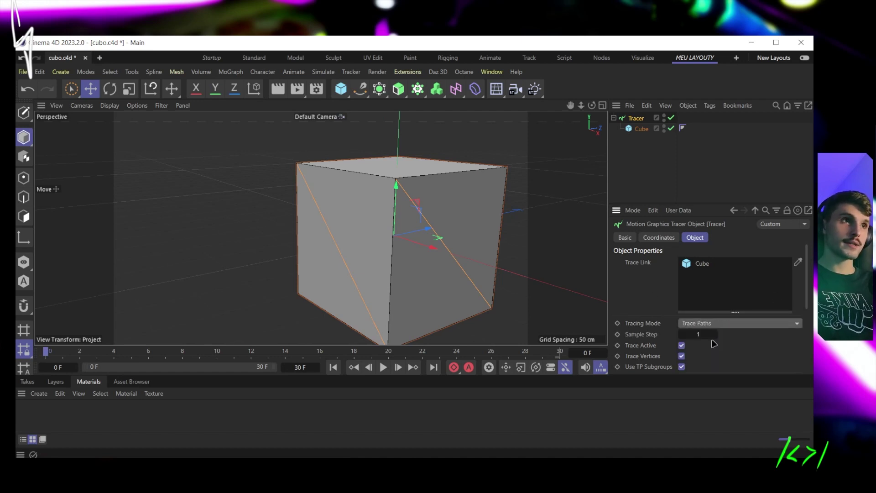
scroll(525, 287, down, 3)
alt+drag(493, 260, 409, 241)
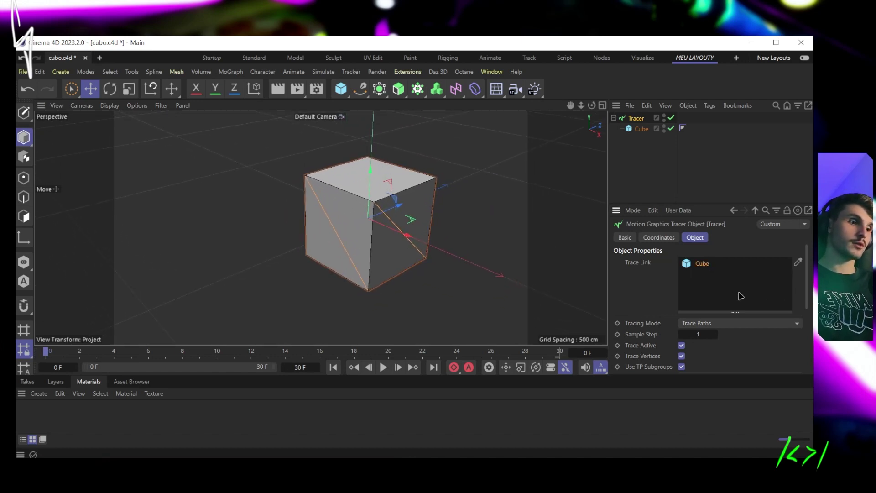
click(641, 129)
key(Delete)
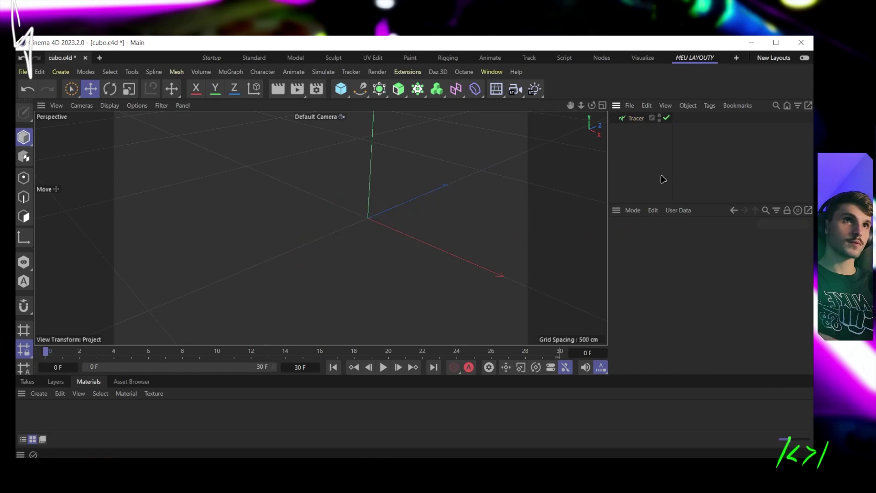
Step: Add a Cloner with a child Cube and scale the cloned cubes down so they separate
click(416, 91)
click(444, 104)
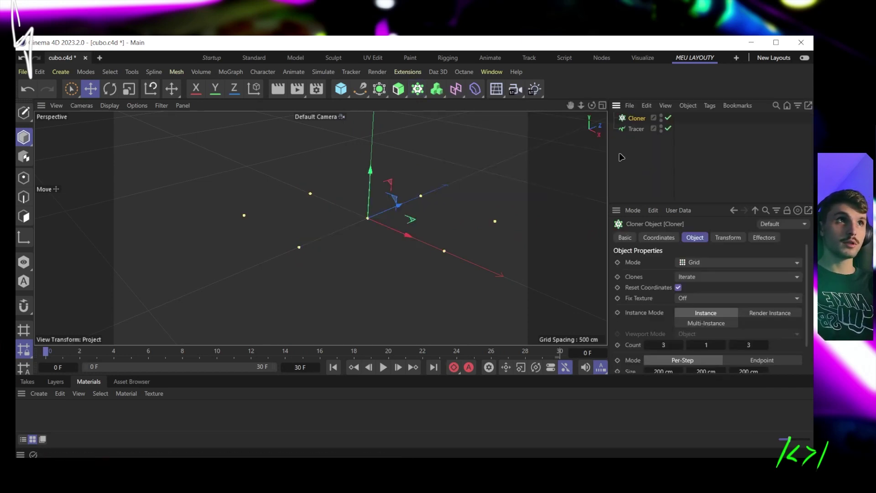
click(340, 90)
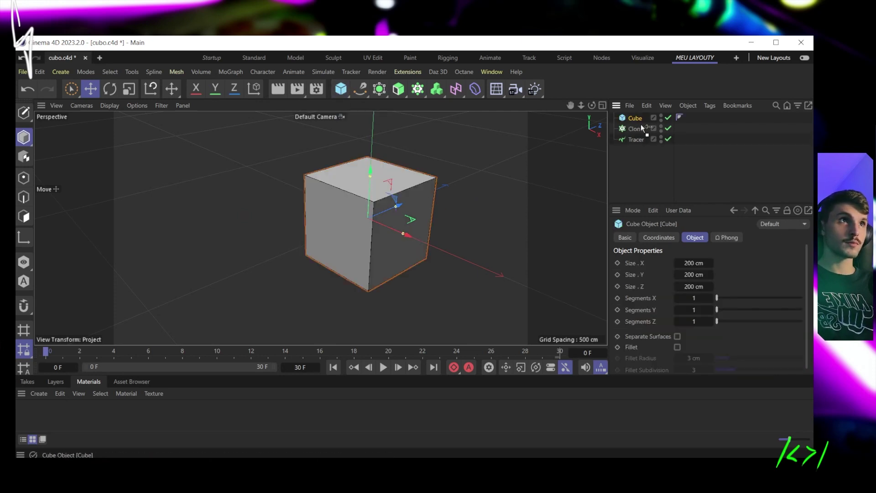
drag(640, 124, 640, 128)
scroll(438, 174, down, 3)
alt+drag(431, 176, 452, 183)
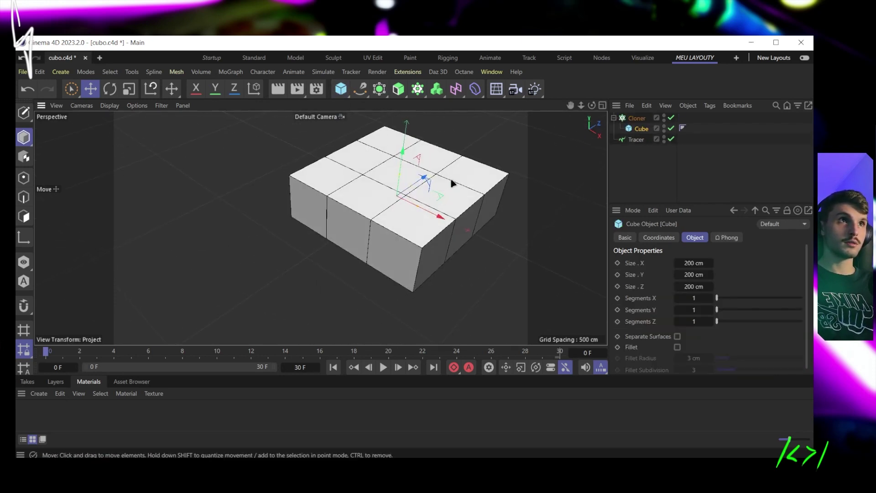
click(129, 88)
mouse_move(383, 219)
mouse_down()
mouse_move(351, 219)
mouse_move(202, 267)
mouse_up()
key(e)
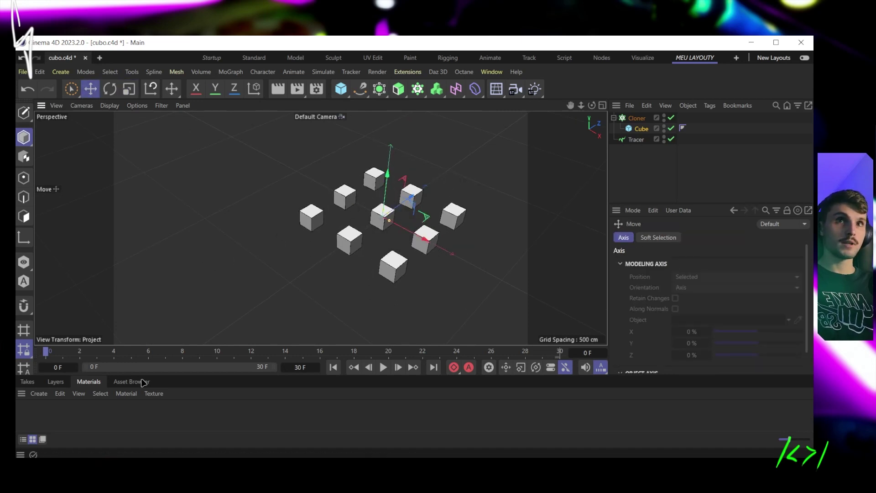
Step: Keyframe the Cloner's R.H heading at 0° on frame 0
click(637, 118)
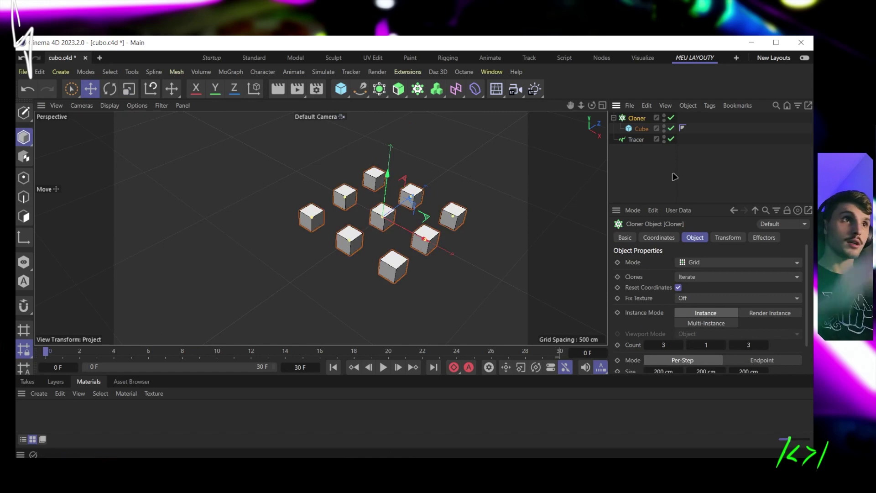
click(658, 237)
mouse_move(734, 277)
mouse_down()
mouse_move(716, 277)
mouse_move(753, 277)
mouse_up()
key(ctrl+z)
click(689, 277)
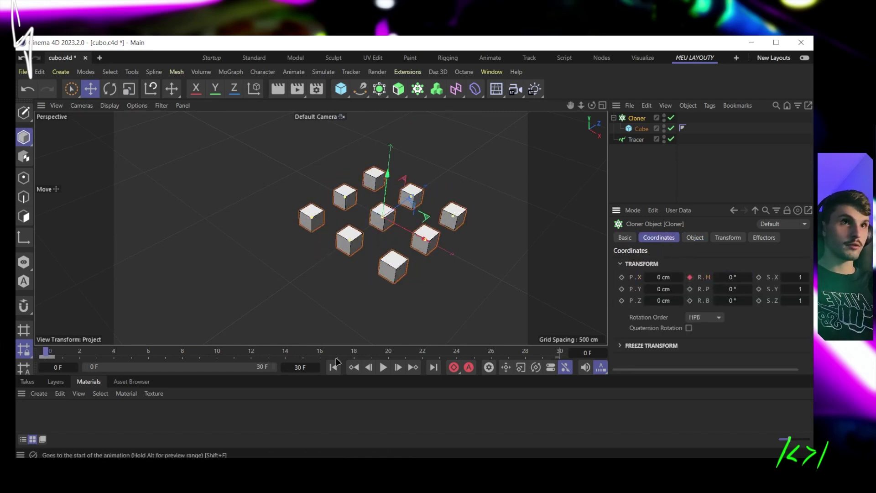
Step: Keyframe R.H at 359° on frame 30, play the spin, and bring up the Dope Sheet timeline
click(346, 352)
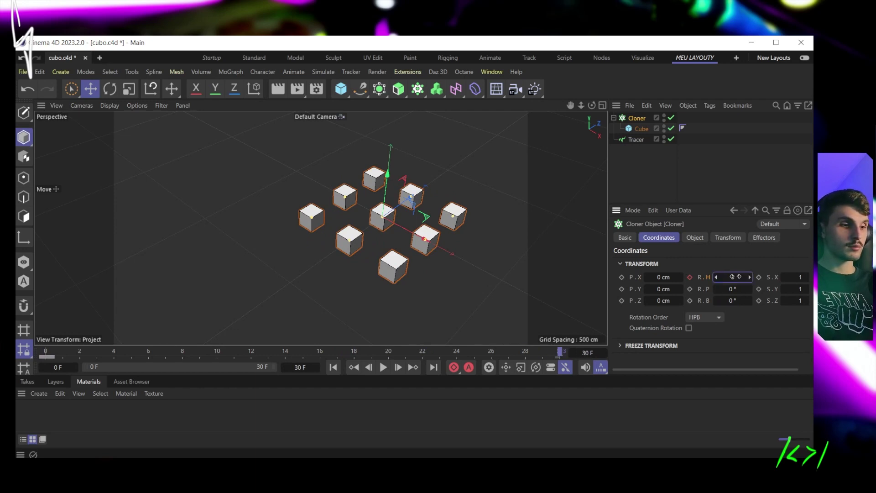
drag(735, 277, 731, 277)
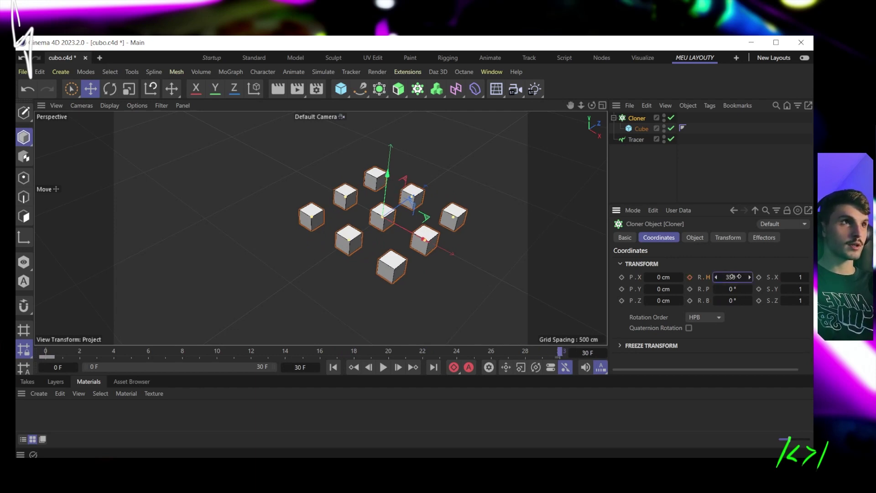
click(690, 277)
key(F8)
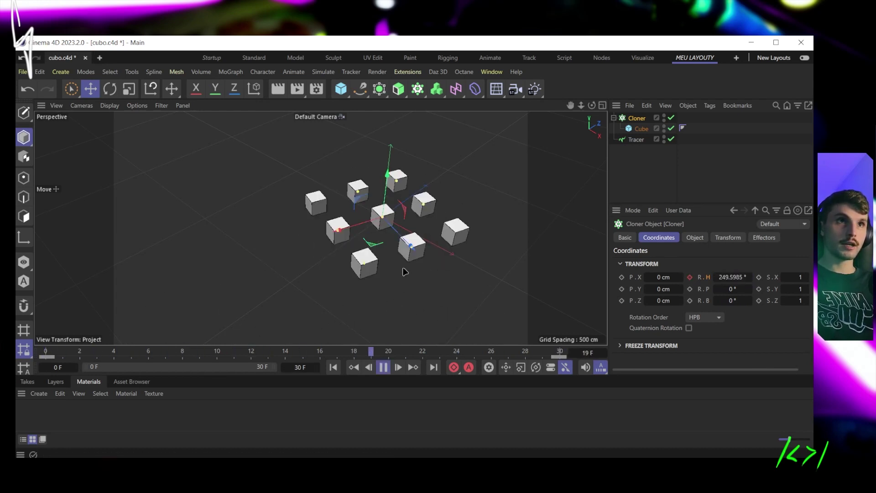
key(F8)
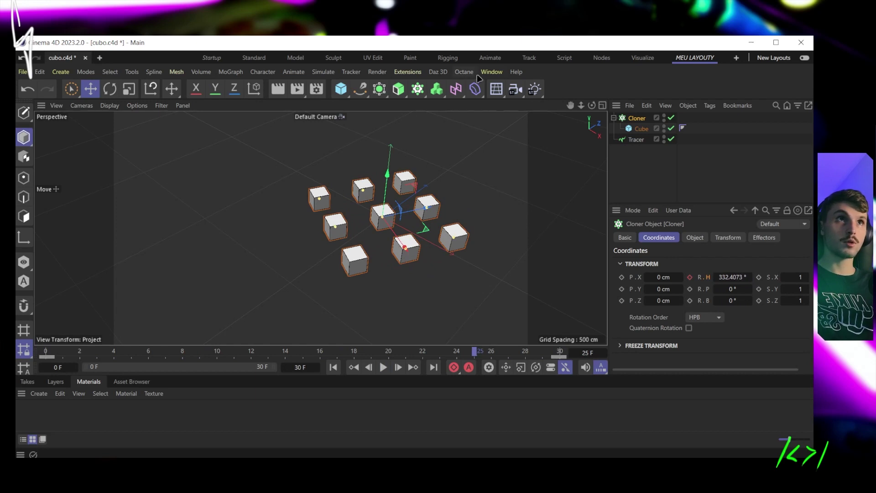
click(488, 72)
click(520, 280)
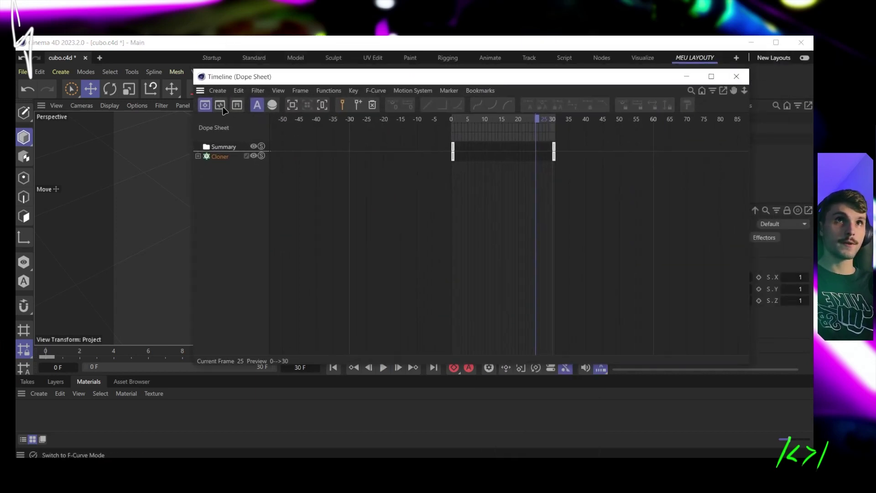
Step: Set both rotation keyframes to Linear interpolation in the timeline, then close it
click(220, 106)
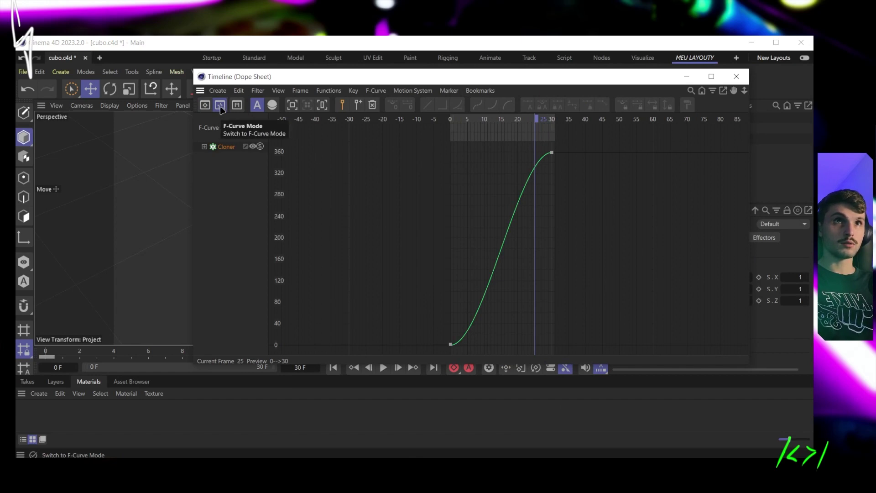
drag(577, 155, 422, 356)
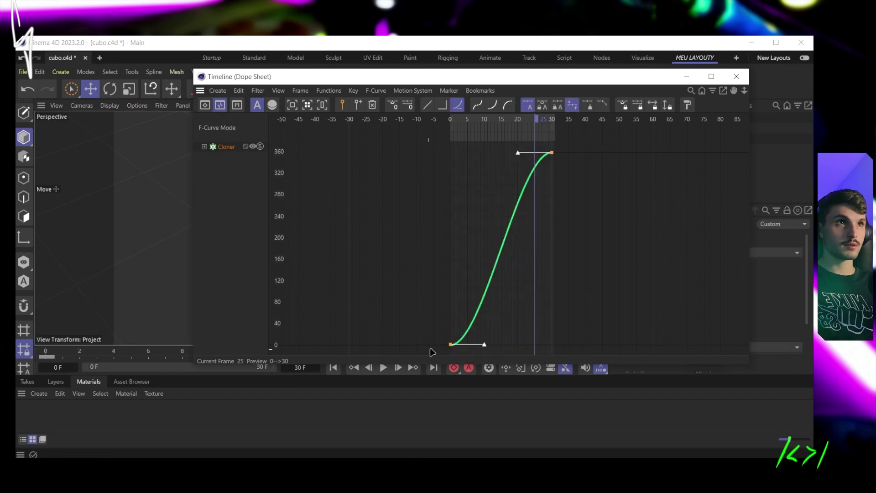
click(427, 105)
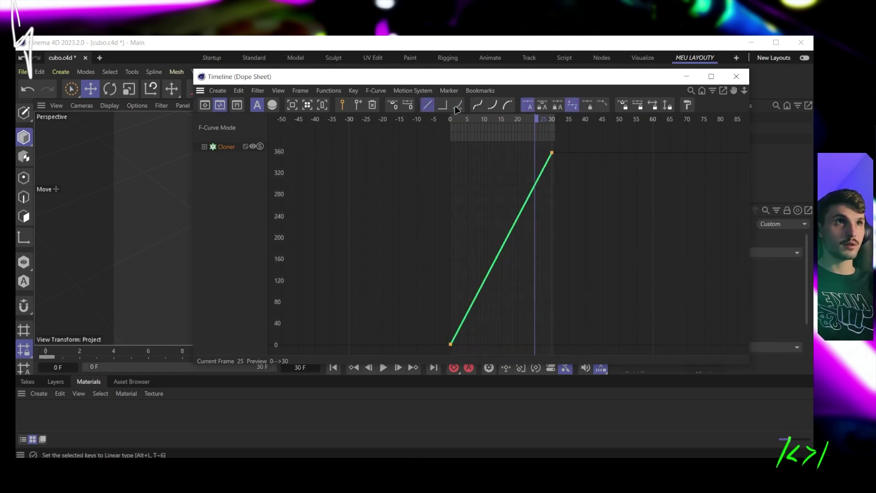
click(736, 76)
Step: Play and stop the constant-speed spin, then select the Tracer to show its settings
click(383, 367)
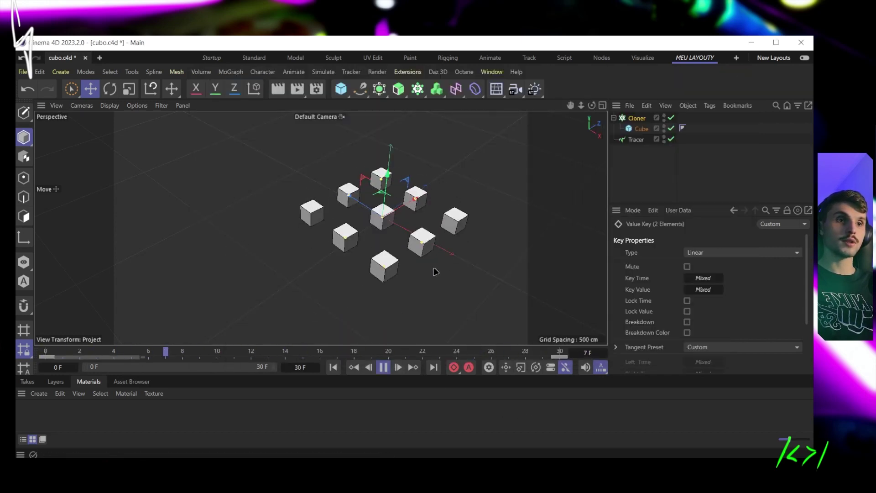
click(382, 367)
click(333, 368)
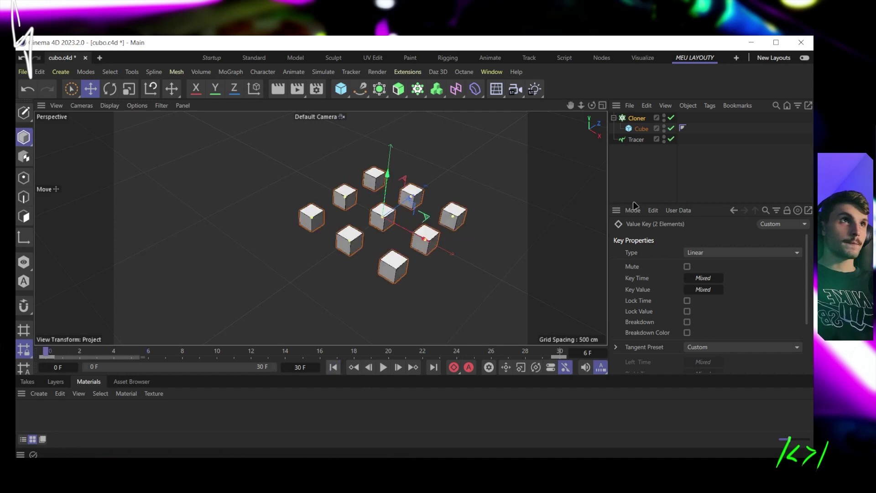
click(636, 140)
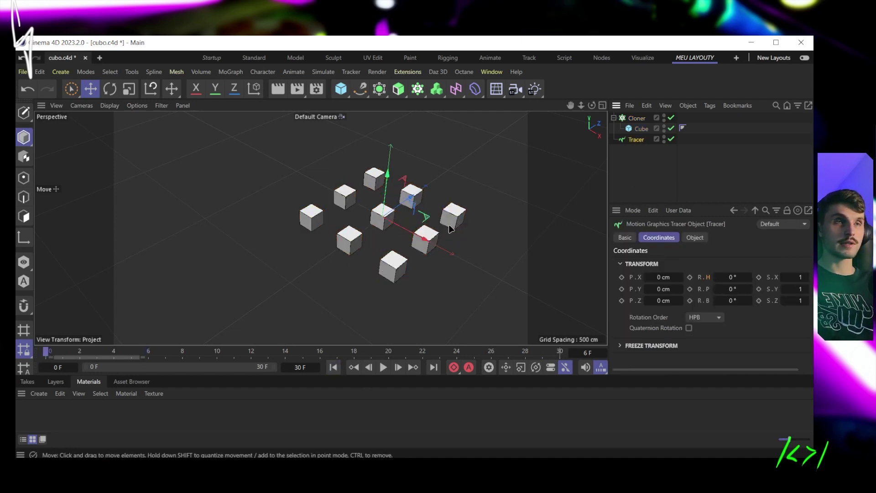
Step: Link the Cloner into the Tracer's Trace Link and preview the orange circular trails
scroll(401, 224, up, 1)
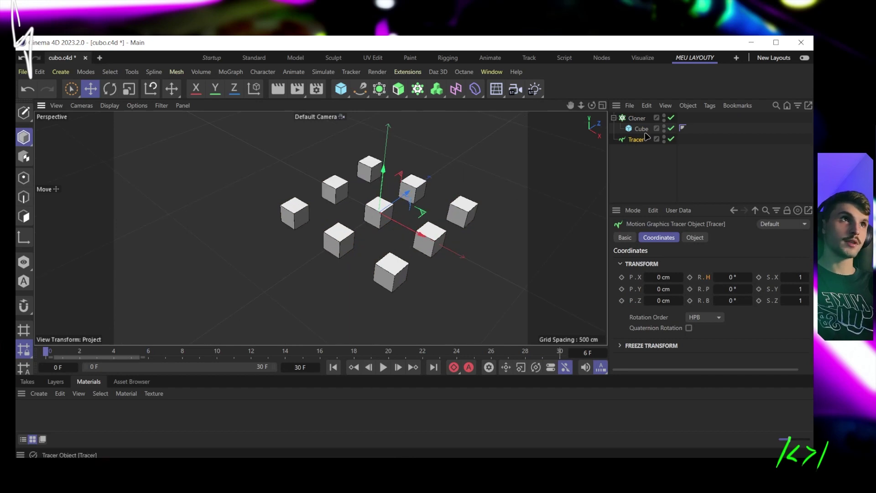
click(686, 240)
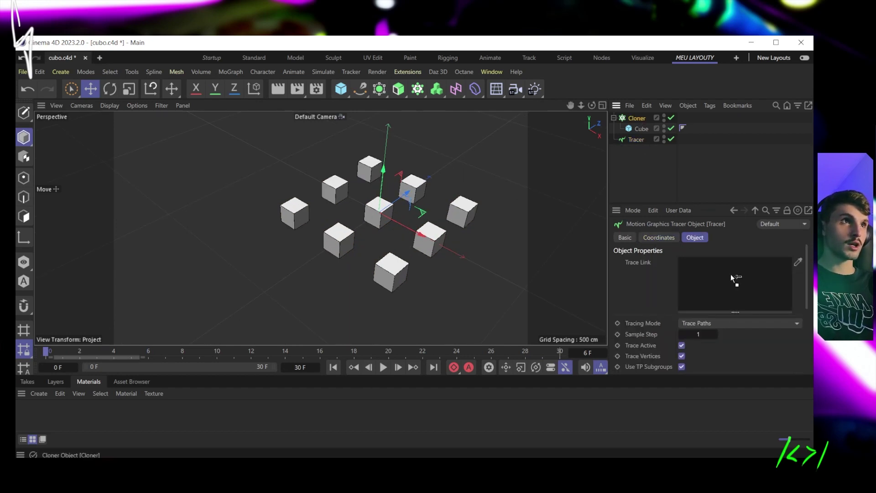
drag(730, 273, 730, 273)
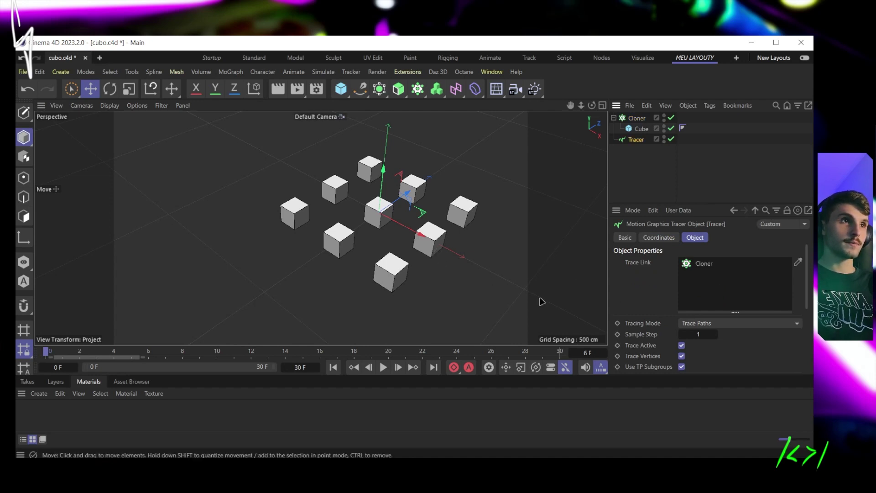
click(384, 367)
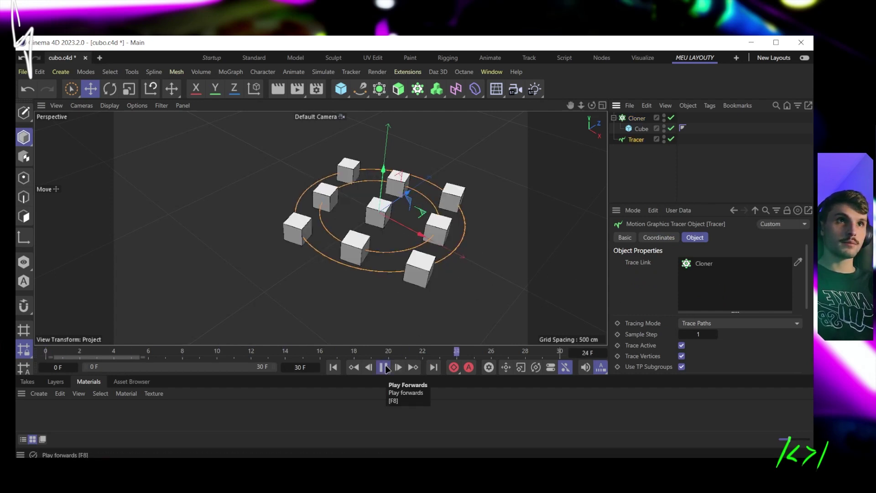
click(385, 368)
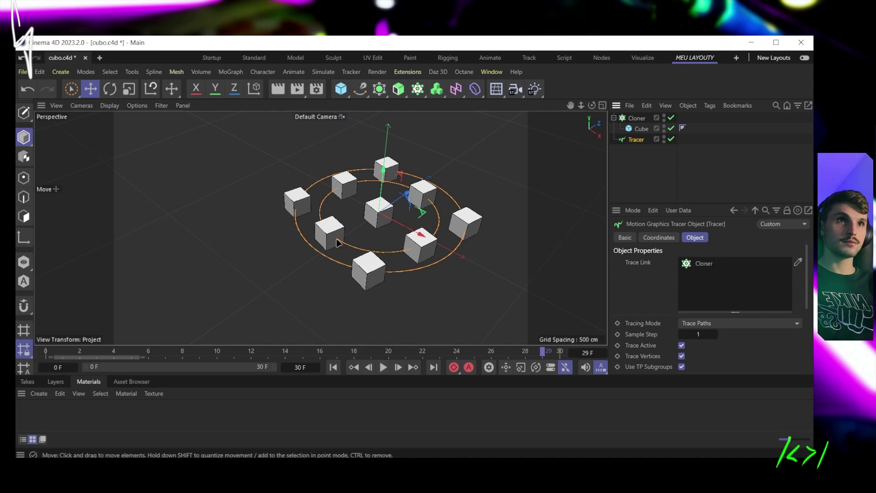
scroll(354, 249, up, 3)
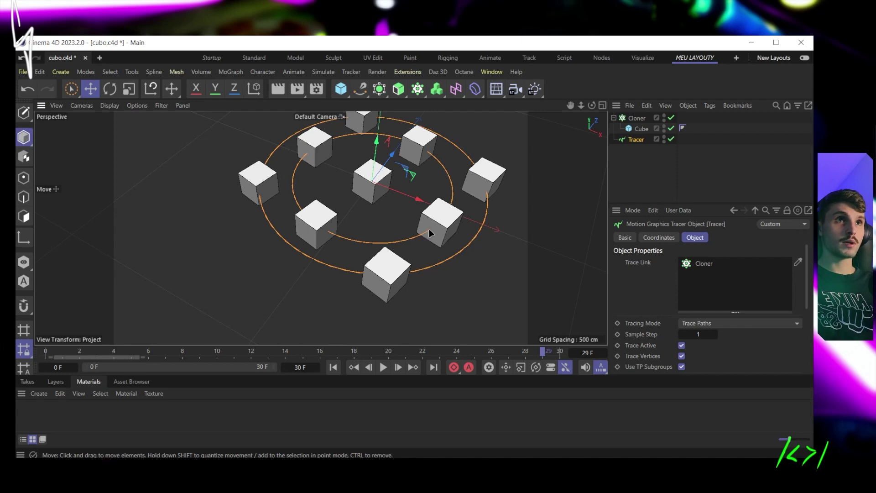
alt+drag(429, 229, 447, 212)
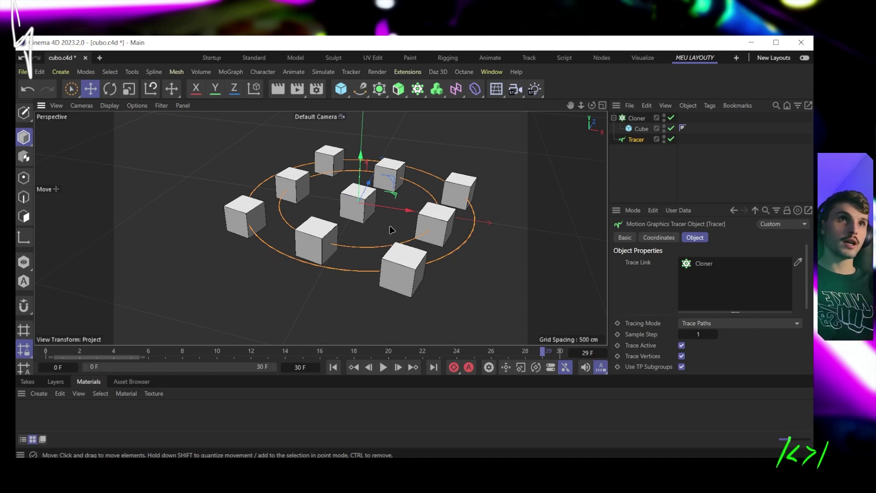
Step: Set the Tracer's Limit to From End with Amount 5
scroll(737, 350, down, 6)
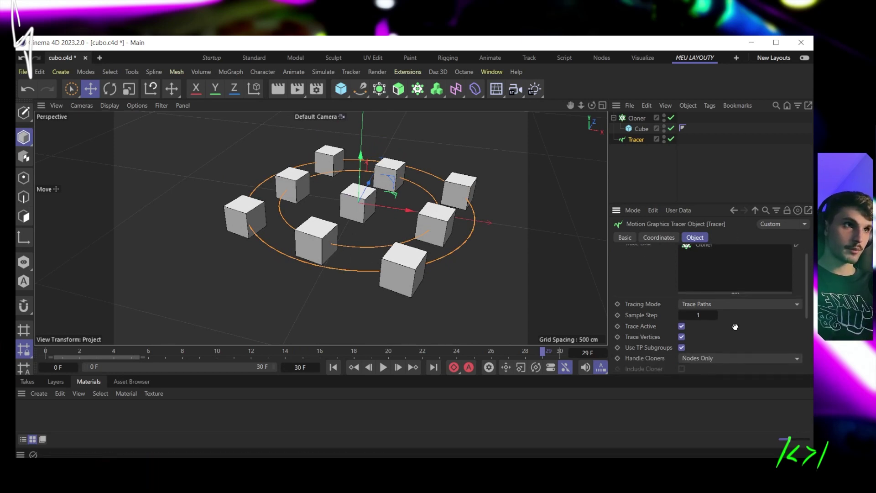
scroll(744, 256, up, 3)
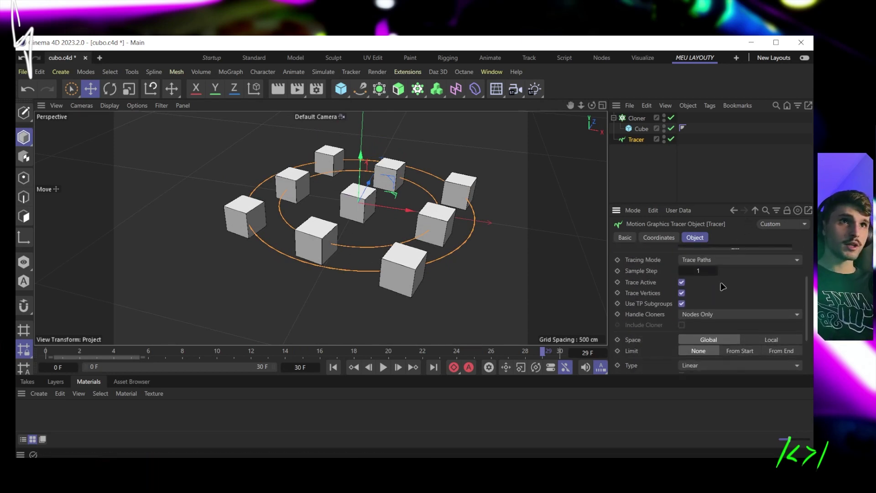
scroll(774, 291, down, 3)
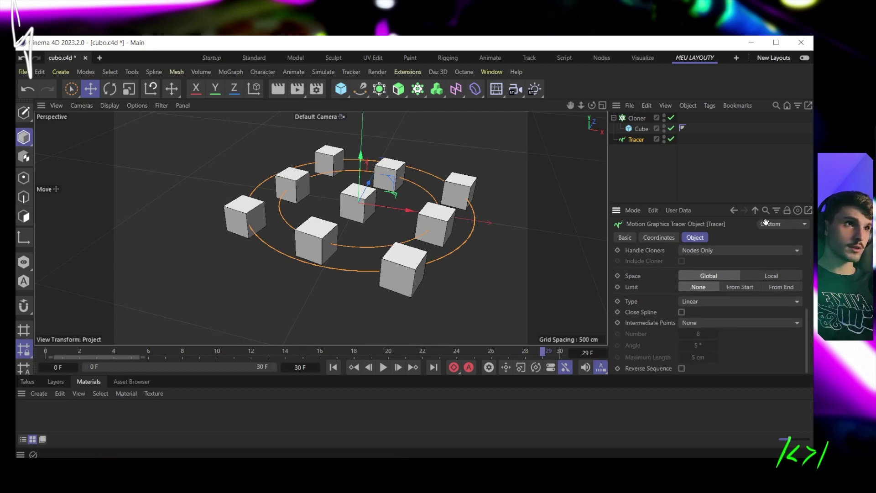
scroll(775, 228, up, 3)
scroll(777, 230, down, 2)
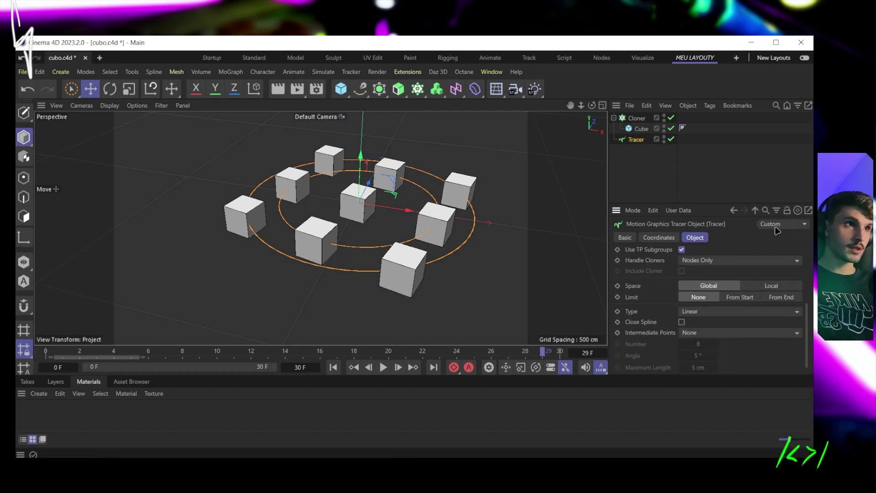
click(780, 298)
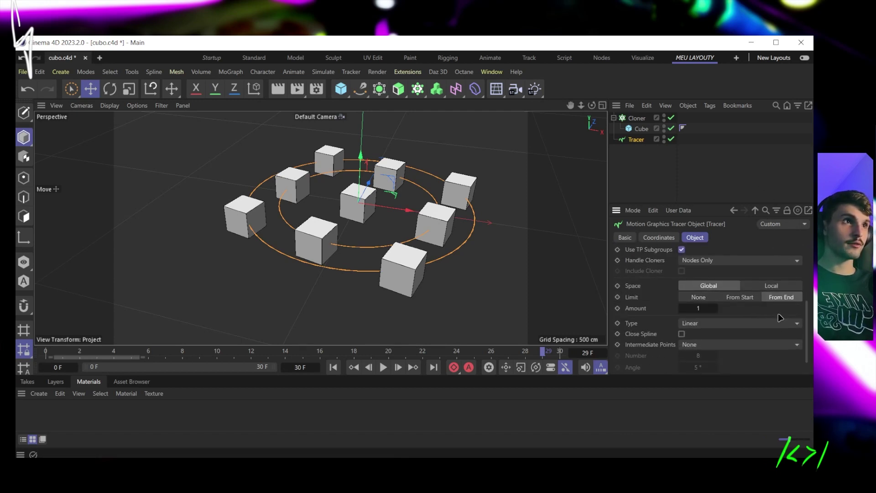
Step: Replay the animation from the start and hide the Cube so only orange arcs show
click(333, 368)
click(386, 368)
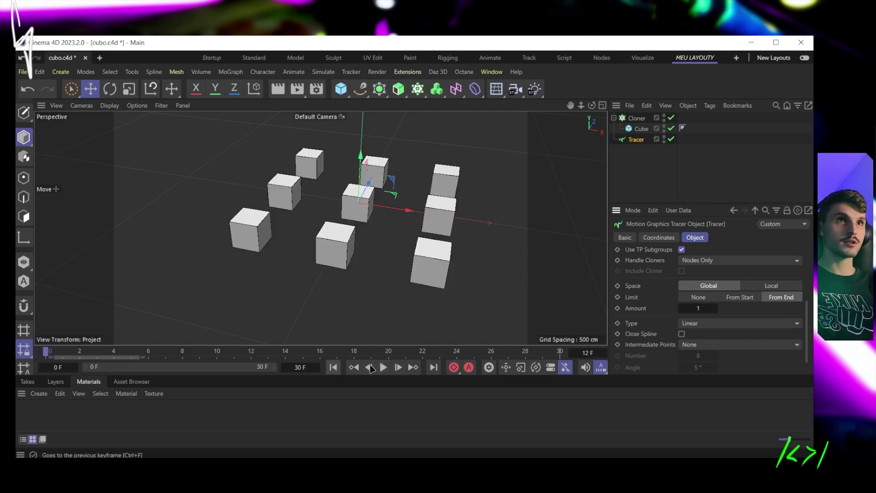
click(383, 368)
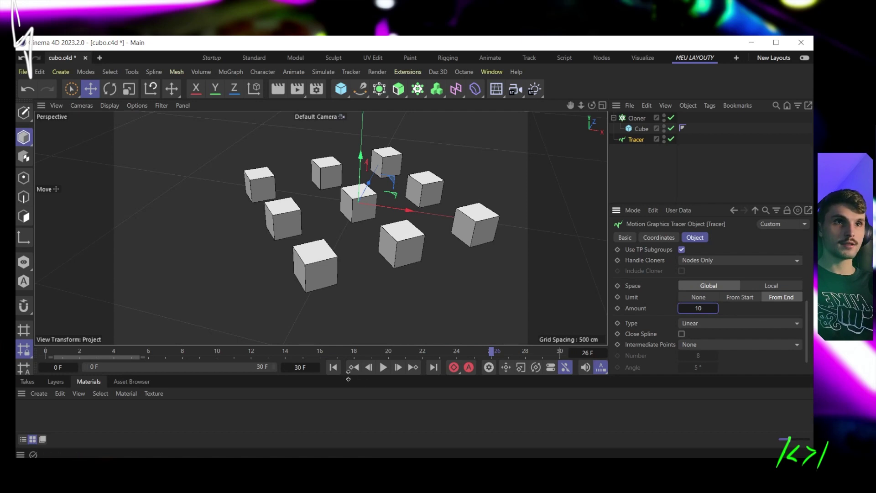
click(383, 367)
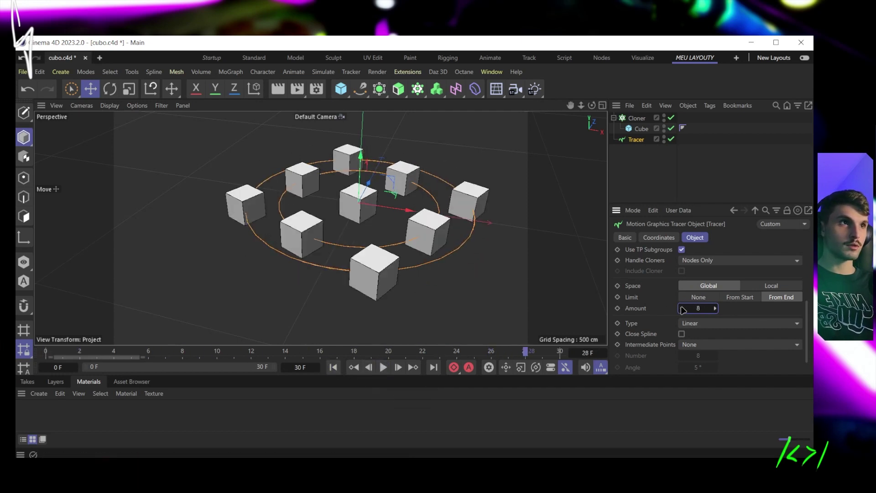
click(333, 368)
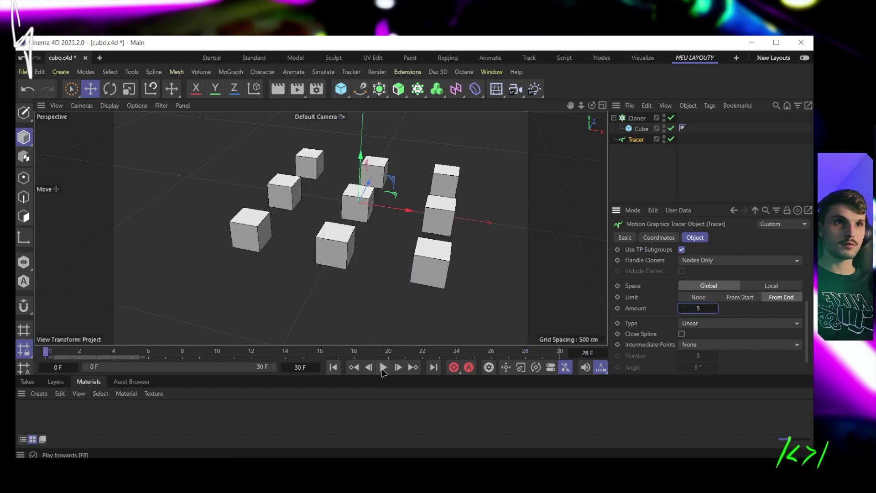
click(384, 367)
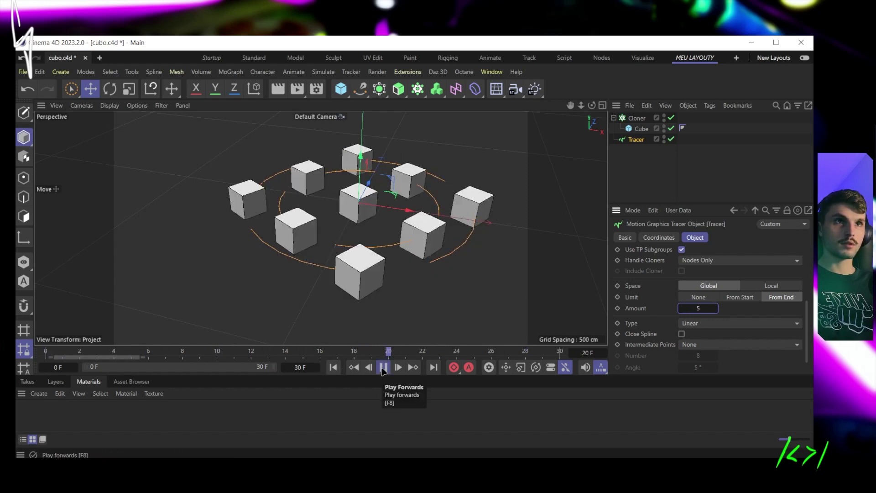
click(663, 128)
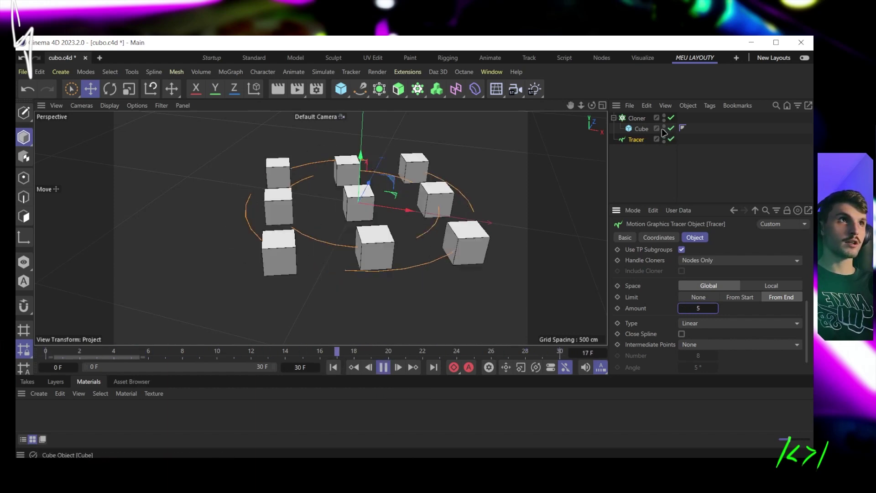
click(664, 128)
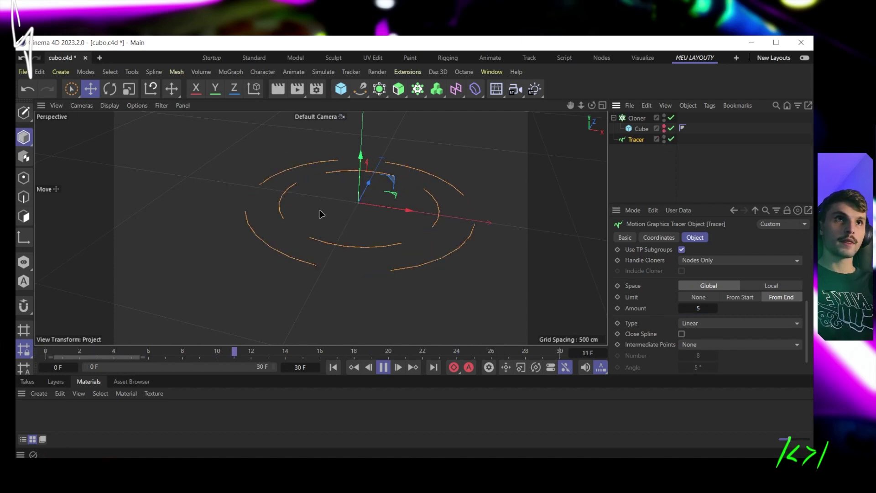
Step: Extend the Cloner animation to 287 frames, moving its last rotation key to frame 287
alt+drag(381, 221, 377, 257)
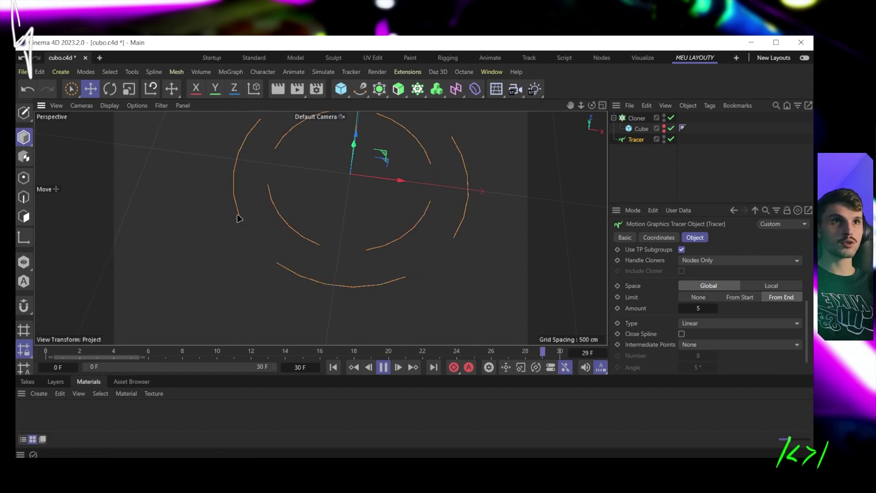
alt+drag(375, 242, 318, 227)
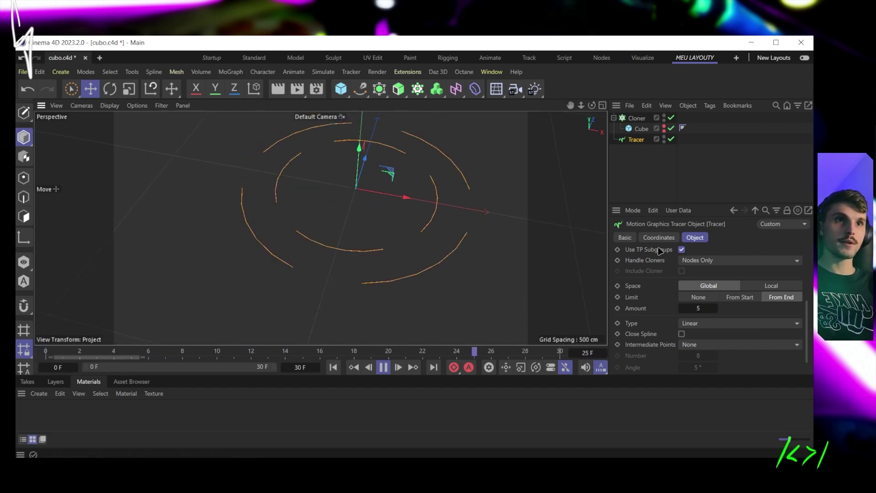
click(636, 117)
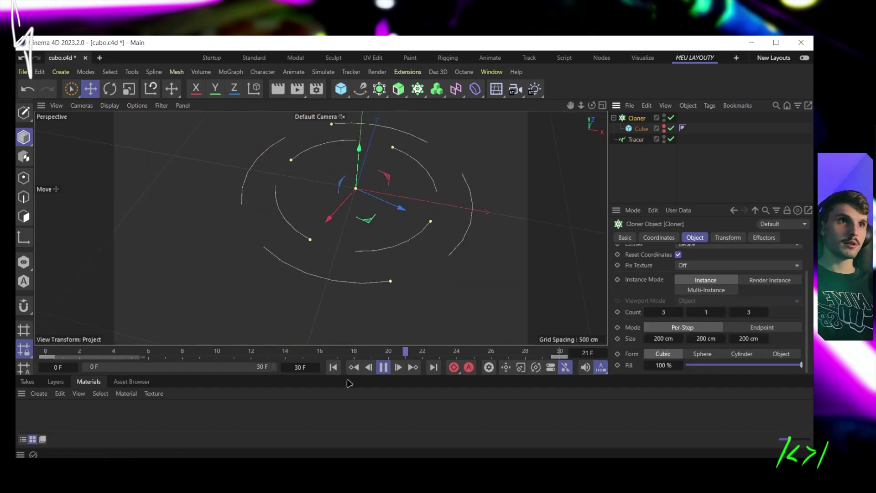
drag(277, 370, 268, 373)
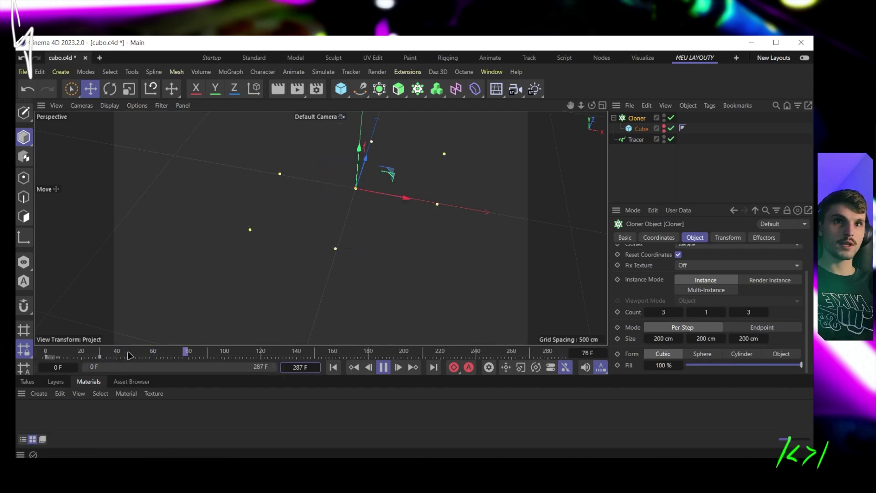
drag(103, 360, 560, 359)
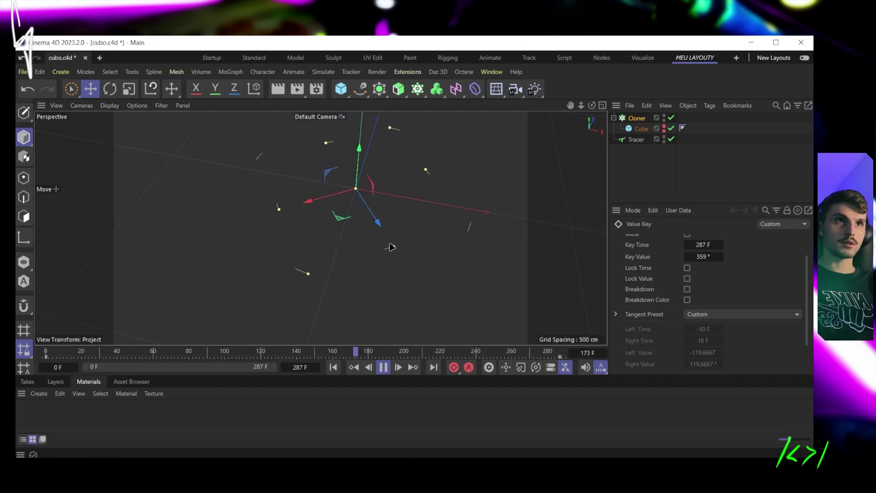
click(494, 289)
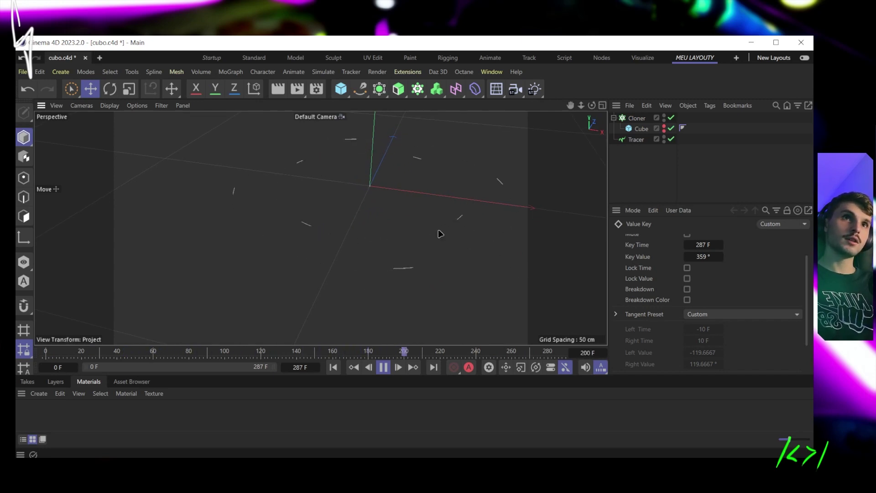
Step: Raise the Tracer's trail Amount to 31 for longer From End arcs
click(635, 139)
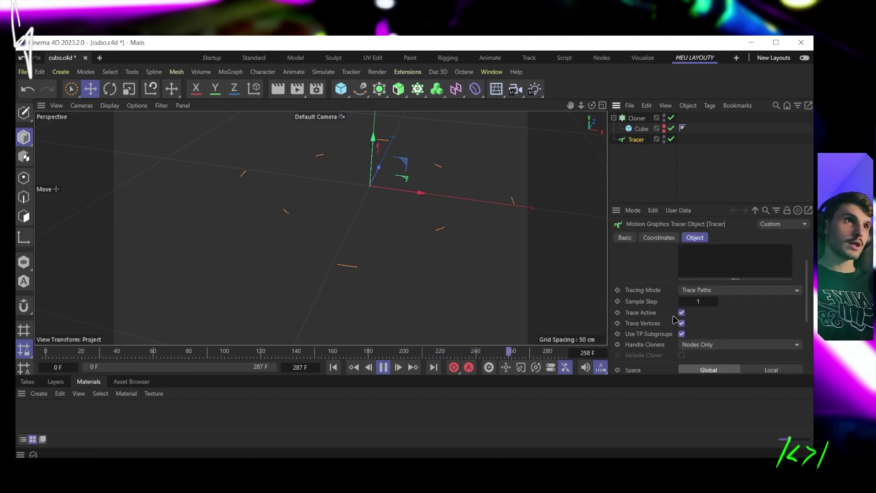
scroll(729, 326, down, 3)
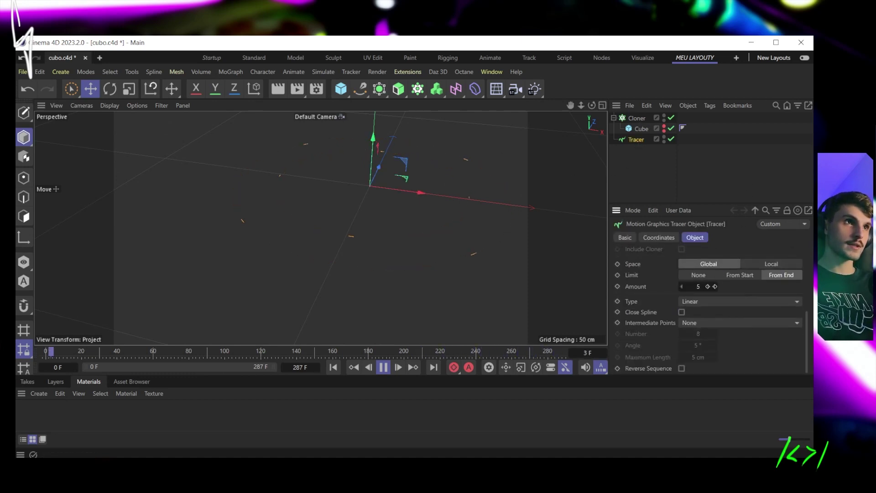
click(714, 286)
click(714, 287)
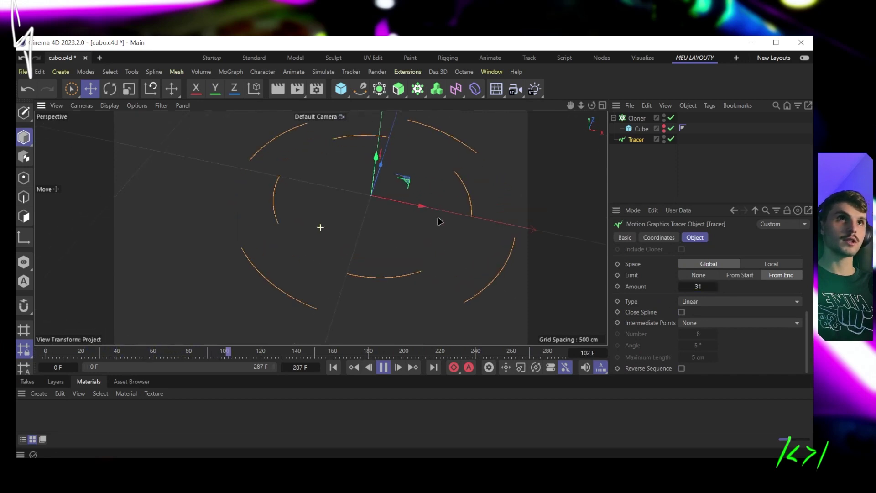
scroll(424, 214, down, 3)
Step: Stop playback and rewind the timeline to the first frame
alt+drag(421, 213, 396, 196)
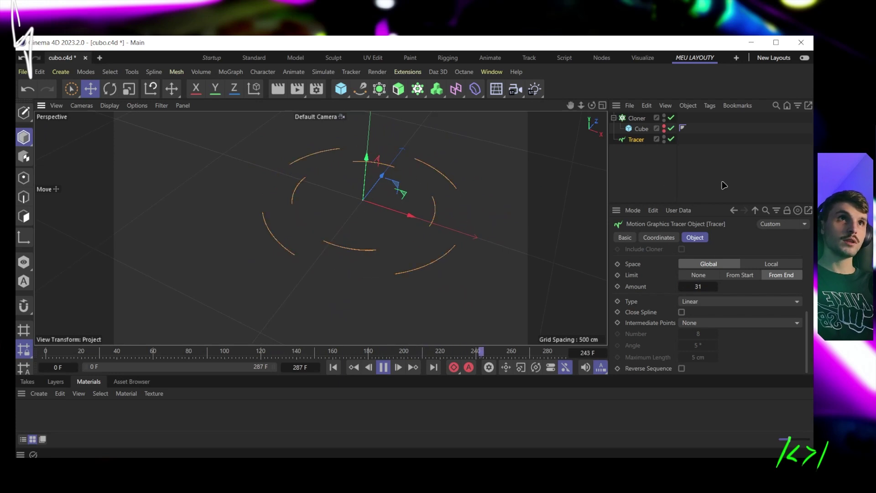
click(383, 367)
click(333, 367)
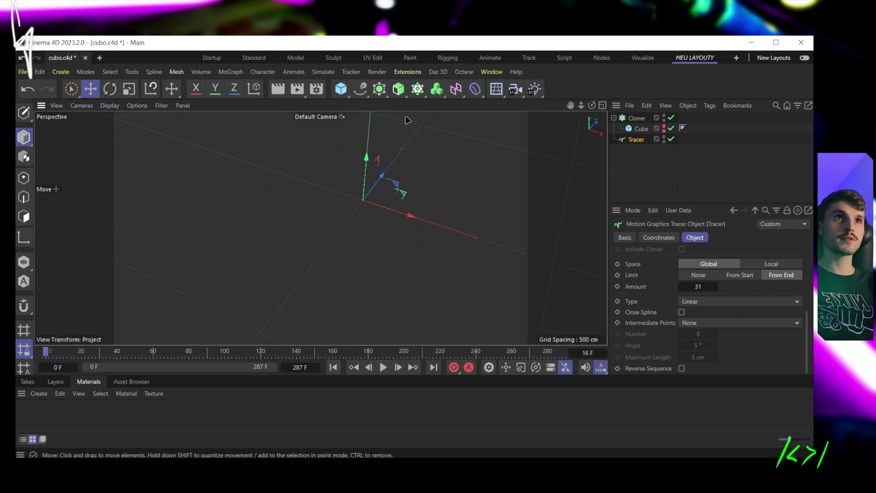
Step: Add a Sweep object and nest the Tracer under it as the path
click(398, 89)
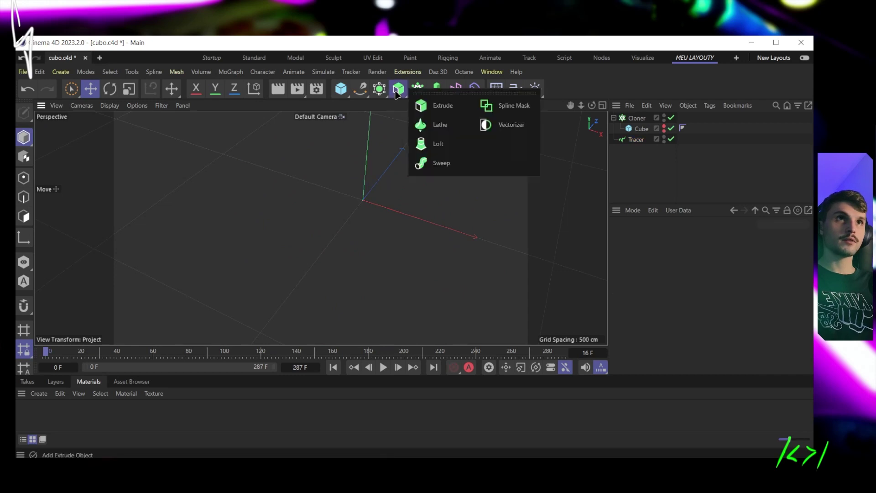
click(441, 167)
drag(635, 150, 634, 120)
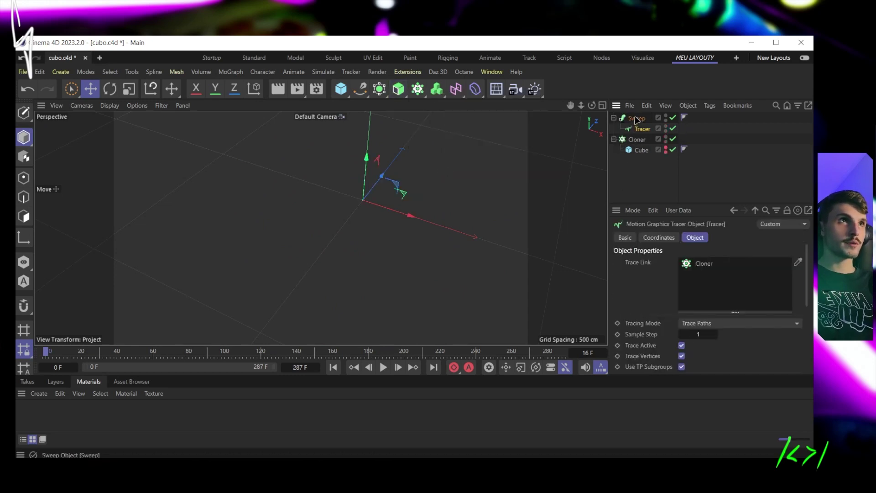
Step: Add a Circle spline, scale it down to a tiny ring, and place it in the Sweep
click(359, 89)
click(493, 129)
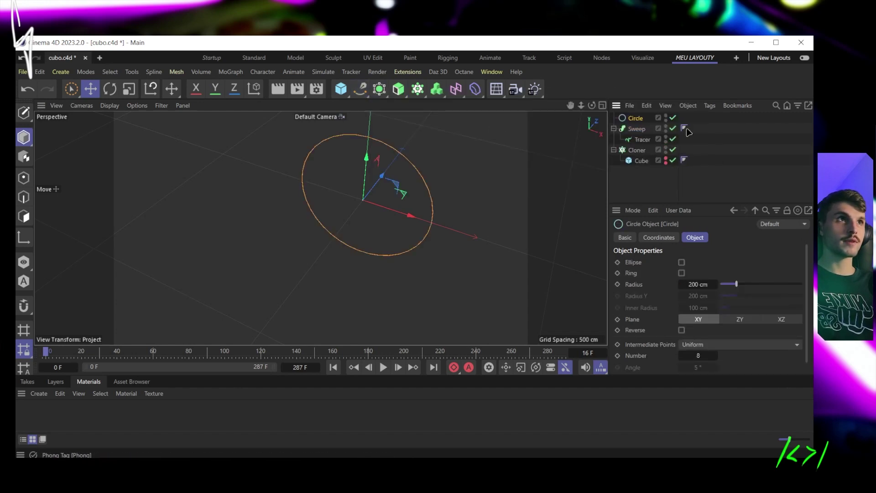
click(658, 237)
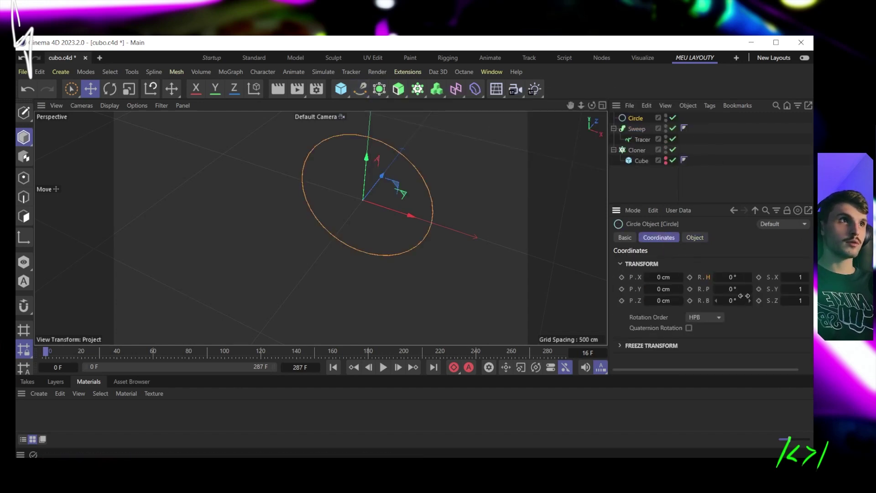
key(t)
drag(336, 177, 155, 319)
drag(635, 118, 642, 133)
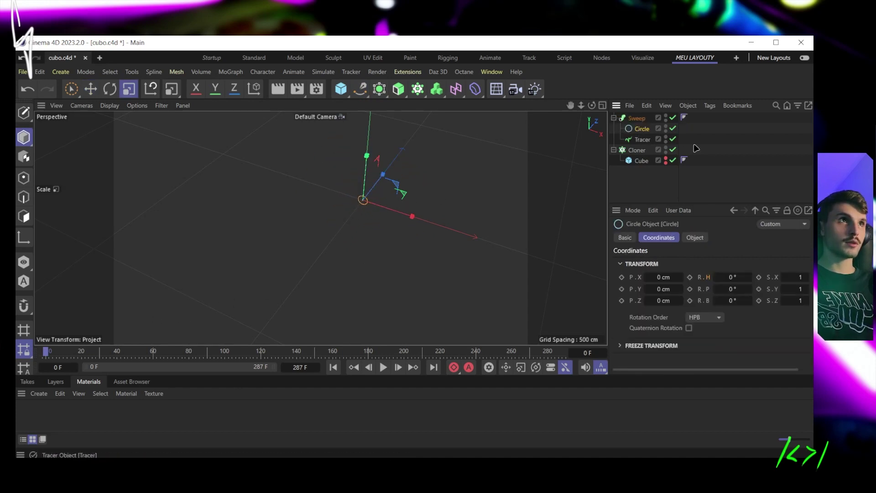
Step: Play the animation to preview the swept tubes, pausing at frame 94
click(389, 370)
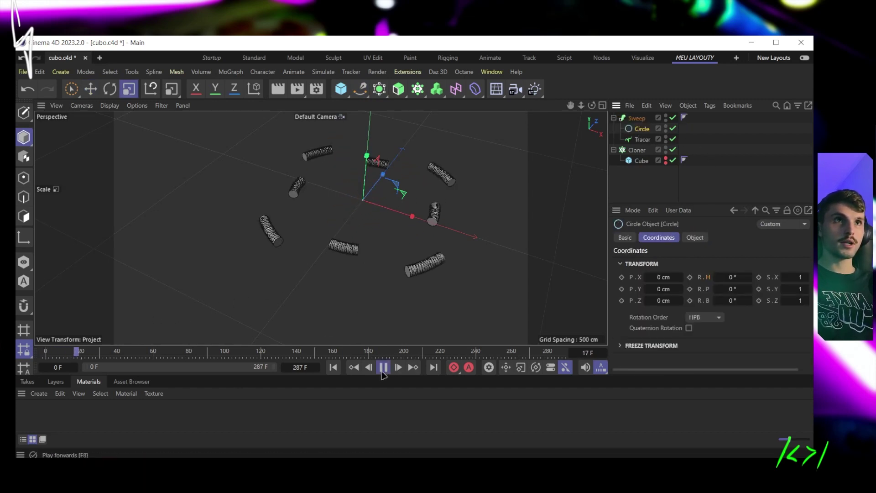
scroll(388, 255, up, 3)
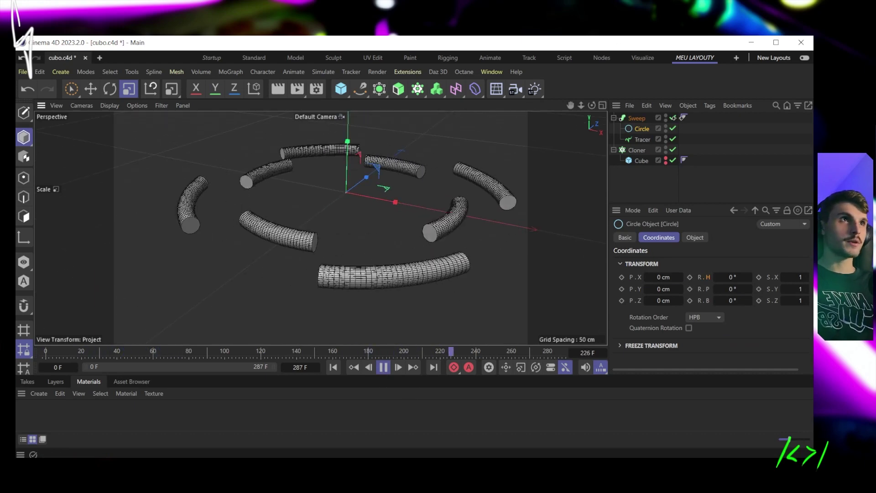
alt+middle_drag(412, 243, 408, 221)
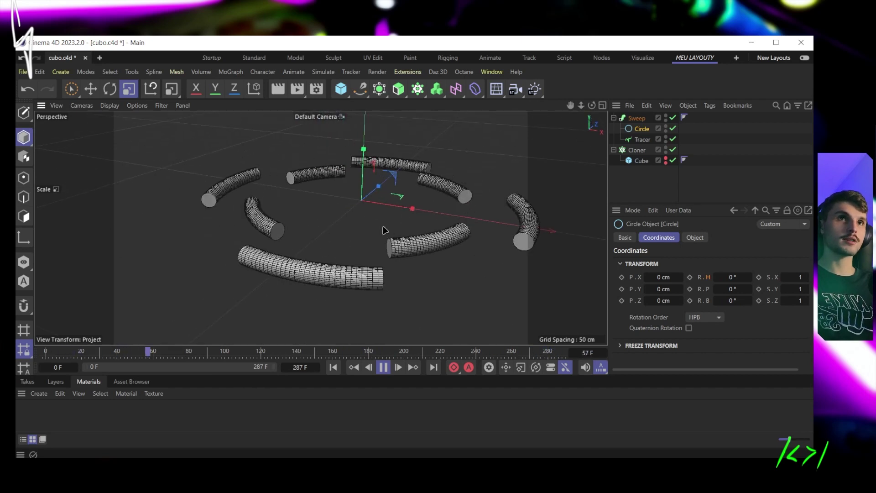
click(385, 372)
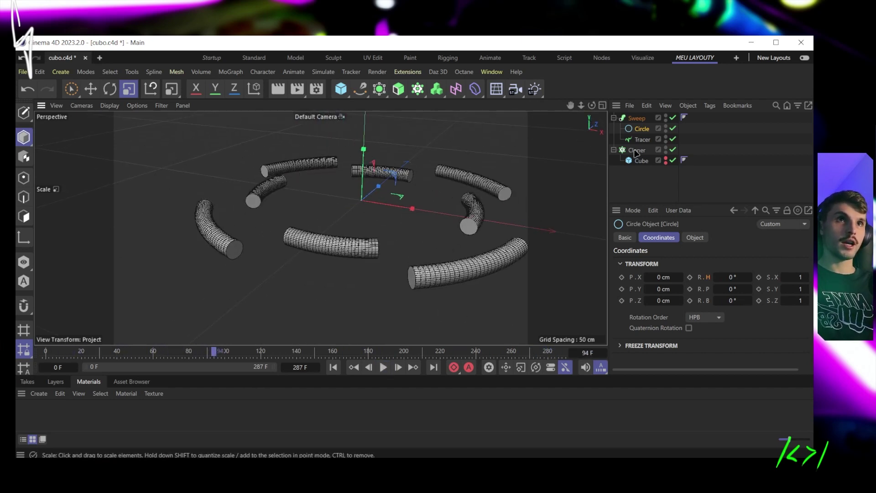
Step: Edit the Sweep's Details scale curve, lowering both ends and shaping the middle
click(634, 118)
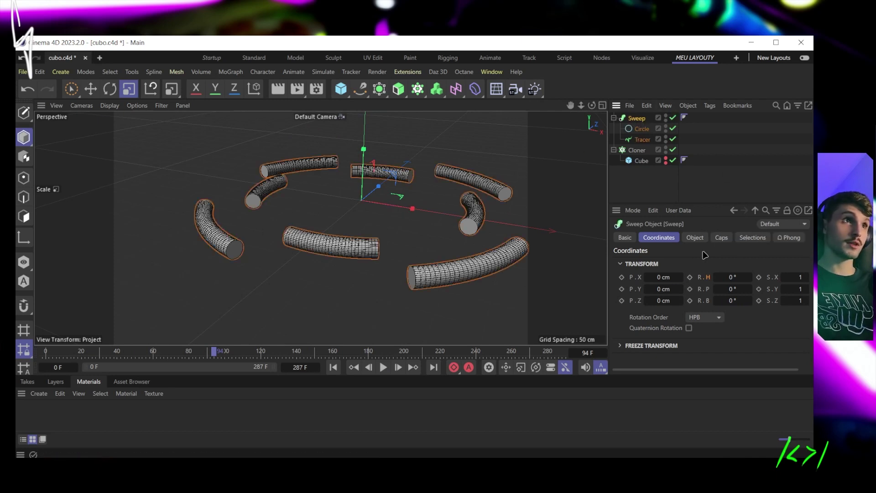
click(694, 238)
scroll(739, 350, down, 10)
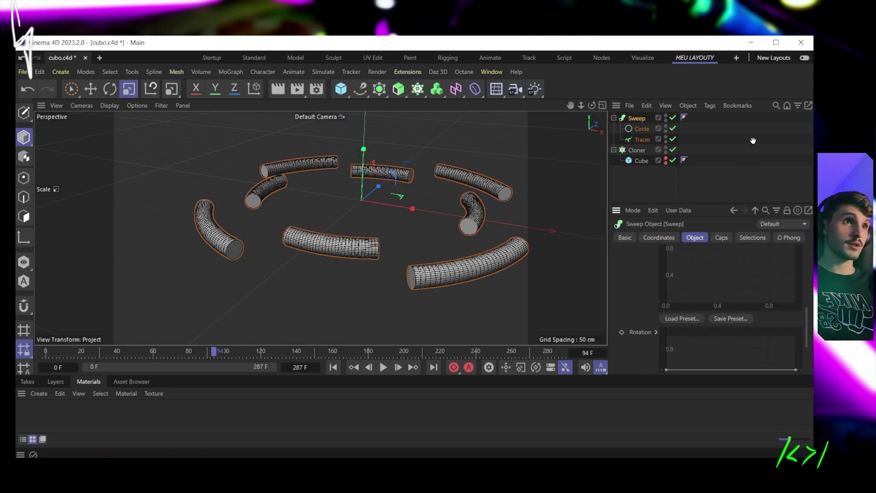
ctrl+click(730, 275)
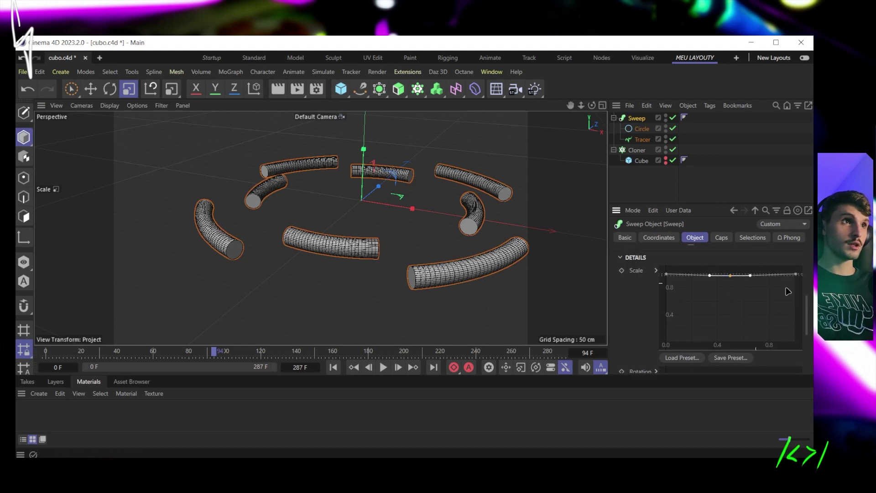
drag(799, 277, 774, 327)
drag(730, 277, 734, 309)
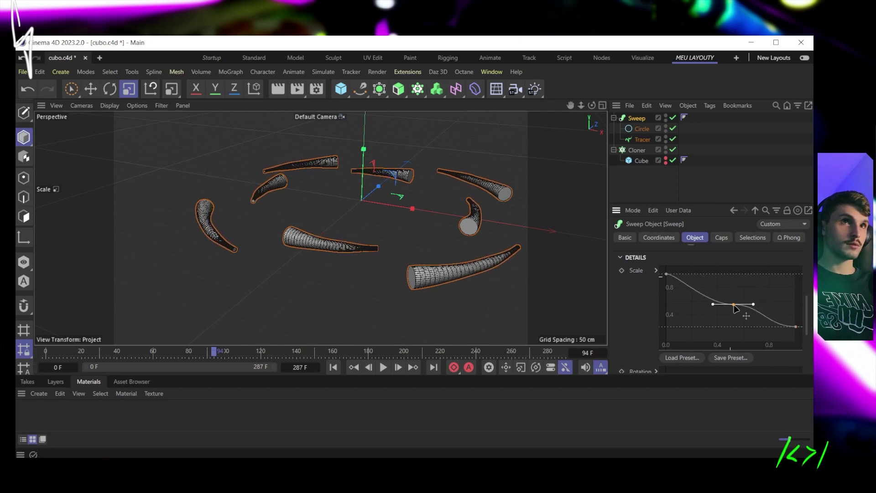
drag(667, 277, 671, 326)
Step: Rewind to frame 0 and replay the animation to review the tapered tubes
alt+drag(502, 265, 447, 231)
click(479, 228)
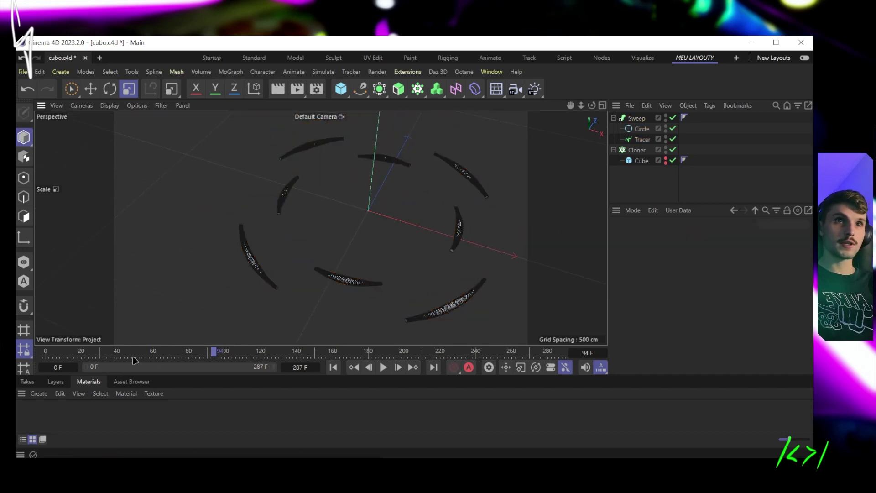
drag(135, 357, 38, 354)
key(F8)
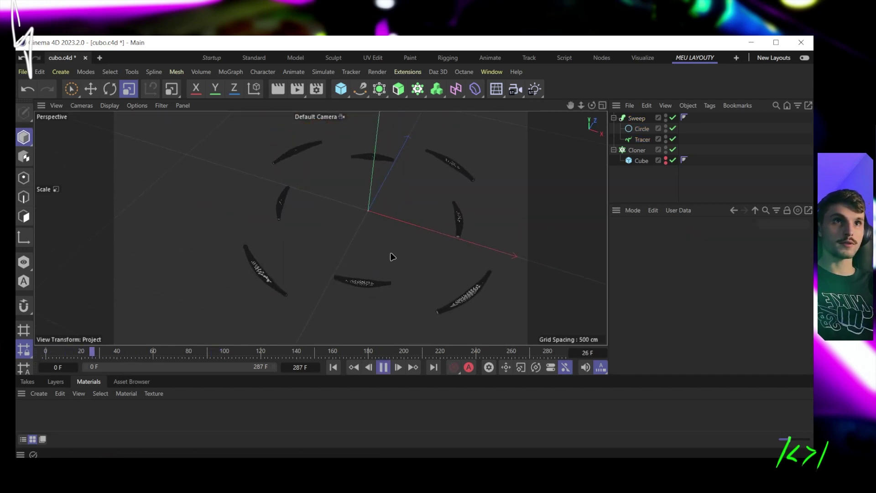
alt+drag(391, 254, 419, 165)
alt+drag(369, 188, 487, 172)
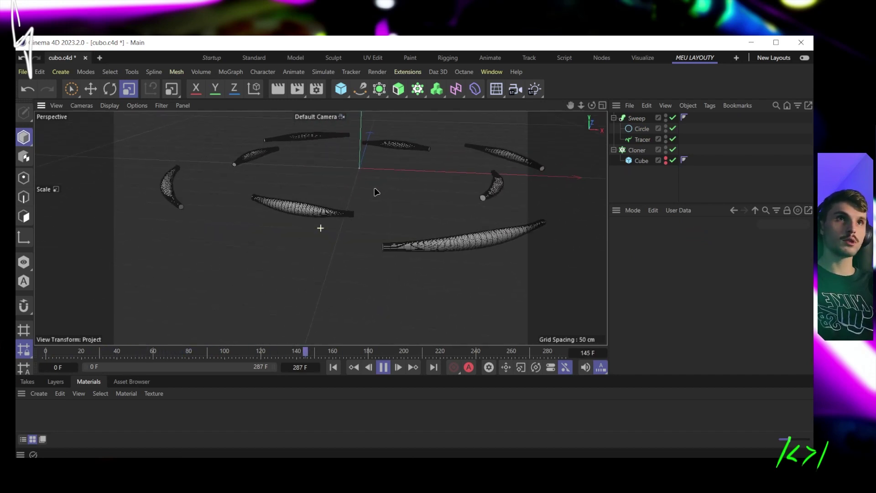
alt+drag(280, 193, 422, 161)
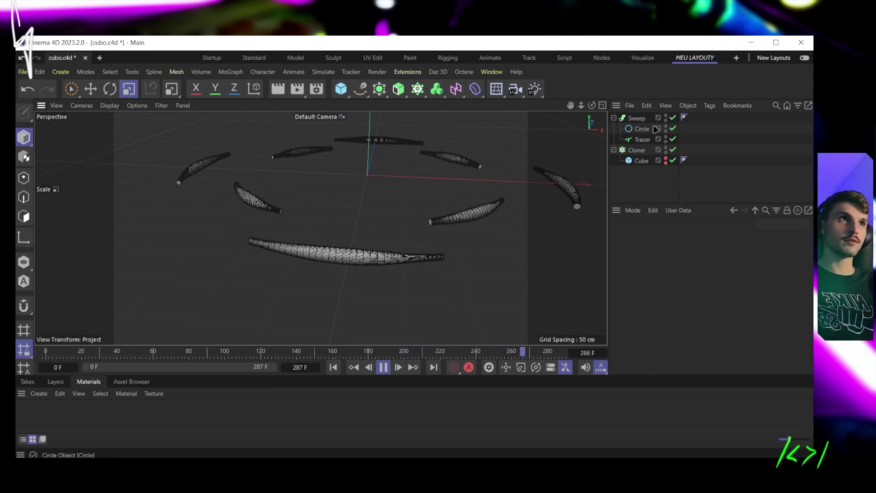
Step: Refine the scale curve, lowering the right end to about 0.2 and the left point
click(636, 118)
scroll(767, 325, down, 5)
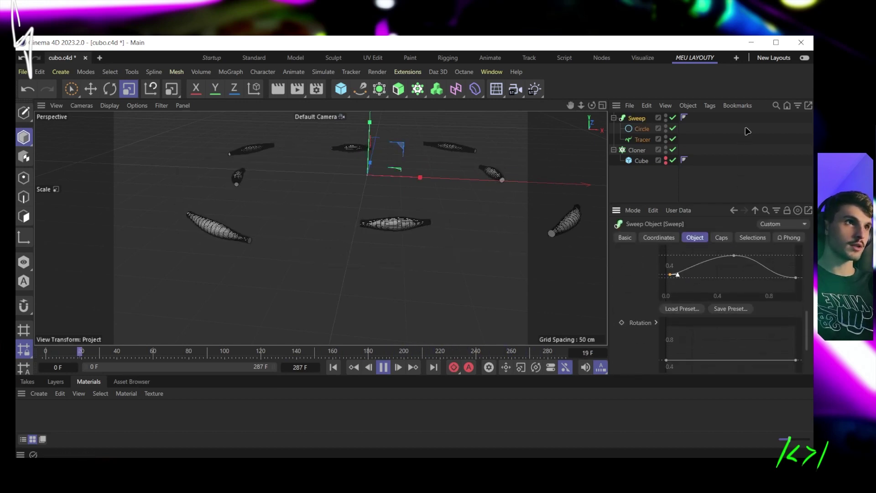
drag(796, 279, 796, 285)
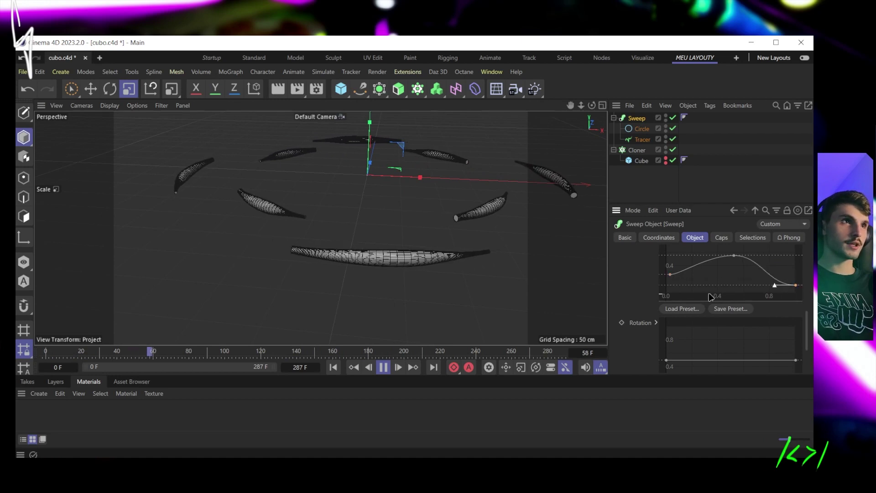
click(669, 275)
drag(669, 276, 665, 283)
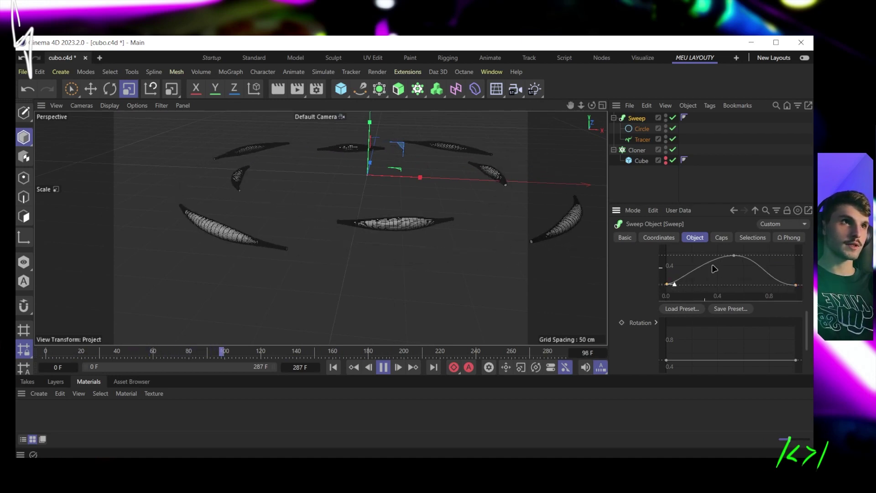
click(390, 212)
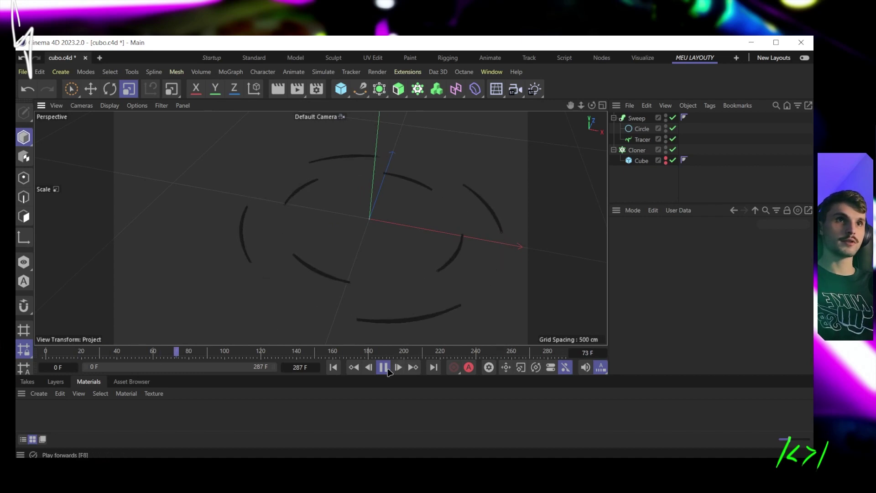
Step: Stop playback and select all five objects (Sweep, Circle, Tracer, Cloner, Cube) with Ctrl+A
key(space)
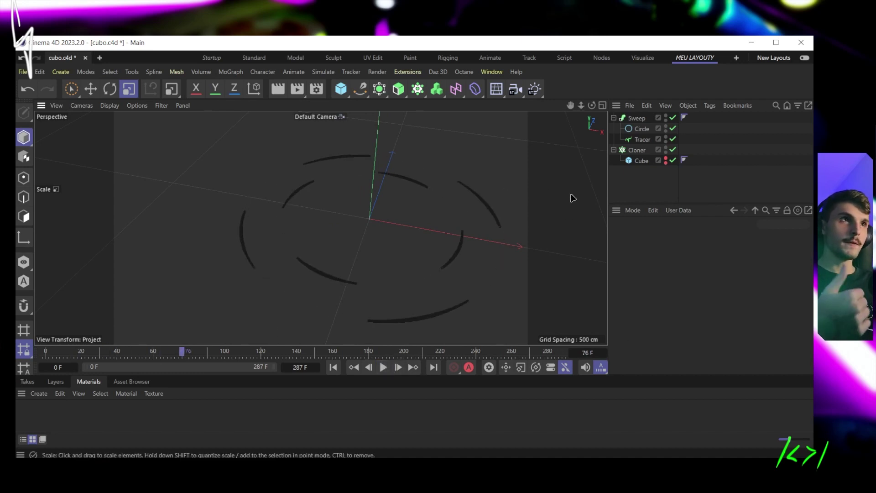
click(641, 140)
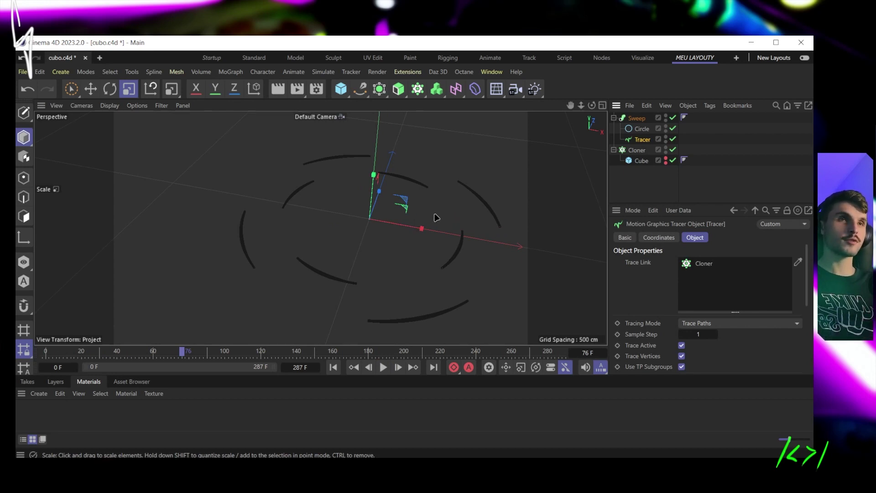
alt+drag(436, 218, 385, 225)
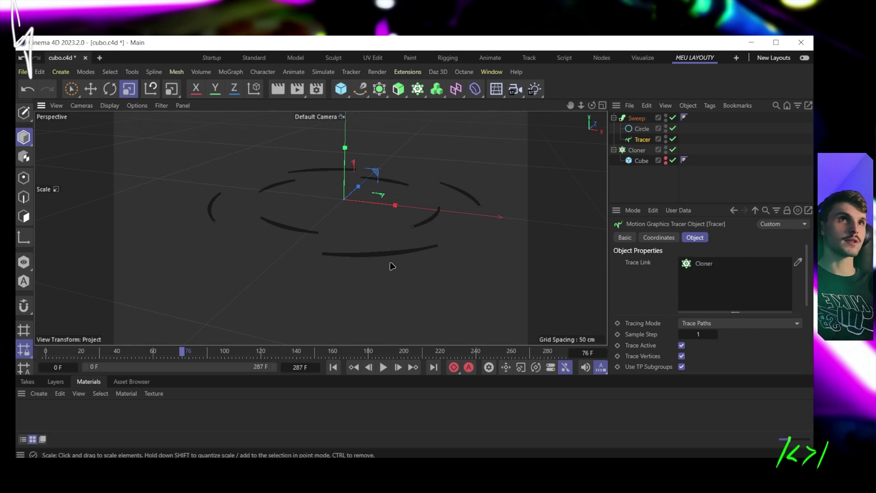
alt+middle_drag(376, 216, 391, 235)
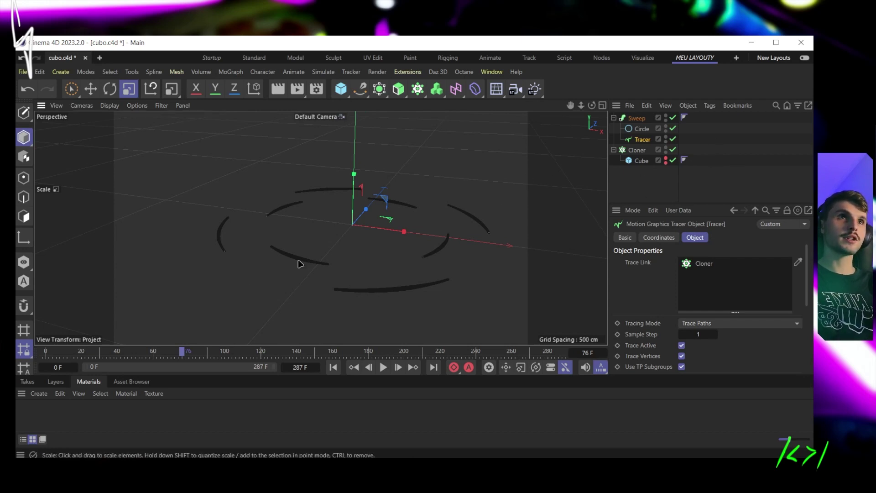
key(ctrl+a)
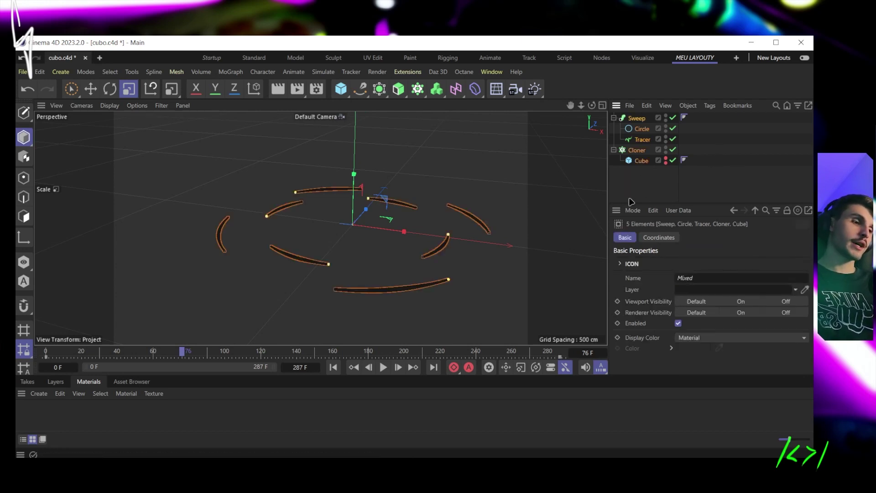
Step: Delete all selected objects and add a MoGraph Text object
key(Delete)
click(418, 88)
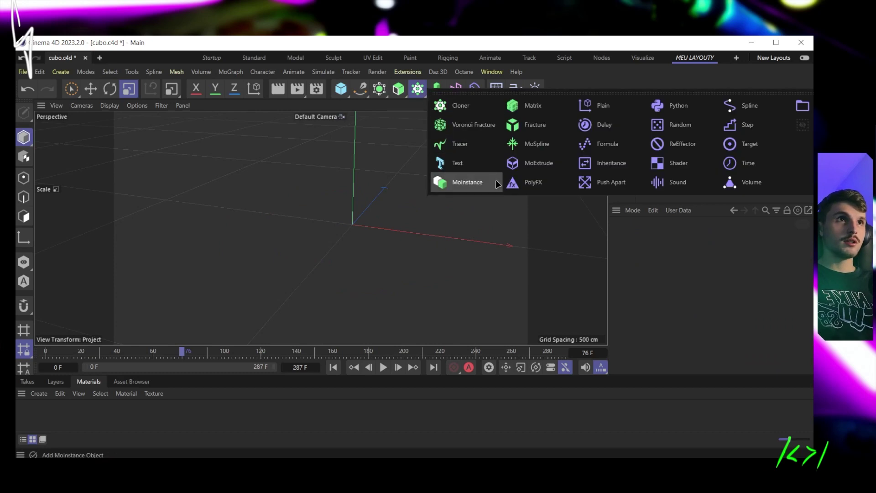
click(486, 171)
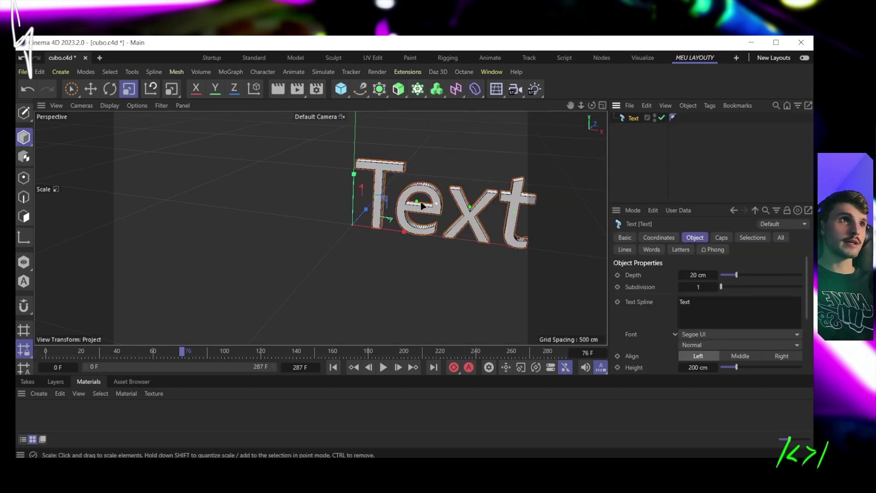
Step: Enter 'VFX' as the Text Spline and orbit to face the text
alt+middle_drag(422, 207, 378, 200)
alt+drag(289, 199, 398, 215)
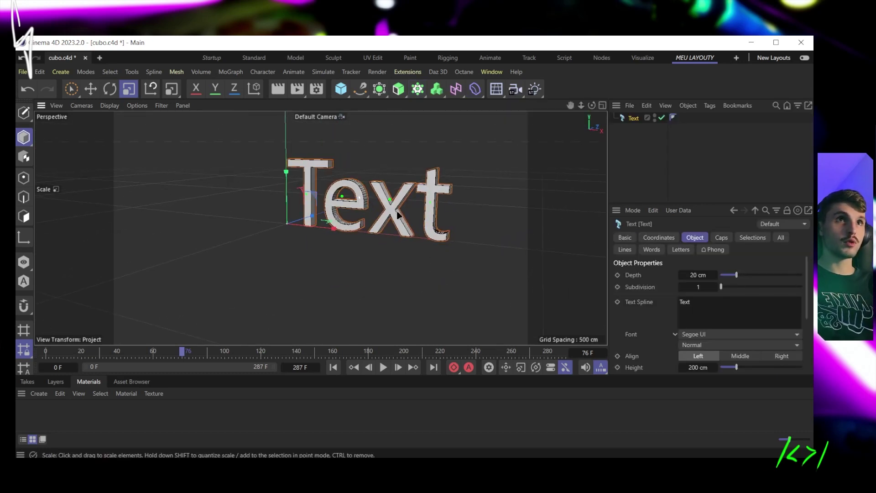
scroll(398, 215, up, 2)
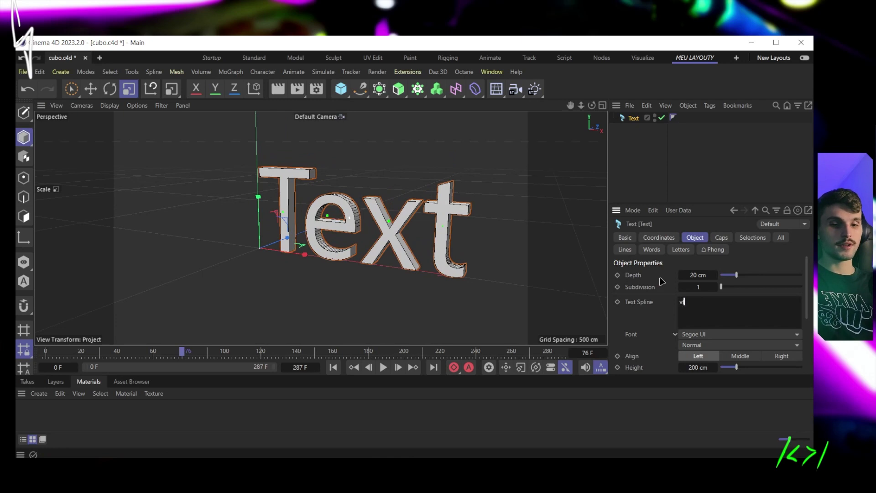
key(Caps_Lock)
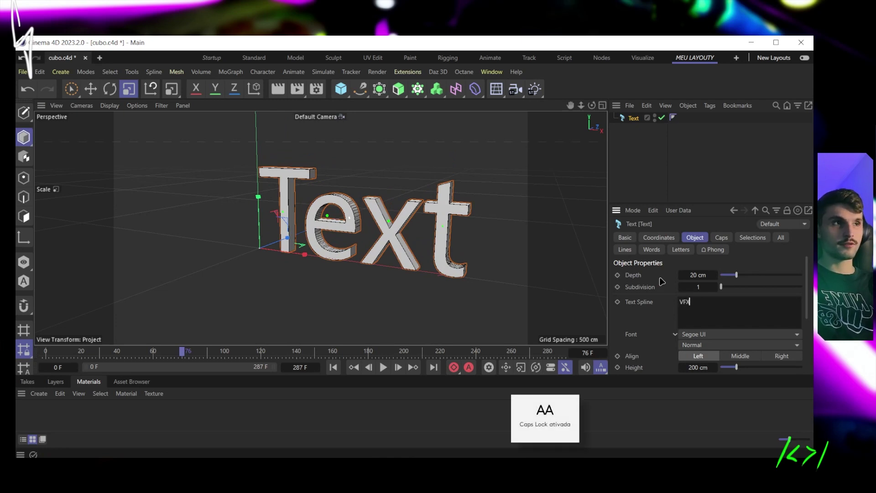
key(Caps_Lock)
click(547, 230)
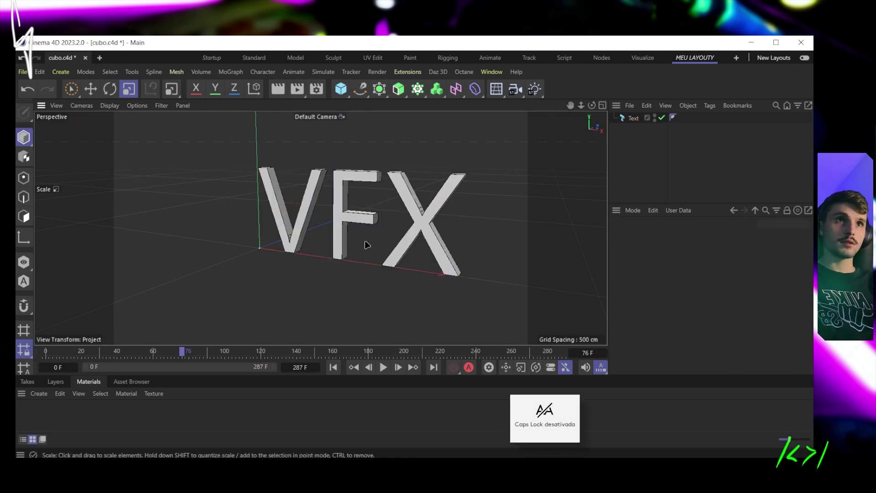
alt+drag(367, 245, 670, 155)
Step: Change the VFX text's font to Raleway Black
click(633, 118)
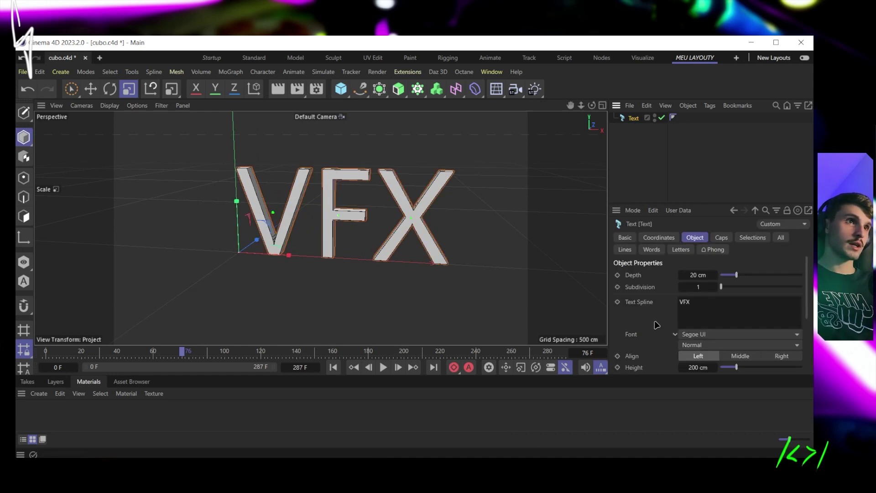
scroll(656, 325, down, 3)
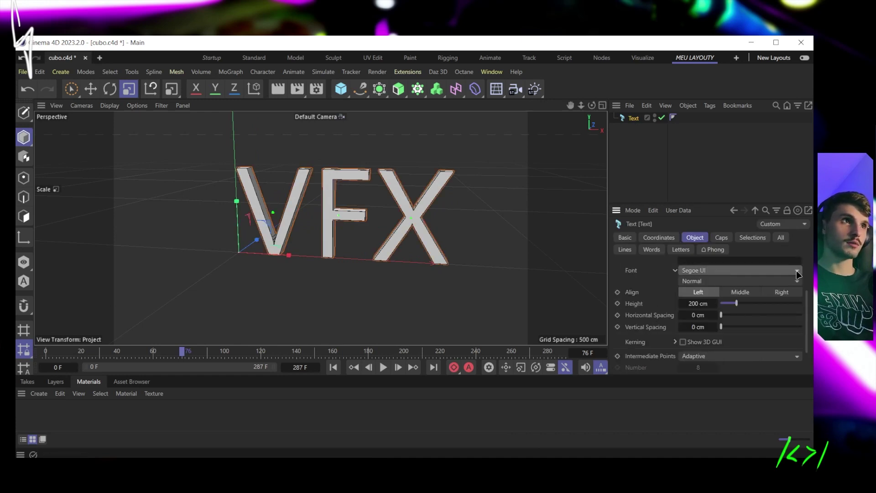
scroll(744, 273, up, 1)
click(757, 278)
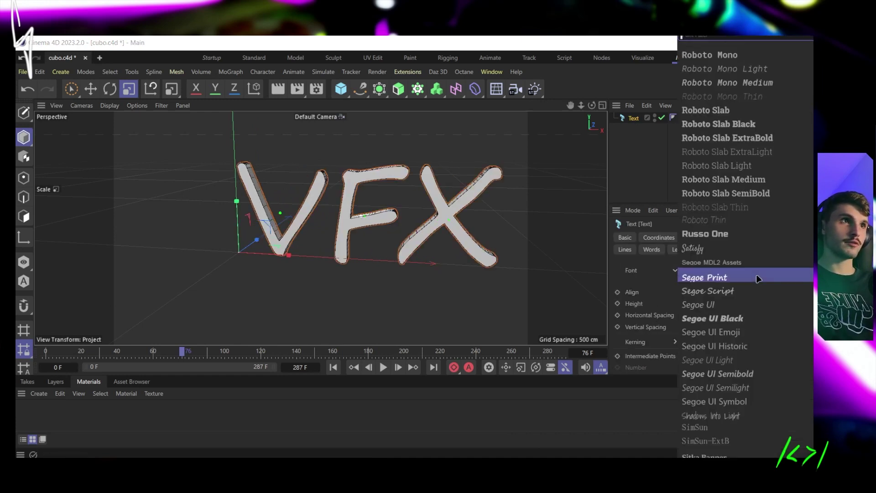
scroll(730, 136, up, 7)
scroll(730, 273, down, 6)
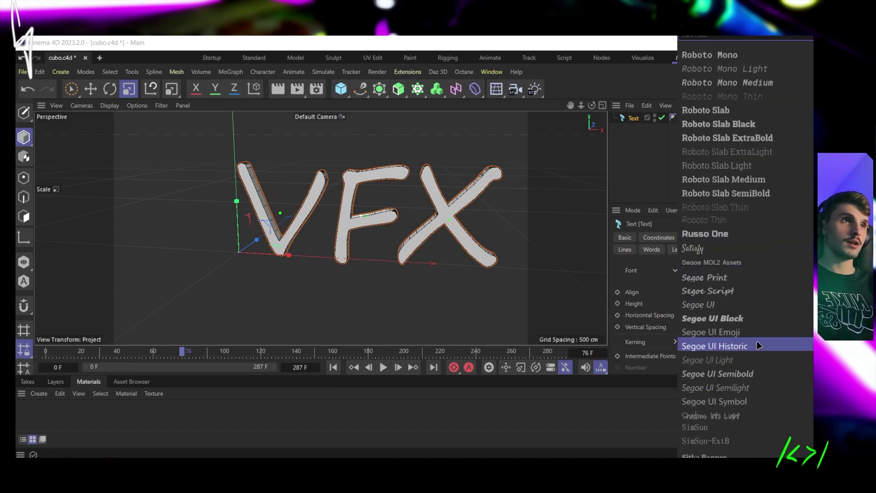
scroll(729, 273, up, 7)
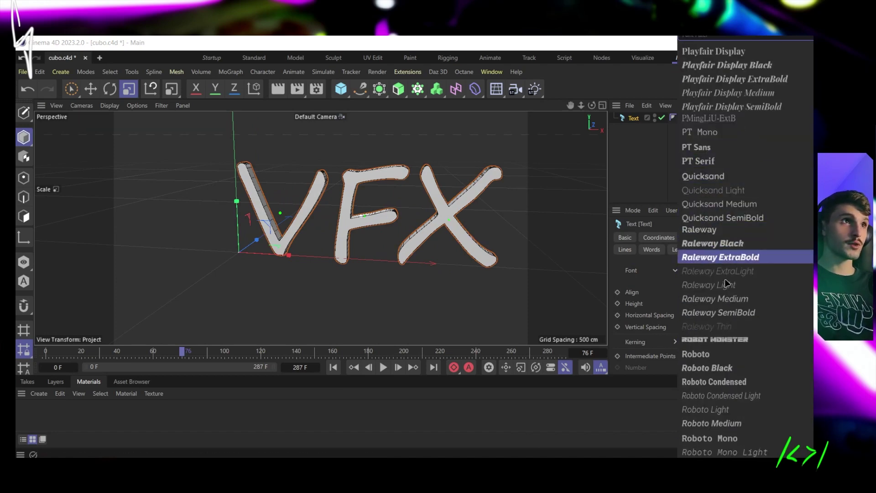
click(740, 246)
click(539, 293)
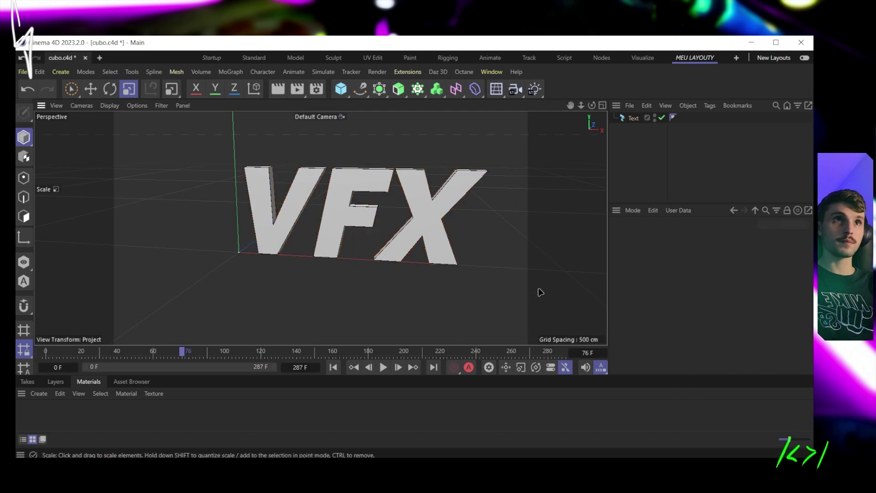
alt+drag(538, 293, 598, 131)
Step: Reselect the text and inspect the Raleway Black Italic extrusion from above and front
click(633, 118)
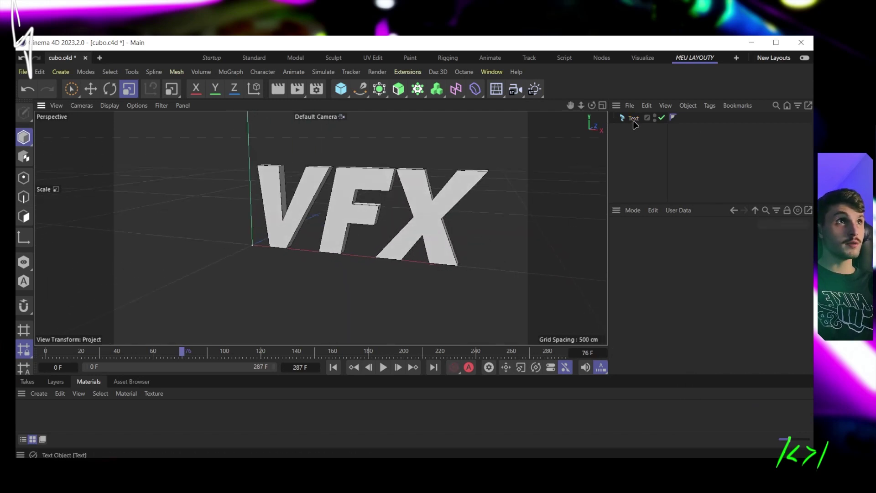
scroll(666, 316, down, 3)
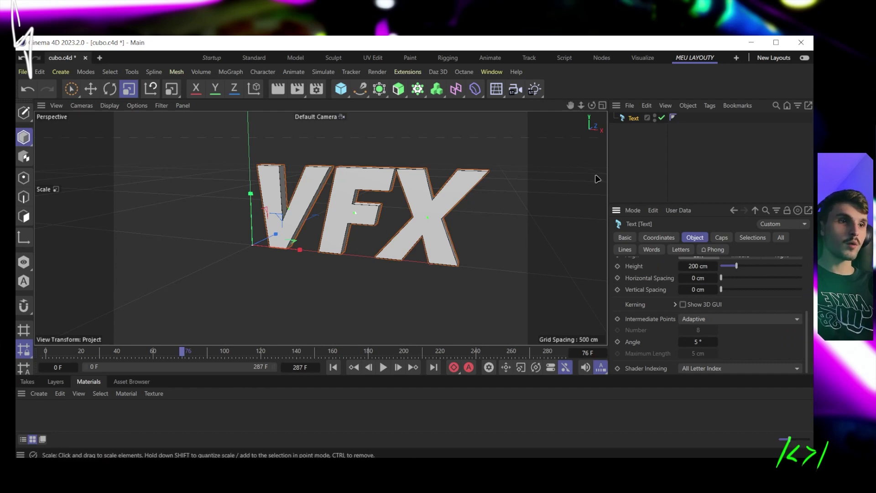
alt+drag(471, 223, 420, 224)
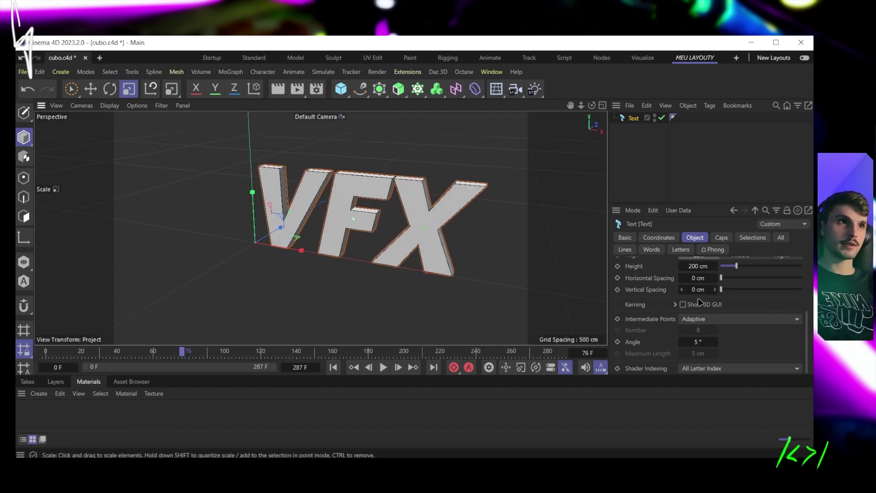
scroll(731, 324, up, 4)
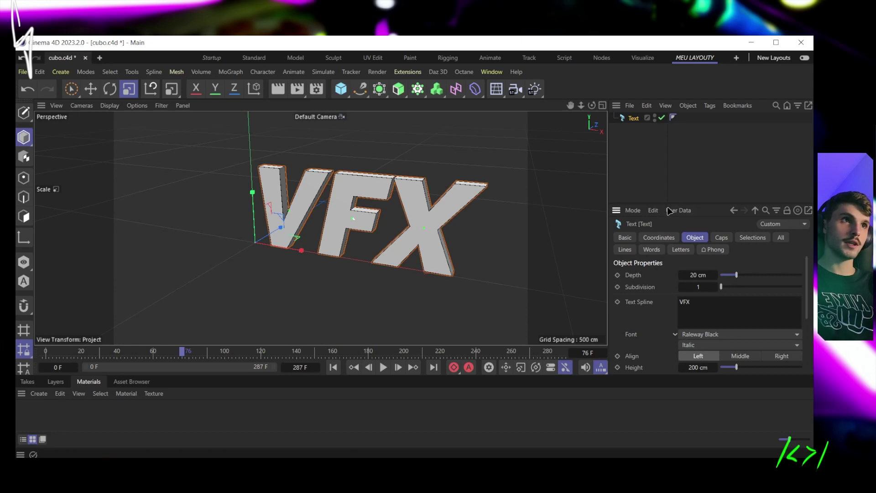
alt+drag(403, 230, 392, 201)
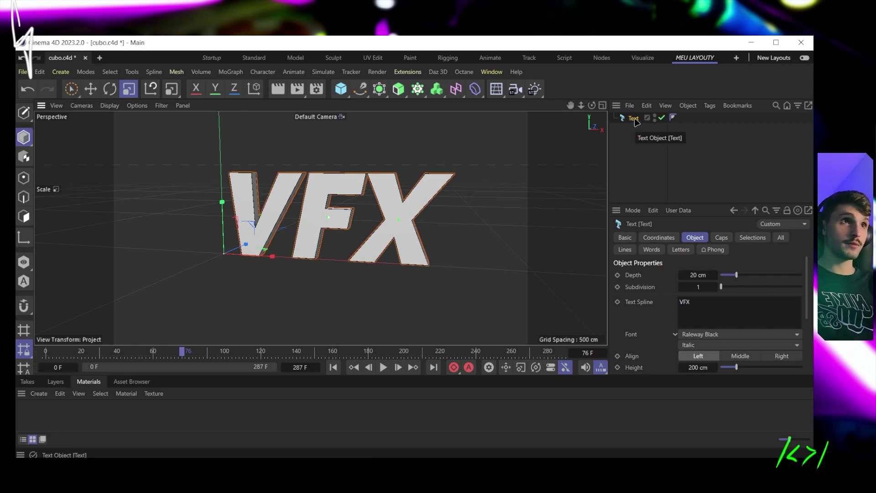
Step: Open the Text object's Letters tab and add a Plain effector
click(625, 249)
click(651, 249)
click(681, 249)
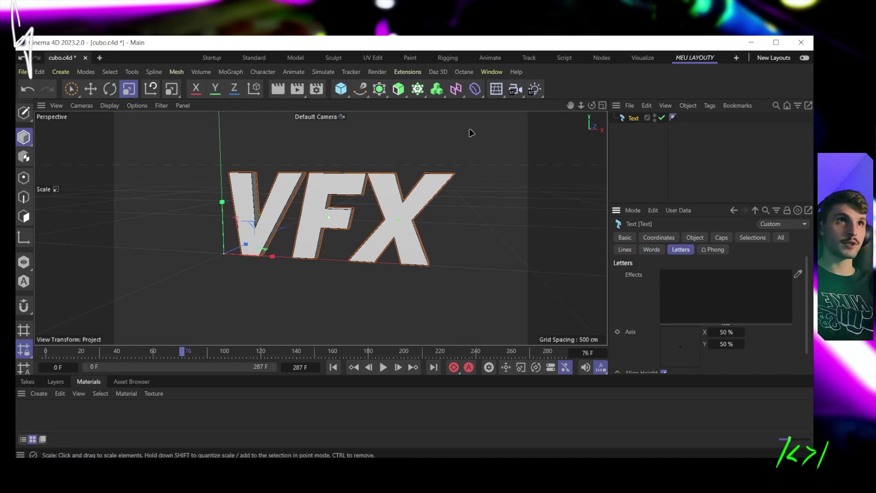
click(416, 91)
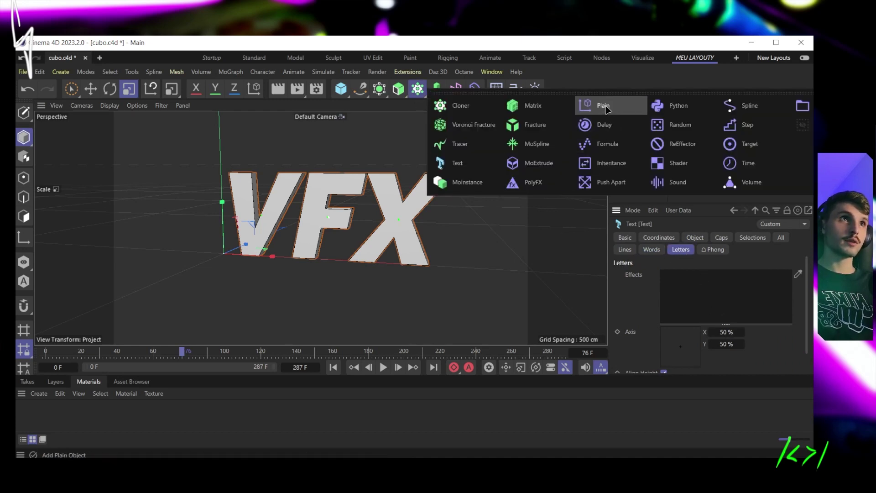
click(603, 105)
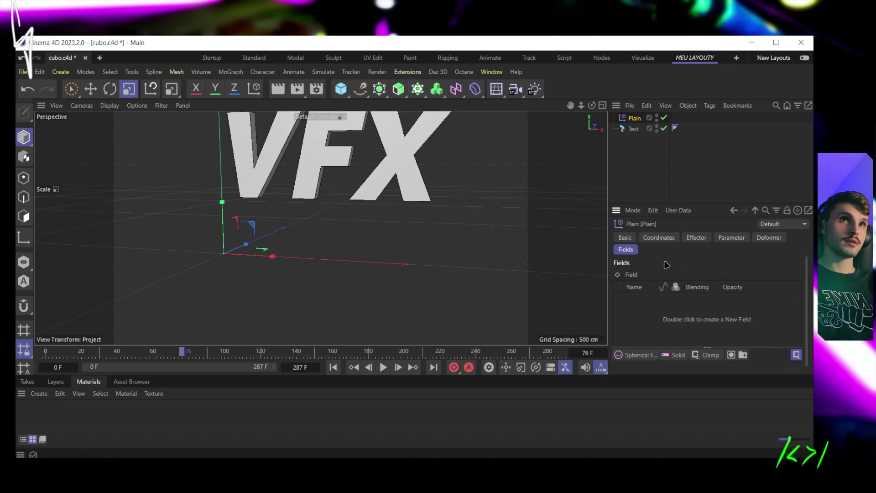
Step: Confirm Plain is listed in the text's letter Effects, then reselect the Plain effector
click(633, 129)
click(636, 119)
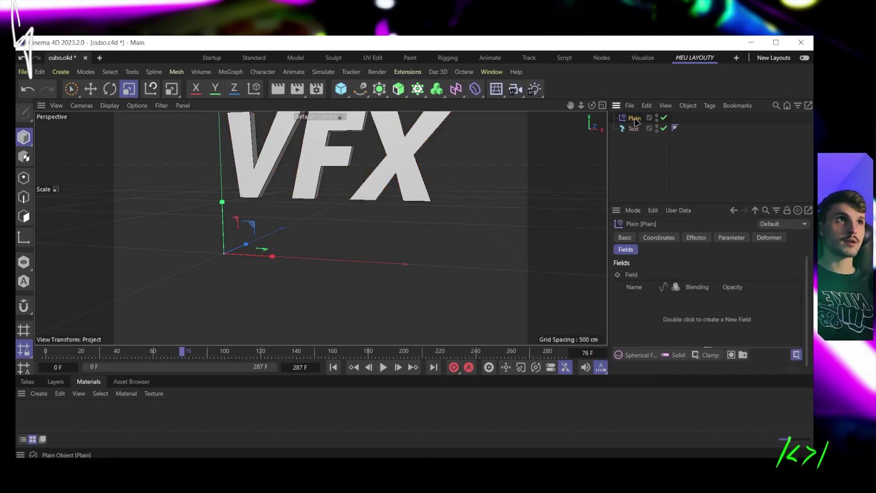
click(635, 129)
click(680, 249)
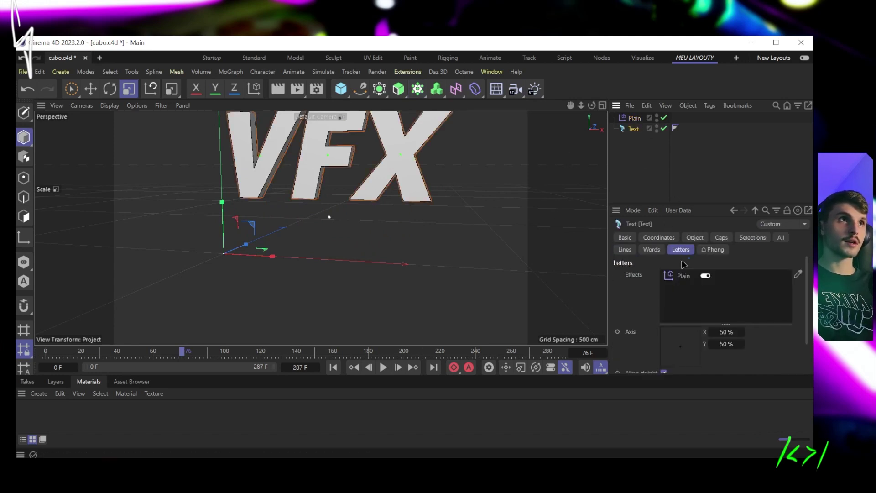
click(636, 119)
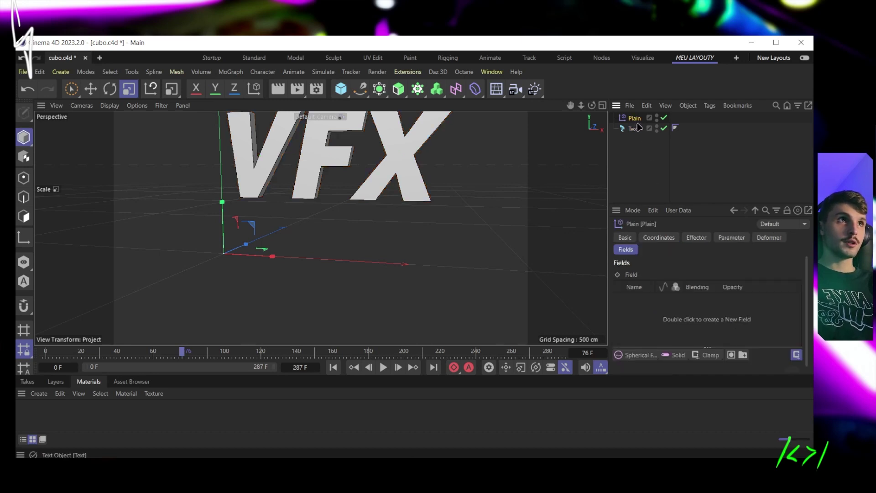
click(635, 355)
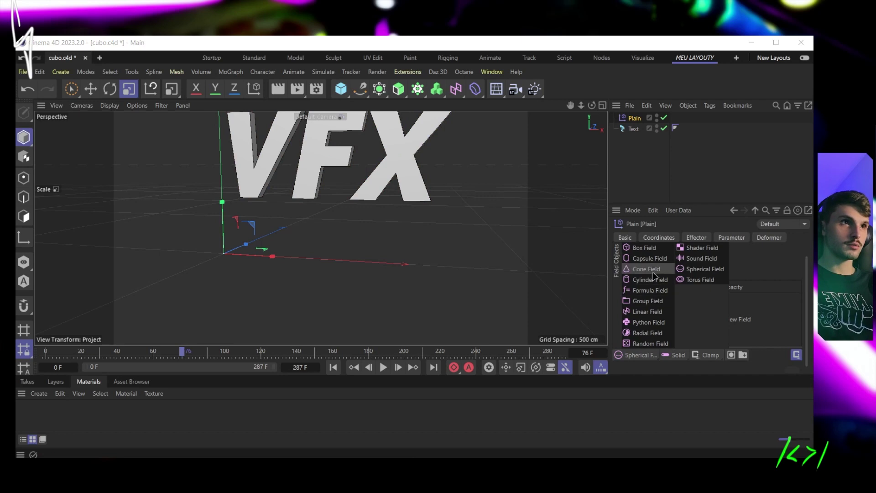
Step: Add a Linear Field to the Plain effector and move it along X to about 395 cm
click(653, 311)
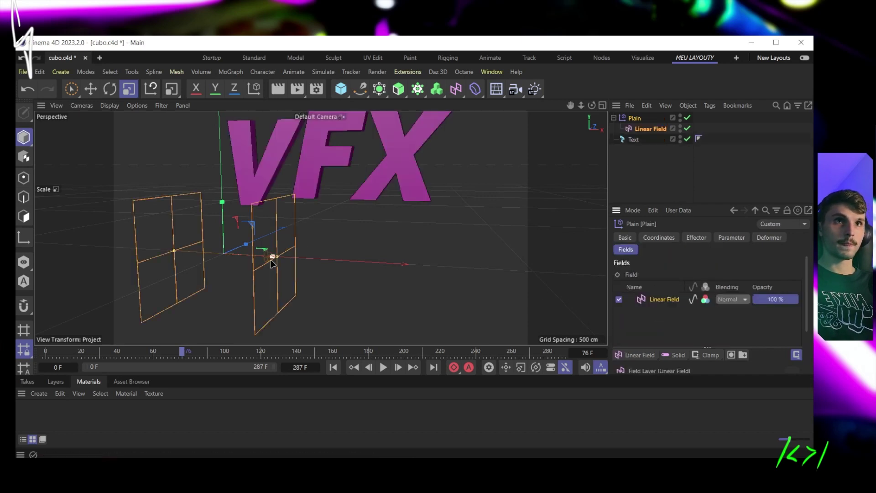
mouse_move(272, 256)
mouse_down()
mouse_move(377, 264)
mouse_move(276, 257)
mouse_up()
alt+middle_drag(326, 266, 374, 273)
key(e)
drag(376, 273, 201, 232)
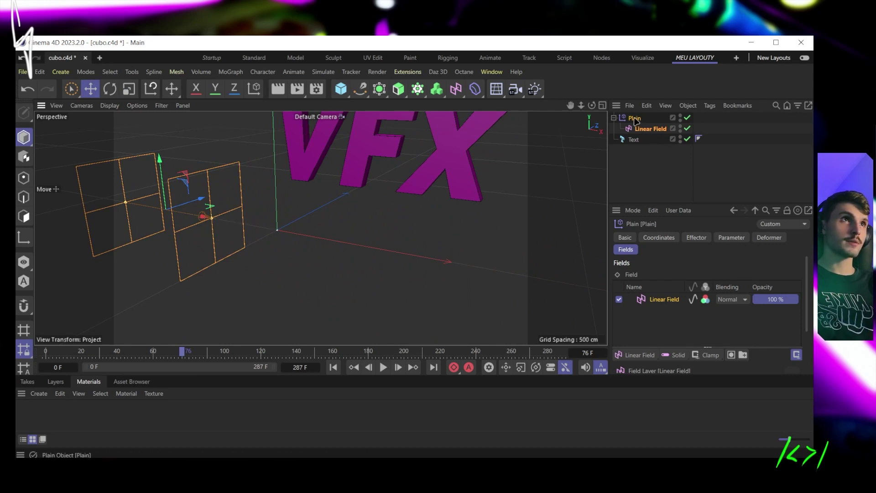
Step: Select the Plain effector and show its strength settings with a frontal view
ctrl+click(648, 132)
alt+drag(402, 191, 383, 228)
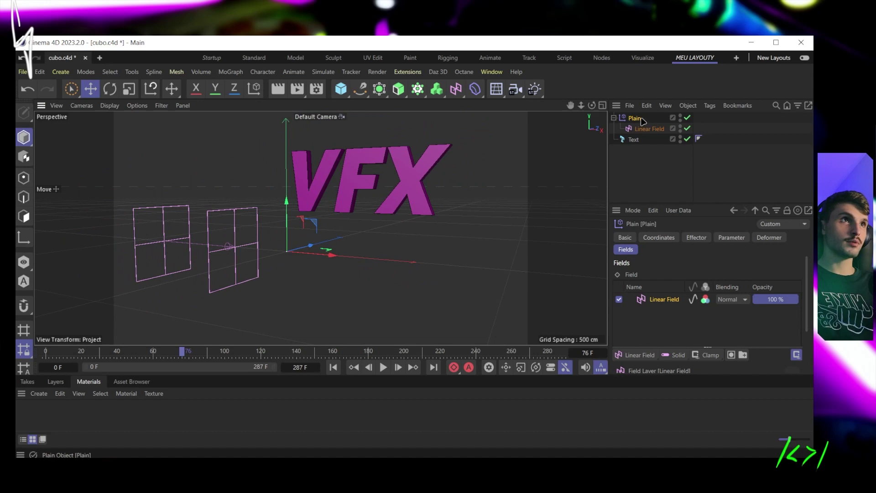
click(709, 242)
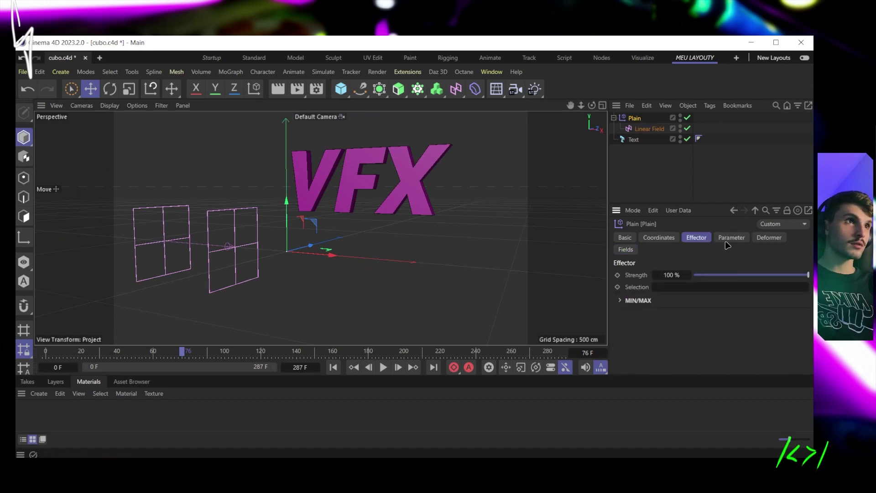
Step: Enable Uniform Scale on the Plain effector and set its Scale to -1
click(730, 238)
scroll(733, 319, down, 3)
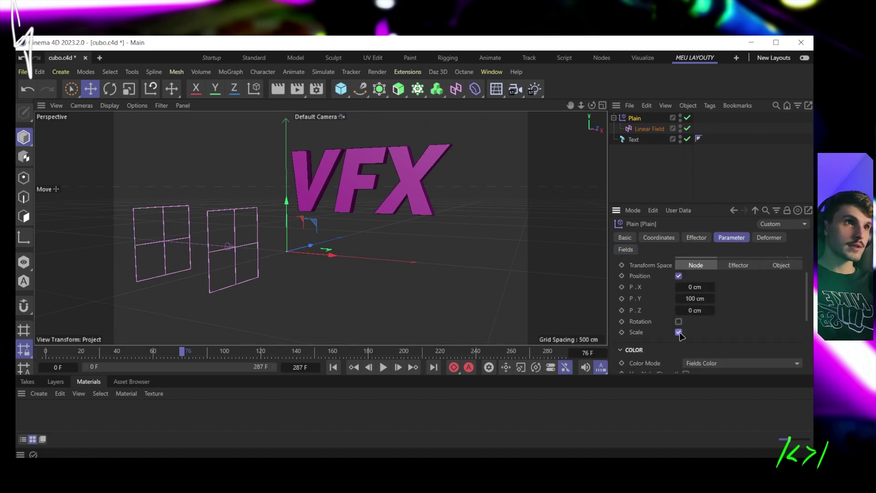
scroll(684, 319, down, 2)
click(678, 288)
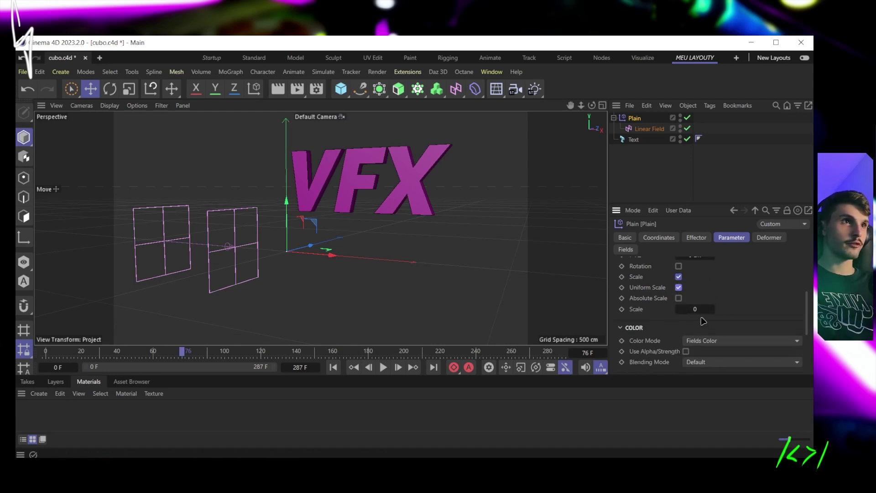
drag(699, 309, 696, 309)
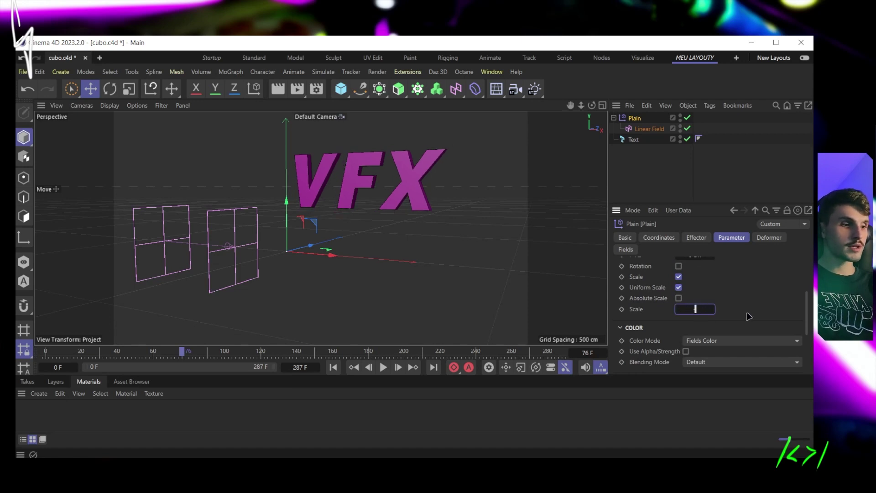
text(-1)
key(Return)
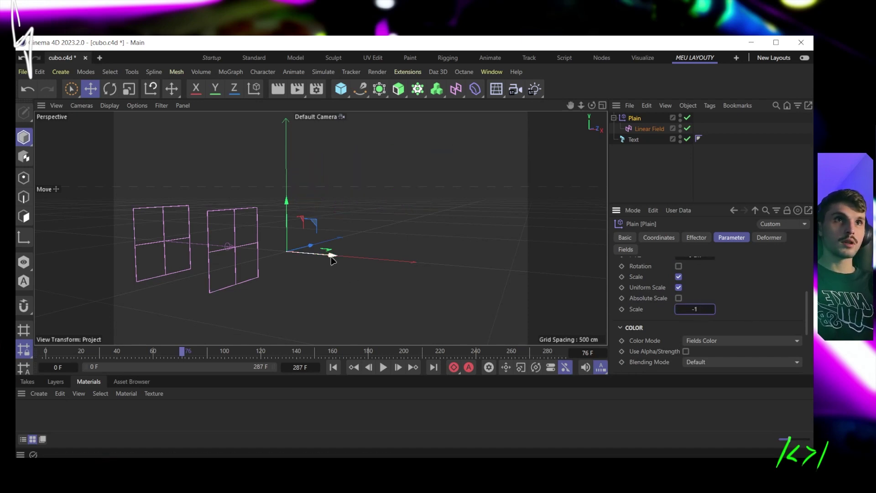
Step: Slide the Linear Field along X across the VFX text, then select the Plain, field and text
drag(331, 254, 364, 264)
drag(421, 271, 593, 276)
alt+drag(358, 229, 377, 213)
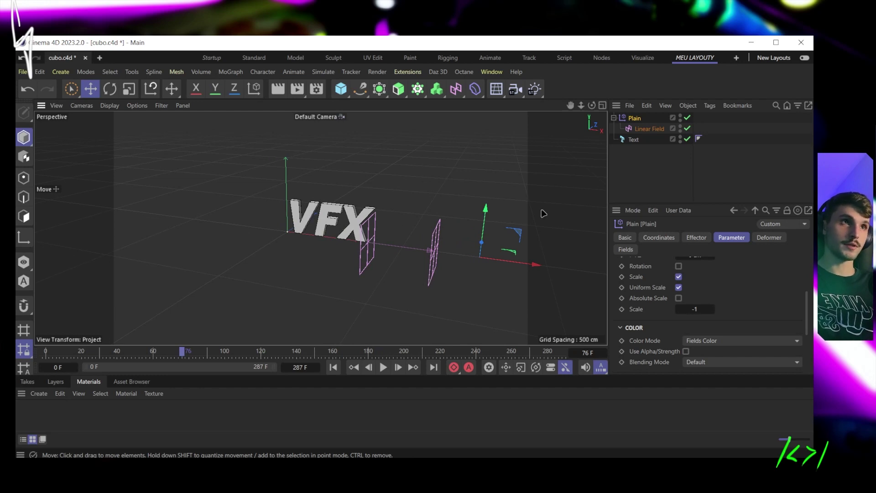
key(ctrl+a)
Step: Delete the Plain effector, Linear Field and text, then add a PolyFX object
key(Delete)
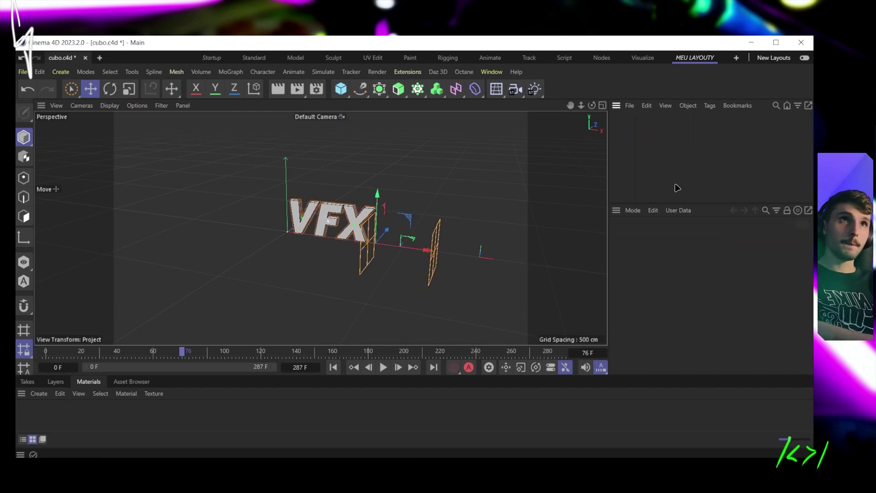
click(418, 89)
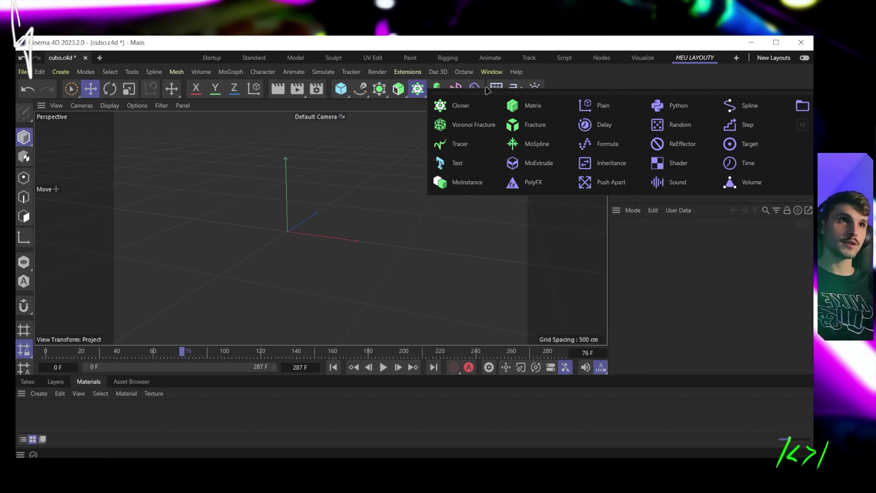
click(525, 187)
drag(356, 246, 338, 195)
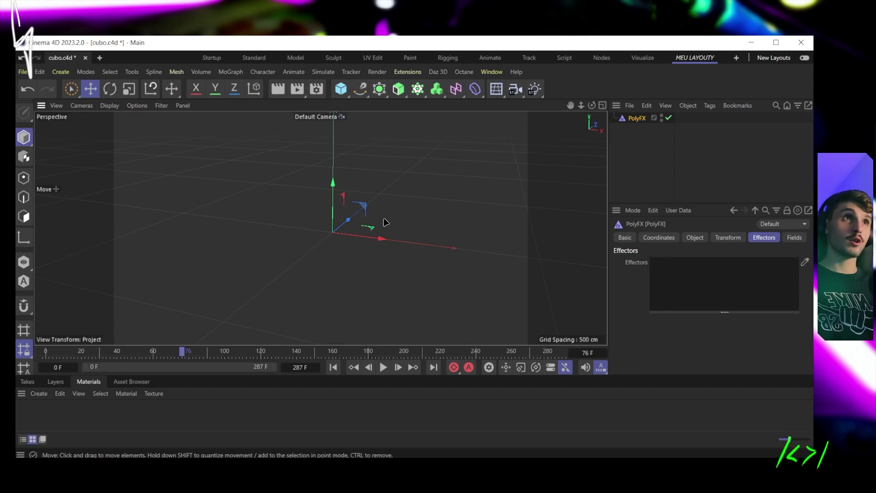
Step: Add a Cube with 15 segments along X, Y and Z
click(341, 90)
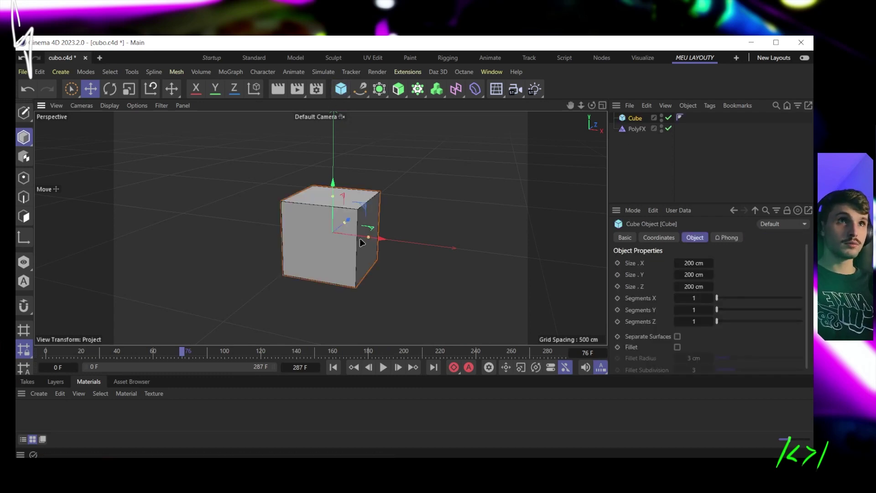
click(693, 299)
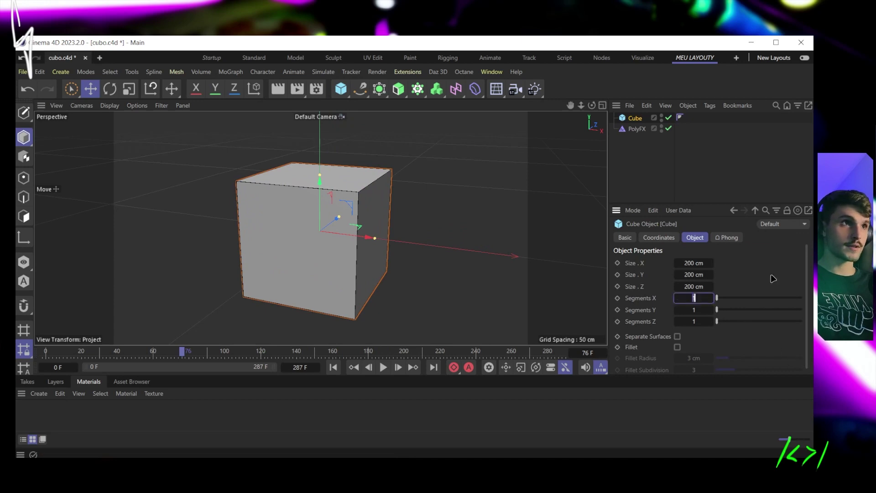
text(15)
key(Tab)
text(15)
key(Tab)
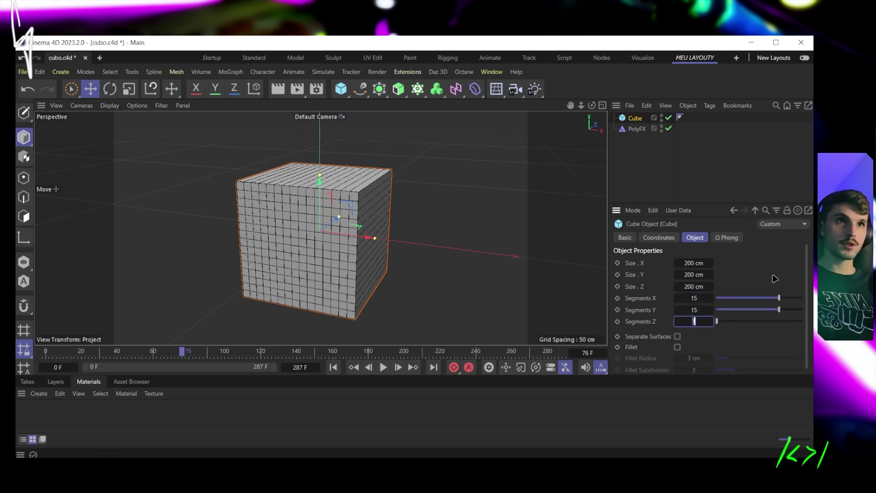
text(15)
key(Return)
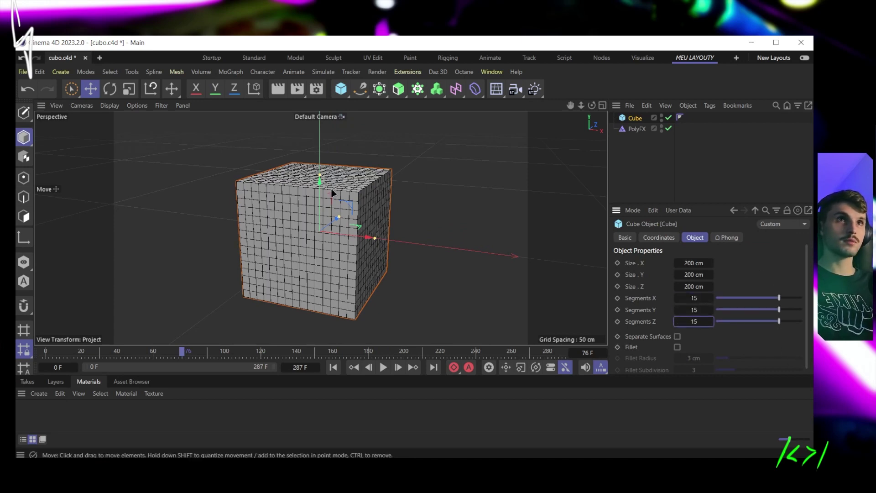
key(ctrl+z)
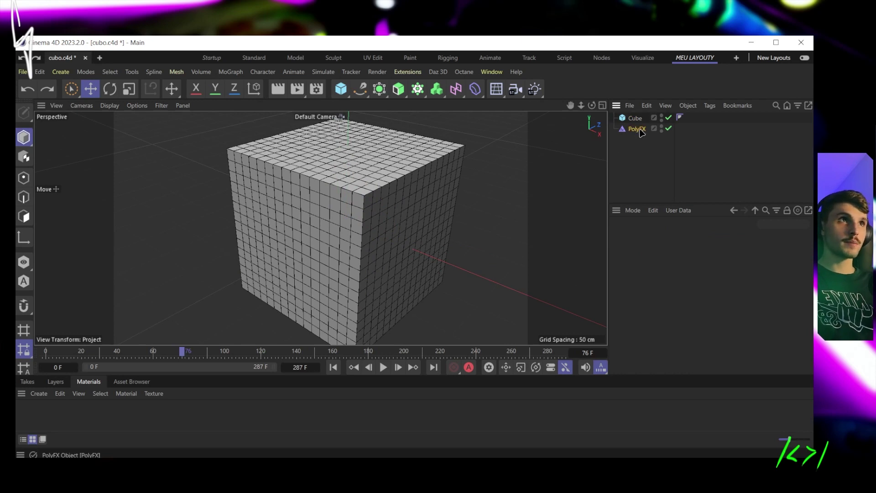
Step: Nest the PolyFX object under the Cube as its child
drag(640, 132, 637, 122)
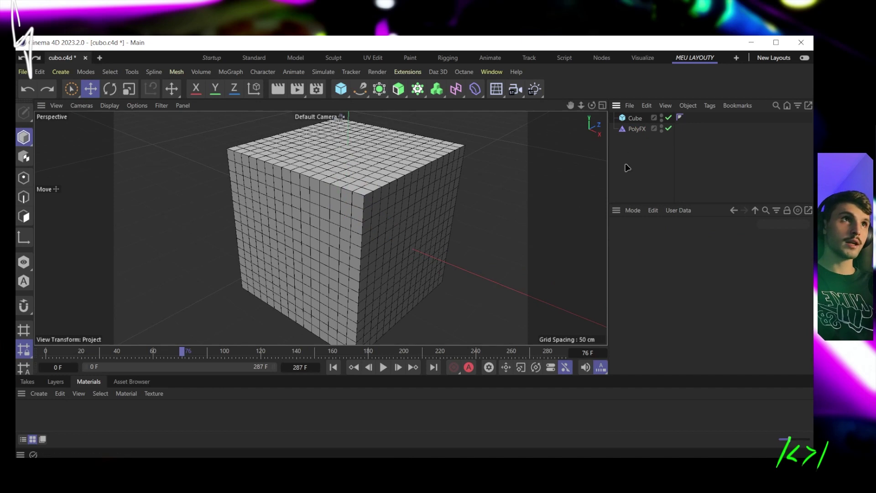
click(635, 130)
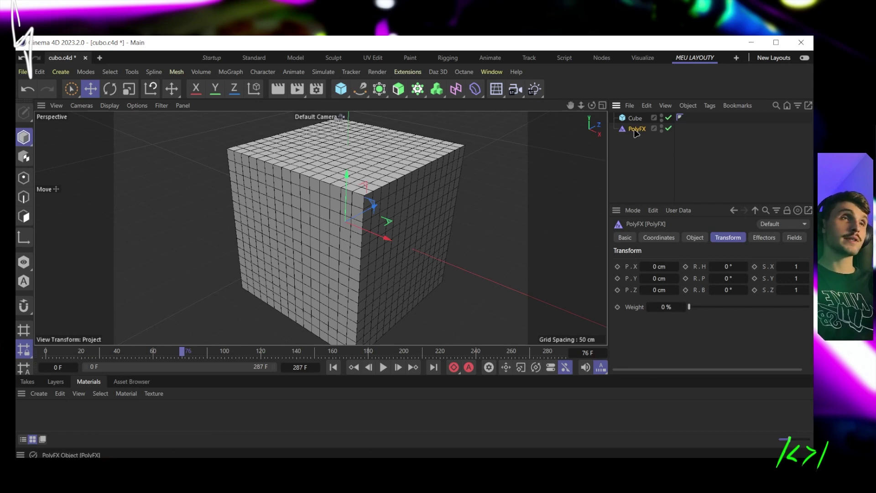
drag(635, 132, 631, 118)
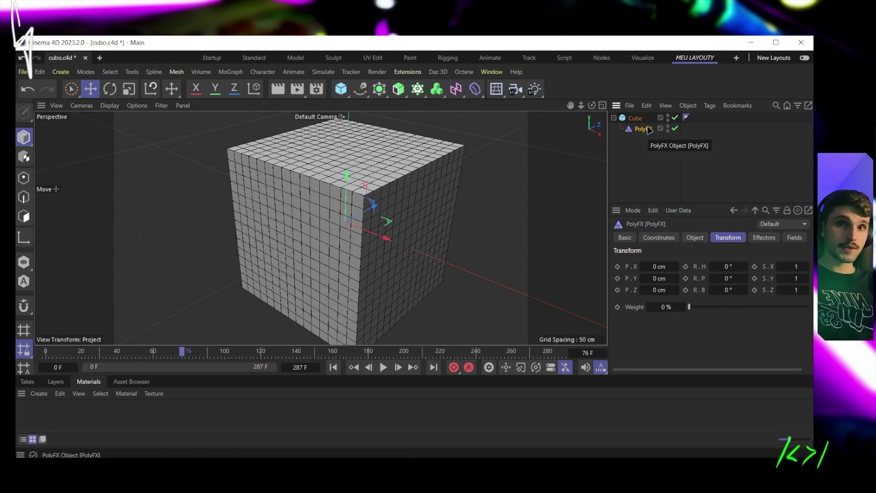
scroll(385, 188, up, 5)
Step: Rotate the PolyFX pieces to a heading (R.H) of -38°
alt+drag(387, 169, 364, 211)
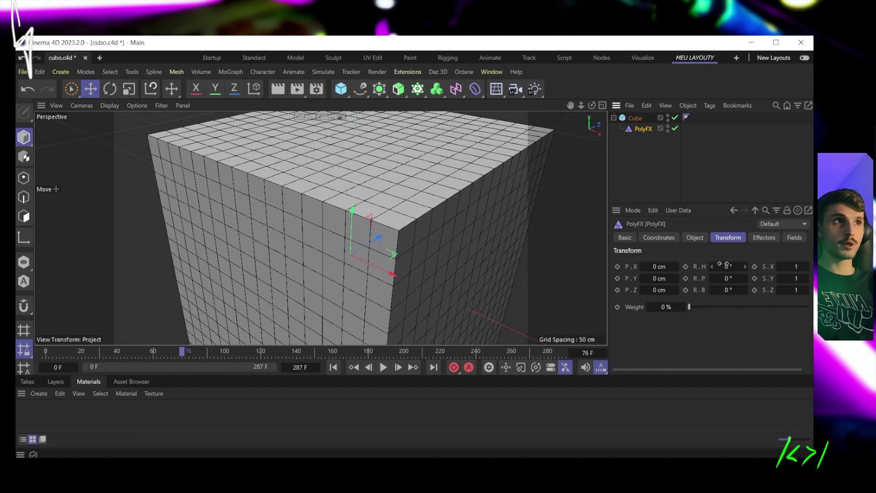
drag(725, 264, 707, 265)
scroll(397, 264, down, 4)
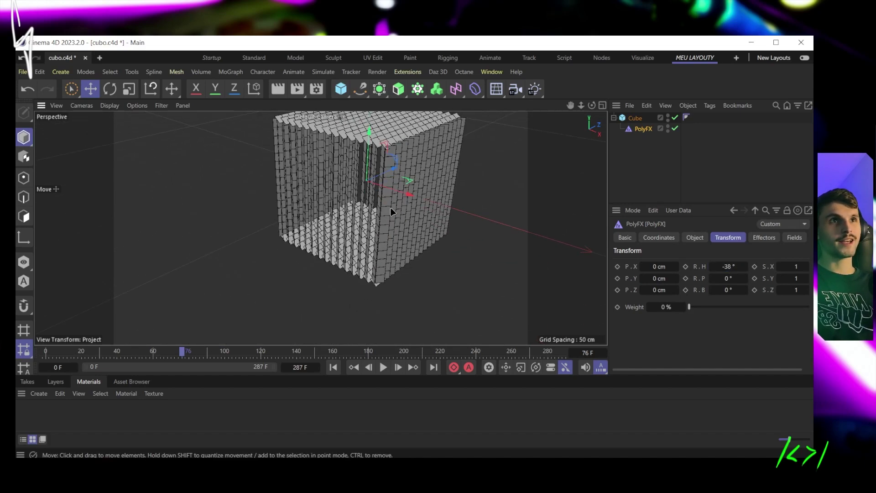
alt+drag(391, 211, 368, 208)
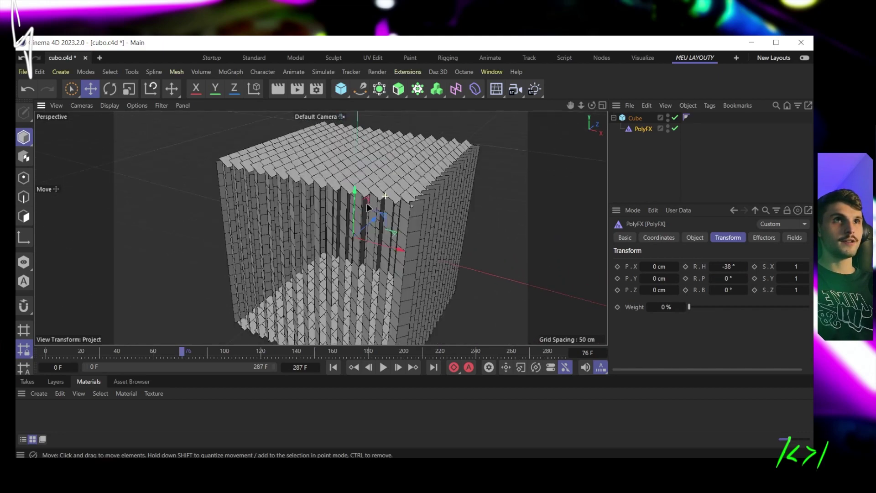
scroll(393, 174, up, 3)
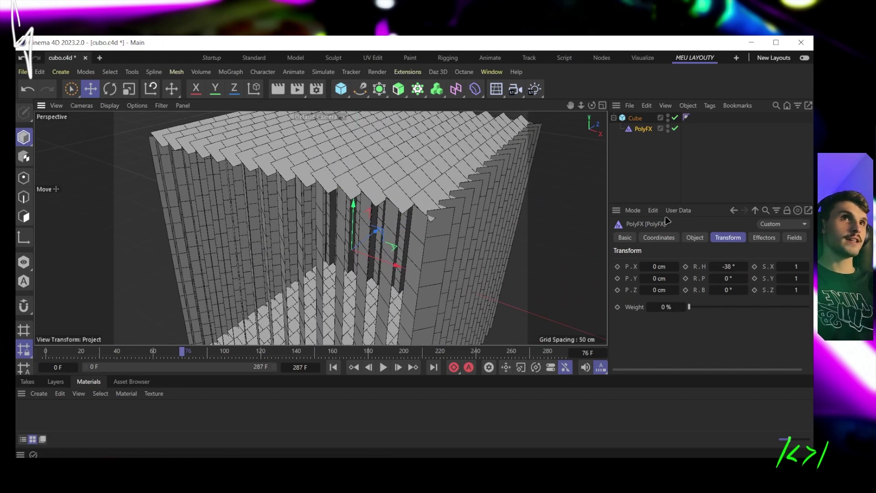
Step: Tilt the PolyFX pieces to a pitch (R.P) of about -29° and show the effectors list
click(765, 241)
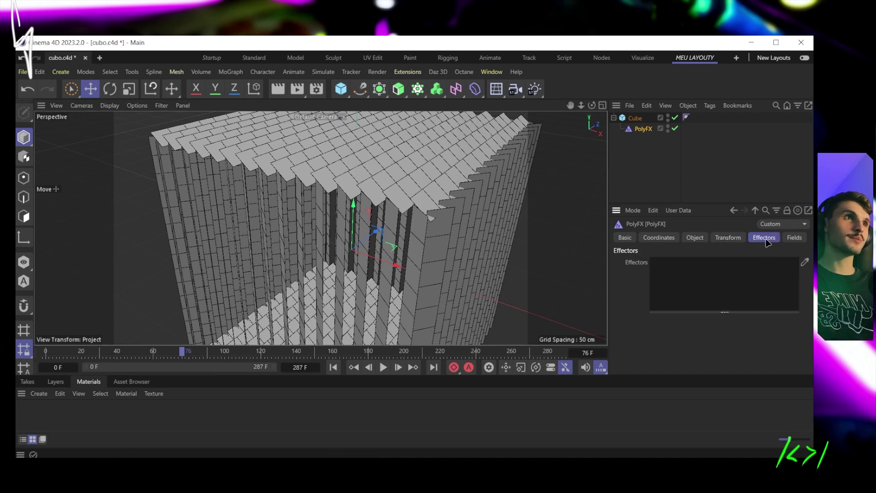
click(722, 238)
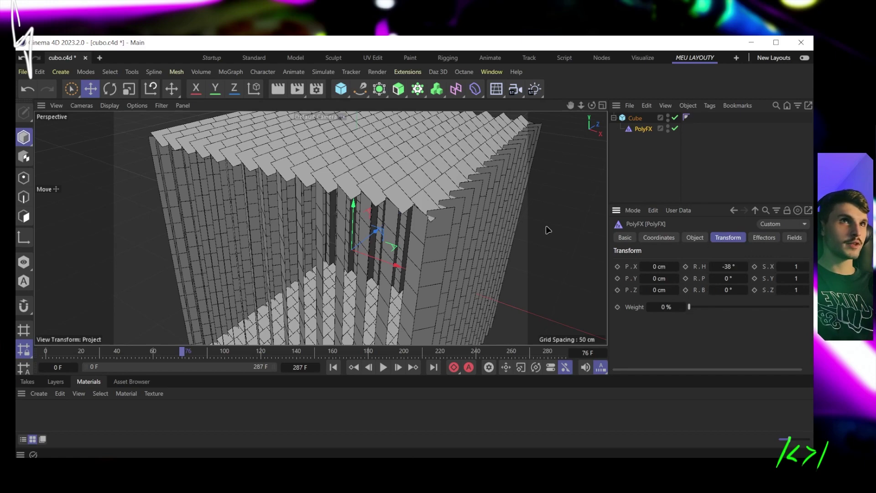
scroll(549, 230, down, 5)
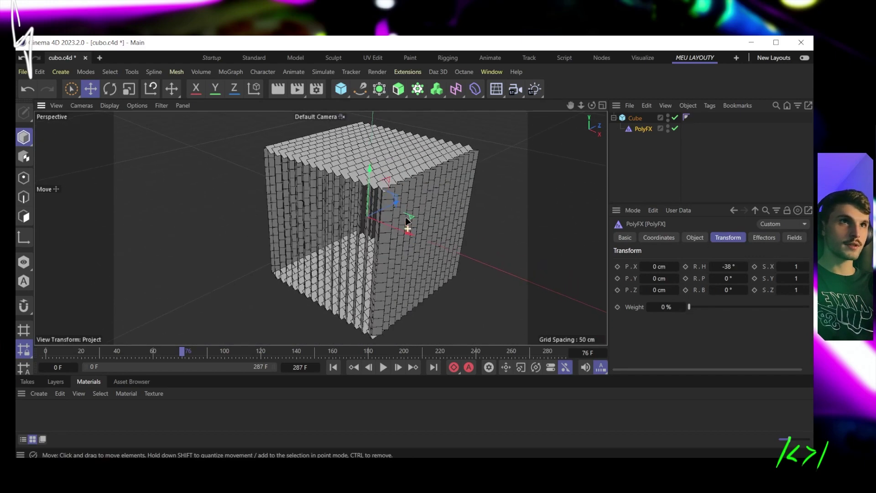
scroll(406, 222, up, 3)
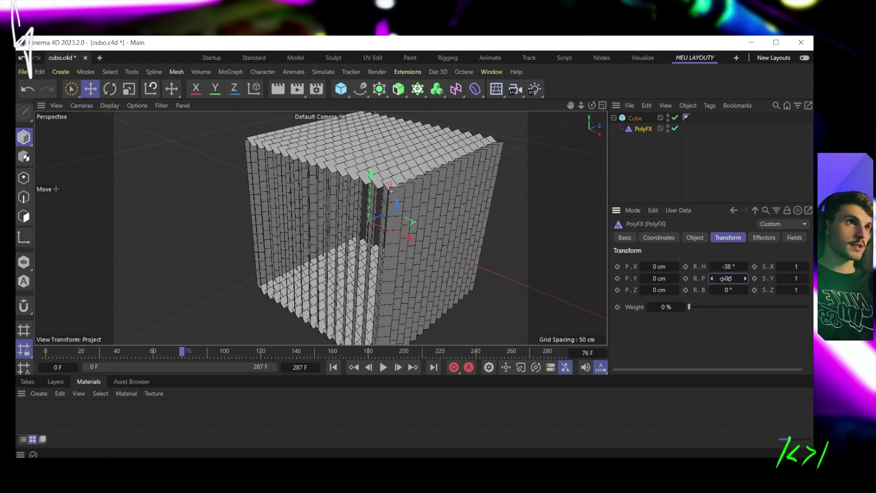
drag(727, 278, 706, 278)
scroll(441, 255, up, 3)
alt+drag(441, 255, 393, 256)
click(769, 240)
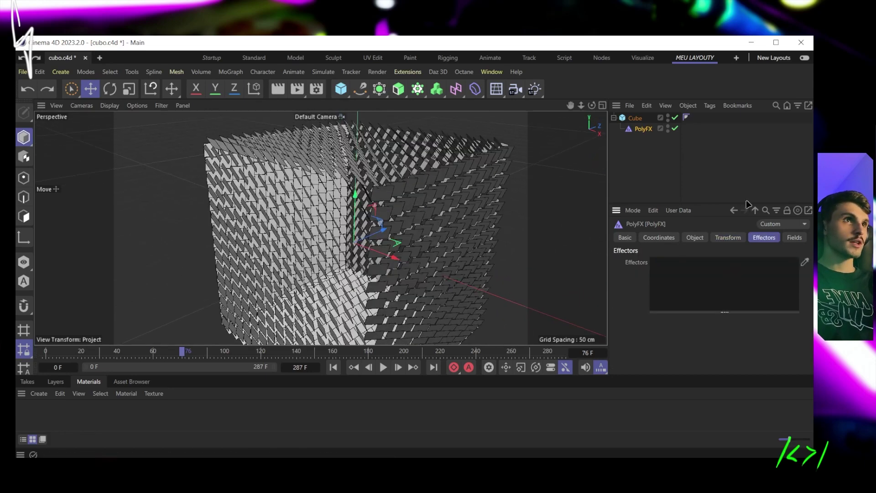
Step: Add a Plain effector to the PolyFX cube with its P.Y offset at 0 cm
click(416, 91)
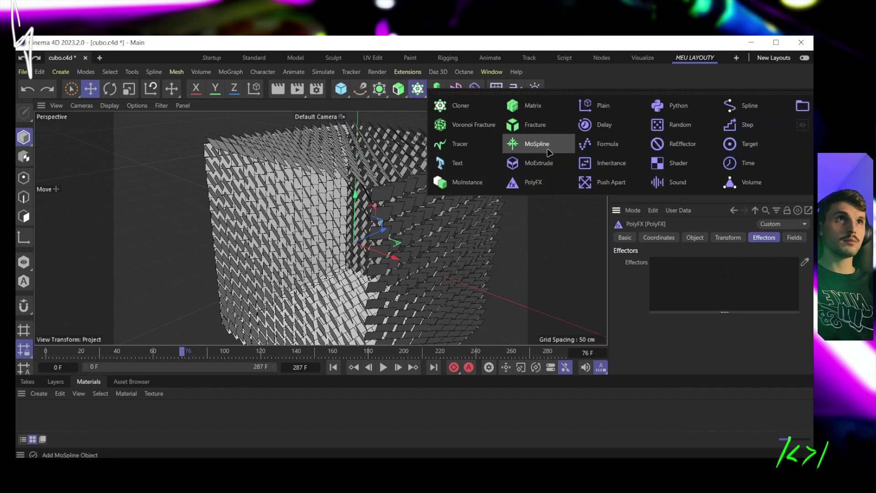
click(593, 105)
scroll(333, 194, down, 5)
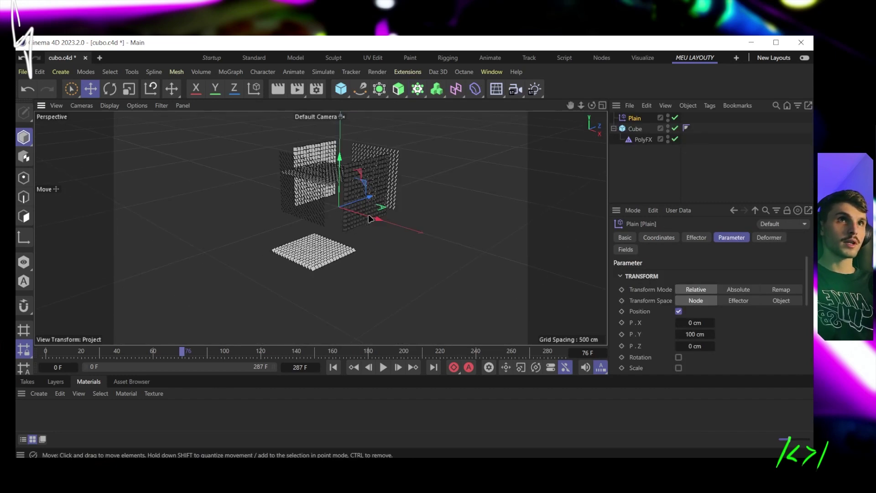
scroll(410, 232, up, 4)
middle_drag(409, 233, 438, 233)
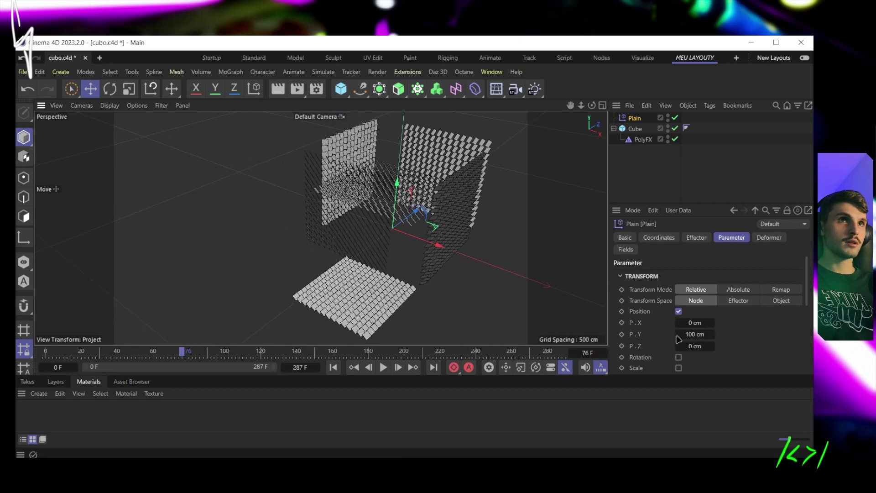
click(699, 333)
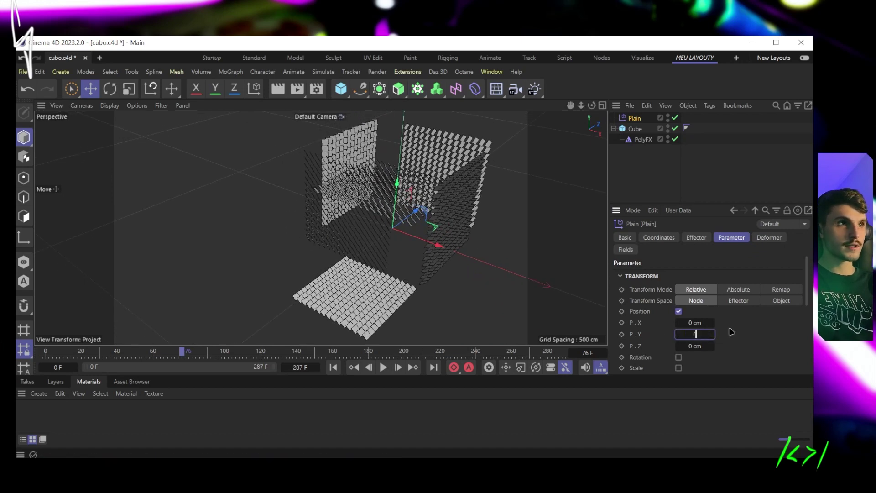
key(Return)
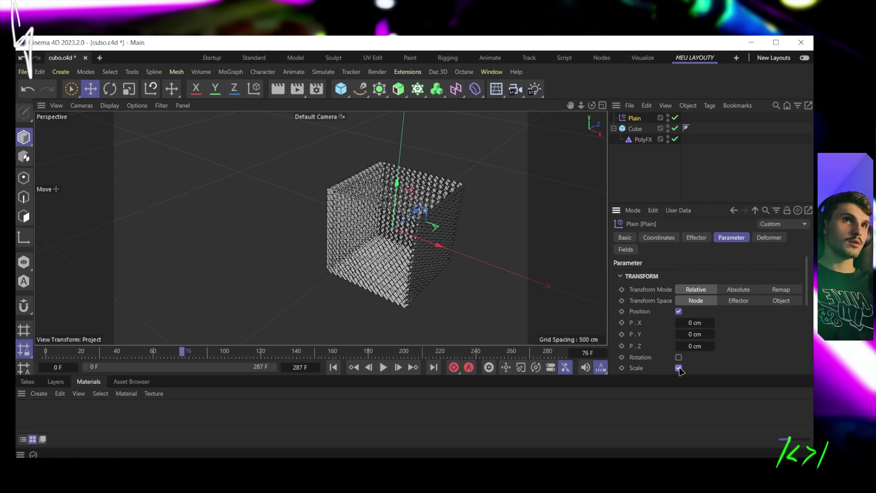
Step: Switch the Plain effector to Uniform Scale at -1, hiding the pieces
scroll(754, 357, down, 3)
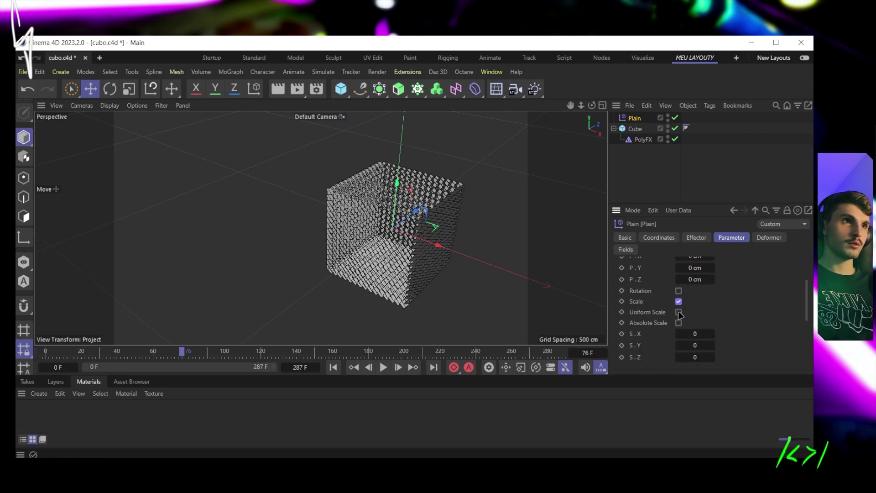
click(678, 312)
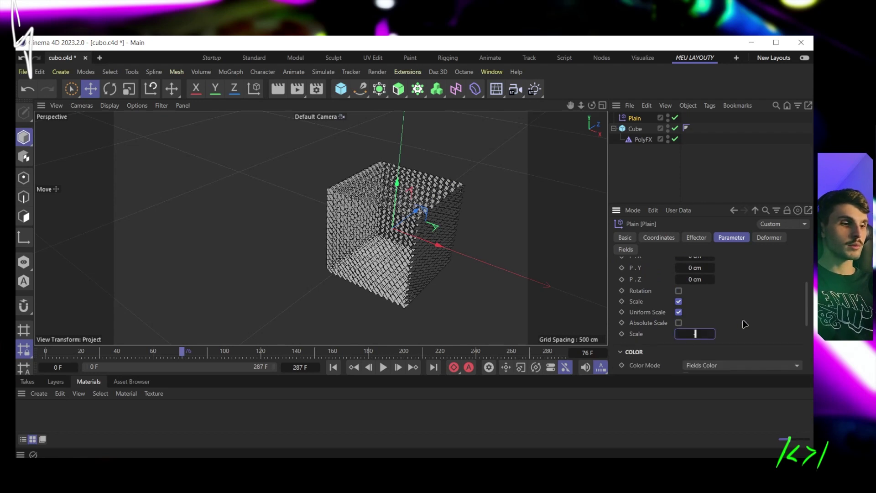
text(-1)
key(Return)
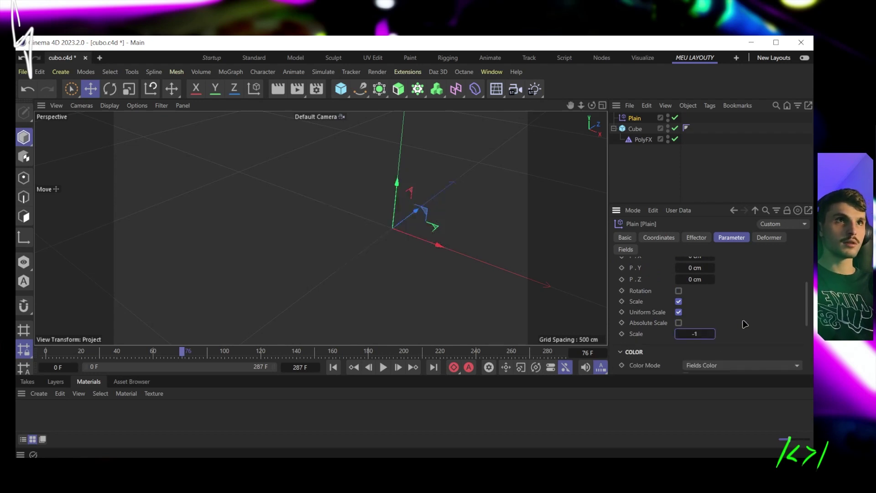
click(636, 120)
click(626, 249)
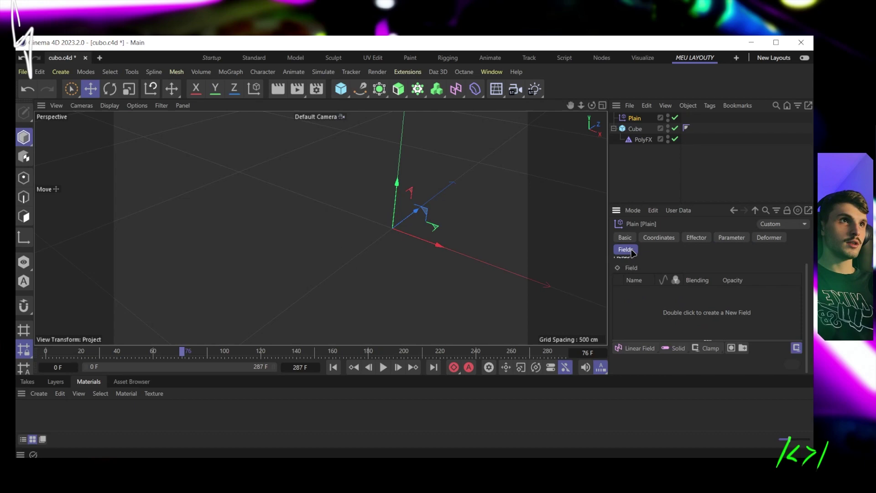
Step: Add a Linear Field to the Plain effector and slide it right along X
click(636, 348)
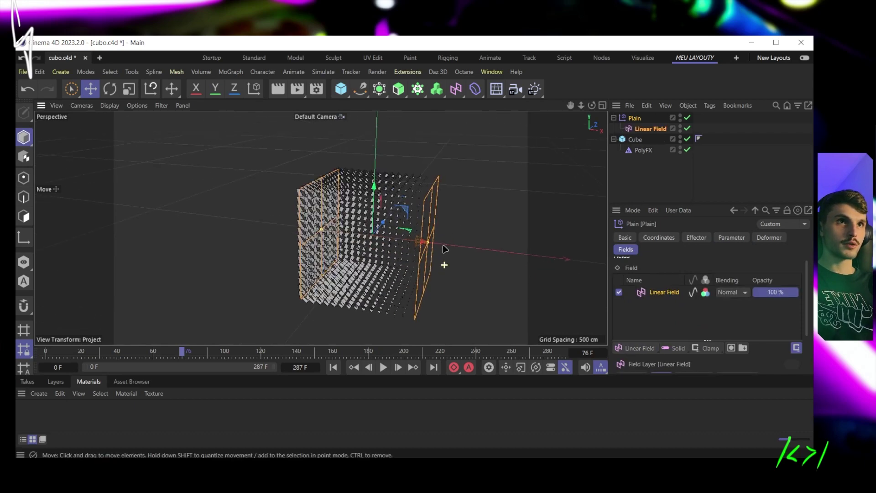
scroll(451, 237, up, 5)
drag(417, 223, 508, 237)
alt+drag(360, 196, 320, 200)
Step: Reset the PolyFX heading and pitch rotation to 0° so the cube is solid again
click(642, 150)
click(728, 237)
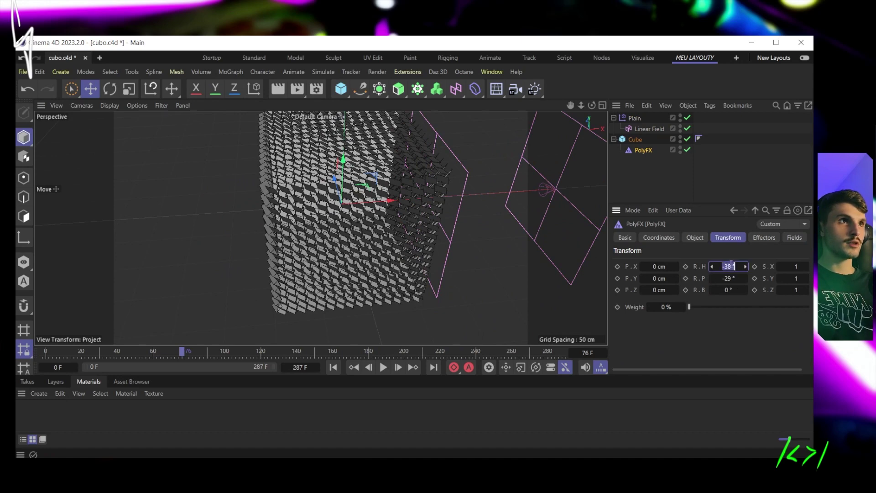
key(Tab)
key(Return)
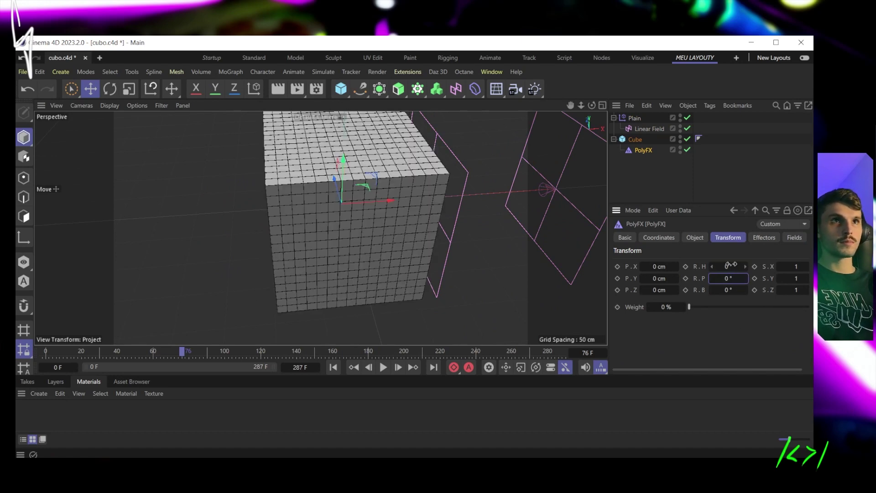
Step: Move the Linear Field back left along X beside the cube
alt+drag(440, 206, 385, 219)
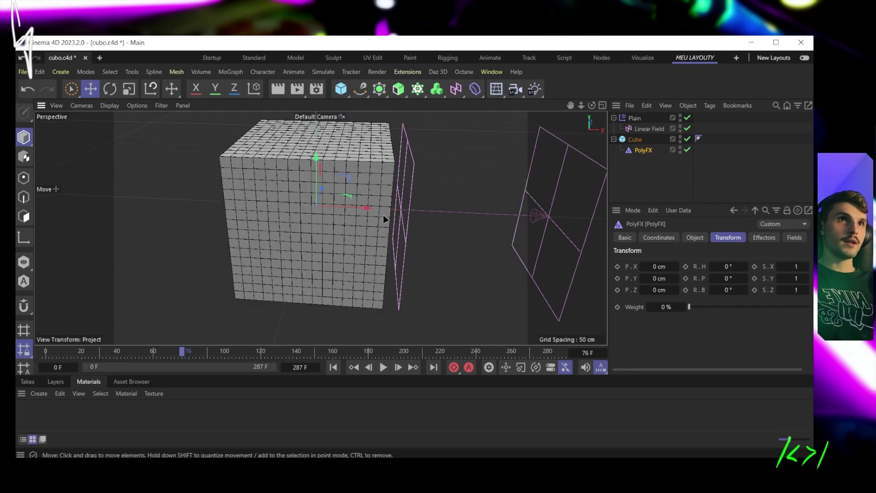
click(395, 203)
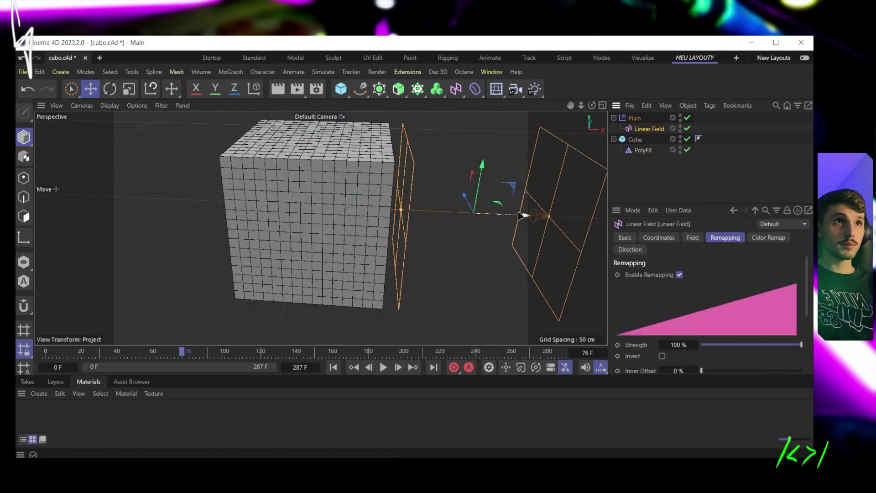
drag(504, 214, 379, 178)
click(634, 119)
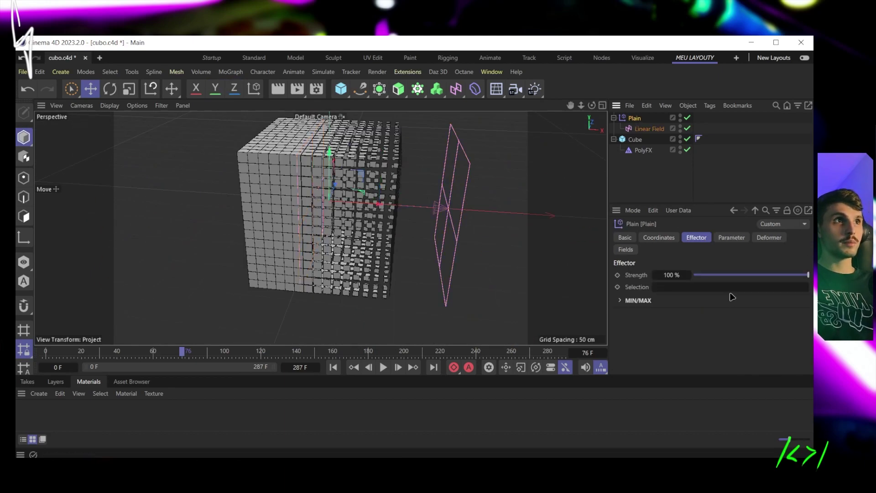
Step: Enable rotation on the Plain effector with heading 42° and pitch 11°
click(731, 238)
scroll(742, 346, down, 1)
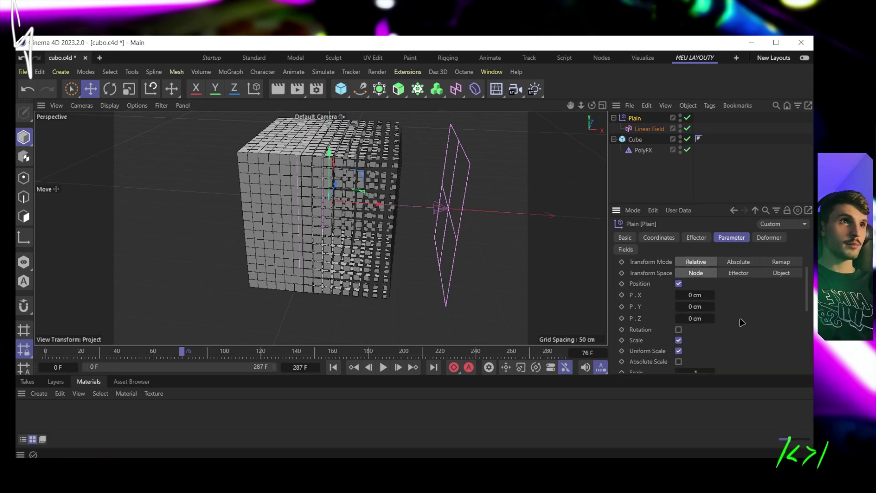
click(678, 330)
scroll(679, 332, down, 1)
drag(712, 299, 730, 299)
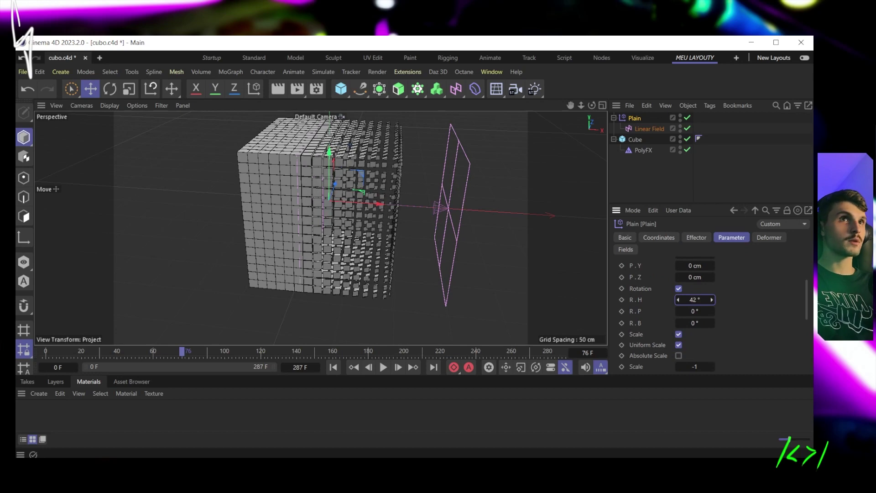
alt+drag(356, 219, 425, 248)
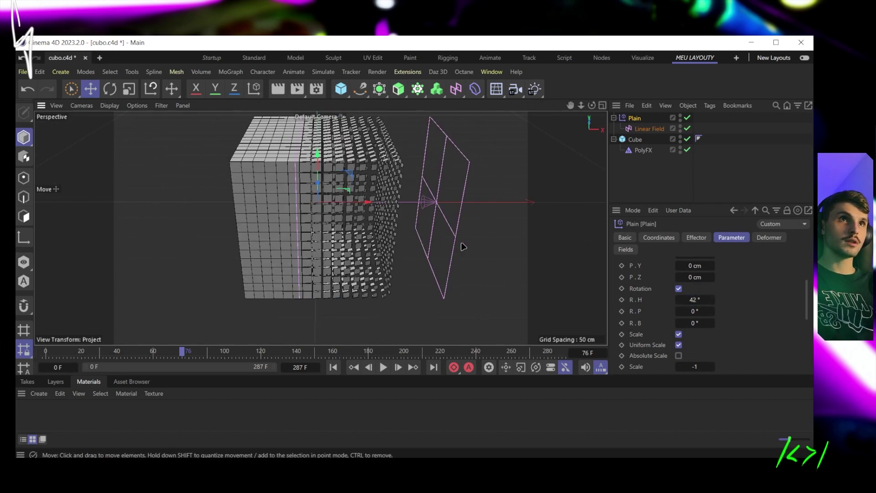
drag(697, 315, 715, 315)
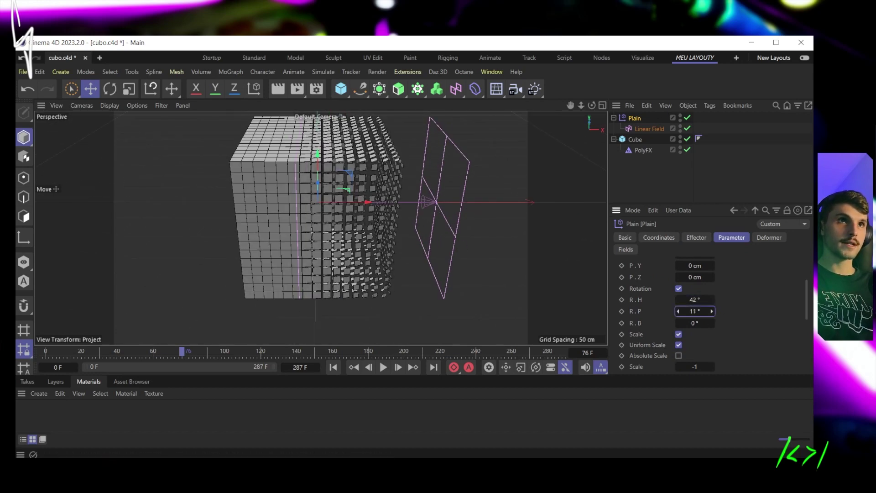
Step: Key the Linear Field's P.X so it moves far left past the cube at a later frame
drag(363, 200, 389, 219)
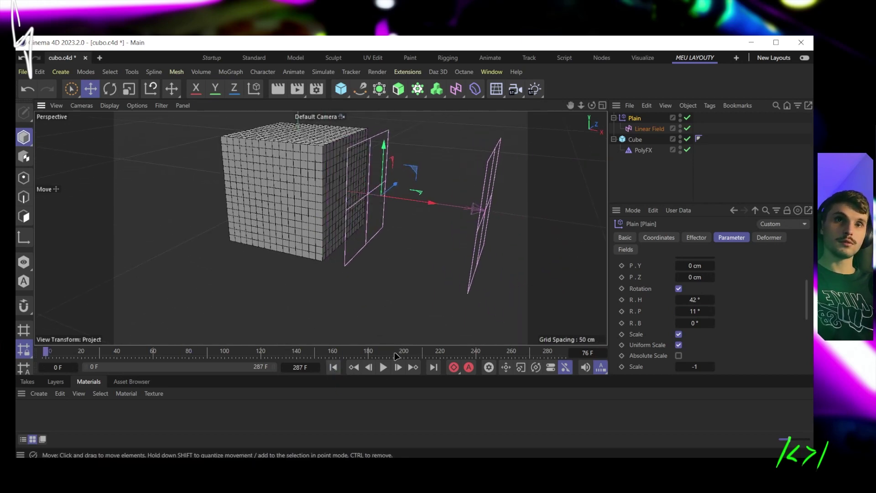
alt+drag(429, 258, 465, 254)
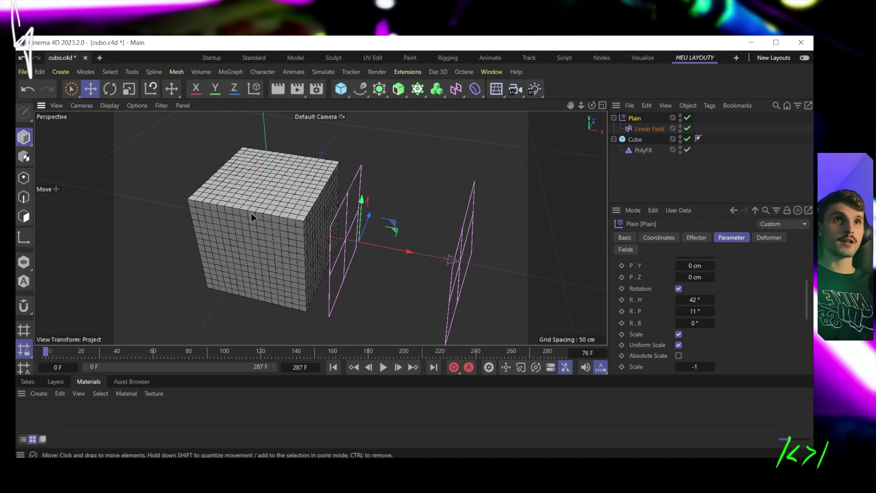
alt+drag(347, 246, 562, 232)
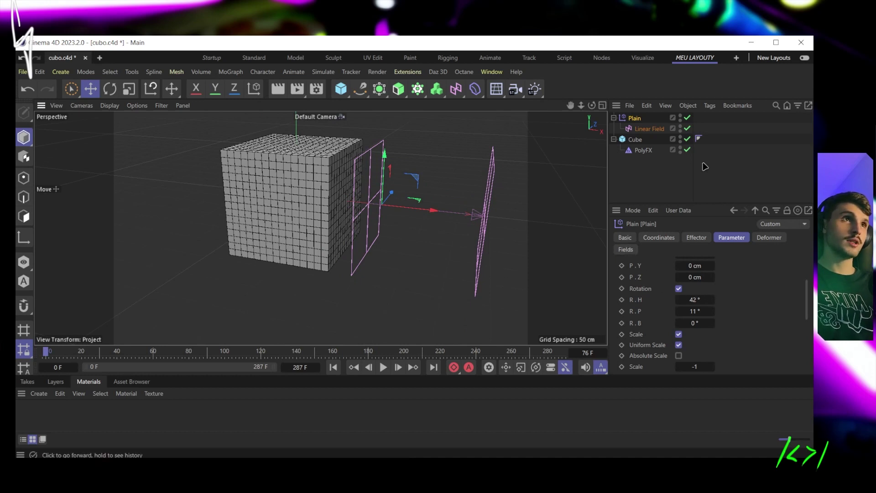
click(649, 128)
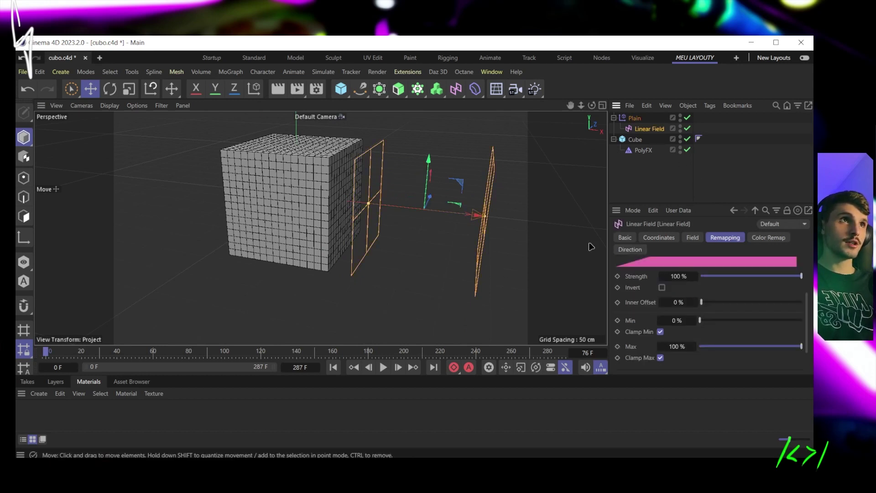
click(658, 237)
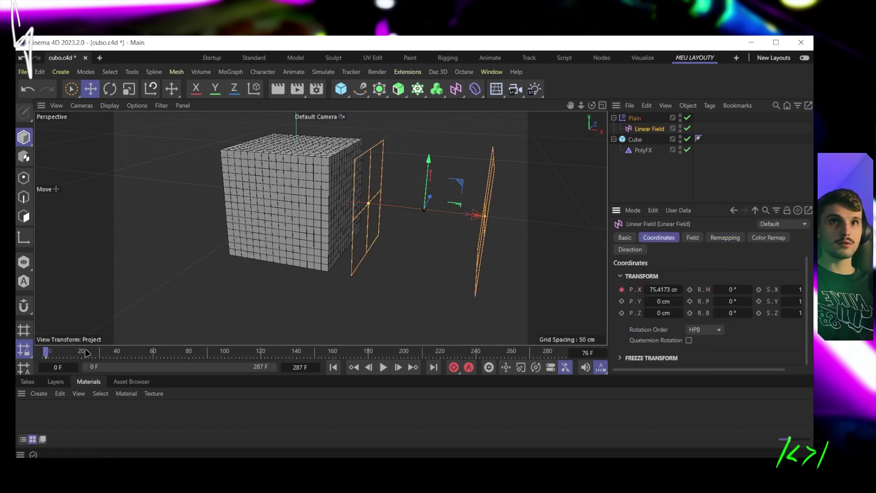
drag(85, 352, 236, 353)
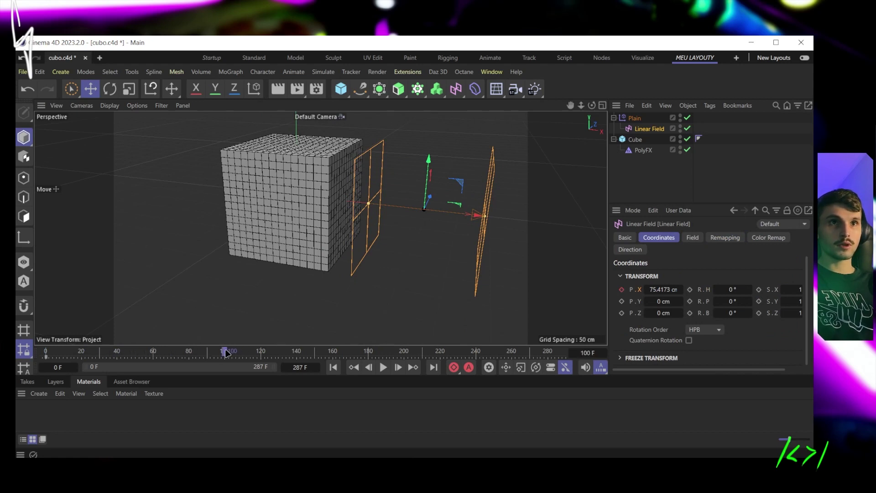
drag(475, 215, 220, 188)
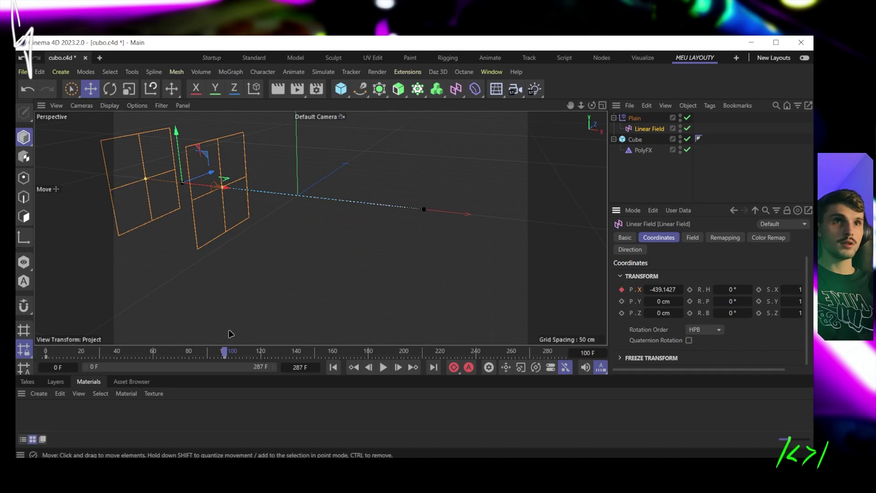
Step: Play back the field sweep from the first frame
drag(143, 352, 30, 332)
key(F8)
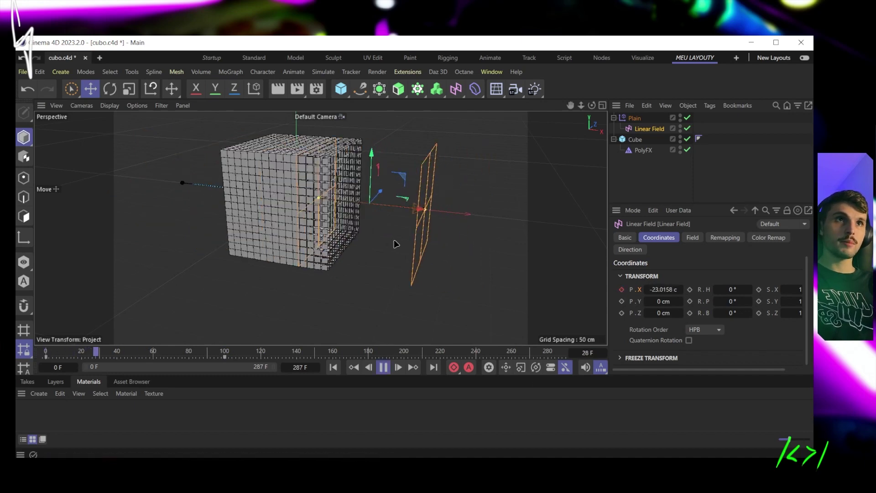
key(F8)
key(shift+f)
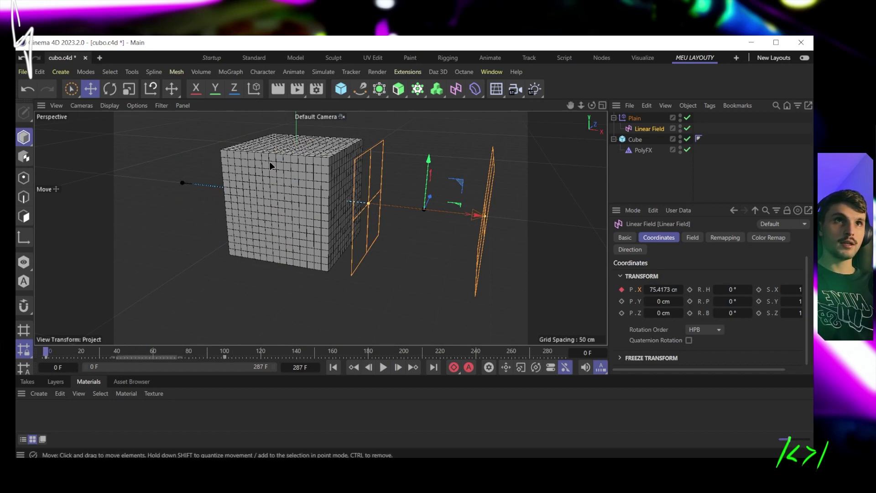
Step: Move the field's position keyframe to a later frame and preview the sweep around frame 50
click(221, 358)
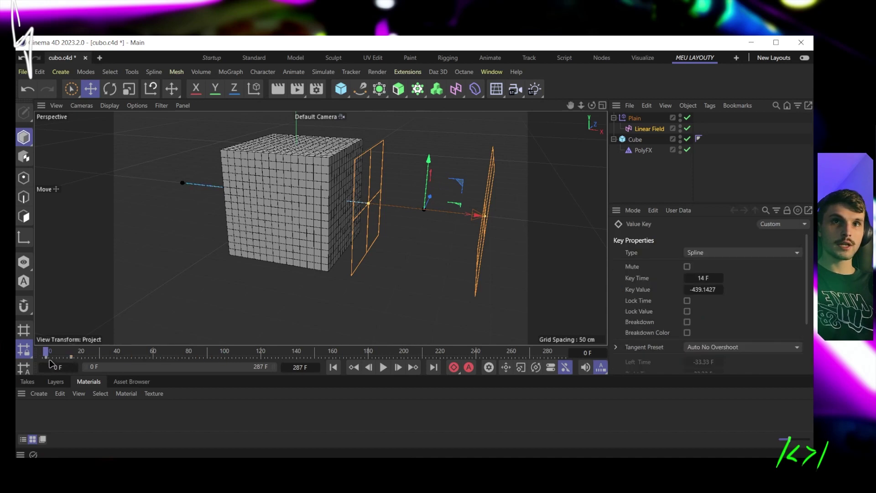
drag(47, 360, 177, 362)
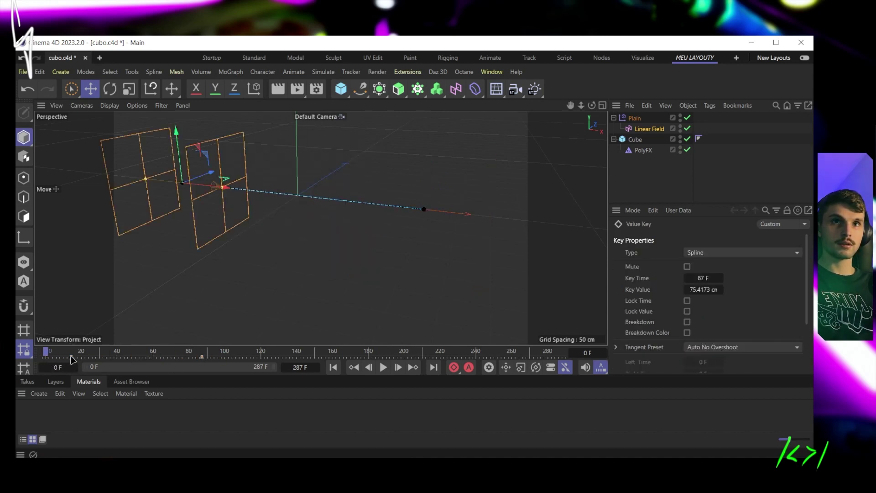
drag(72, 360, 173, 352)
key(F8)
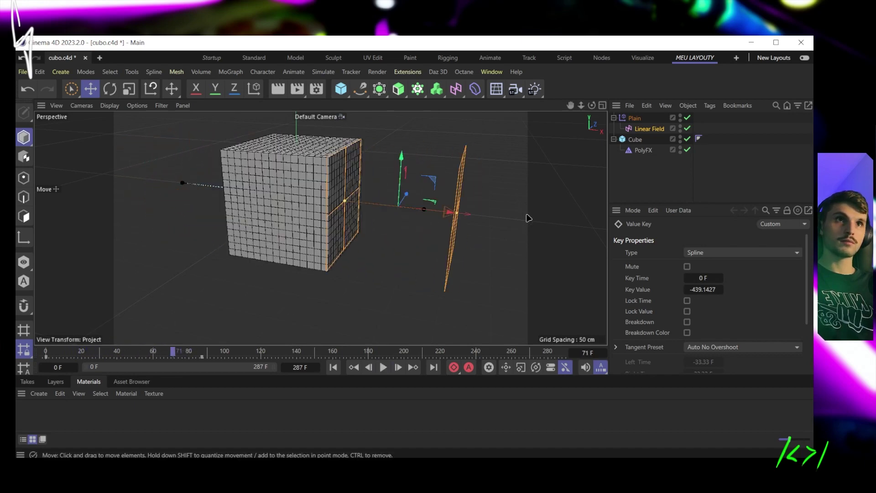
alt+drag(404, 235, 383, 212)
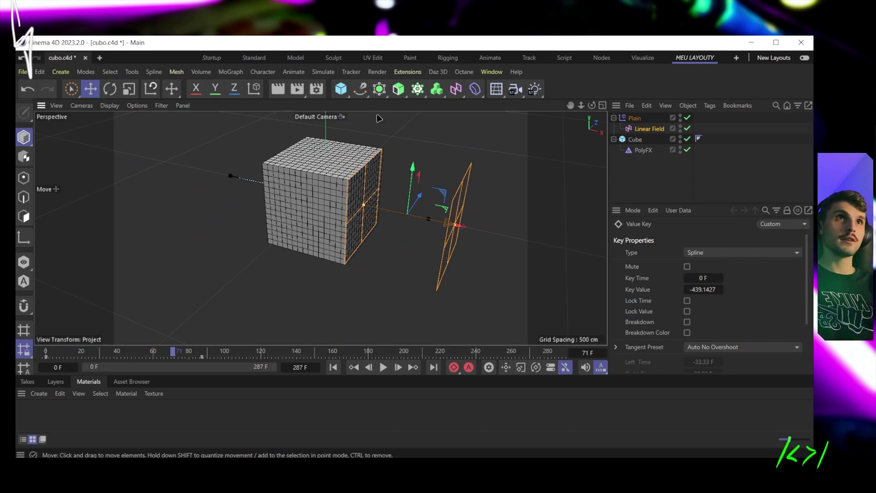
click(417, 88)
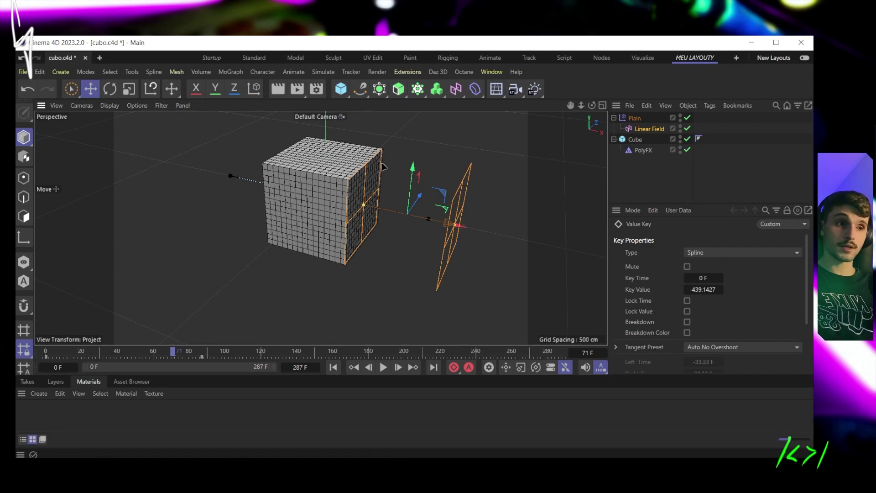
drag(175, 351, 144, 350)
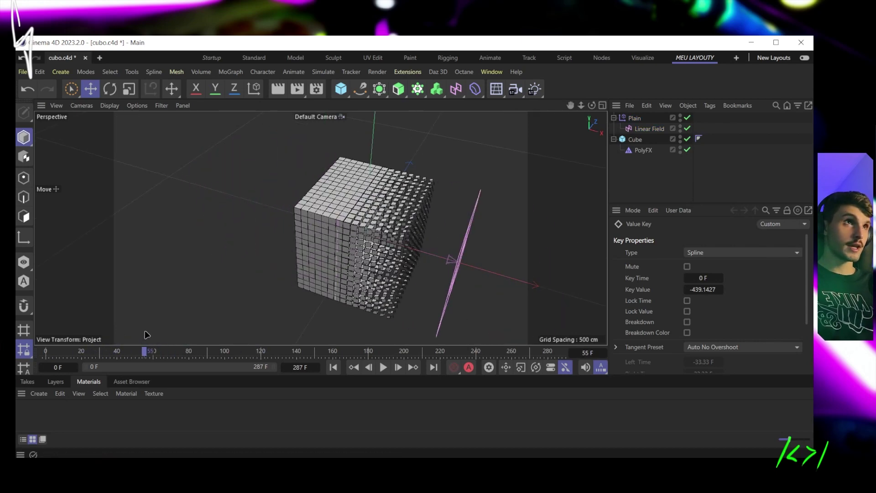
alt+drag(440, 244, 337, 191)
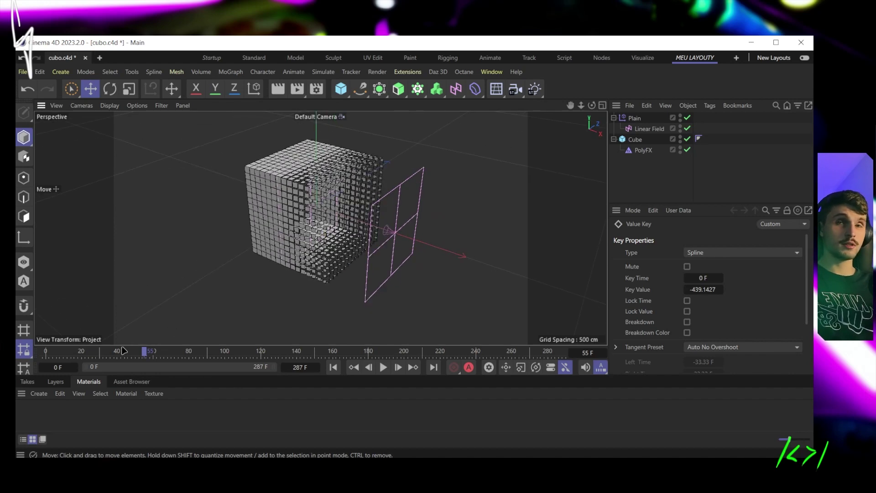
drag(123, 350, 58, 350)
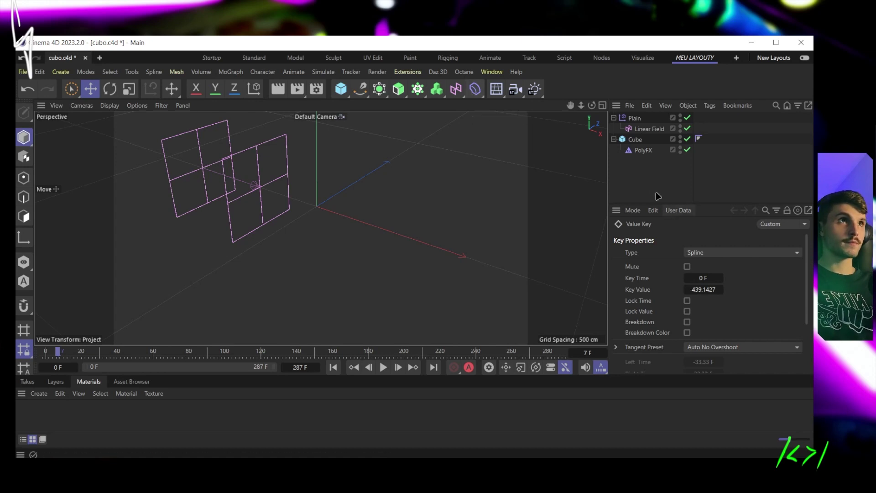
Step: Delete all four scene objects and add a fresh Cube
drag(612, 112, 662, 183)
key(Delete)
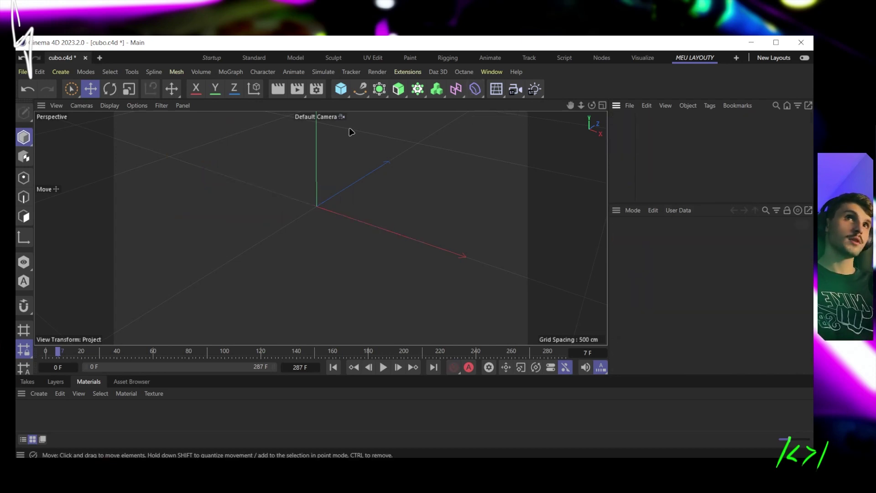
click(341, 89)
Step: Give the Cube 15 segments along X, Y and Z
click(693, 237)
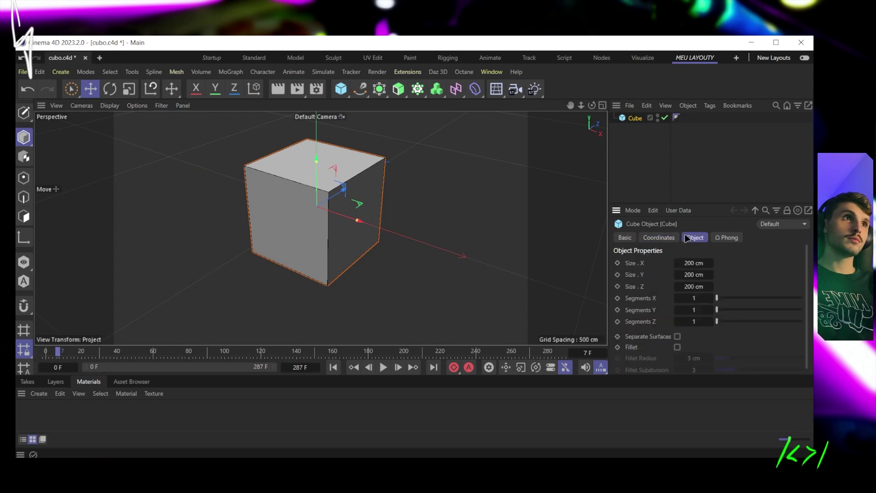
click(698, 299)
text(15)
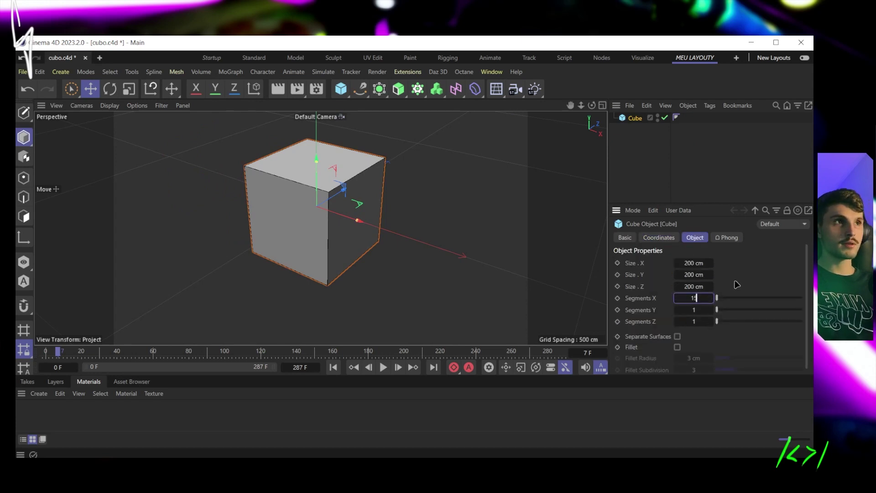
key(Tab)
text(15)
key(Tab)
text(15)
key(Return)
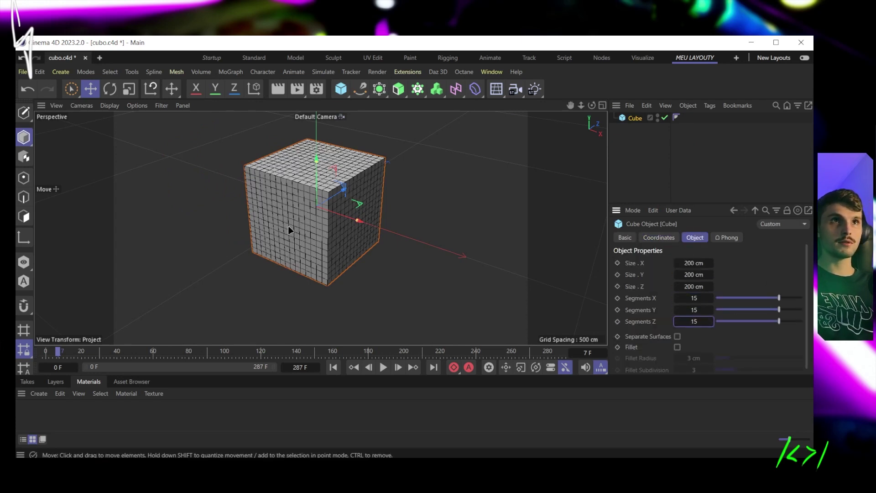
scroll(319, 233, up, 5)
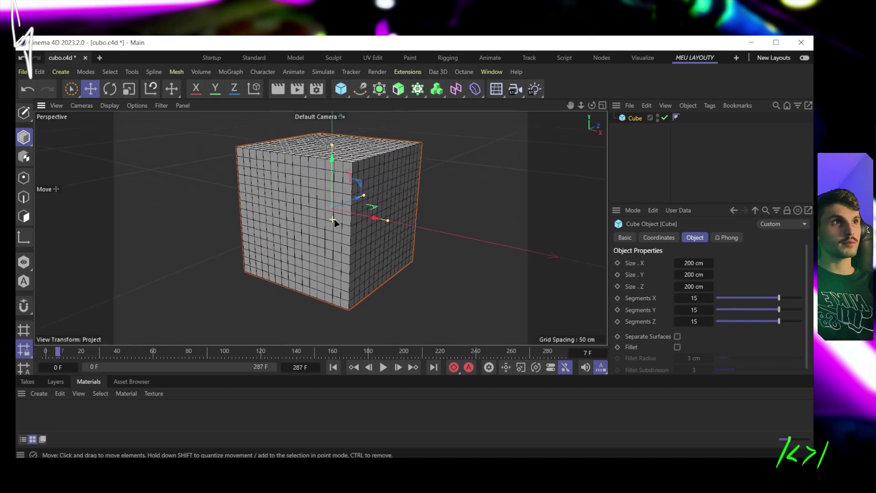
alt+drag(334, 221, 523, 207)
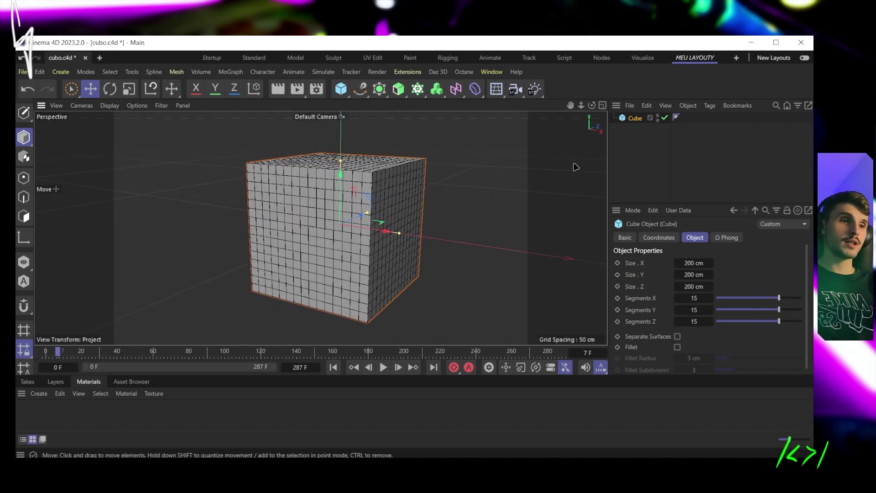
click(474, 89)
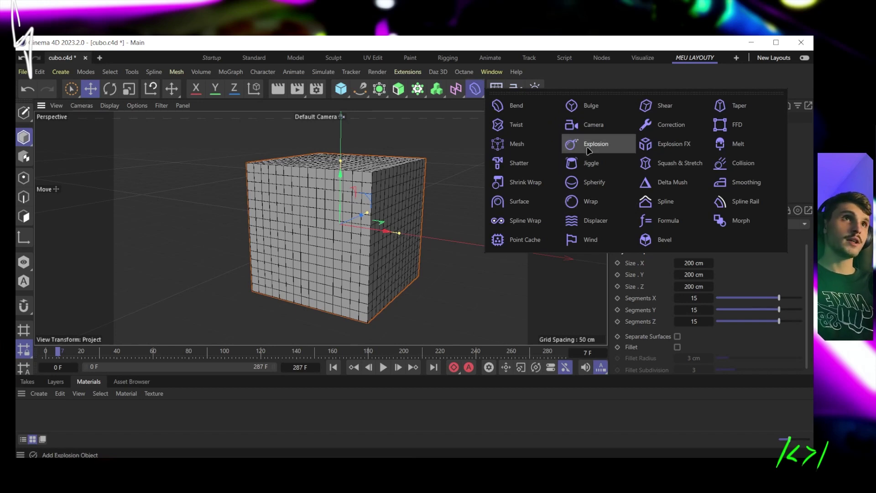
Step: Put a Bend deformer under the Cube at Strength -102° and Angle -187°, then disable it
click(502, 106)
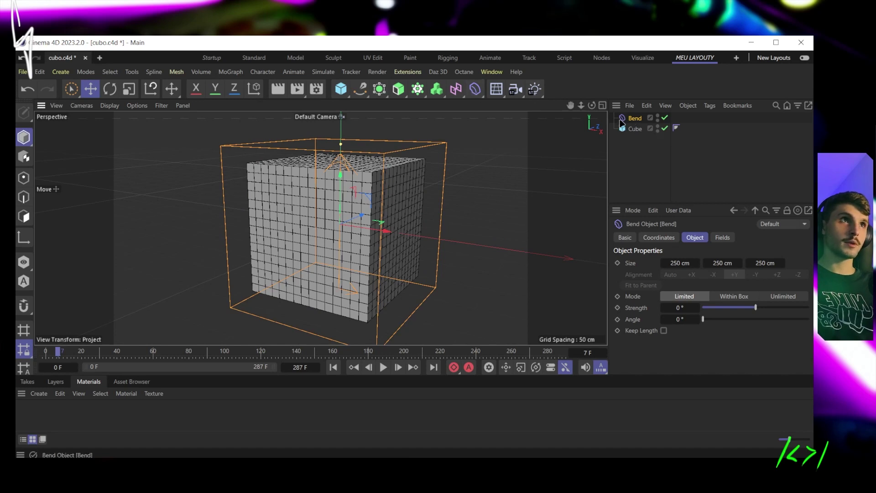
drag(634, 128, 634, 129)
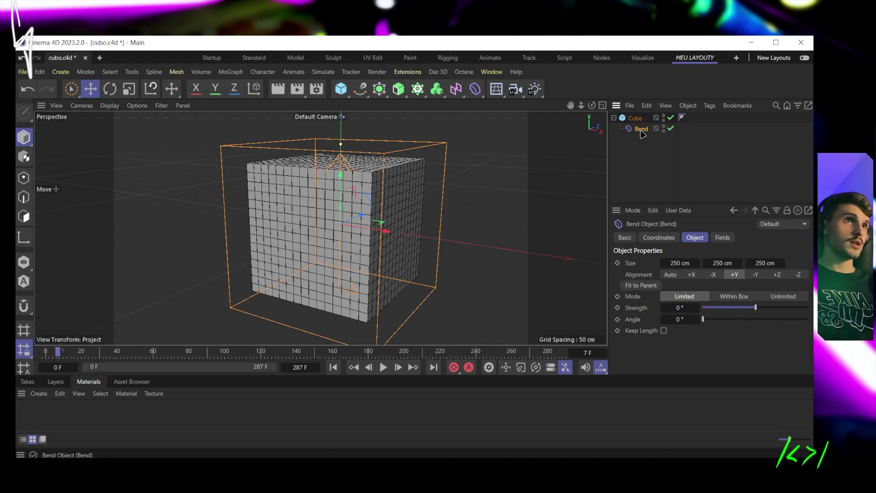
drag(679, 307, 592, 318)
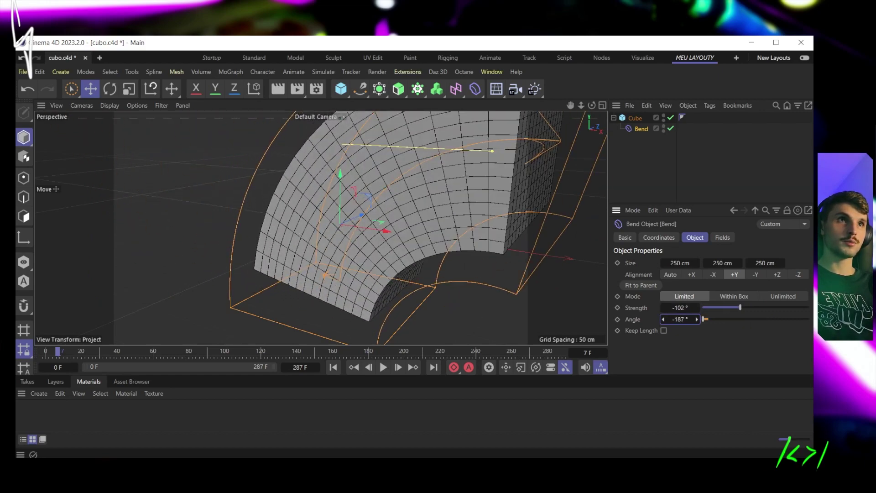
scroll(442, 204, down, 10)
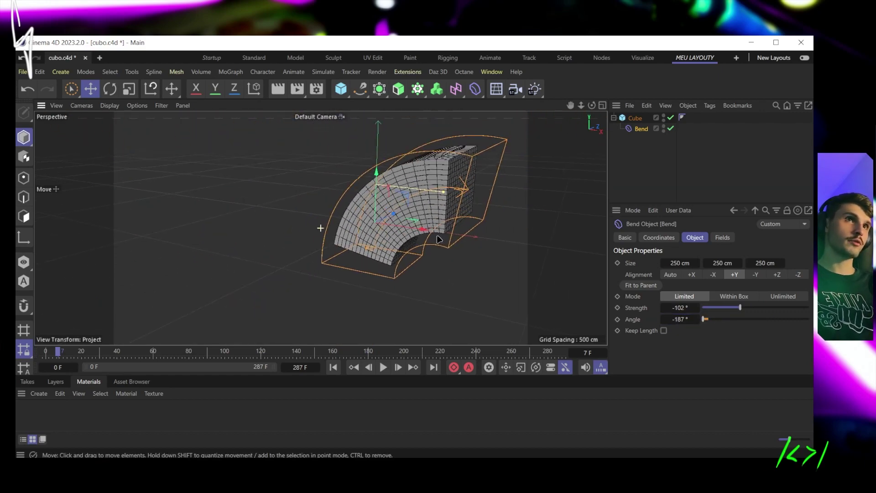
scroll(397, 237, up, 5)
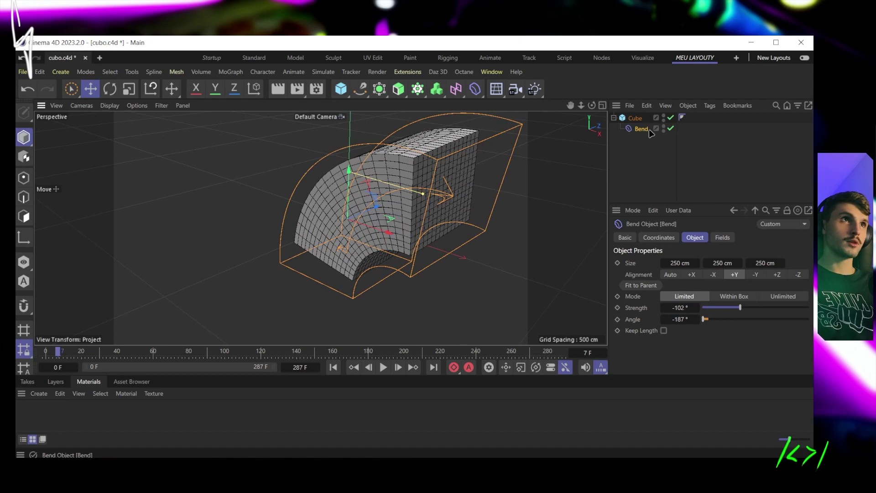
click(670, 128)
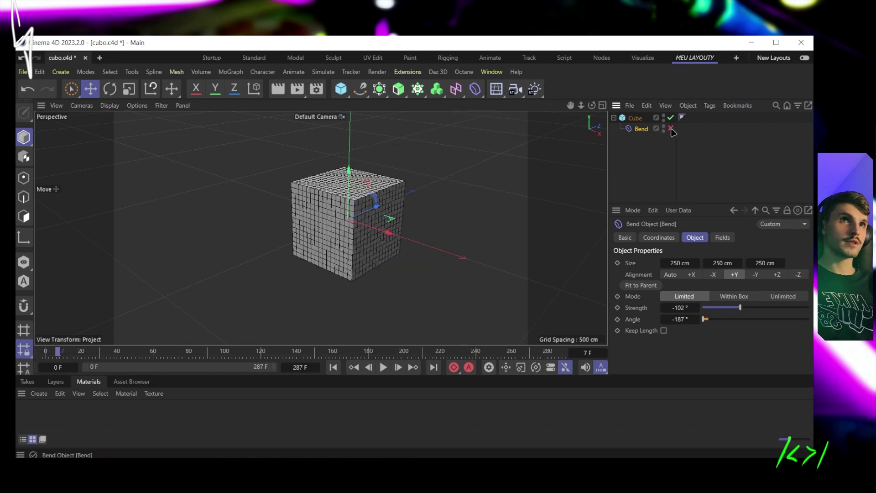
Step: Add a Twist deformer as a child of the Cube and set its angle to 110°
click(472, 95)
click(513, 124)
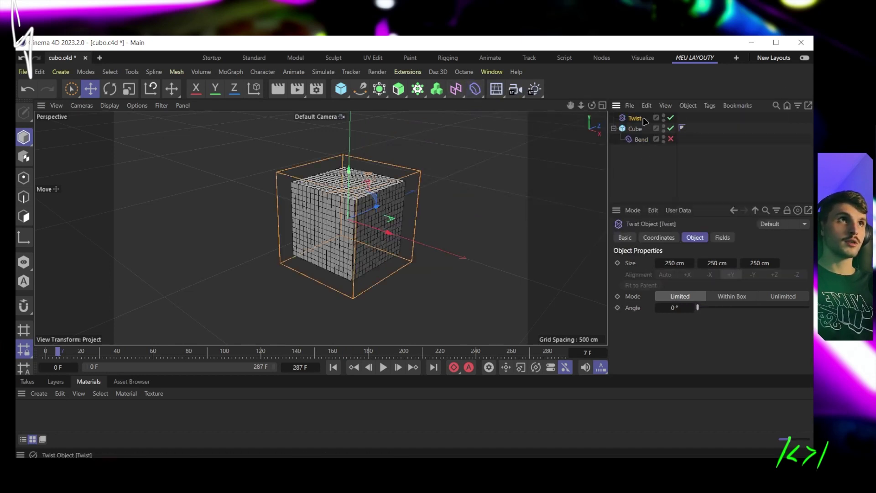
drag(639, 128, 637, 127)
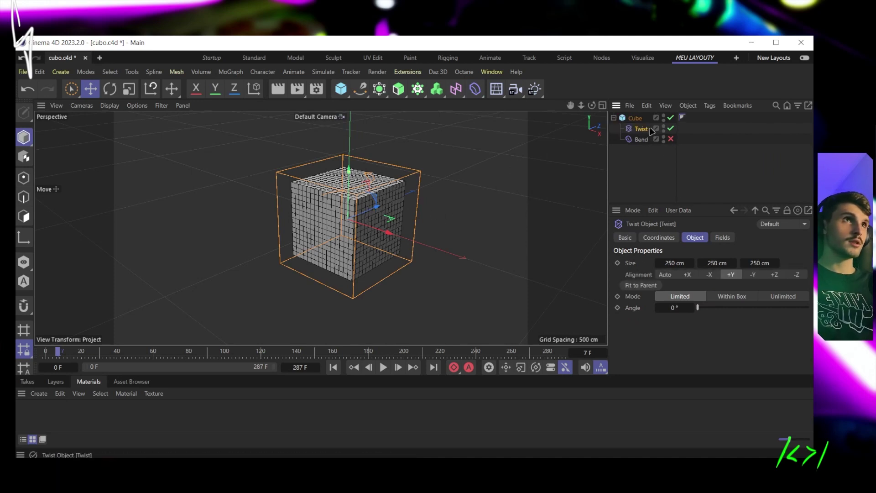
drag(697, 308, 730, 308)
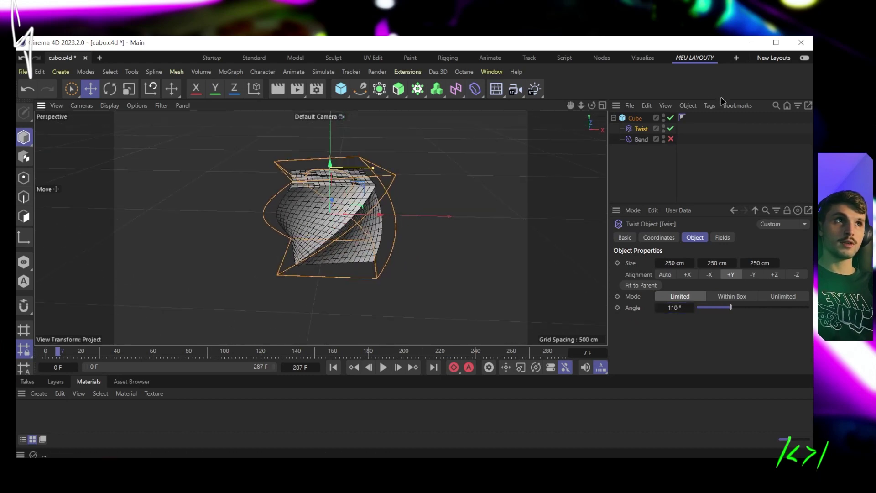
Step: Re-enable the Bend deformer and orbit to inspect the bent, twisted cube
click(670, 139)
alt+drag(478, 150, 292, 266)
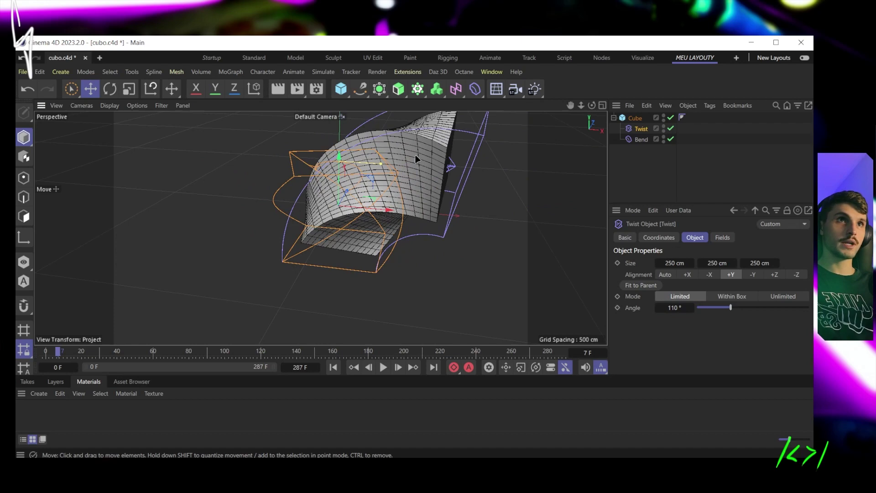
alt+drag(416, 159, 361, 213)
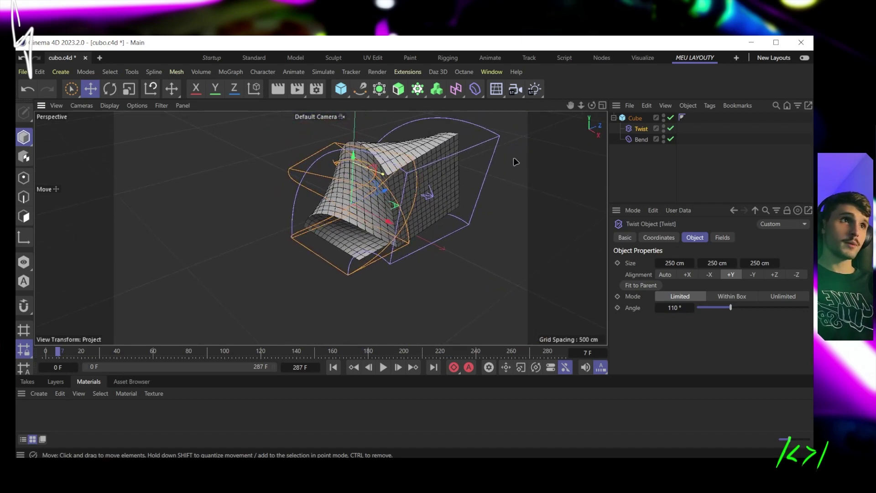
alt+drag(429, 146, 411, 165)
Step: Bring up the Twist deformer's Fields settings
click(475, 89)
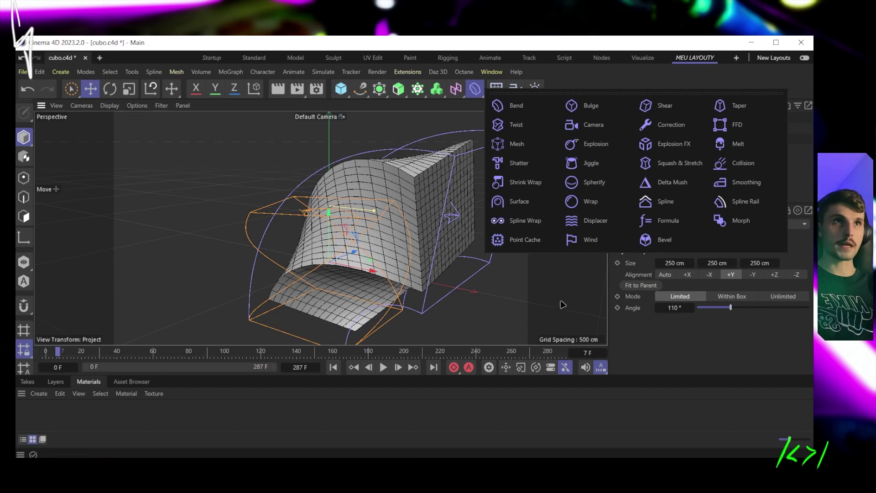
click(530, 284)
alt+drag(405, 201, 406, 222)
scroll(406, 208, down, 2)
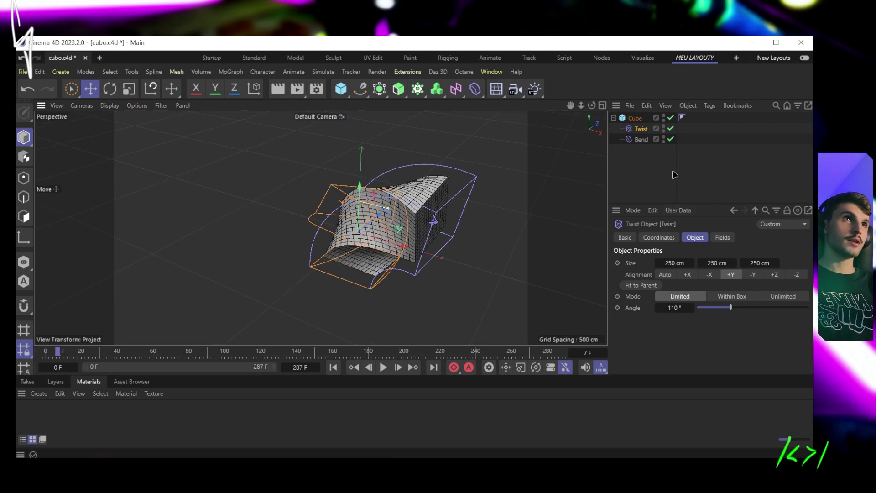
click(723, 238)
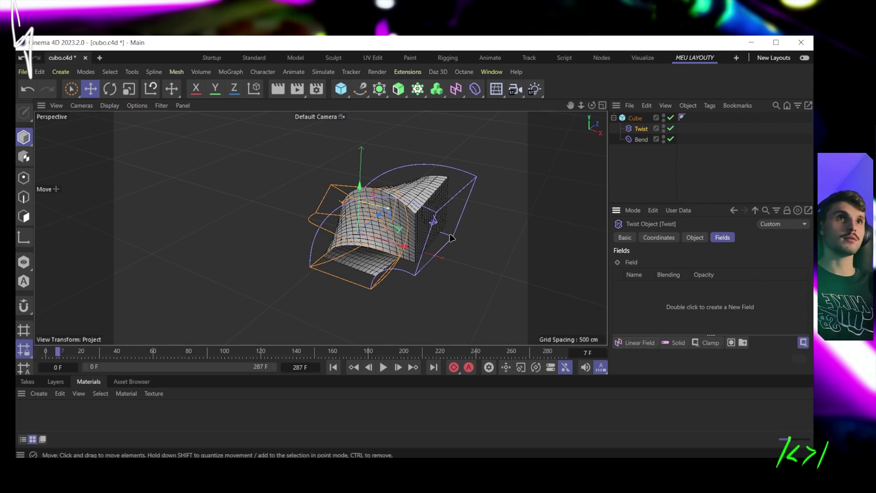
Step: Add a Linear Field to the Twist and slide it along X to vary the twist
alt+drag(450, 235, 484, 226)
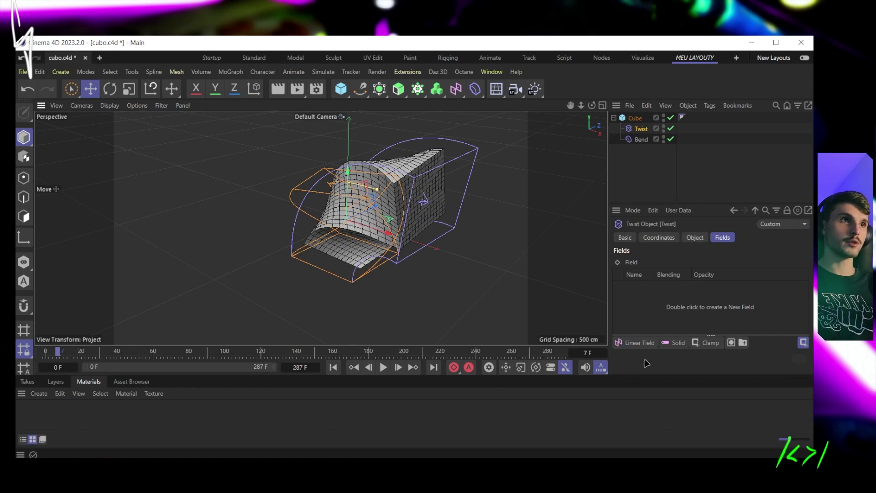
click(638, 342)
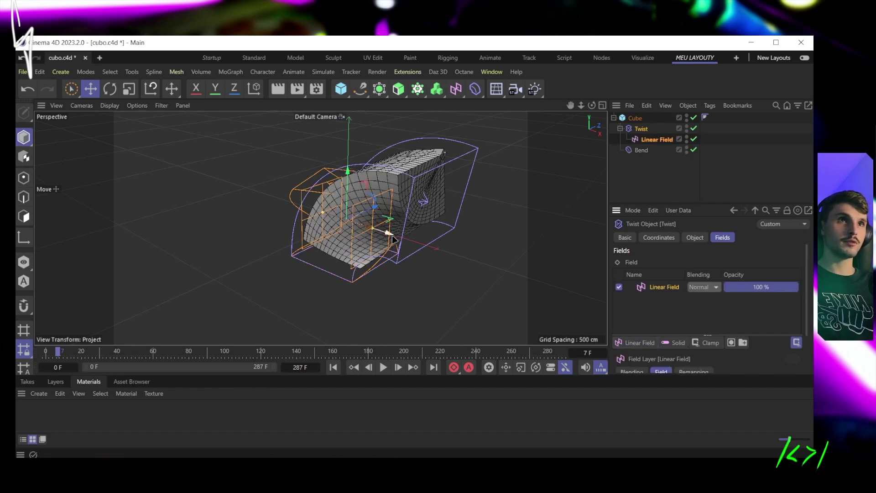
drag(392, 238, 386, 218)
key(ctrl+z)
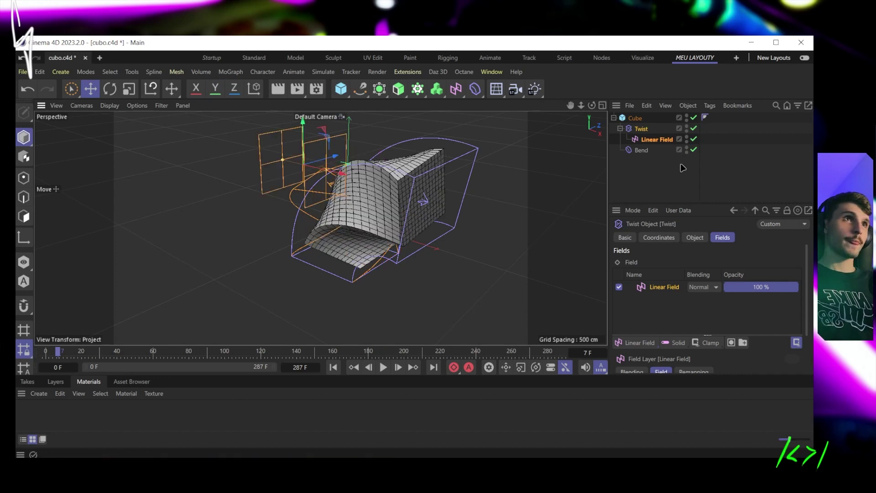
Step: Select all four objects with Ctrl+A and delete them
key(ctrl+a)
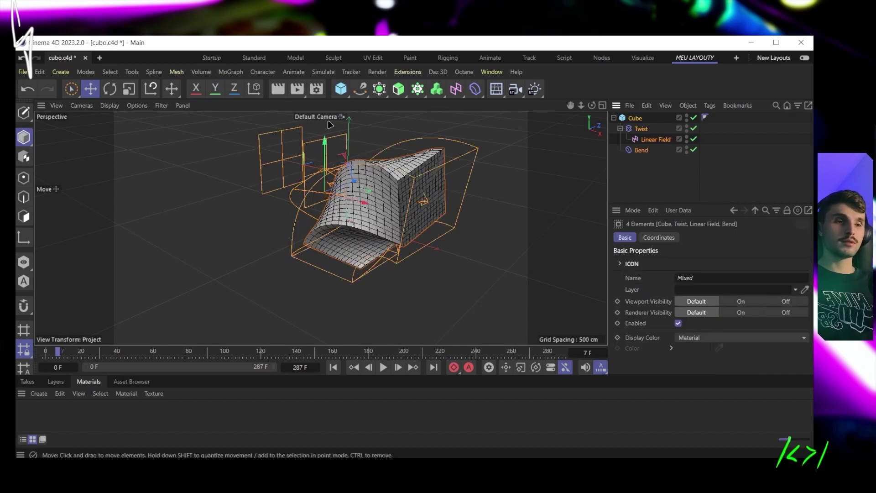
alt+drag(442, 212, 449, 236)
key(Delete)
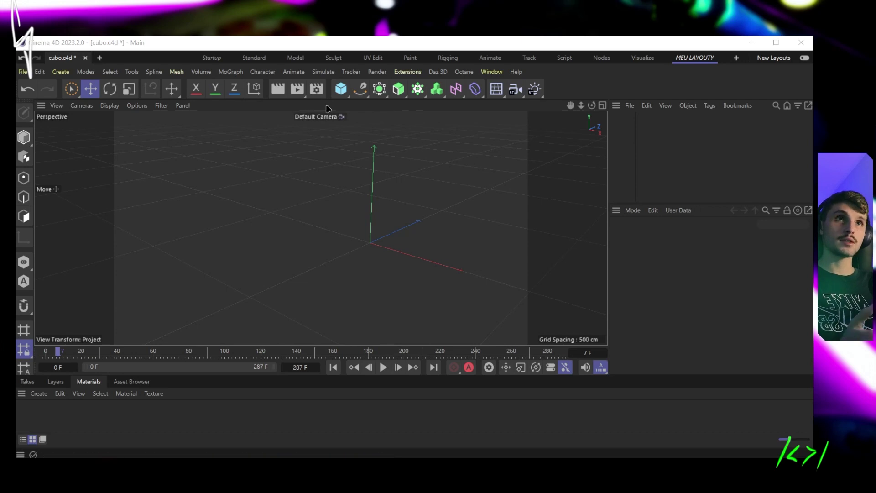
Step: Add a Motion Tracker object from the Tracker menu
click(352, 73)
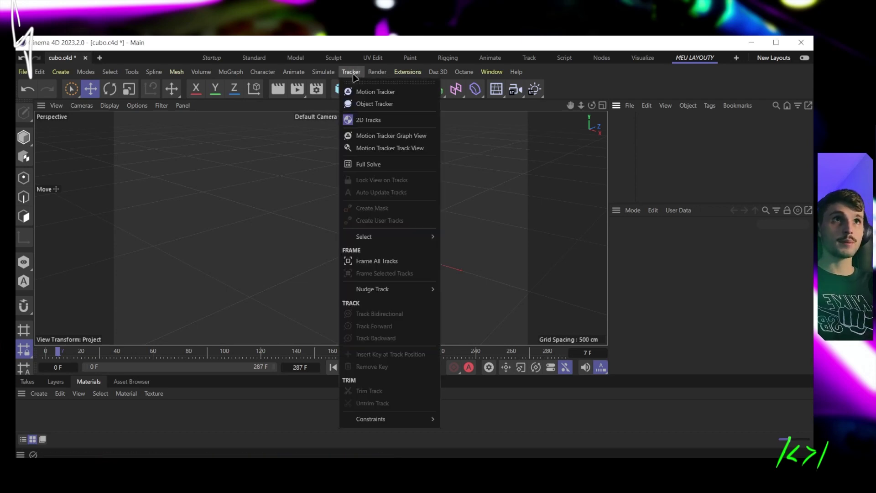
click(370, 90)
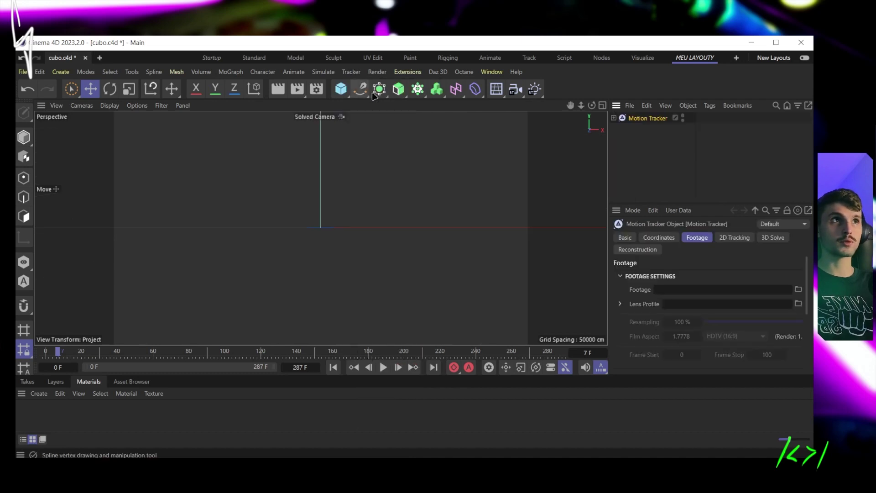
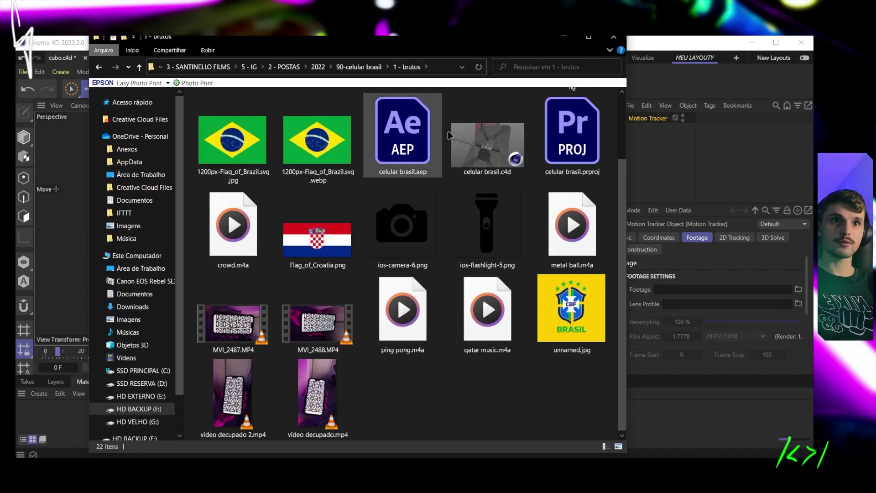
Step: Drag the '1 - brutos' File Explorer window off screen to uncover Cinema 4D
drag(401, 43, 402, 492)
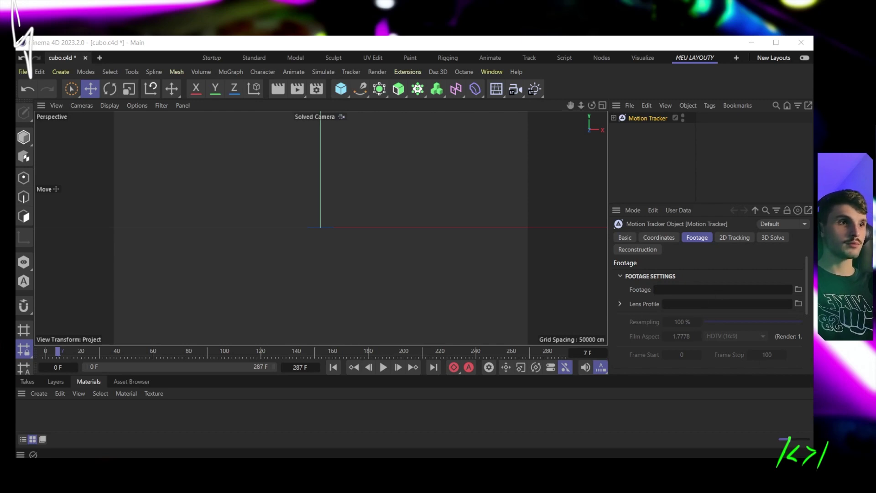
Step: Load 'video decupado 2.mp4' from the '1 - brutos' folder as the Motion Tracker footage
click(798, 289)
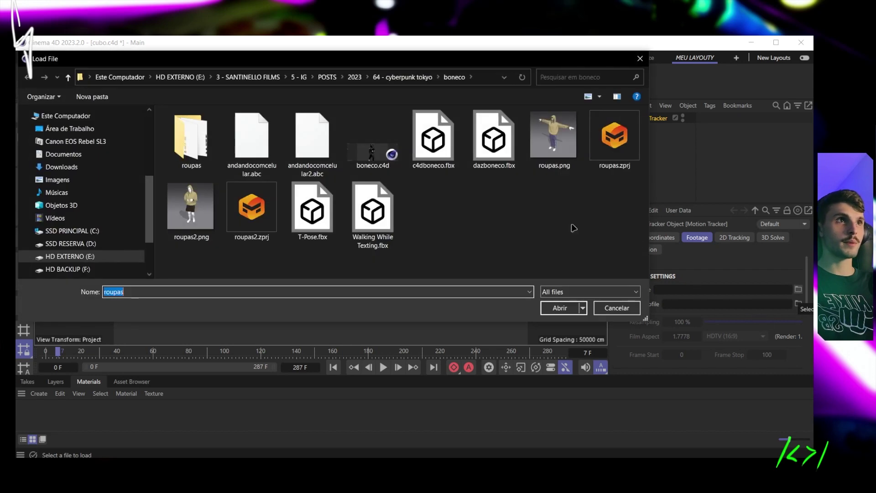
click(484, 78)
text(F:\3 - SANTINELLO FILMS\5 - IG\2 - POSTAS\2022\90-celular brasil\1 - brutos)
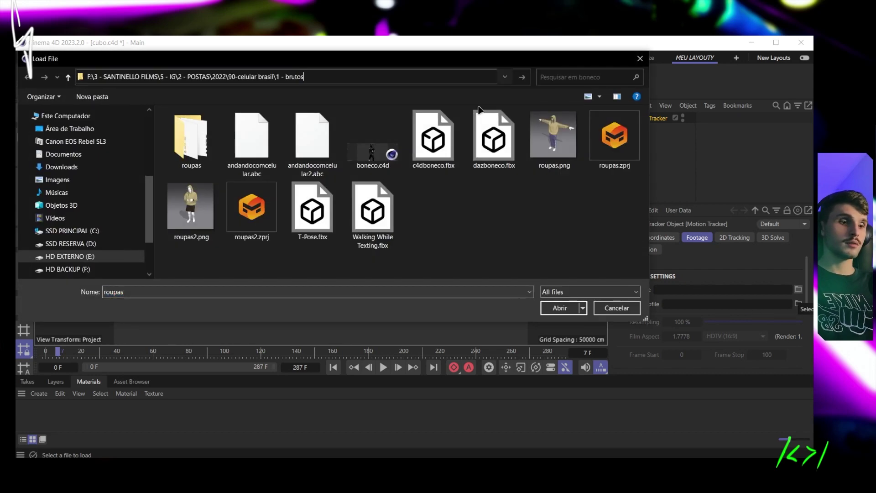
key(Return)
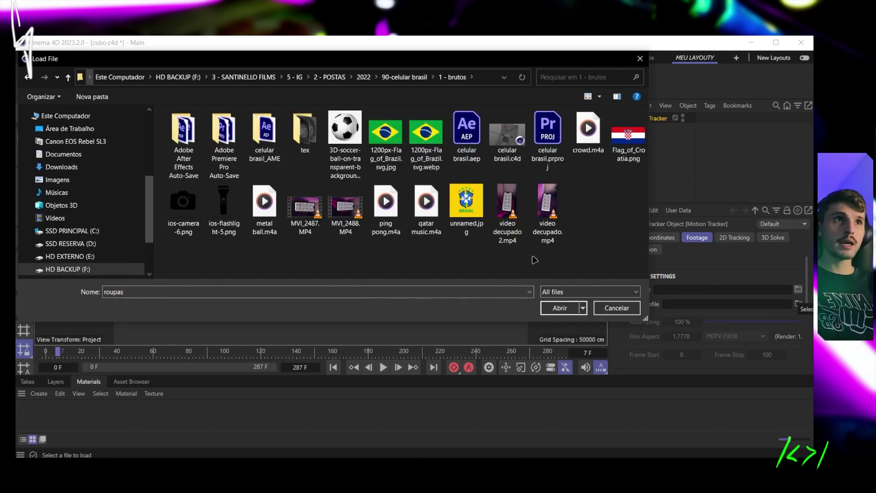
double_click(513, 213)
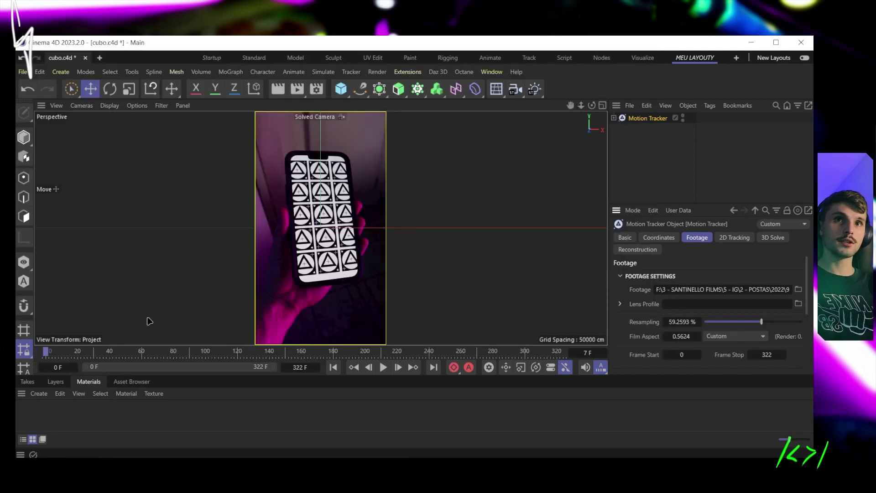
Step: Scrub through the footage, return to the first frame, and bring up the 2D Tracking settings
drag(97, 354, 323, 356)
click(250, 354)
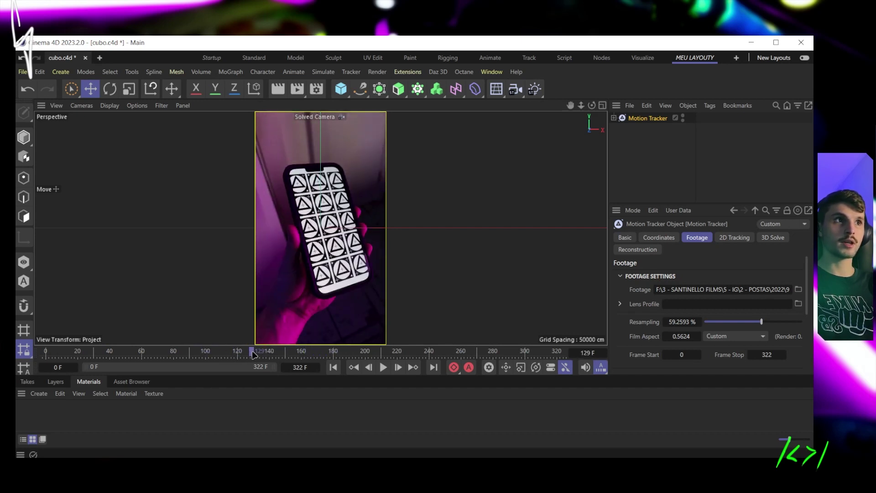
drag(197, 355, 94, 355)
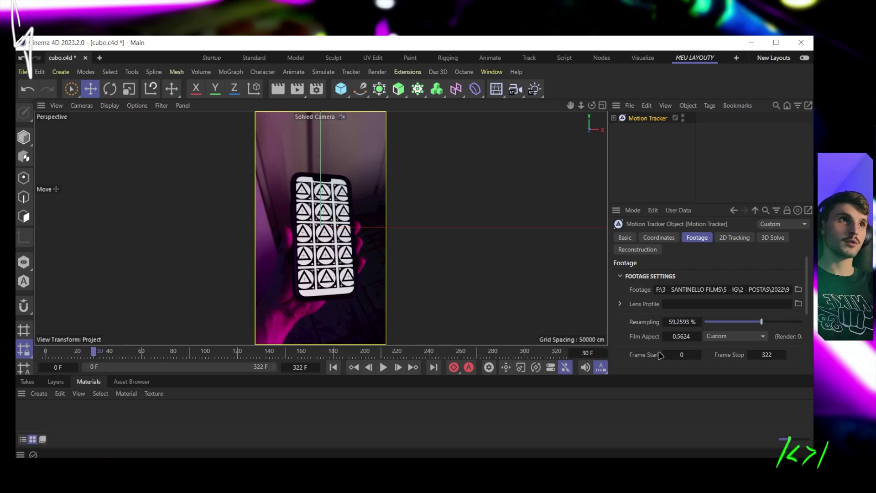
scroll(700, 339, down, 5)
scroll(708, 313, up, 5)
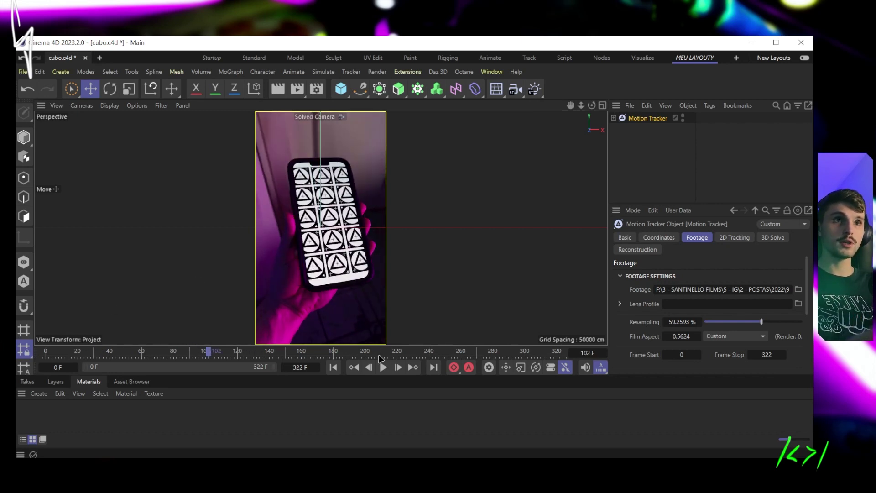
click(334, 367)
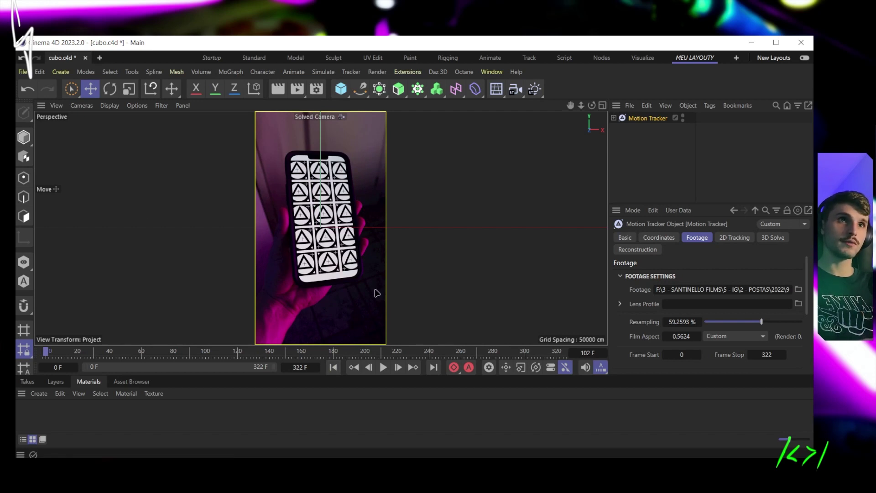
click(731, 241)
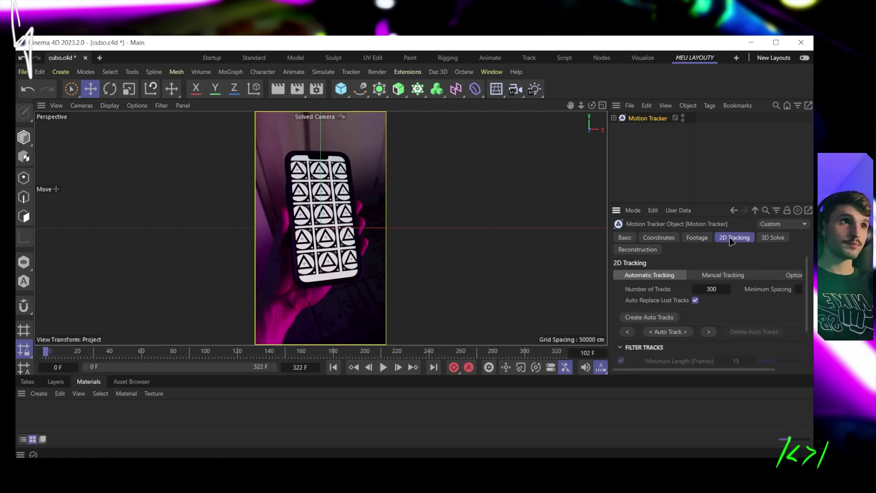
Step: Create auto tracks, track them through all frames, and scrub the clip to review them
click(672, 320)
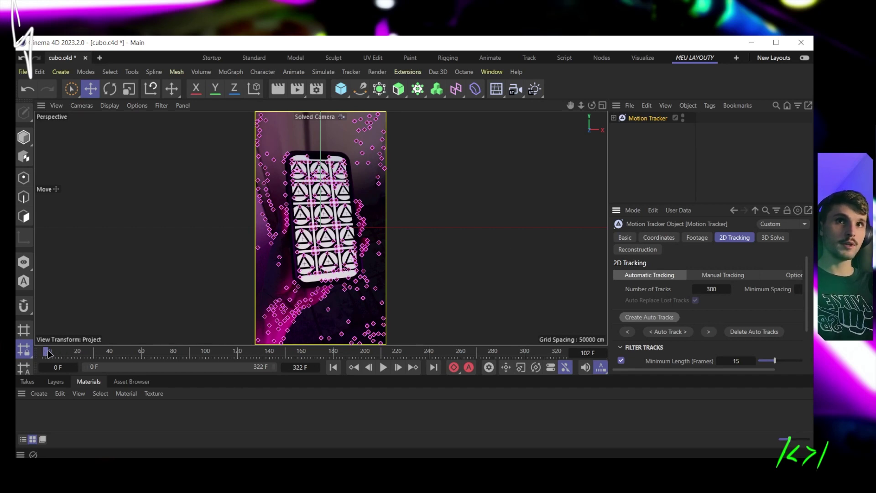
mouse_move(51, 353)
mouse_down()
mouse_move(64, 353)
mouse_move(44, 353)
mouse_up()
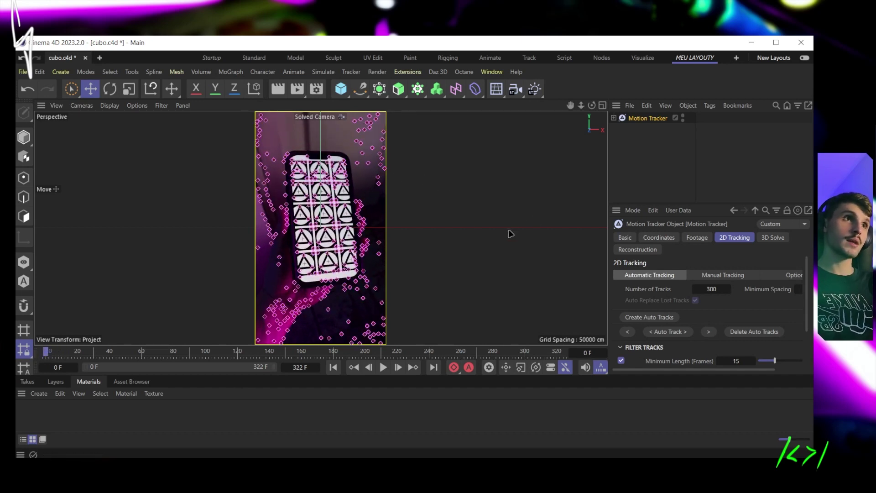
click(675, 335)
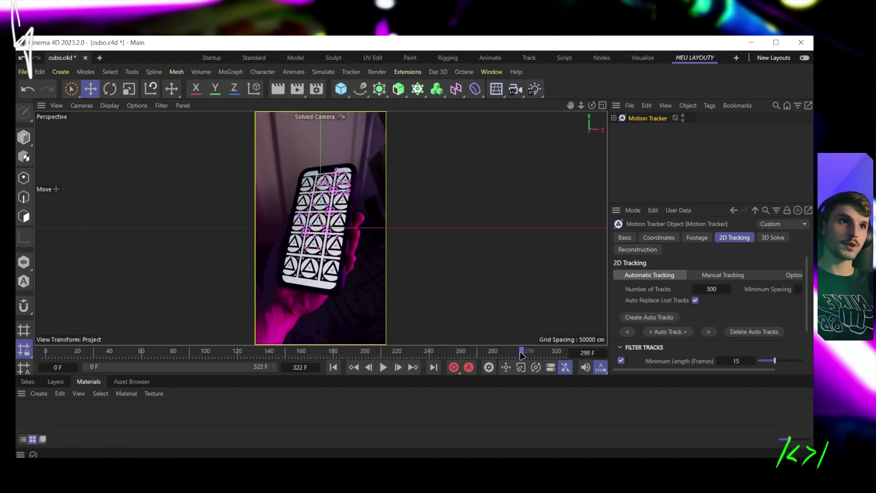
drag(521, 355, 200, 354)
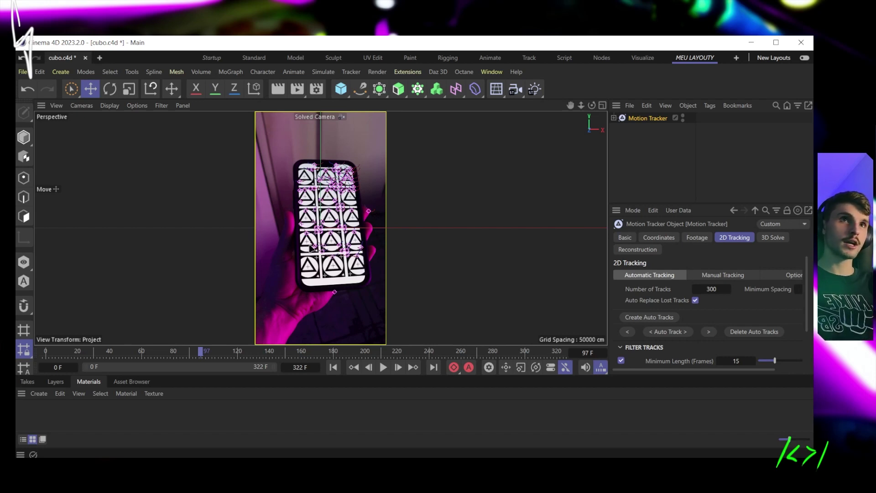
drag(200, 351, 46, 351)
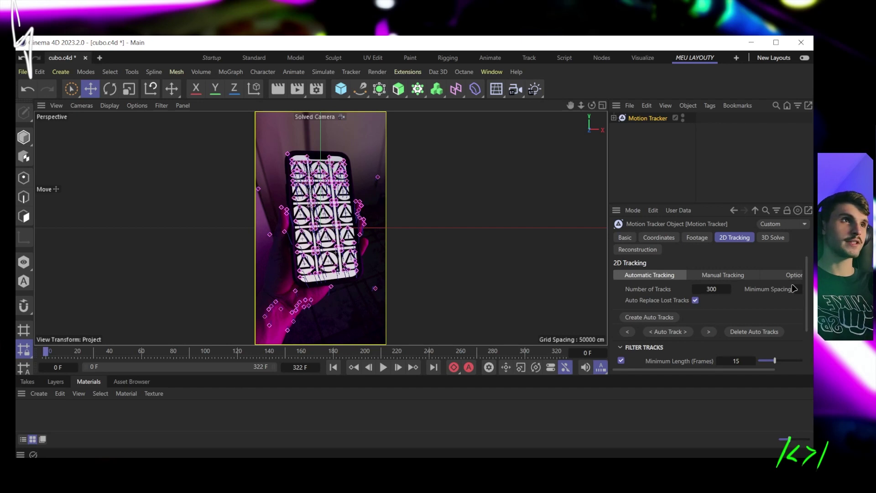
click(766, 241)
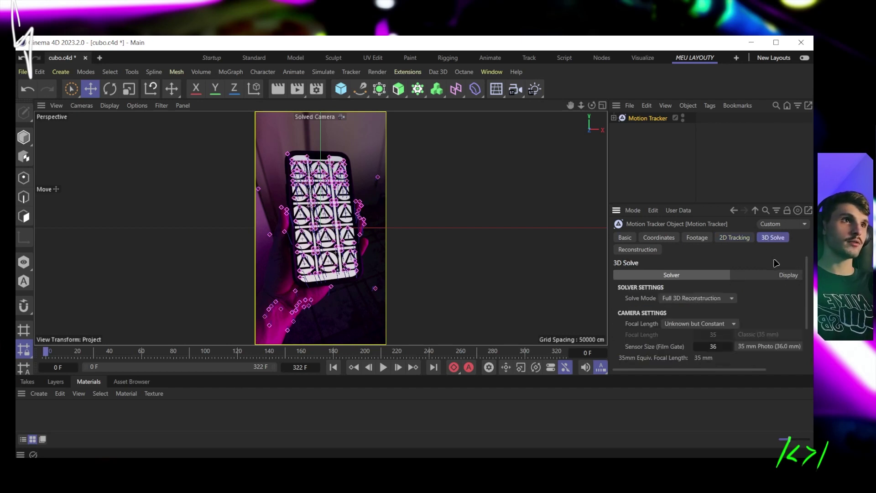
Step: Run the 3D Solver and expand Motion Tracker to reveal Solved Camera and Auto Features
scroll(761, 310, down, 2)
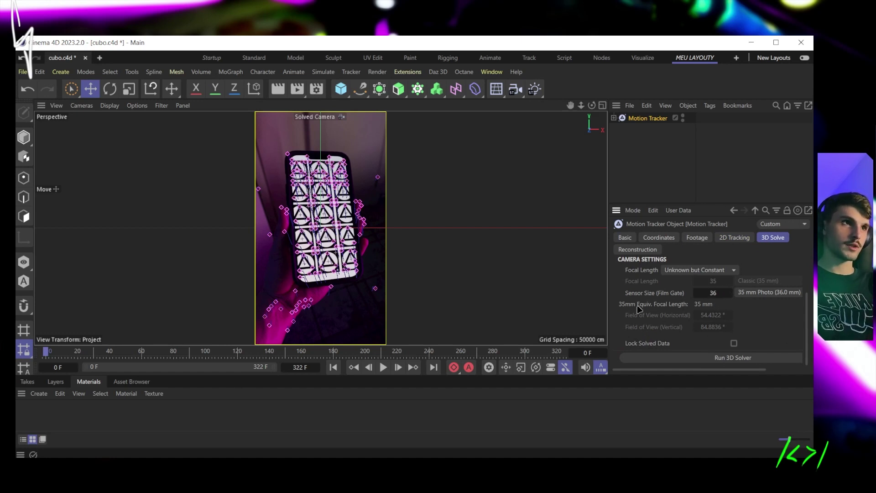
click(735, 359)
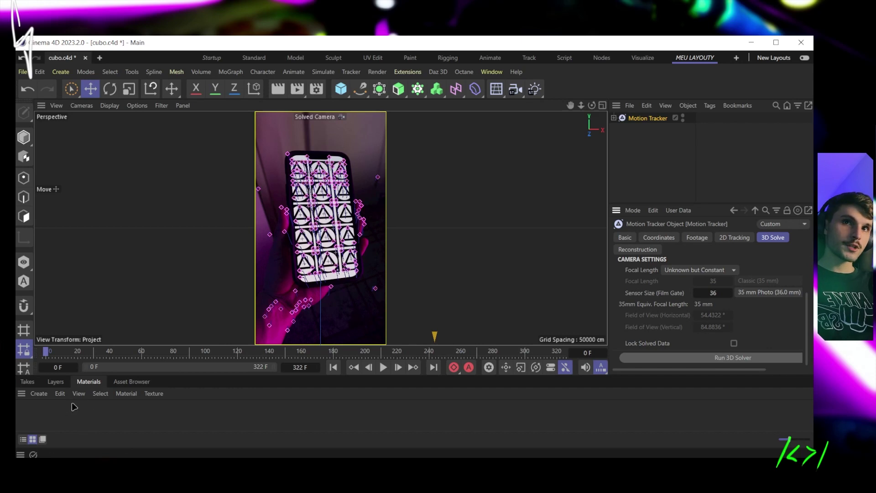
drag(69, 354, 45, 354)
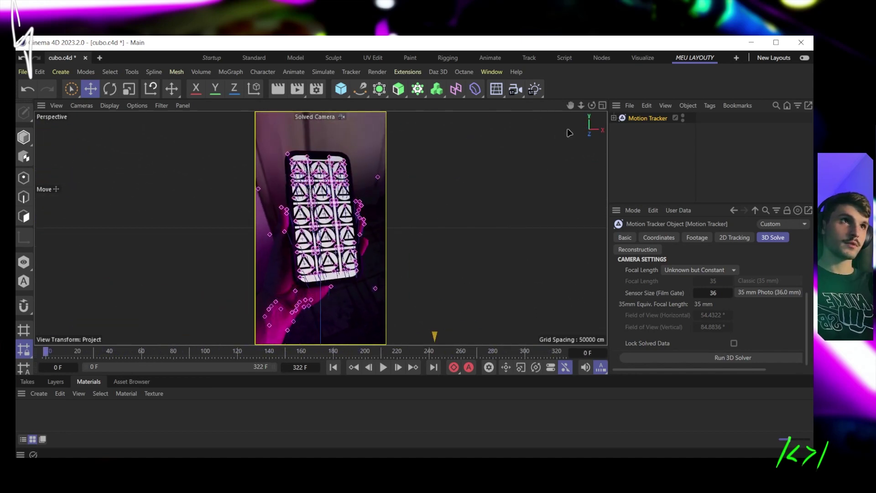
click(613, 117)
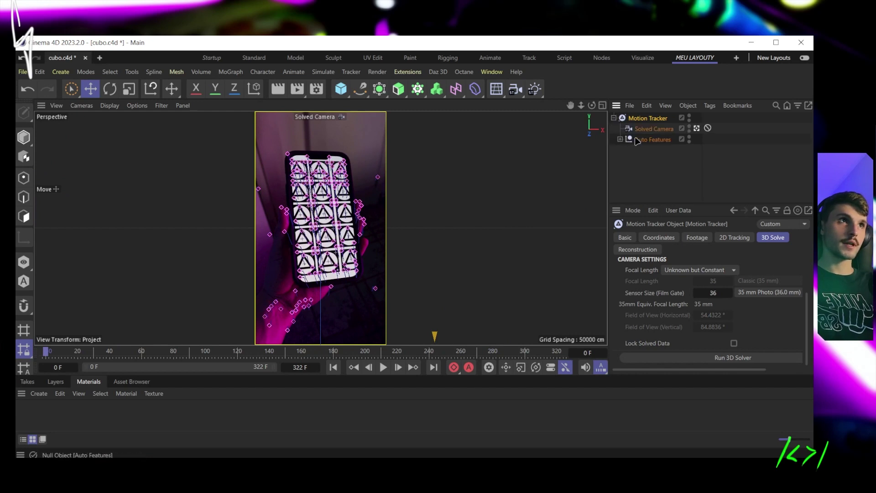
click(697, 128)
click(319, 227)
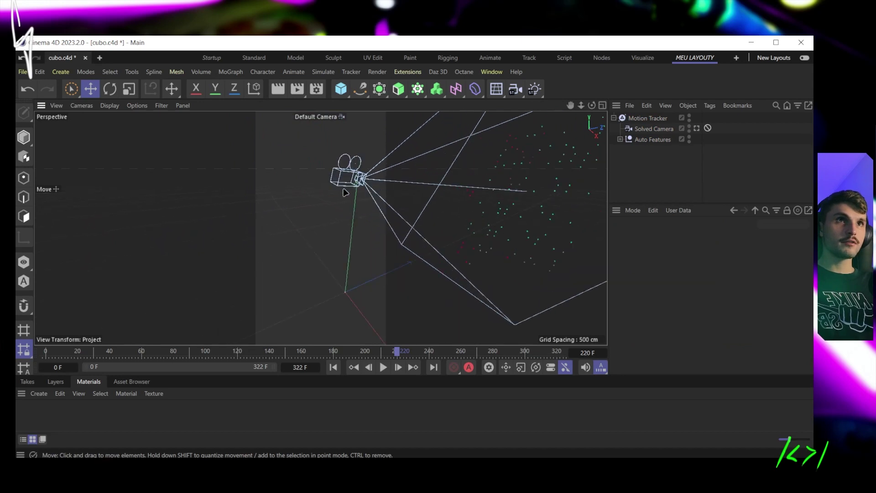
alt+drag(344, 193, 302, 221)
drag(61, 355, 167, 355)
alt+drag(407, 267, 281, 319)
drag(216, 351, 261, 351)
alt+drag(439, 186, 414, 182)
scroll(415, 183, down, 5)
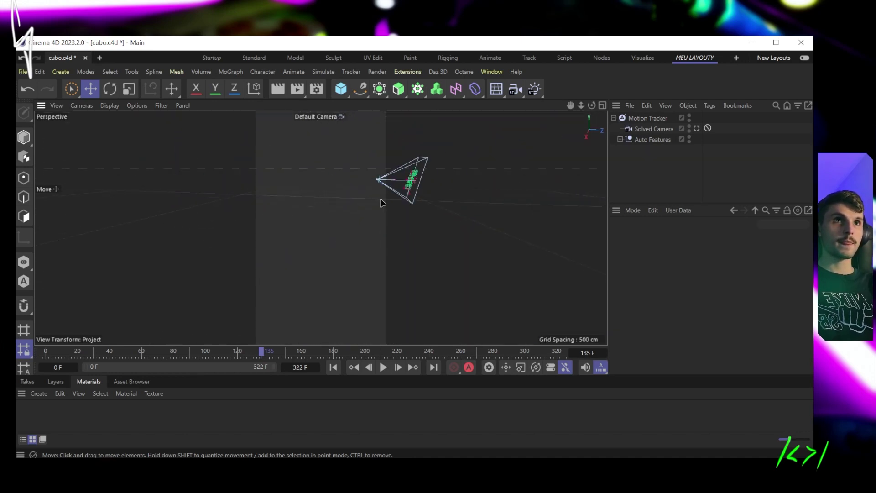
scroll(373, 247, up, 4)
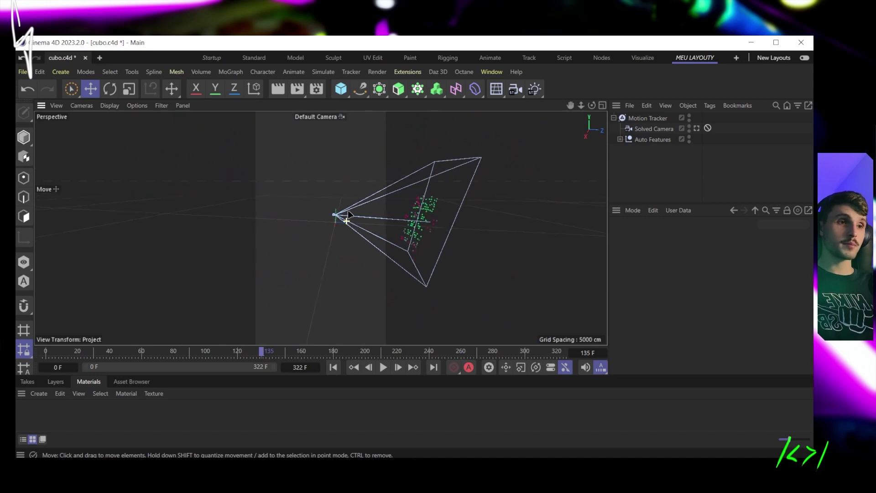
scroll(393, 259, up, 5)
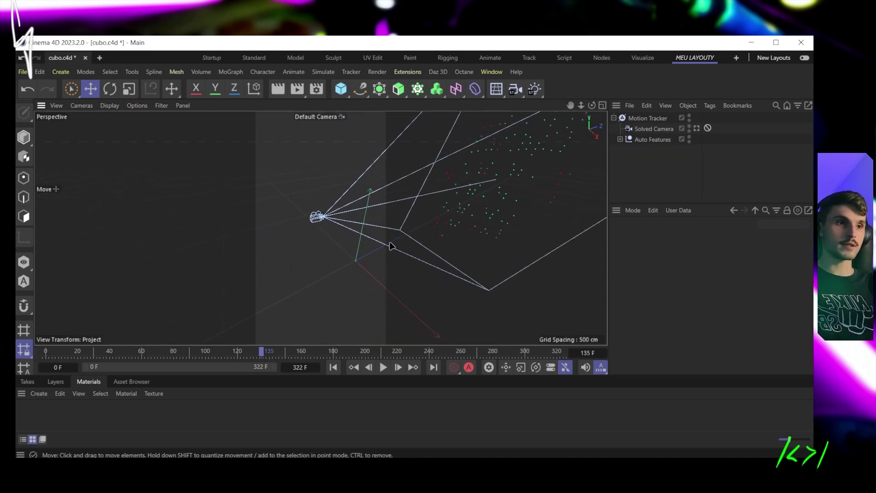
alt+drag(390, 246, 303, 233)
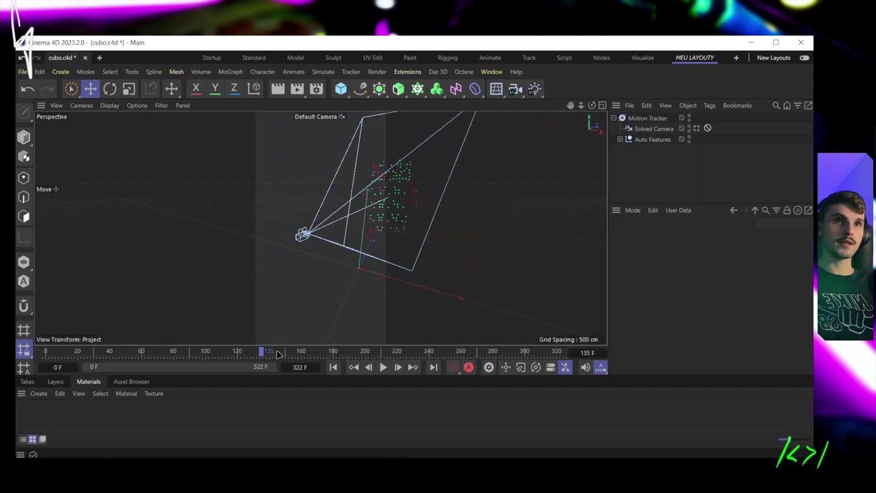
drag(278, 355, 348, 359)
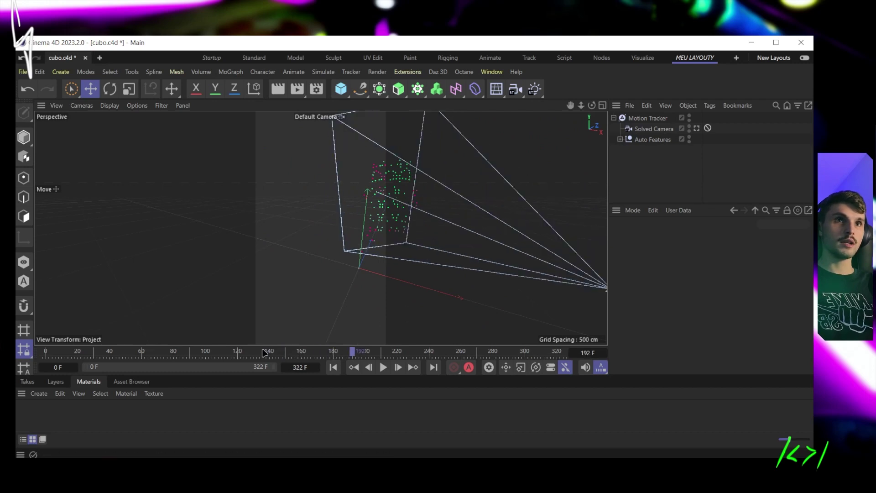
drag(264, 352, 211, 334)
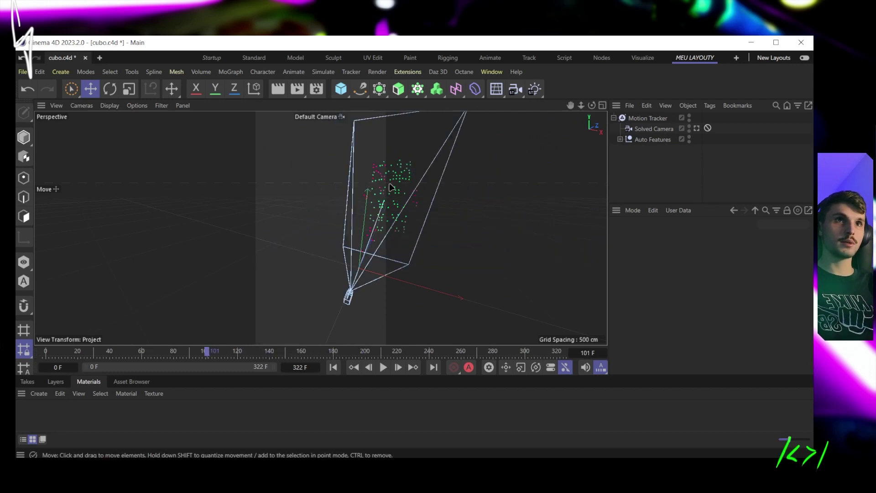
key(shift+f)
alt+drag(377, 205, 454, 299)
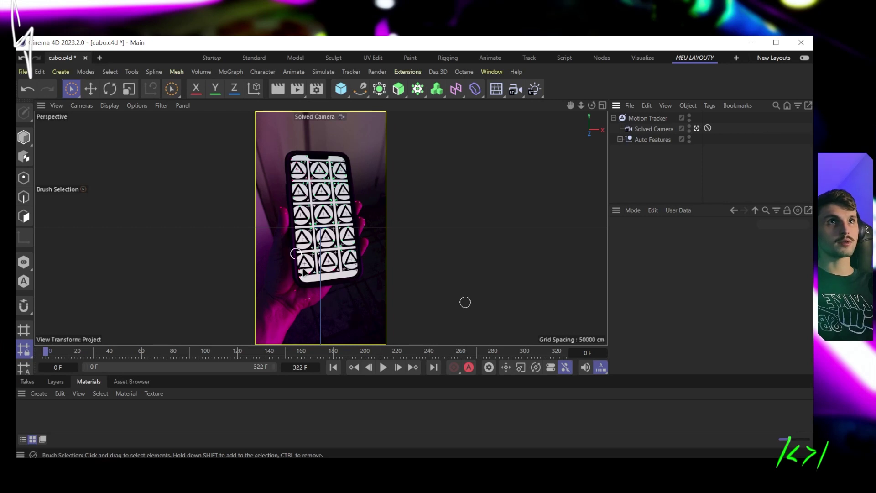
Step: Expand the Auto Features list and inspect individual tracks such as Auto 0054
click(620, 139)
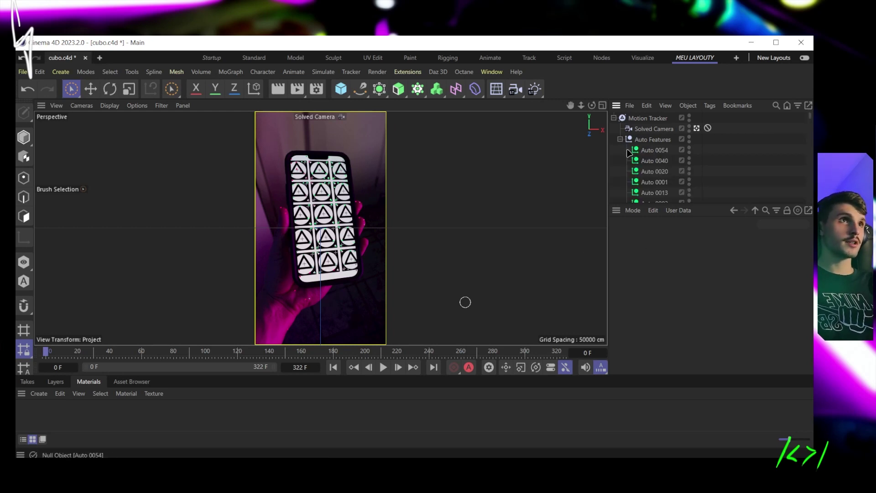
click(662, 154)
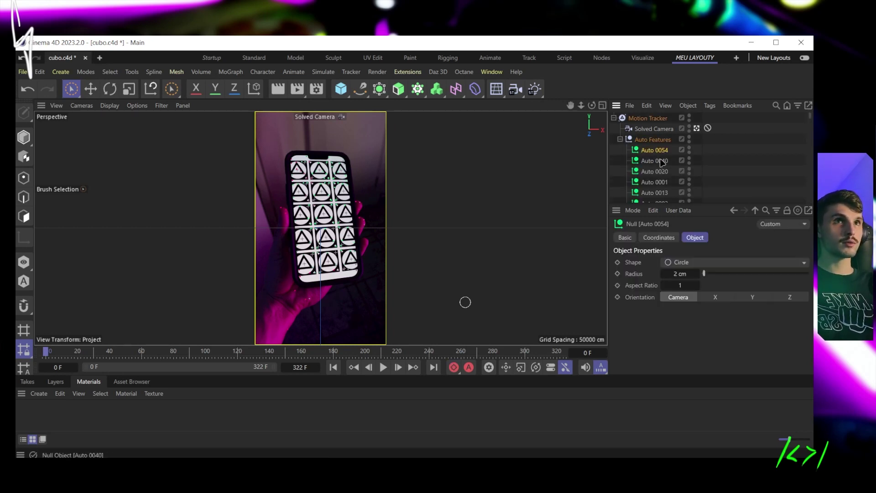
scroll(666, 194, down, 3)
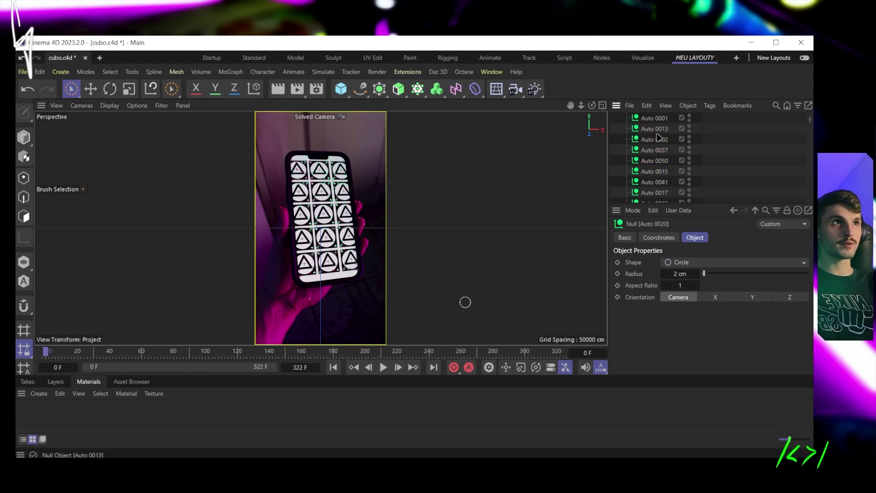
scroll(666, 151, down, 5)
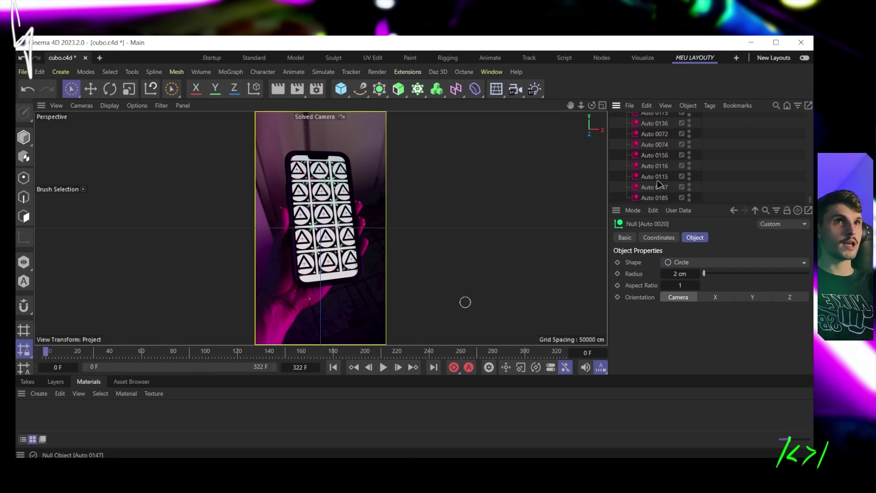
scroll(660, 173, up, 10)
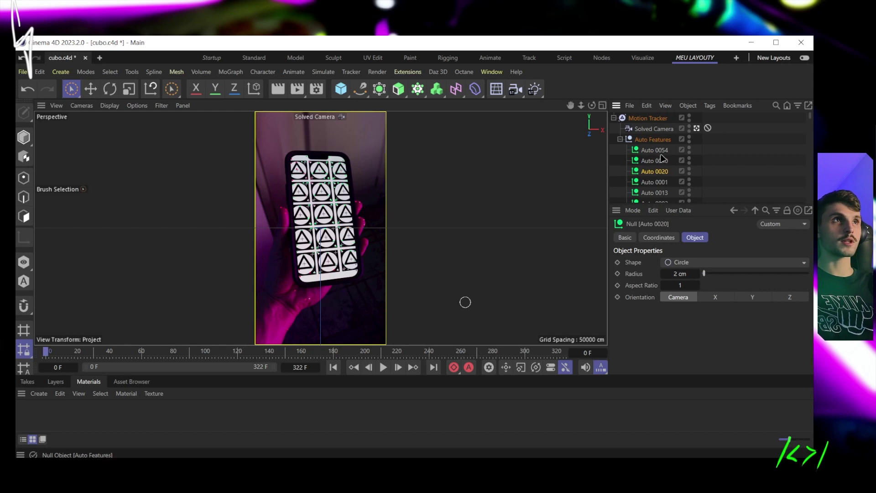
key(ctrl+shift+a)
Step: Add a Planar Constraint using Auto 0054, 0040, 0020 and 0001, and create a plane from it
right_click(653, 122)
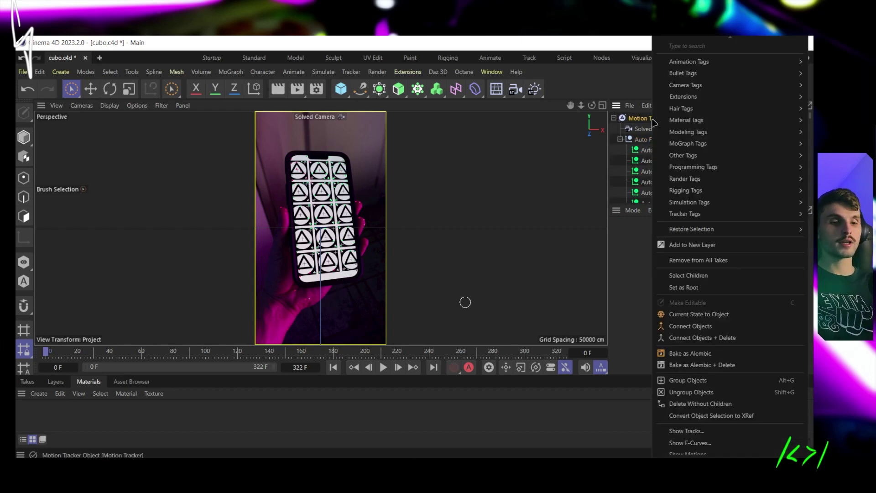
text(pla)
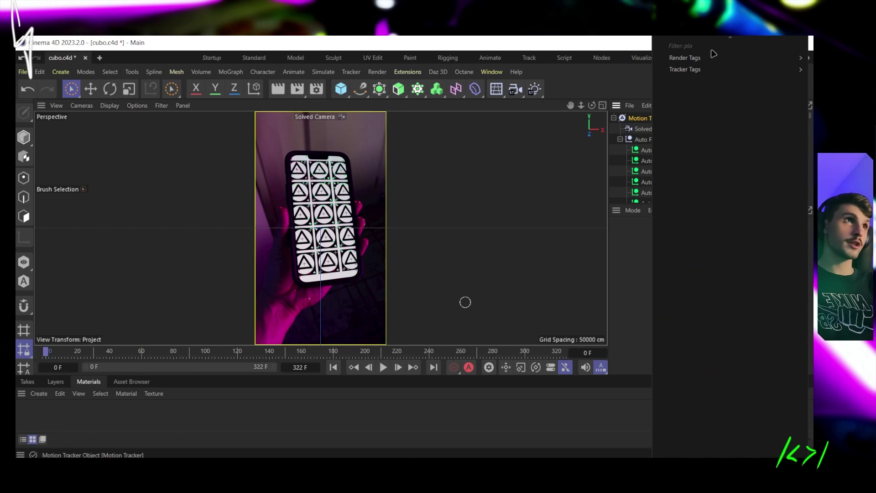
mouse_move(710, 71)
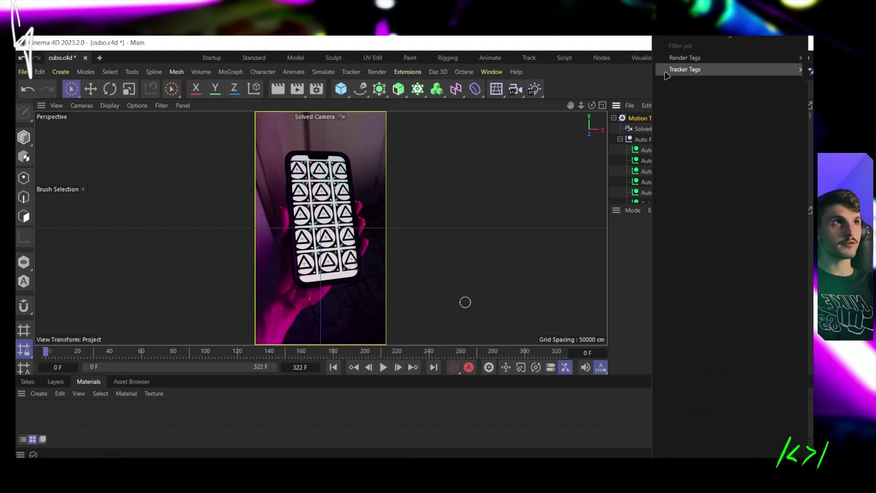
click(810, 72)
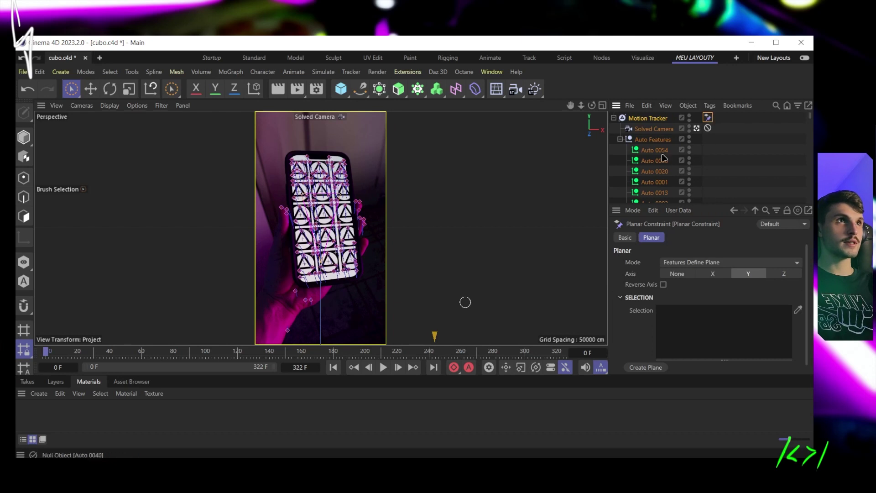
click(708, 117)
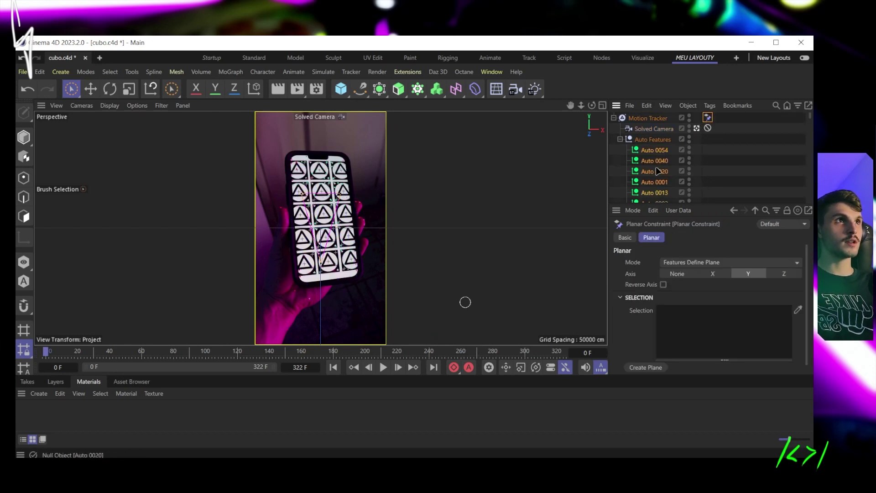
drag(687, 353, 684, 355)
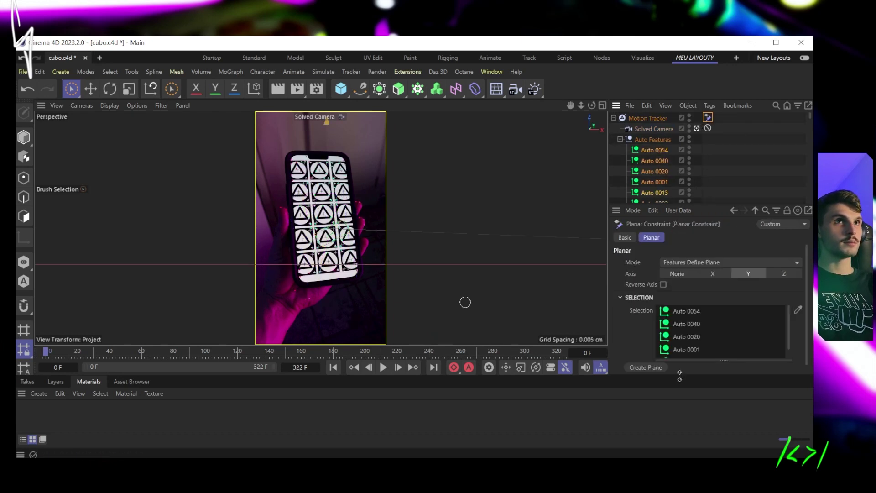
click(650, 367)
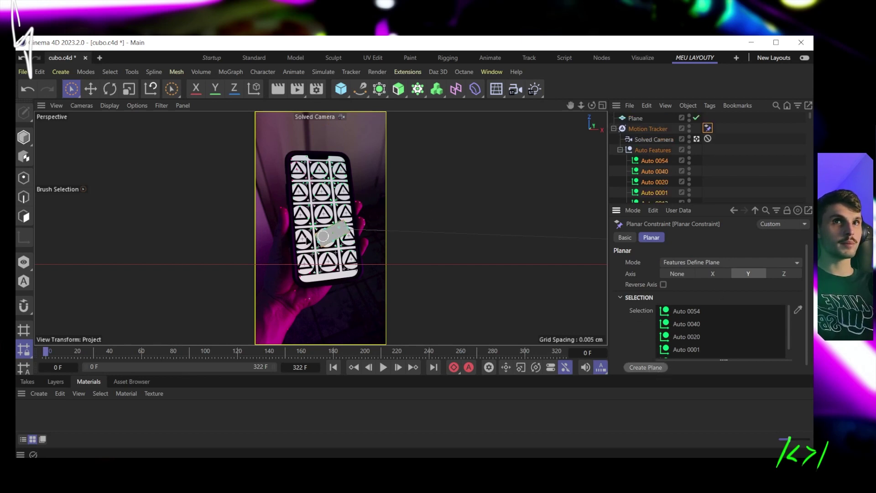
Step: Collapse the Motion Tracker hierarchy, select the Plane, and make it editable
click(702, 166)
click(620, 150)
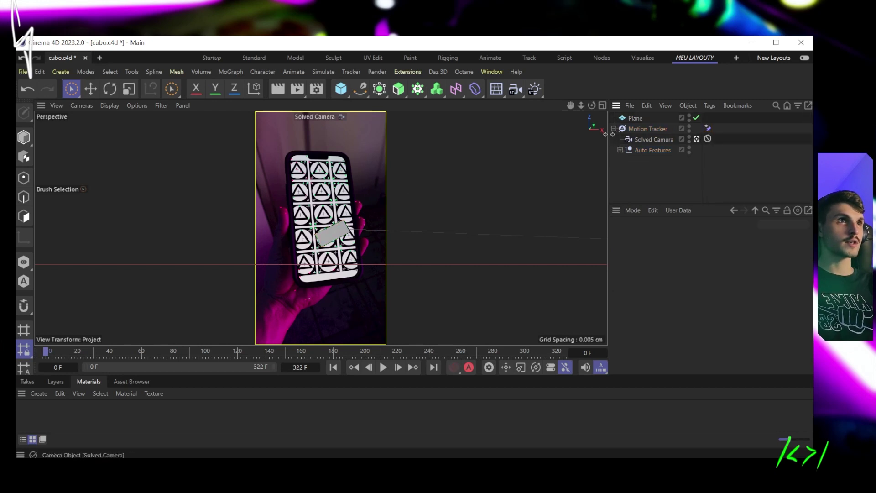
click(613, 128)
click(635, 118)
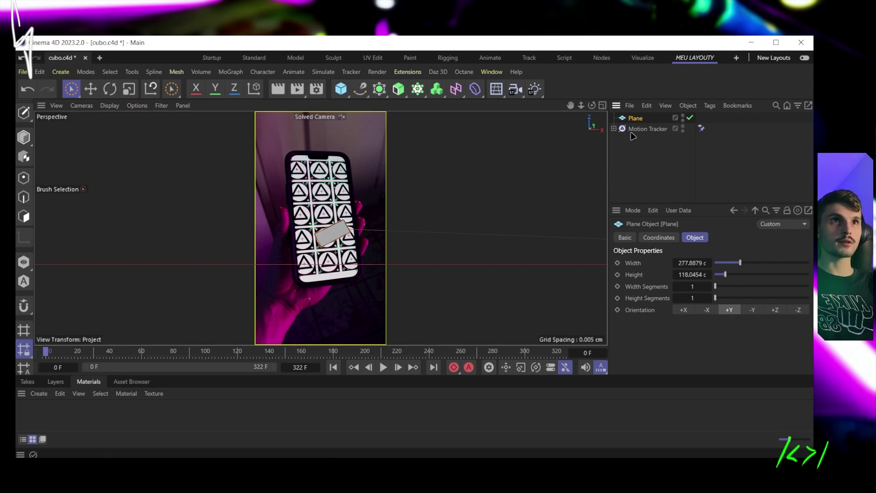
click(24, 113)
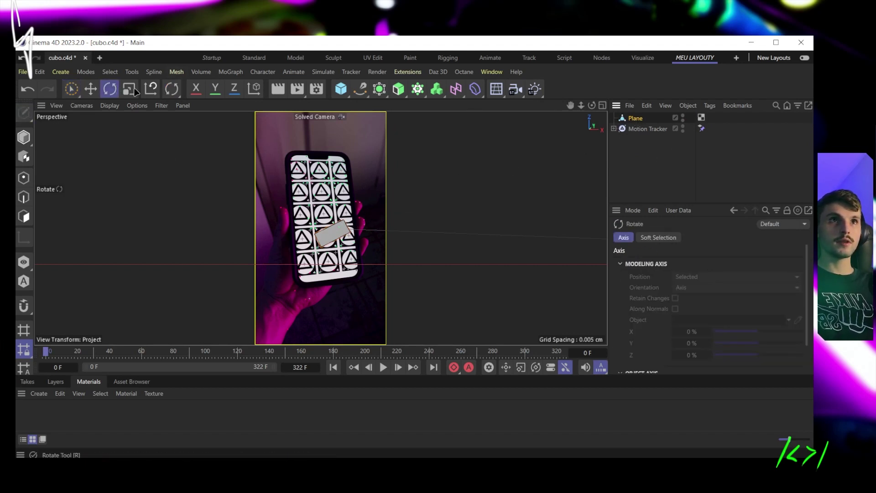
Step: Rotate the plane about 20° and stretch it taller, then advance the footage to frame 84
click(109, 89)
click(24, 140)
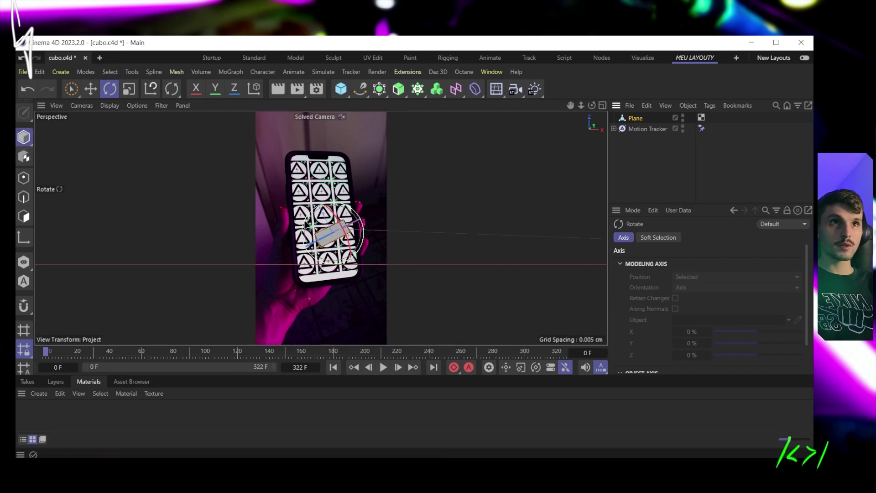
drag(297, 219, 328, 247)
click(129, 88)
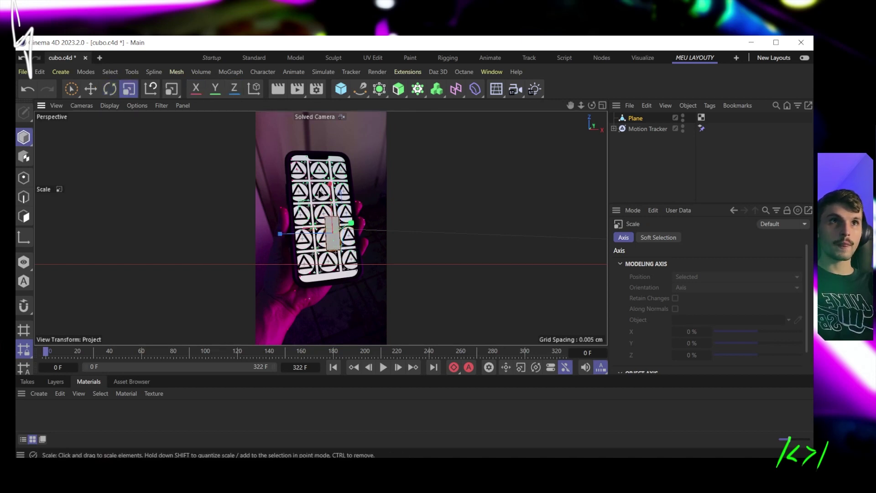
drag(331, 184, 329, 168)
click(91, 88)
drag(64, 351, 43, 350)
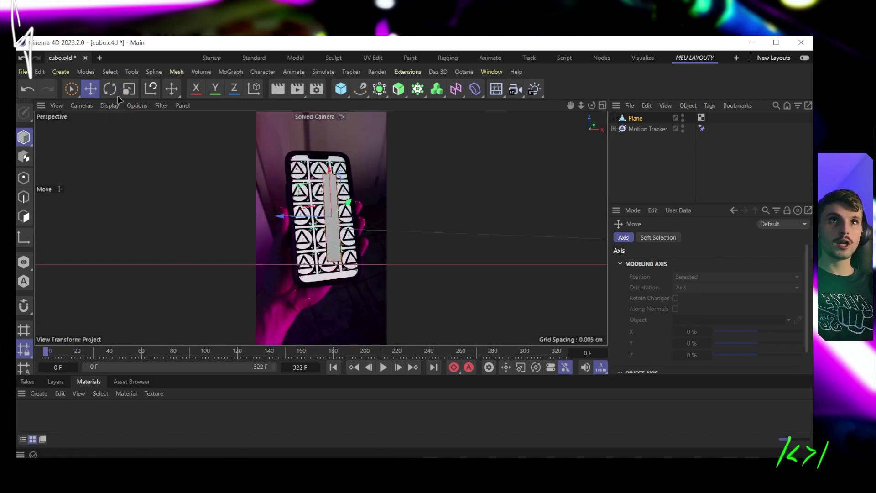
Step: Scale the plane wider and taller so it covers the phone screen
key(t)
key(x)
key(y)
drag(276, 218, 59, 216)
key(x)
key(y)
mouse_move(306, 220)
mouse_down()
mouse_move(263, 218)
mouse_move(301, 217)
mouse_up()
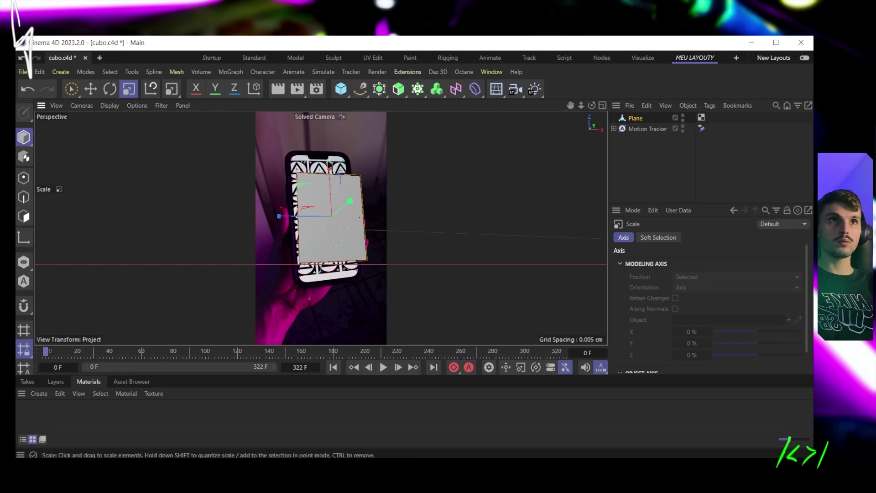
drag(329, 168, 328, 156)
Step: Tilt the plane about 5° around Z and nudge it into alignment with the phone screen
key(r)
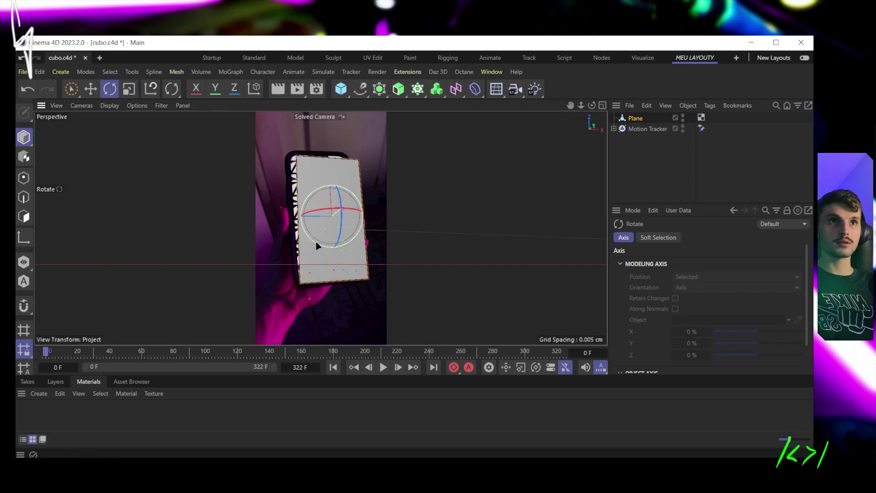
drag(322, 245, 313, 244)
click(90, 91)
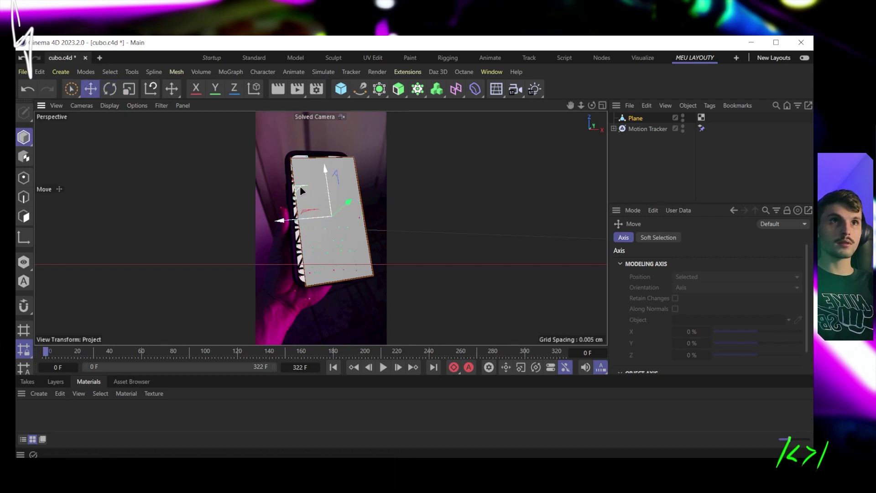
drag(297, 188, 272, 220)
click(109, 89)
key(e)
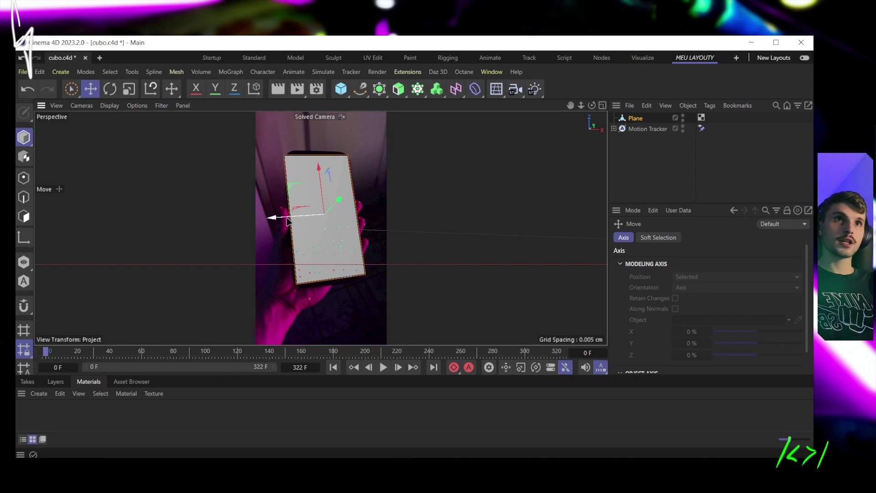
mouse_move(273, 219)
mouse_down()
mouse_move(306, 218)
mouse_move(272, 218)
mouse_up()
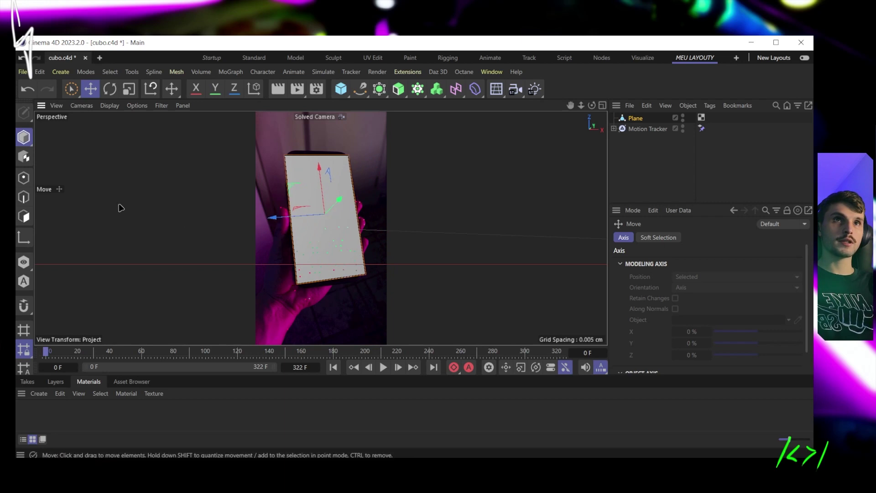
click(25, 181)
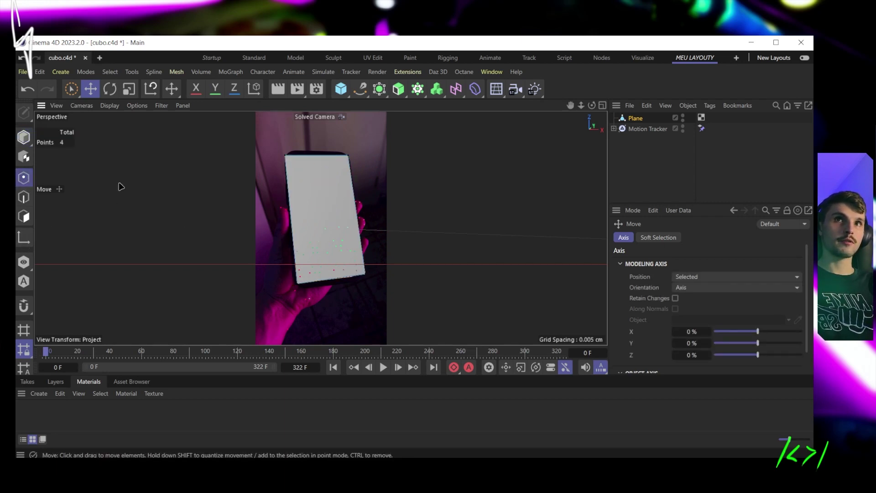
Step: Bevel three corner points of the plane with subdivisions to round them like the phone screen
click(290, 158)
shift+click(349, 157)
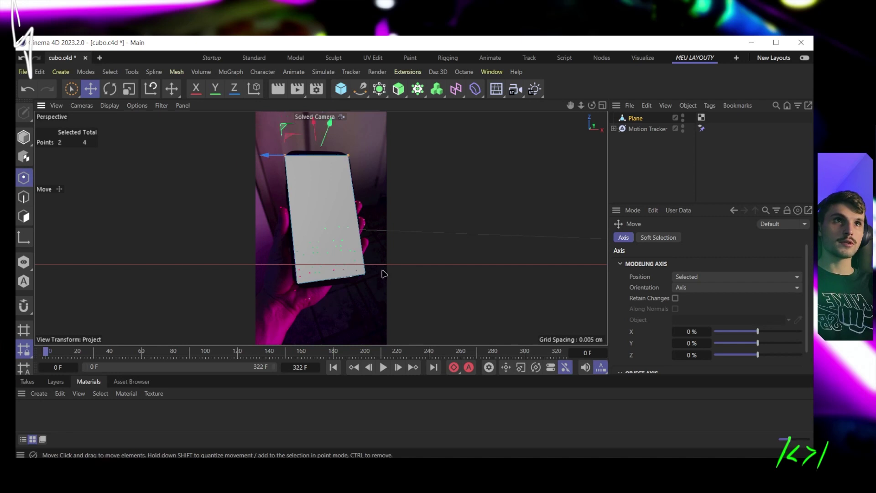
shift+click(367, 274)
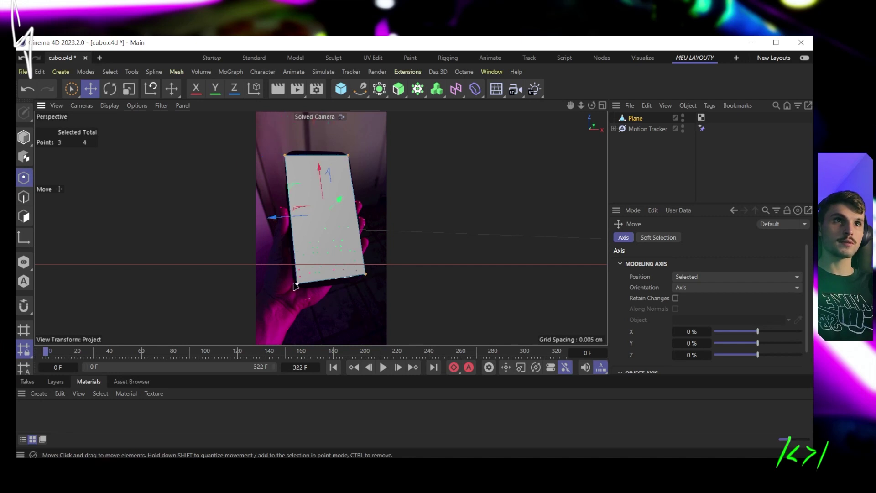
right_click(373, 283)
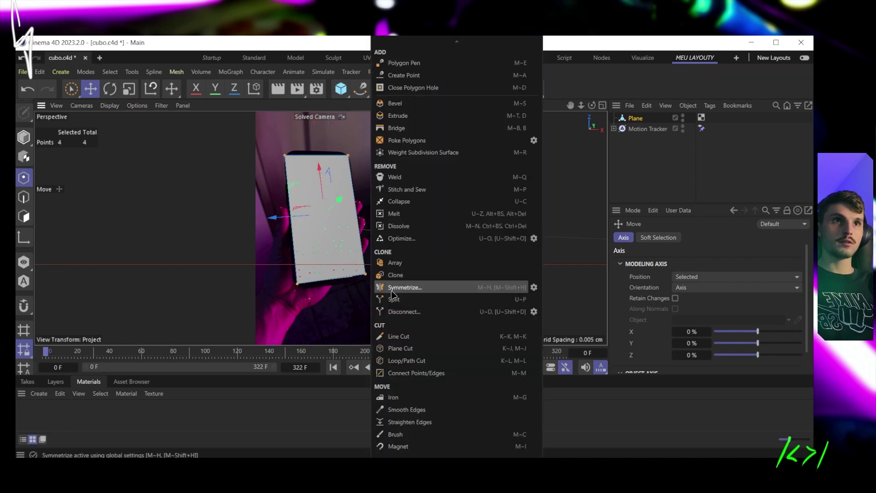
click(397, 108)
drag(410, 205, 438, 206)
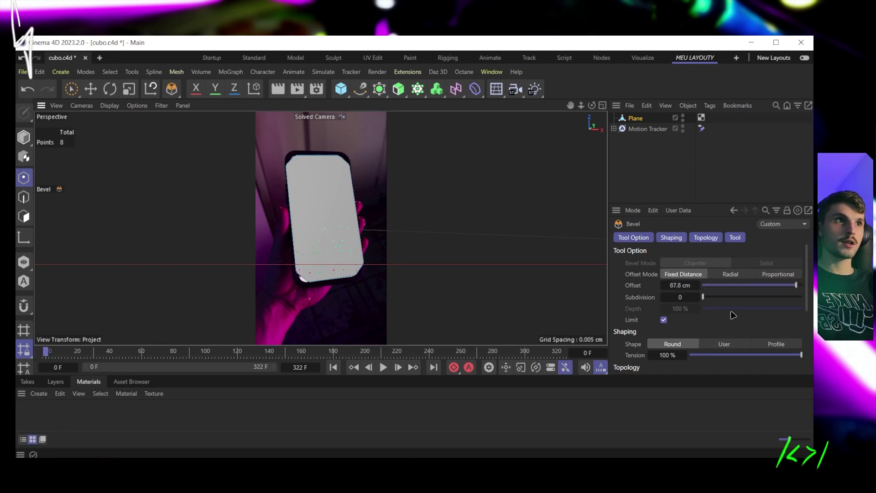
drag(686, 295, 721, 295)
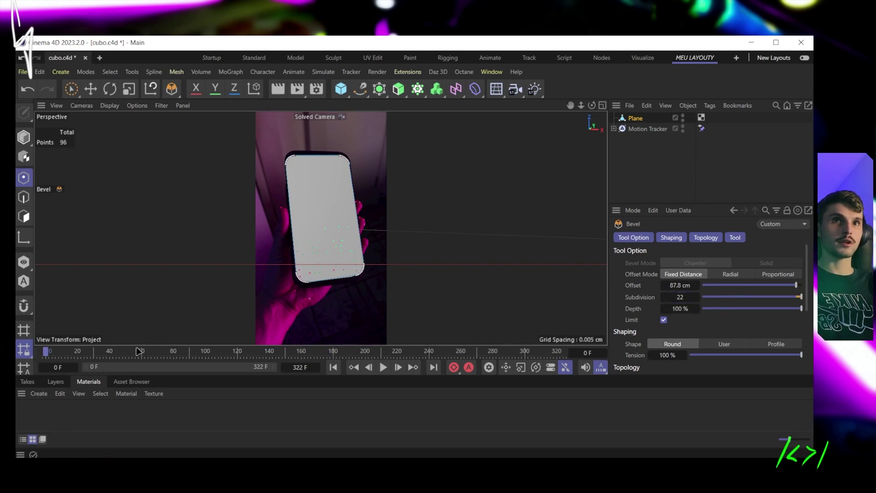
Step: At frame 82, rotate the plane about -5.8°, lower it slightly, then add a cube
click(177, 351)
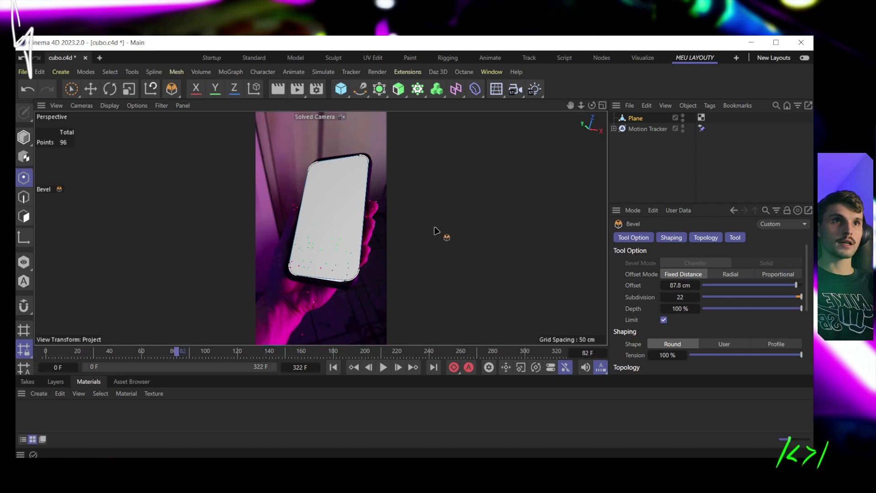
click(24, 138)
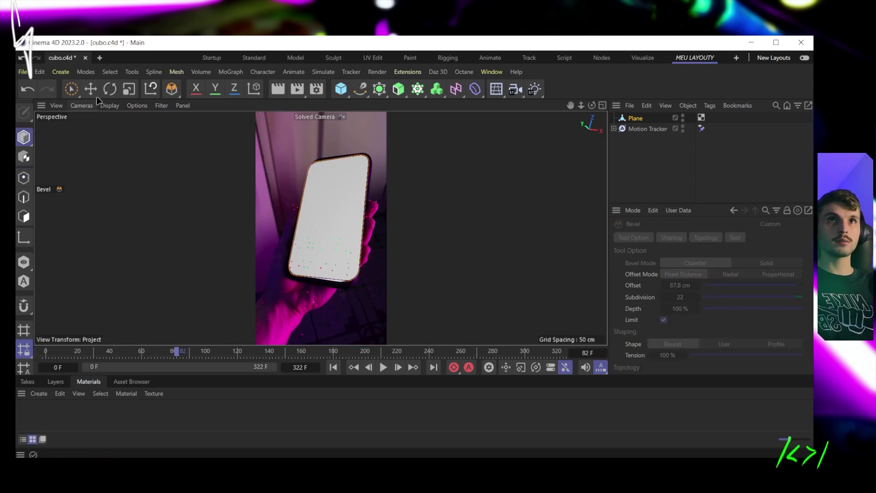
key(r)
drag(343, 240, 340, 240)
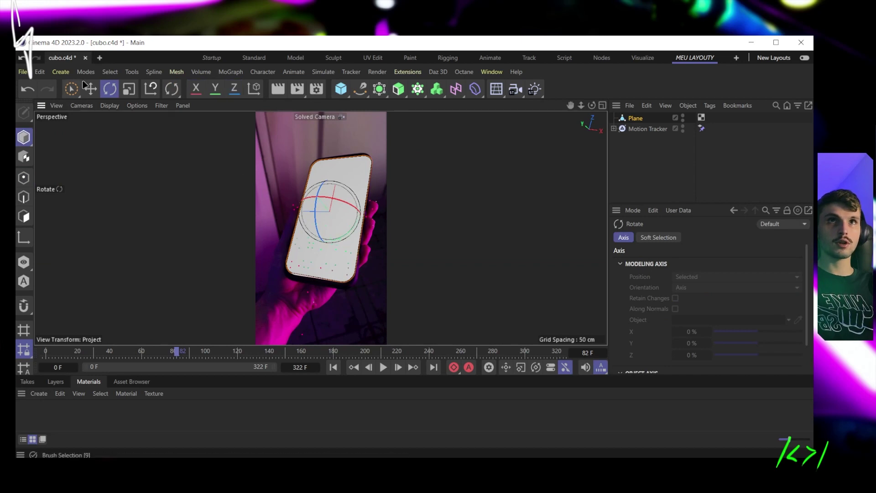
key(e)
drag(335, 171, 338, 174)
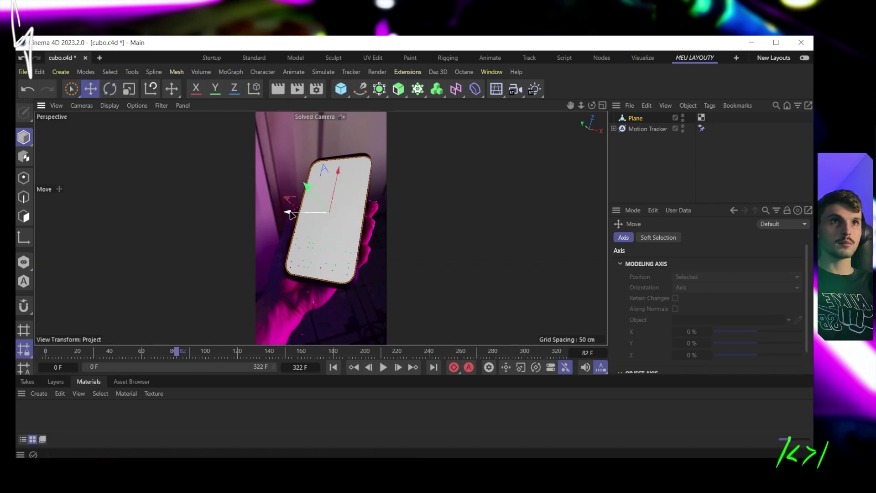
click(464, 225)
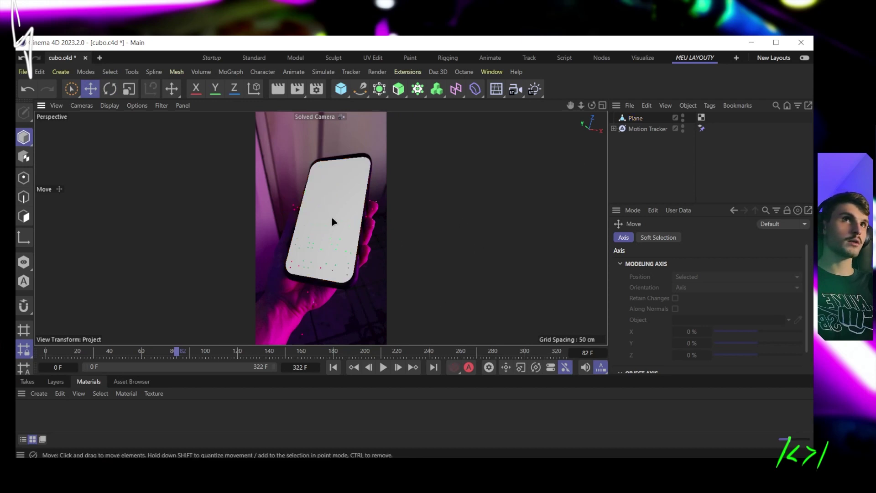
click(341, 89)
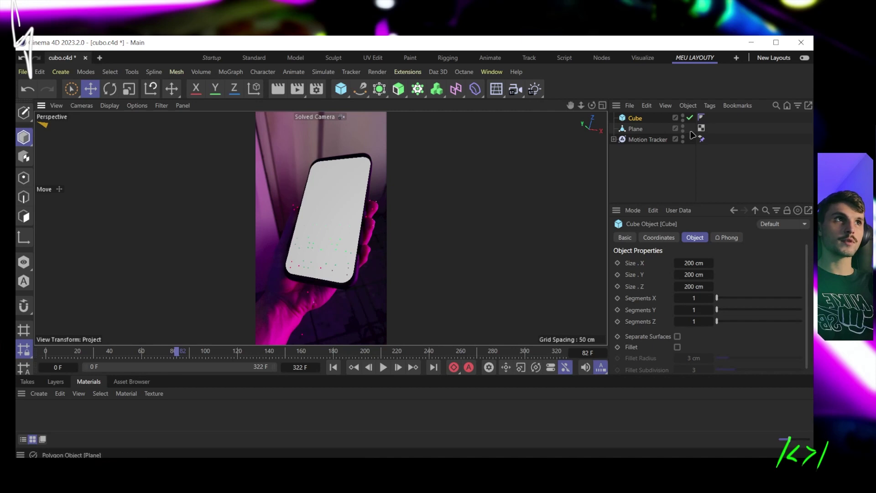
Step: In the Default Camera view, move the cube sideways and lift it up onto the plane
click(613, 139)
click(697, 149)
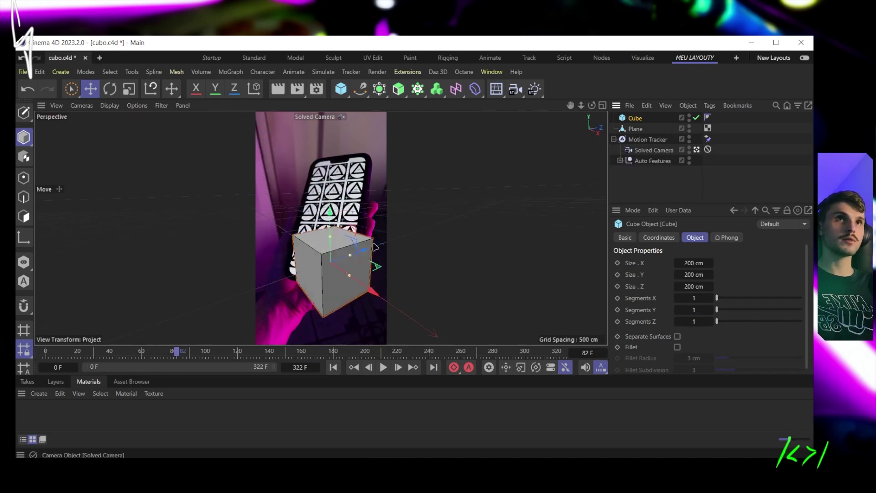
scroll(360, 233, down, 10)
scroll(326, 274, up, 15)
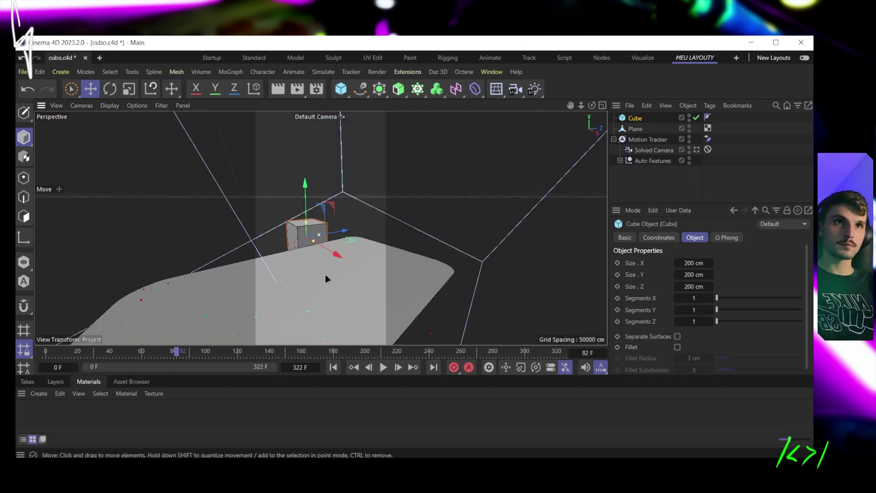
drag(315, 230, 377, 211)
drag(348, 180, 348, 144)
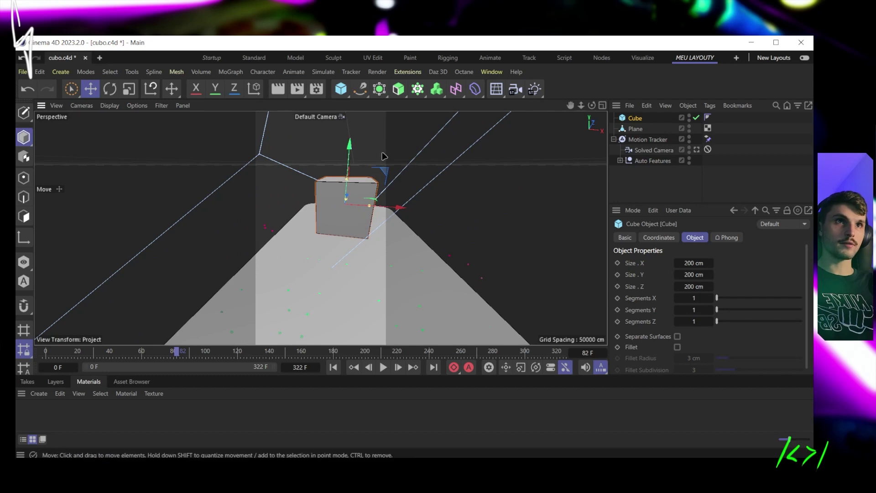
Step: Switch back to the Solved Camera and scrub to frame 195 to confirm the cube stays put
click(697, 150)
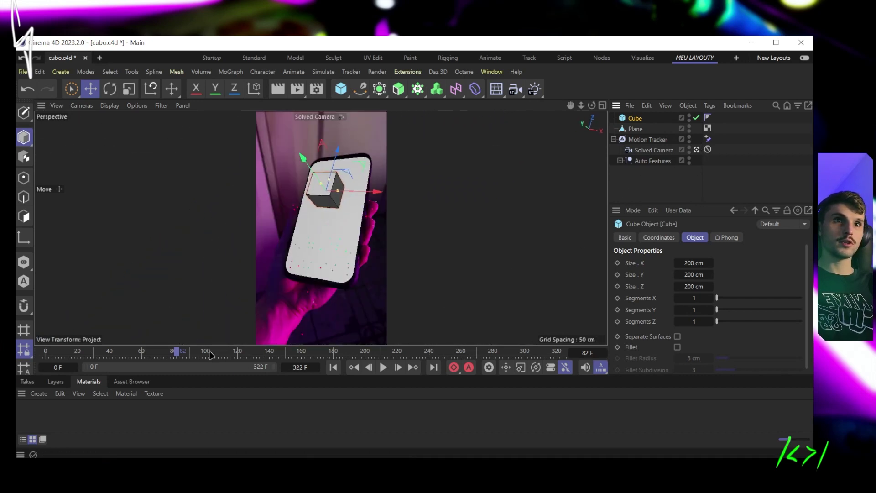
click(225, 352)
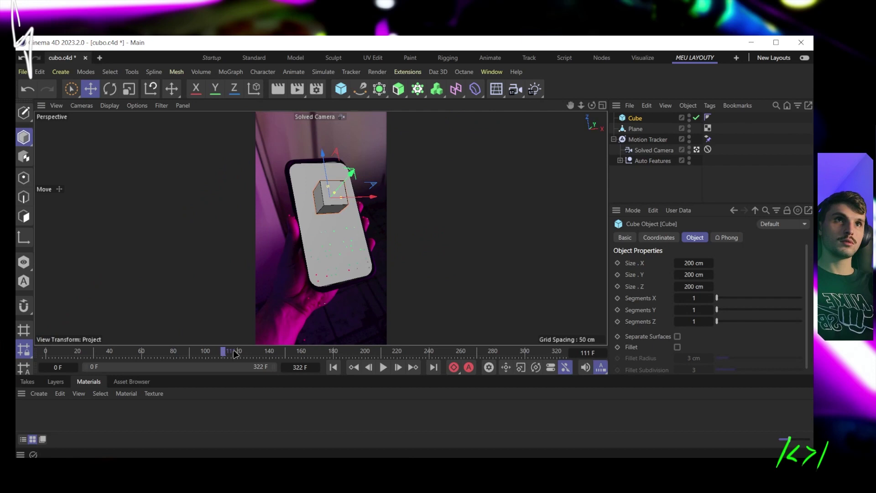
drag(235, 354, 331, 354)
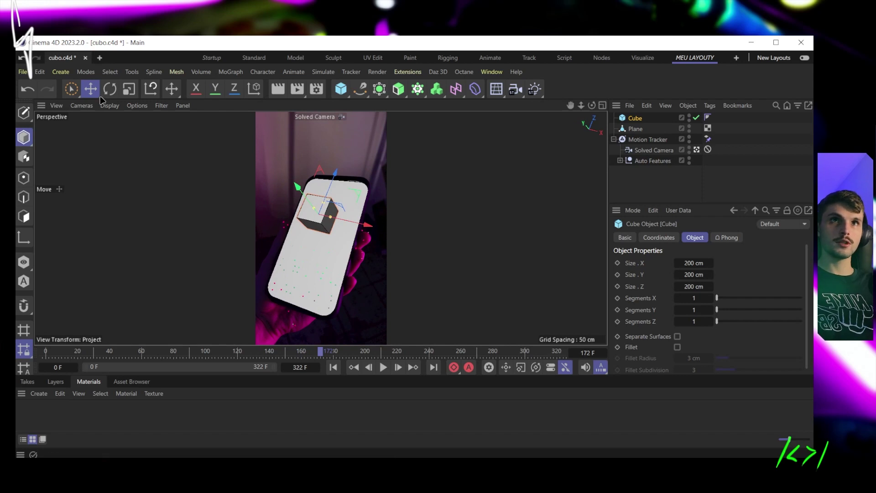
click(365, 231)
click(322, 352)
drag(322, 352, 351, 352)
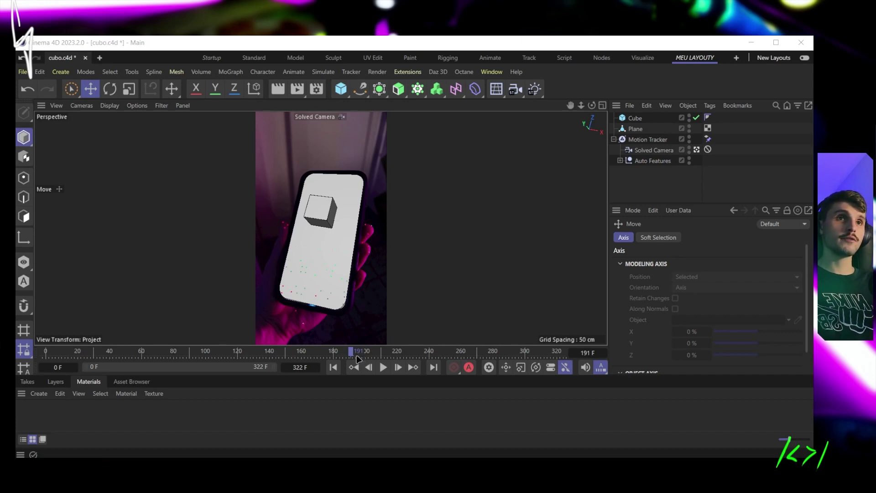
drag(354, 355, 358, 354)
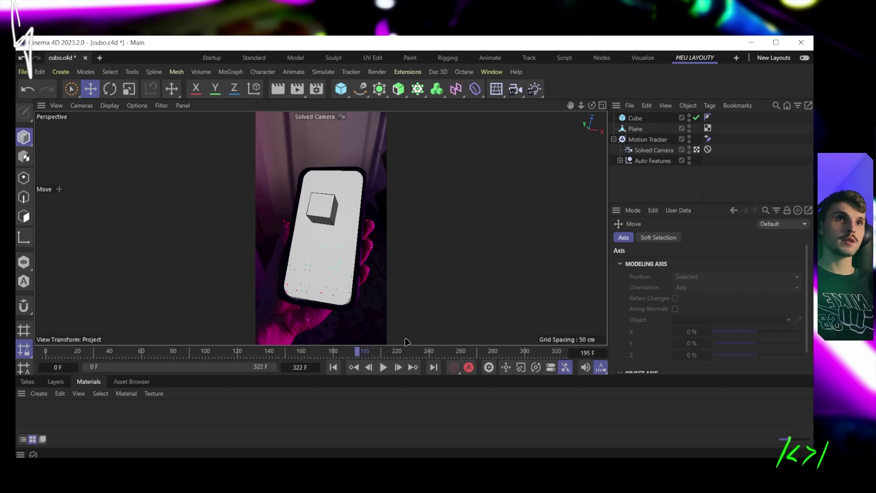
Step: In Render Settings, set the Output frame range to Current Frame
click(316, 92)
drag(410, 82, 309, 75)
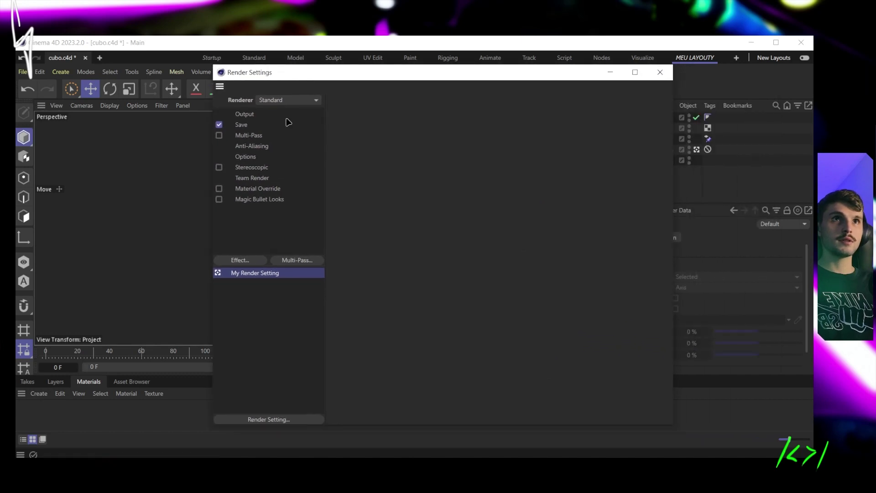
click(257, 114)
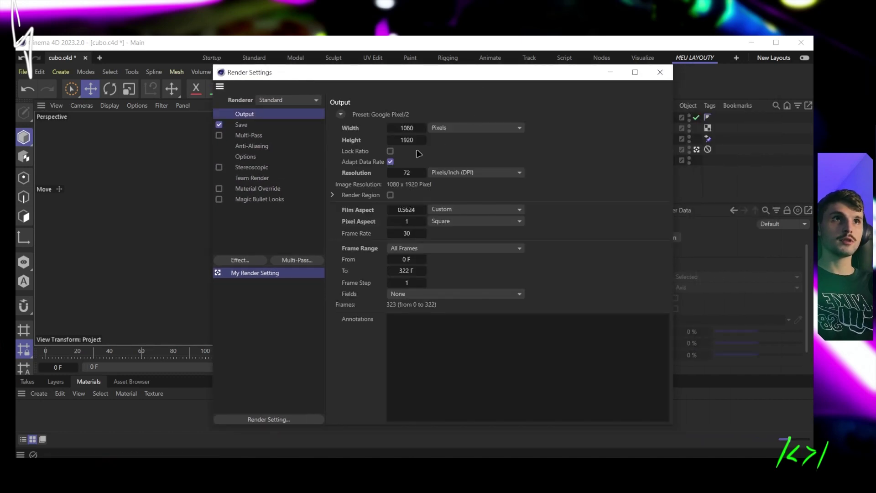
drag(420, 76, 504, 66)
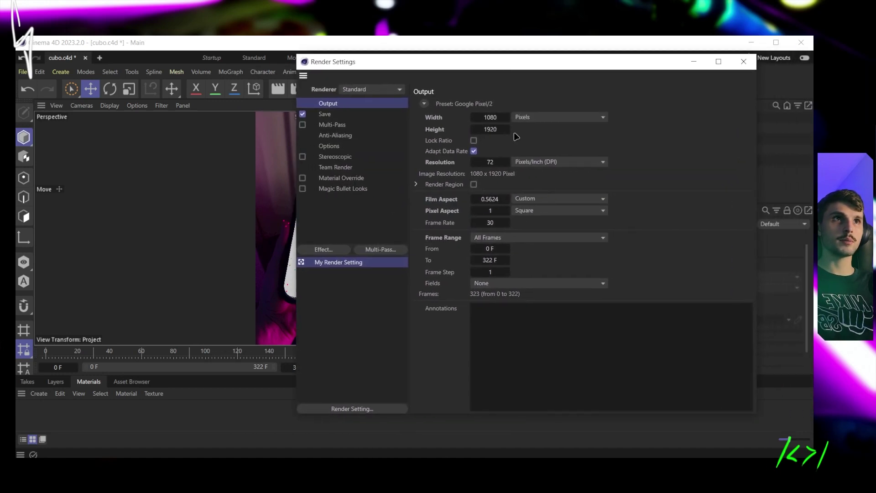
click(509, 239)
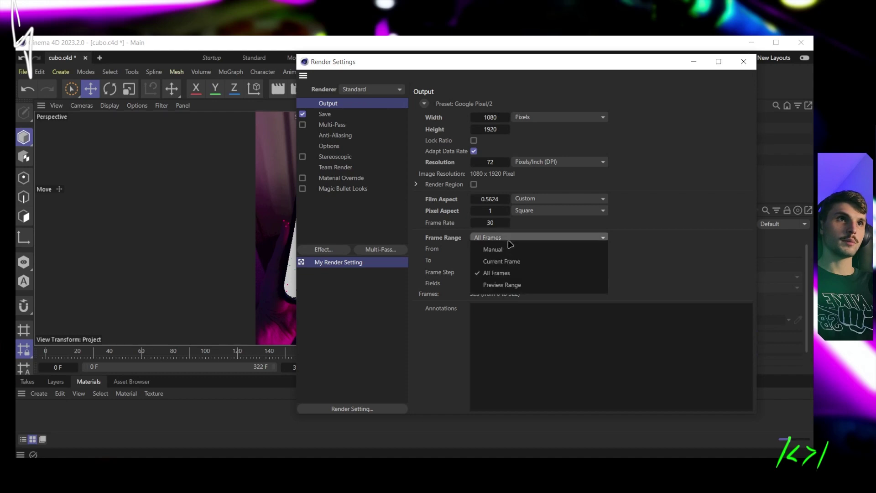
click(521, 263)
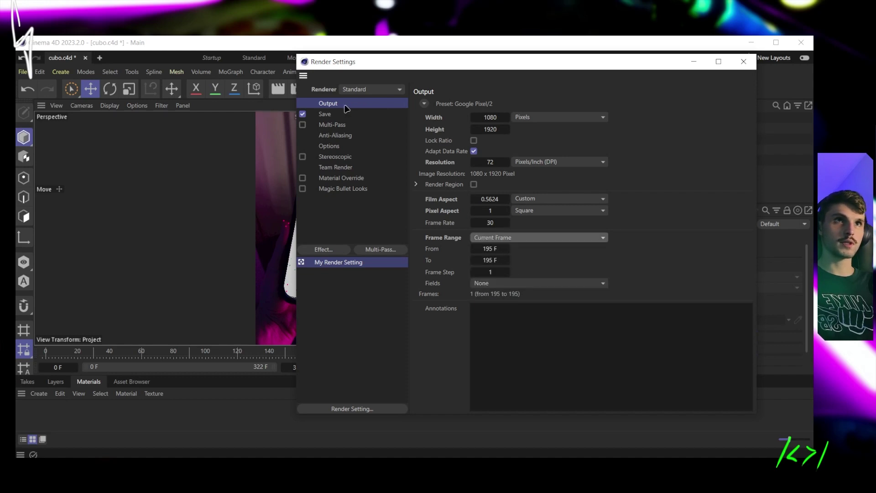
Step: Save renders as PNG into the '1 - brutos' folder, keeping the Standard renderer
click(328, 115)
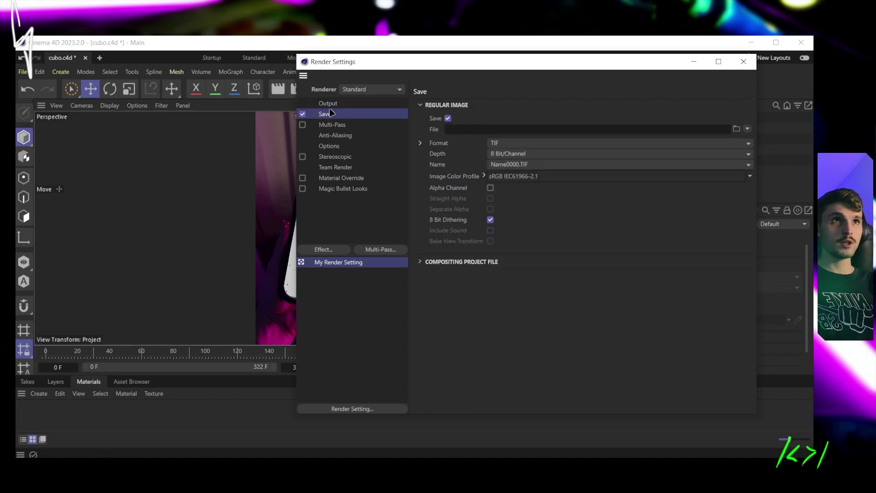
click(543, 144)
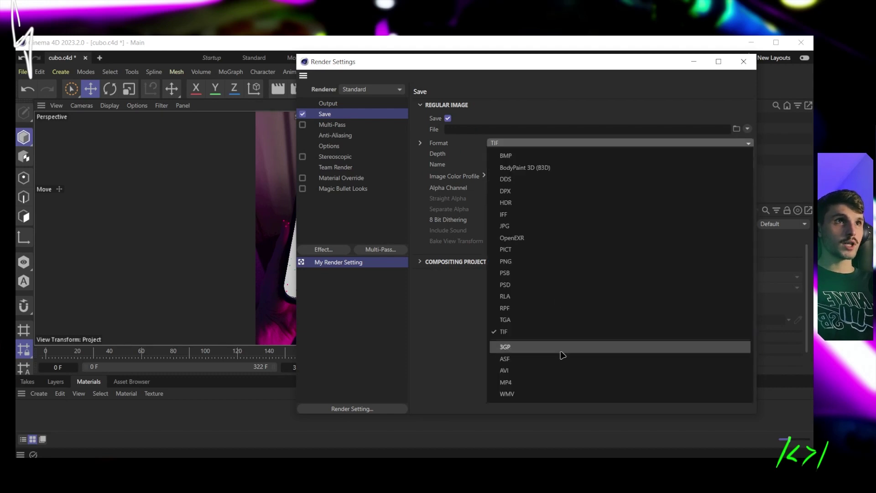
click(529, 261)
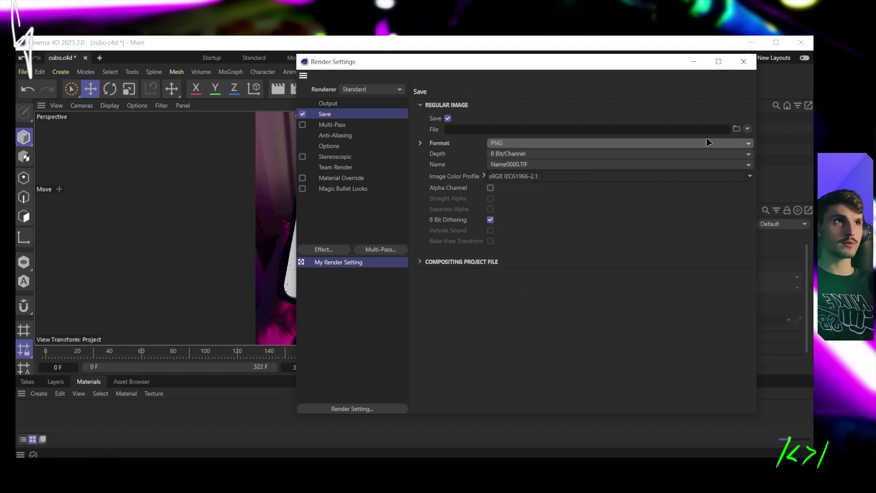
click(737, 129)
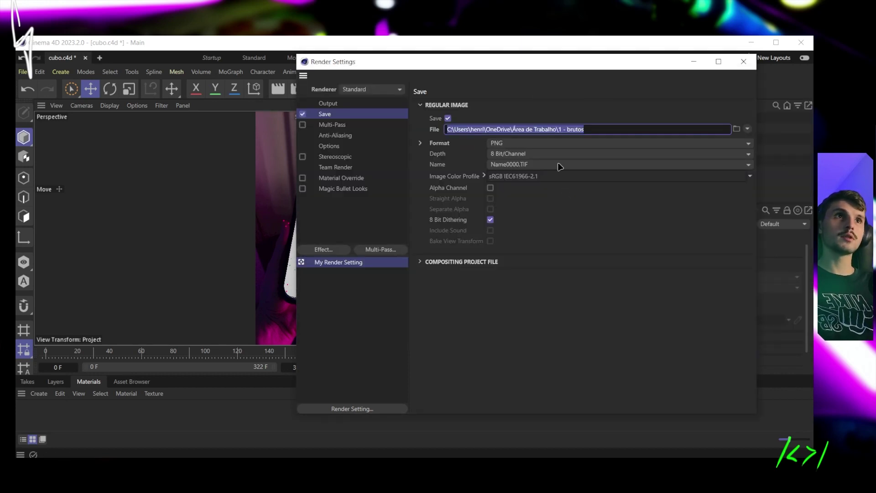
drag(520, 64, 518, 68)
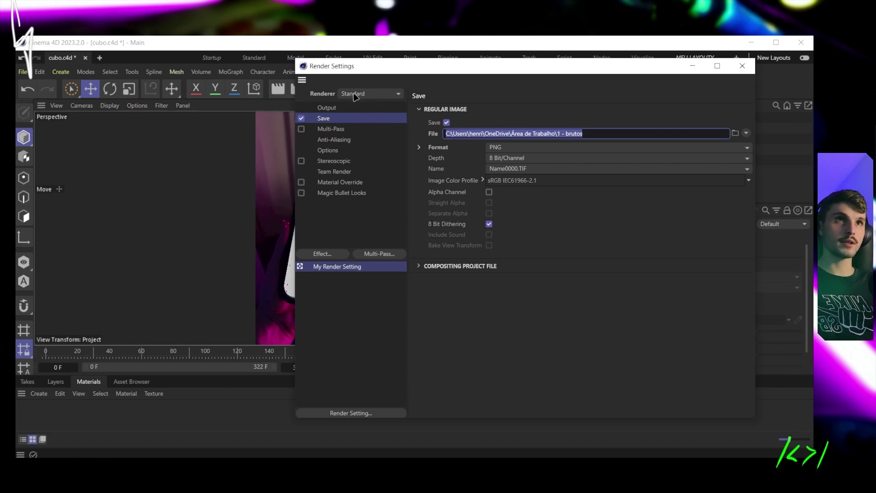
click(379, 94)
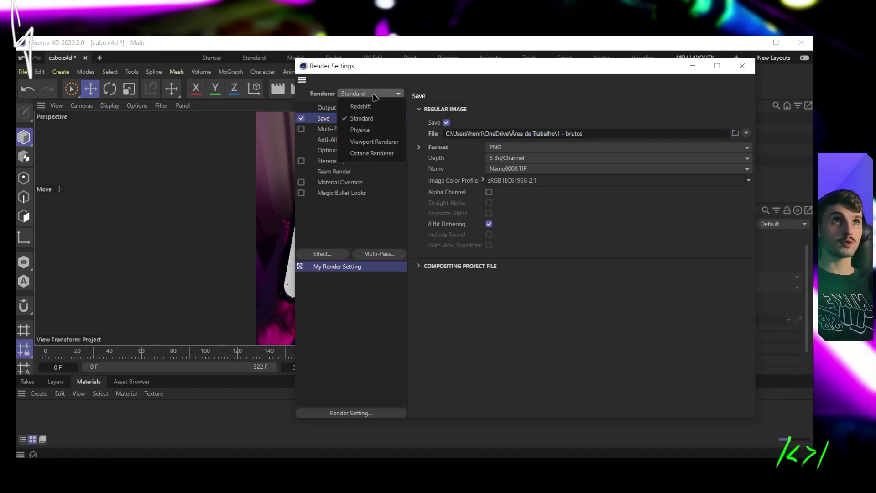
click(406, 85)
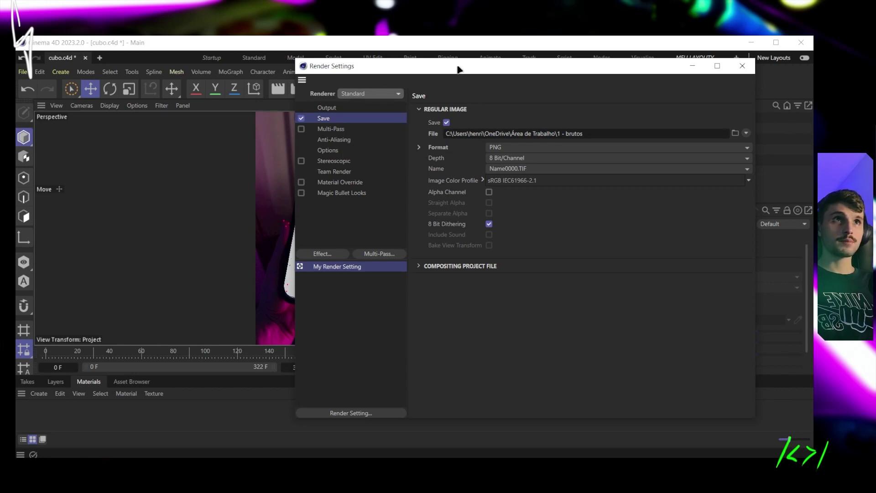
Step: Enable Alpha Channel and Straight Alpha for the PNG output, then close Render Settings
drag(459, 70, 560, 74)
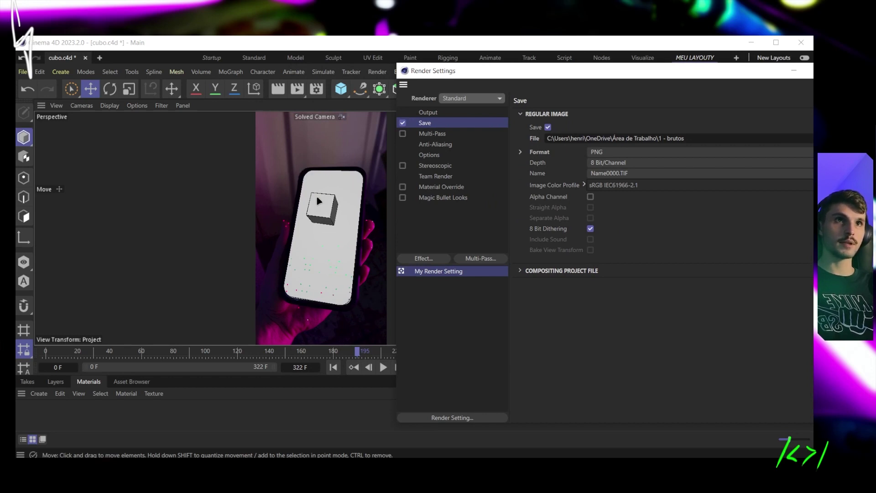
drag(524, 75, 394, 70)
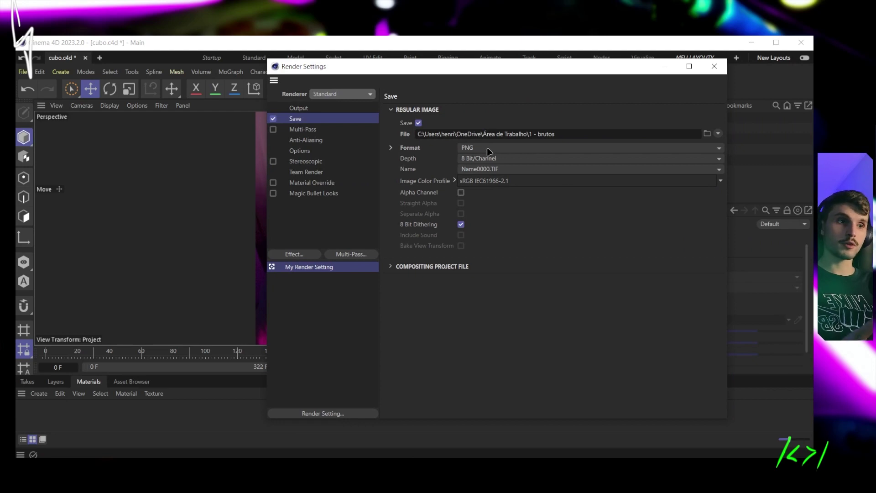
click(461, 192)
click(461, 203)
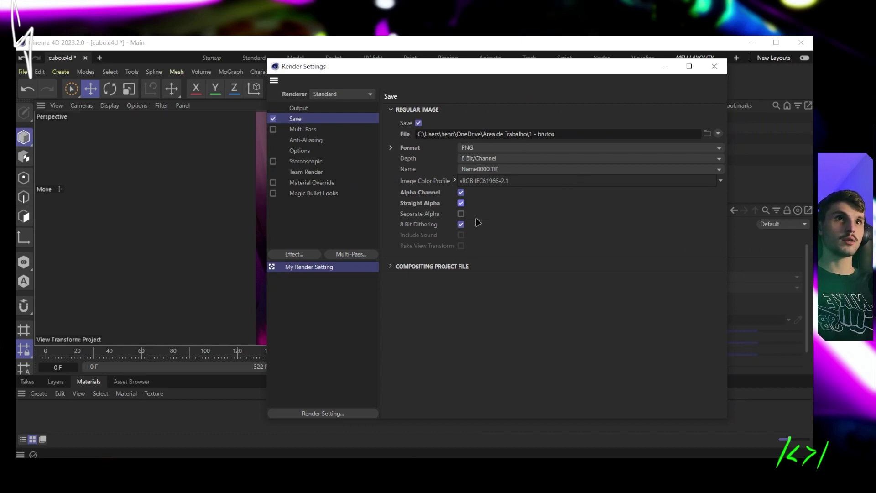
drag(450, 72, 446, 66)
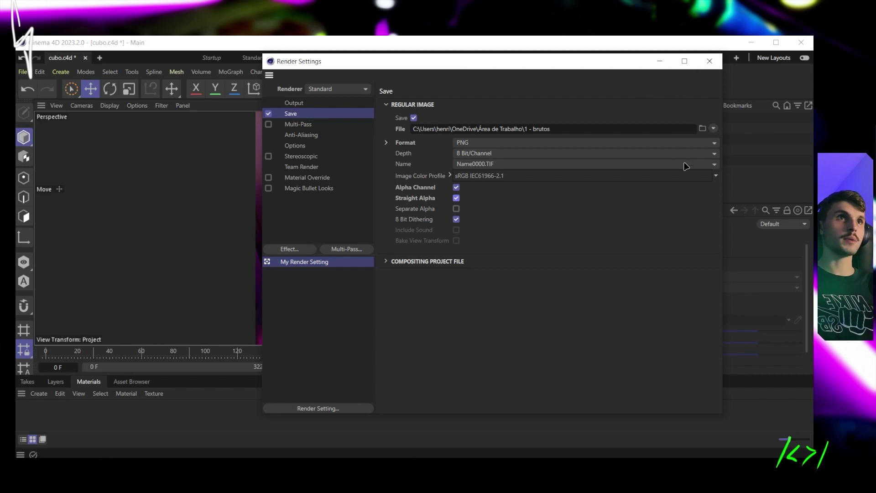
click(711, 63)
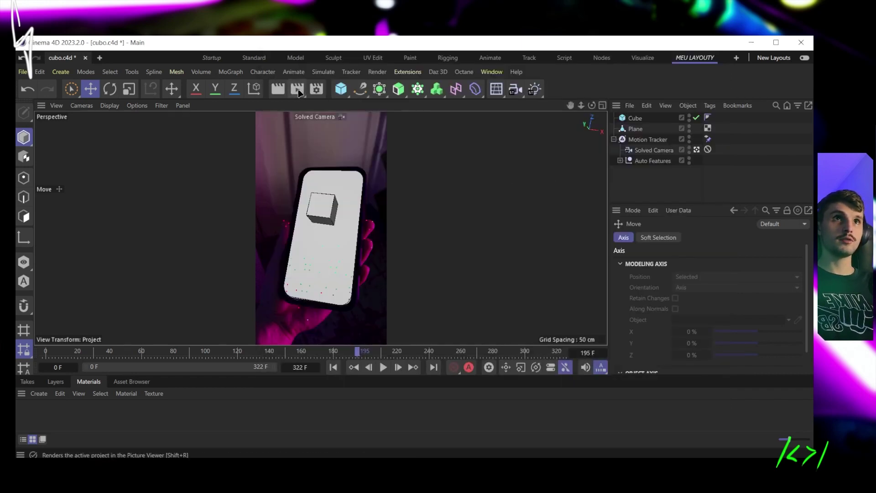
Step: Render frame 195 to the Picture Viewer, close it, and add a Light to the scene
click(297, 88)
double_click(578, 40)
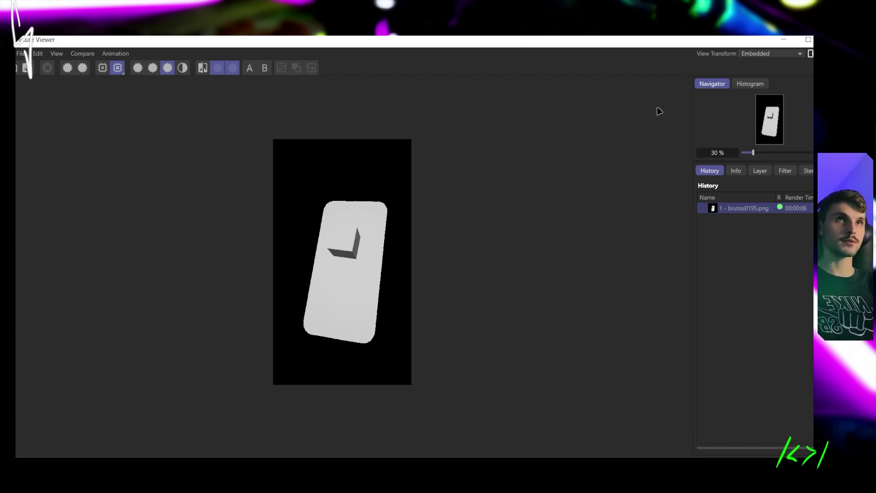
click(808, 39)
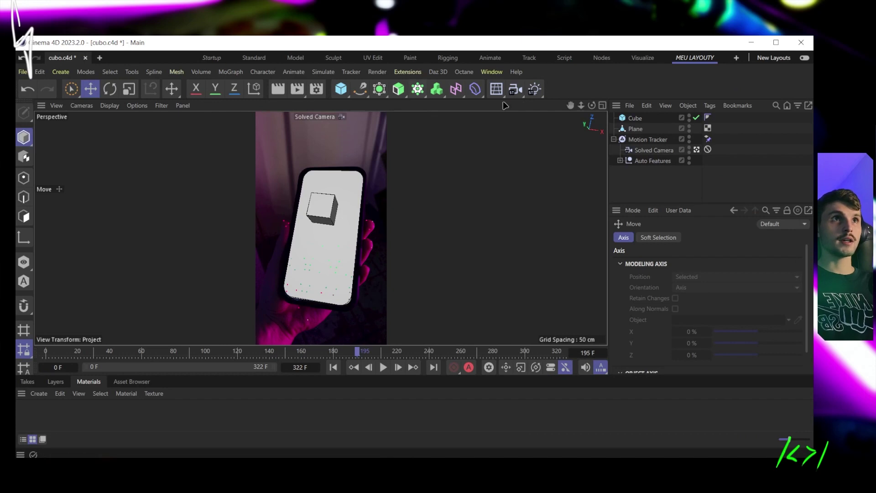
click(534, 89)
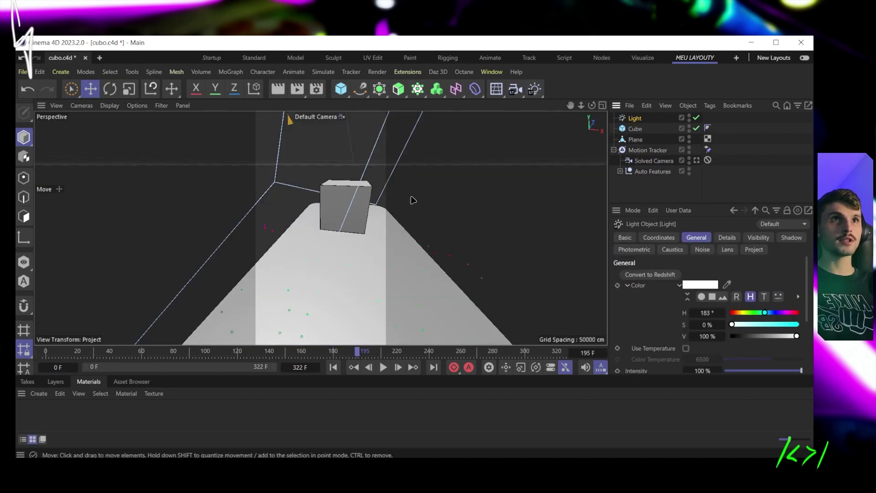
Step: Position the new light just beside the phone screen above the cube, checking through the Solved Camera
key(o)
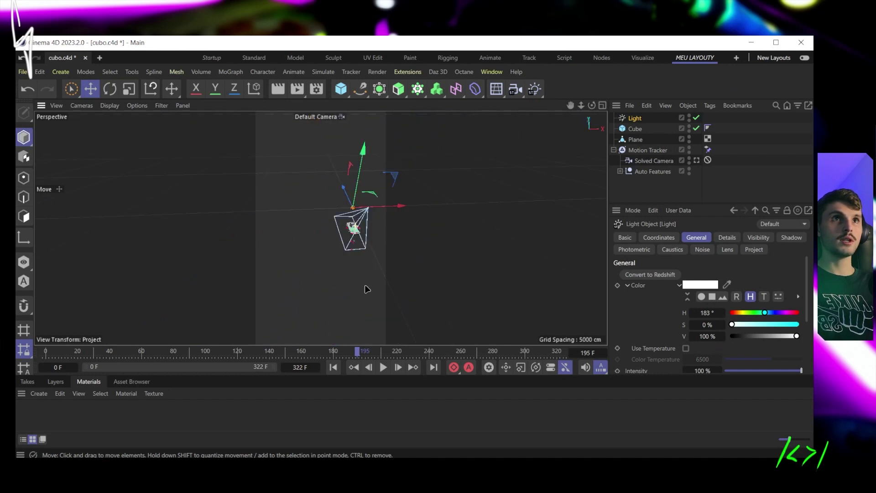
scroll(357, 211, up, 5)
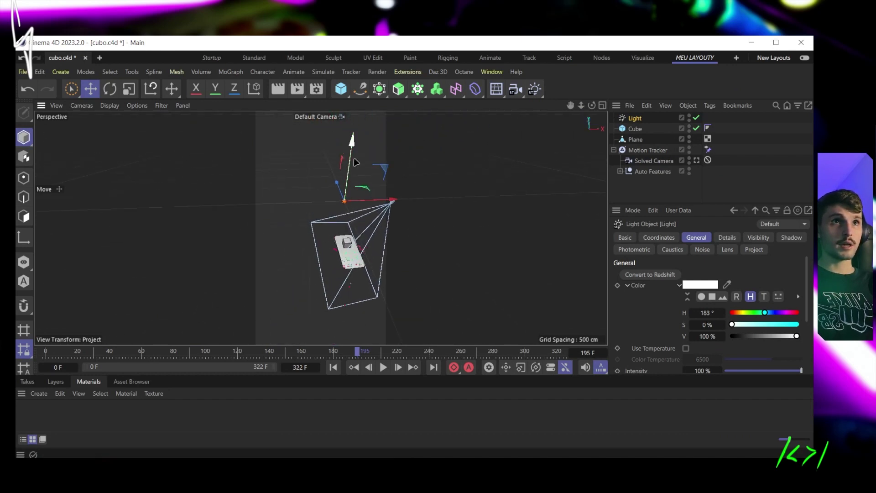
drag(355, 162, 356, 203)
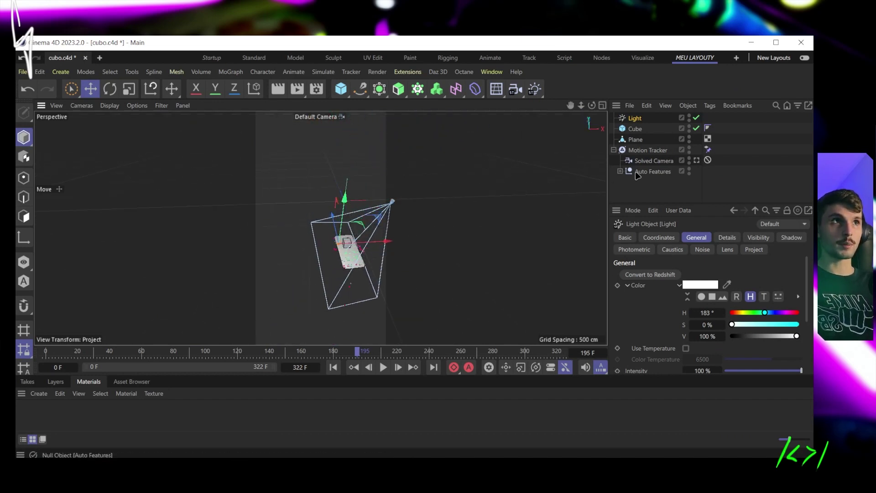
click(696, 160)
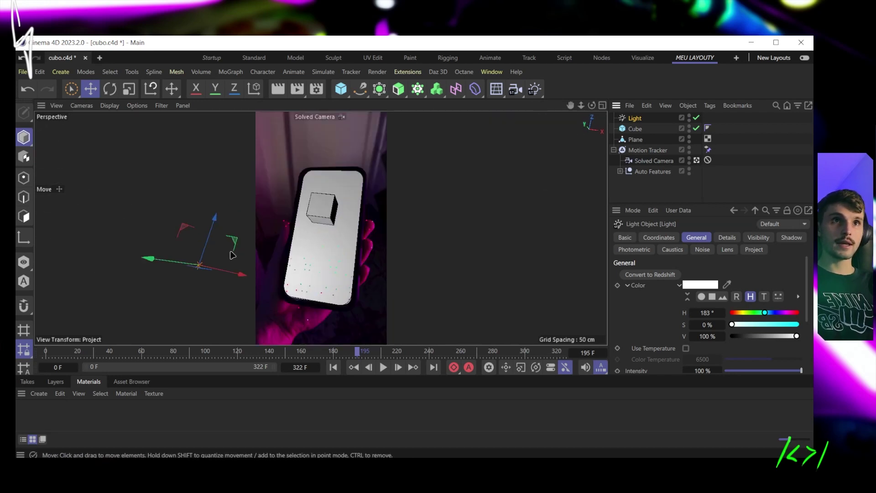
drag(233, 241, 399, 195)
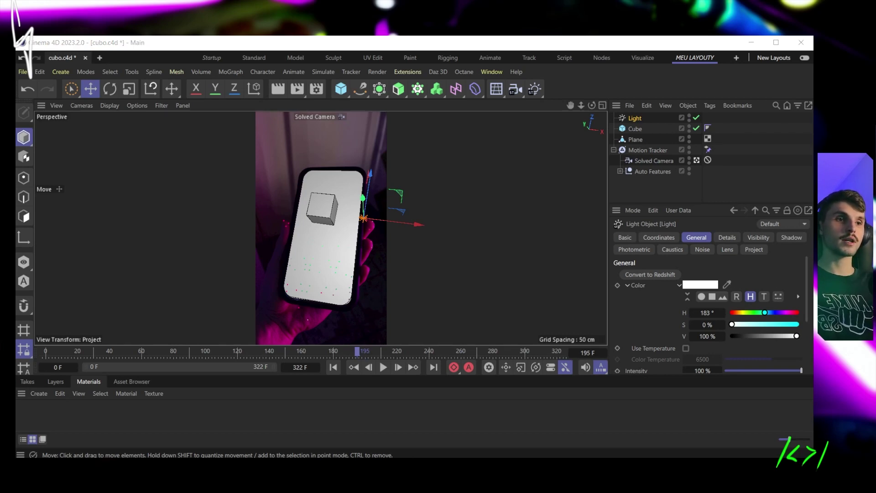
Step: Check the rendered frame 1 - brutos0195.png, then launch After Effects
key(alt+Tab)
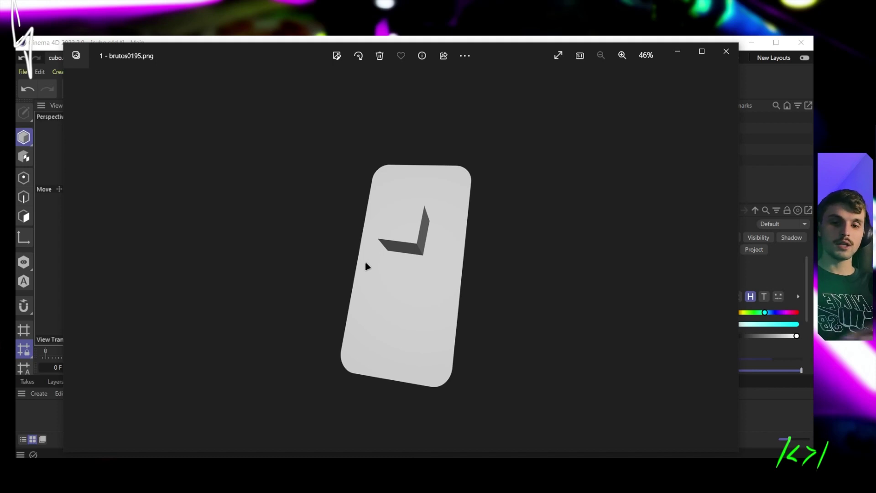
key(super)
text(after)
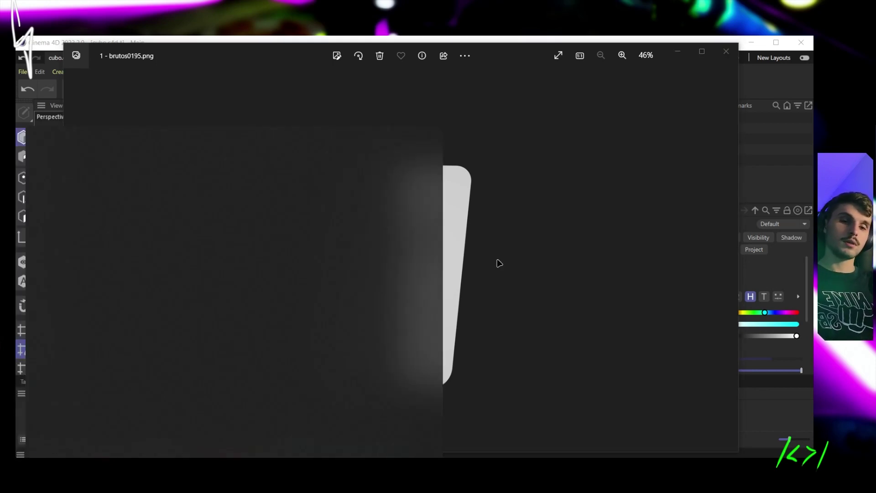
key(Return)
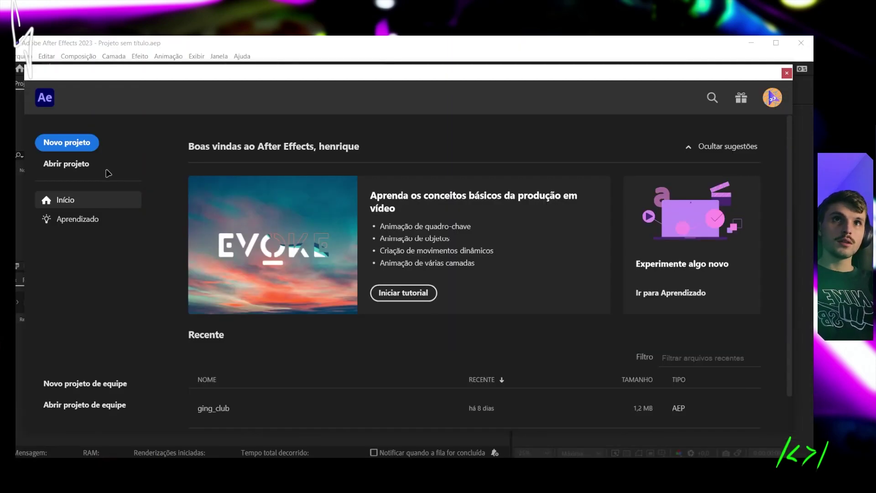
Step: In a new project, import seq3.0314.png from the 5 - IG/POSTS/2023 folder as a PNG sequence
click(67, 143)
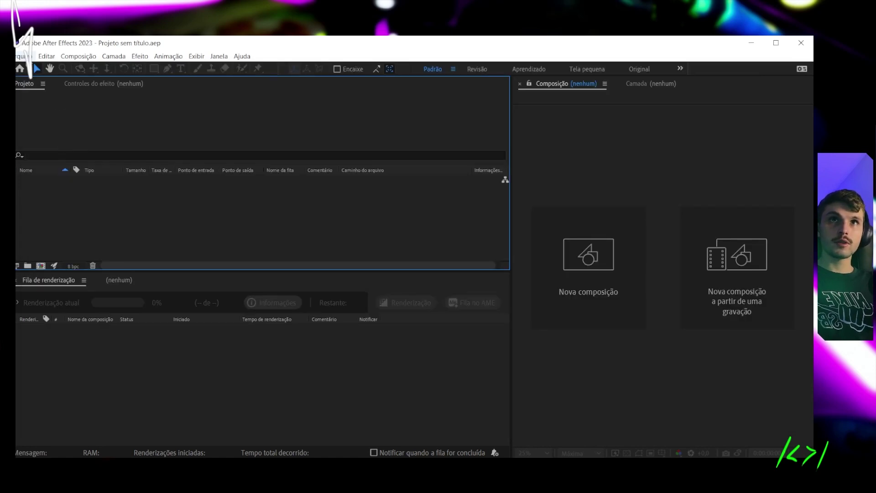
click(25, 55)
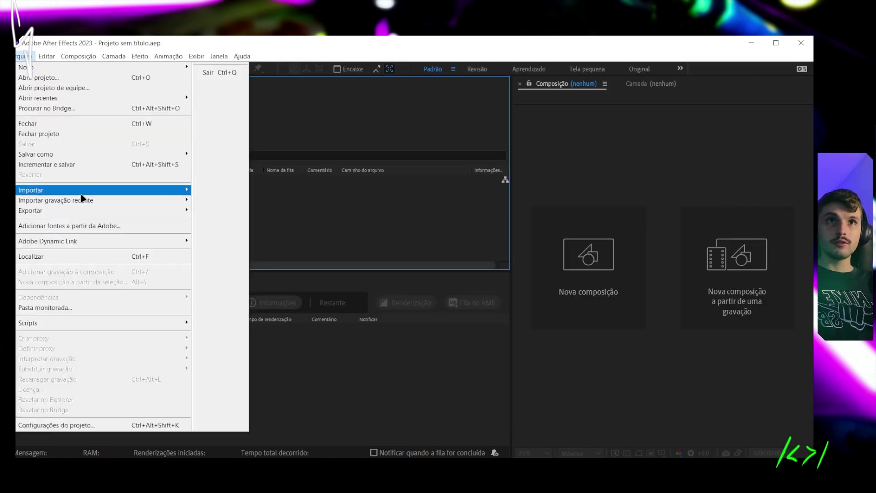
mouse_move(82, 192)
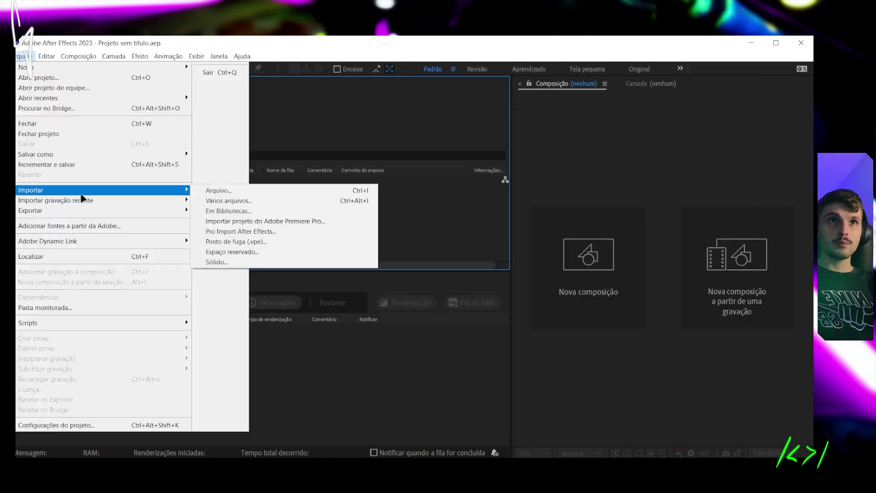
click(216, 194)
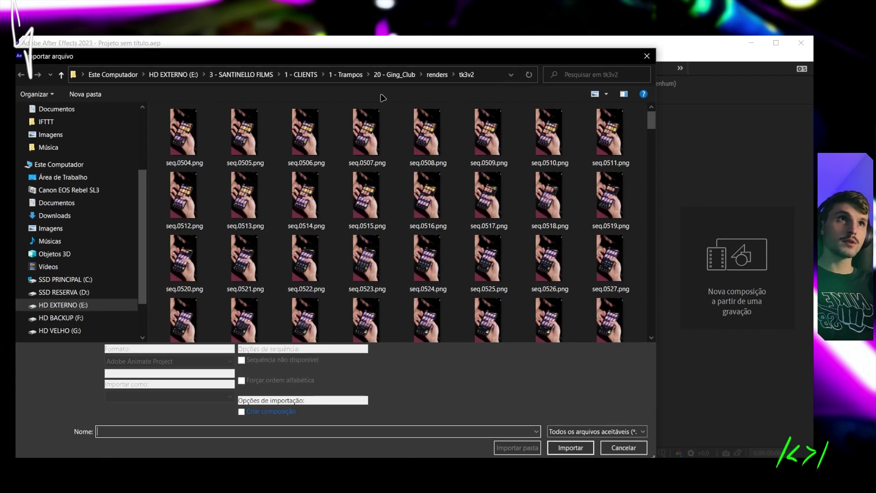
click(246, 79)
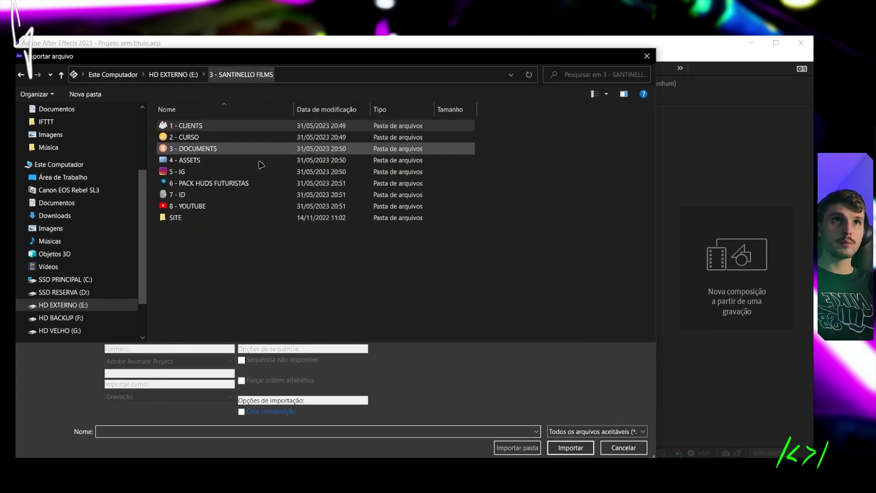
double_click(203, 175)
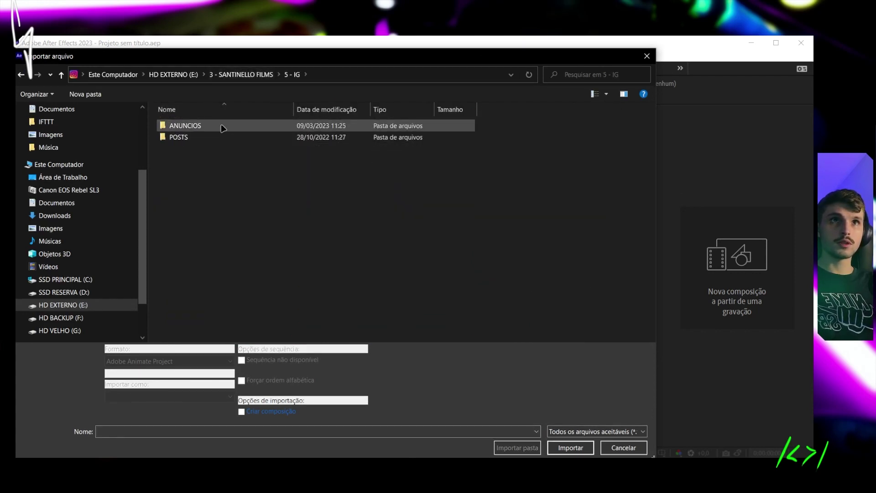
double_click(221, 137)
double_click(216, 129)
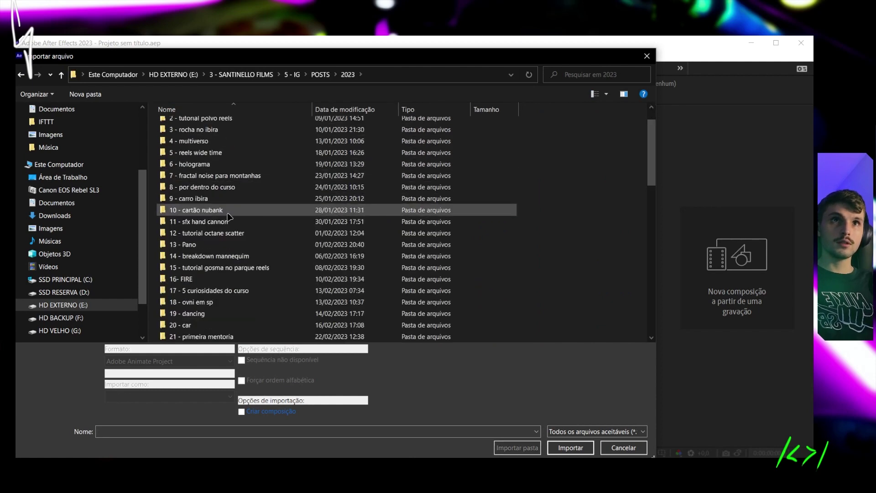
scroll(233, 208, down, 10)
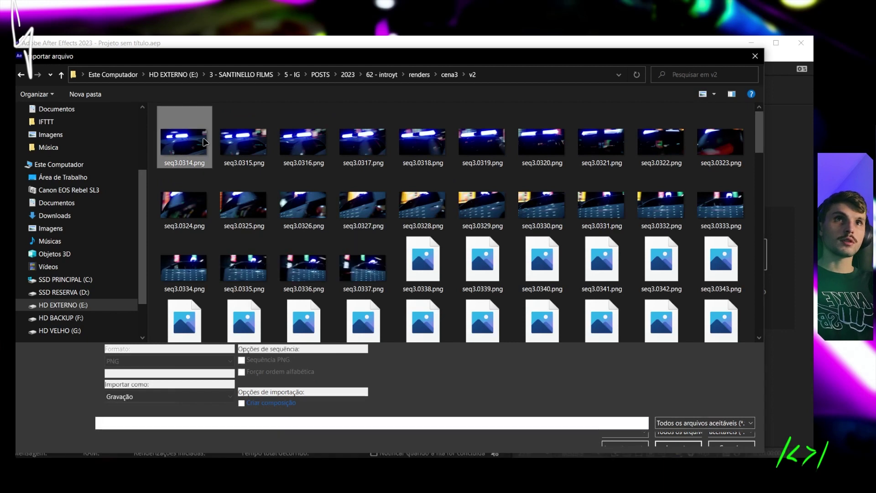
click(204, 142)
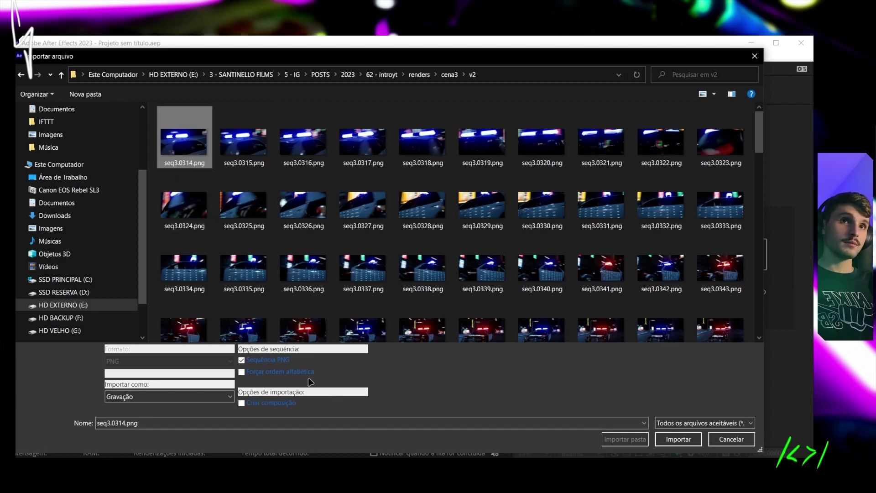
click(684, 440)
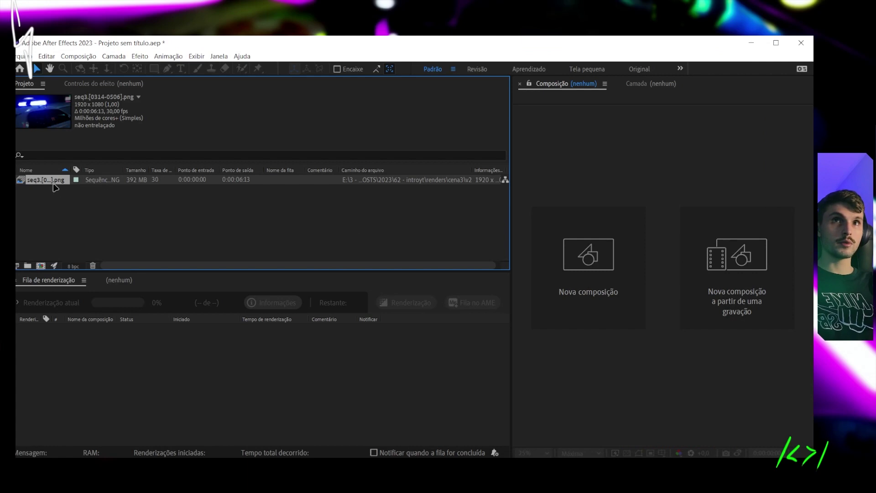
Step: Make a seq3 comp in the Render Queue and a seq4 comp from the PNG footage
drag(54, 186, 156, 390)
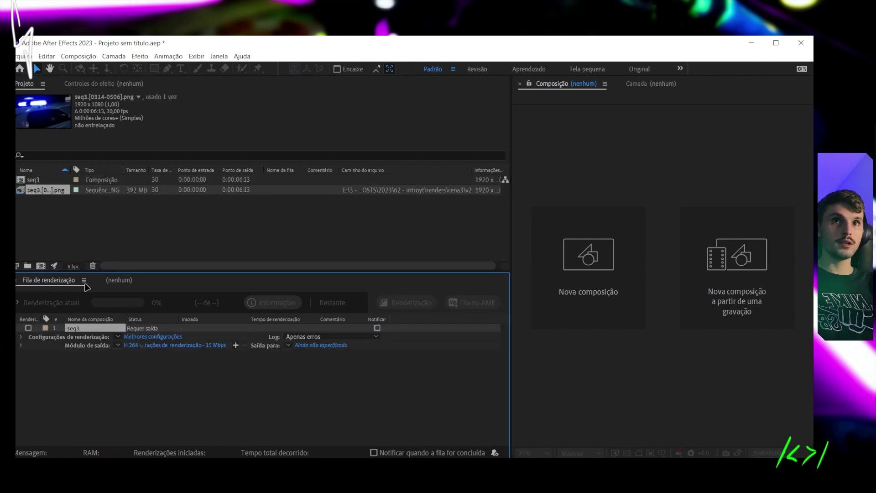
click(121, 280)
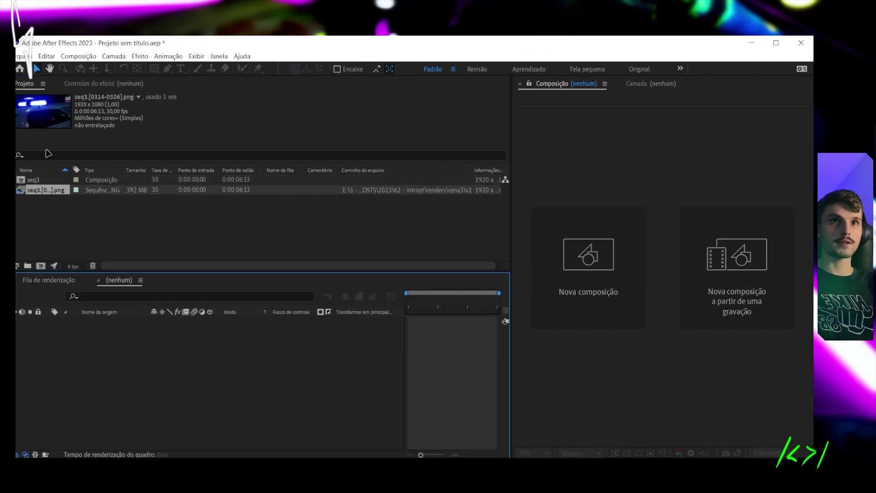
drag(42, 195, 93, 381)
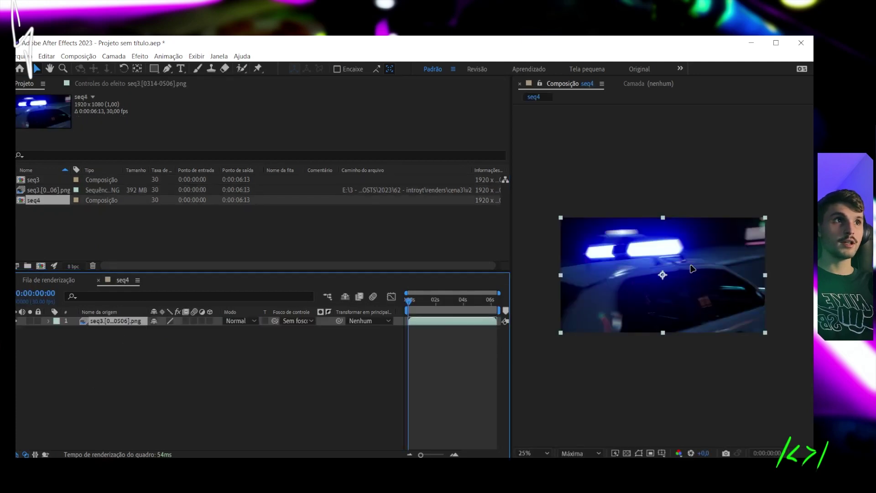
Step: Scrub the seq4 footage to a later frame, then return to Cinema 4D
mouse_move(416, 301)
mouse_down()
mouse_move(475, 302)
mouse_move(409, 310)
mouse_up()
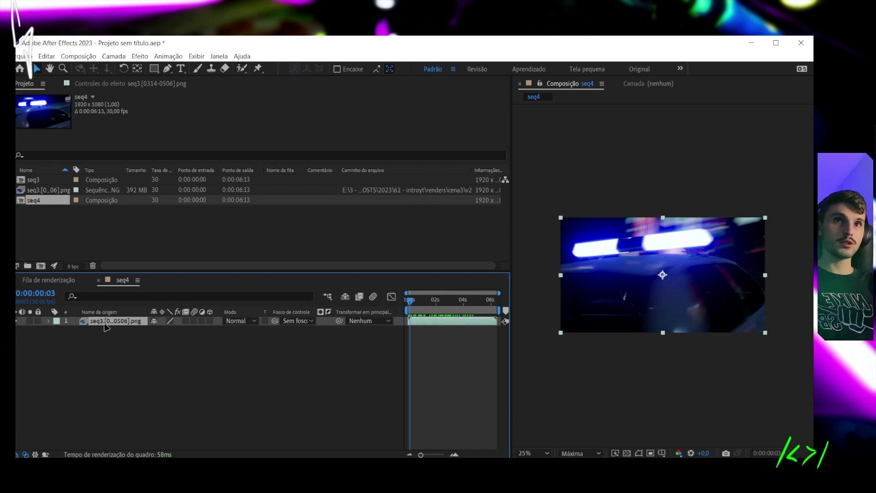
click(104, 352)
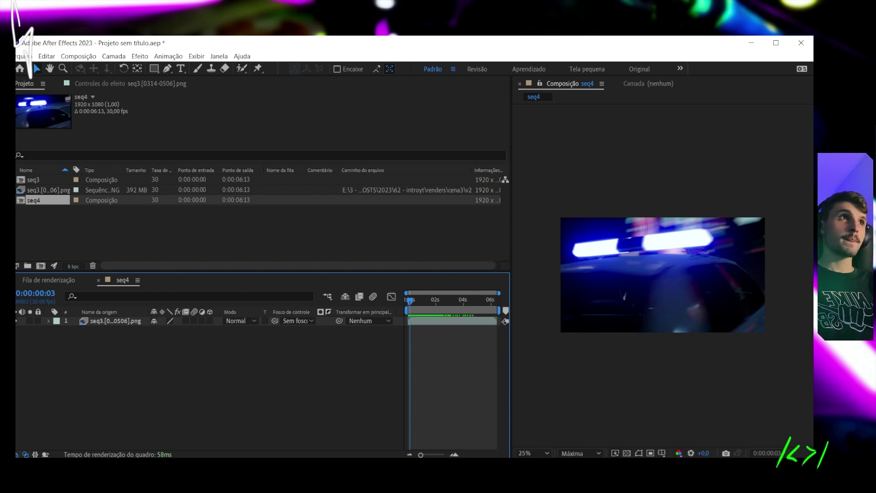
key(alt+Tab)
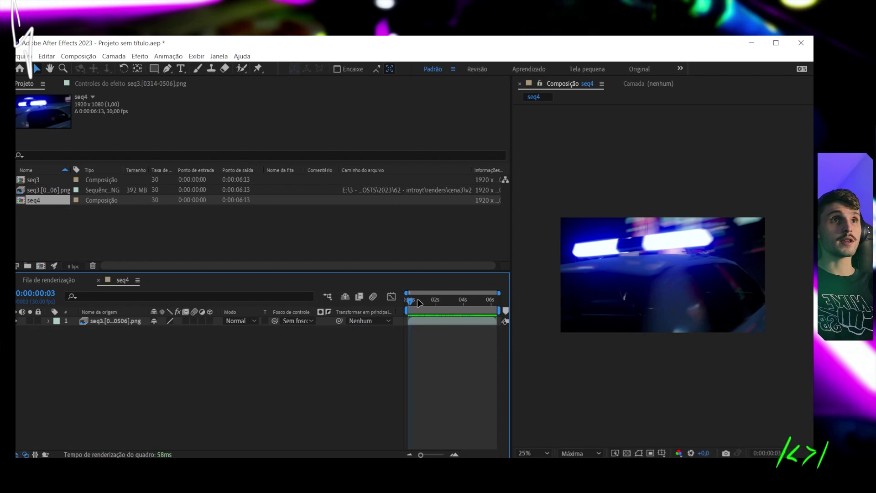
Step: Scrub and preview the seq4 footage, stopping at 0:00:04:04
mouse_move(423, 301)
mouse_down()
mouse_move(447, 302)
mouse_move(414, 302)
mouse_up()
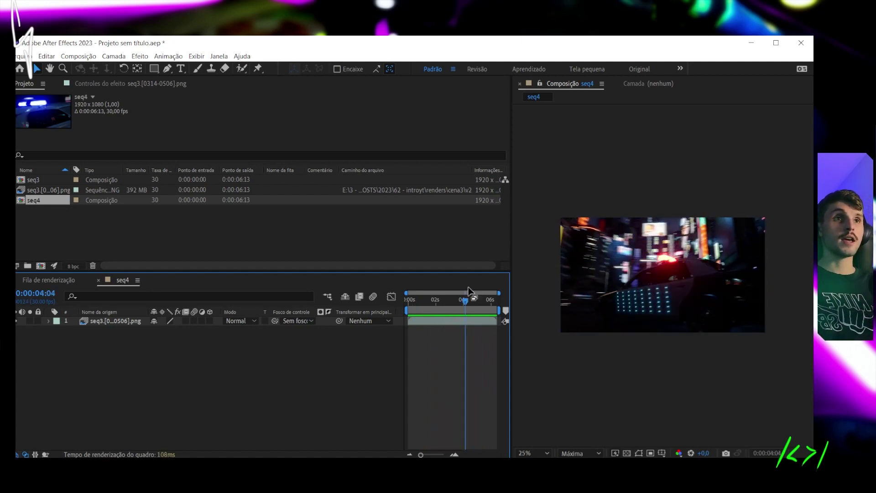
key(space)
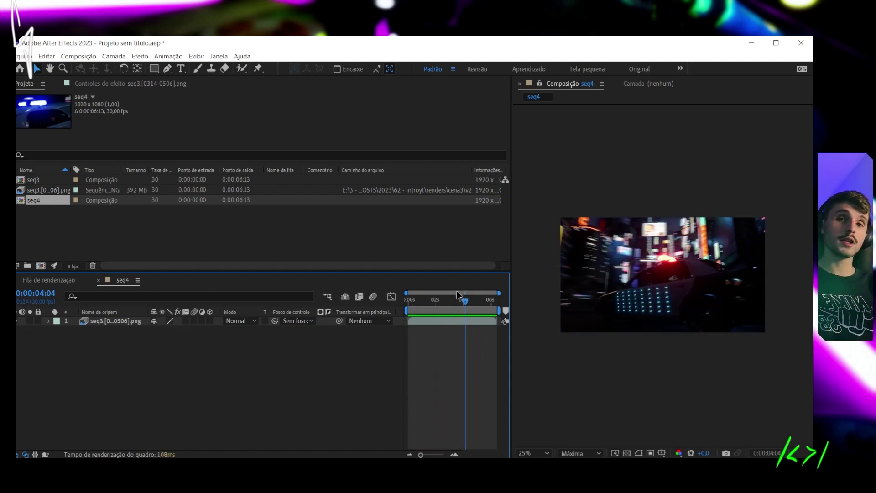